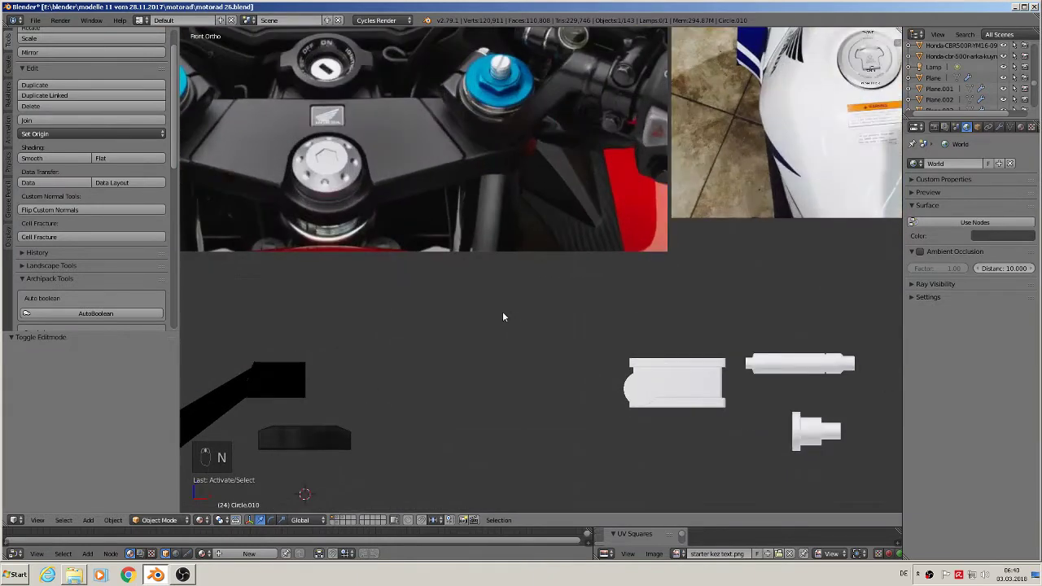
Add a material slot to the box-shaped reservoir part with the round end and give it the existing silver rough material.
{"action": "middle_click_drag", "start_coordinate": [593, 136], "coordinate": [512, 248], "text": "shift"}
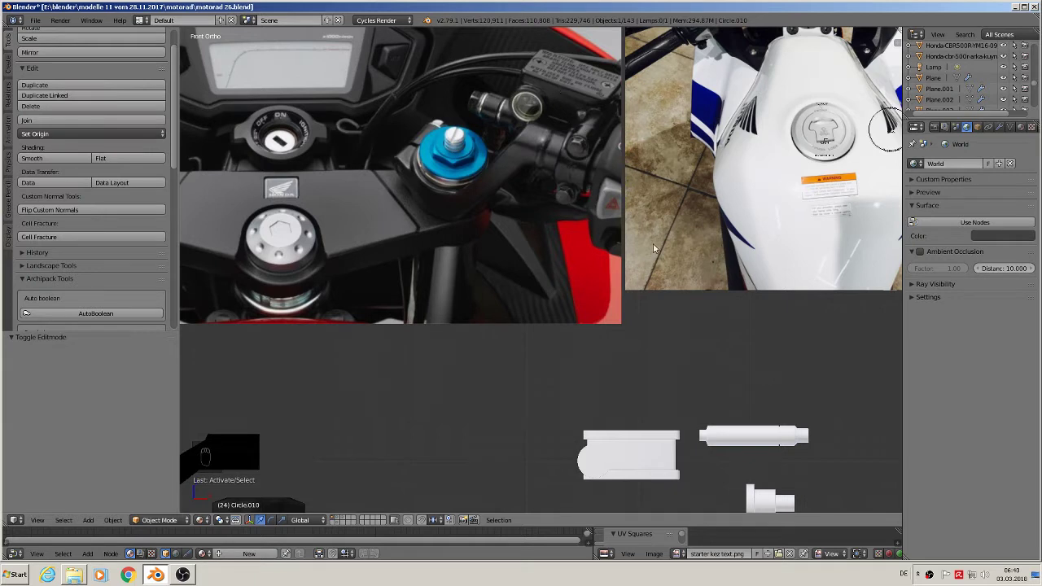
{"action": "middle_click_drag", "start_coordinate": [839, 345], "coordinate": [715, 301], "text": "shift"}
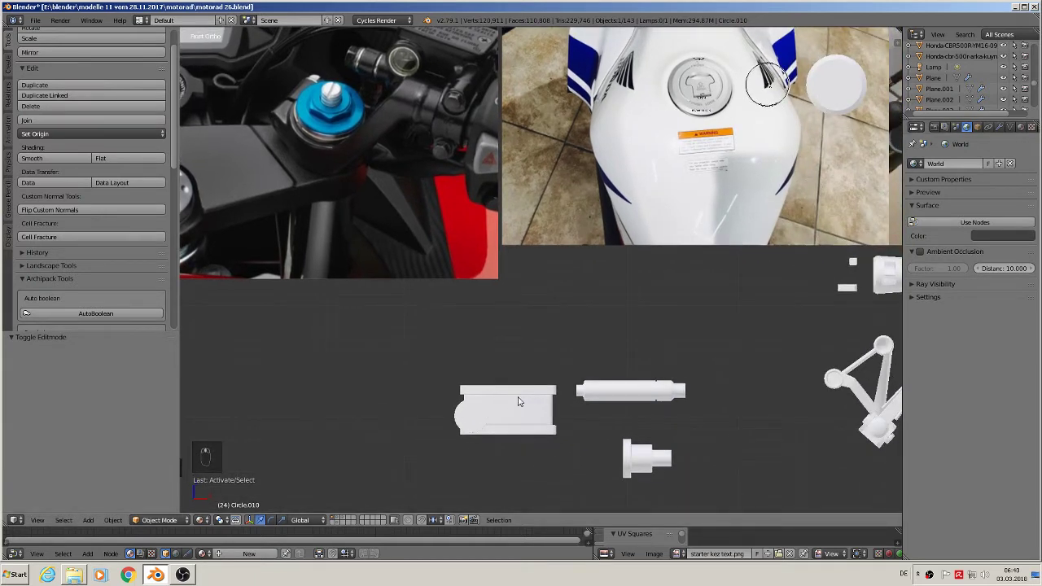
{"action": "right_click", "coordinate": [519, 401]}
{"action": "left_click", "coordinate": [1022, 126]}
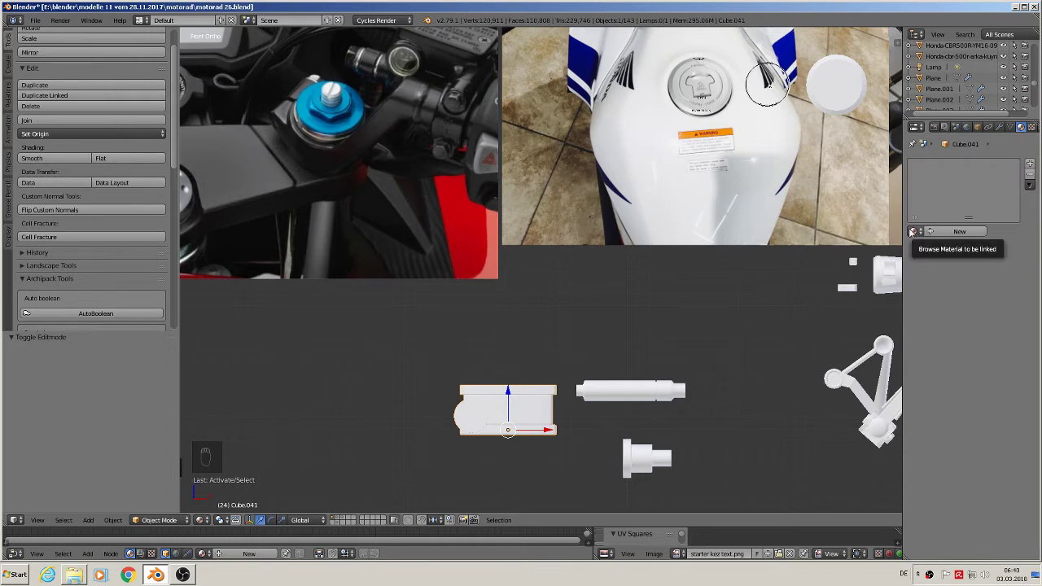
{"action": "middle_click_drag", "start_coordinate": [716, 269], "coordinate": [708, 314], "text": "shift"}
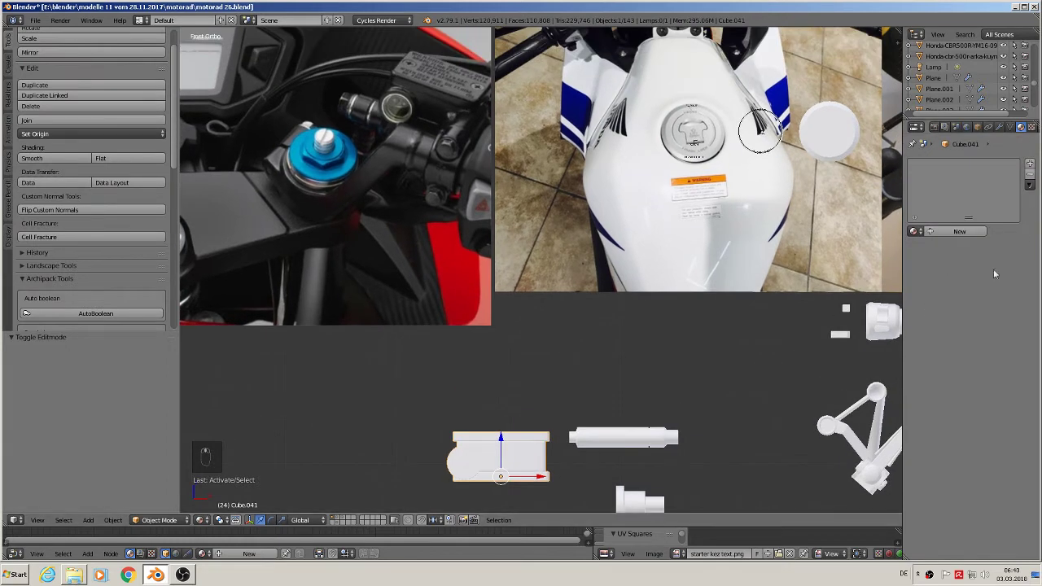
{"action": "left_click", "coordinate": [914, 231]}
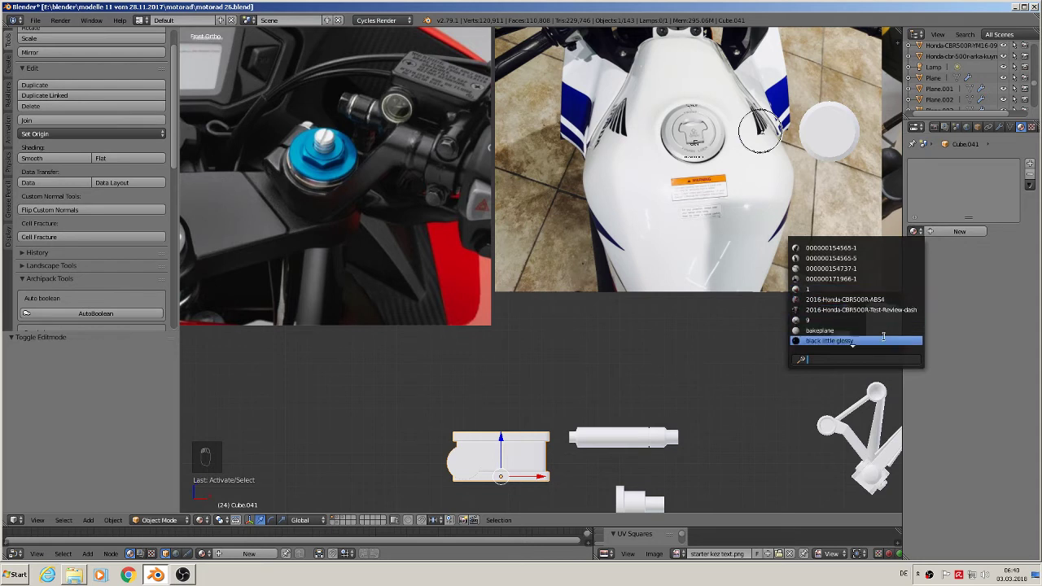
{"action": "left_click", "coordinate": [1029, 166]}
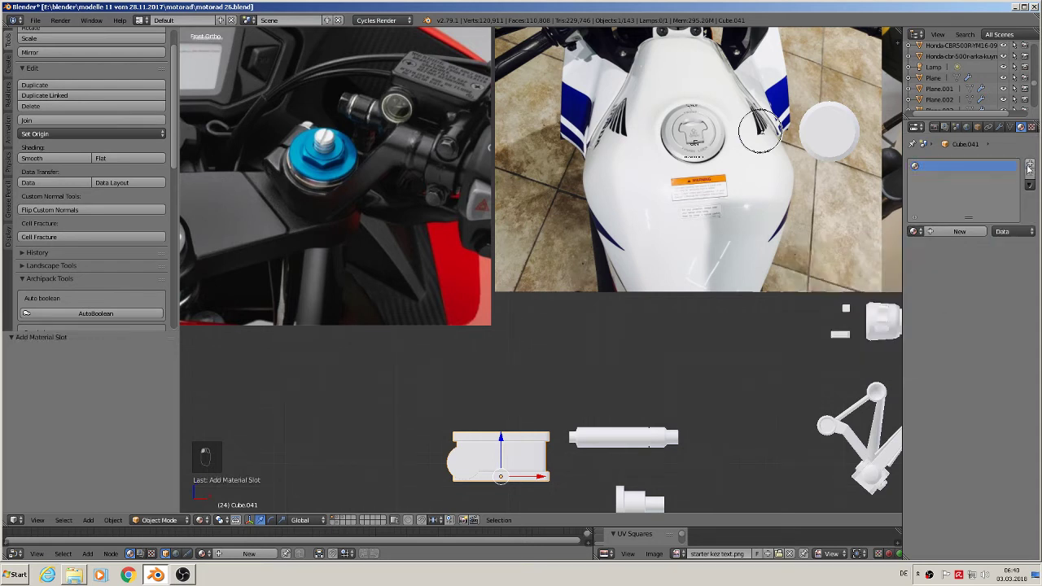
{"action": "left_click", "coordinate": [913, 231]}
{"action": "scroll", "coordinate": [876, 322], "scroll_direction": "down", "scroll_amount": 15}
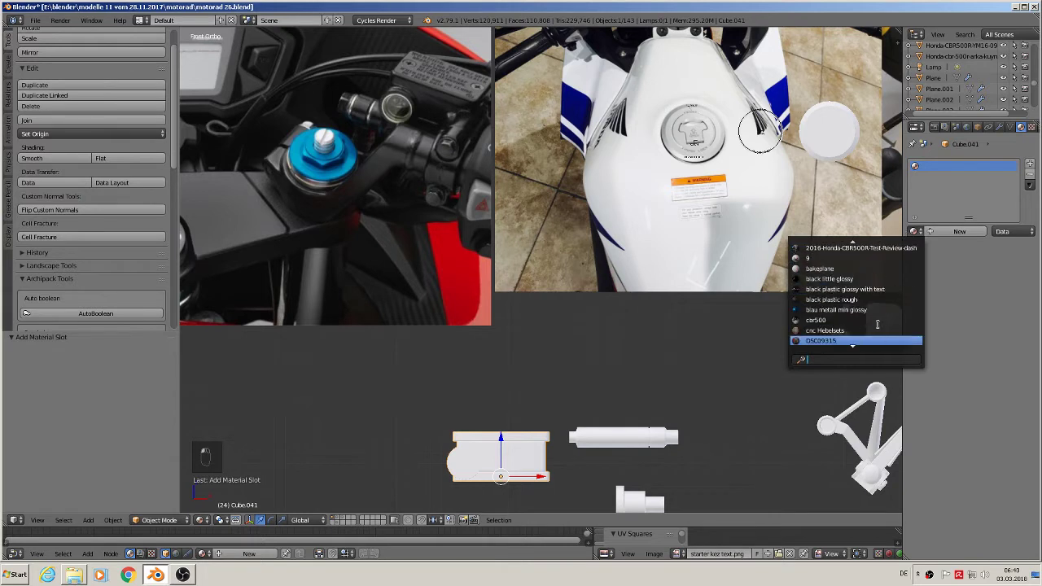
{"action": "scroll", "coordinate": [877, 322], "scroll_direction": "down", "scroll_amount": 12}
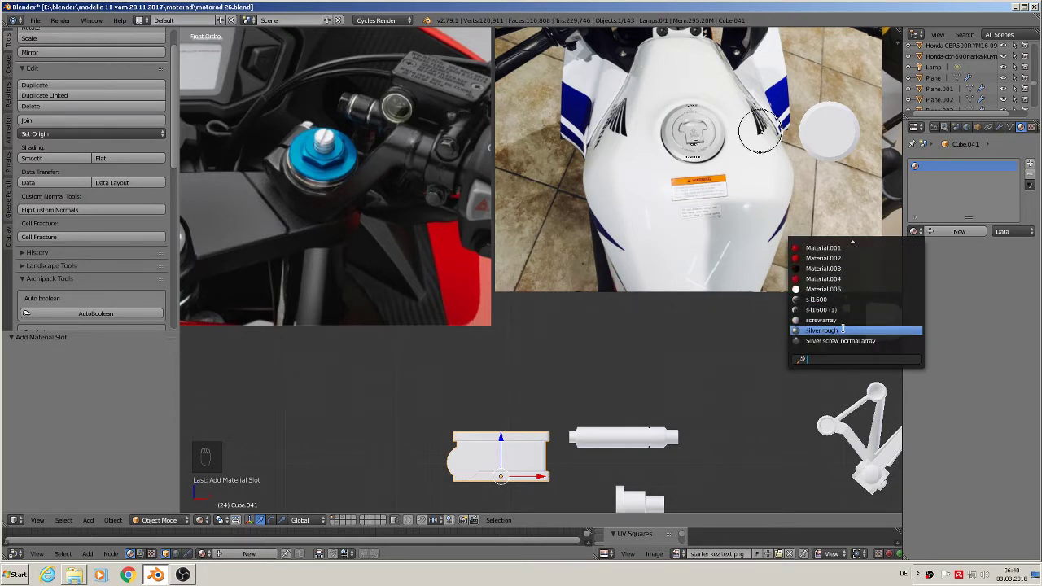
{"action": "left_click", "coordinate": [843, 330]}
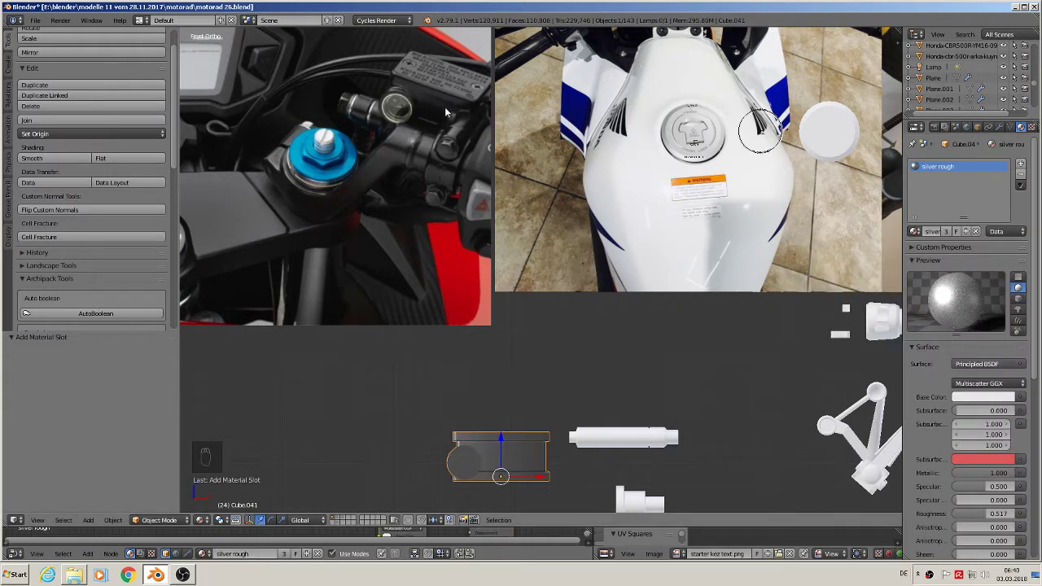
Add a second material slot to the reservoir and link the existing black little glossy material to it.
{"action": "left_click", "coordinate": [1021, 163]}
{"action": "left_click", "coordinate": [913, 231]}
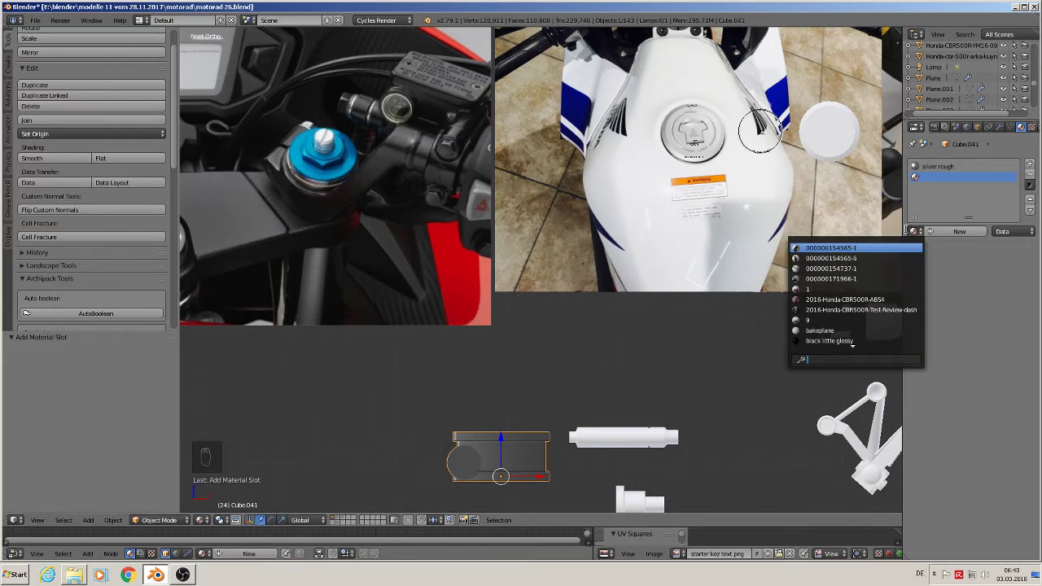
{"action": "type", "text": "bl"}
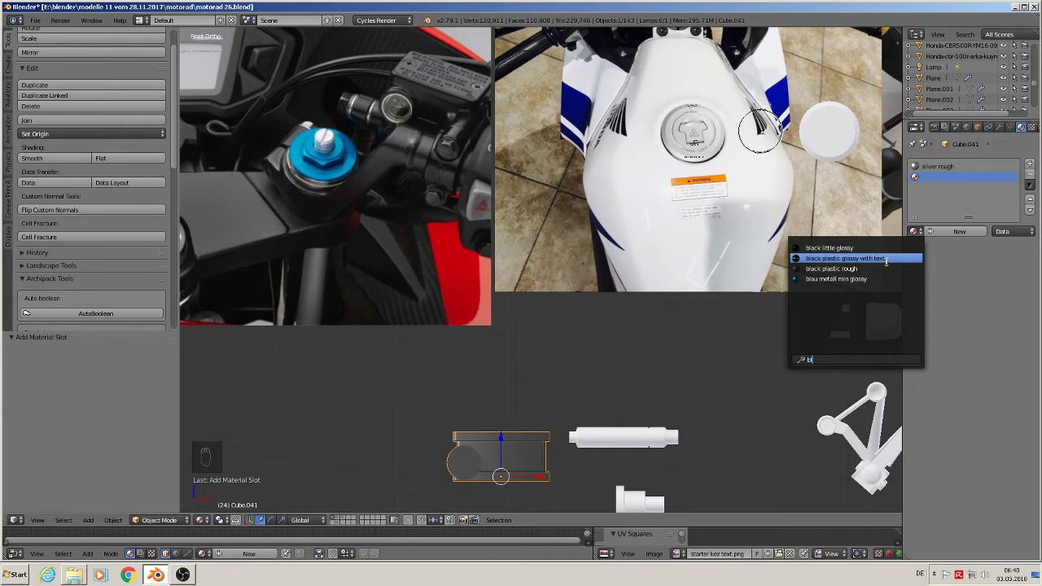
{"action": "left_click", "coordinate": [885, 247]}
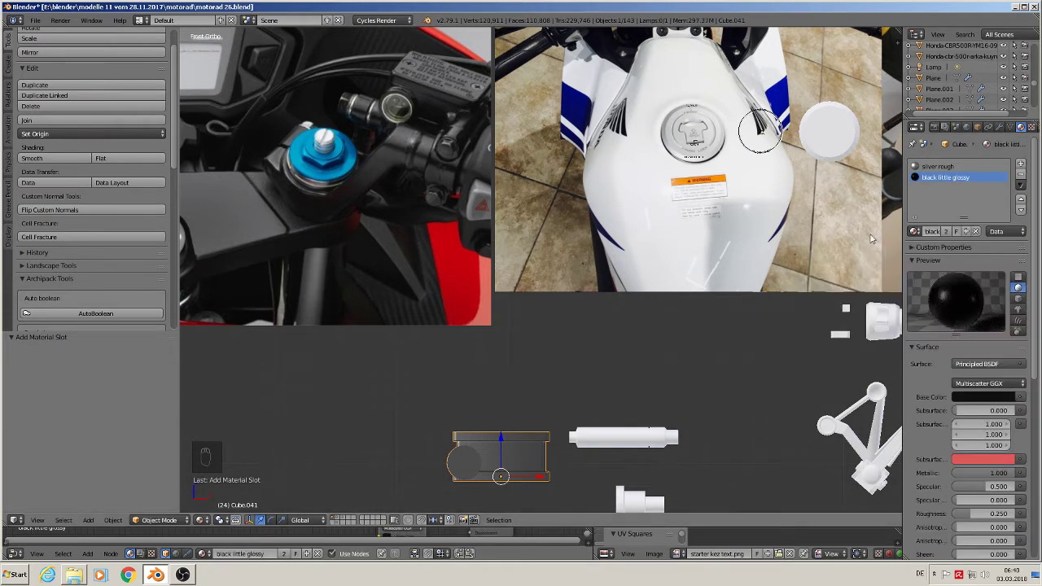
Create a new material named glas in a third slot and set its surface shader to Glass BSDF.
{"action": "left_click", "coordinate": [1022, 166]}
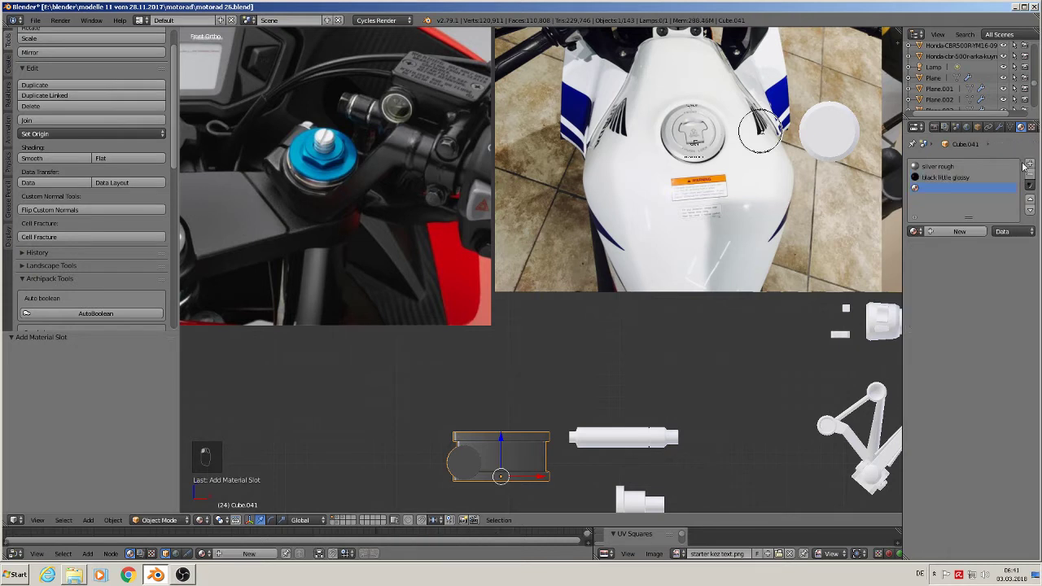
{"action": "left_click", "coordinate": [954, 233]}
{"action": "left_click", "coordinate": [935, 232]}
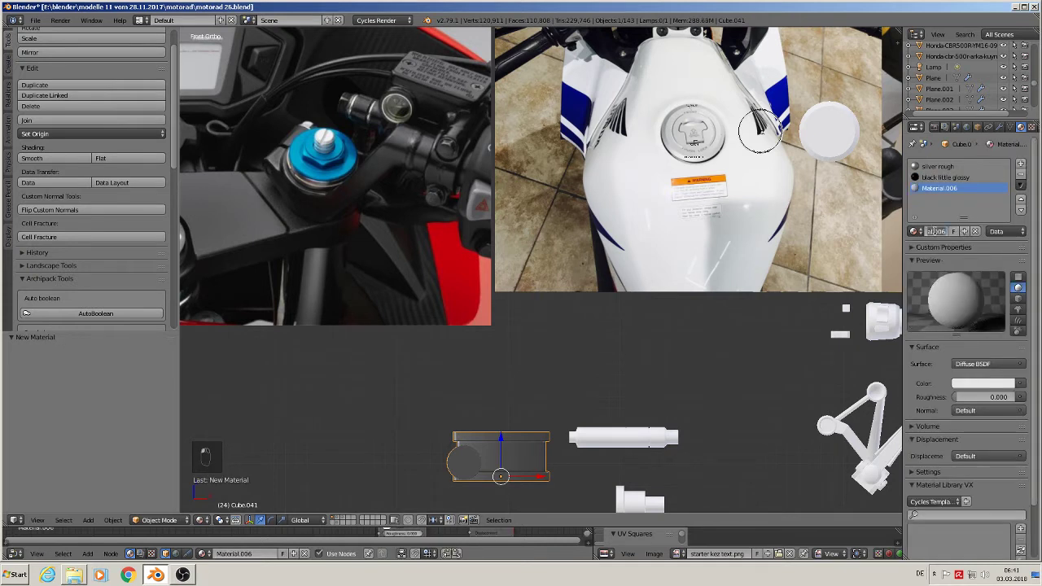
{"action": "type", "text": "glas"}
{"action": "key", "text": "Return"}
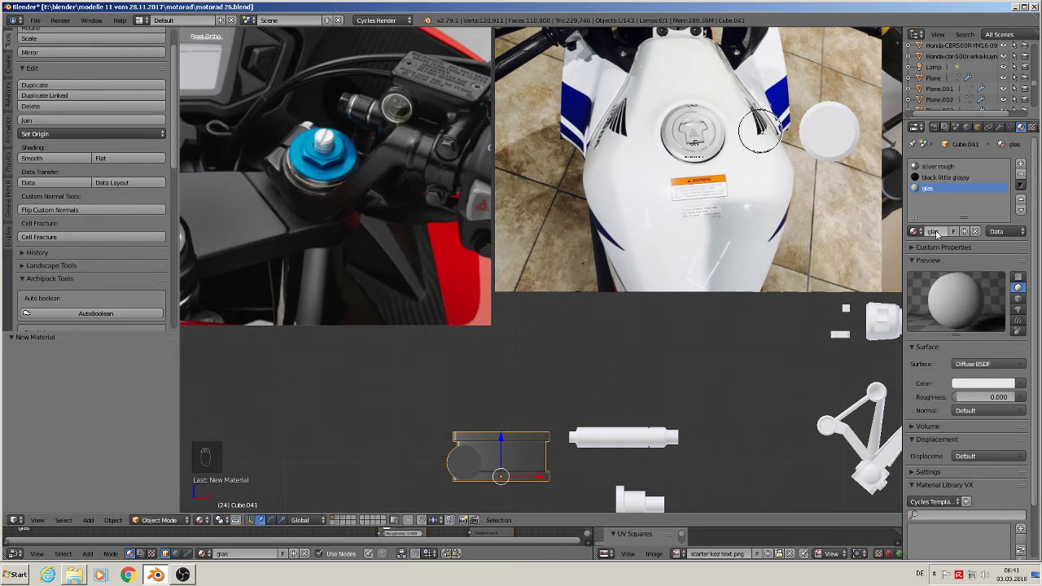
{"action": "left_click", "coordinate": [983, 366]}
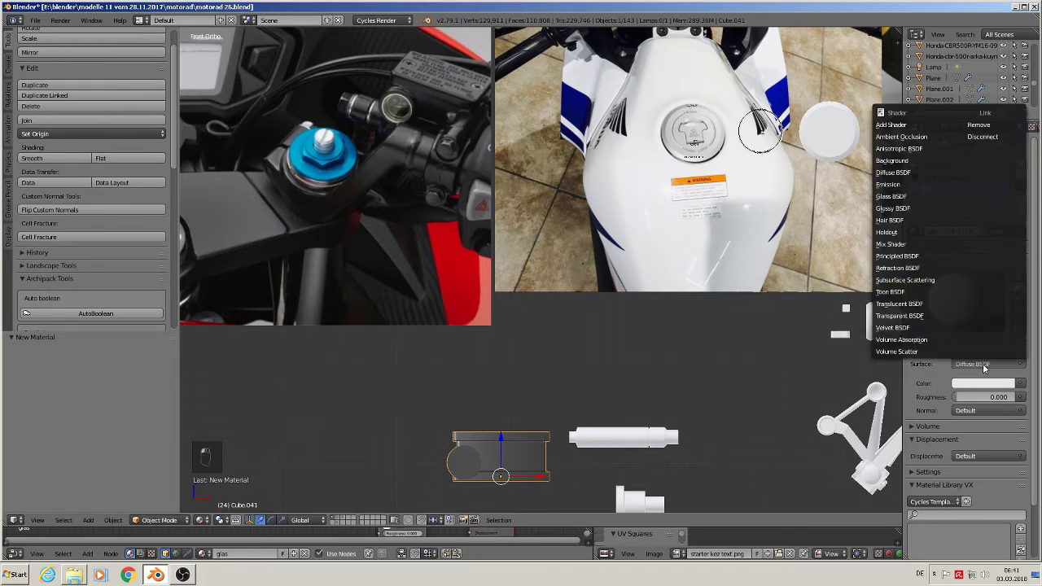
{"action": "left_click", "coordinate": [914, 198]}
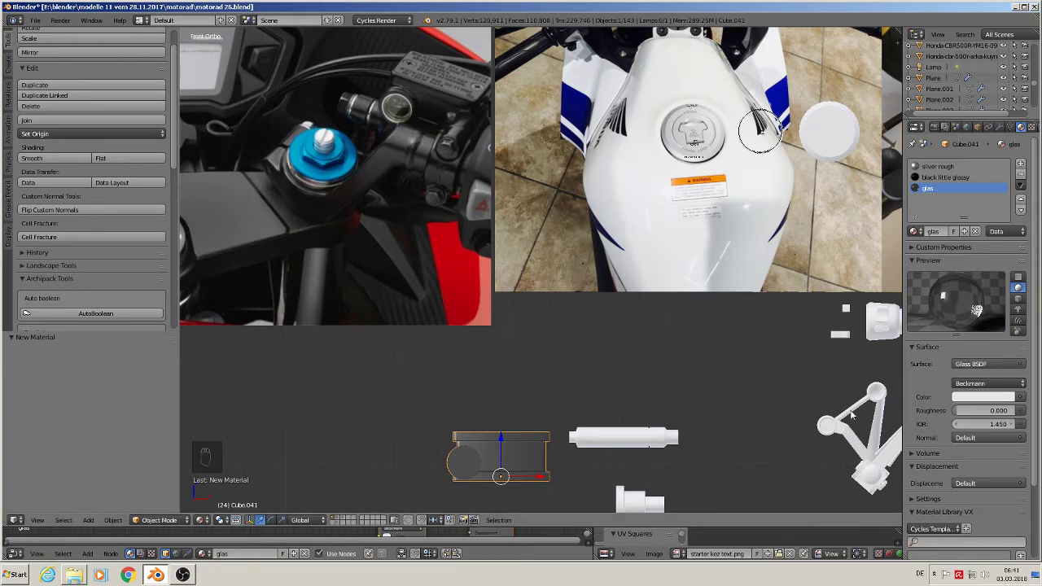
Select the reservoir's entire mesh in Edit Mode and assign the black little glossy material to it.
{"action": "middle_click_drag", "start_coordinate": [525, 468], "coordinate": [611, 330], "text": "shift"}
{"action": "scroll", "coordinate": [590, 328], "scroll_direction": "up", "scroll_amount": 8}
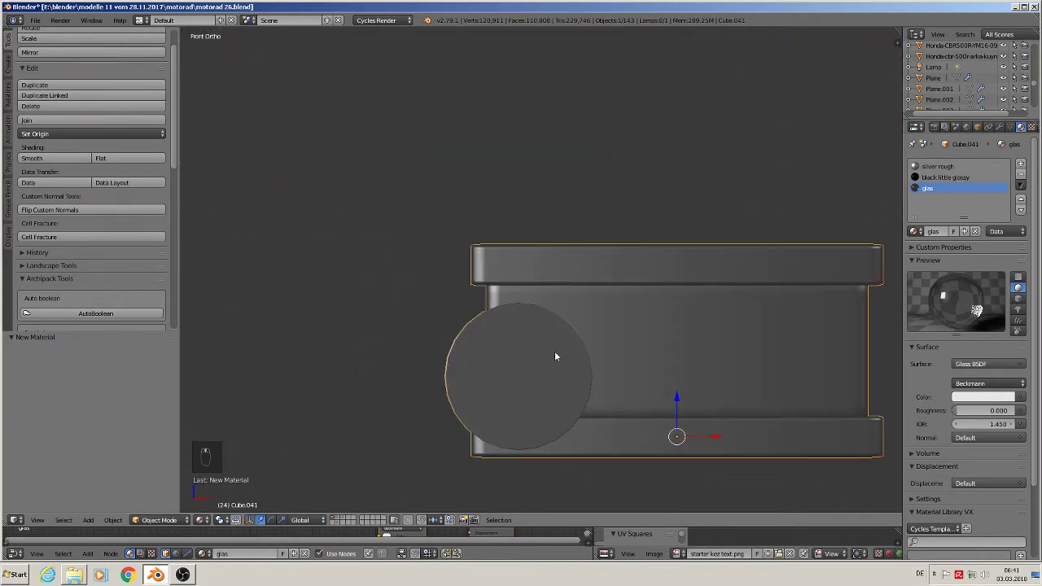
{"action": "right_click", "coordinate": [532, 359]}
{"action": "key", "text": "Tab"}
{"action": "scroll", "coordinate": [522, 342], "scroll_direction": "up", "scroll_amount": 1}
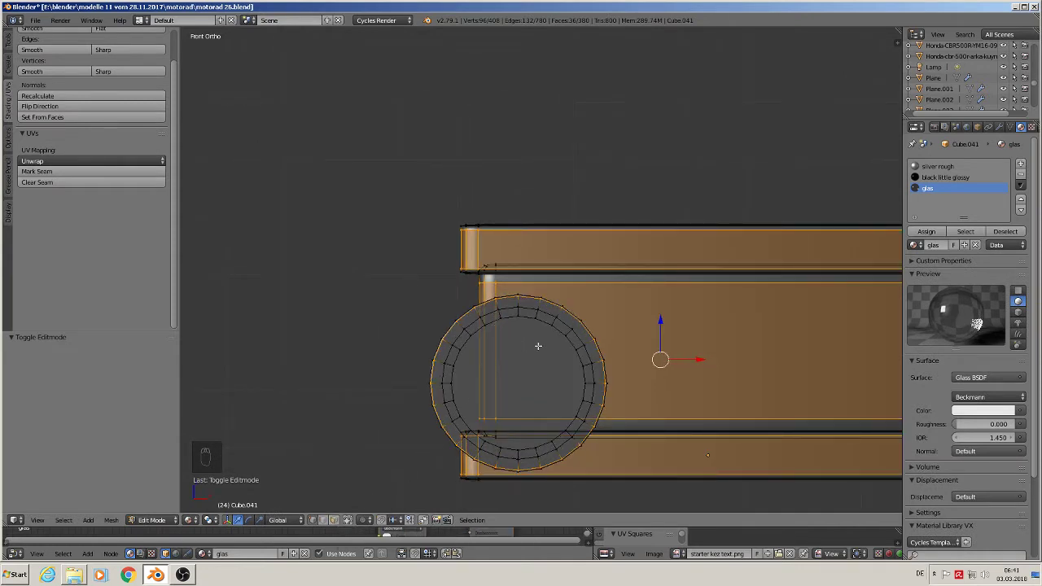
{"action": "key", "text": "a"}
{"action": "key", "text": "a"}
{"action": "key", "text": "a"}
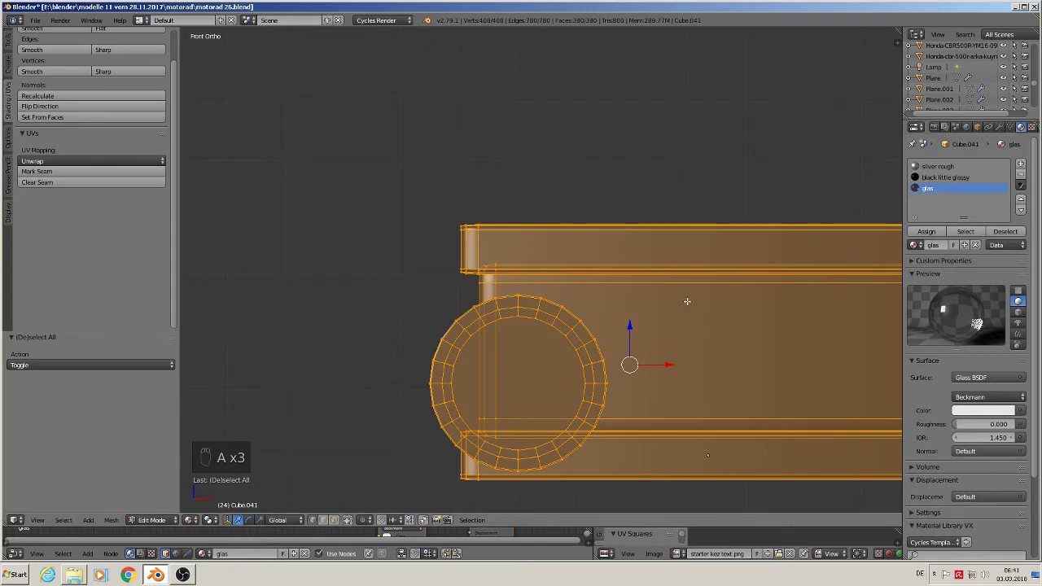
{"action": "left_click", "coordinate": [948, 177]}
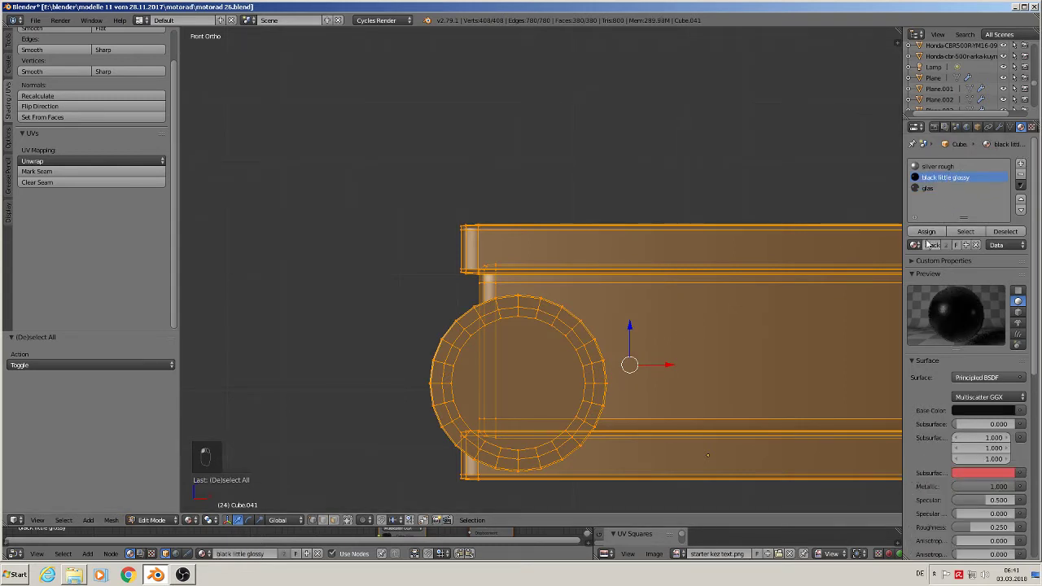
{"action": "left_click", "coordinate": [926, 231]}
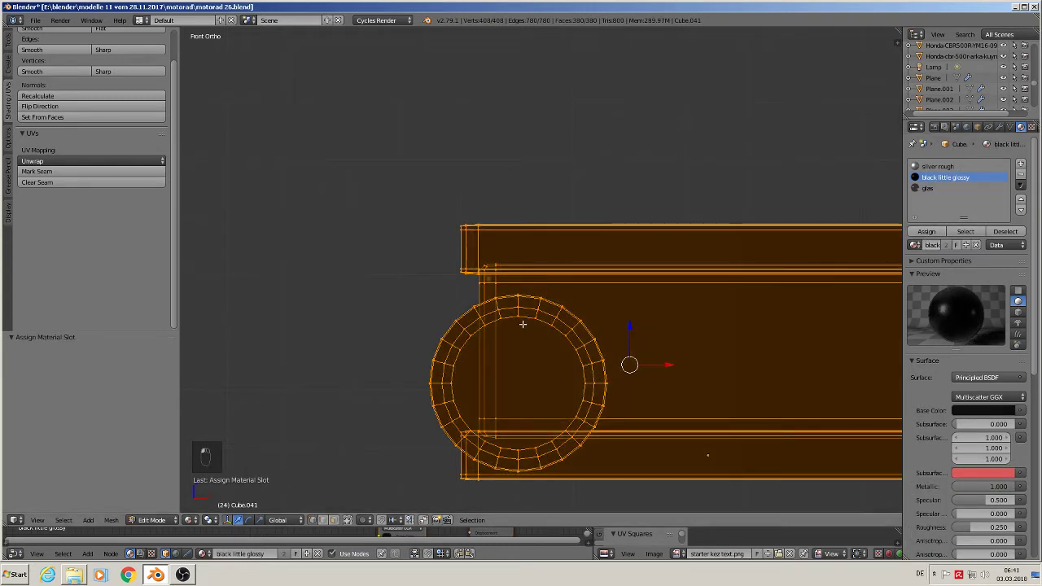
Select the narrow ring of faces around the round window and assign the silver rough material to it.
{"action": "left_click", "coordinate": [346, 520]}
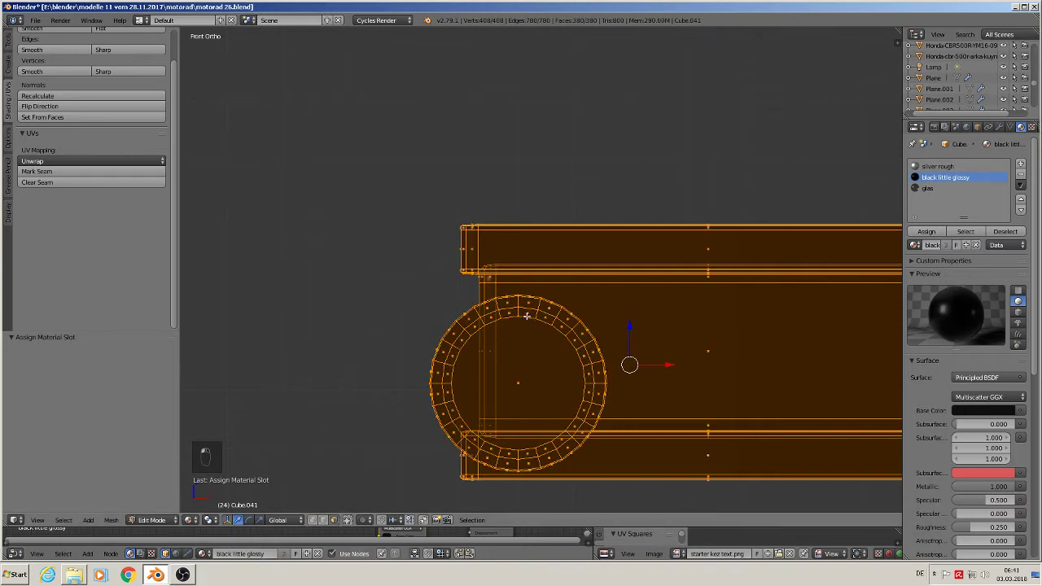
{"action": "right_click", "coordinate": [527, 315], "text": "alt"}
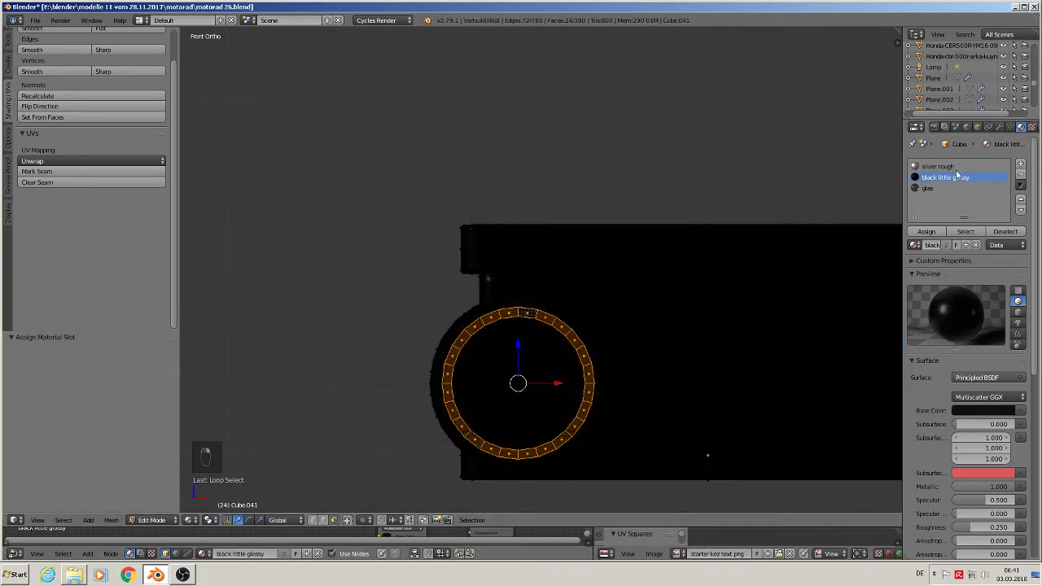
{"action": "left_click", "coordinate": [951, 166]}
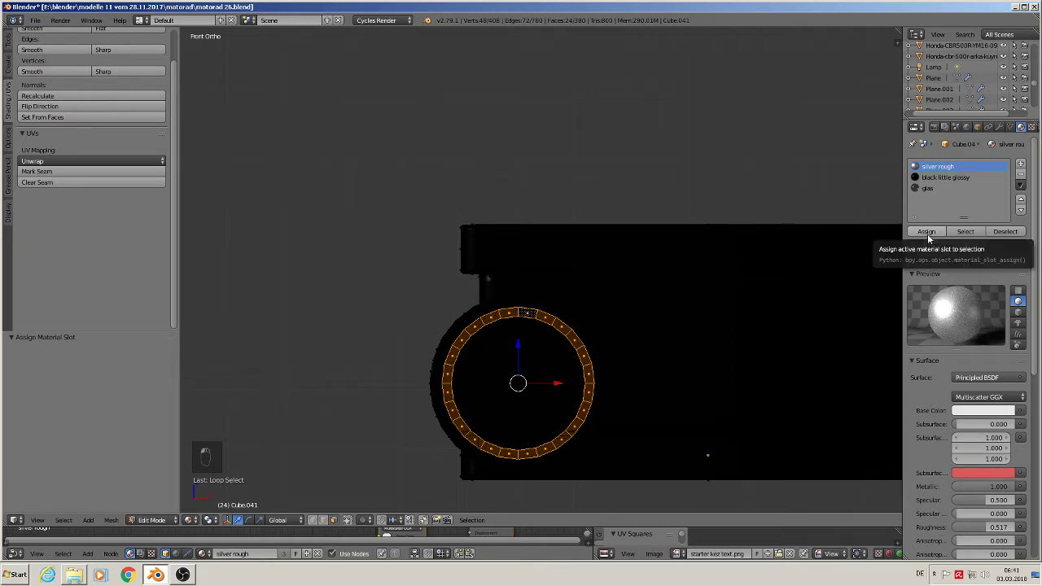
{"action": "left_click", "coordinate": [928, 234]}
Assign the glas material to the circular face in the middle of the round window.
{"action": "right_click", "coordinate": [517, 381]}
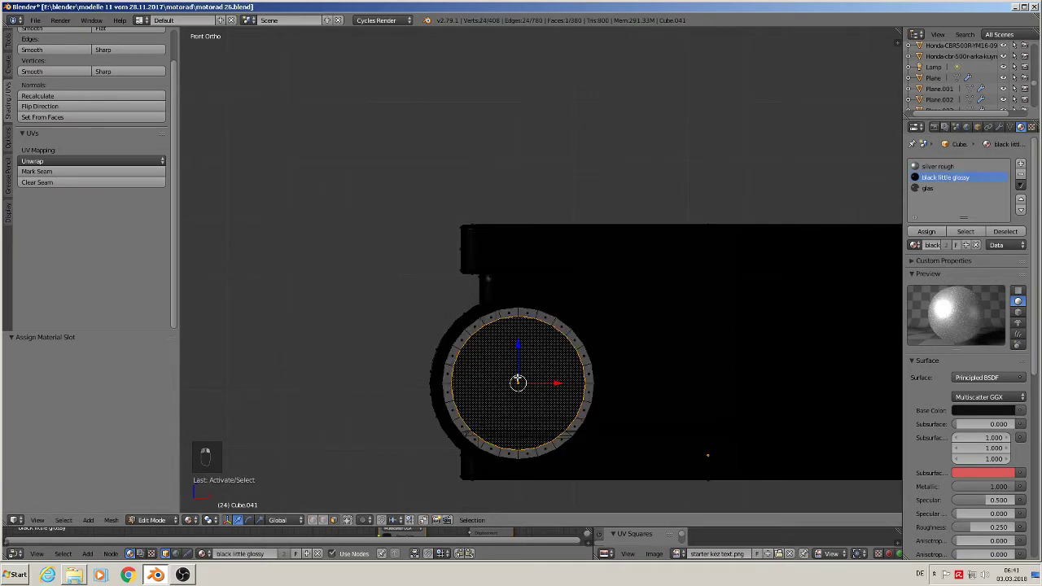
{"action": "left_click", "coordinate": [928, 191]}
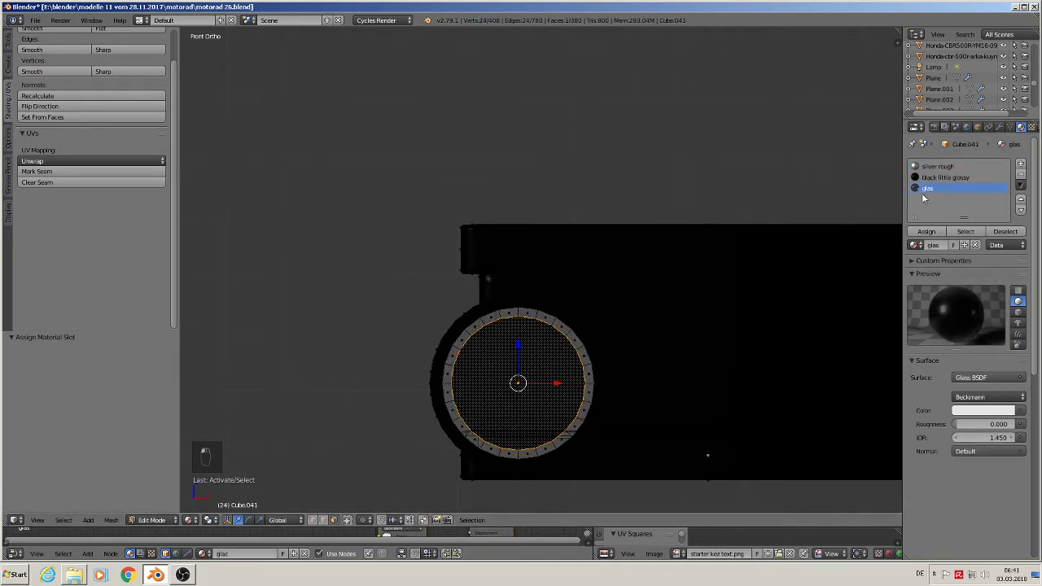
{"action": "left_click", "coordinate": [926, 232]}
Extrude the circular glass face inward by 0.007 along the Y axis.
{"action": "middle_click_drag", "start_coordinate": [612, 385], "coordinate": [554, 393]}
{"action": "scroll", "coordinate": [557, 425], "scroll_direction": "up", "scroll_amount": 3}
{"action": "scroll", "coordinate": [570, 374], "scroll_direction": "up", "scroll_amount": 2}
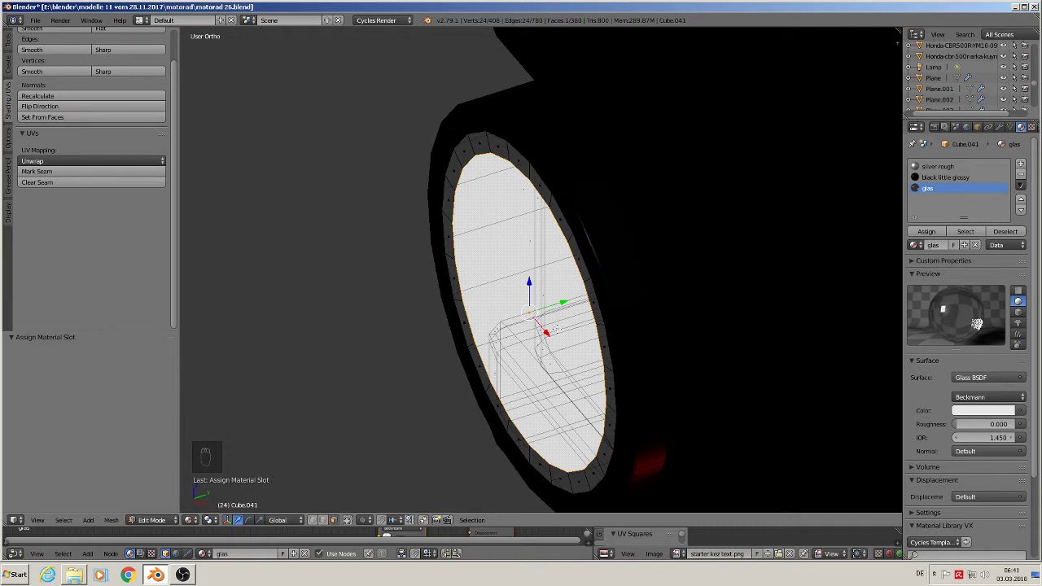
{"action": "key", "text": "e"}
{"action": "left_click_drag", "start_coordinate": [566, 305], "coordinate": [457, 416]}
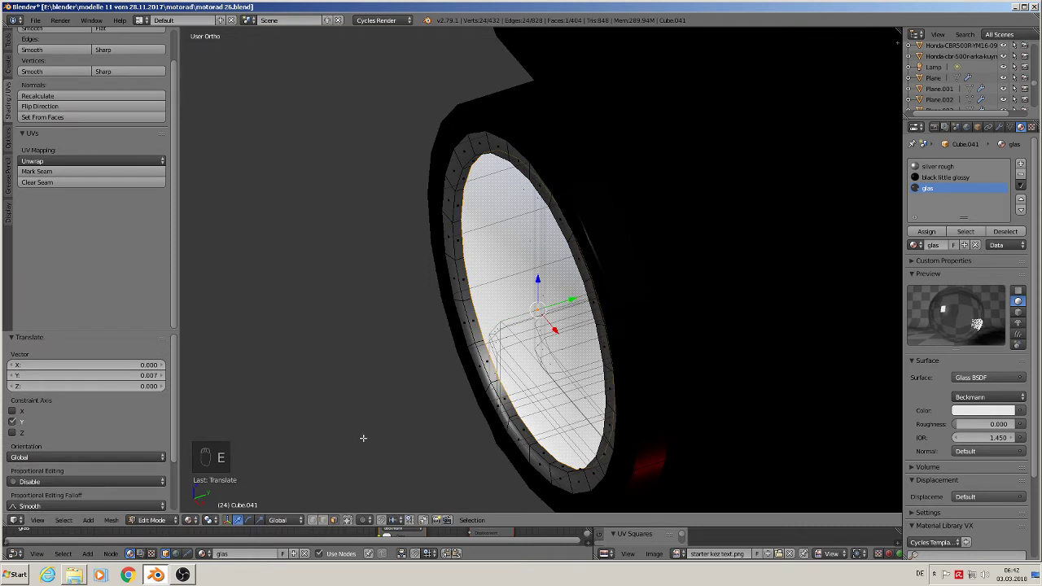
Fill the window's front edge loop with a new face, assign the glas material to it and return to Object Mode.
{"action": "right_click", "coordinate": [480, 355], "text": "alt"}
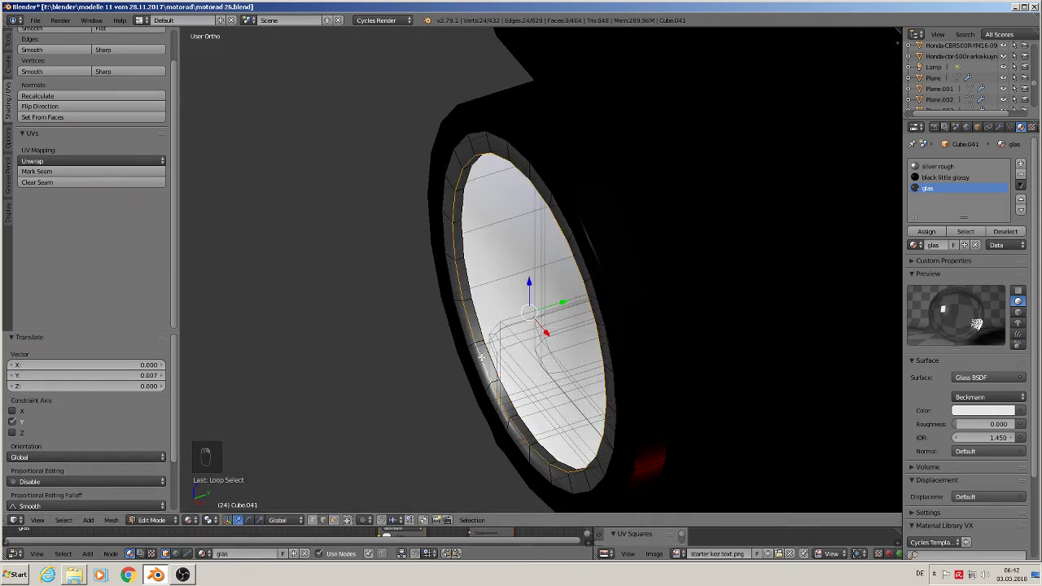
{"action": "key", "text": "f"}
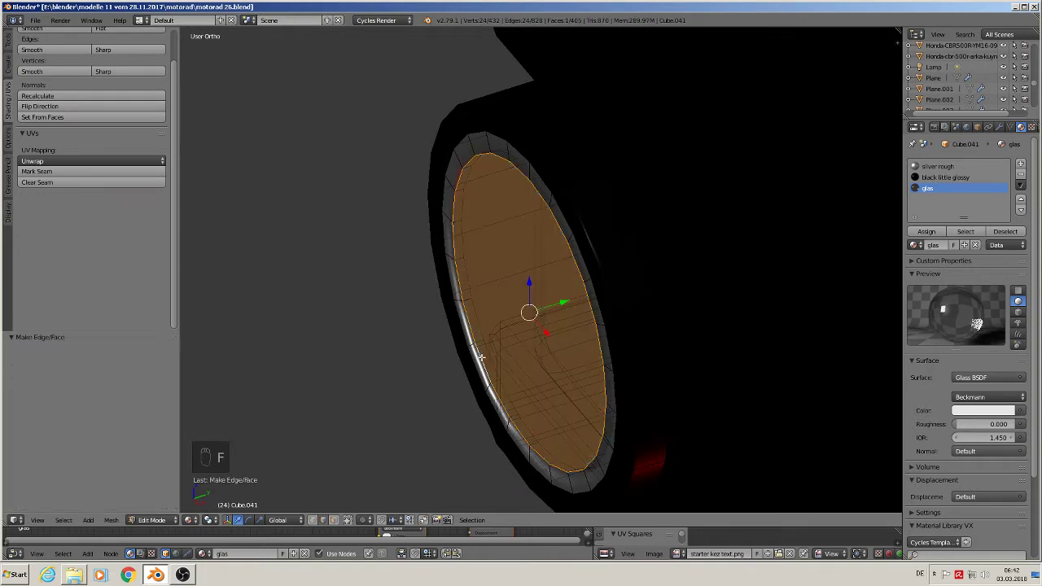
{"action": "left_click", "coordinate": [927, 231]}
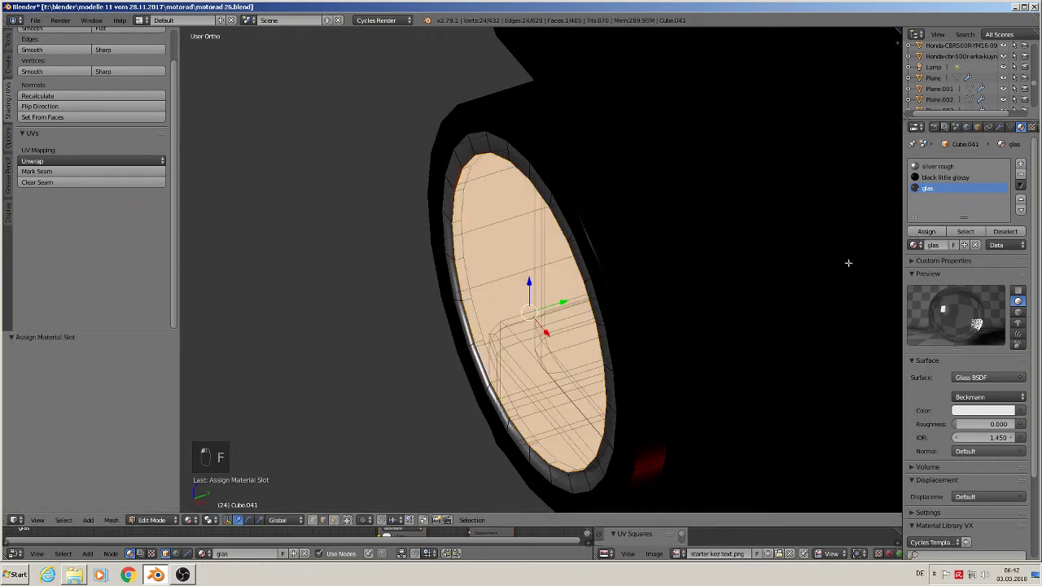
{"action": "key", "text": "Tab"}
{"action": "scroll", "coordinate": [693, 360], "scroll_direction": "down", "scroll_amount": 5}
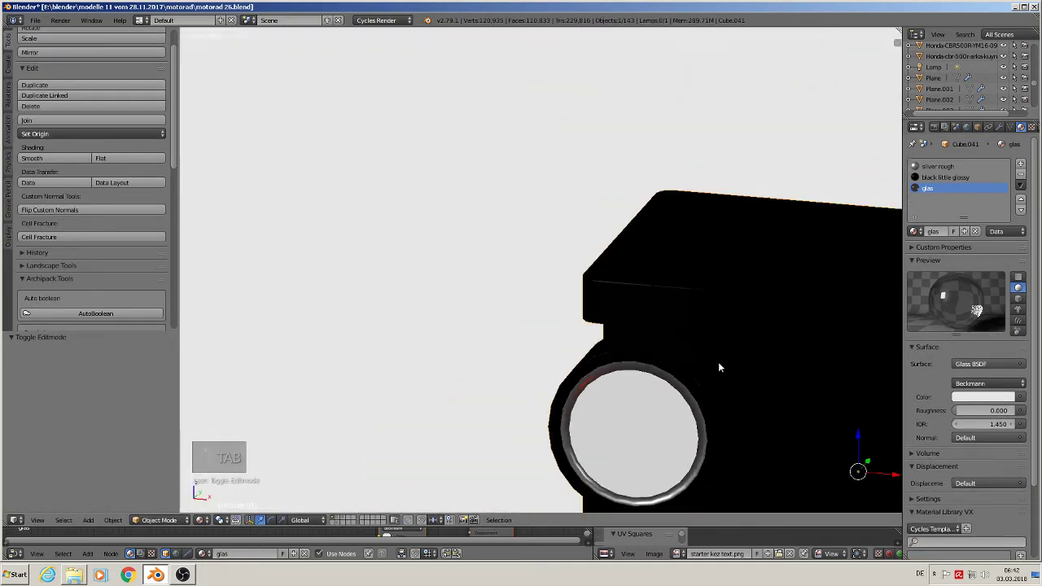
{"action": "scroll", "coordinate": [731, 445], "scroll_direction": "down", "scroll_amount": 10}
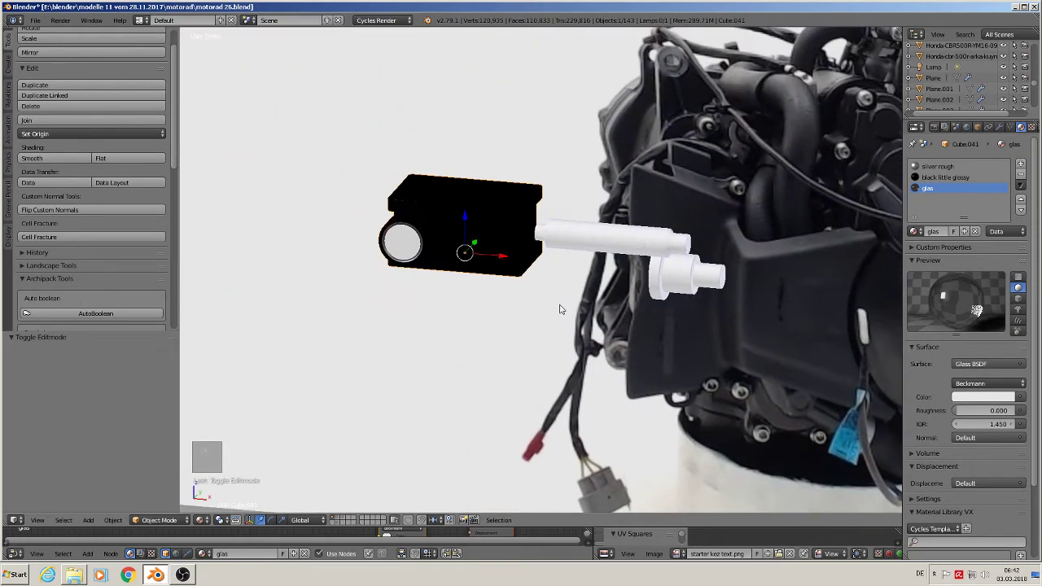
{"action": "scroll", "coordinate": [510, 251], "scroll_direction": "down", "scroll_amount": 3}
{"action": "middle_click_drag", "start_coordinate": [480, 225], "coordinate": [576, 339], "text": "shift"}
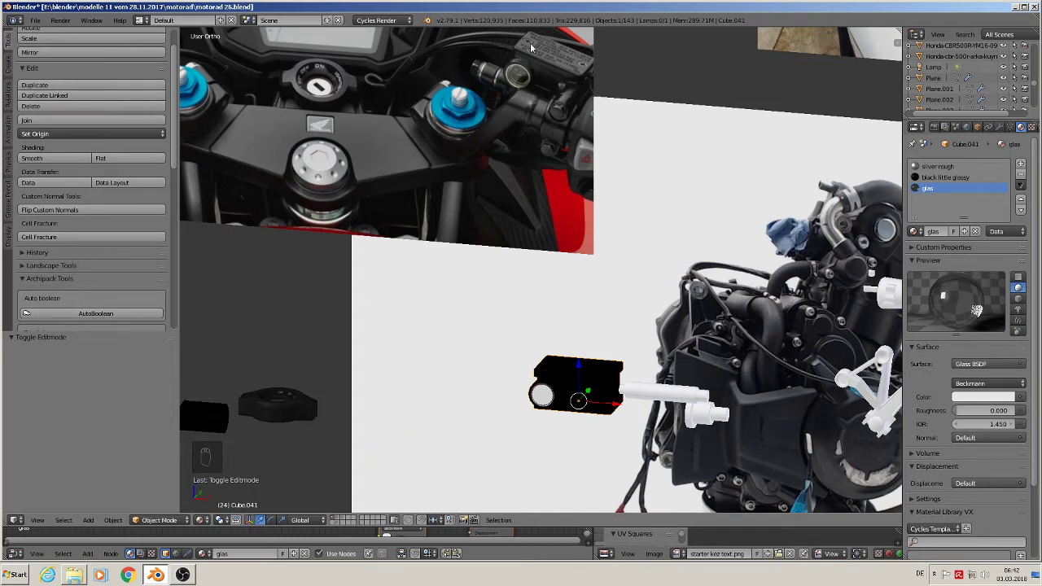
Examine the white motorcycle parts in front view for a reusable screw, checking the brake disc bolts and the rectangular housing.
{"action": "key", "text": "KP_1"}
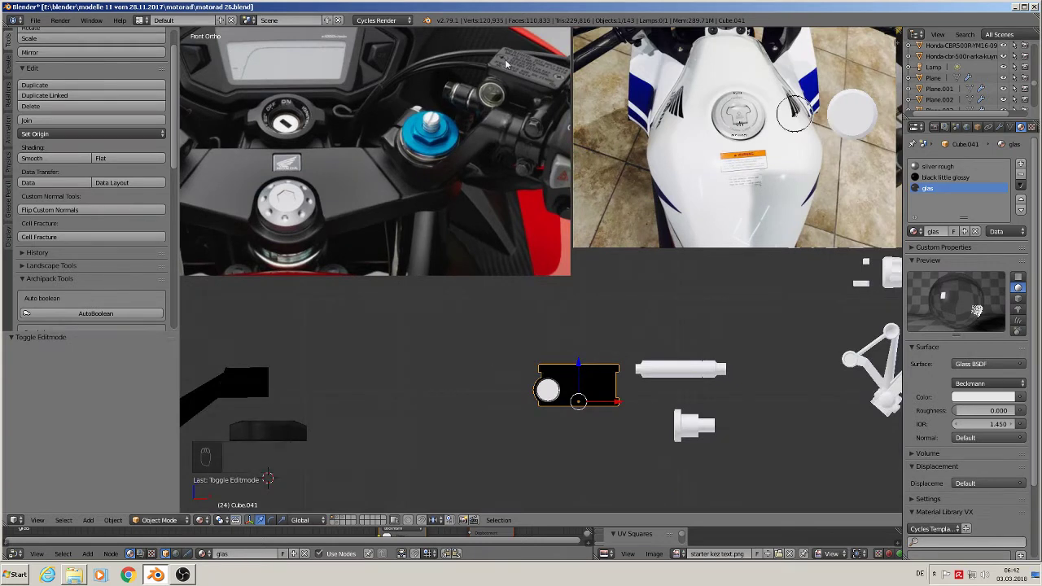
{"action": "left_click", "coordinate": [427, 337]}
{"action": "scroll", "coordinate": [675, 358], "scroll_direction": "down", "scroll_amount": 5}
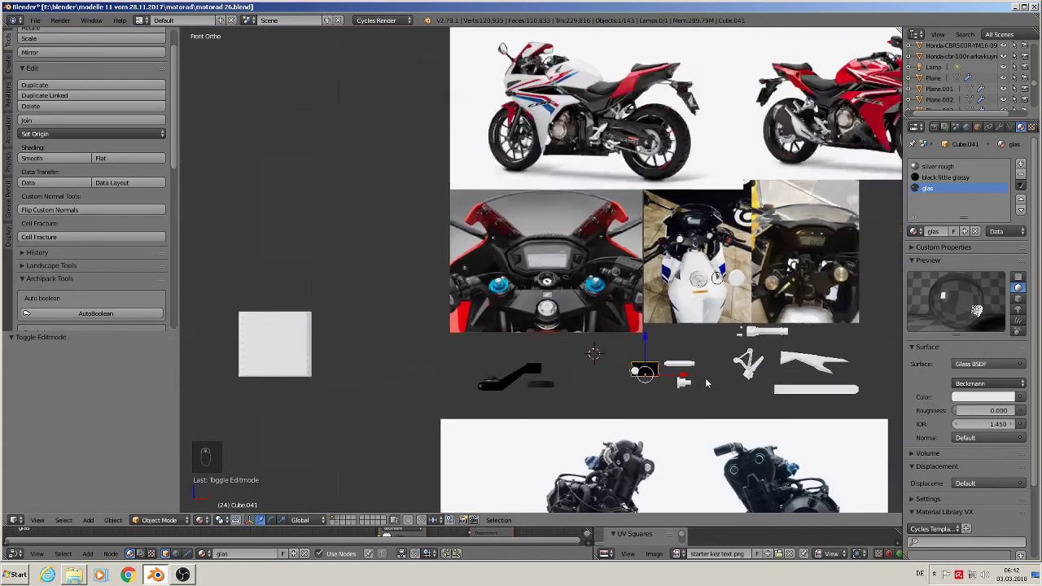
{"action": "middle_click_drag", "start_coordinate": [772, 367], "coordinate": [523, 349], "text": "shift"}
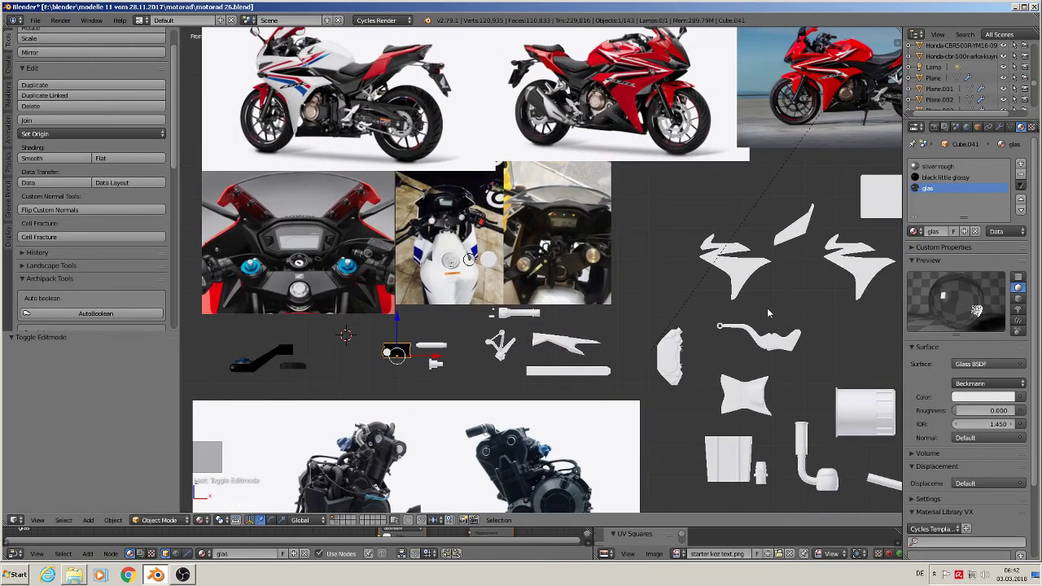
{"action": "middle_click_drag", "start_coordinate": [768, 313], "coordinate": [581, 191], "text": "shift"}
{"action": "middle_click_drag", "start_coordinate": [661, 239], "coordinate": [353, 386], "text": "shift"}
{"action": "mouse_move", "coordinate": [659, 205]}
{"action": "middle_mouse_down", "text": "shift"}
{"action": "mouse_move", "coordinate": [611, 274]}
{"action": "mouse_move", "coordinate": [593, 400]}
{"action": "mouse_move", "coordinate": [567, 382]}
{"action": "mouse_move", "coordinate": [456, 438]}
{"action": "middle_mouse_up", "text": "shift"}
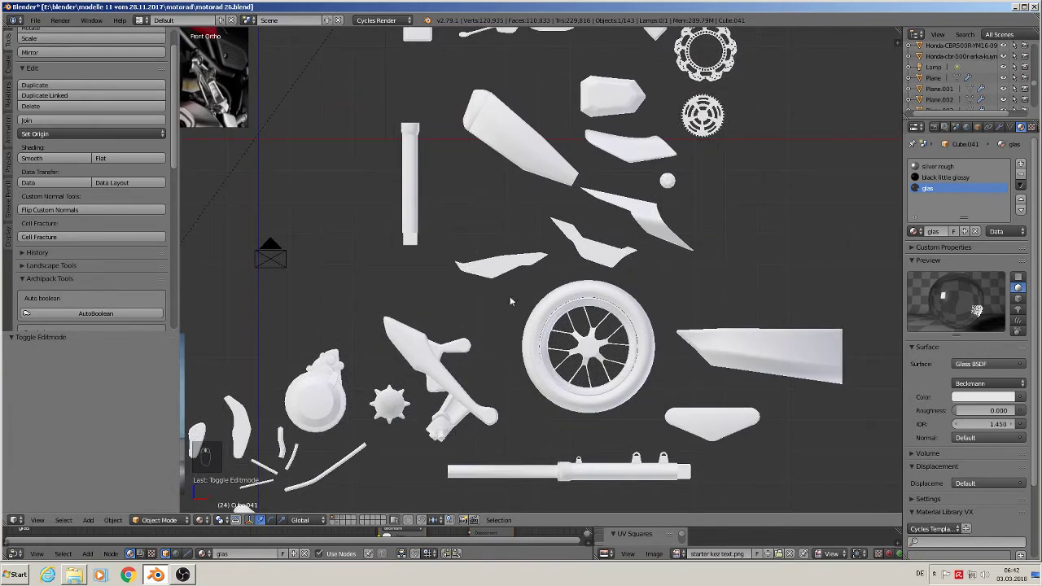
{"action": "middle_click_drag", "start_coordinate": [510, 301], "coordinate": [505, 466], "text": "shift"}
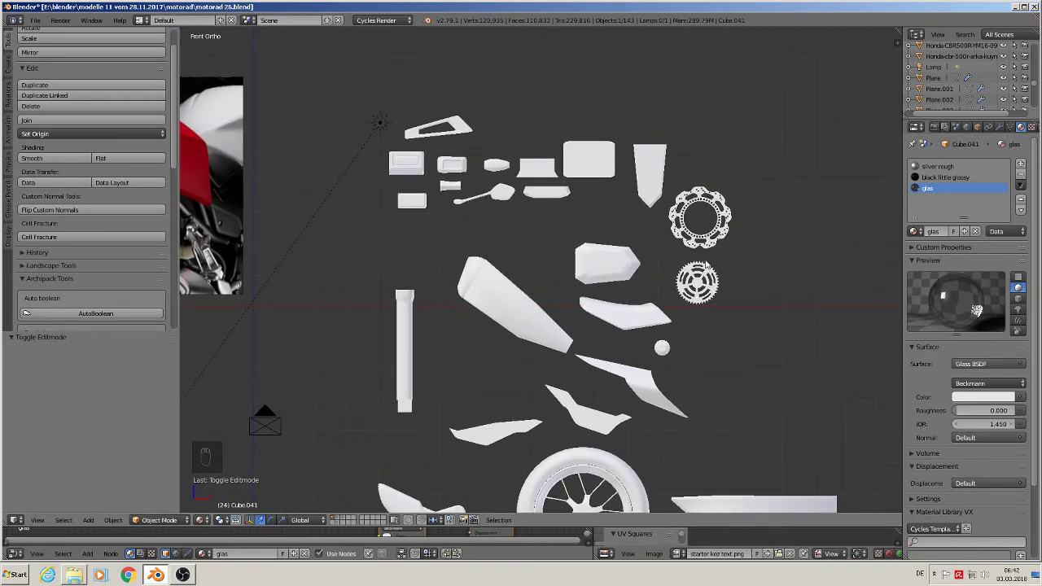
{"action": "scroll", "coordinate": [732, 264], "scroll_direction": "up", "scroll_amount": 10}
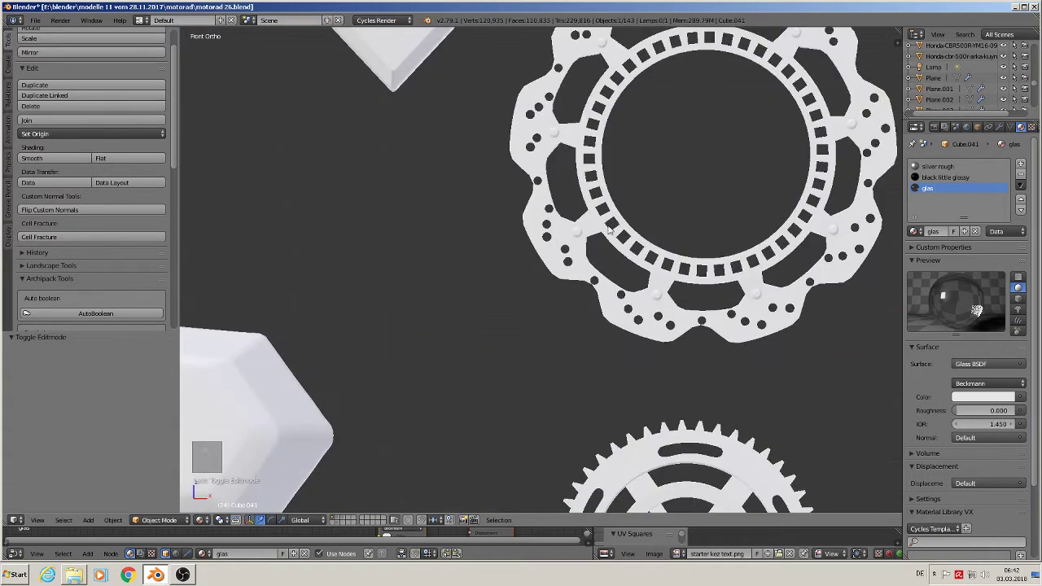
{"action": "scroll", "coordinate": [576, 241], "scroll_direction": "up", "scroll_amount": 8}
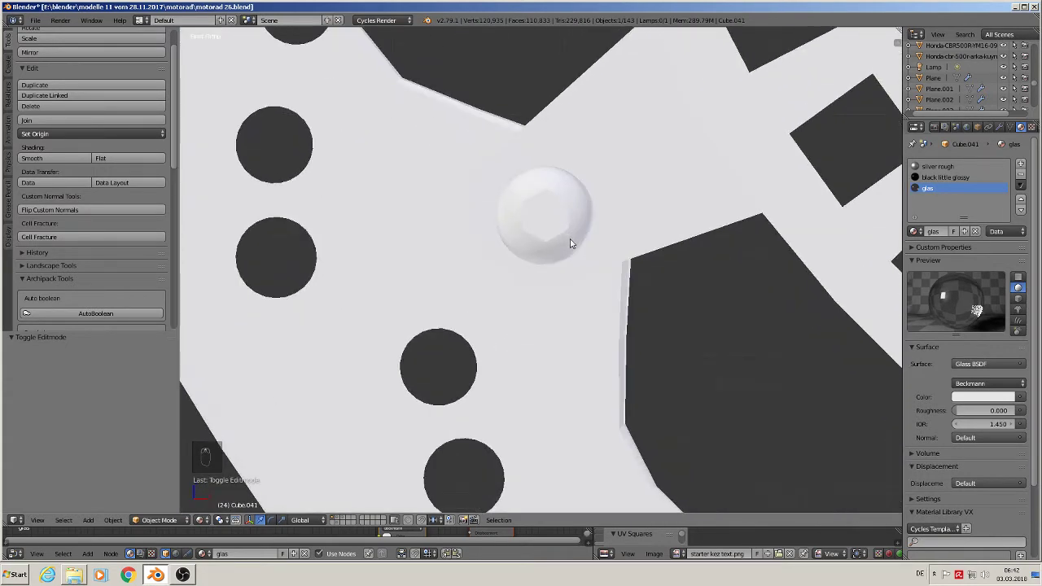
{"action": "scroll", "coordinate": [569, 244], "scroll_direction": "down", "scroll_amount": 12}
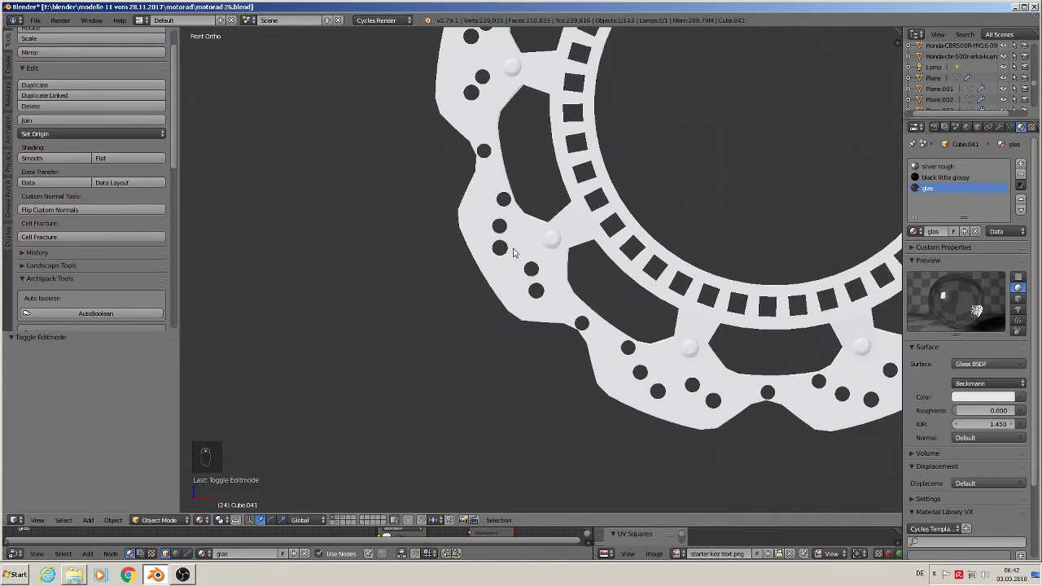
{"action": "middle_click_drag", "start_coordinate": [331, 220], "coordinate": [863, 279], "text": "shift"}
{"action": "scroll", "coordinate": [630, 241], "scroll_direction": "up", "scroll_amount": 4}
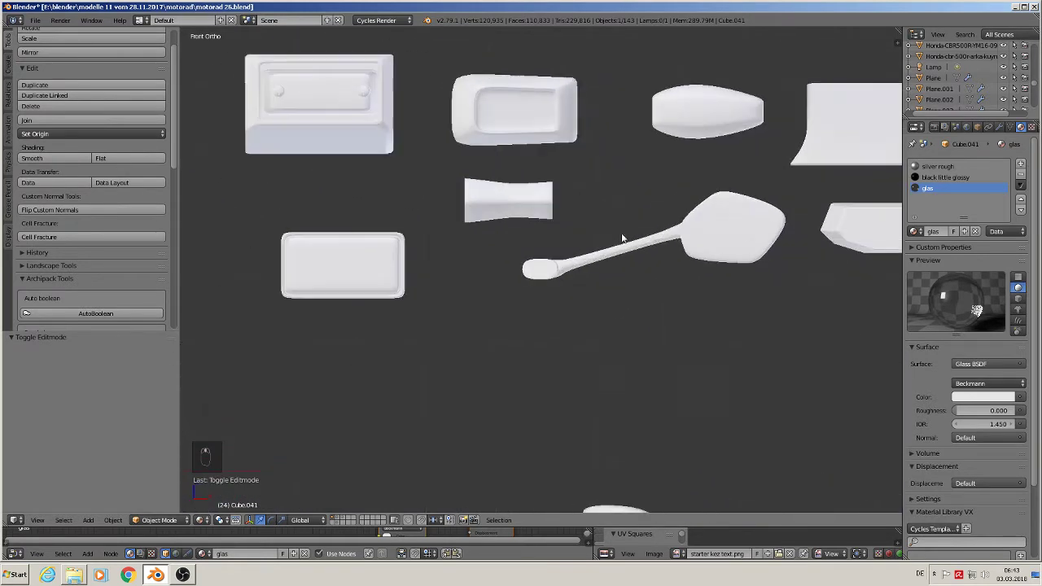
{"action": "scroll", "coordinate": [456, 184], "scroll_direction": "up", "scroll_amount": 1}
{"action": "middle_click_drag", "start_coordinate": [345, 79], "coordinate": [474, 211], "text": "shift"}
{"action": "scroll", "coordinate": [468, 195], "scroll_direction": "up", "scroll_amount": 6}
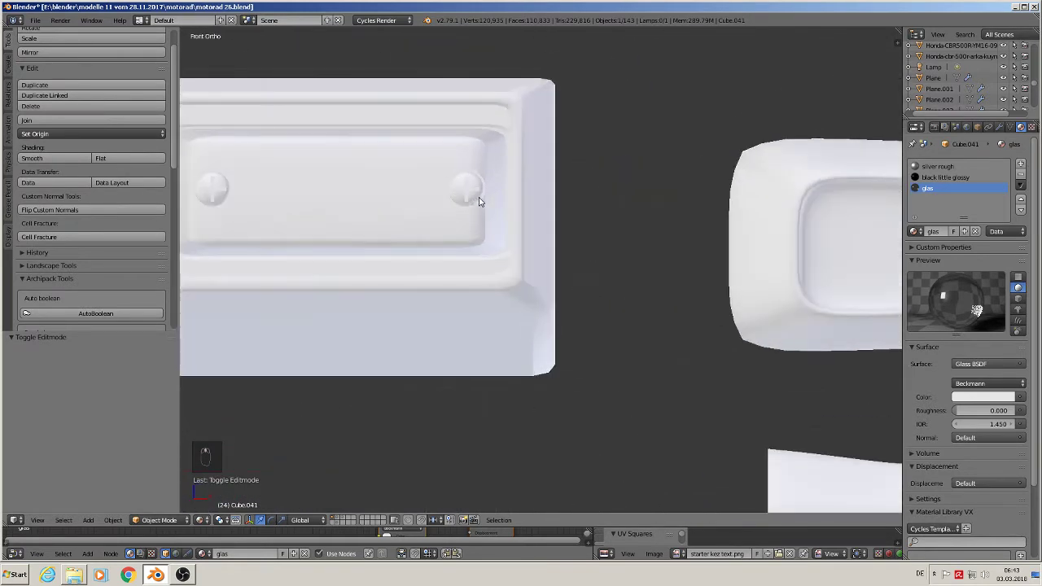
Duplicate the right cross-head screw on the rectangular housing and move the copy -47.122 along X, clear of the reference images.
{"action": "right_click", "coordinate": [468, 183]}
{"action": "scroll", "coordinate": [468, 184], "scroll_direction": "down", "scroll_amount": 12}
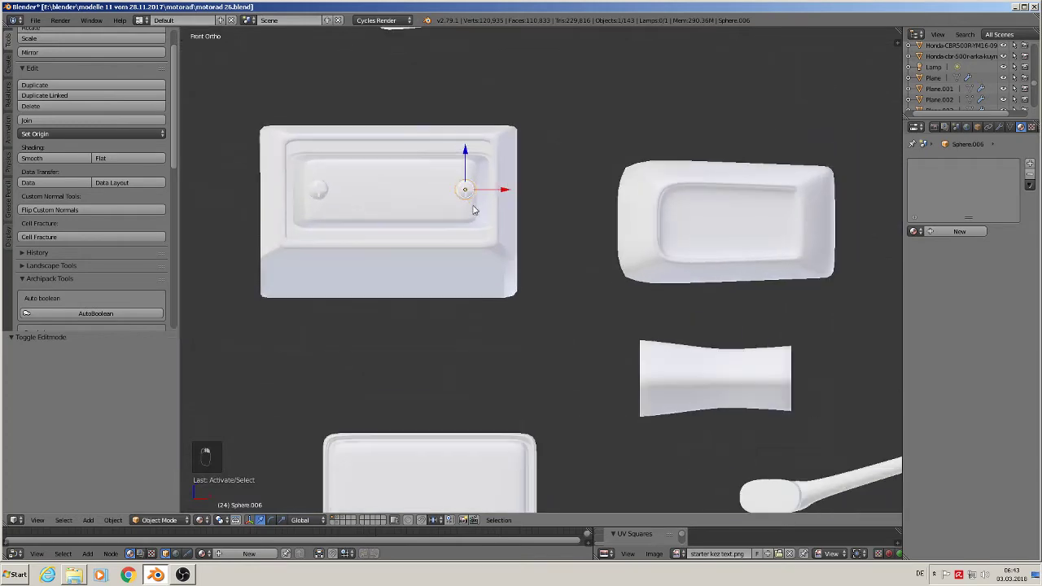
{"action": "scroll", "coordinate": [479, 248], "scroll_direction": "down", "scroll_amount": 3}
{"action": "key", "text": "shift+d"}
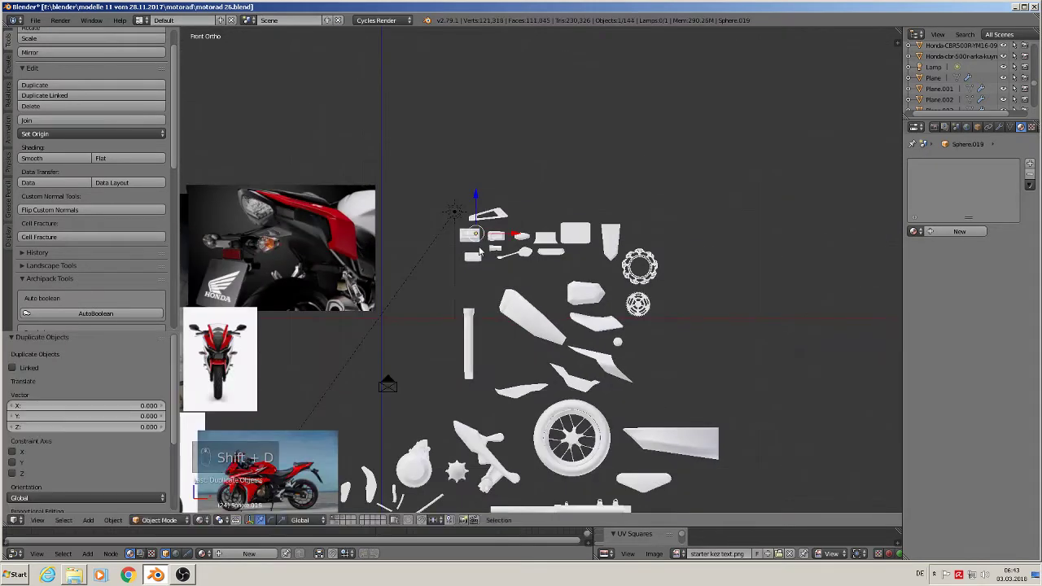
{"action": "scroll", "coordinate": [509, 237], "scroll_direction": "down", "scroll_amount": 7}
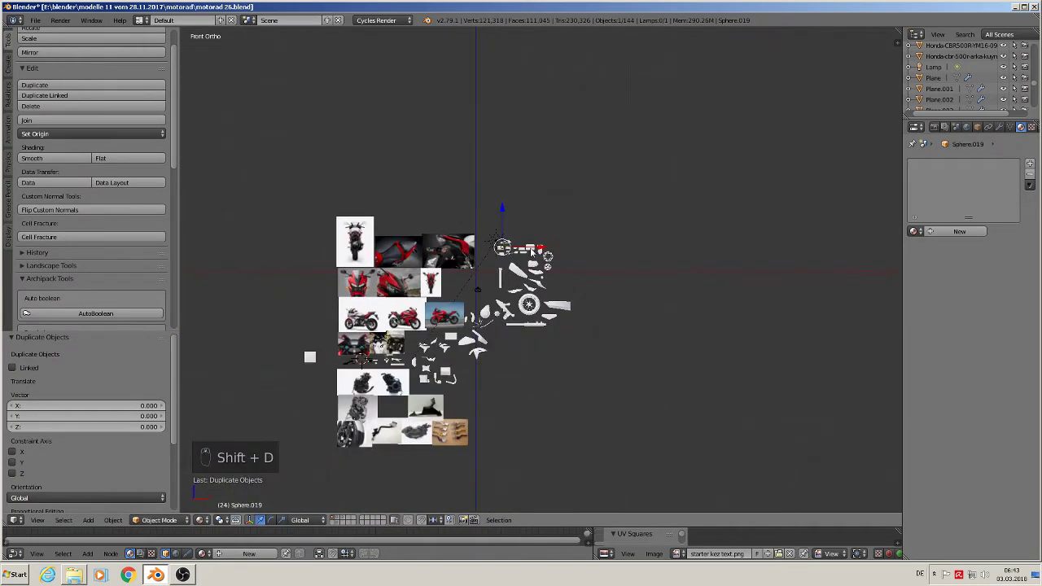
{"action": "key", "text": "x"}
{"action": "left_click", "coordinate": [293, 267]}
{"action": "middle_click_drag", "start_coordinate": [293, 266], "coordinate": [600, 298], "text": "shift"}
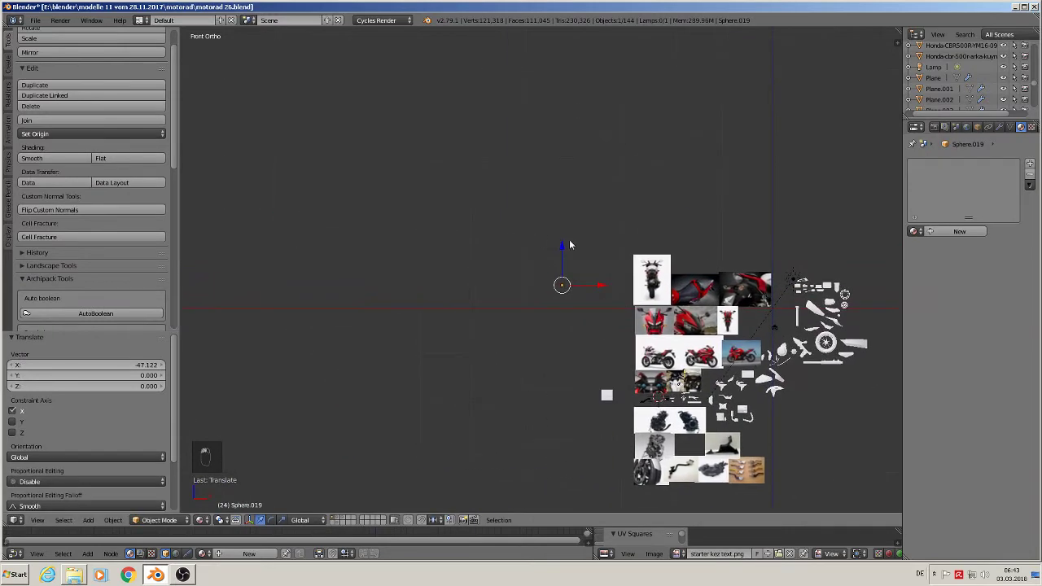
Move the duplicated screw -15.204 along Z and frame it in front orthographic view.
{"action": "key", "text": "g"}
{"action": "key", "text": "z"}
{"action": "left_click", "coordinate": [582, 323]}
{"action": "key", "text": "KP_0"}
{"action": "key", "text": "KP_Decimal"}
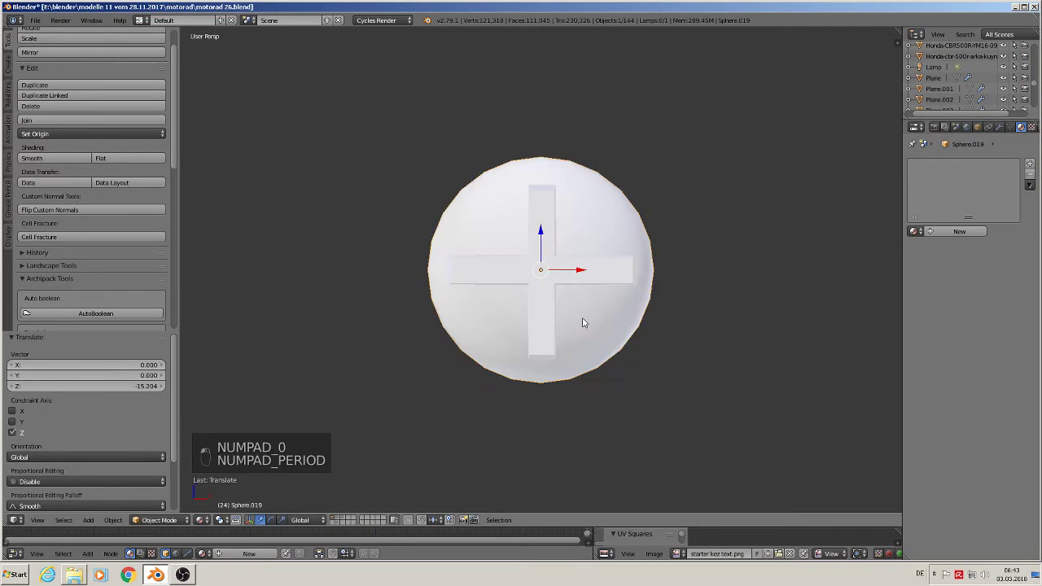
{"action": "scroll", "coordinate": [603, 324], "scroll_direction": "down", "scroll_amount": 2}
{"action": "scroll", "coordinate": [599, 317], "scroll_direction": "up", "scroll_amount": 2}
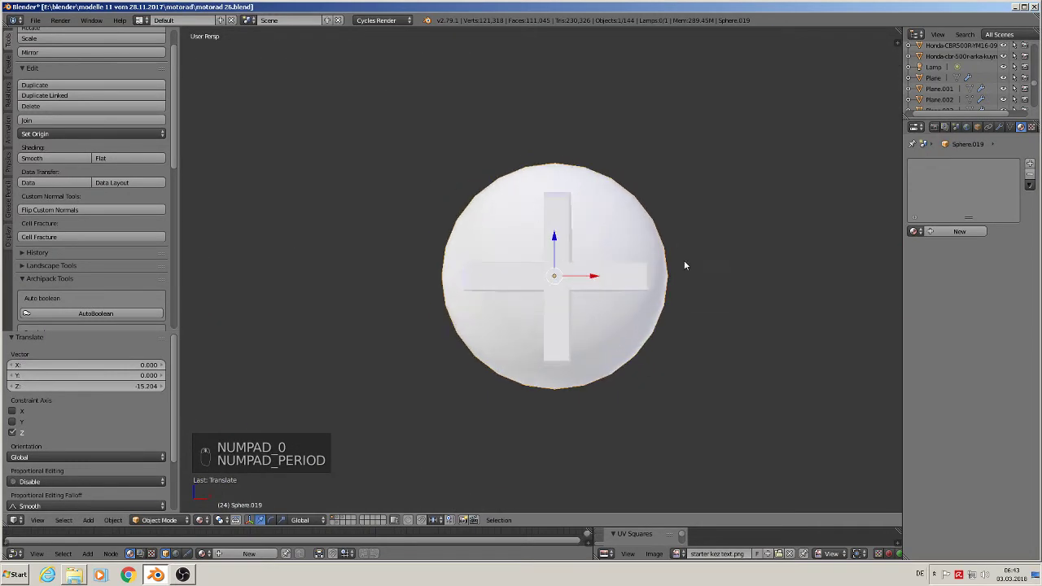
{"action": "middle_click_drag", "start_coordinate": [686, 320], "coordinate": [608, 324], "text": "shift"}
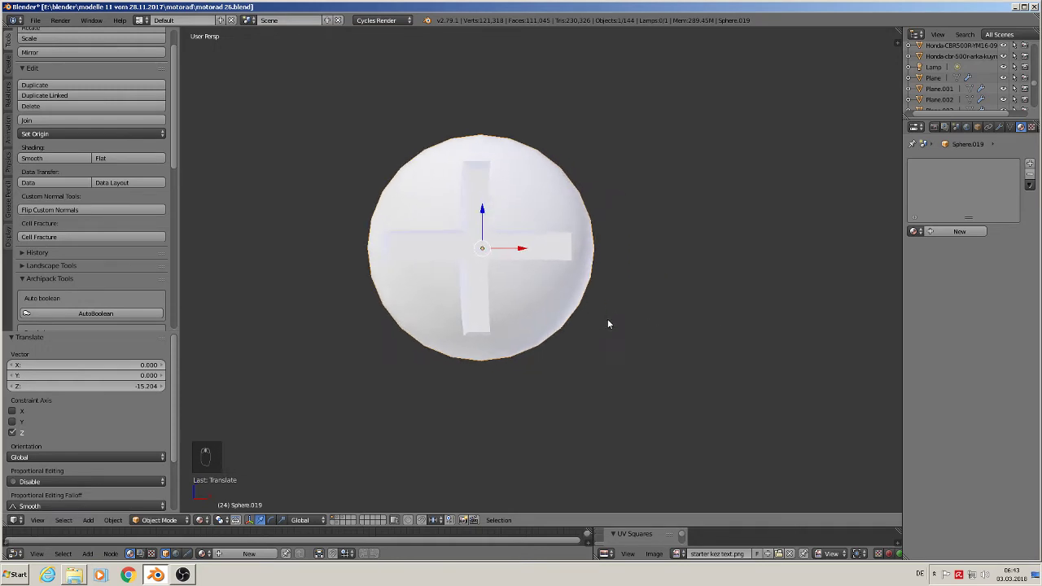
{"action": "key", "text": "KP_1"}
{"action": "key", "text": "KP_5"}
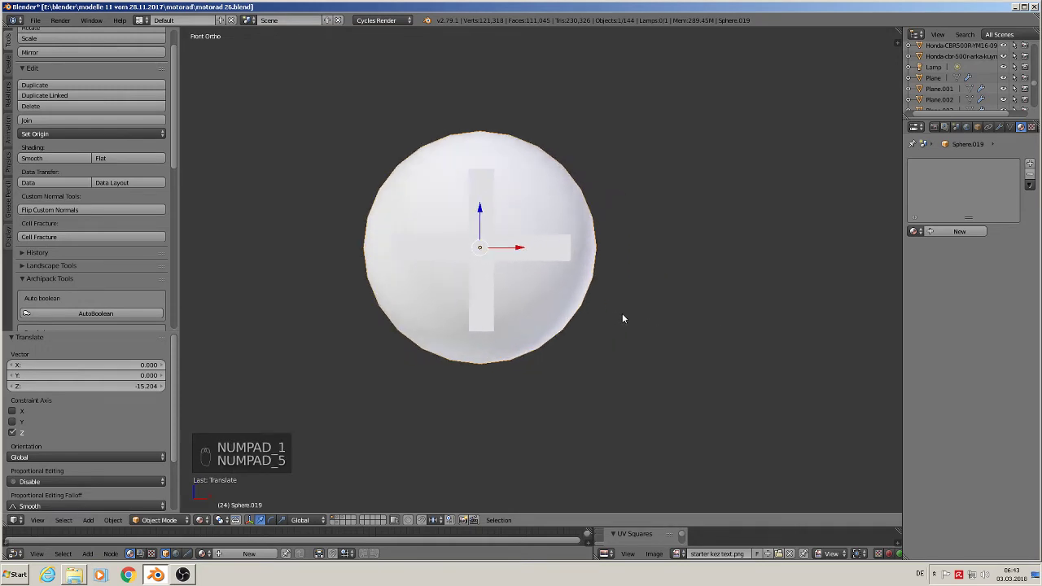
Create a new material on the duplicated screw and name it "screw 12".
{"action": "scroll", "coordinate": [613, 313], "scroll_direction": "down", "scroll_amount": 2}
{"action": "key", "text": "a"}
{"action": "key", "text": "a"}
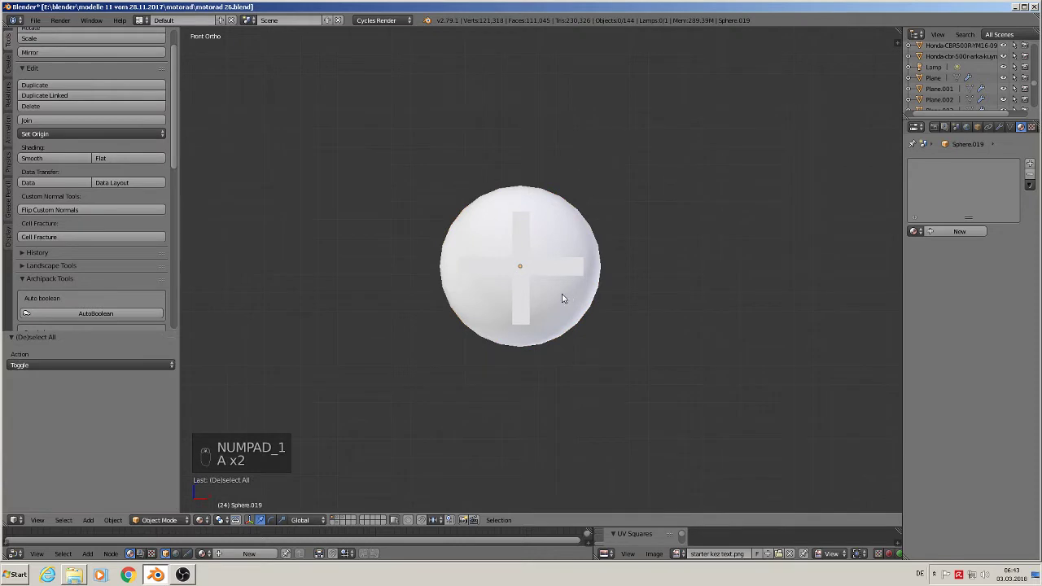
{"action": "right_click", "coordinate": [566, 254]}
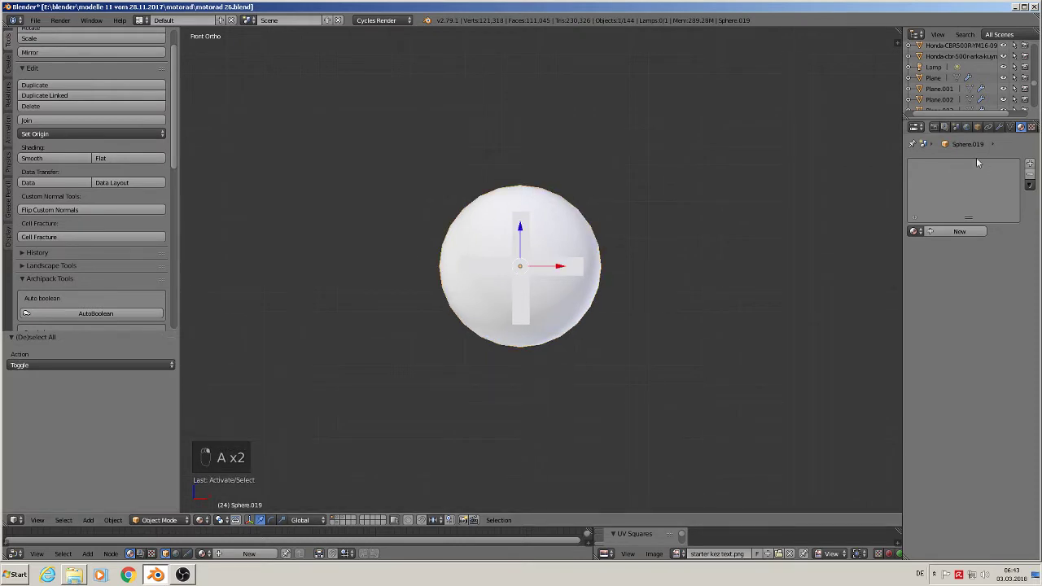
{"action": "left_click", "coordinate": [958, 232]}
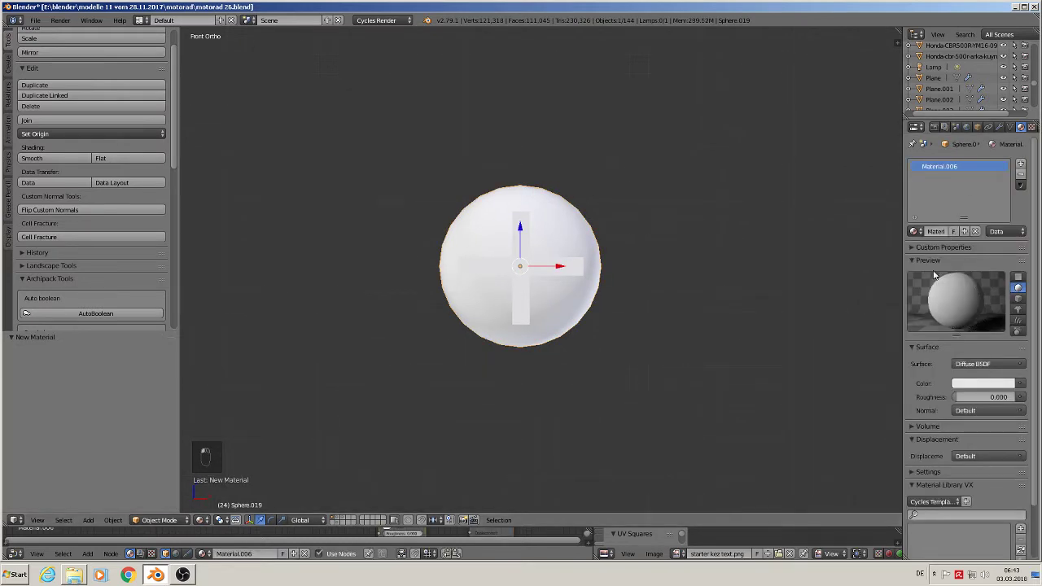
{"action": "left_click", "coordinate": [935, 232]}
{"action": "key", "text": "Return"}
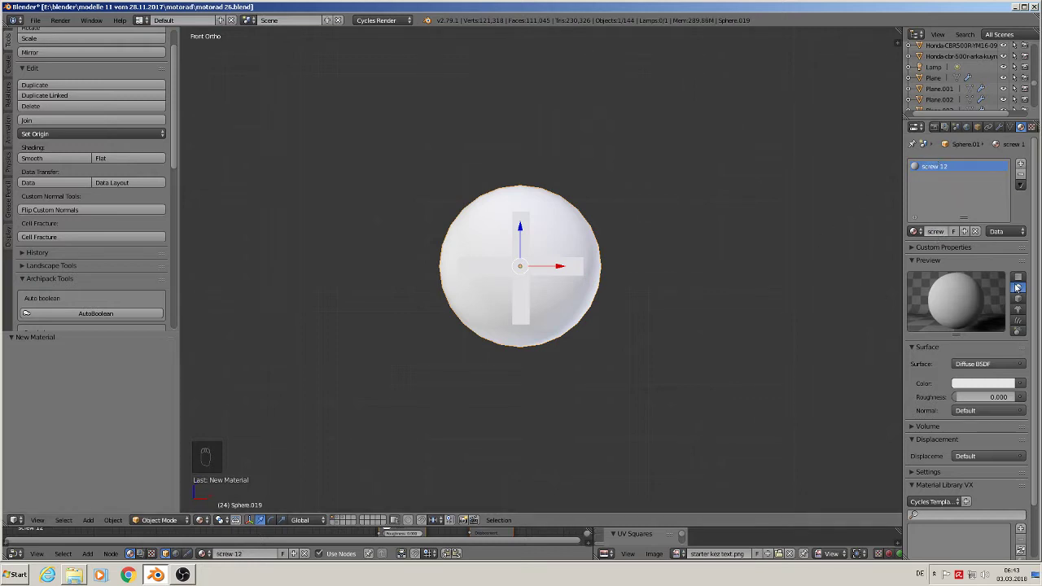
Unwrap the screw's entire mesh from the front with Project from View (Bounds) and return to Object Mode.
{"action": "key", "text": "Tab"}
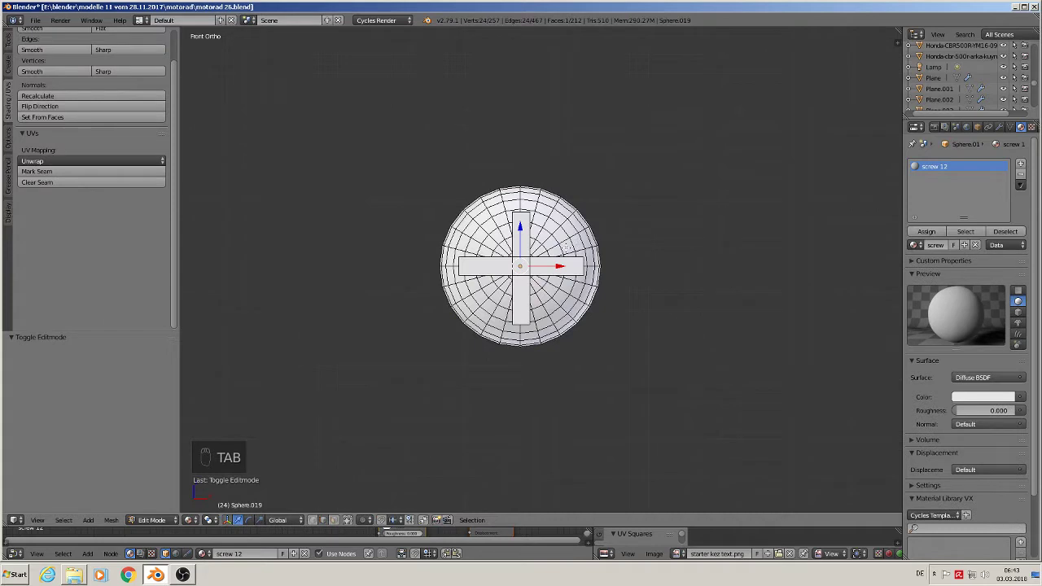
{"action": "key", "text": "a"}
{"action": "key", "text": "a"}
{"action": "key", "text": "a"}
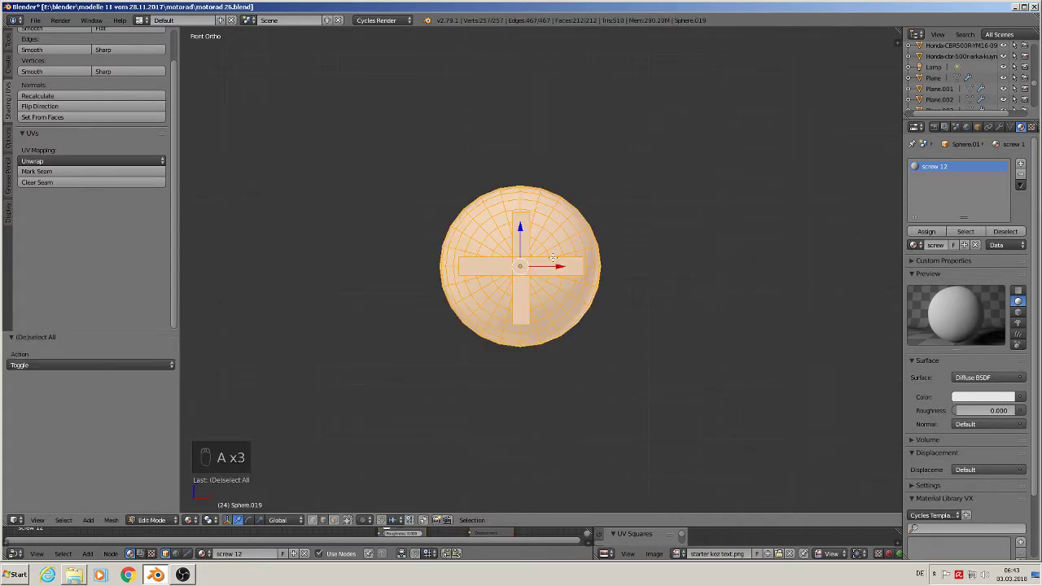
{"action": "key", "text": "u"}
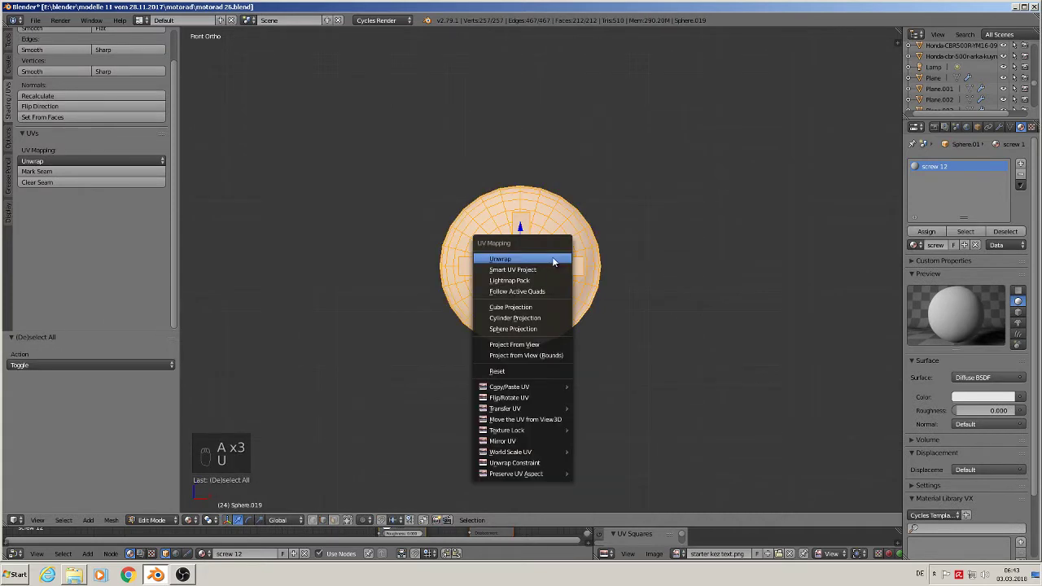
{"action": "left_click", "coordinate": [538, 358]}
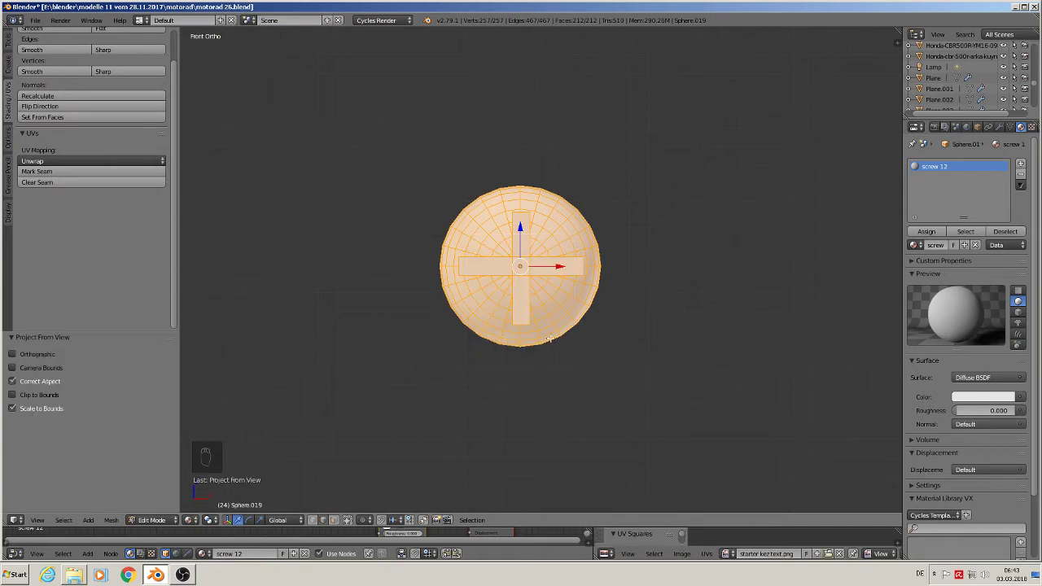
{"action": "scroll", "coordinate": [557, 322], "scroll_direction": "down", "scroll_amount": 4}
{"action": "key", "text": "a"}
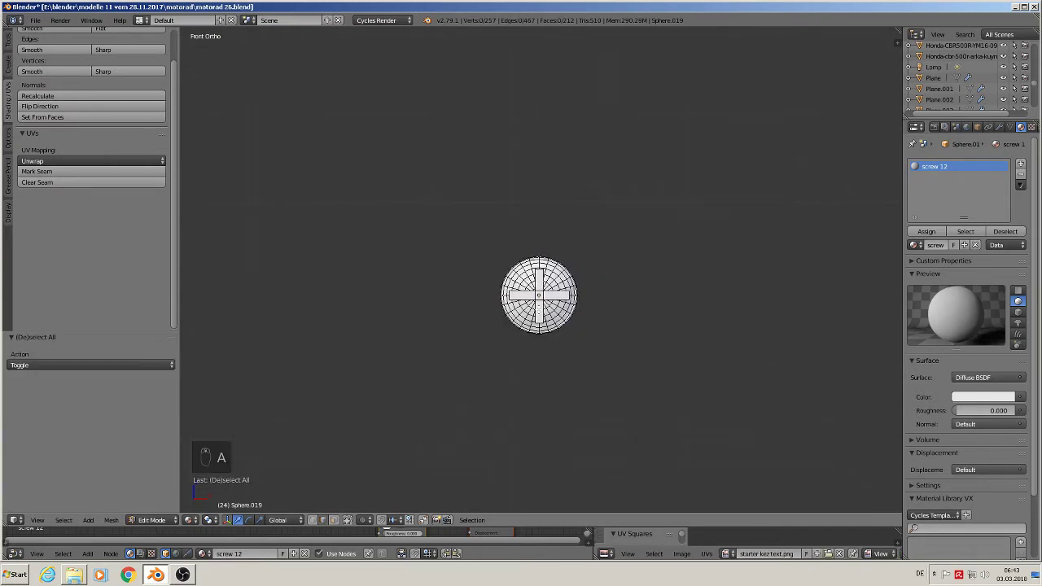
{"action": "key", "text": "Tab"}
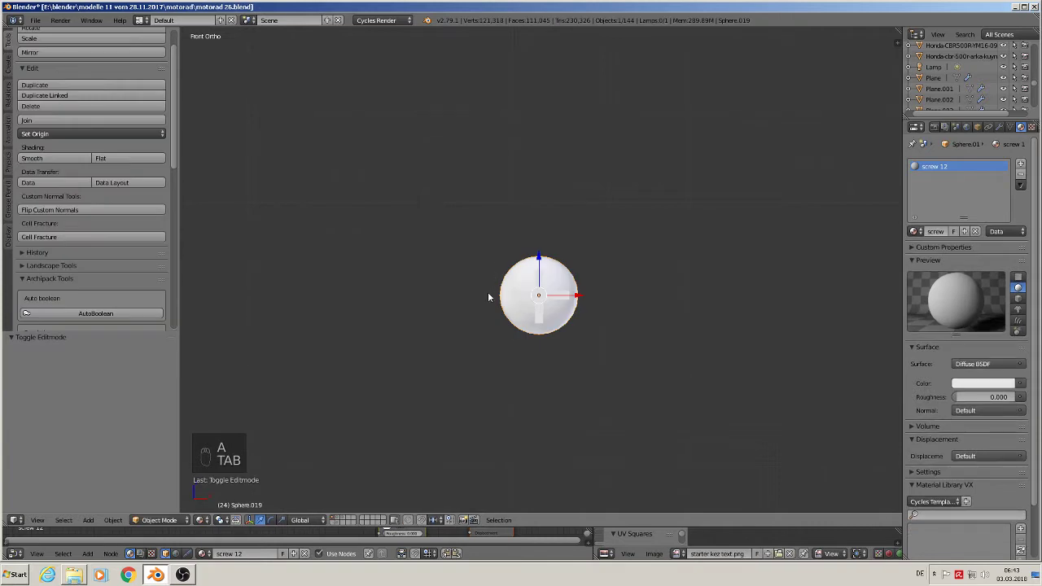
Add a plane mesh at the screw's centre and rotate it 90° about the X axis.
{"action": "left_click", "coordinate": [539, 296]}
{"action": "key", "text": "a"}
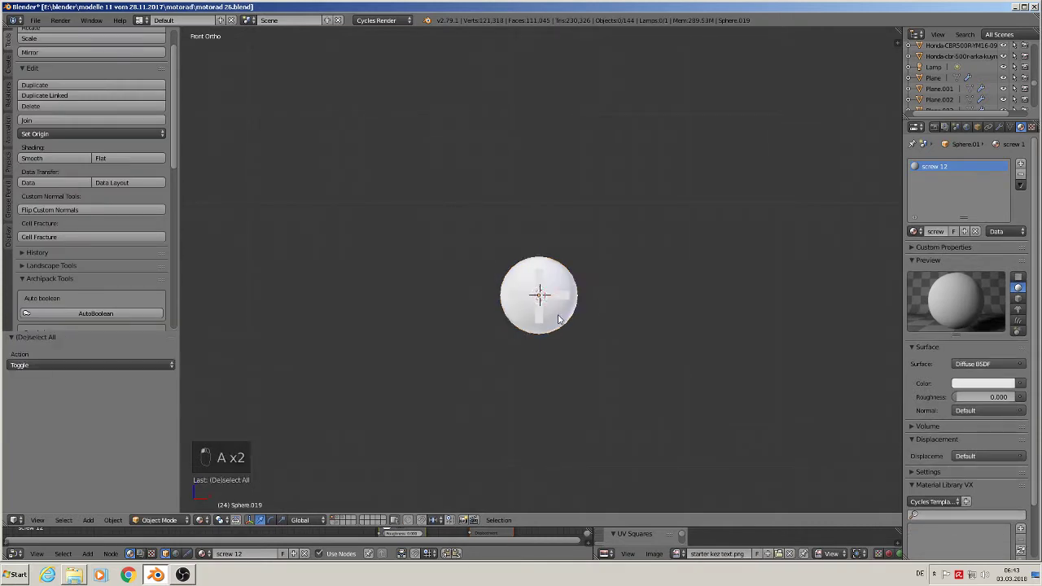
{"action": "left_click", "coordinate": [88, 520]}
{"action": "mouse_move", "coordinate": [103, 507]}
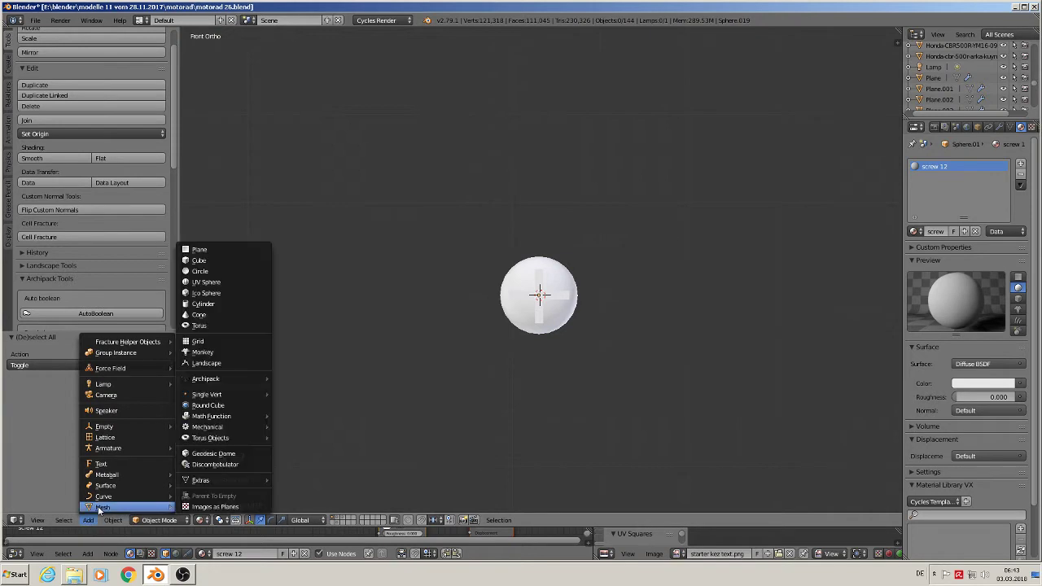
{"action": "left_click", "coordinate": [214, 249]}
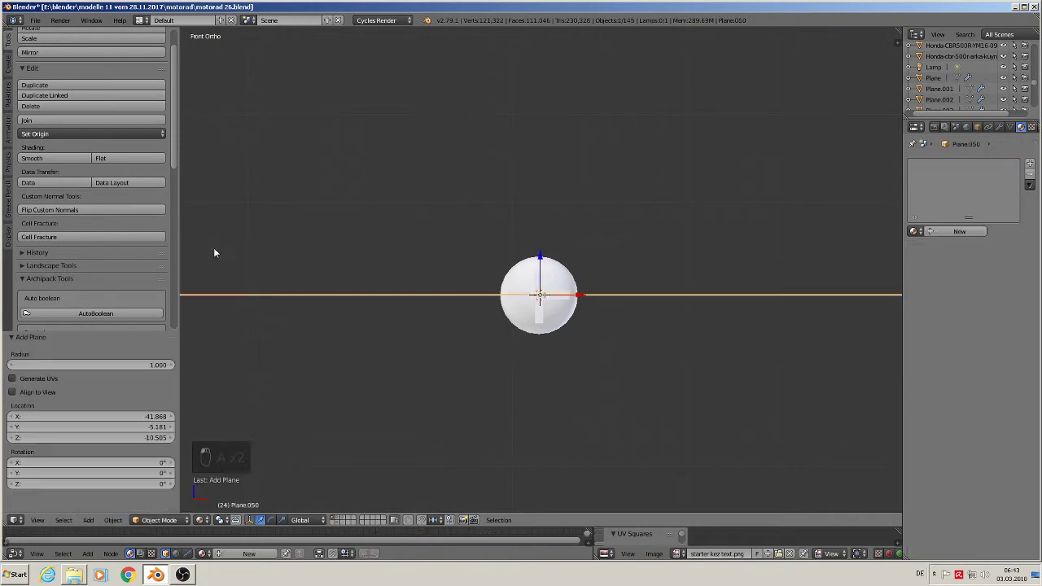
{"action": "key", "text": "r"}
{"action": "key", "text": "x"}
{"action": "key", "text": "9"}
{"action": "key", "text": "0"}
{"action": "left_click", "coordinate": [672, 384]}
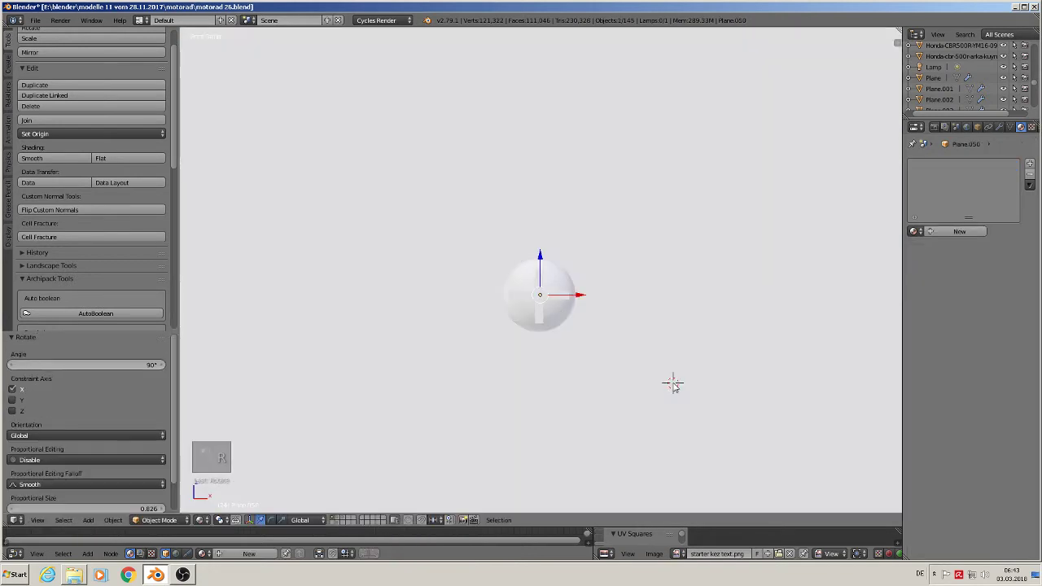
Scale the plane by -0.045 to fit closely around the screw and shift it -0.001 along X.
{"action": "key", "text": "s"}
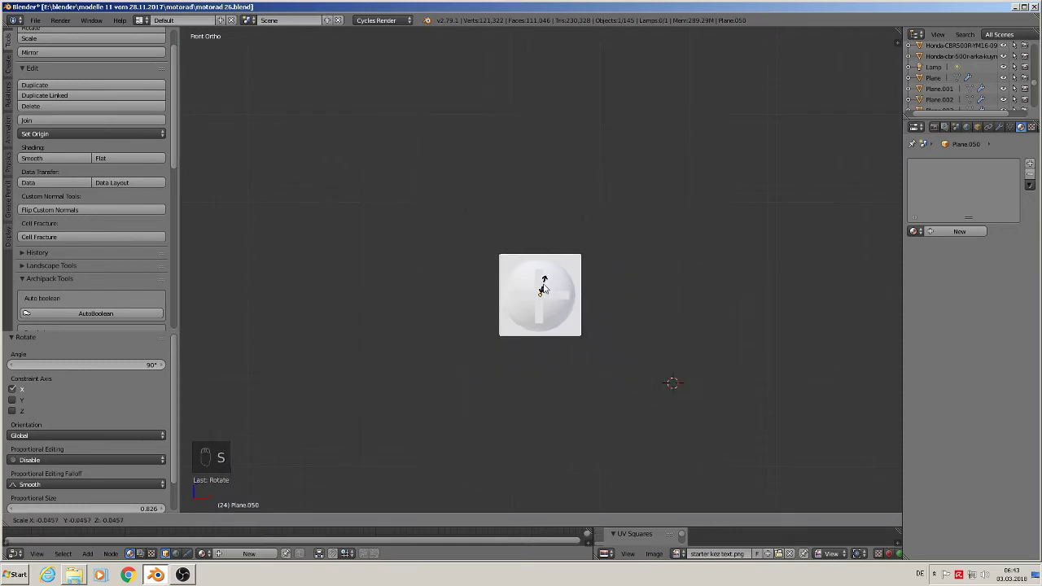
{"action": "left_click", "coordinate": [543, 287]}
{"action": "key", "text": "g"}
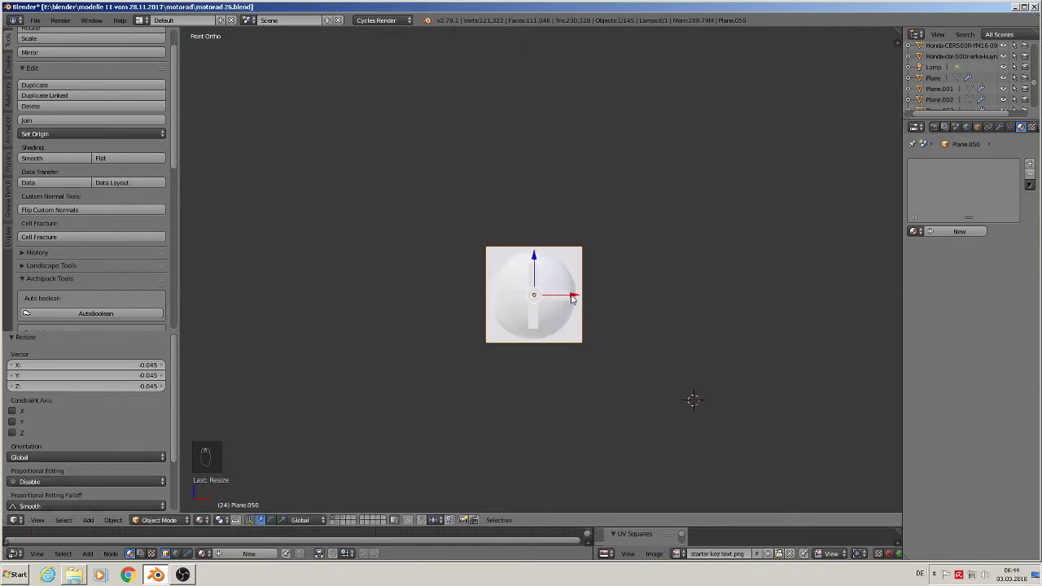
{"action": "key", "text": "x"}
{"action": "left_click", "coordinate": [575, 298]}
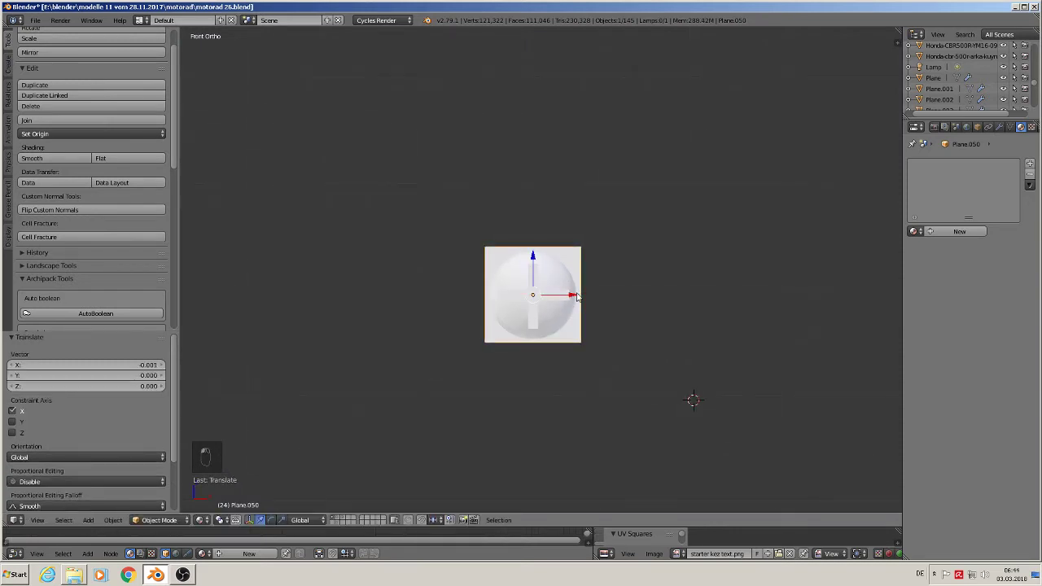
Move the plane -0.016 along Y so it sits just in front of the screw head's slotted face.
{"action": "key", "text": "KP_7"}
{"action": "scroll", "coordinate": [493, 281], "scroll_direction": "up", "scroll_amount": 3}
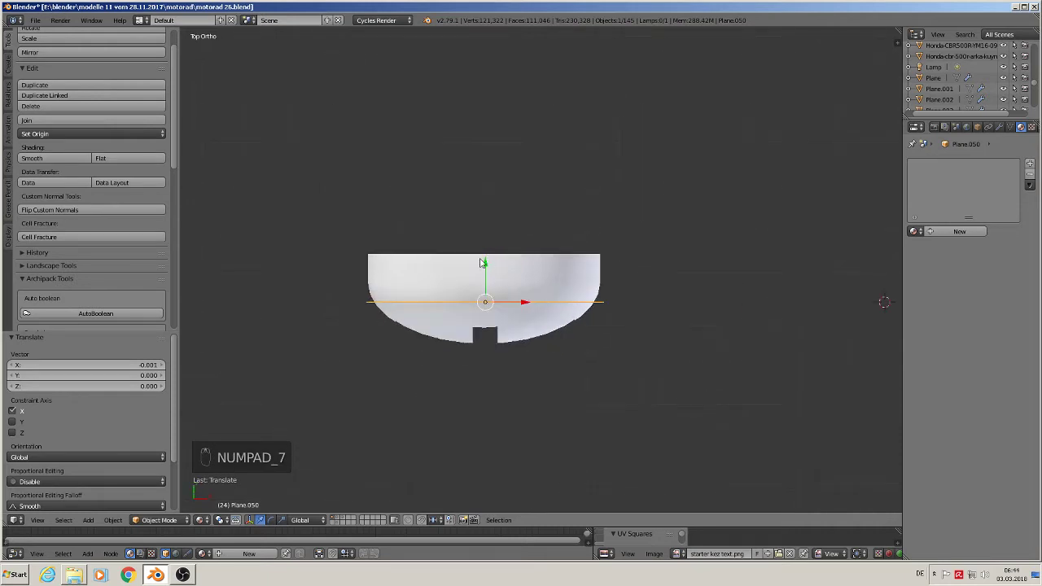
{"action": "key", "text": "g"}
{"action": "key", "text": "y"}
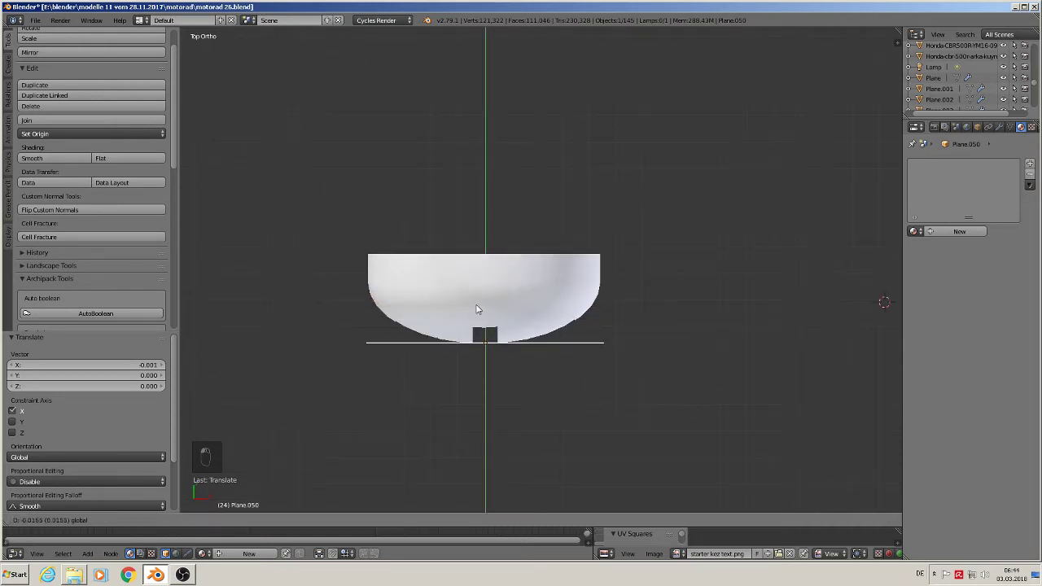
{"action": "left_click", "coordinate": [477, 311]}
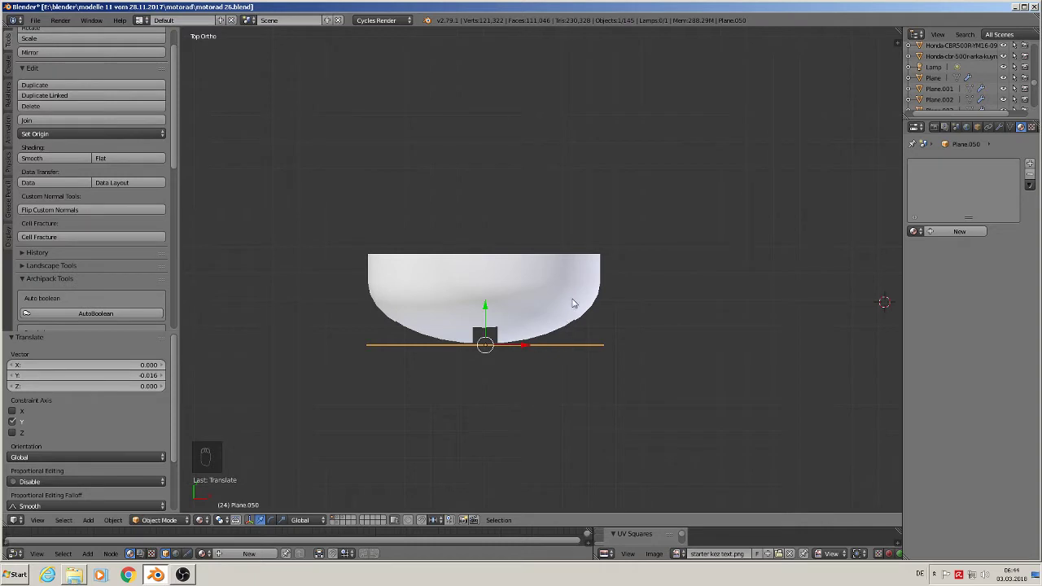
Create a new material on the plane and name it "pane for screw normal".
{"action": "key", "text": "KP_1"}
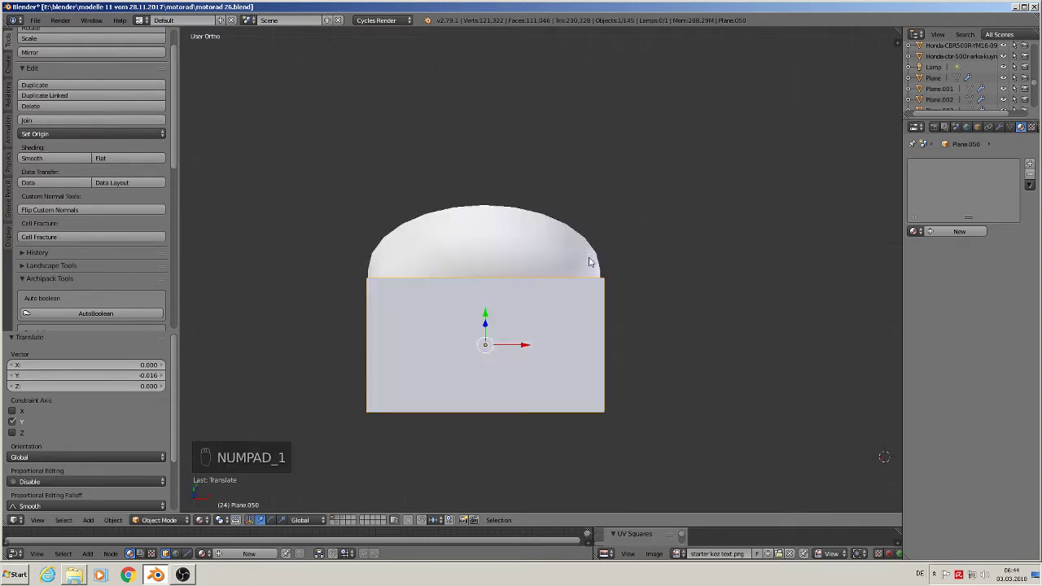
{"action": "scroll", "coordinate": [607, 313], "scroll_direction": "down", "scroll_amount": 3}
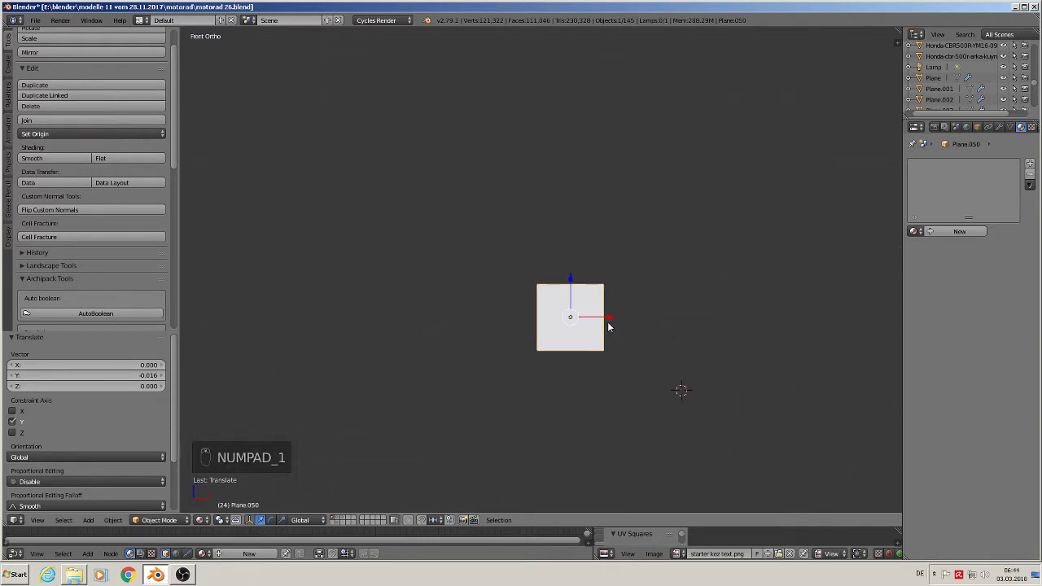
{"action": "middle_click_drag", "start_coordinate": [602, 335], "coordinate": [496, 316], "text": "shift"}
{"action": "left_click", "coordinate": [961, 232]}
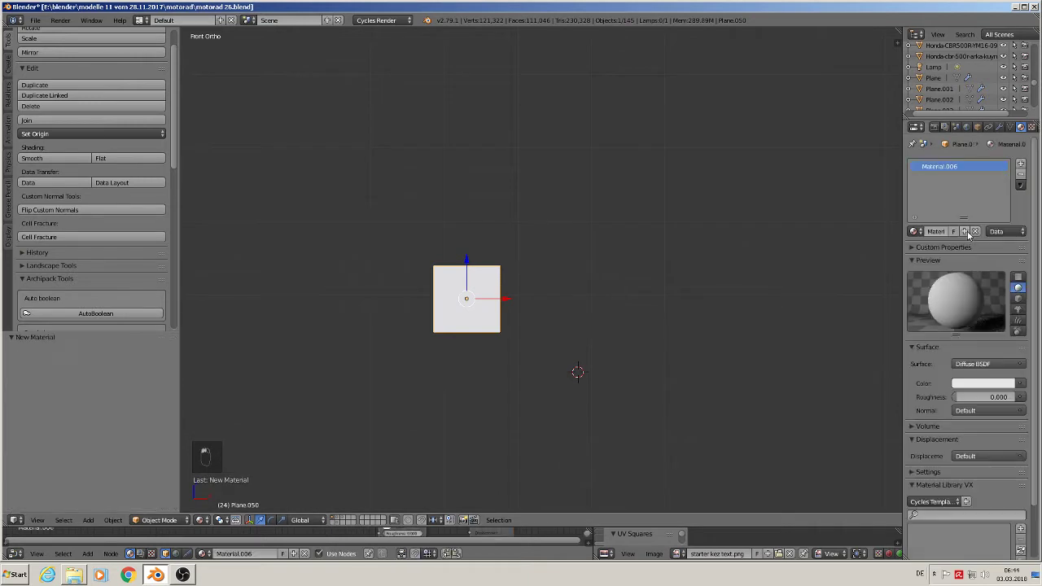
{"action": "scroll", "coordinate": [679, 346], "scroll_direction": "up", "scroll_amount": 4}
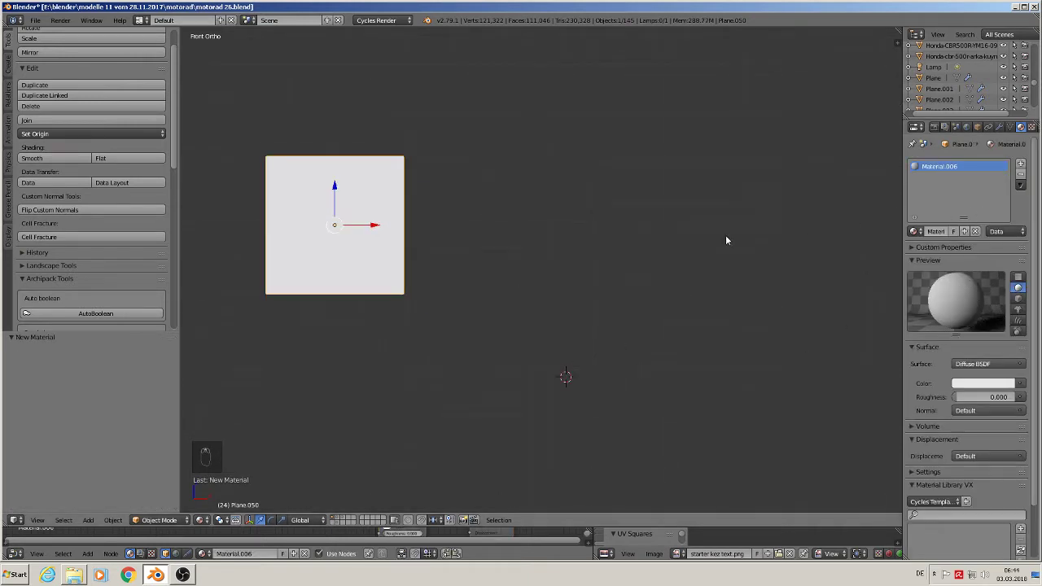
{"action": "middle_click_drag", "start_coordinate": [726, 237], "coordinate": [197, 322], "text": "shift"}
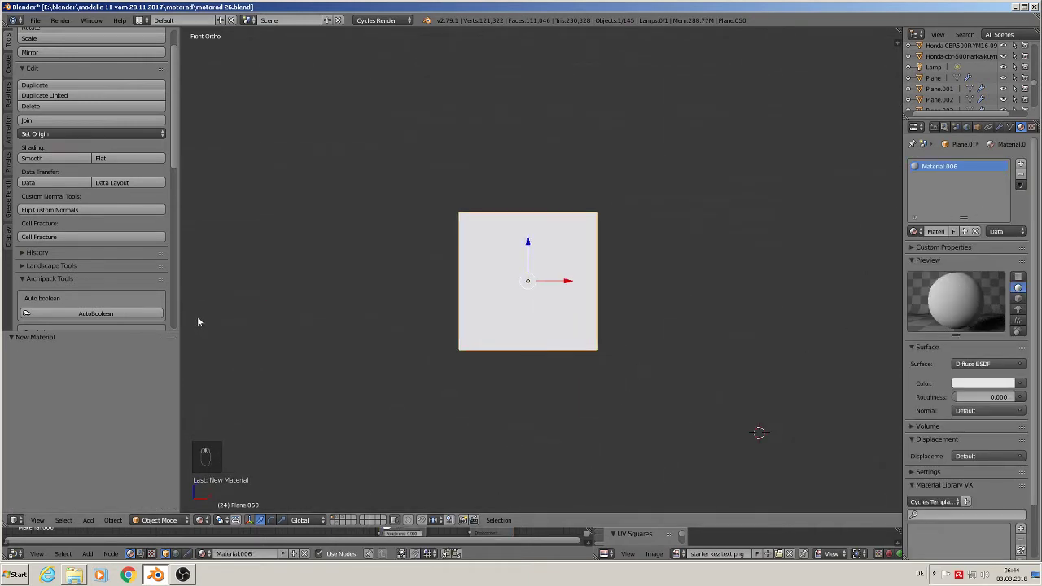
{"action": "double_click", "coordinate": [936, 232]}
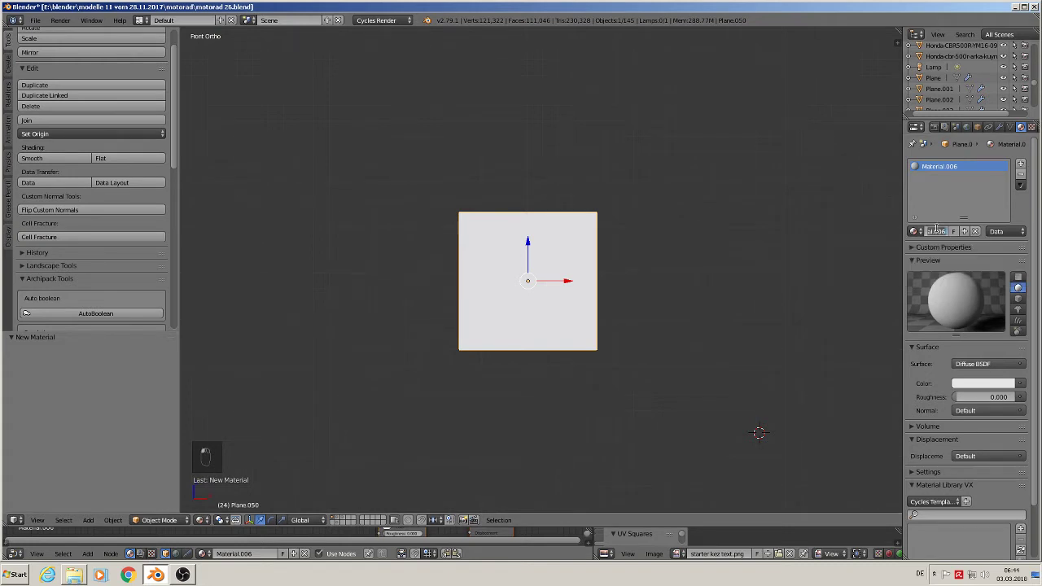
{"action": "type", "text": "pos.foton"}
{"action": "key", "text": "Return"}
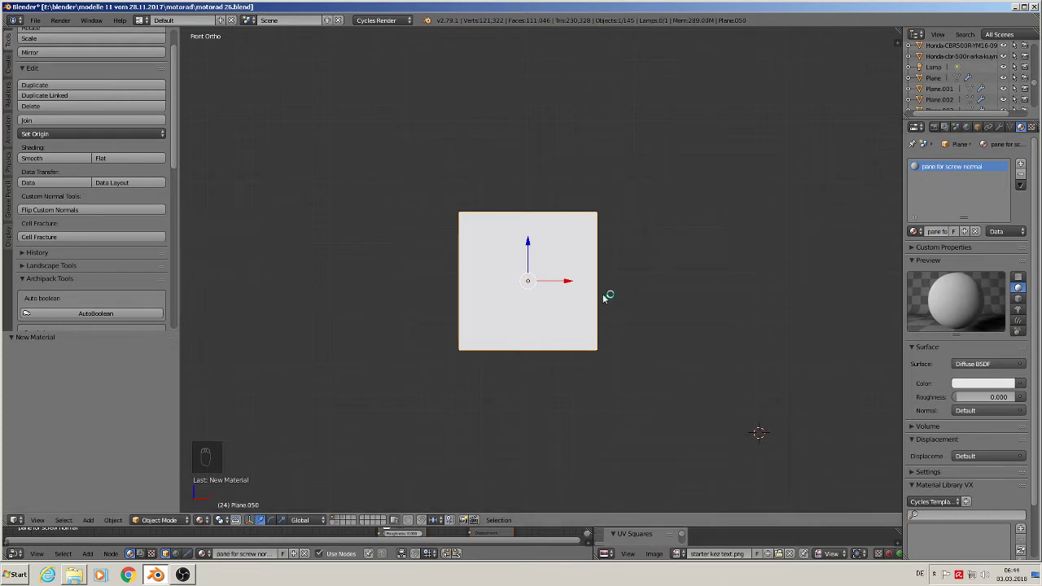
Enlarge the node and UV/Image editor areas to about half the window height and hide the image editor's tool shelf.
{"action": "left_click_drag", "start_coordinate": [641, 528], "coordinate": [655, 308]}
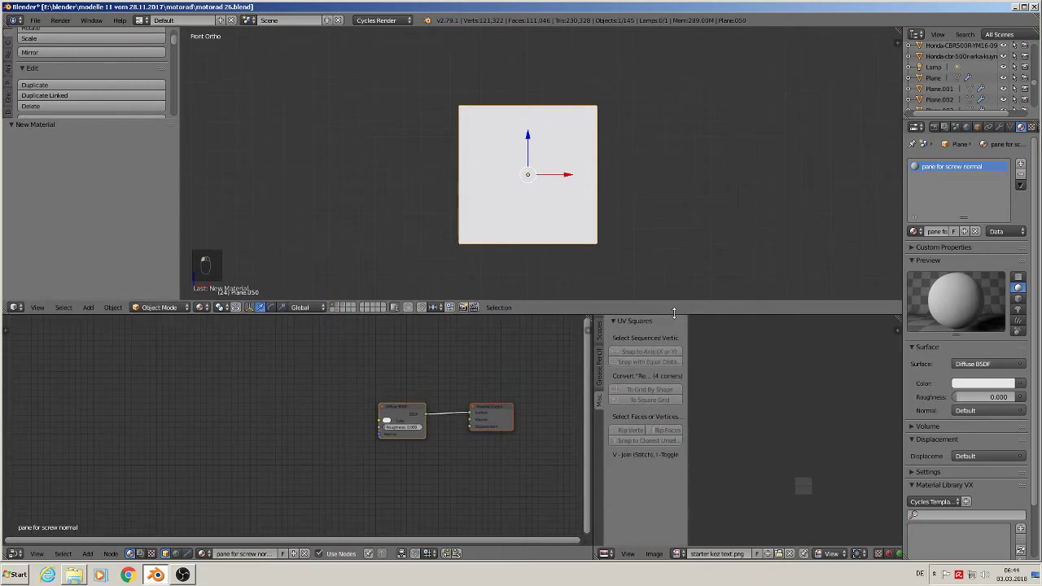
{"action": "left_click", "coordinate": [605, 553]}
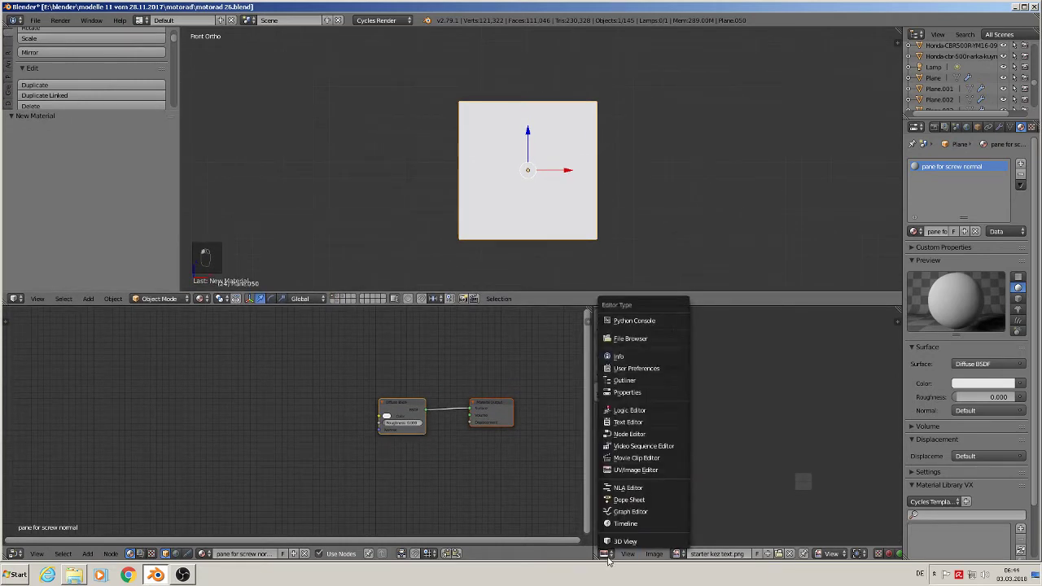
{"action": "left_click", "coordinate": [636, 469]}
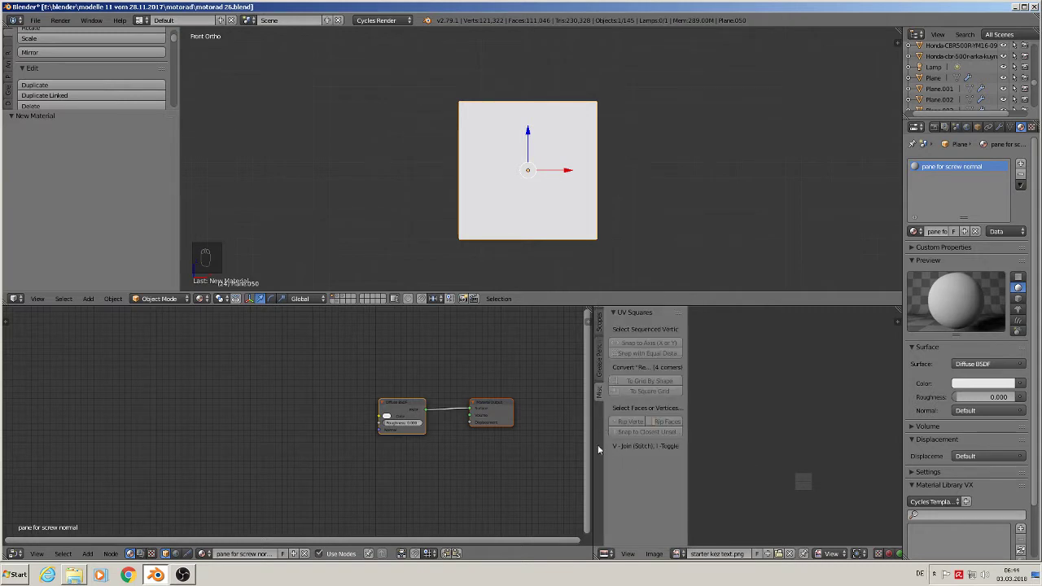
{"action": "key", "text": "t"}
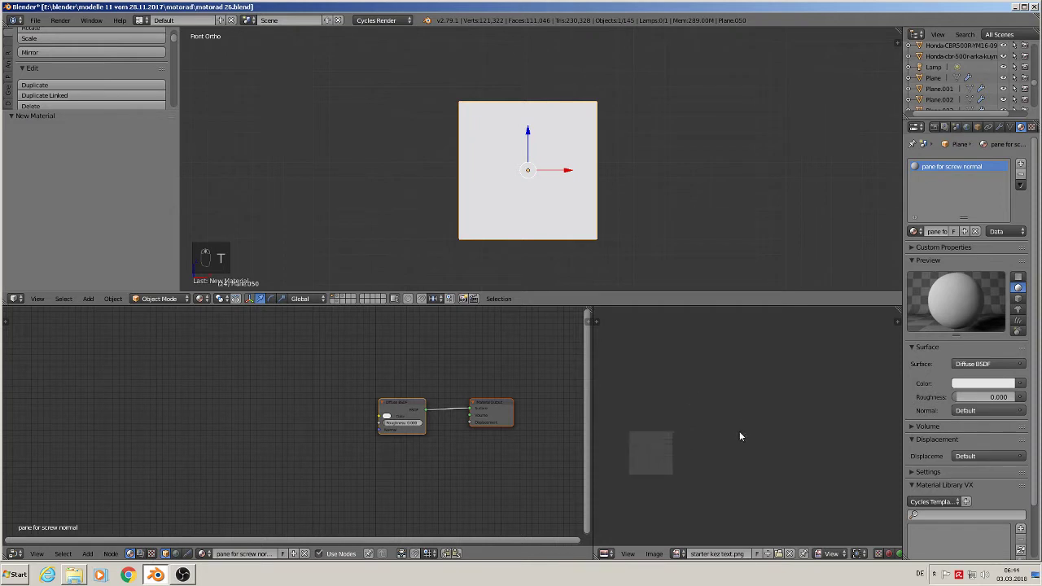
{"action": "middle_click_drag", "start_coordinate": [768, 439], "coordinate": [924, 379]}
{"action": "scroll", "coordinate": [552, 399], "scroll_direction": "up", "scroll_amount": 1}
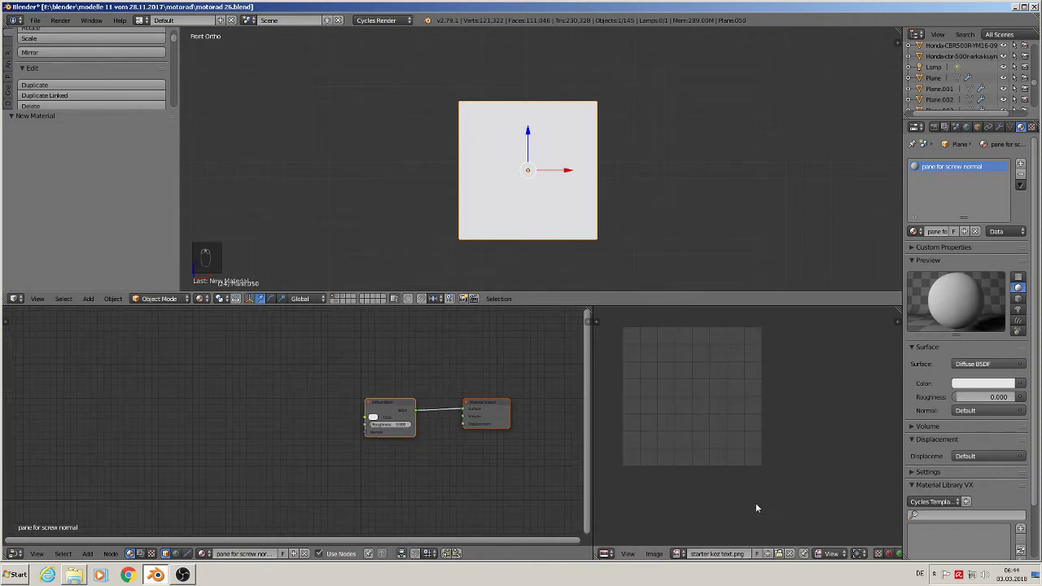
{"action": "scroll", "coordinate": [806, 494], "scroll_direction": "up", "scroll_amount": 1}
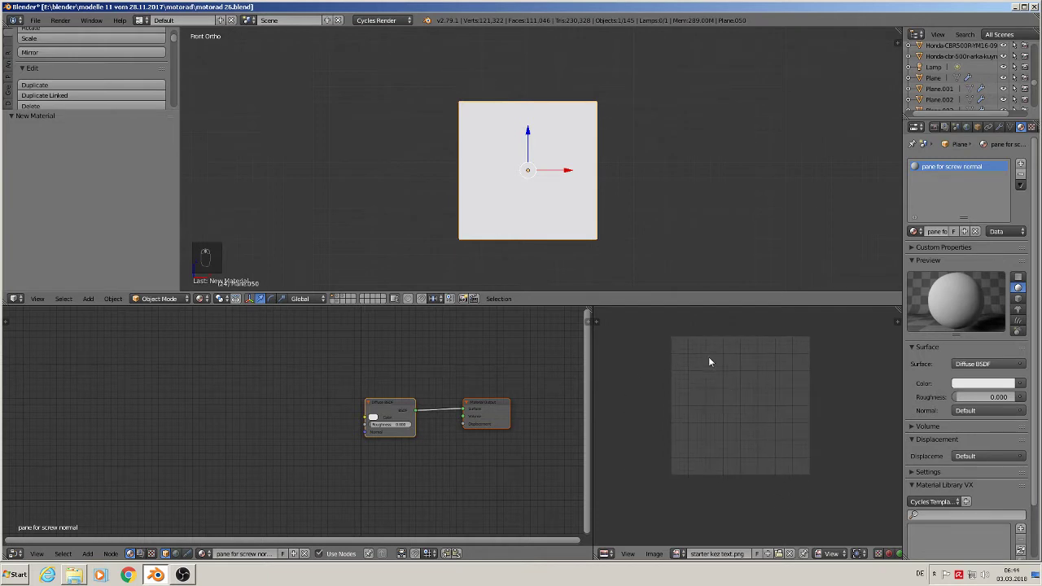
Unlink the starter key image in the UV/Image Editor and start a new image named "screw head uv normal".
{"action": "left_click", "coordinate": [789, 554]}
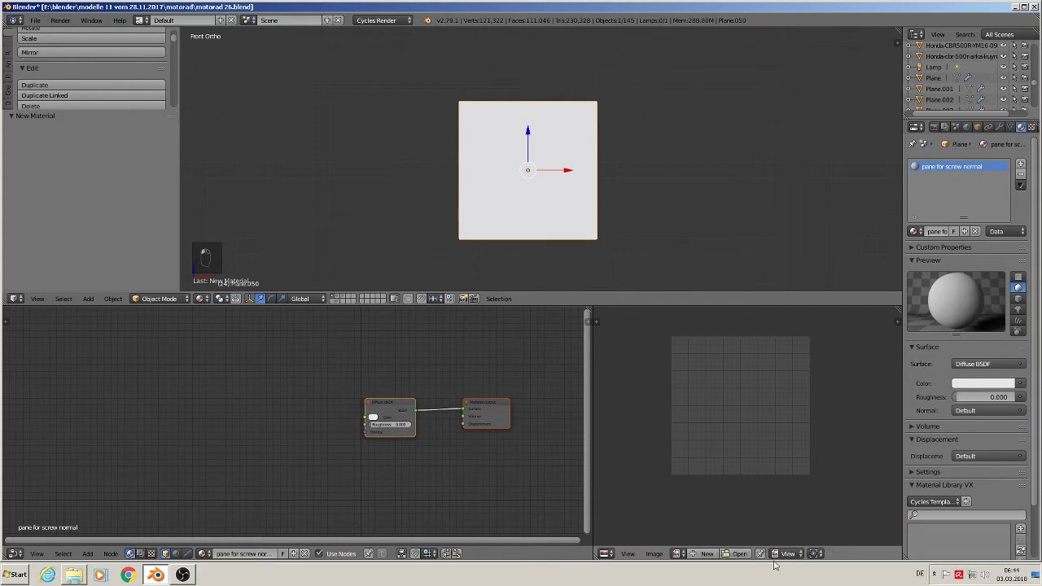
{"action": "left_click", "coordinate": [706, 554]}
{"action": "left_click", "coordinate": [737, 461]}
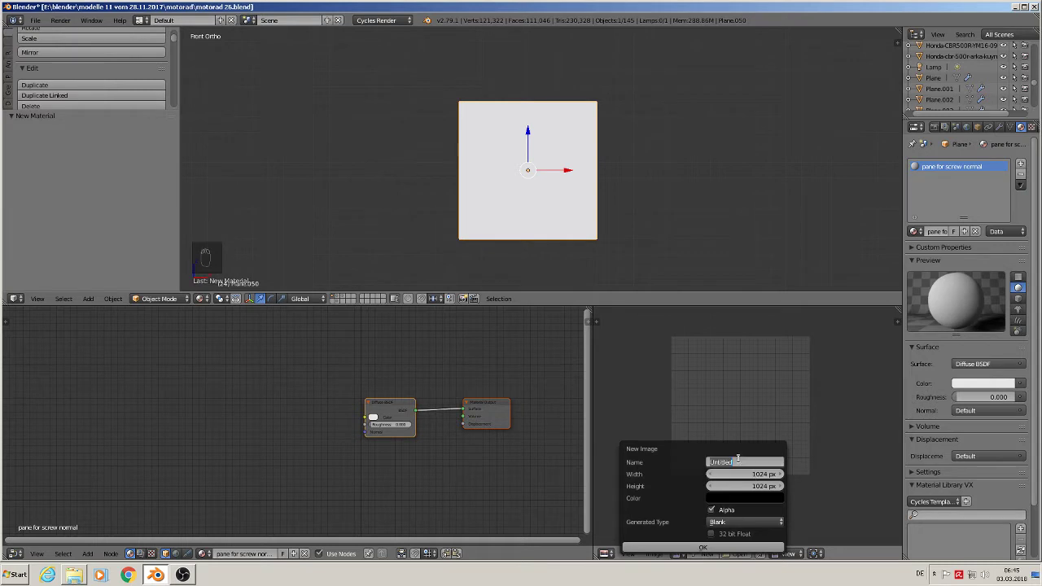
{"action": "key", "text": "BackSpace"}
{"action": "type", "text": "normal"}
Set the new image's width and height to 512 px, turn off Alpha and create it.
{"action": "left_click", "coordinate": [766, 476]}
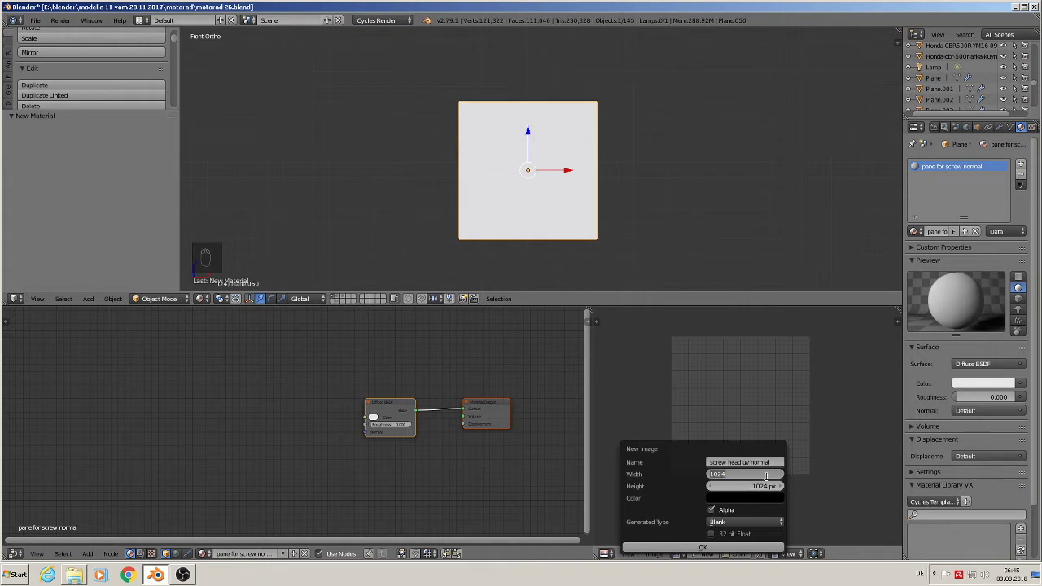
{"action": "type", "text": "512"}
{"action": "key", "text": "Return"}
{"action": "left_click", "coordinate": [752, 486]}
{"action": "type", "text": "51"}
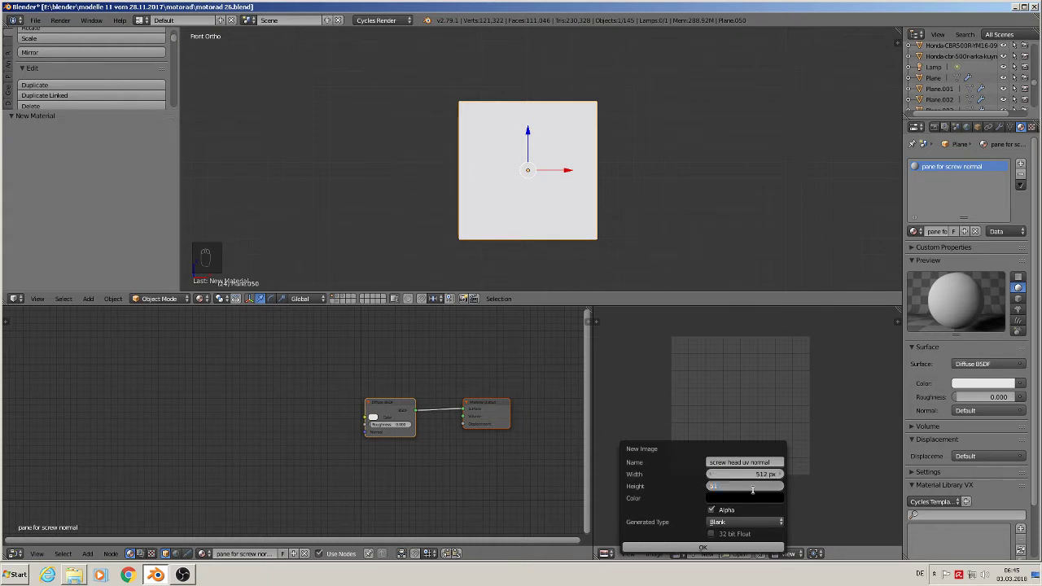
{"action": "type", "text": "2"}
{"action": "key", "text": "Return"}
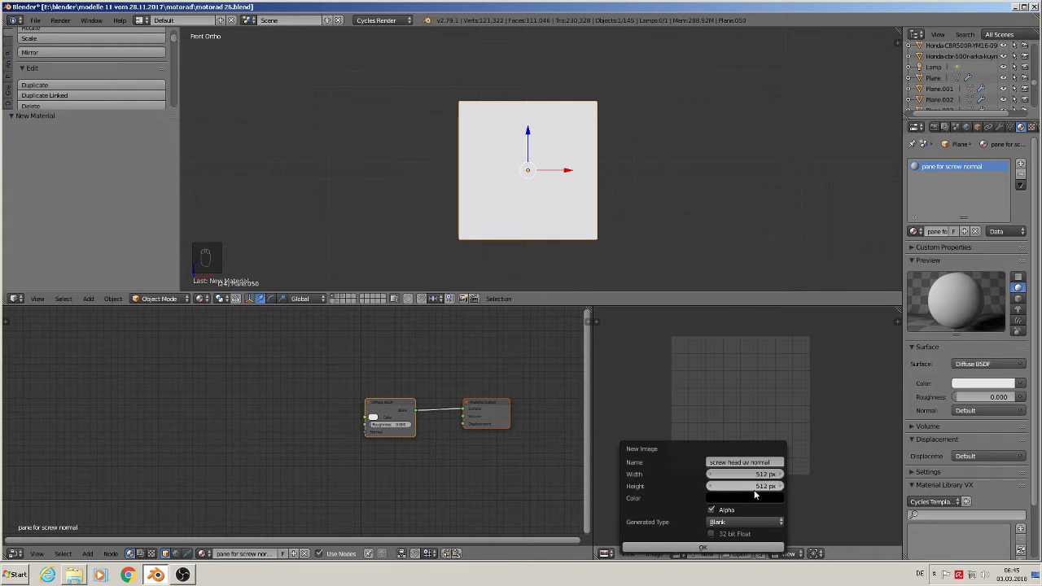
{"action": "left_click", "coordinate": [710, 511]}
{"action": "left_click", "coordinate": [720, 547]}
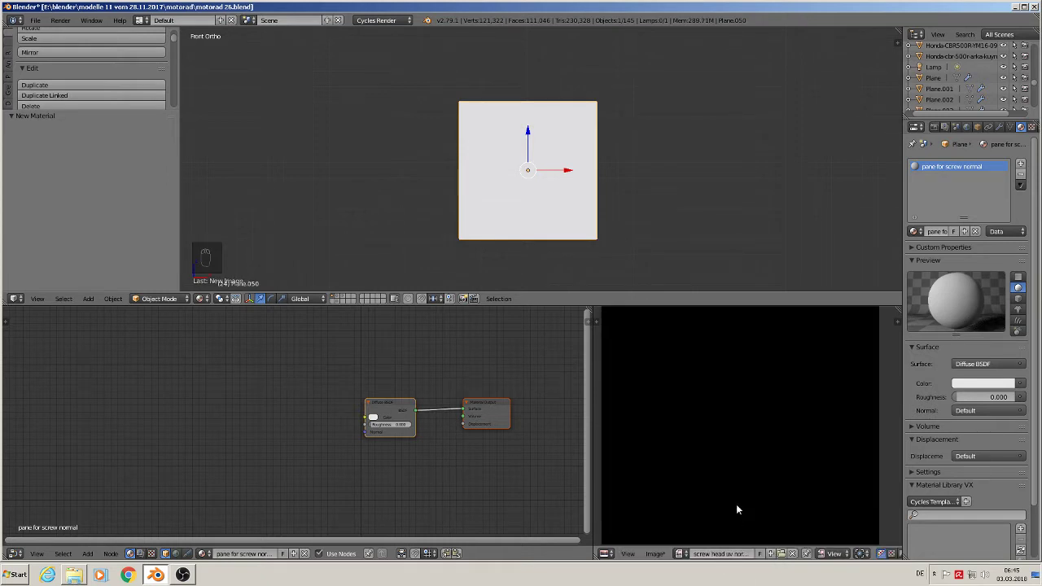
{"action": "scroll", "coordinate": [764, 516], "scroll_direction": "up", "scroll_amount": 2}
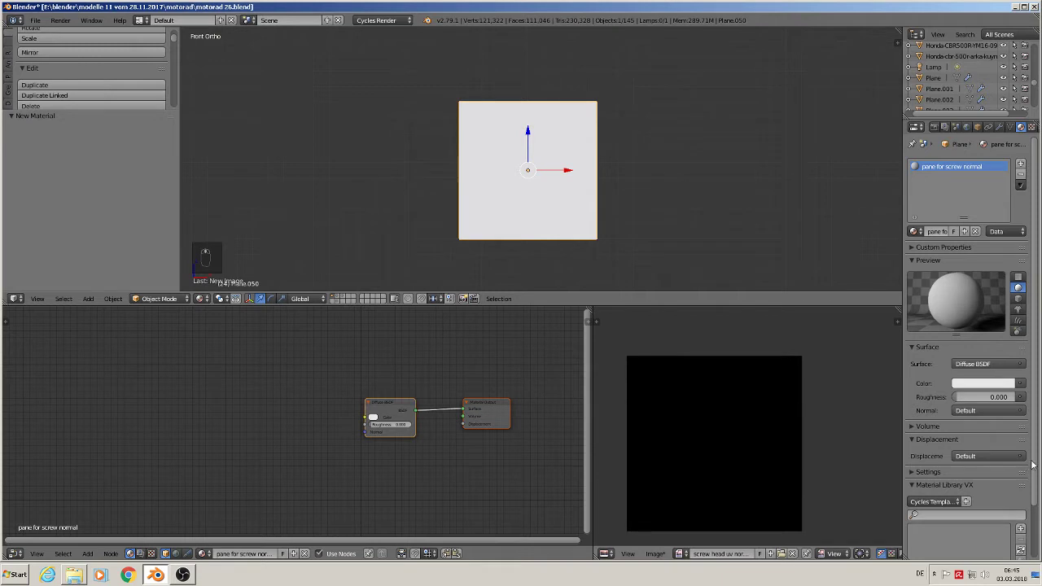
Save the image in the textures folder as the JPEG file "screw head uv normal.jpg" with raised quality.
{"action": "left_click", "coordinate": [663, 556]}
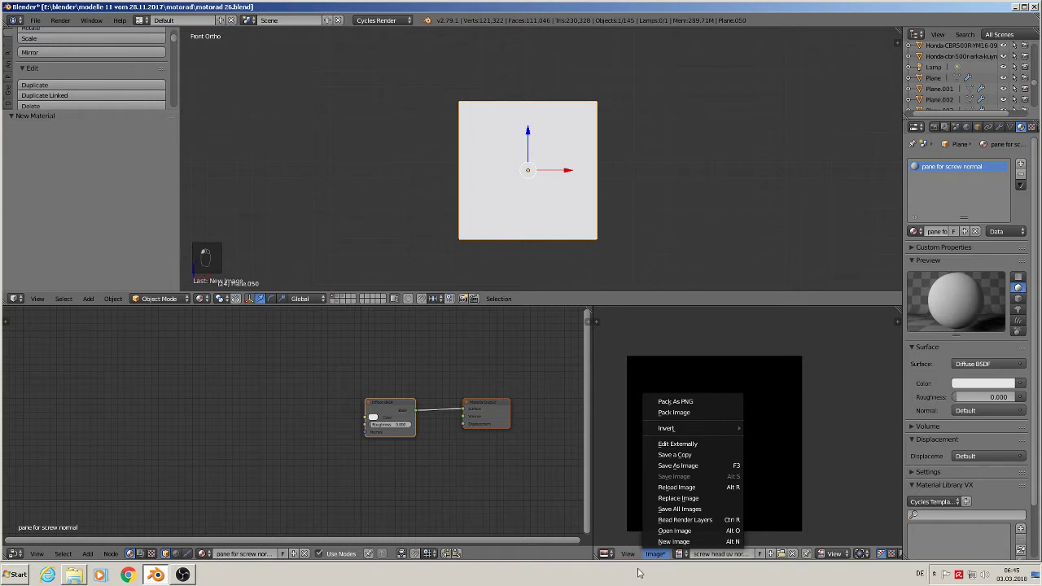
{"action": "left_click", "coordinate": [691, 466]}
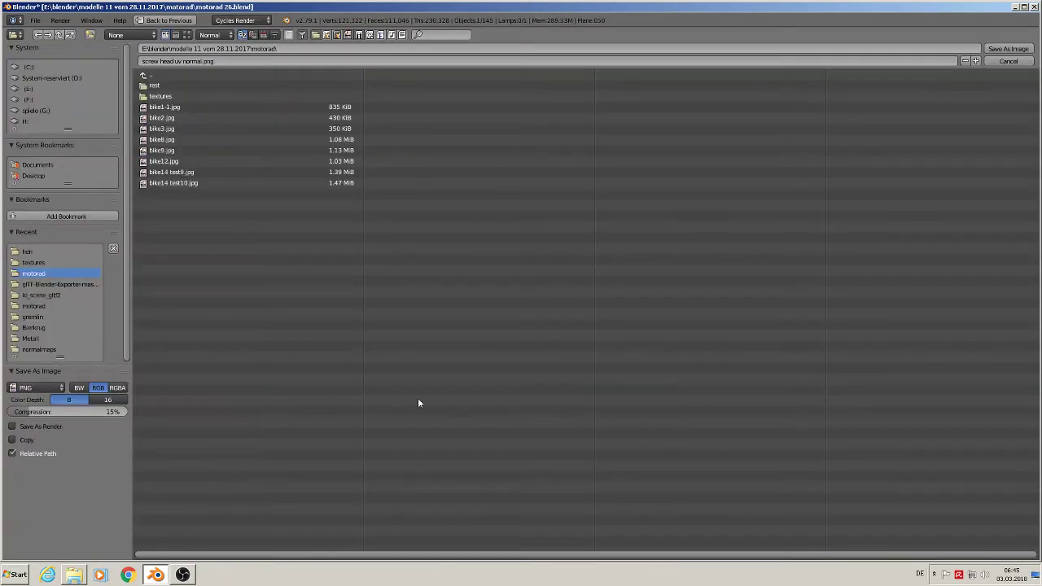
{"action": "left_click", "coordinate": [182, 95]}
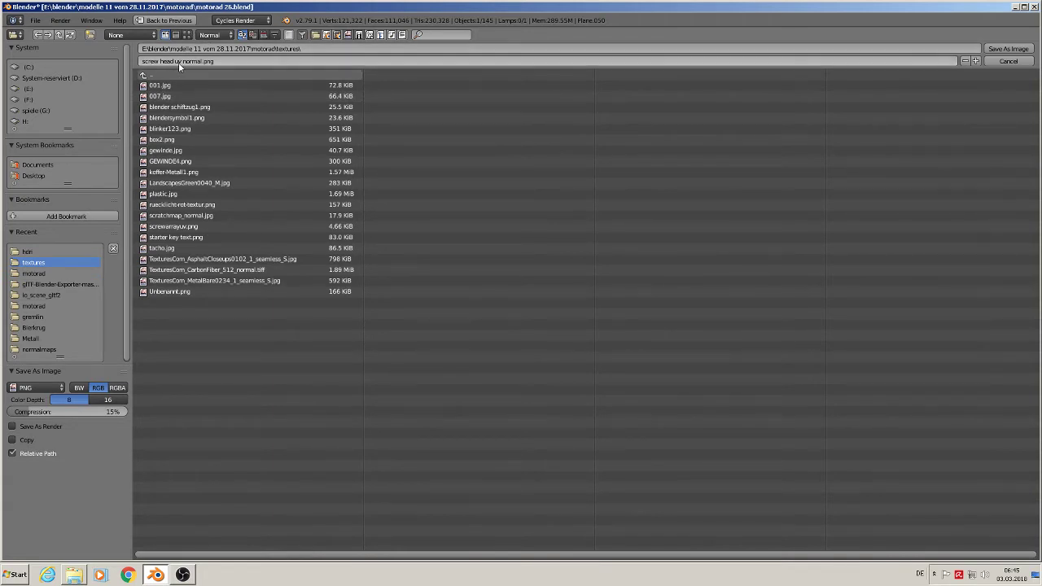
{"action": "left_click", "coordinate": [37, 389]}
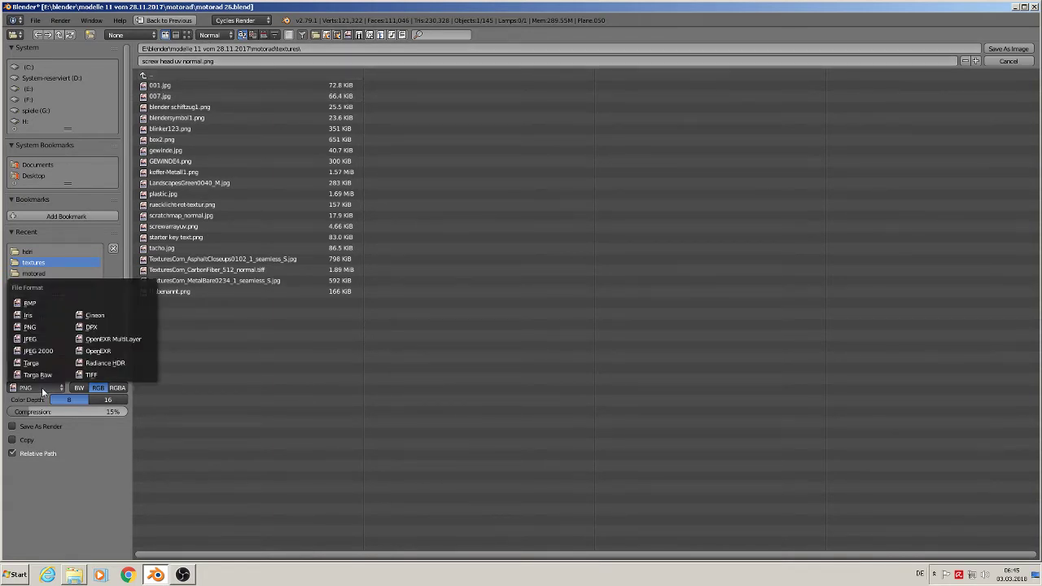
{"action": "left_click", "coordinate": [42, 342]}
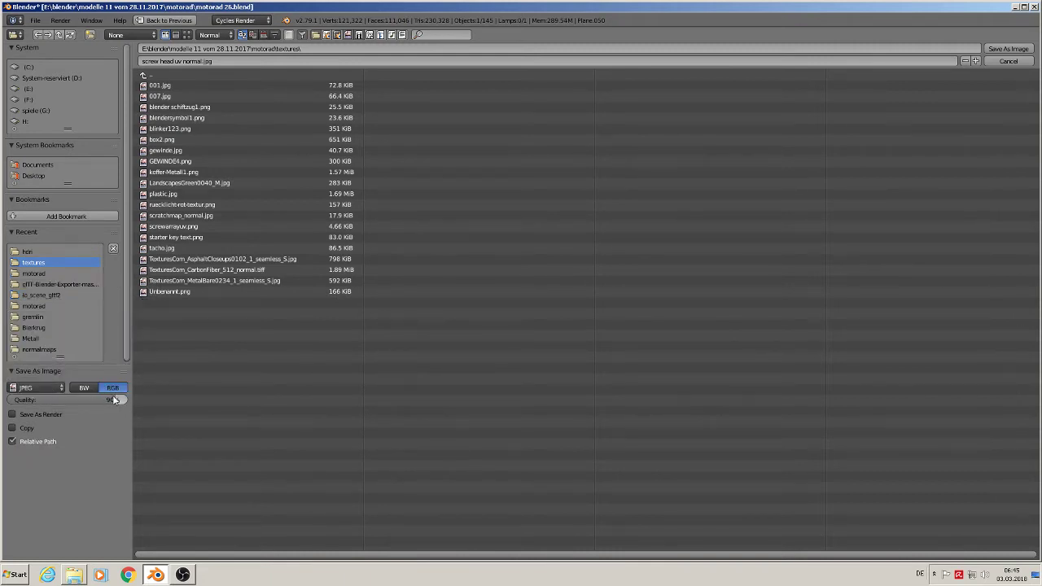
{"action": "left_click_drag", "start_coordinate": [116, 399], "coordinate": [131, 400]}
{"action": "left_click", "coordinate": [1007, 49]}
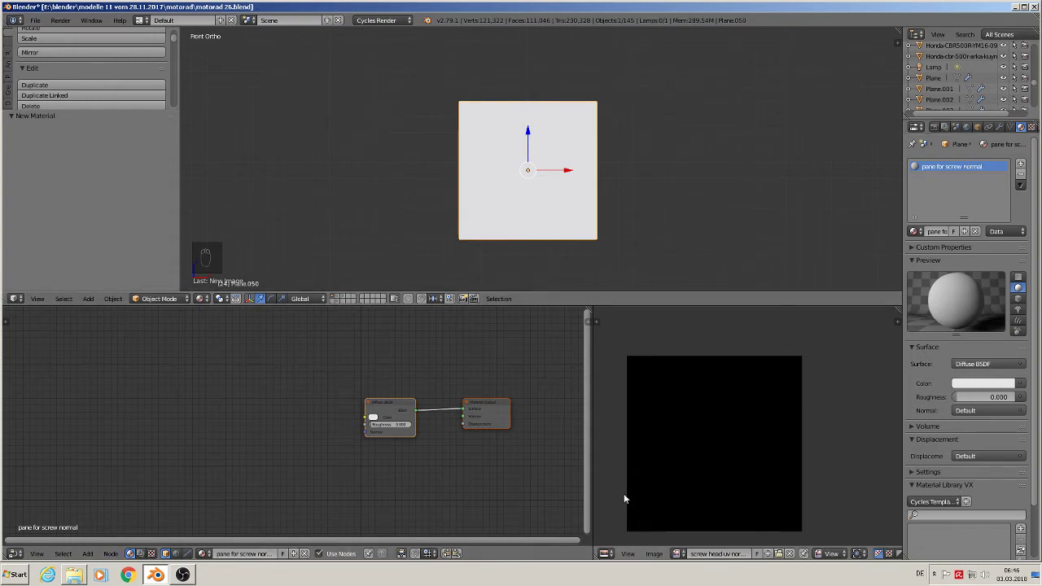
Add an Image Texture node beside the Diffuse BSDF node in the plane's material.
{"action": "left_click", "coordinate": [87, 554]}
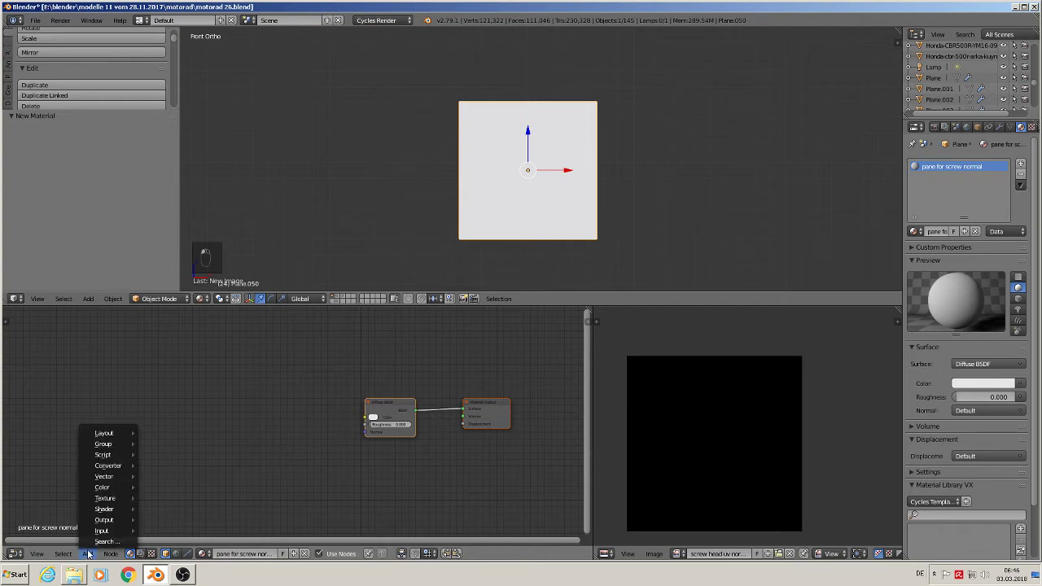
{"action": "mouse_move", "coordinate": [112, 500]}
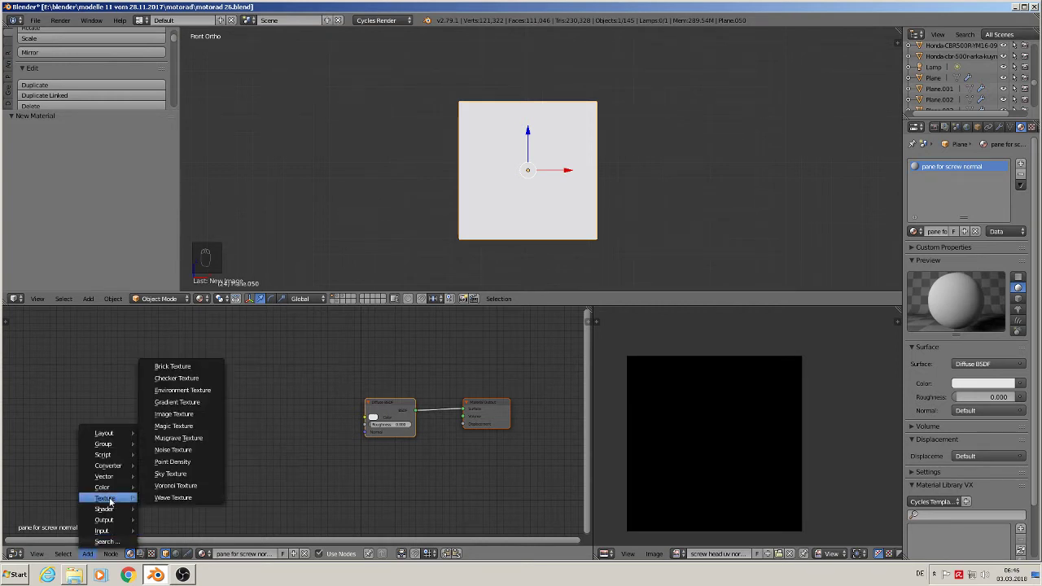
{"action": "left_click", "coordinate": [174, 414]}
{"action": "left_click", "coordinate": [255, 364]}
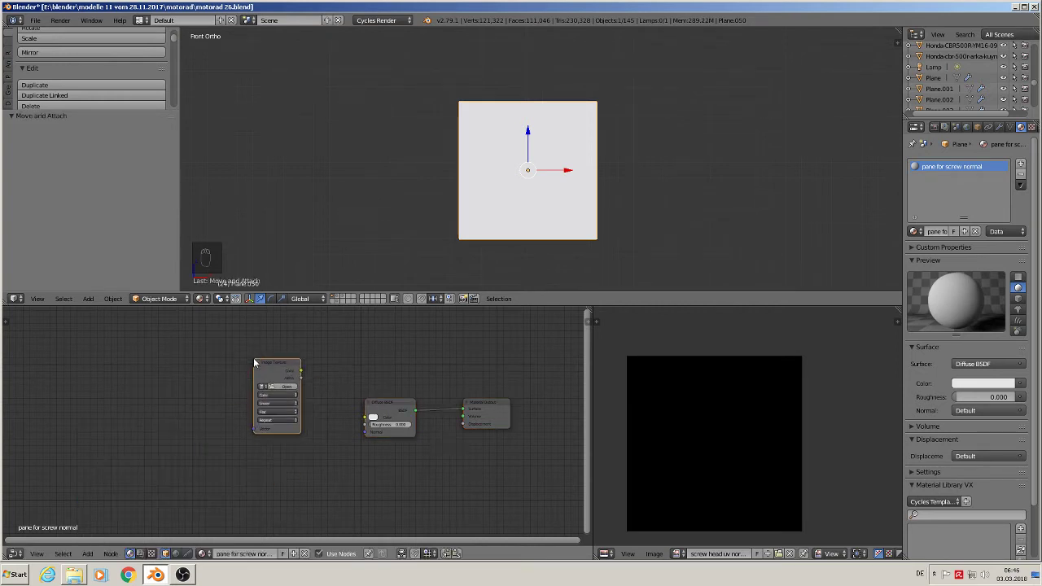
Load "screw head uv normal.jpg" from the textures folder into the Image Texture node of the plane's material.
{"action": "scroll", "coordinate": [277, 391], "scroll_direction": "up", "scroll_amount": 3}
{"action": "left_click", "coordinate": [287, 386]}
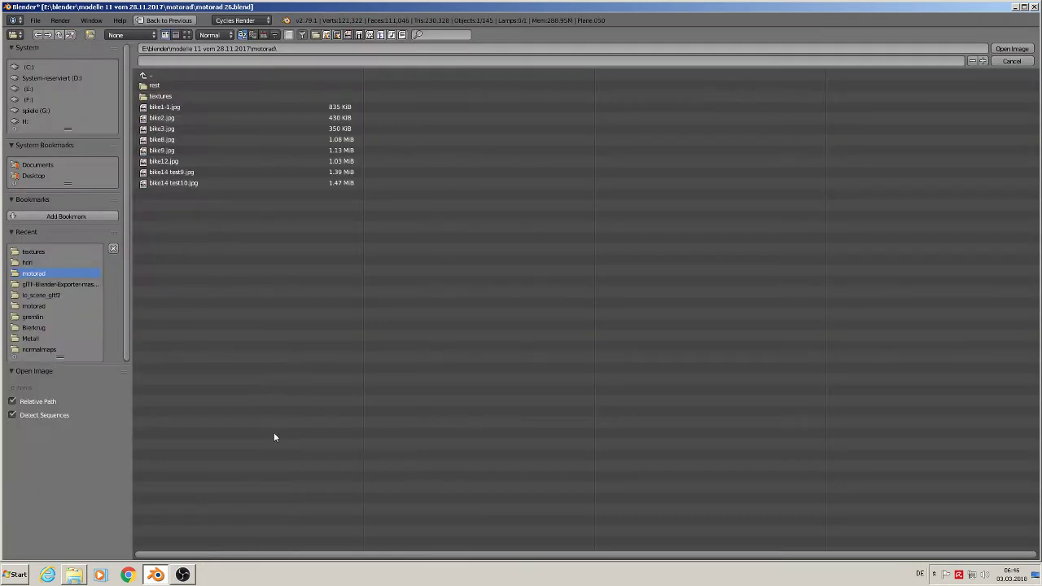
{"action": "left_click", "coordinate": [171, 97]}
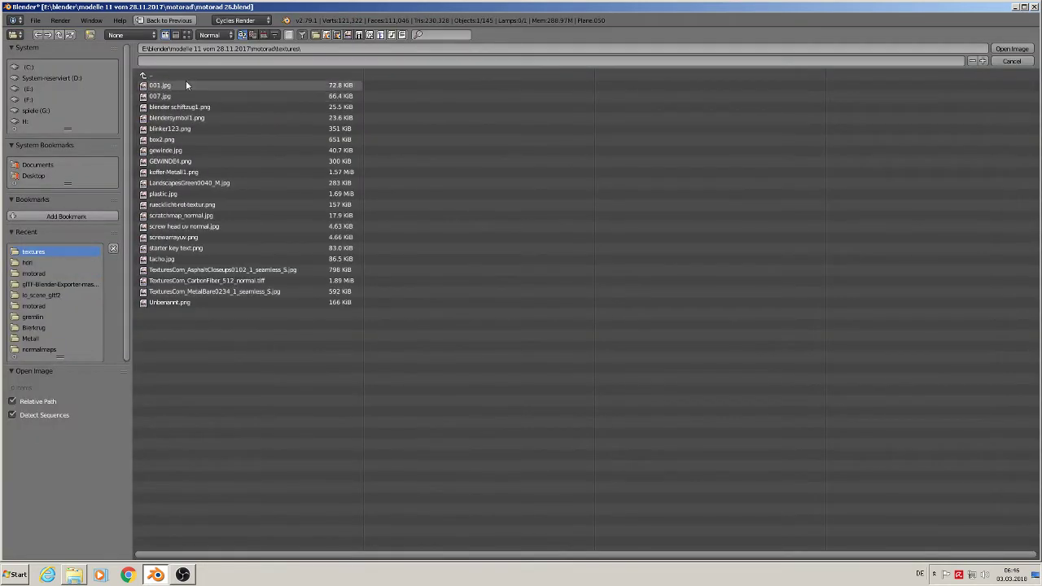
{"action": "left_click", "coordinate": [188, 35]}
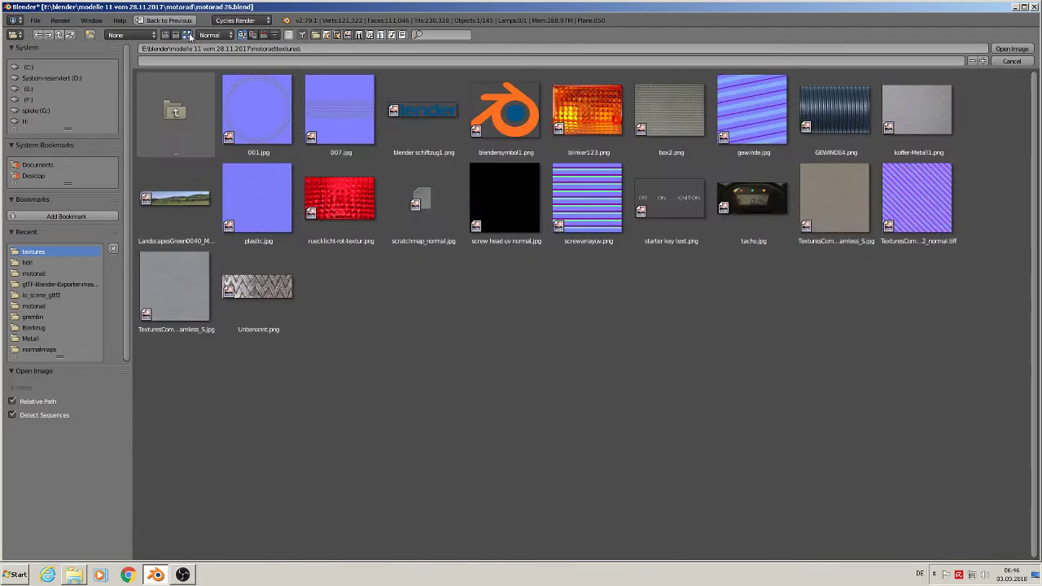
{"action": "left_click", "coordinate": [521, 247]}
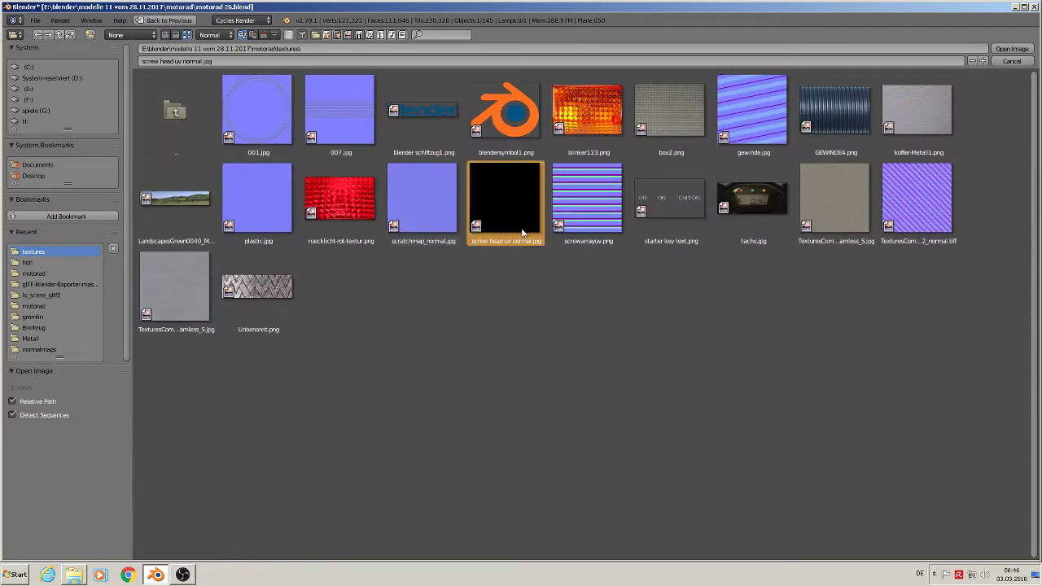
{"action": "left_click", "coordinate": [1010, 51]}
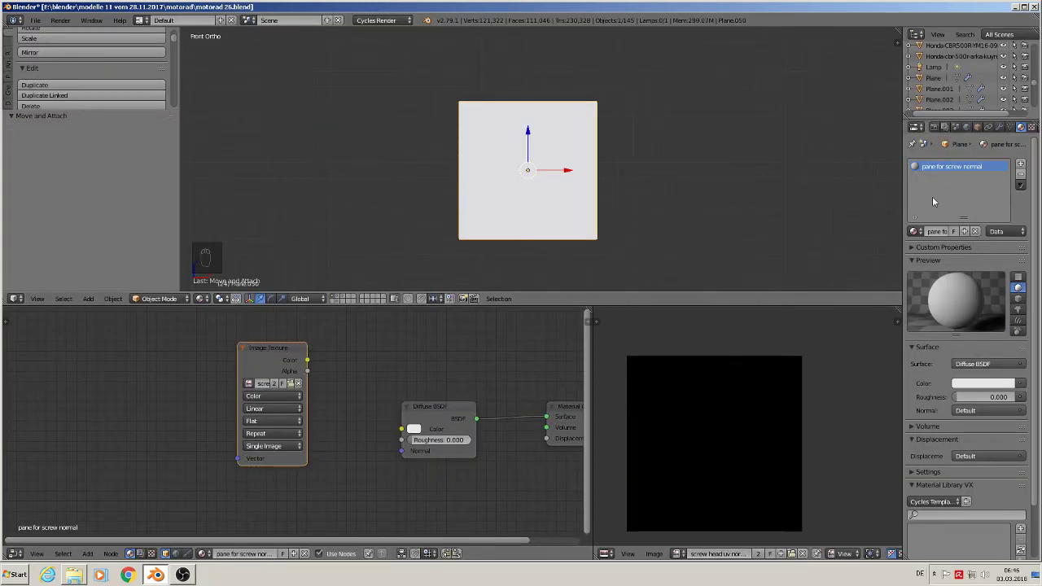
{"action": "left_click", "coordinate": [281, 366]}
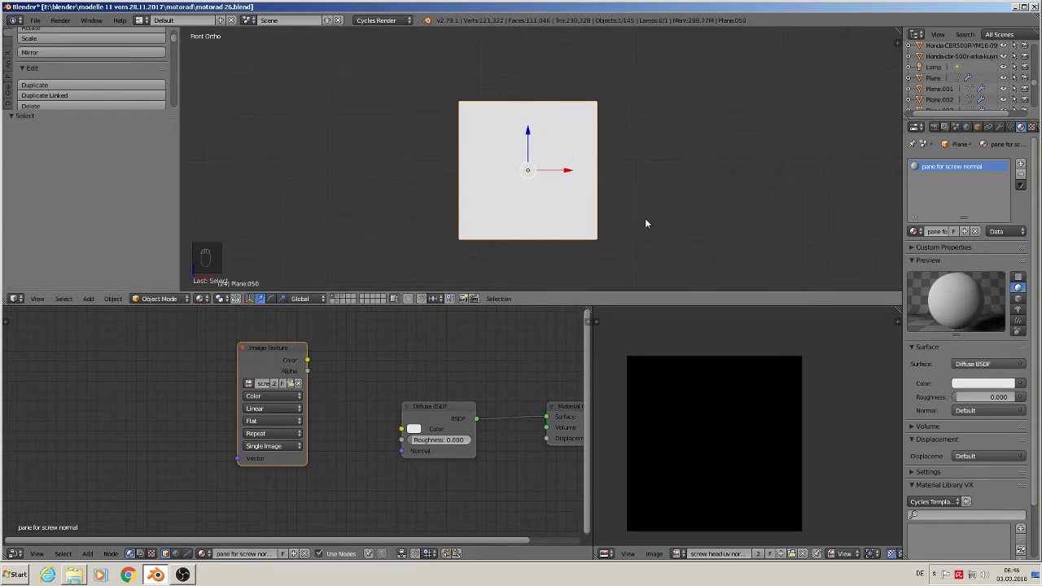
Select the screw head behind the plane and add an Image Texture node beside the Diffuse BSDF in its "screw 12" material.
{"action": "middle_click_drag", "start_coordinate": [644, 220], "coordinate": [612, 143]}
{"action": "right_click", "coordinate": [603, 163]}
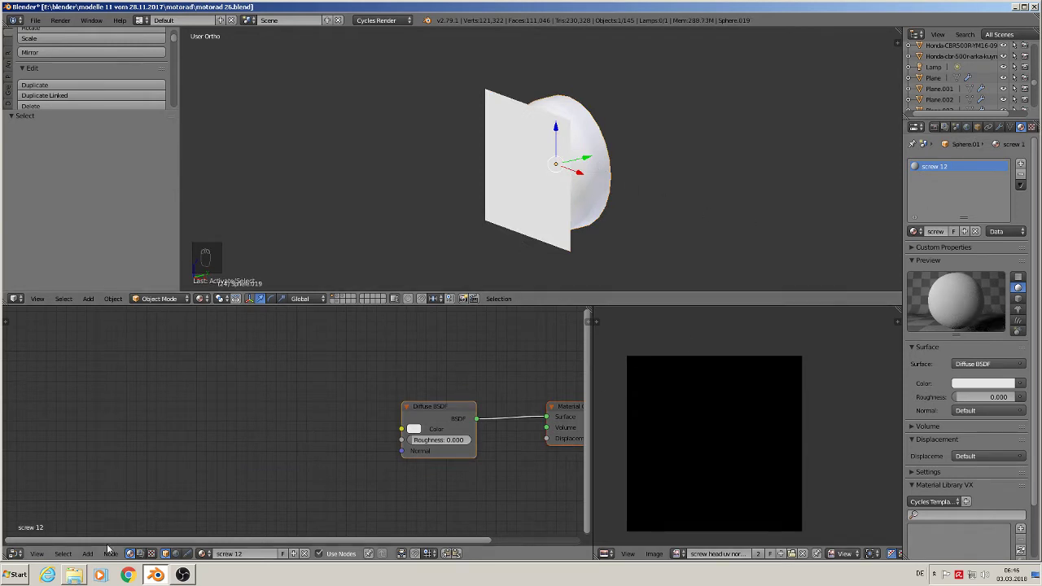
{"action": "left_click", "coordinate": [87, 553]}
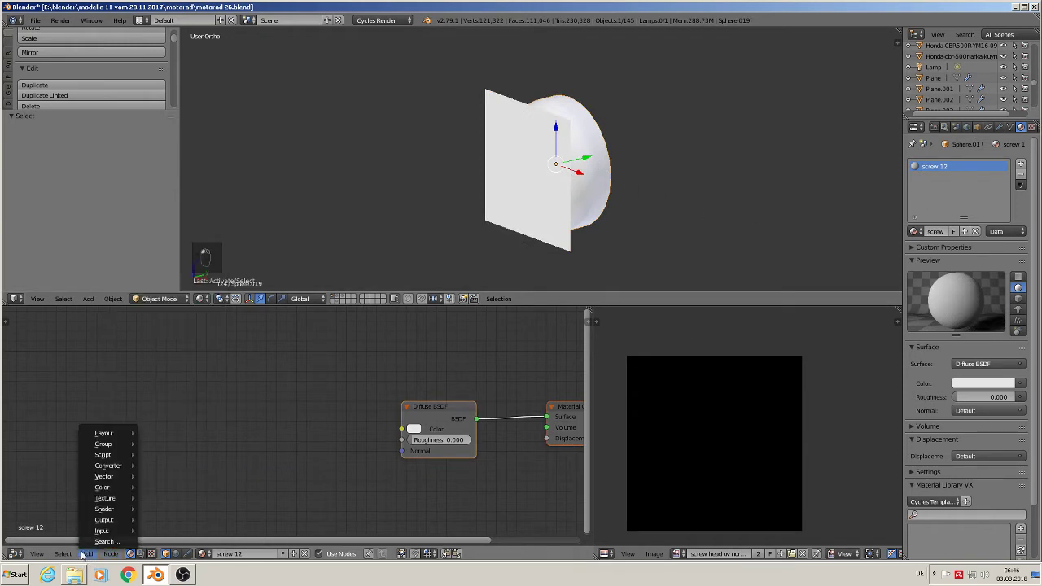
{"action": "mouse_move", "coordinate": [106, 498]}
{"action": "left_click", "coordinate": [175, 427]}
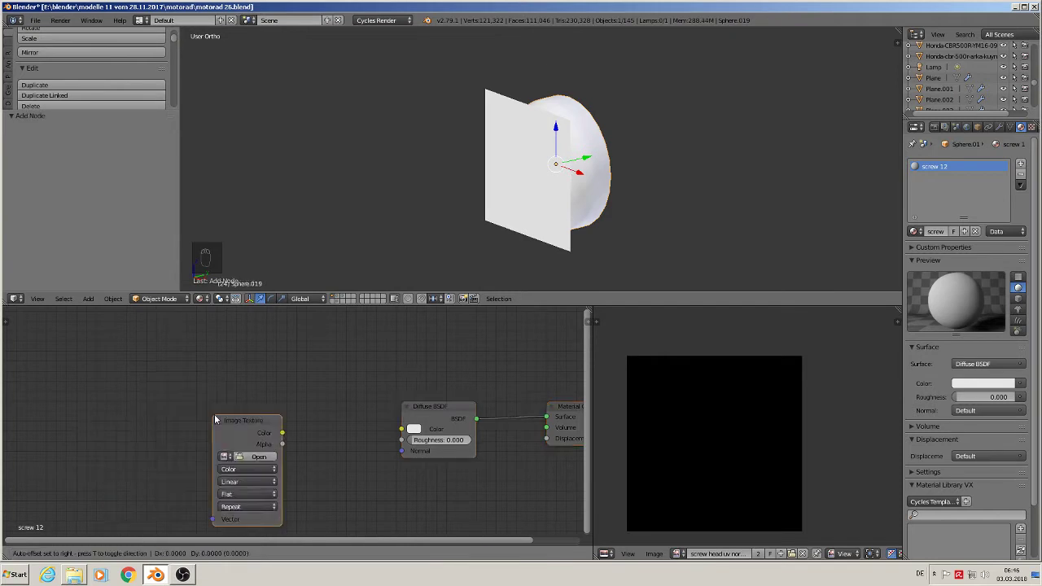
{"action": "left_click", "coordinate": [259, 375]}
Load "screw head uv normal.jpg" from the textures folder into the screw head material's Image Texture node.
{"action": "left_click", "coordinate": [310, 416]}
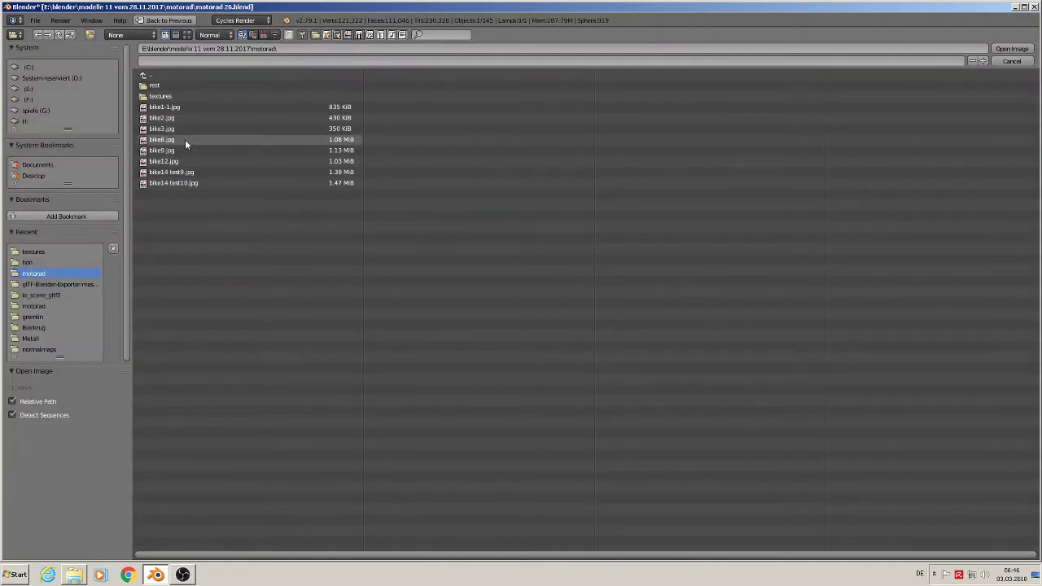
{"action": "left_click", "coordinate": [172, 94]}
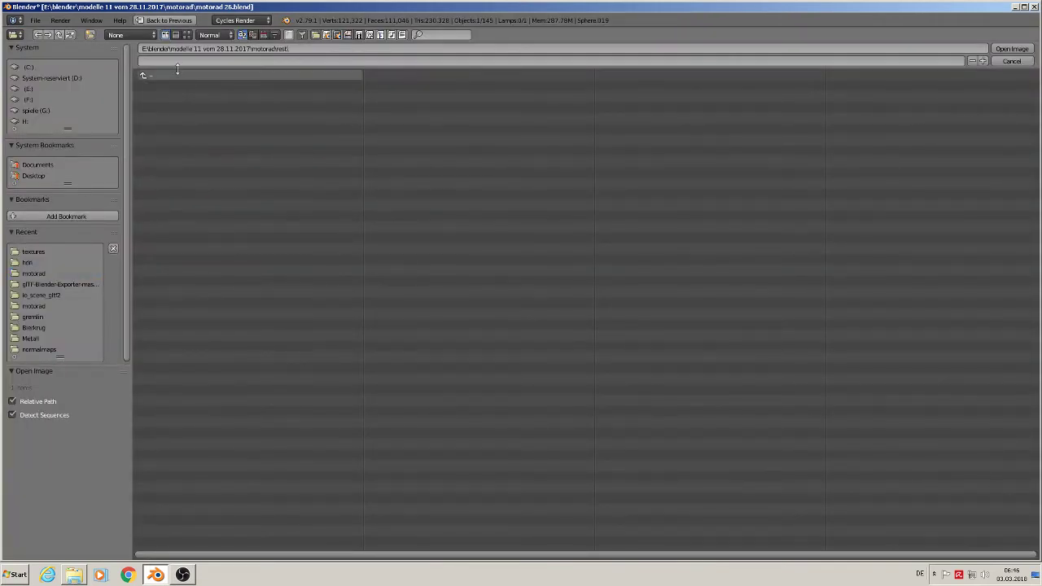
{"action": "left_click", "coordinate": [148, 77]}
{"action": "left_click", "coordinate": [166, 96]}
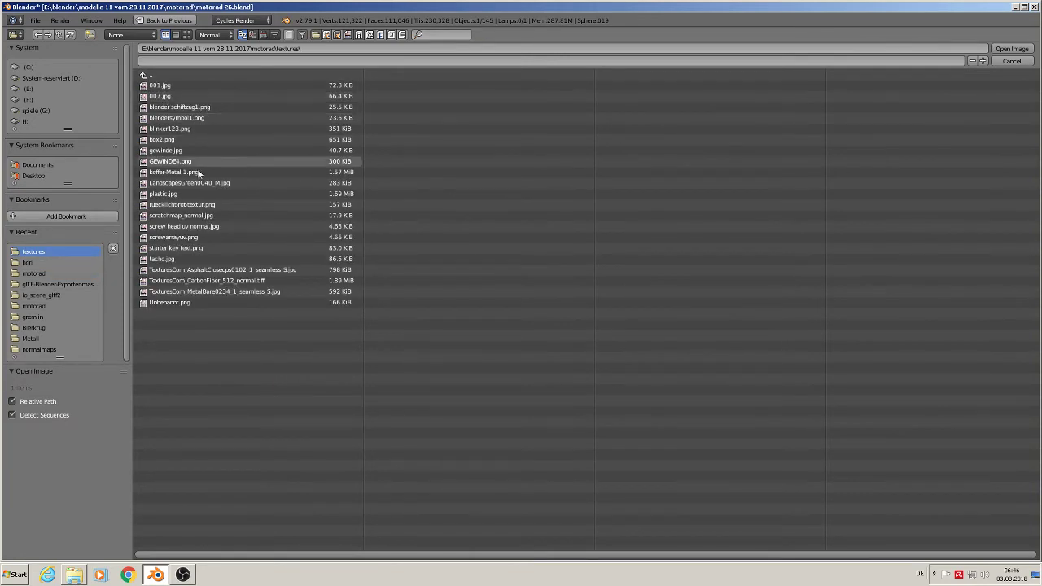
{"action": "left_click", "coordinate": [186, 34]}
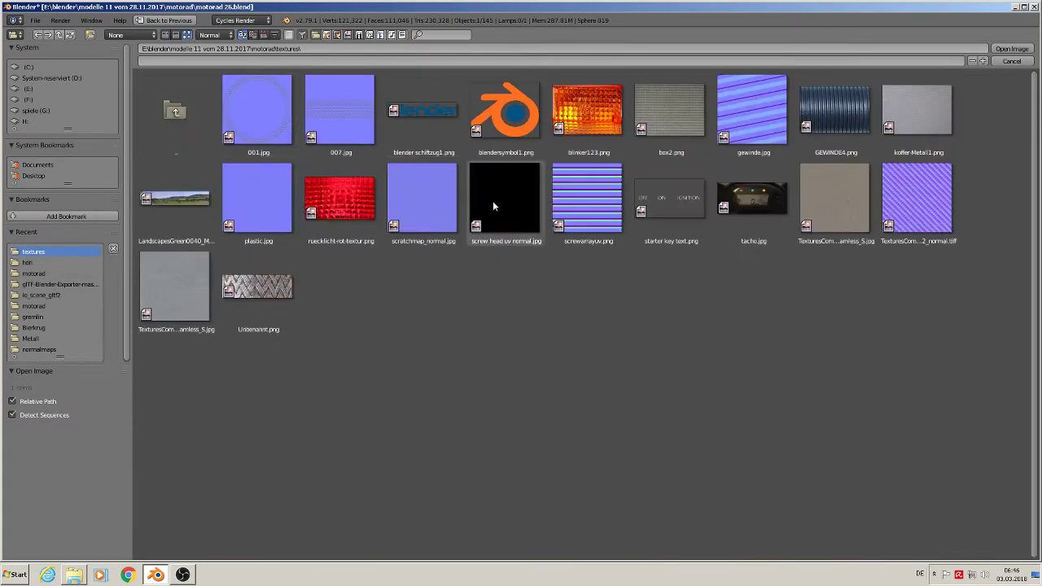
{"action": "double_click", "coordinate": [500, 214]}
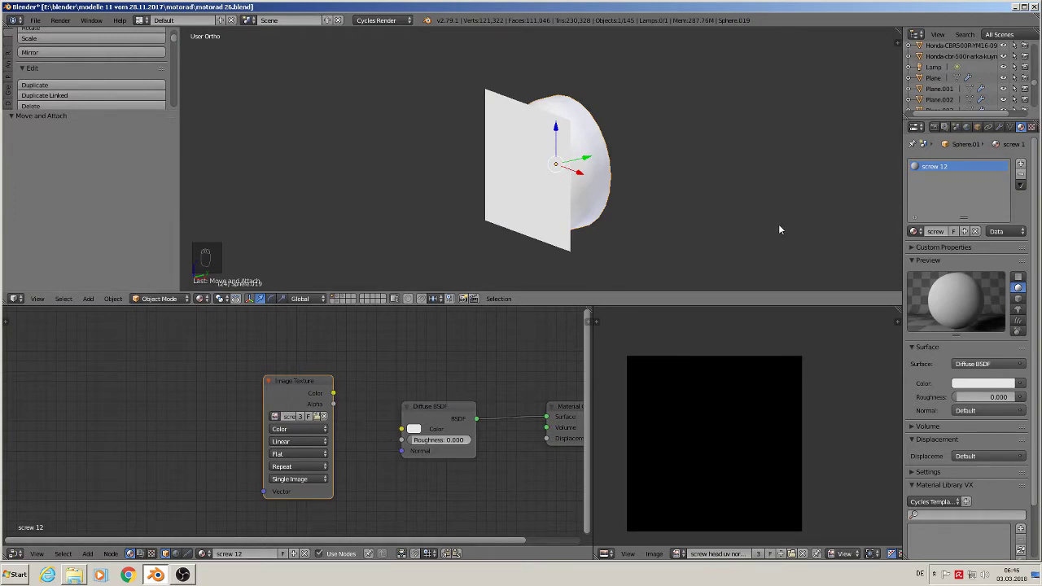
Unwrap the plane in Edit Mode from the front view using Project from View (Bounds), and return to Object Mode.
{"action": "key", "text": "KP_1"}
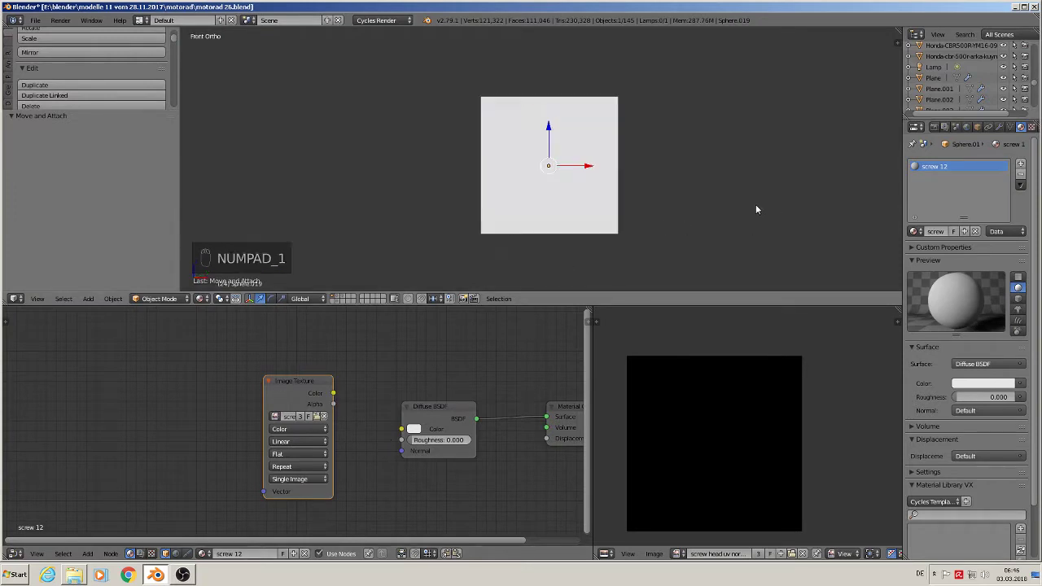
{"action": "key", "text": "Tab"}
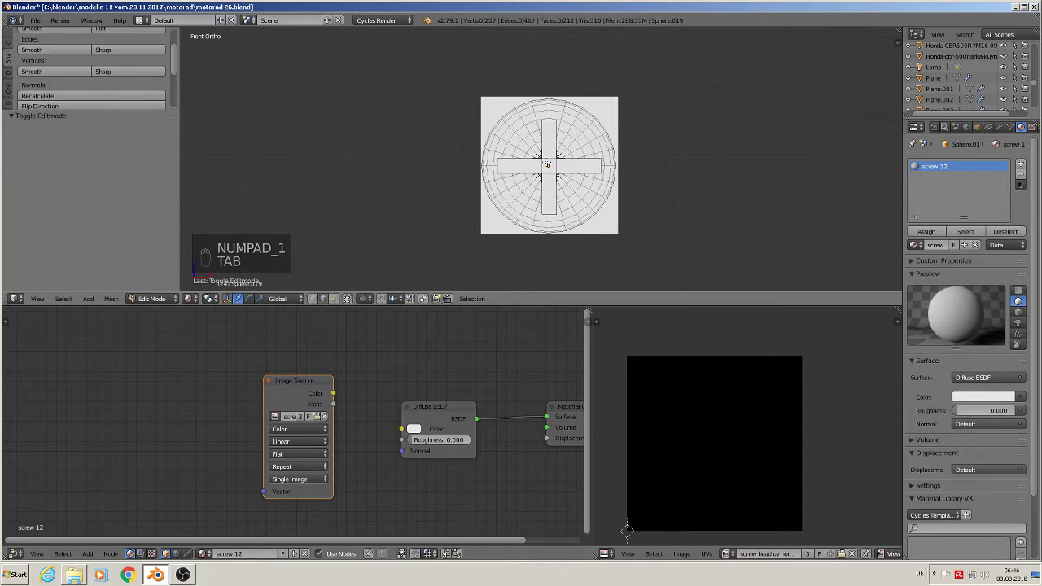
{"action": "key", "text": "Tab"}
{"action": "right_click", "coordinate": [515, 114]}
{"action": "key", "text": "Tab"}
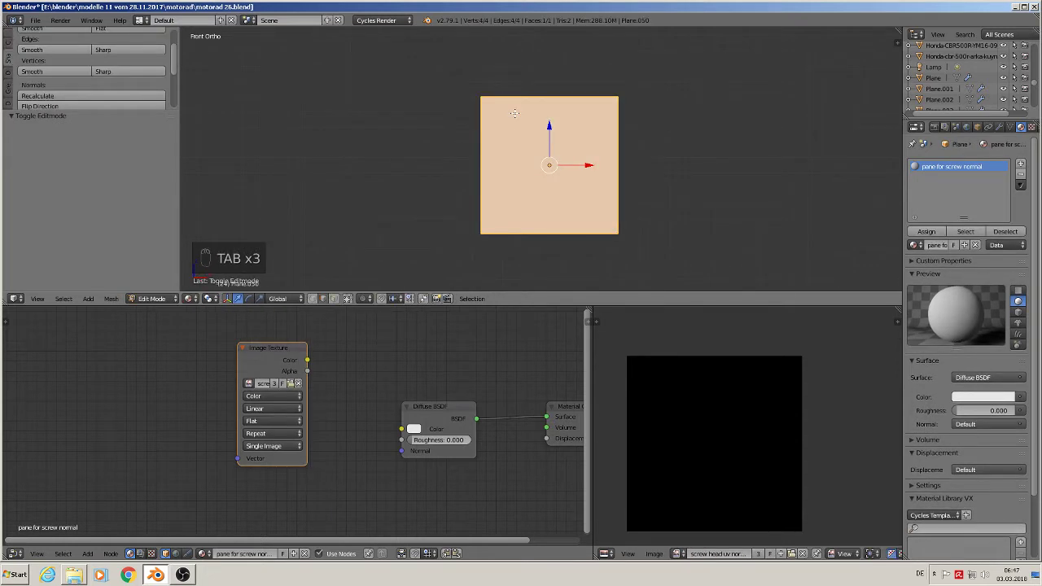
{"action": "key", "text": "u"}
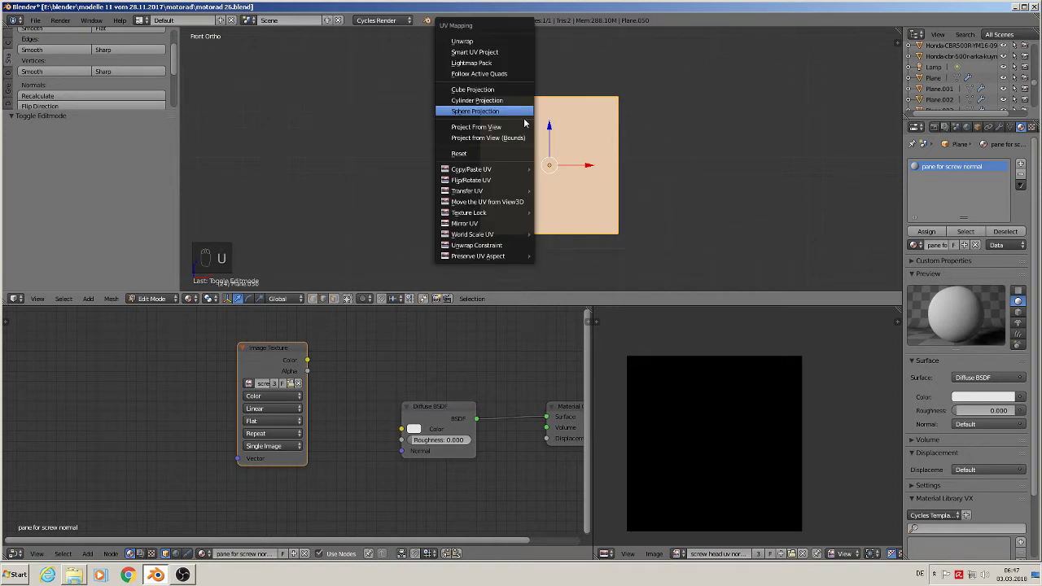
{"action": "left_click", "coordinate": [521, 140]}
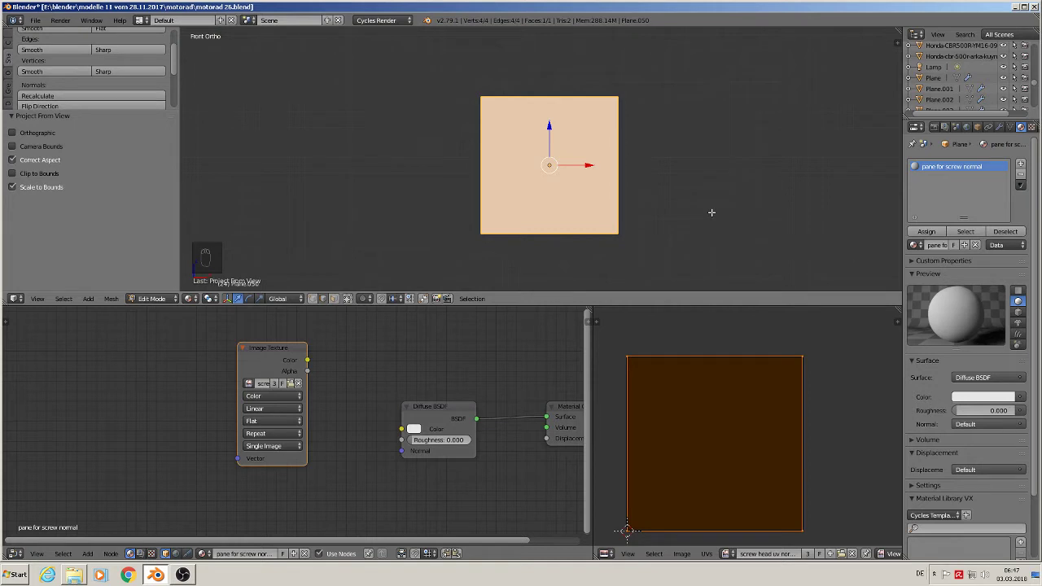
{"action": "key", "text": "Tab"}
Select the screw head and add the plane to the selection as the active object, ending in front view.
{"action": "middle_click_drag", "start_coordinate": [727, 218], "coordinate": [634, 228]}
{"action": "right_click", "coordinate": [604, 161]}
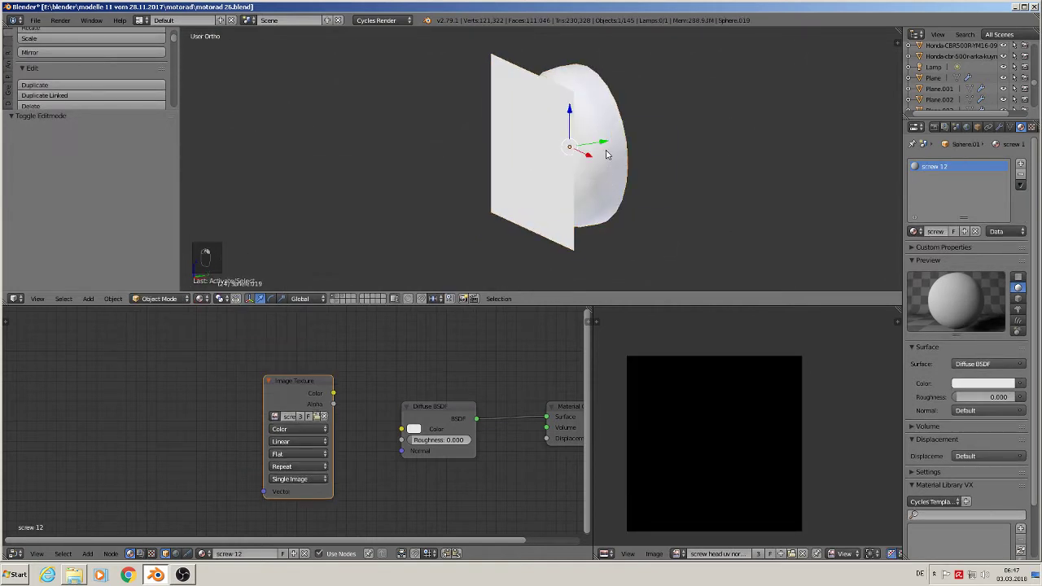
{"action": "right_click", "coordinate": [528, 174]}
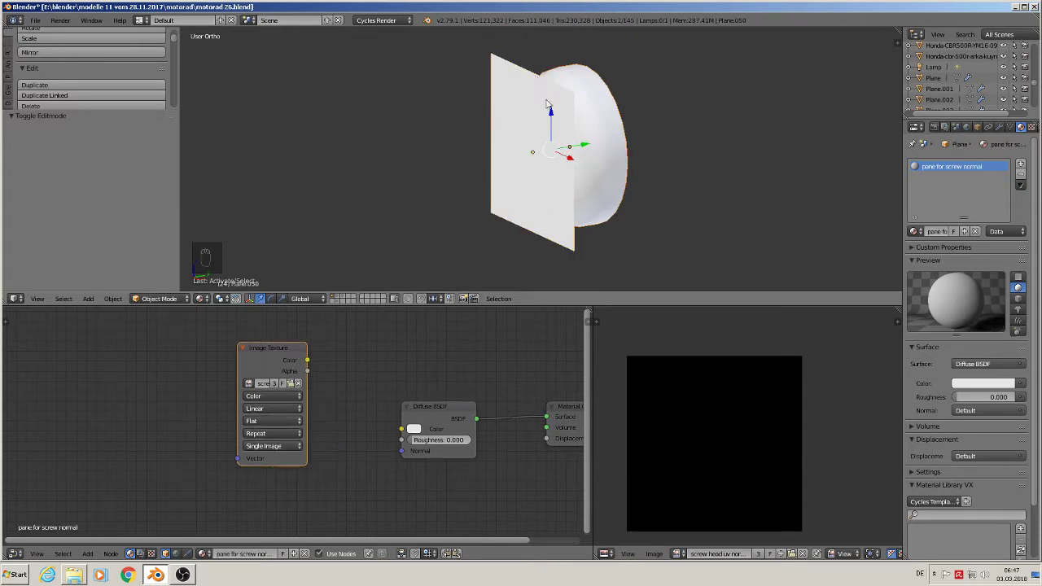
{"action": "key", "text": "KP_1"}
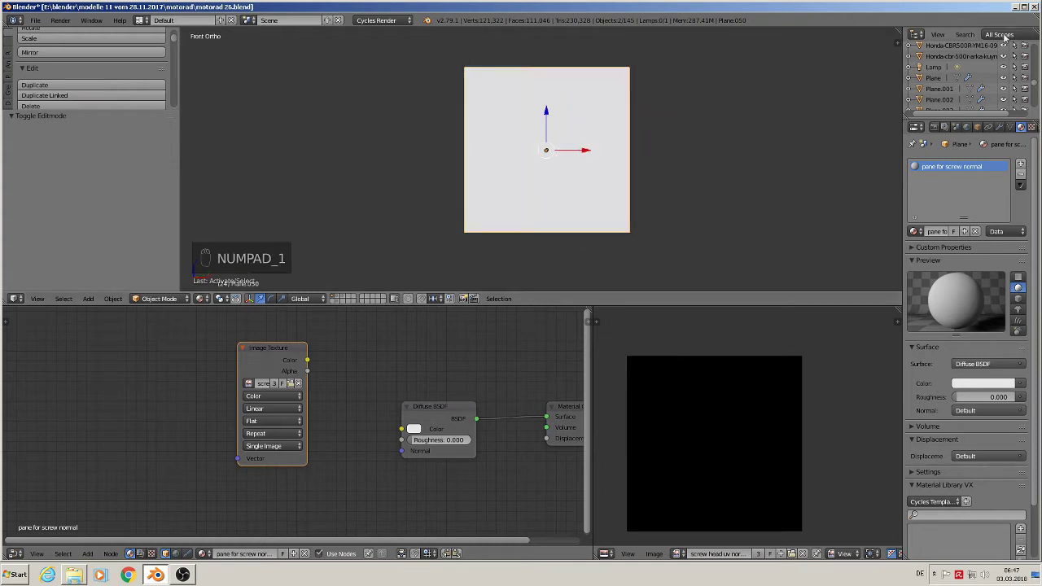
Open the render settings' Bake section and bake the Normal type from the selected screw head to the active plane.
{"action": "left_click", "coordinate": [935, 127]}
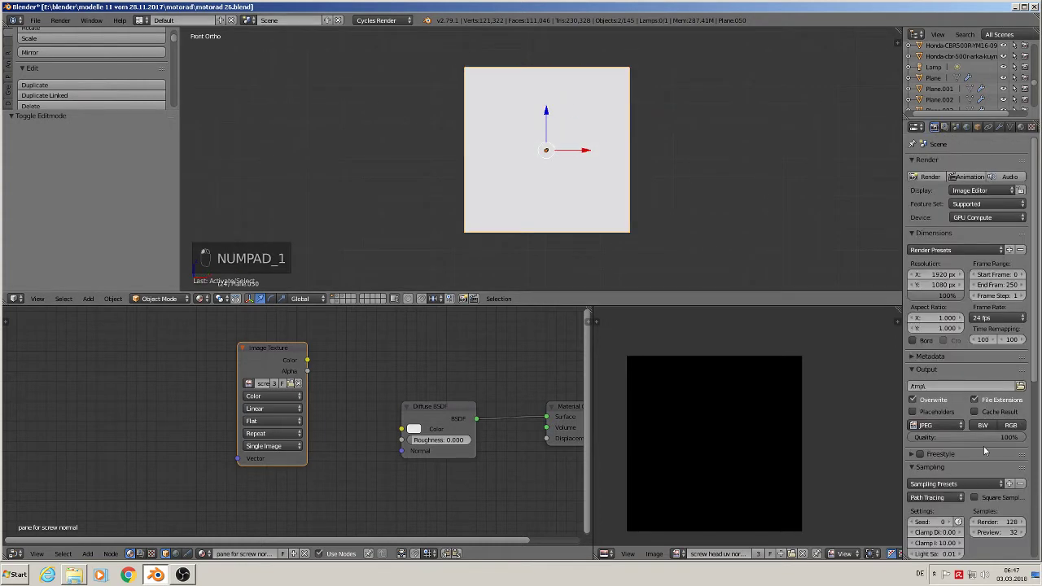
{"action": "scroll", "coordinate": [954, 405], "scroll_direction": "down", "scroll_amount": 5}
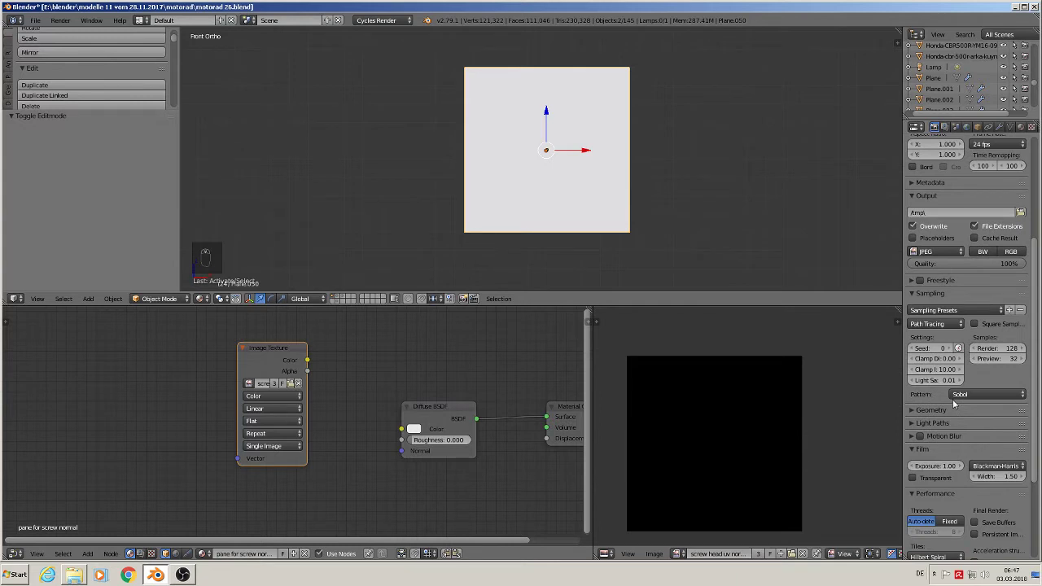
{"action": "scroll", "coordinate": [954, 405], "scroll_direction": "down", "scroll_amount": 4}
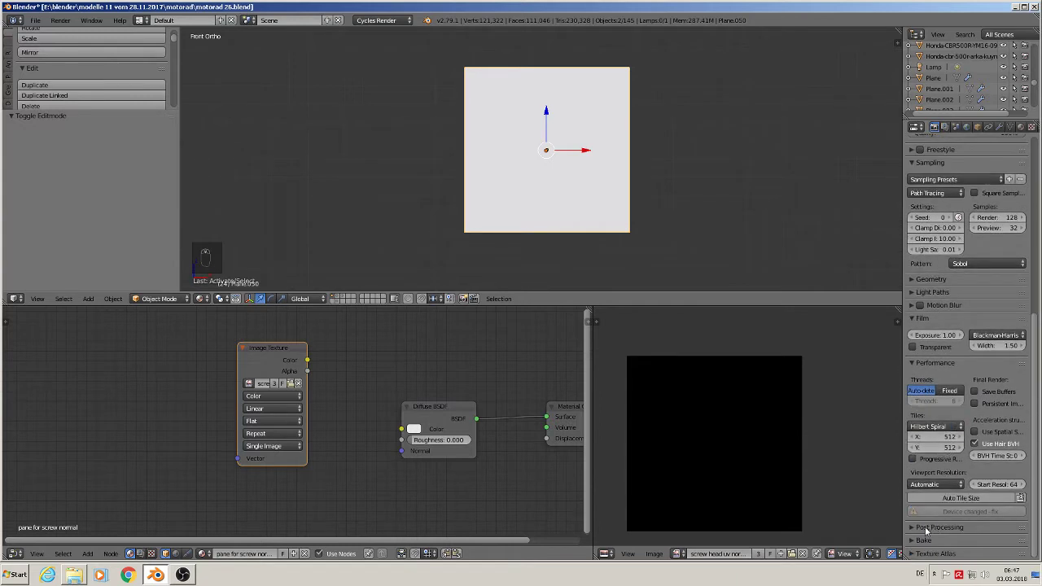
{"action": "left_click", "coordinate": [918, 541]}
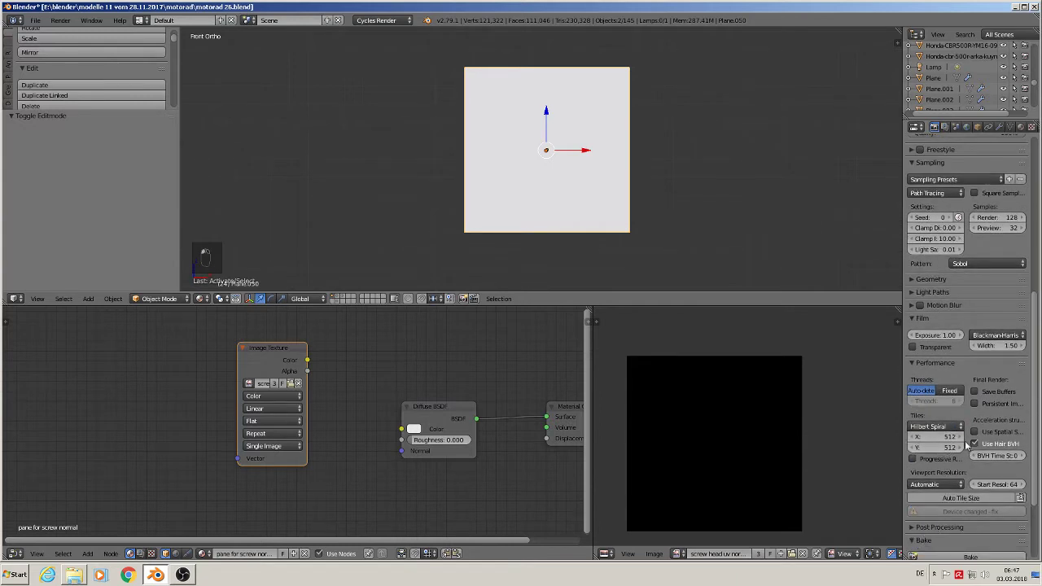
{"action": "scroll", "coordinate": [967, 443], "scroll_direction": "down", "scroll_amount": 3}
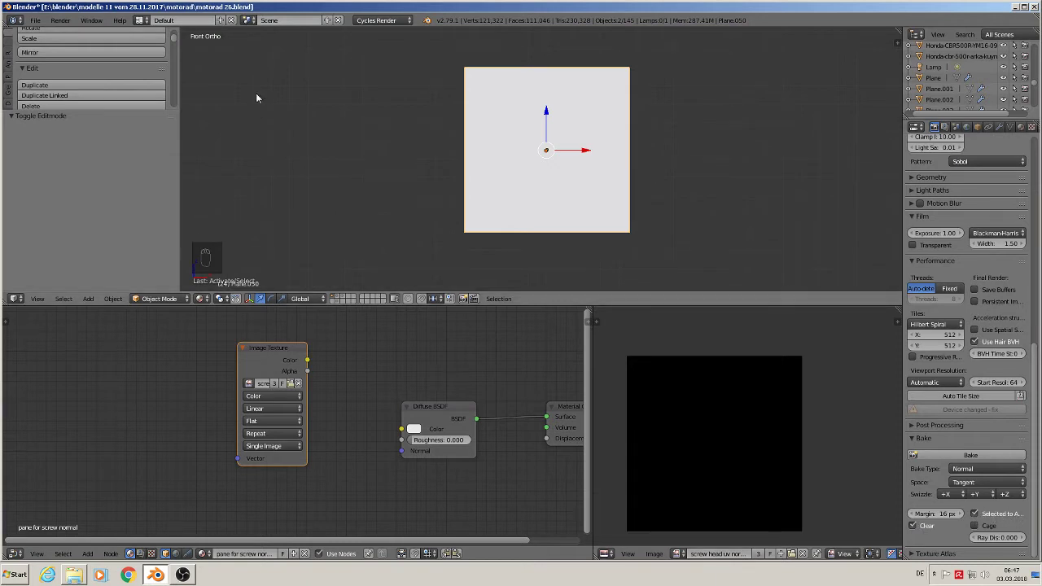
{"action": "left_click", "coordinate": [968, 457]}
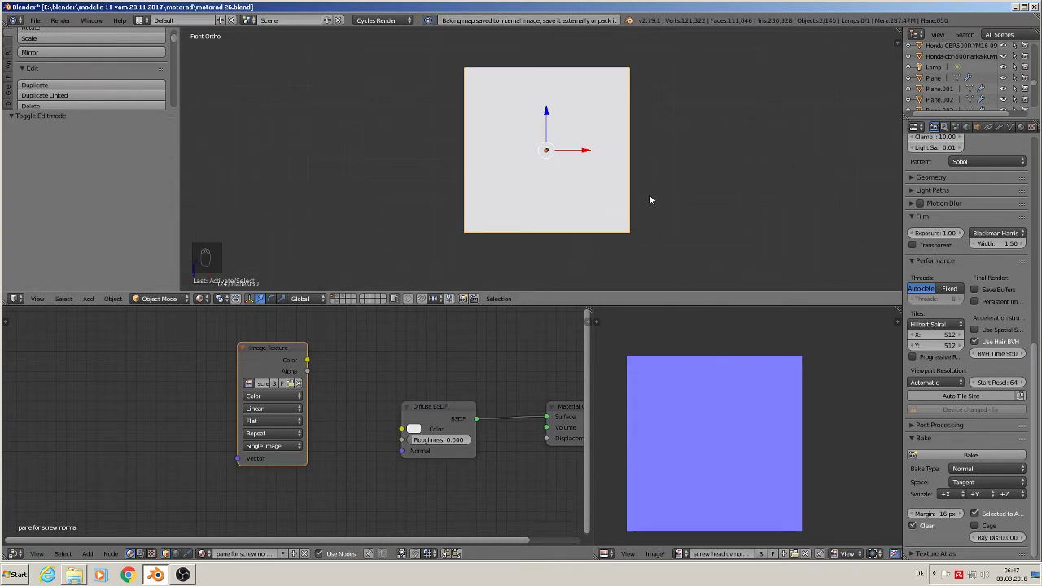
Examine the baked normal image and the plane's position against the screw head from the side.
{"action": "middle_click_drag", "start_coordinate": [692, 215], "coordinate": [567, 222]}
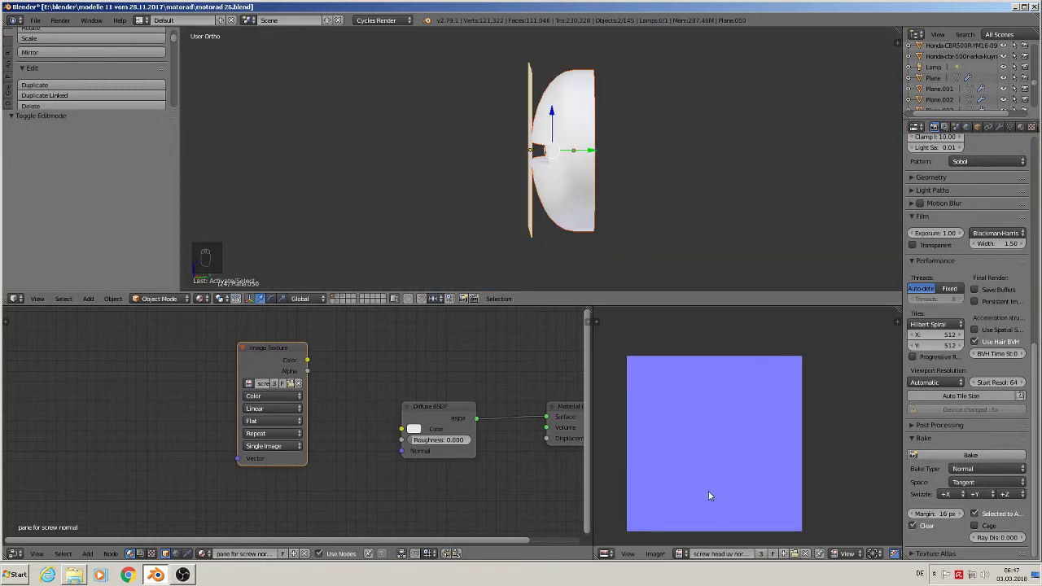
{"action": "scroll", "coordinate": [703, 477], "scroll_direction": "up", "scroll_amount": 1}
{"action": "scroll", "coordinate": [686, 459], "scroll_direction": "down", "scroll_amount": 1}
{"action": "middle_click_drag", "start_coordinate": [687, 458], "coordinate": [716, 428]}
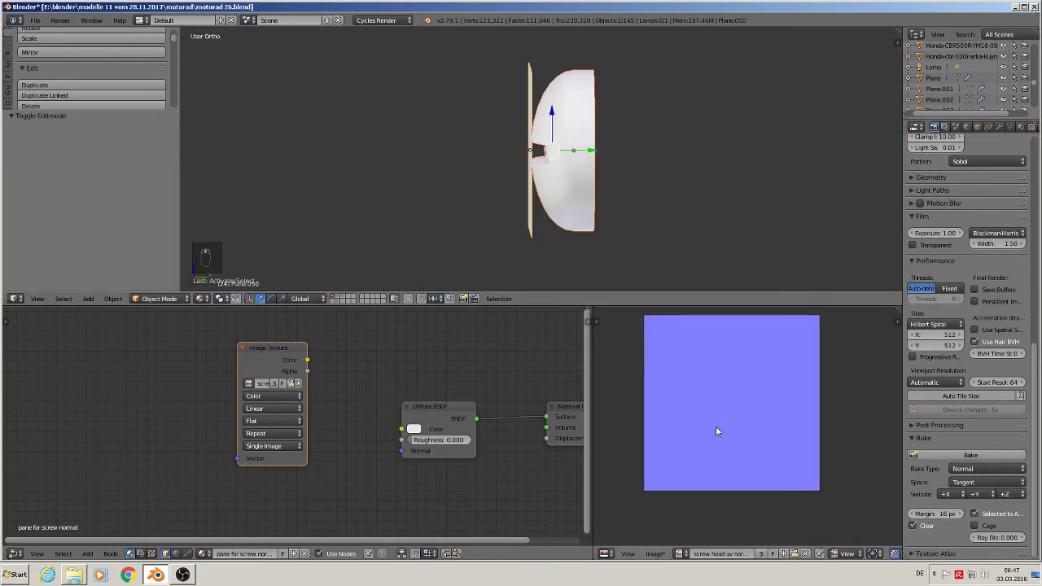
{"action": "scroll", "coordinate": [742, 448], "scroll_direction": "down", "scroll_amount": 3}
{"action": "scroll", "coordinate": [743, 452], "scroll_direction": "up", "scroll_amount": 3}
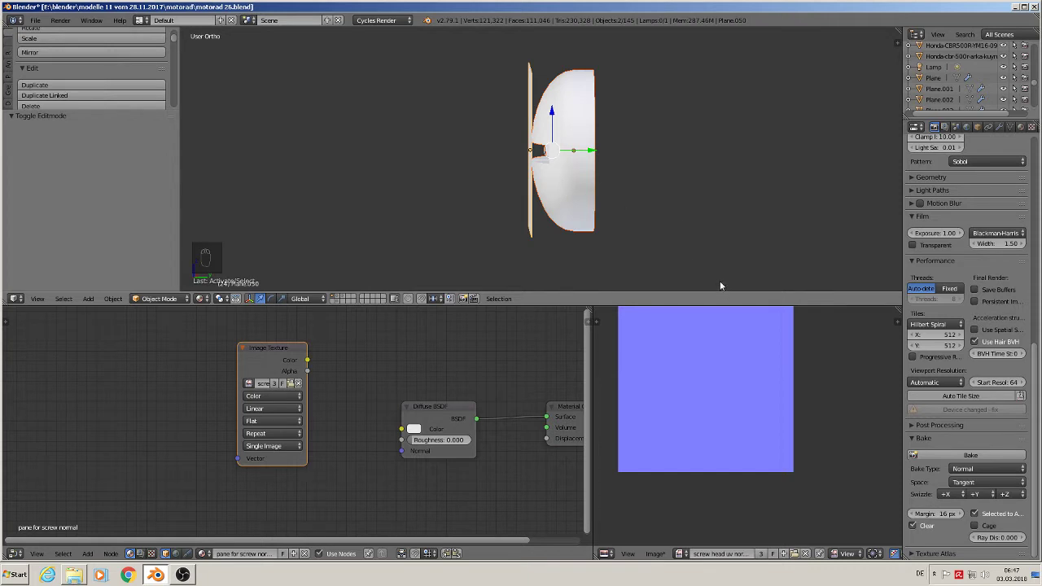
Unwrap the plane's face again in Edit Mode with the standard angle-based Unwrap.
{"action": "key", "text": "KP_1"}
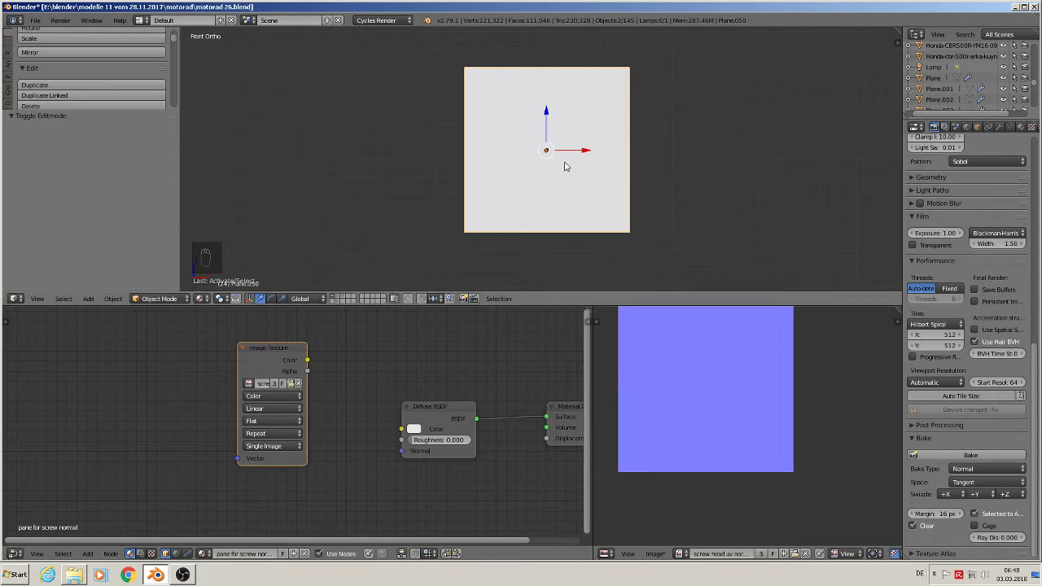
{"action": "key", "text": "Tab"}
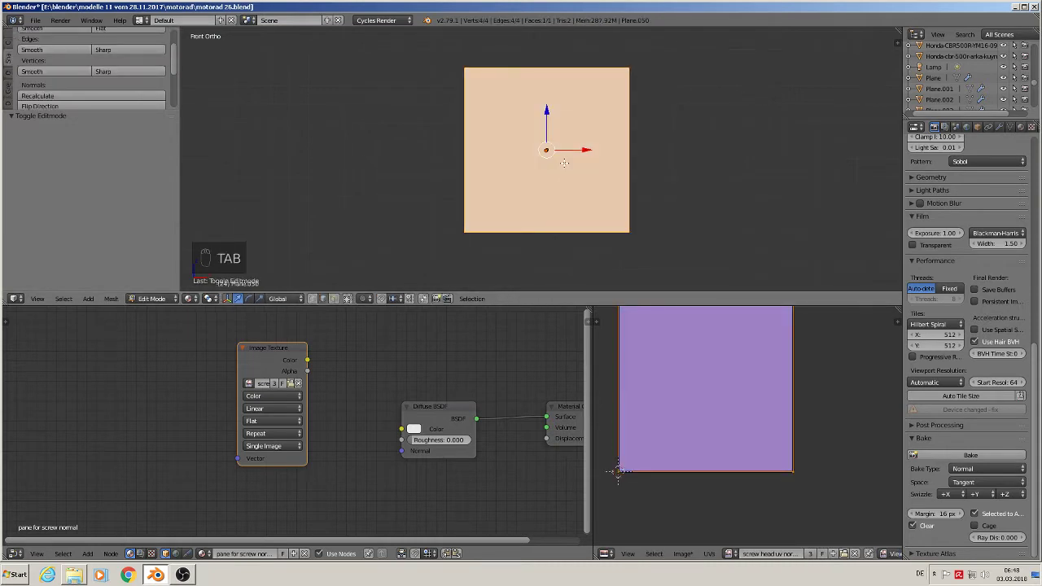
{"action": "key", "text": "u"}
{"action": "left_click", "coordinate": [553, 66]}
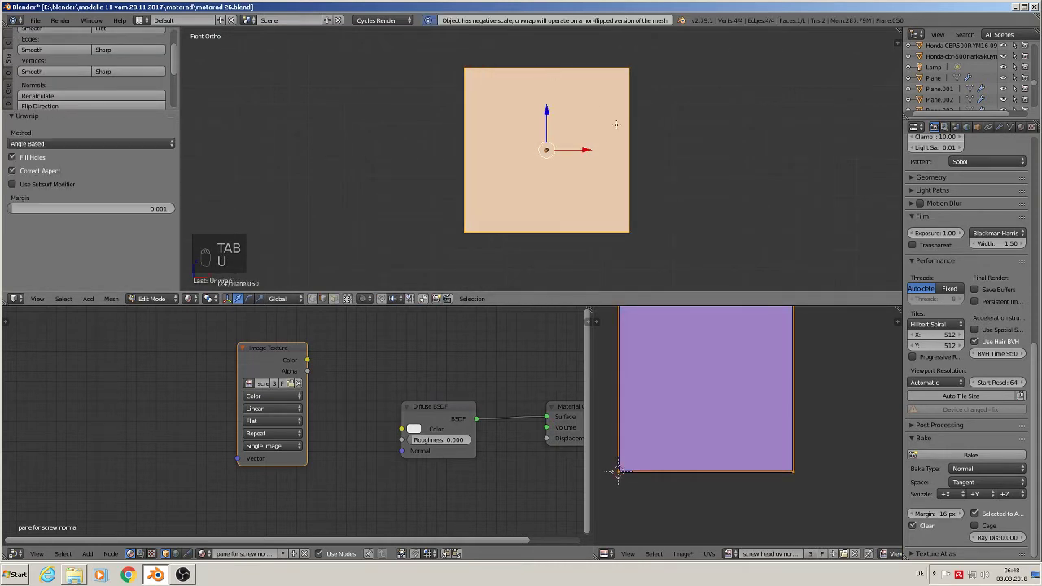
{"action": "middle_click_drag", "start_coordinate": [616, 125], "coordinate": [527, 48]}
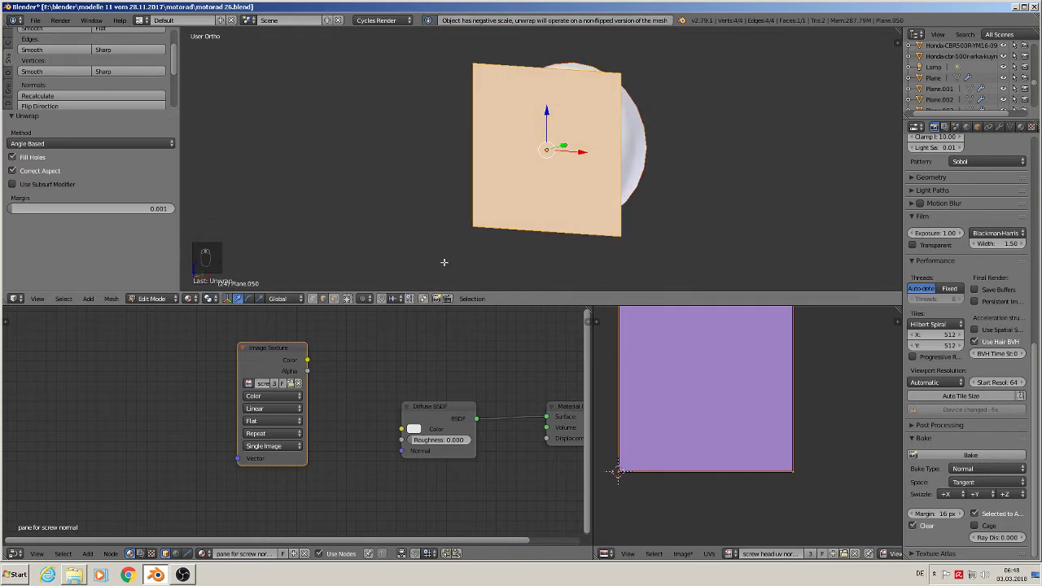
Leave Edit Mode, apply the screw head's rotation and scale, and set its origin to its geometry.
{"action": "key", "text": "Tab"}
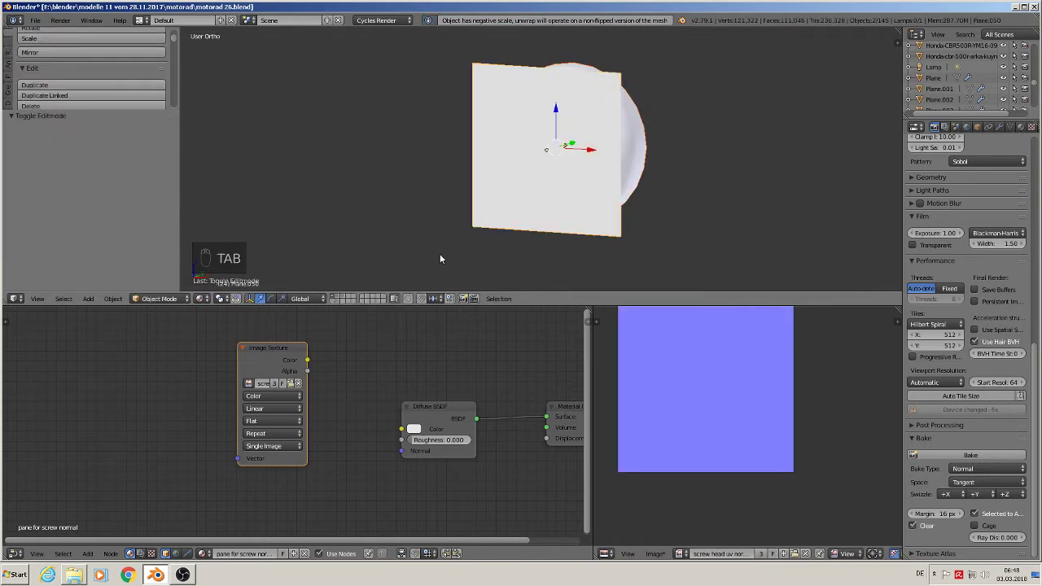
{"action": "right_click", "coordinate": [622, 190]}
{"action": "middle_click_drag", "start_coordinate": [638, 157], "coordinate": [604, 175]}
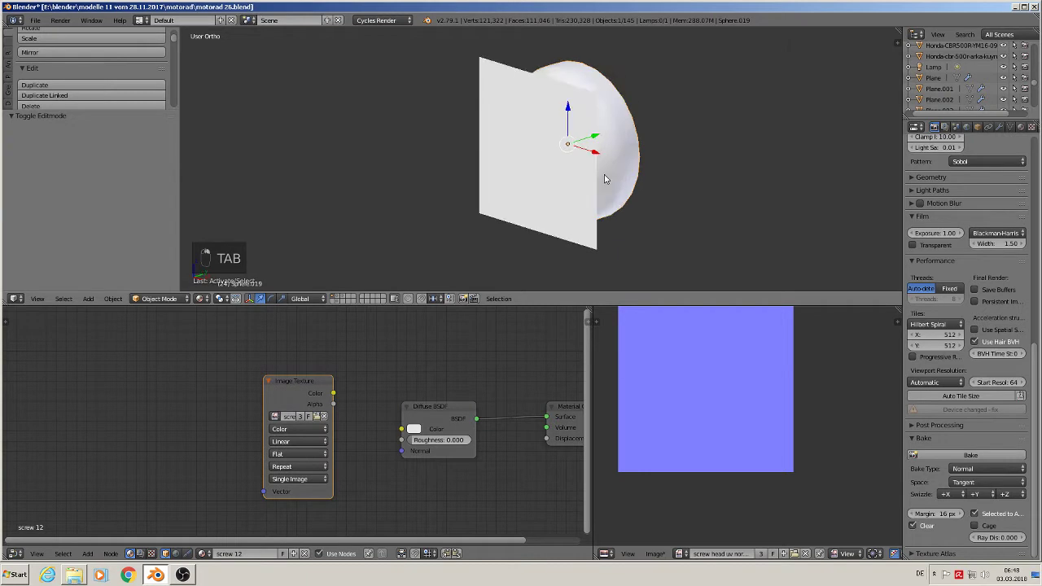
{"action": "left_click", "coordinate": [113, 299]}
{"action": "mouse_move", "coordinate": [179, 216]}
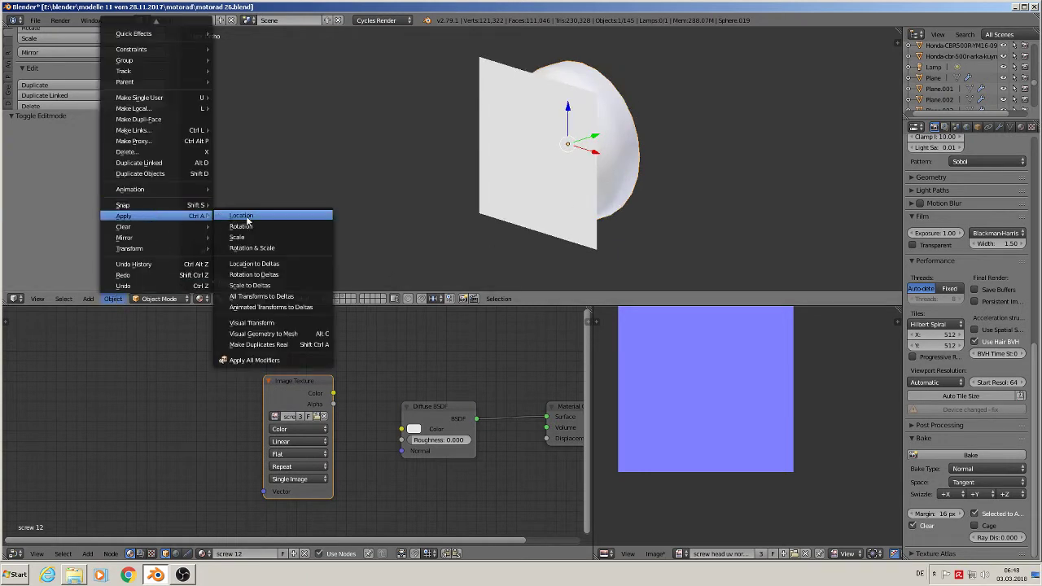
{"action": "left_click", "coordinate": [268, 247]}
{"action": "scroll", "coordinate": [114, 85], "scroll_direction": "up", "scroll_amount": 3}
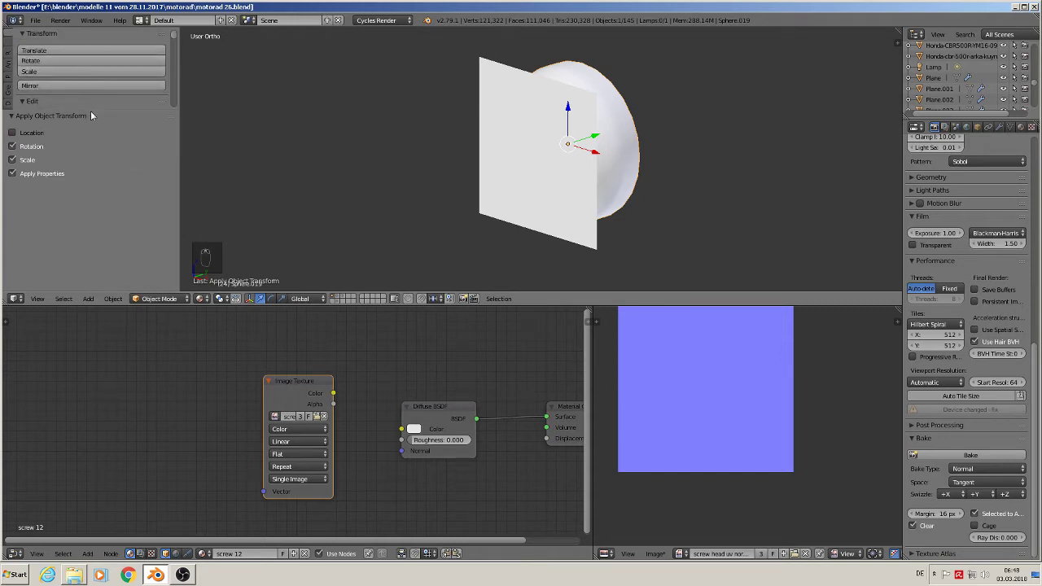
{"action": "left_click", "coordinate": [91, 102]}
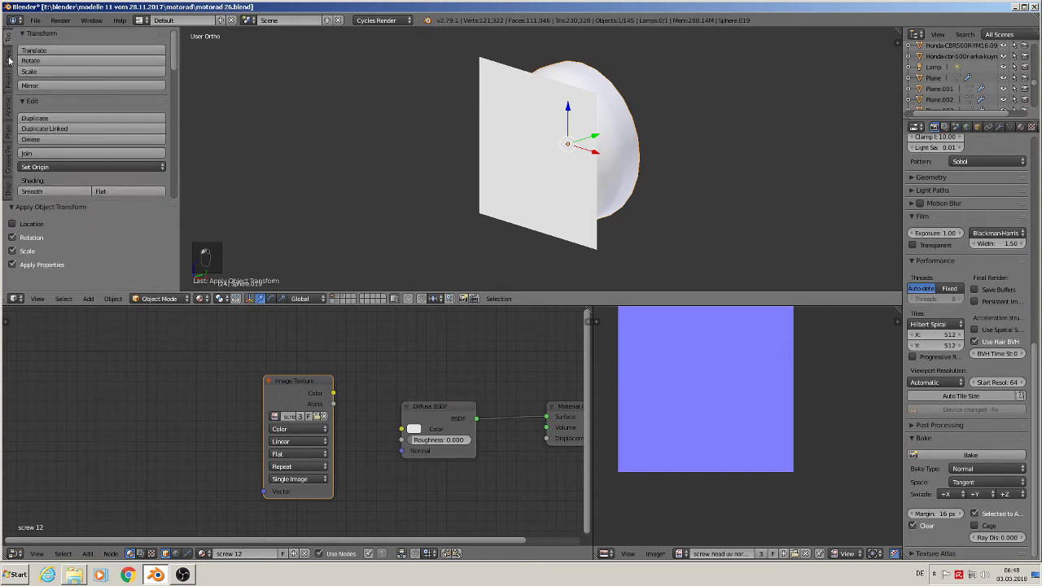
{"action": "left_click", "coordinate": [45, 166]}
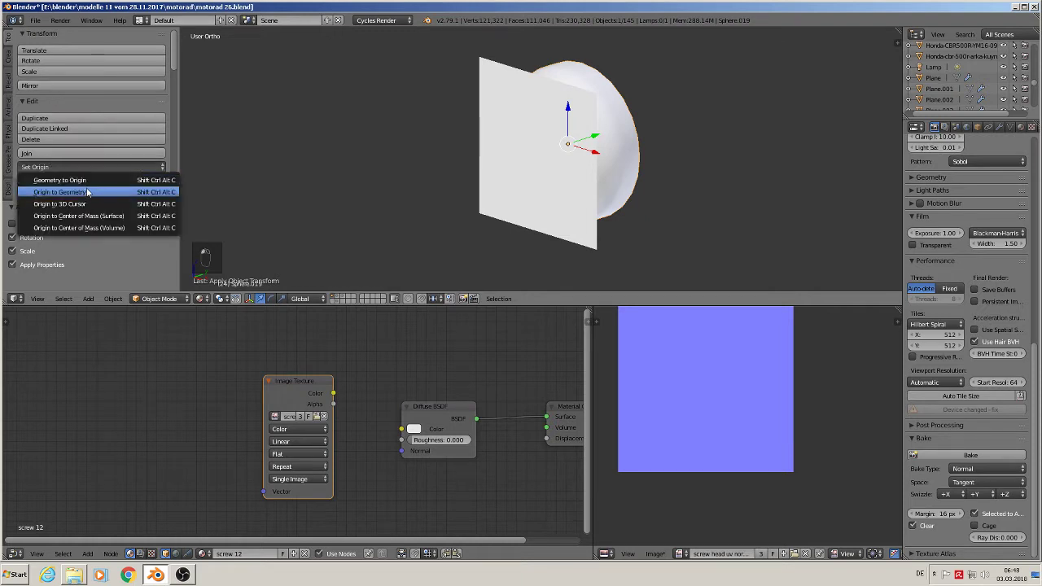
{"action": "left_click", "coordinate": [88, 192]}
Apply the plane's rotation and scale and set its origin to its geometry.
{"action": "right_click", "coordinate": [530, 130]}
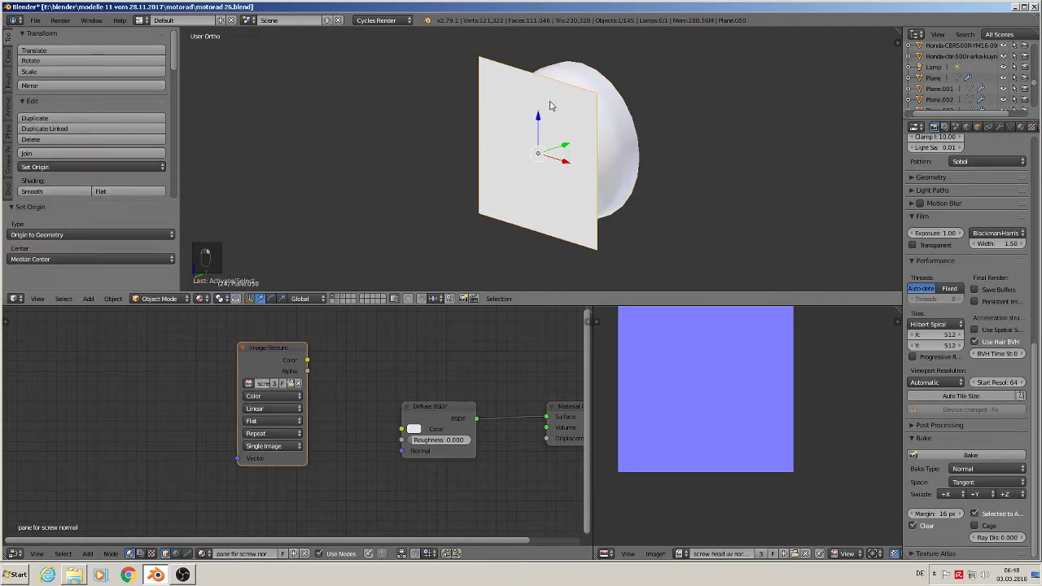
{"action": "left_click", "coordinate": [113, 299]}
{"action": "mouse_move", "coordinate": [154, 214]}
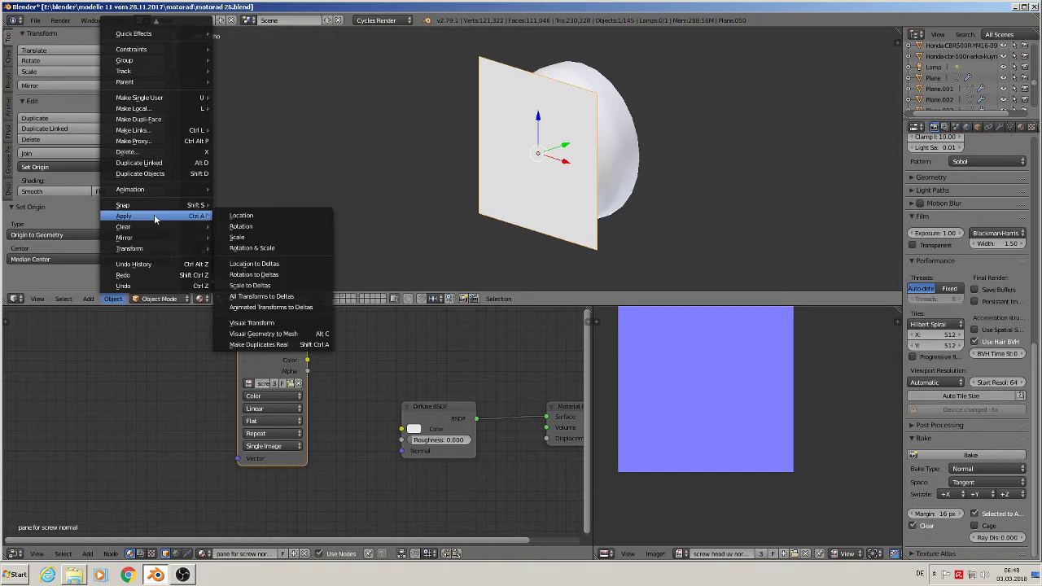
{"action": "left_click", "coordinate": [282, 248]}
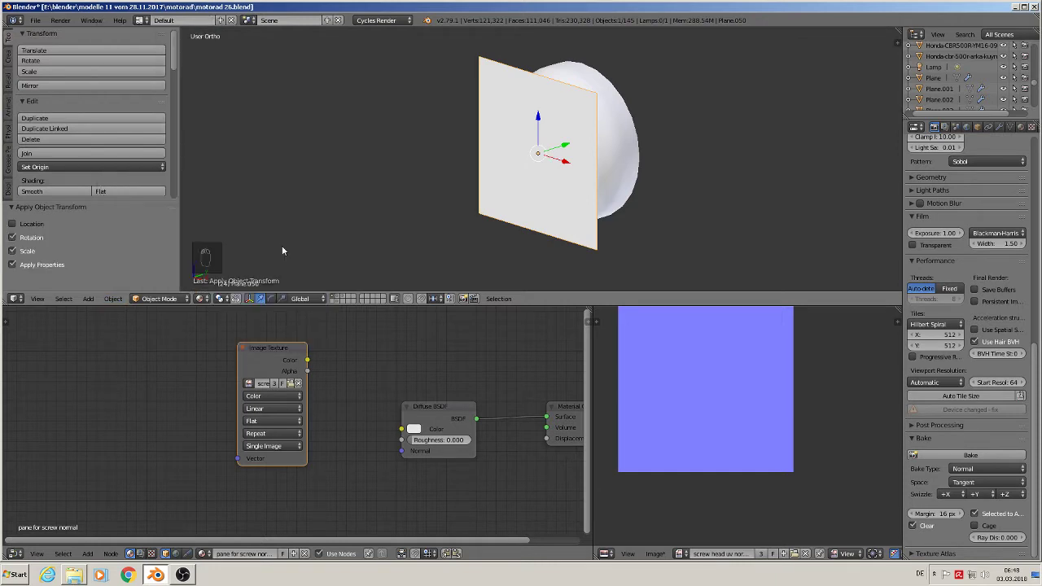
{"action": "left_click", "coordinate": [82, 167]}
{"action": "left_click", "coordinate": [101, 192]}
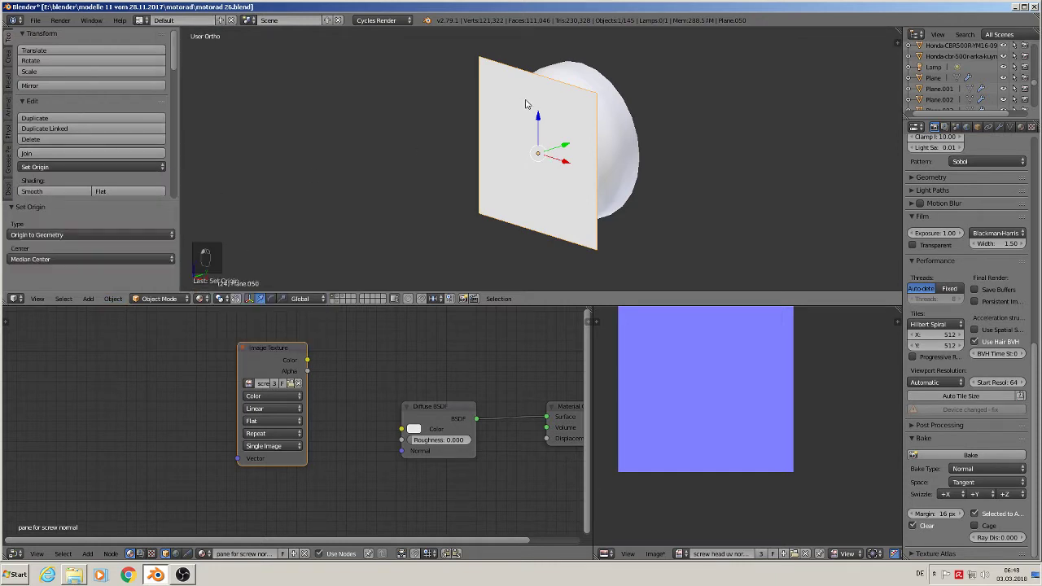
Select the screw head plus the plane as active object, bake the Normal map, and check the resulting image.
{"action": "right_click", "coordinate": [617, 131]}
{"action": "right_click", "coordinate": [521, 142]}
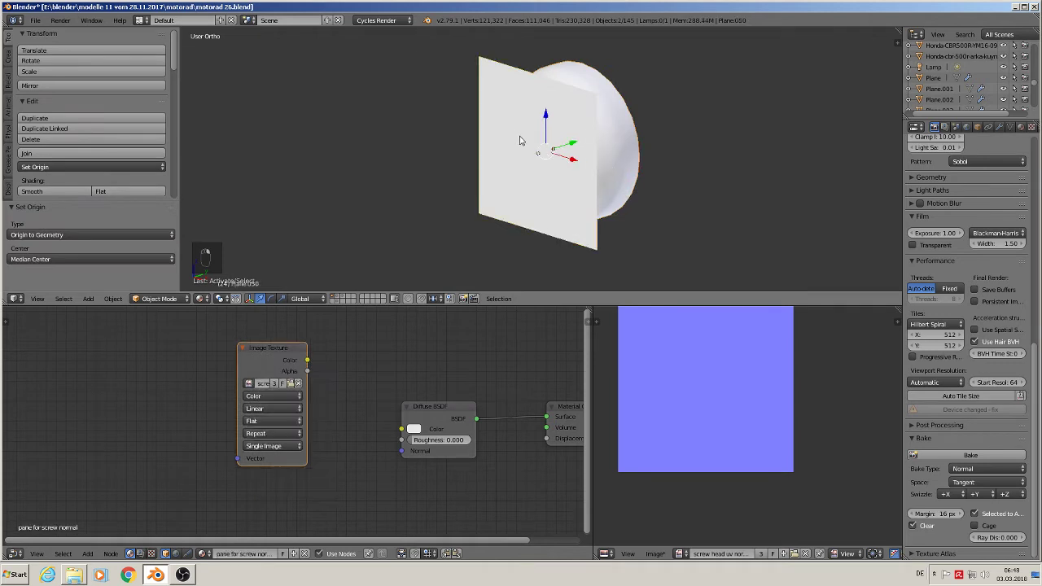
{"action": "key", "text": "KP_1"}
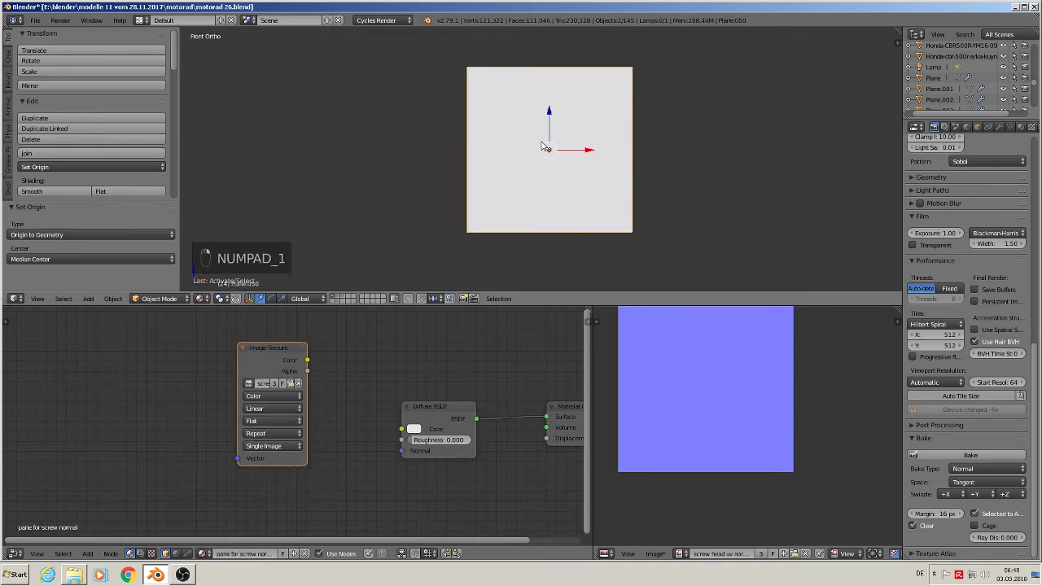
{"action": "left_click", "coordinate": [1005, 455]}
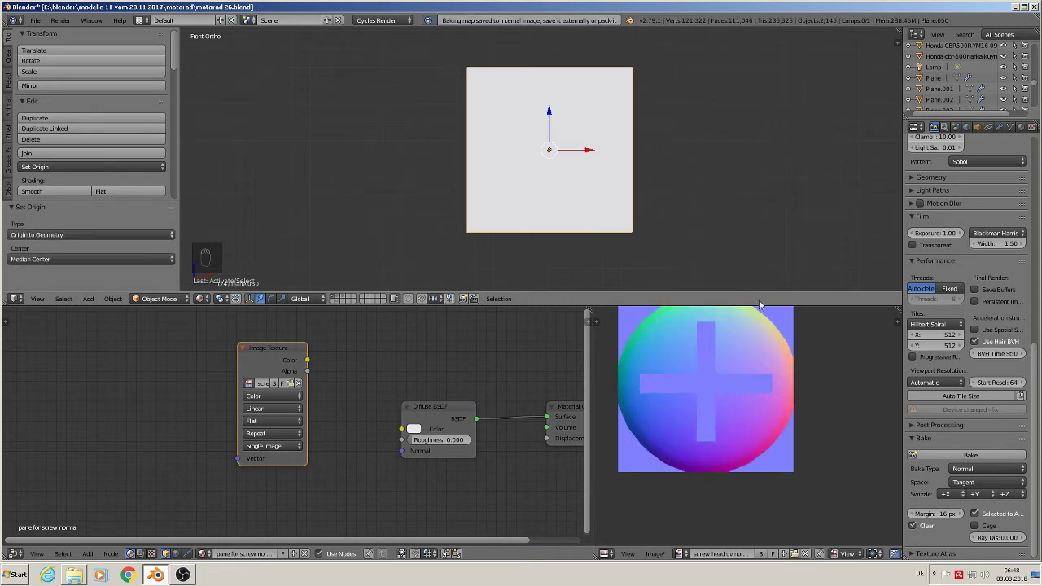
{"action": "scroll", "coordinate": [806, 471], "scroll_direction": "down", "scroll_amount": 2}
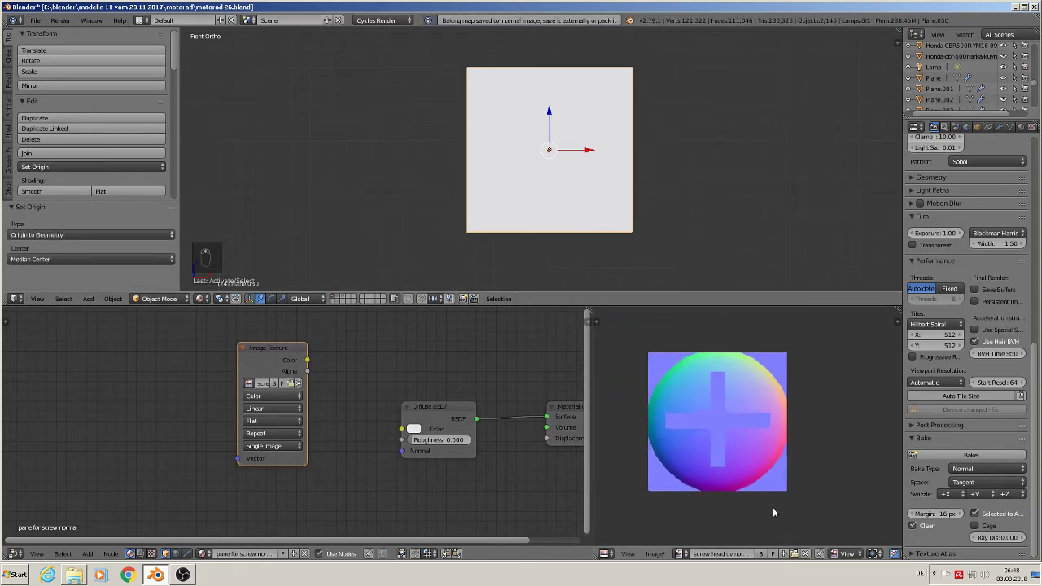
{"action": "scroll", "coordinate": [721, 431], "scroll_direction": "up", "scroll_amount": 1}
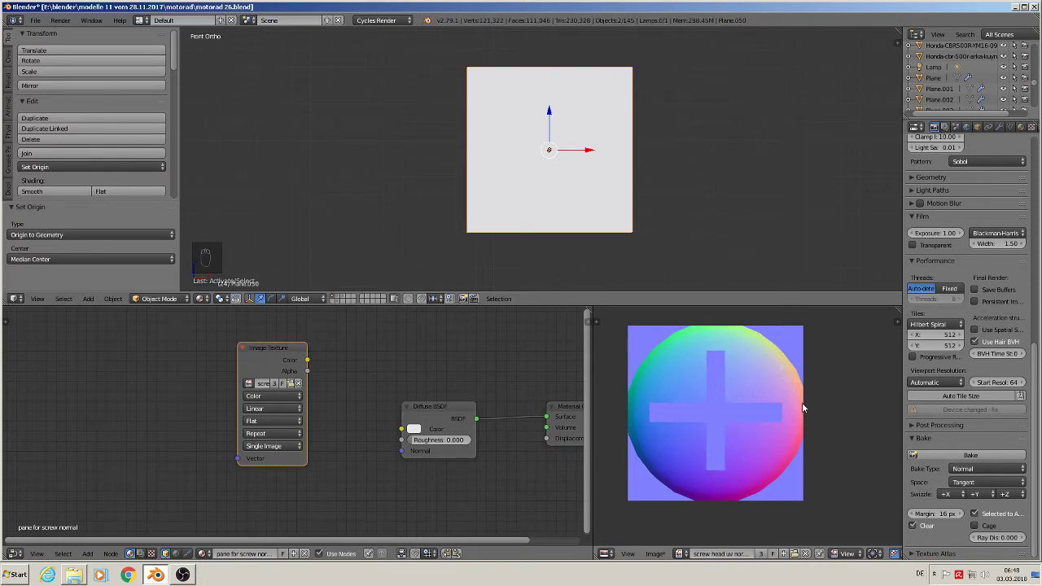
Scale only the screw head down to about 0.819 in front wireframe view so it sits inside the plane's outline.
{"action": "middle_click_drag", "start_coordinate": [639, 167], "coordinate": [541, 237]}
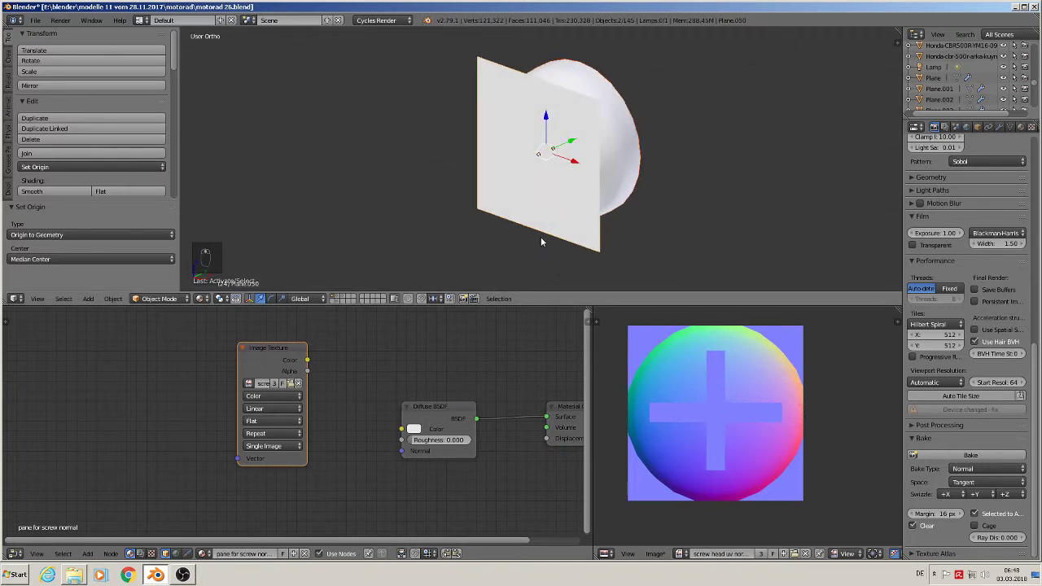
{"action": "right_click", "coordinate": [608, 153]}
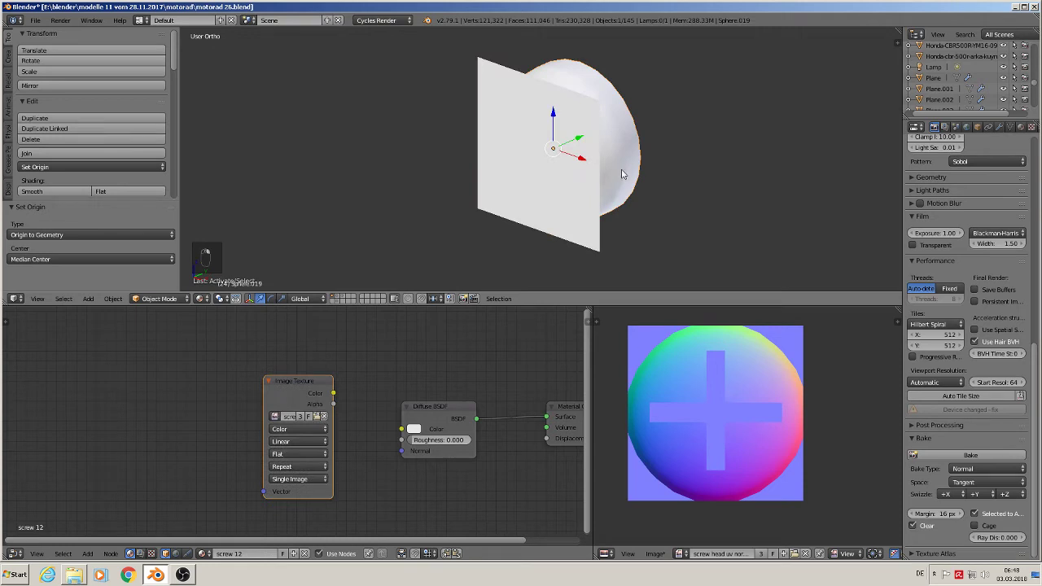
{"action": "key", "text": "KP_1"}
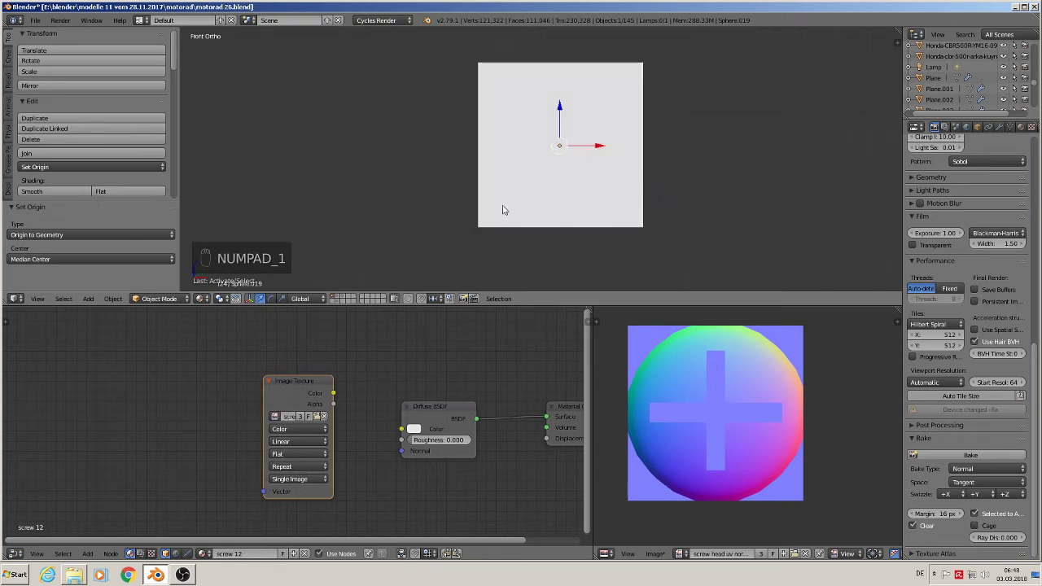
{"action": "key", "text": "z"}
{"action": "key", "text": "s"}
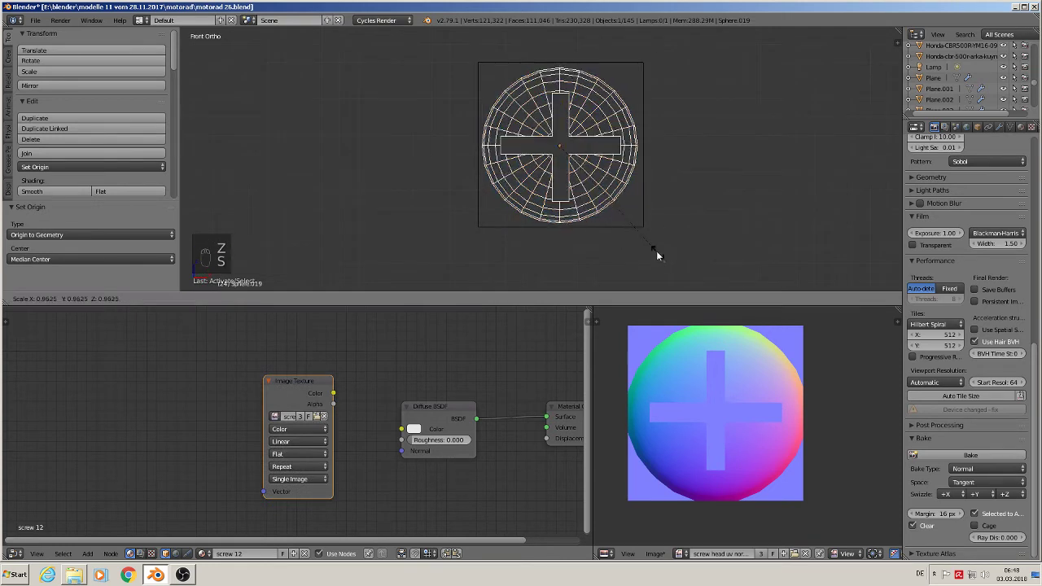
{"action": "left_click", "coordinate": [640, 238]}
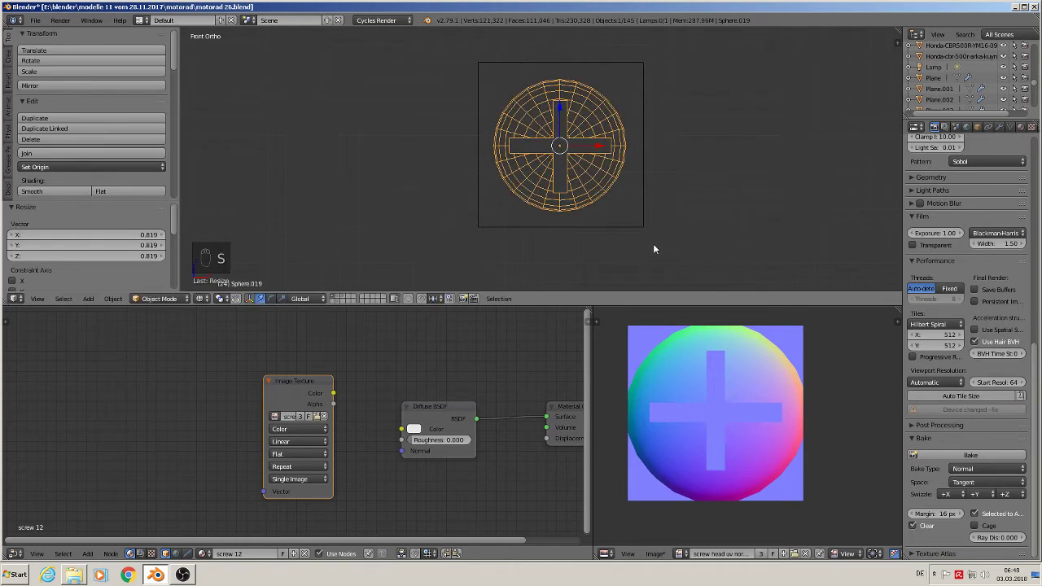
Scale the screw head's entire mesh up in Edit Mode by about 1.024 and again by about 1.044, keeping it within the plane.
{"action": "key", "text": "Tab"}
{"action": "key", "text": "a"}
{"action": "key", "text": "a"}
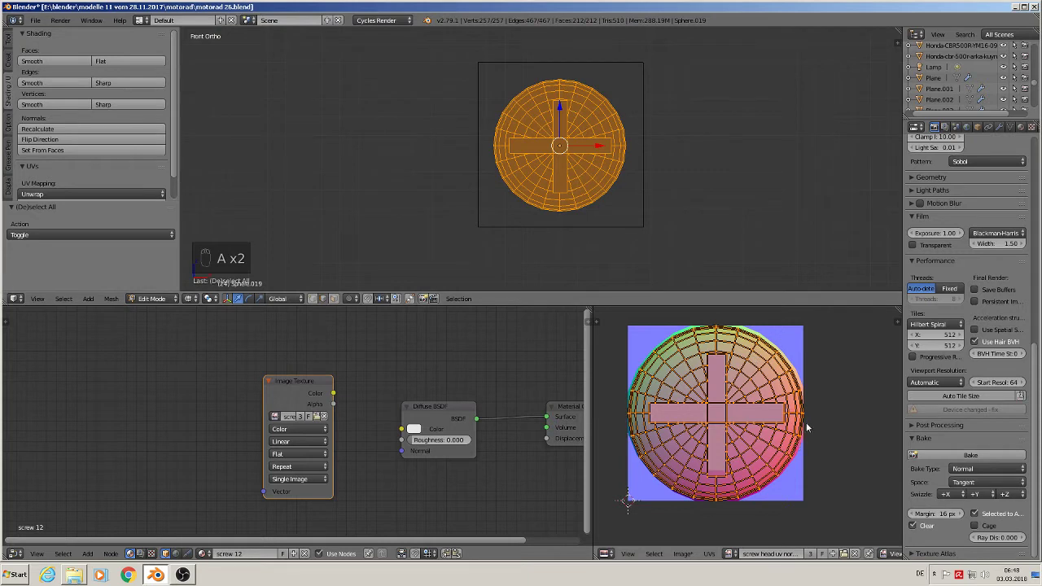
{"action": "key", "text": "s"}
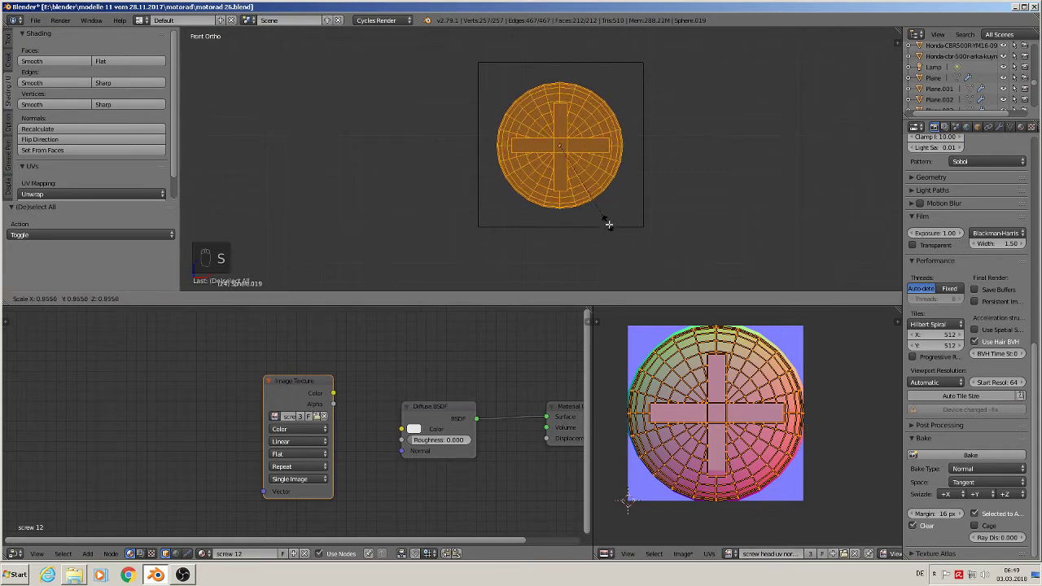
{"action": "left_click", "coordinate": [613, 228]}
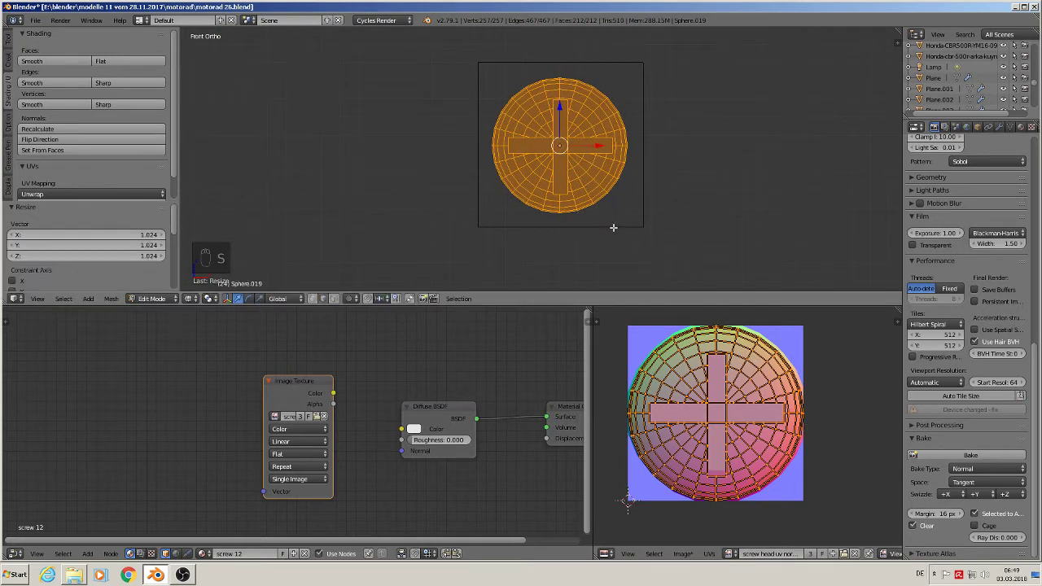
{"action": "key", "text": "s"}
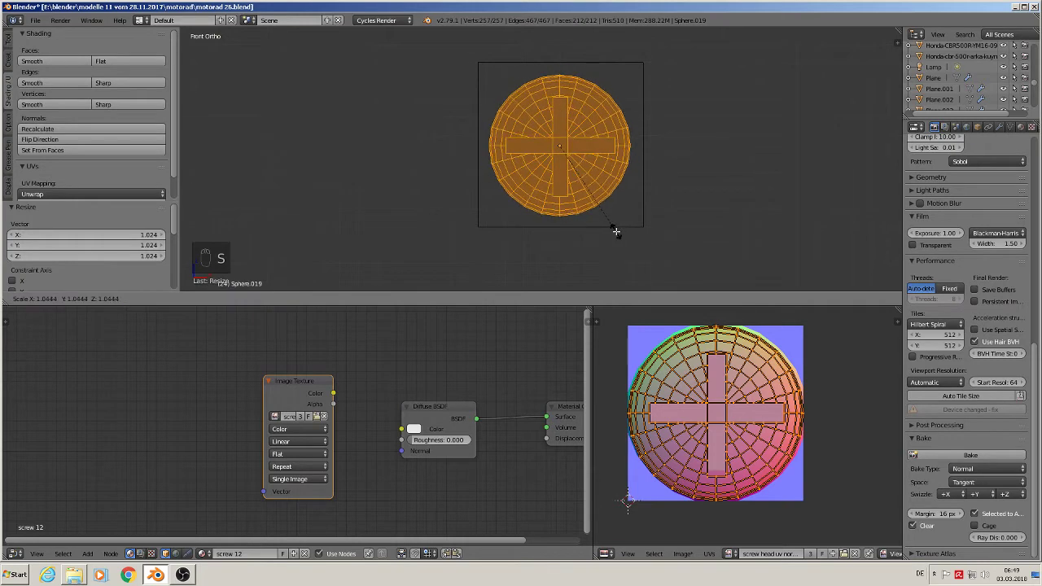
{"action": "left_click", "coordinate": [615, 229]}
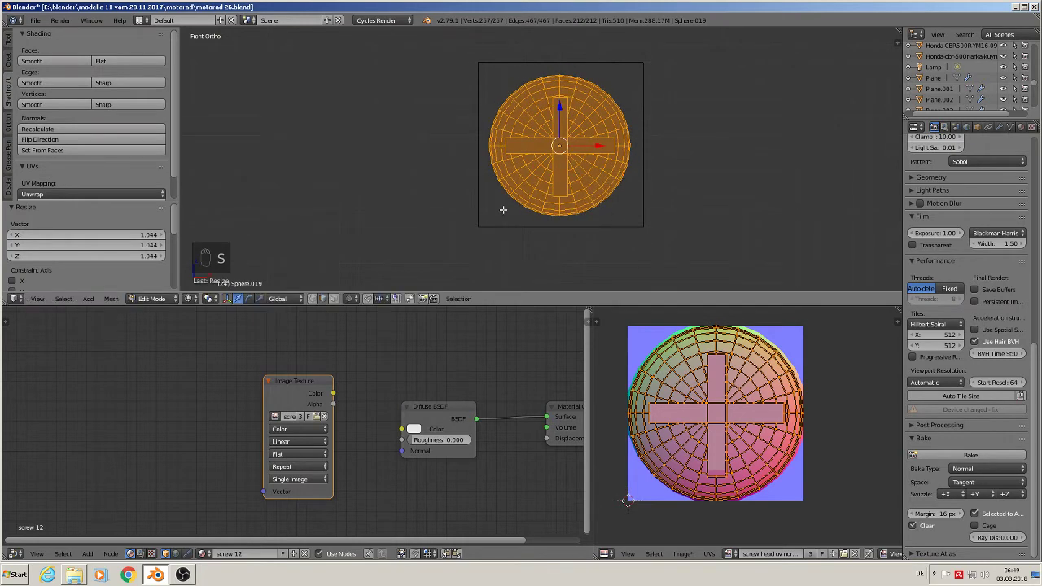
{"action": "key", "text": "Tab"}
Return to solid shading in Object Mode and add the plane to the screw head selection as the active object.
{"action": "left_click", "coordinate": [968, 455]}
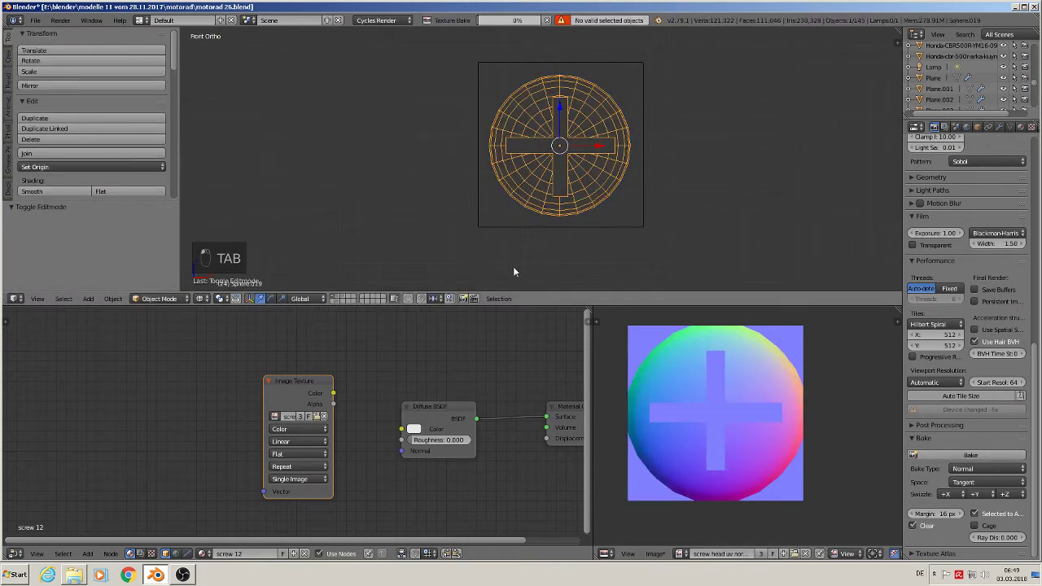
{"action": "key", "text": "Tab"}
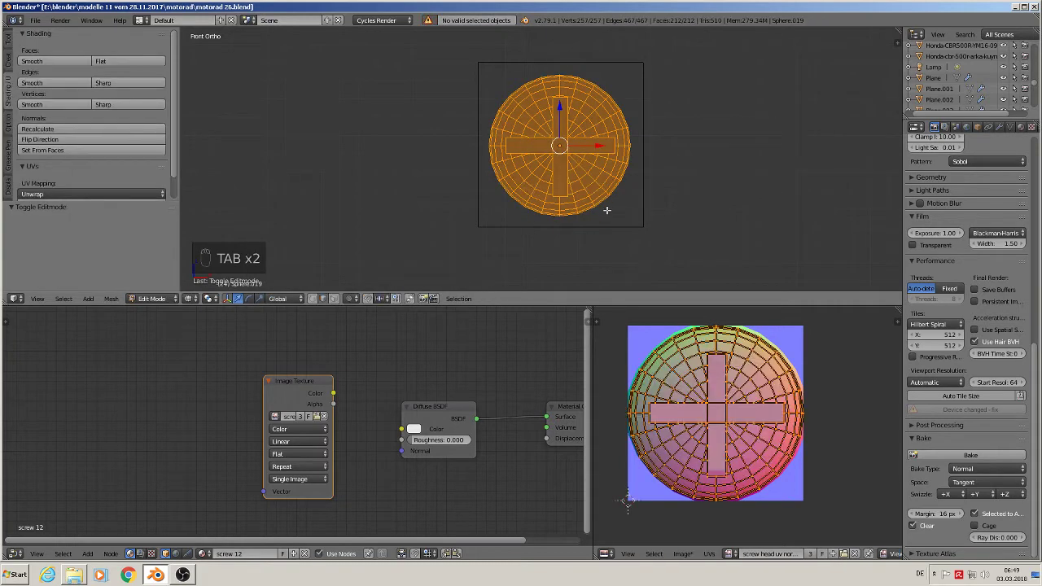
{"action": "middle_click_drag", "start_coordinate": [606, 210], "coordinate": [537, 252]}
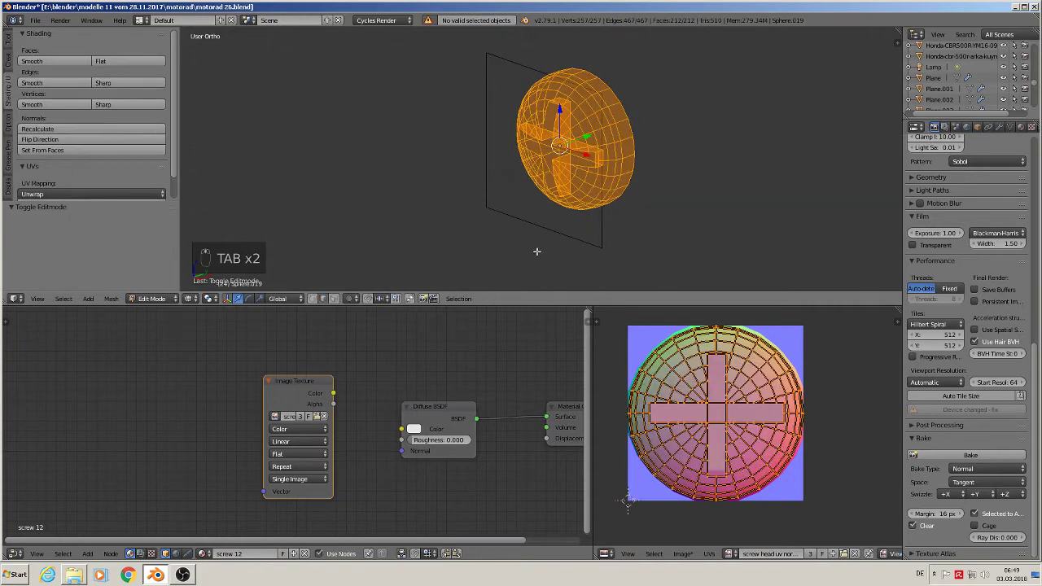
{"action": "left_click", "coordinate": [191, 299]}
{"action": "left_click", "coordinate": [221, 237]}
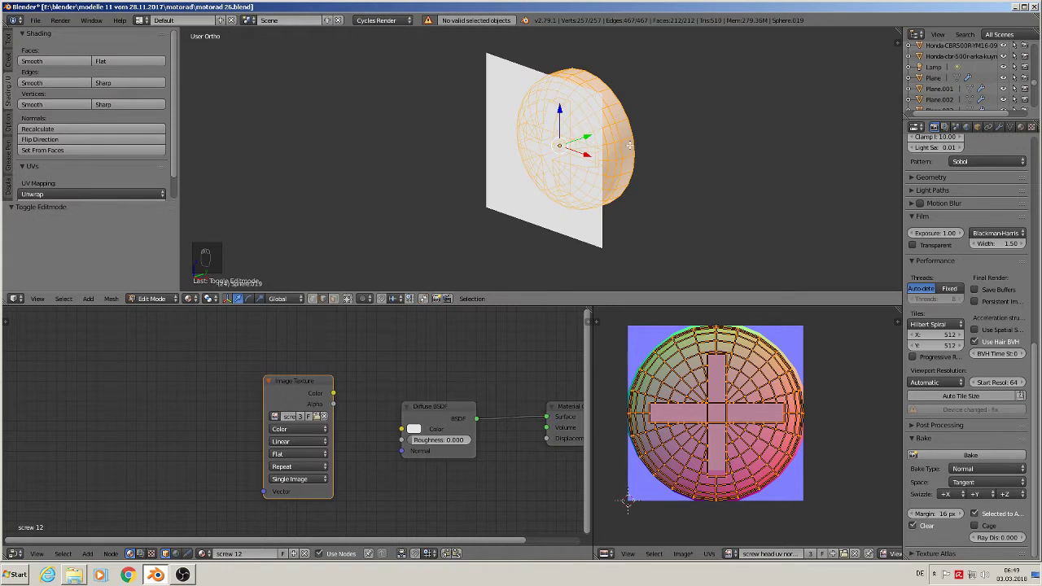
{"action": "key", "text": "Tab"}
{"action": "right_click", "coordinate": [533, 156]}
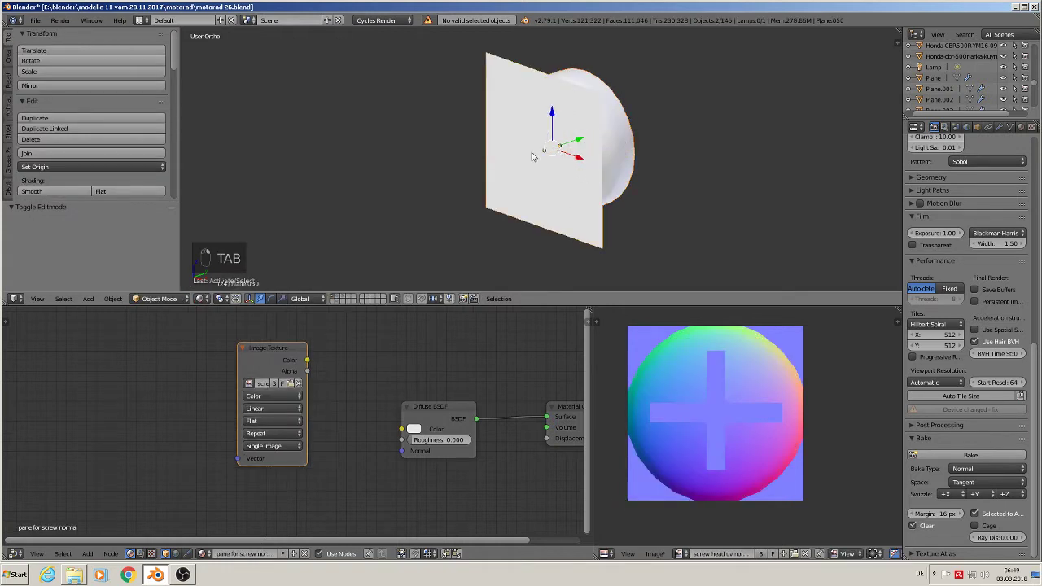
Bake the screw head's Normal map onto the plane again and save the image as "screw head uv normal.jpg".
{"action": "left_click", "coordinate": [963, 455]}
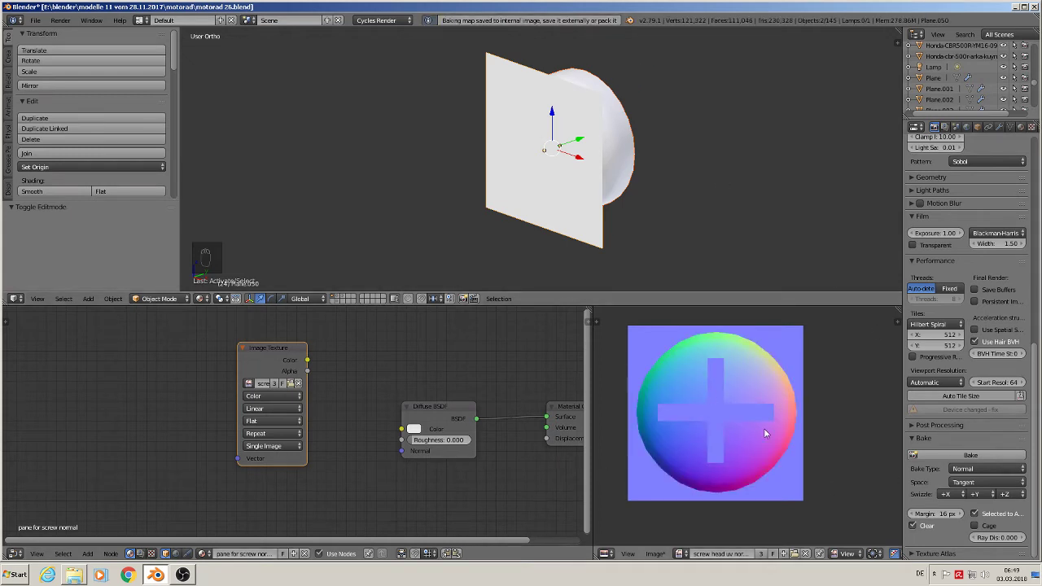
{"action": "left_click", "coordinate": [658, 556]}
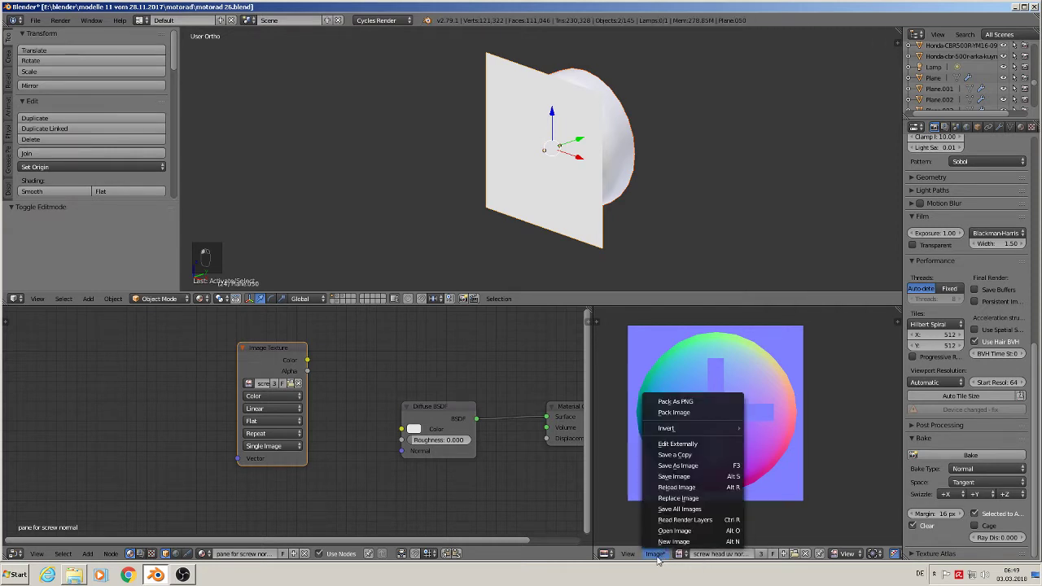
{"action": "left_click", "coordinate": [699, 475]}
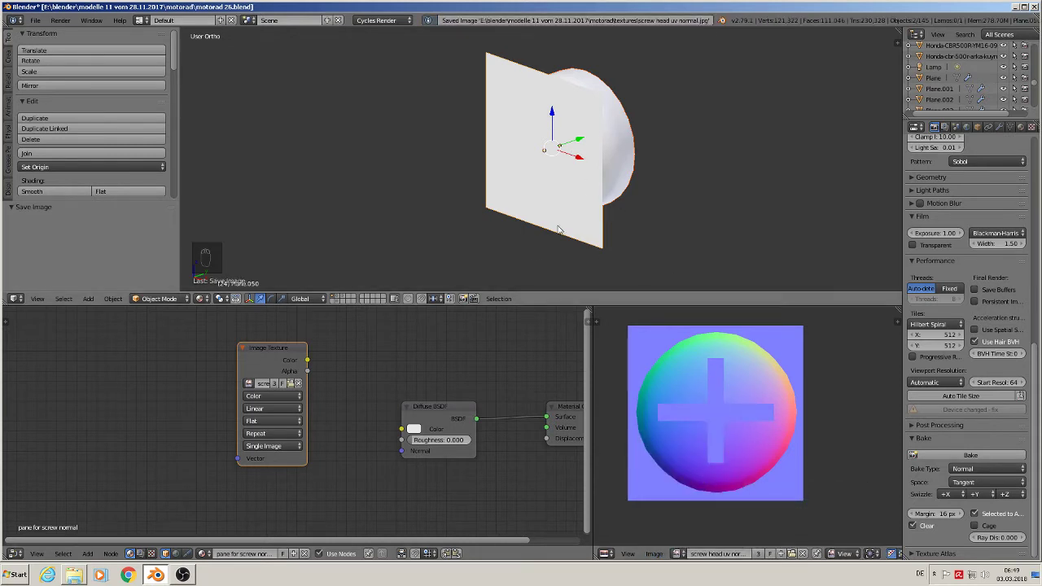
{"action": "key", "text": "KP_1"}
{"action": "scroll", "coordinate": [578, 199], "scroll_direction": "down", "scroll_amount": 6}
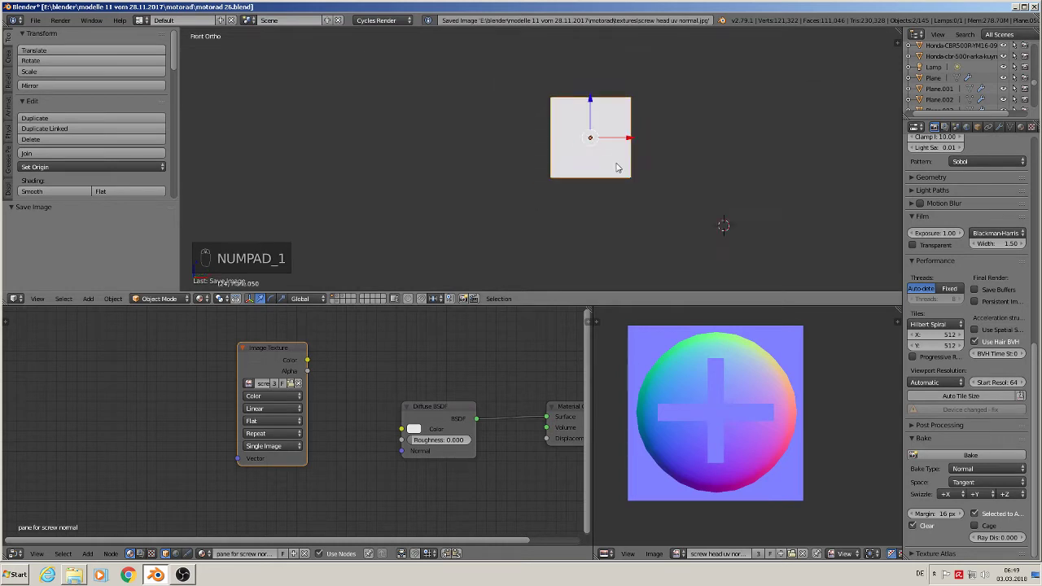
{"action": "middle_click_drag", "start_coordinate": [637, 186], "coordinate": [639, 234], "text": "shift"}
{"action": "scroll", "coordinate": [521, 205], "scroll_direction": "down", "scroll_amount": 3}
{"action": "scroll", "coordinate": [568, 194], "scroll_direction": "down", "scroll_amount": 4}
{"action": "scroll", "coordinate": [635, 252], "scroll_direction": "down", "scroll_amount": 3}
{"action": "scroll", "coordinate": [640, 251], "scroll_direction": "down", "scroll_amount": 1}
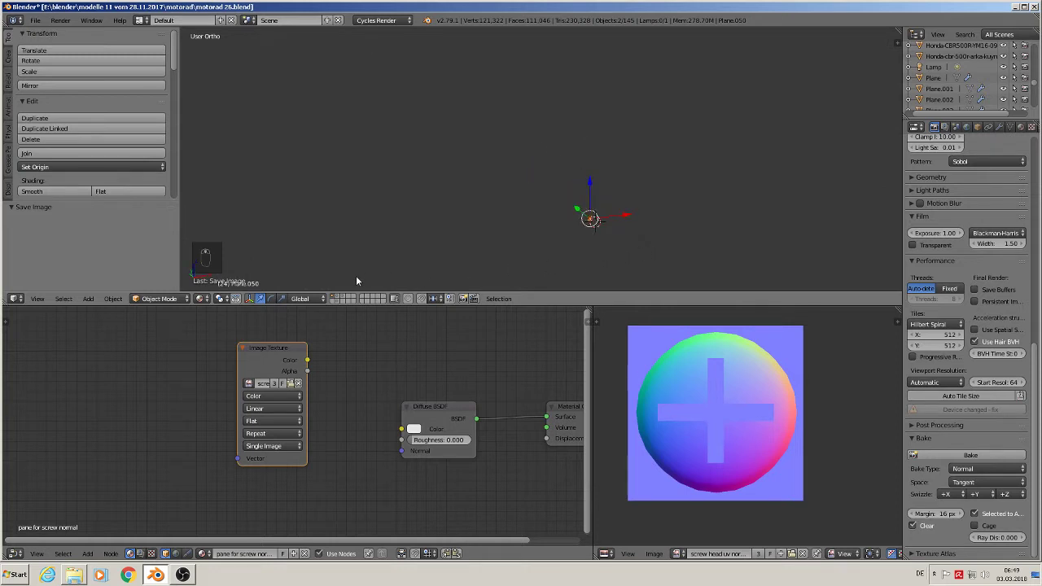
Select the screw head and its bake plane together and scale them up by about 16.25.
{"action": "scroll", "coordinate": [609, 240], "scroll_direction": "down", "scroll_amount": 2}
{"action": "scroll", "coordinate": [658, 233], "scroll_direction": "down", "scroll_amount": 2}
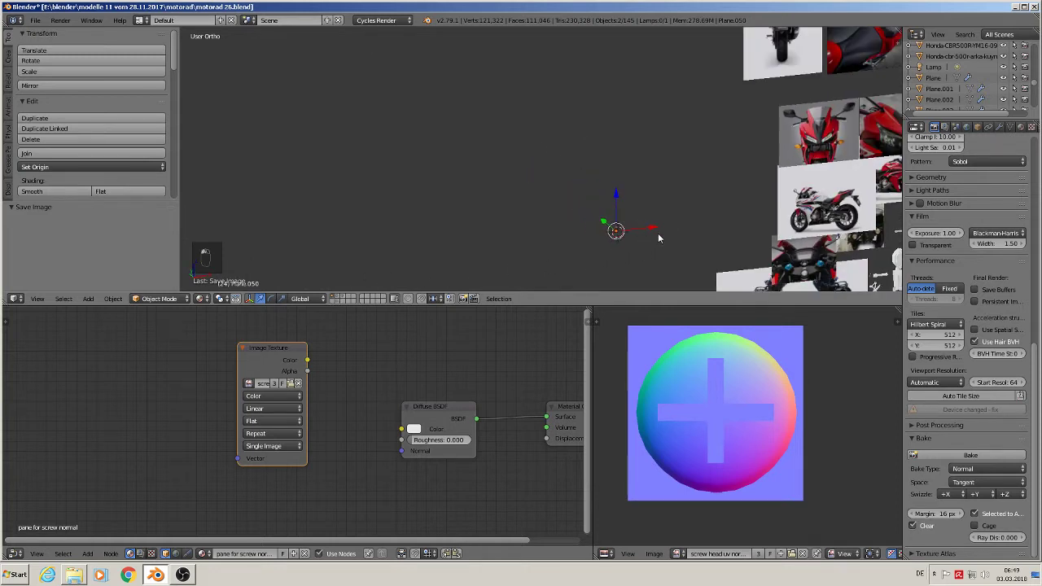
{"action": "middle_click_drag", "start_coordinate": [658, 233], "coordinate": [494, 130], "text": "shift"}
{"action": "scroll", "coordinate": [483, 164], "scroll_direction": "up", "scroll_amount": 2}
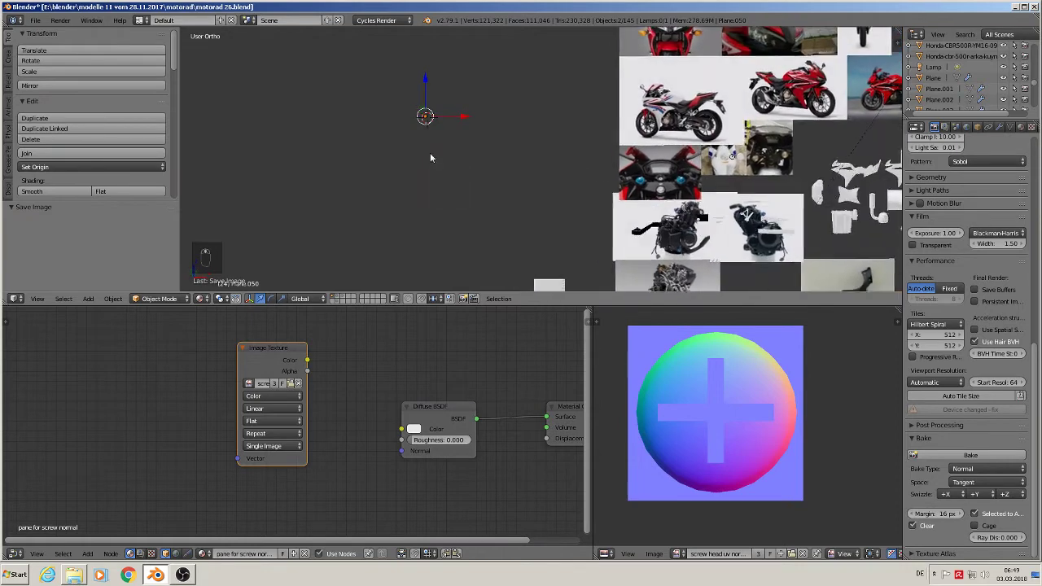
{"action": "key", "text": "a"}
{"action": "key", "text": "b"}
{"action": "left_click_drag", "start_coordinate": [483, 141], "coordinate": [362, 71]}
{"action": "key", "text": "s"}
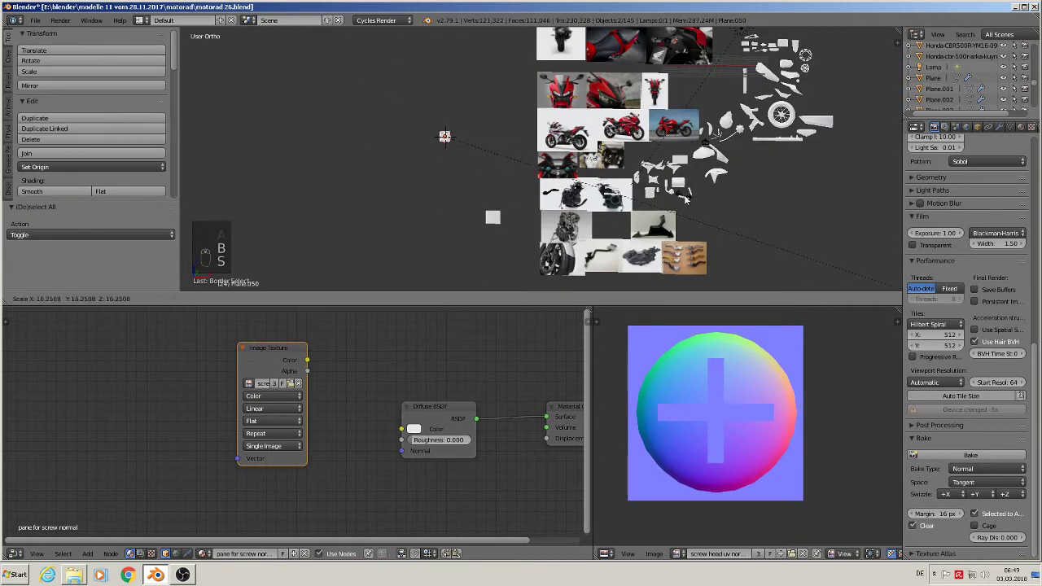
{"action": "left_click", "coordinate": [682, 196]}
Move the screw head and bake plane by about -10.112 along Z and send them both to layer 2.
{"action": "left_click_drag", "start_coordinate": [479, 138], "coordinate": [507, 165]}
{"action": "scroll", "coordinate": [492, 215], "scroll_direction": "up", "scroll_amount": 9}
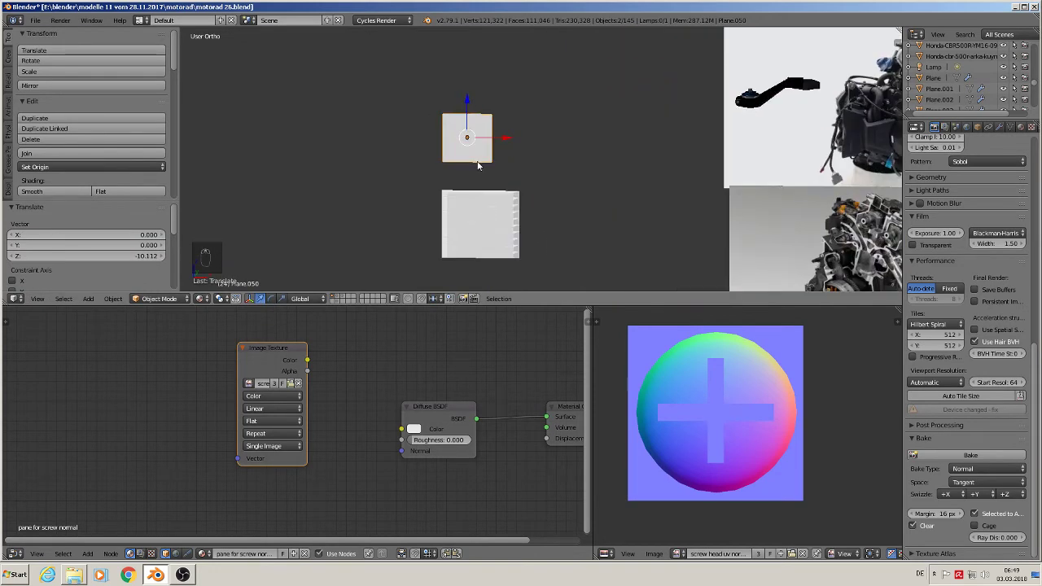
{"action": "scroll", "coordinate": [478, 163], "scroll_direction": "up", "scroll_amount": 2}
{"action": "key", "text": "m"}
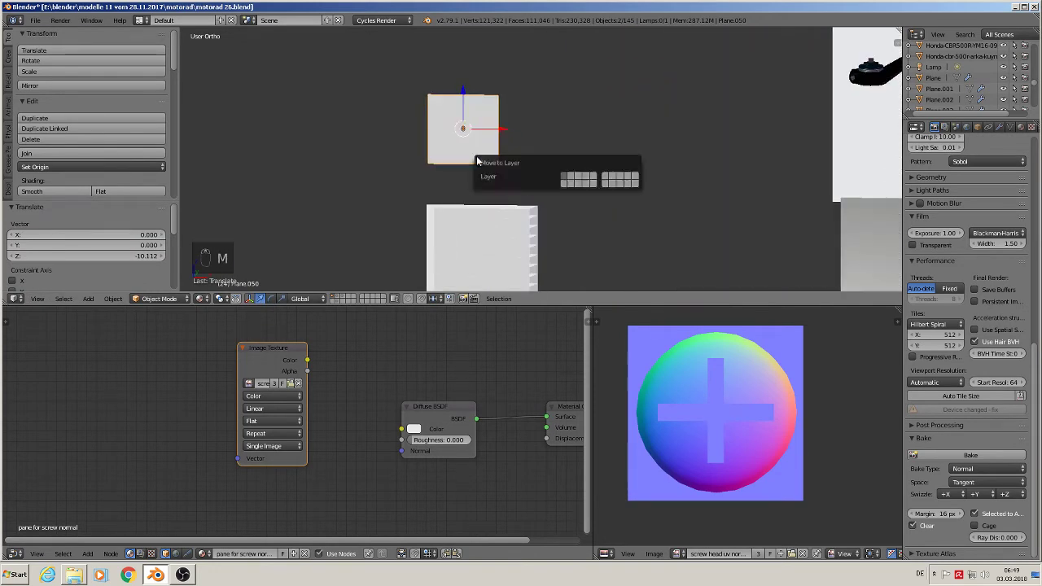
{"action": "left_click", "coordinate": [572, 176]}
Send the other bake plane and the ridged screwarray block behind it to layer 2, and save the file.
{"action": "scroll", "coordinate": [567, 245], "scroll_direction": "down", "scroll_amount": 2}
{"action": "right_click", "coordinate": [522, 247]}
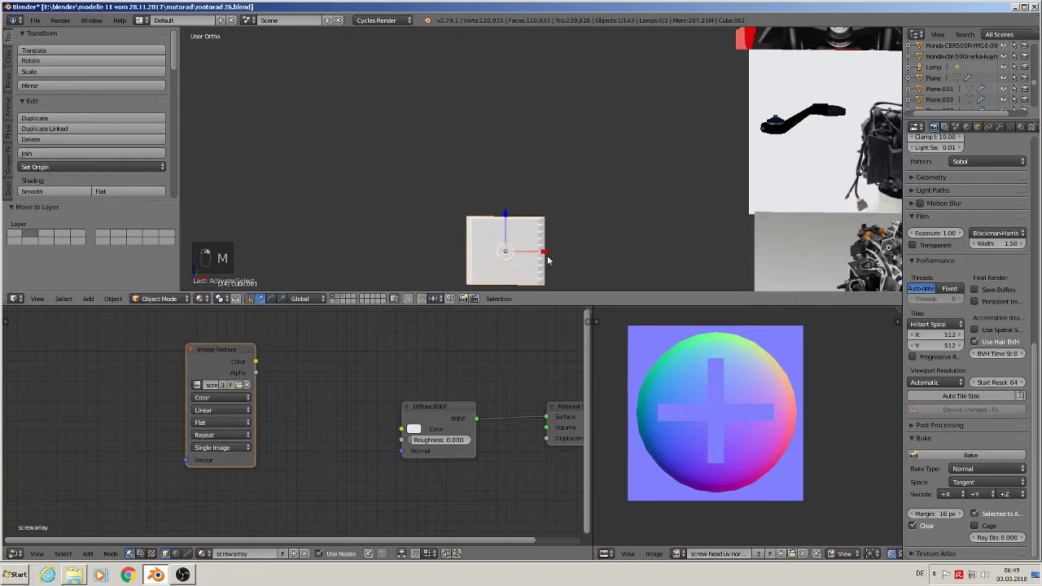
{"action": "middle_click_drag", "start_coordinate": [539, 281], "coordinate": [512, 35]}
{"action": "scroll", "coordinate": [534, 234], "scroll_direction": "up", "scroll_amount": 4}
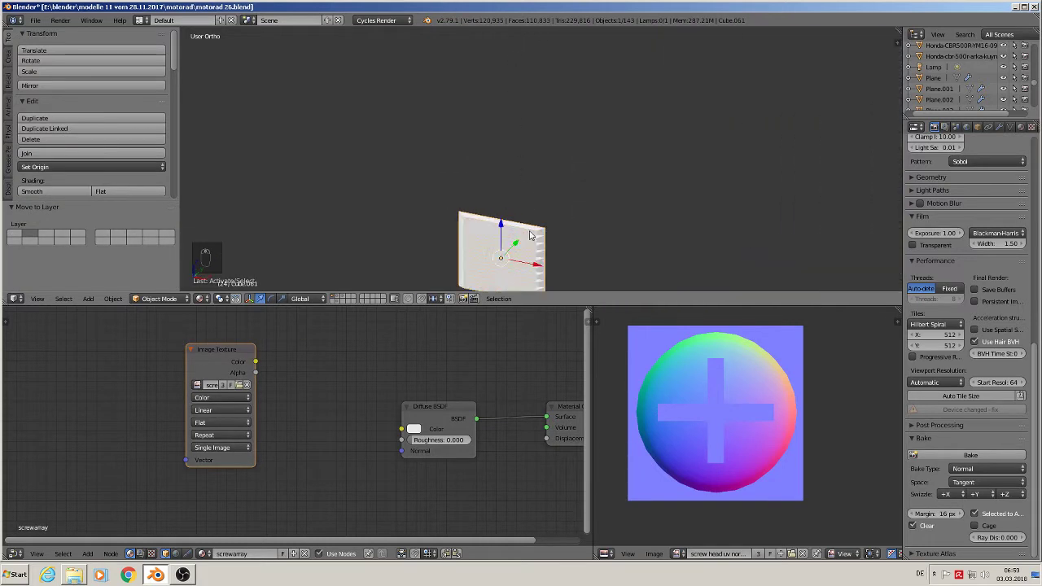
{"action": "right_click", "coordinate": [549, 245], "text": "shift"}
{"action": "right_click", "coordinate": [542, 251]}
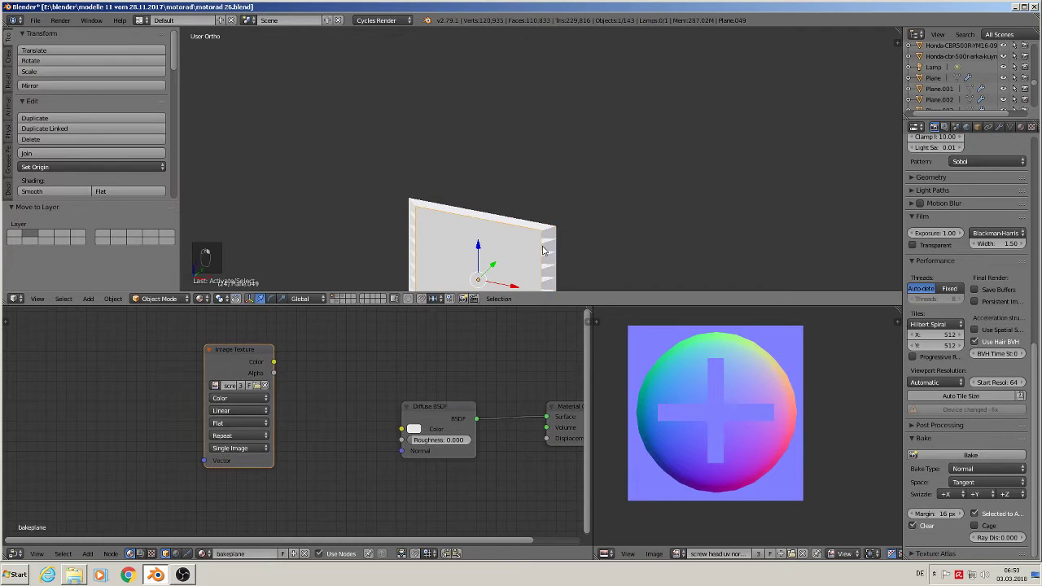
{"action": "key", "text": "m"}
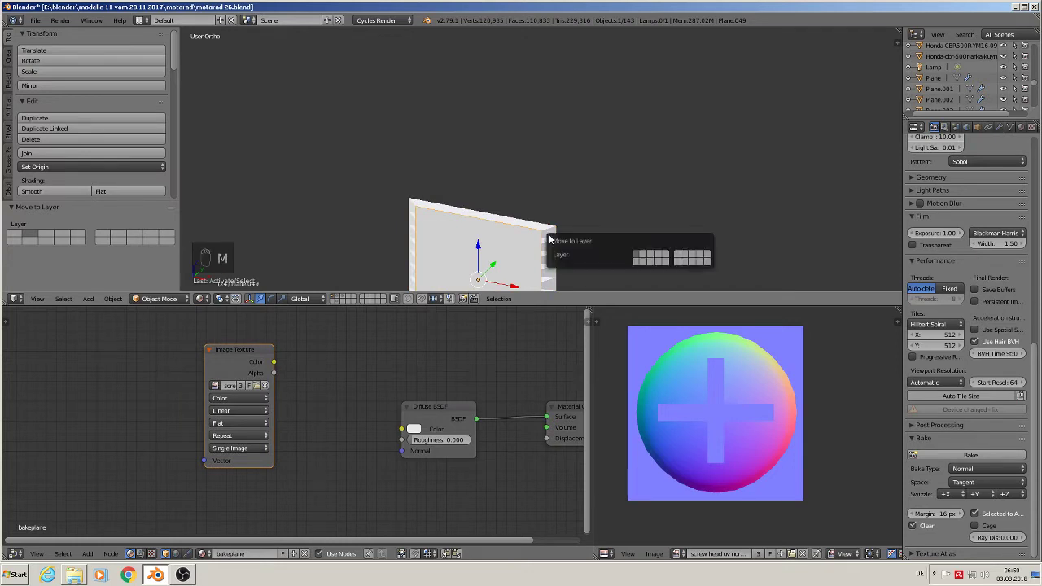
{"action": "left_click", "coordinate": [645, 257]}
{"action": "right_click", "coordinate": [514, 245]}
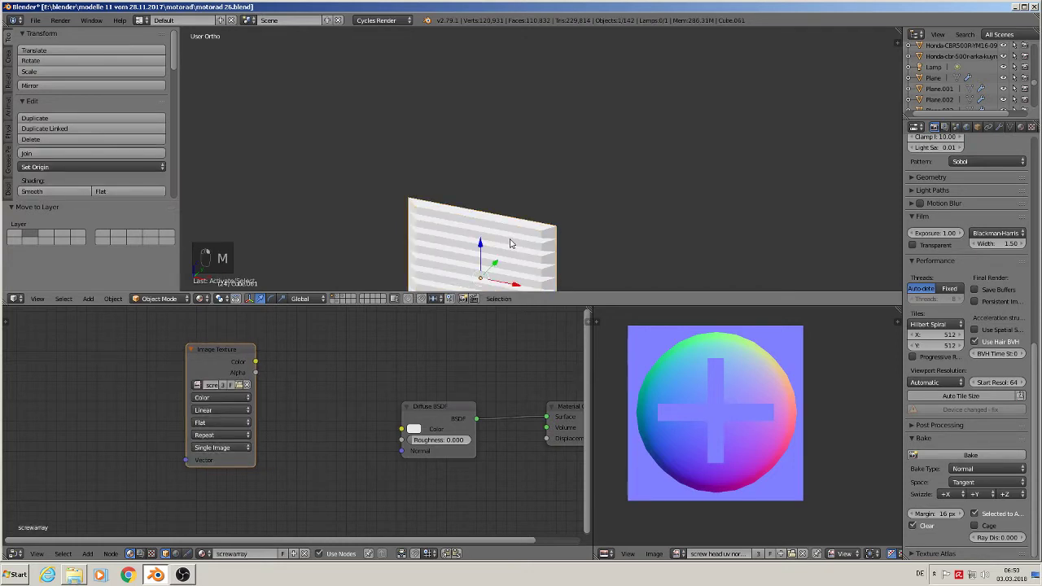
{"action": "key", "text": "m"}
{"action": "left_click", "coordinate": [612, 262]}
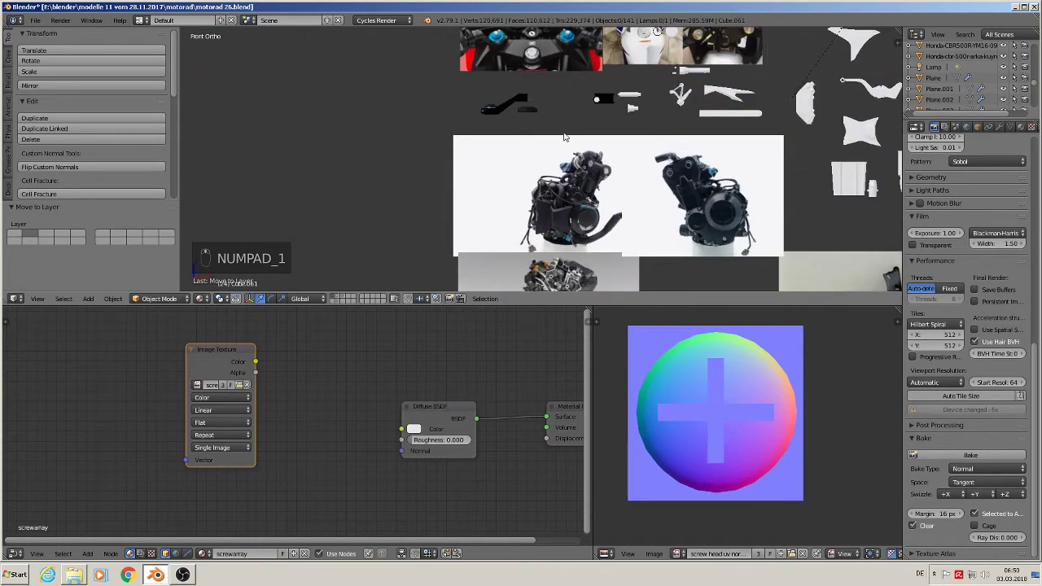
{"action": "left_click", "coordinate": [36, 21]}
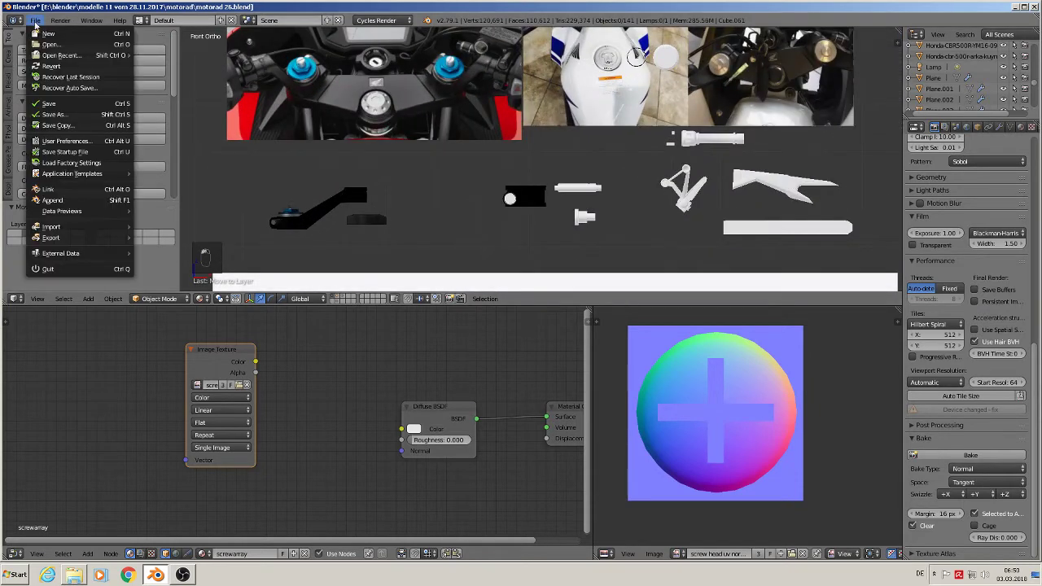
Select the black reservoir block with the round white window among the modelled parts.
{"action": "scroll", "coordinate": [583, 199], "scroll_direction": "up", "scroll_amount": 2}
{"action": "scroll", "coordinate": [505, 197], "scroll_direction": "up", "scroll_amount": 1}
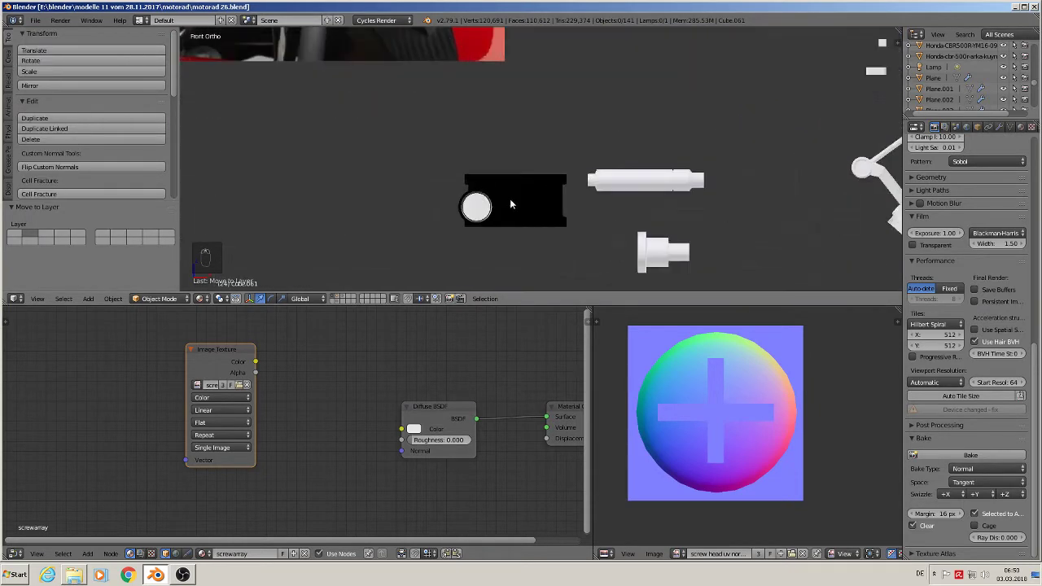
{"action": "right_click", "coordinate": [509, 198]}
{"action": "middle_click_drag", "start_coordinate": [510, 198], "coordinate": [530, 175]}
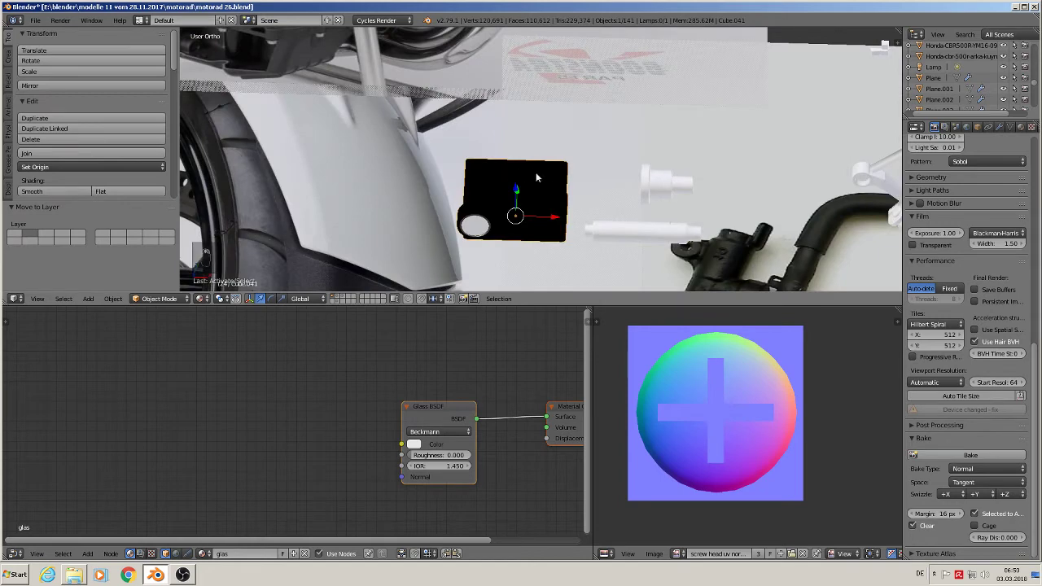
Examine the reservoir's lid lettering, screws and round window in the handlebar reference photo.
{"action": "scroll", "coordinate": [501, 181], "scroll_direction": "down", "scroll_amount": 5}
{"action": "scroll", "coordinate": [492, 114], "scroll_direction": "down", "scroll_amount": 2}
{"action": "scroll", "coordinate": [484, 49], "scroll_direction": "up", "scroll_amount": 2}
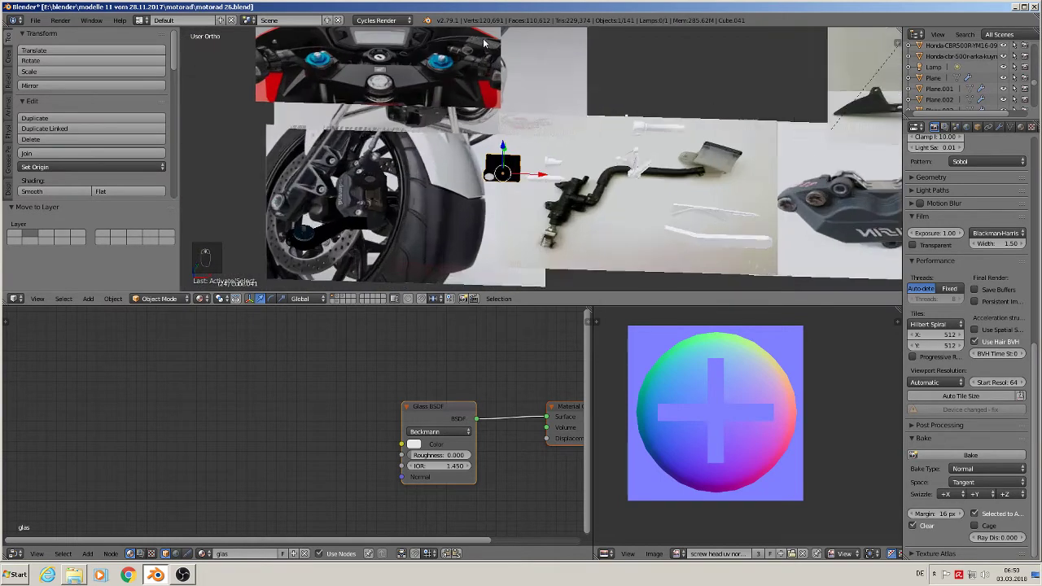
{"action": "scroll", "coordinate": [485, 43], "scroll_direction": "up", "scroll_amount": 6}
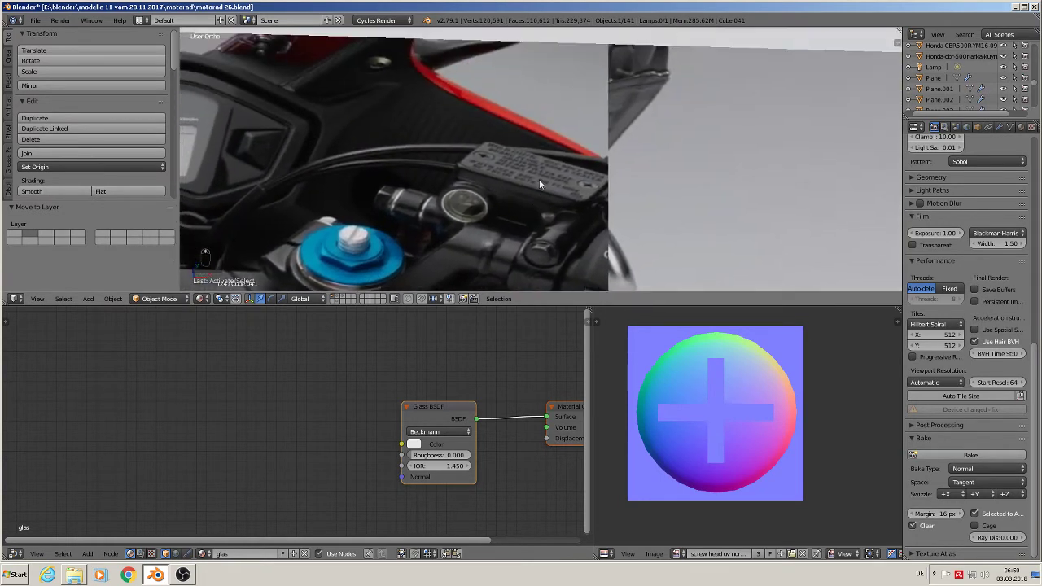
{"action": "scroll", "coordinate": [539, 184], "scroll_direction": "up", "scroll_amount": 1}
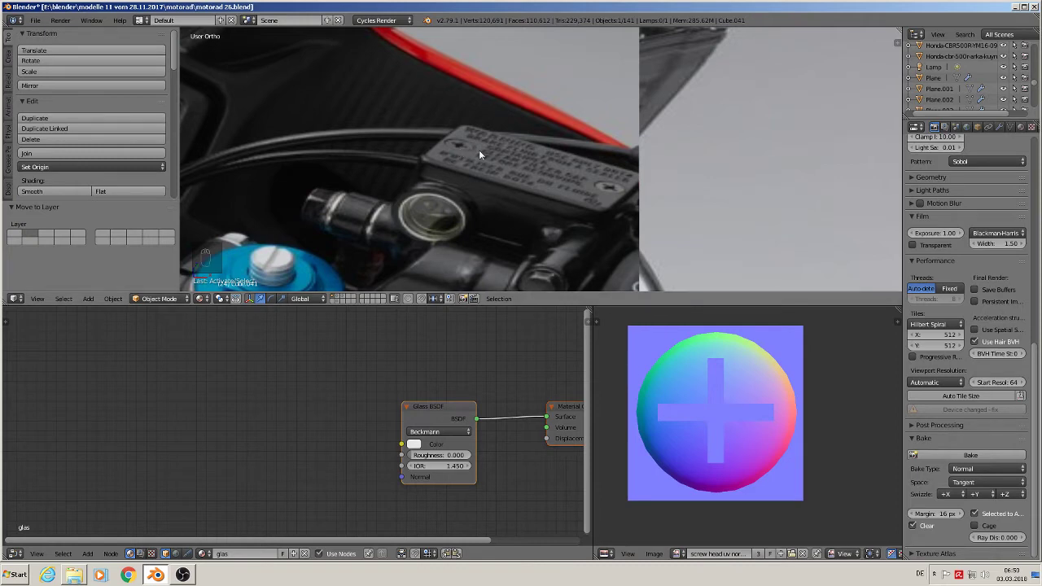
{"action": "scroll", "coordinate": [568, 246], "scroll_direction": "down", "scroll_amount": 5}
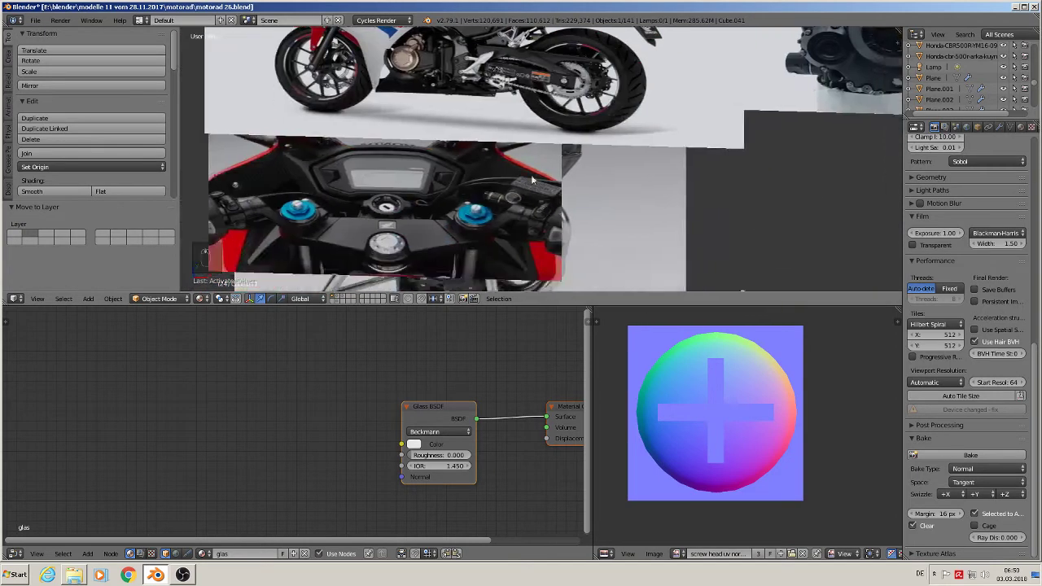
{"action": "scroll", "coordinate": [468, 278], "scroll_direction": "up", "scroll_amount": 5}
{"action": "scroll", "coordinate": [468, 279], "scroll_direction": "up", "scroll_amount": 4}
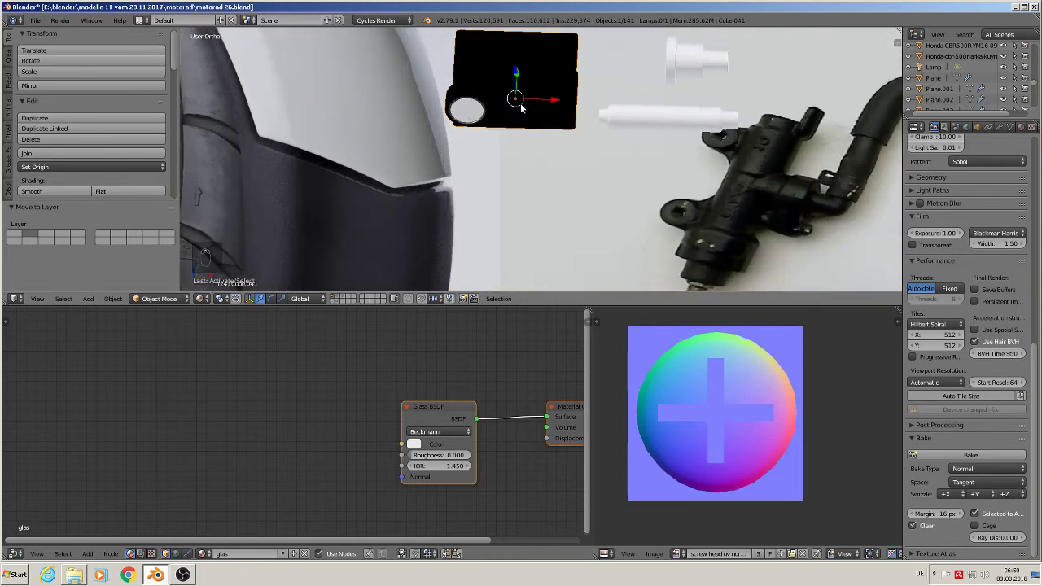
Make the reservoir's "black little glossy" material a single-user copy.
{"action": "key", "text": "KP_7"}
{"action": "scroll", "coordinate": [534, 92], "scroll_direction": "up", "scroll_amount": 1}
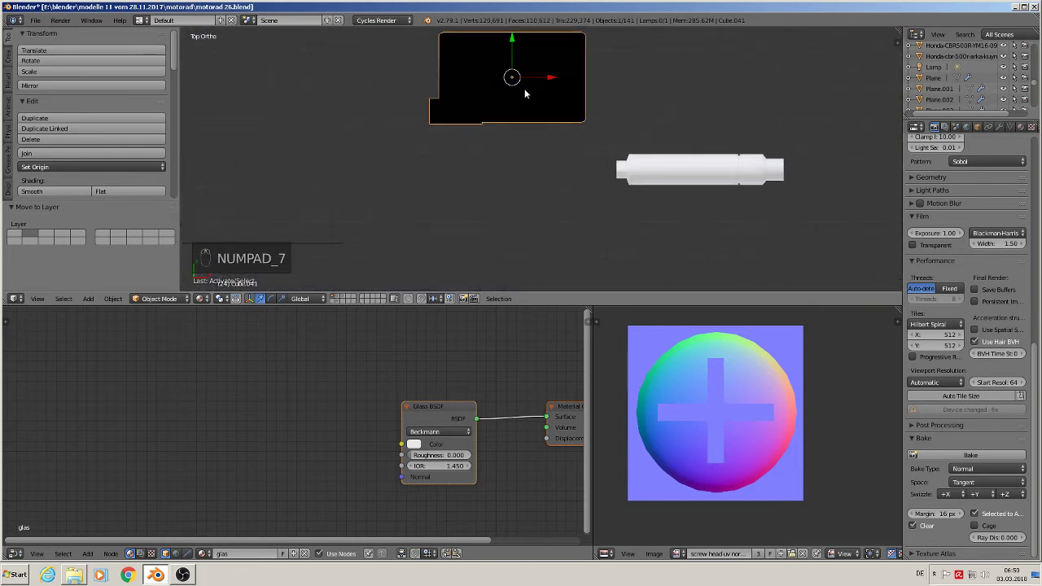
{"action": "middle_click_drag", "start_coordinate": [525, 88], "coordinate": [536, 161], "text": "shift"}
{"action": "scroll", "coordinate": [535, 158], "scroll_direction": "up", "scroll_amount": 2}
{"action": "key", "text": "Tab"}
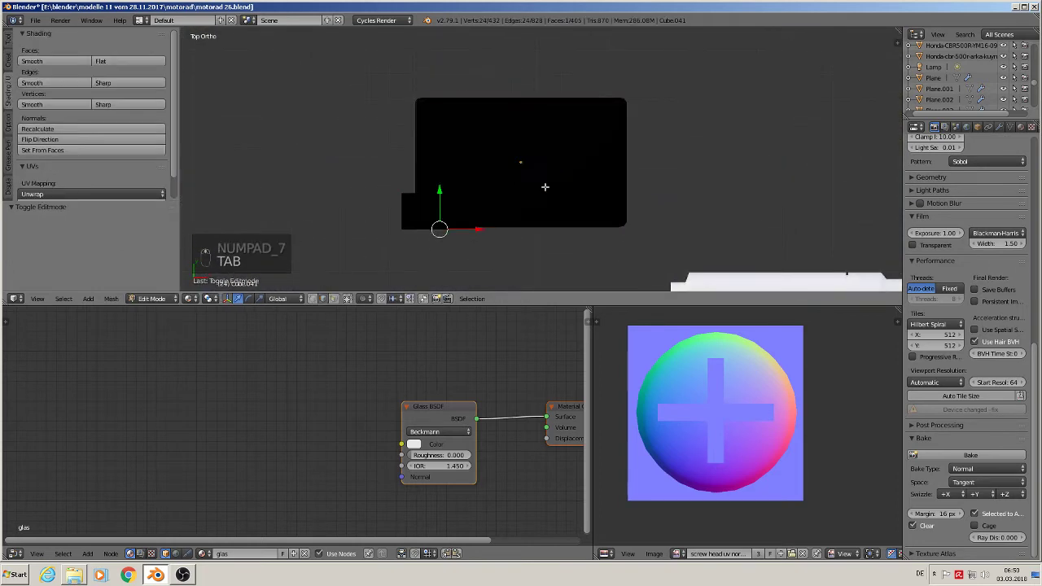
{"action": "left_click", "coordinate": [1020, 127]}
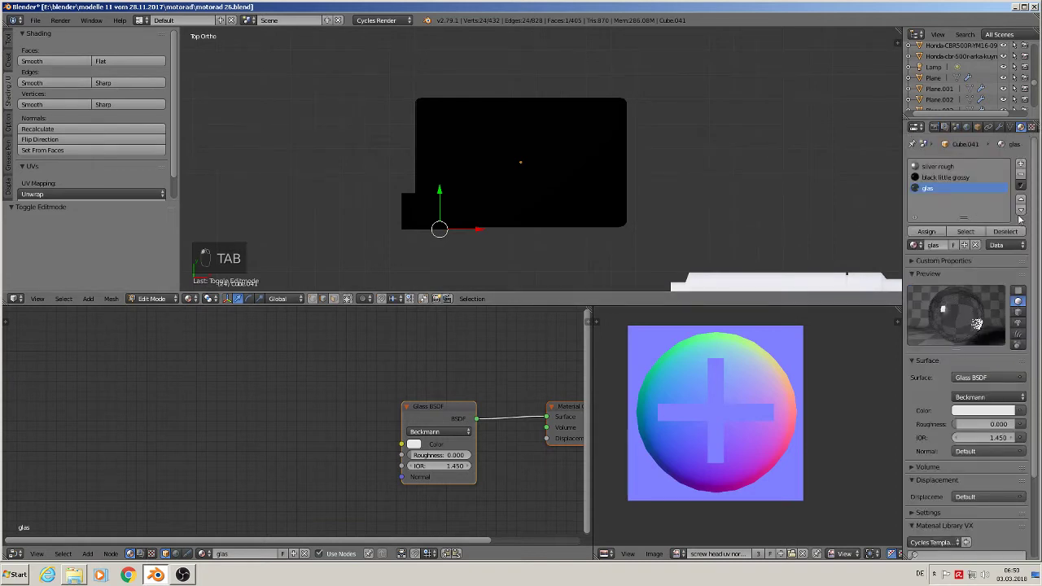
{"action": "left_click", "coordinate": [942, 179]}
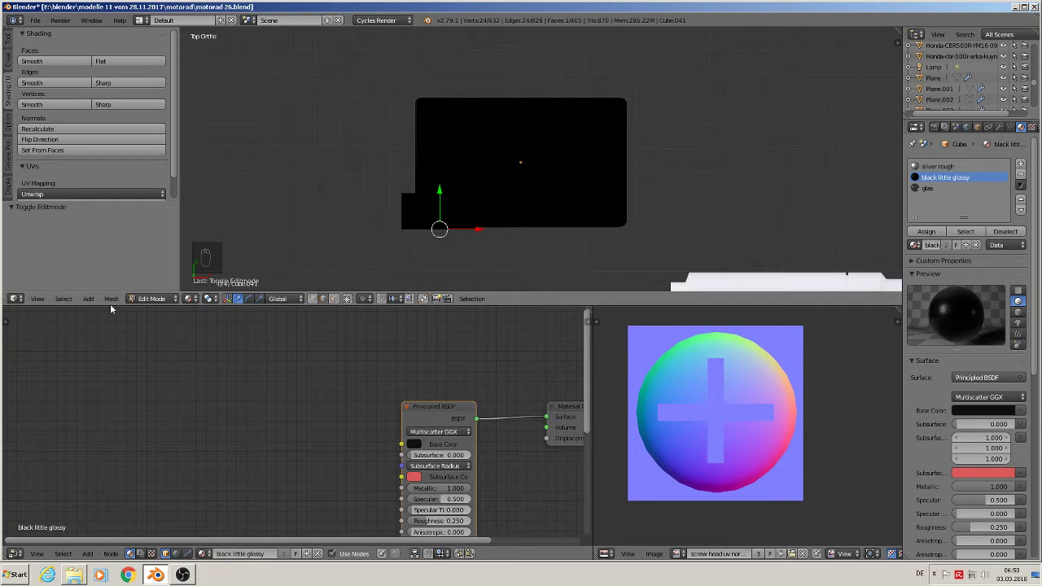
{"action": "key", "text": "Tab"}
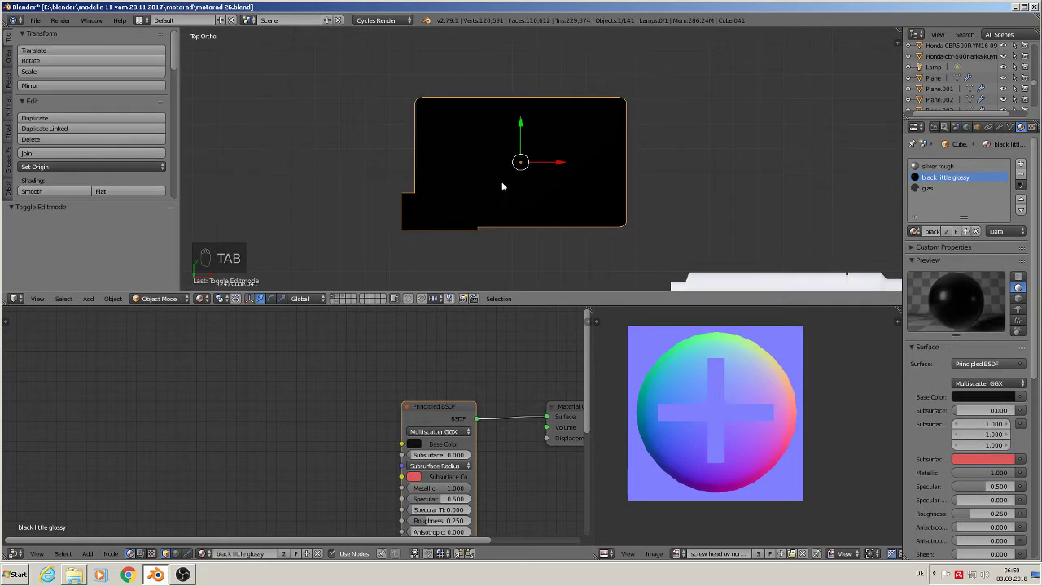
{"action": "left_click", "coordinate": [945, 231]}
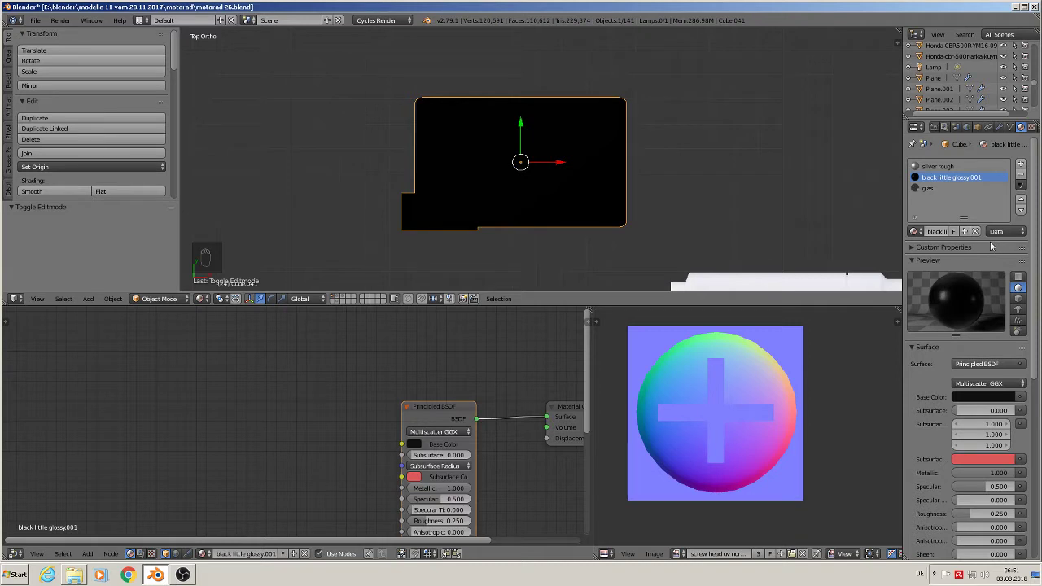
Add a fourth material slot to the reservoir and put the original "black little glossy" material in it.
{"action": "left_click", "coordinate": [1021, 164]}
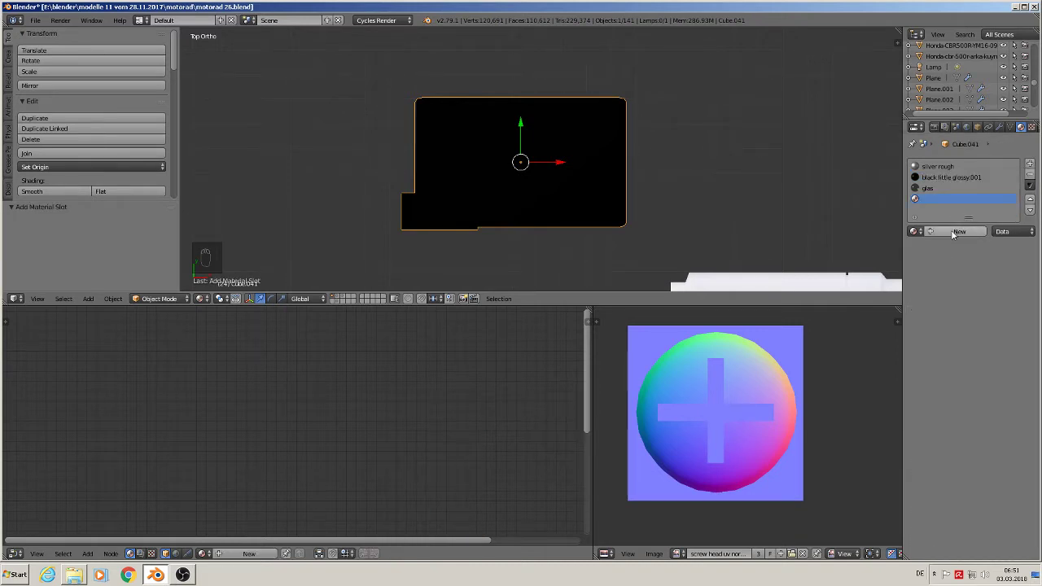
{"action": "left_click", "coordinate": [914, 231]}
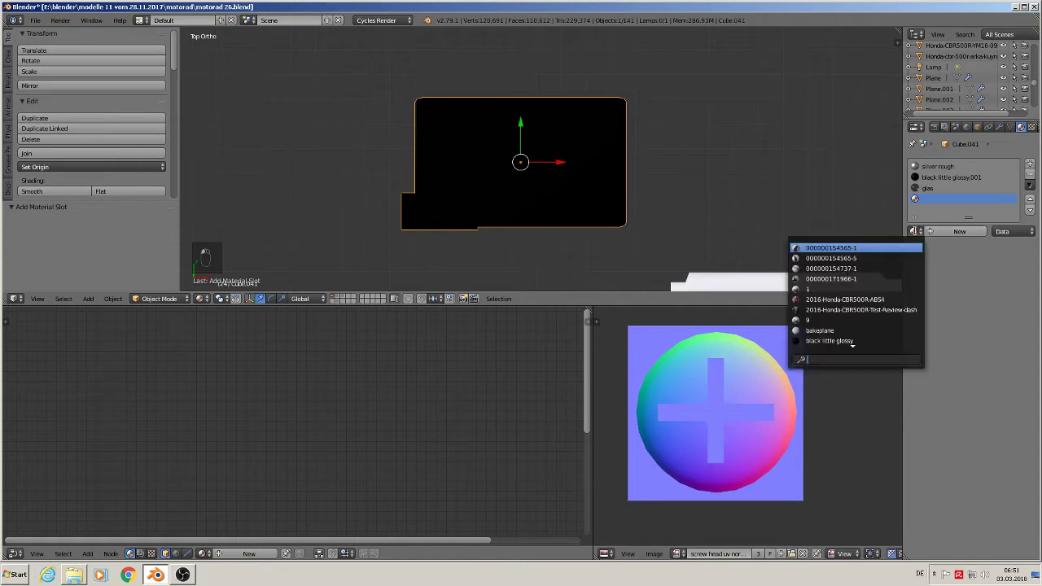
{"action": "left_click", "coordinate": [847, 340]}
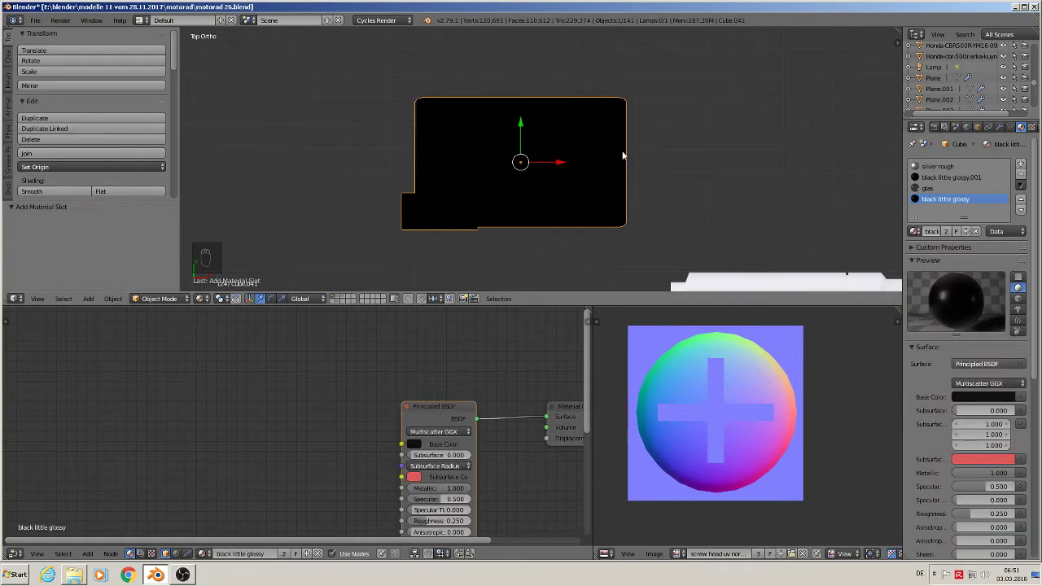
Assign the "black little glossy" material to all of the reservoir's faces in Edit Mode.
{"action": "key", "text": "Tab"}
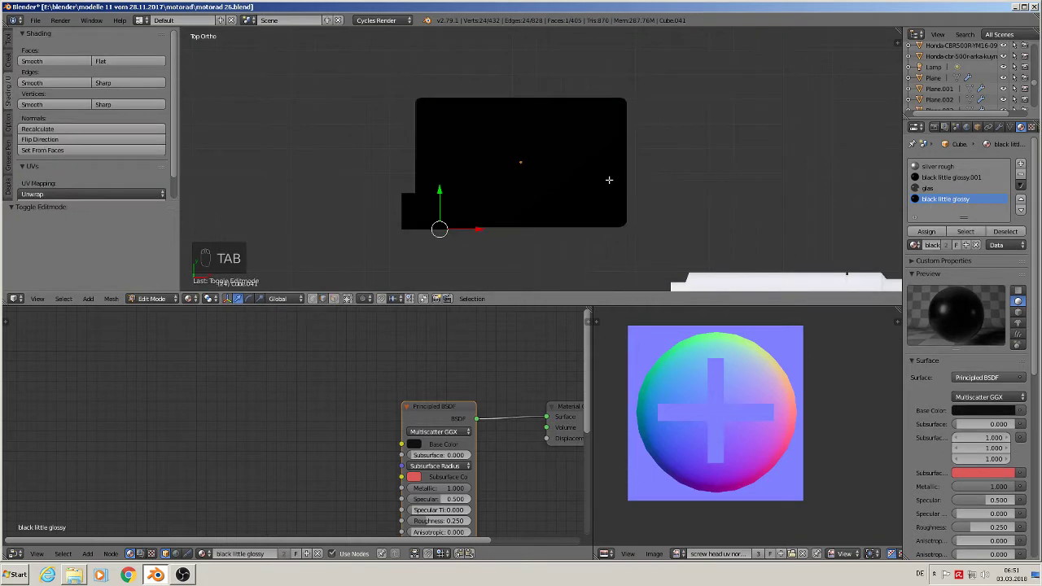
{"action": "key", "text": "a"}
{"action": "key", "text": "a"}
{"action": "key", "text": "a"}
{"action": "key", "text": "a"}
{"action": "middle_click_drag", "start_coordinate": [593, 253], "coordinate": [582, 177]}
{"action": "left_click", "coordinate": [920, 233]}
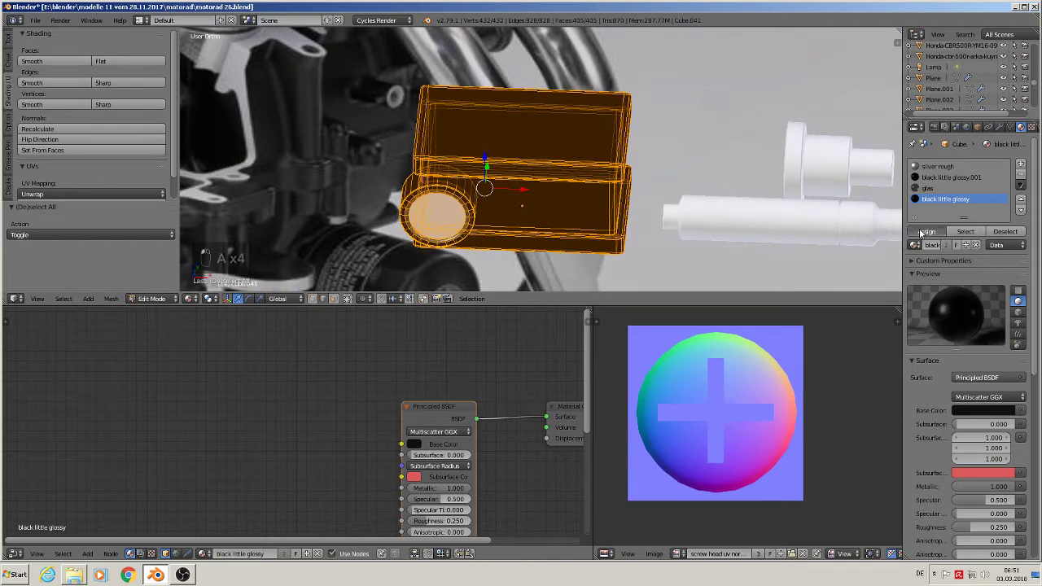
Assign the "silver rough" material to the ring of faces around the reservoir's round window.
{"action": "scroll", "coordinate": [442, 212], "scroll_direction": "up", "scroll_amount": 5}
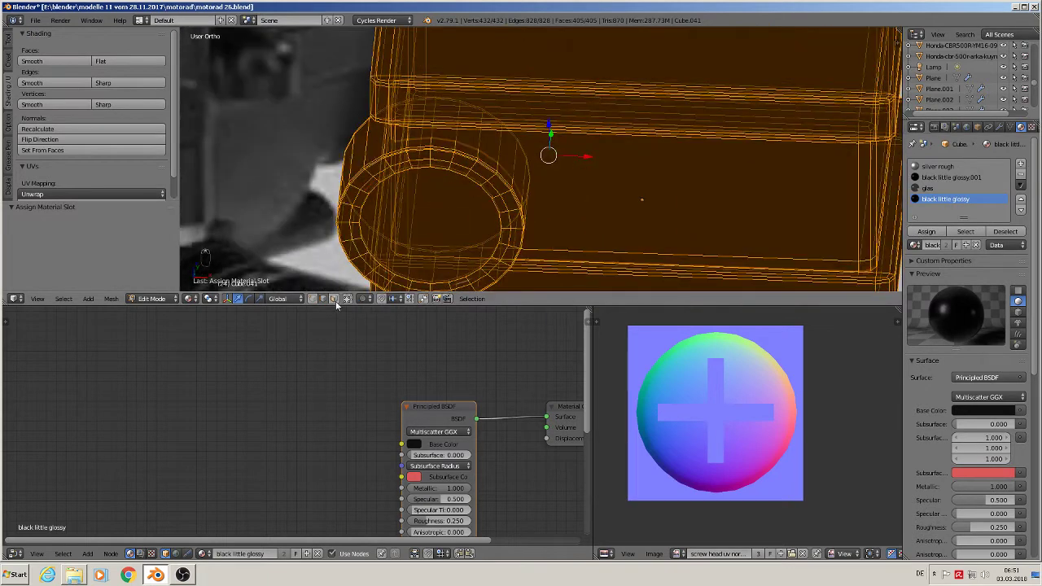
{"action": "left_click", "coordinate": [334, 299]}
{"action": "right_click", "coordinate": [453, 168], "text": "alt"}
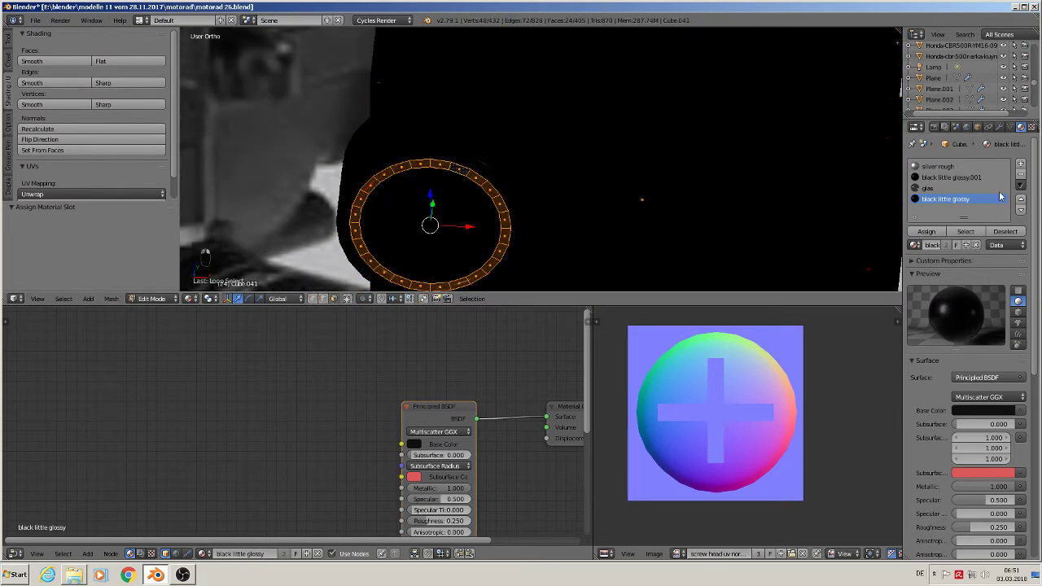
{"action": "left_click", "coordinate": [938, 166]}
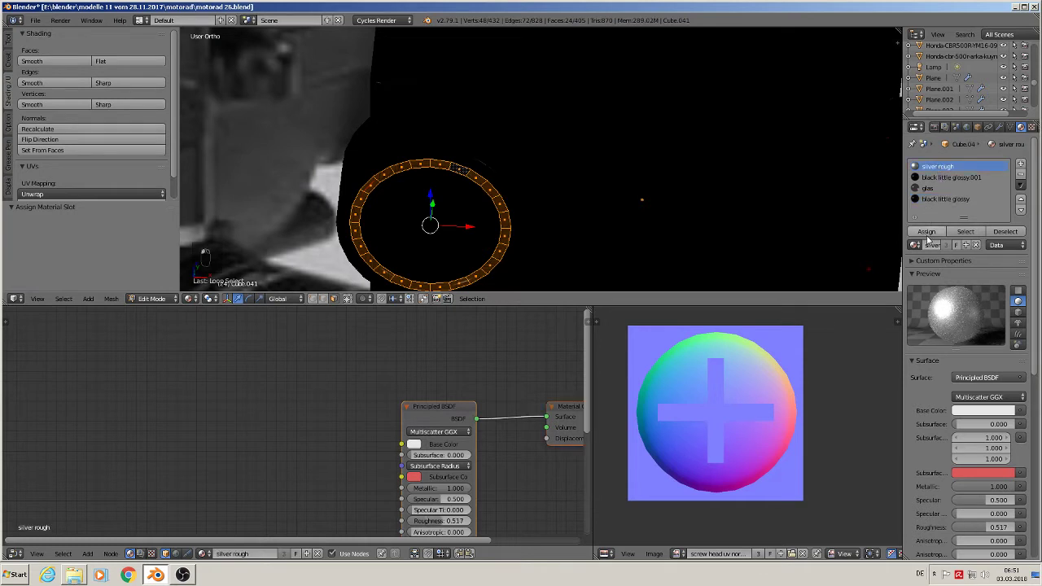
{"action": "left_click", "coordinate": [926, 232]}
Assign the "glas" material to both faces of the reservoir's round window and leave Edit Mode.
{"action": "right_click", "coordinate": [430, 228]}
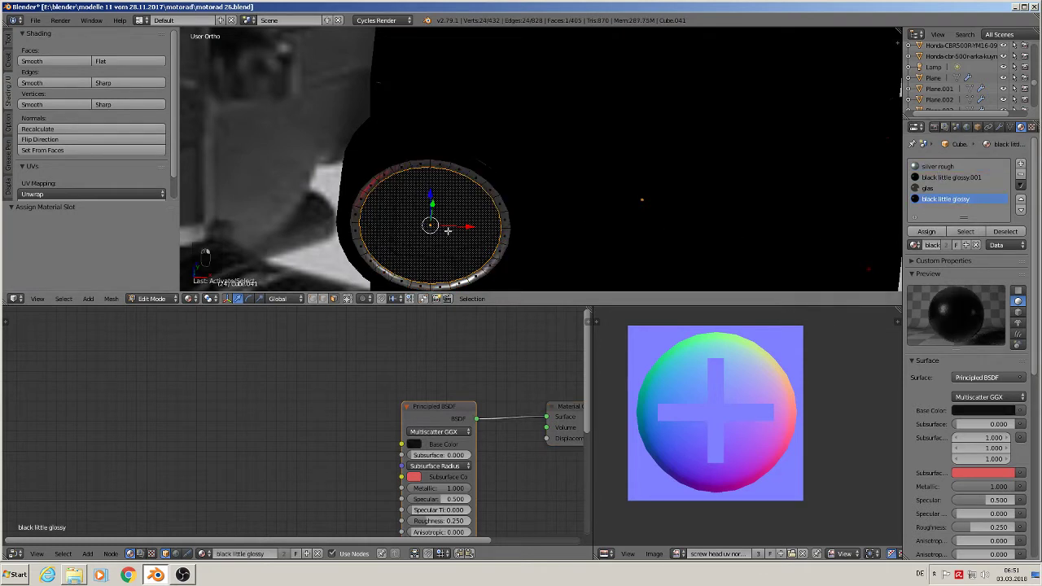
{"action": "right_click", "coordinate": [431, 210], "text": "shift"}
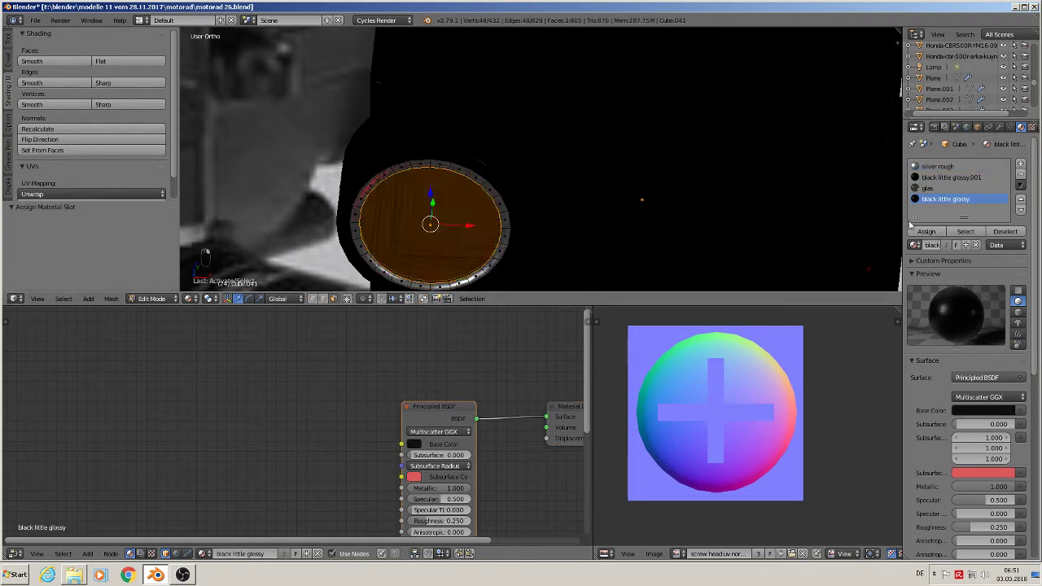
{"action": "left_click", "coordinate": [933, 188]}
{"action": "left_click", "coordinate": [927, 231]}
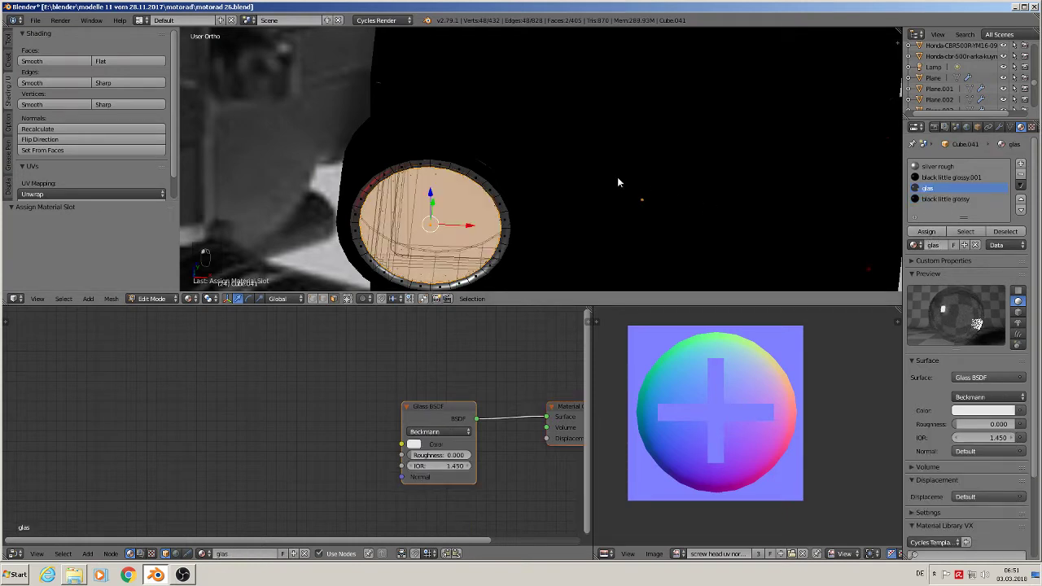
{"action": "key", "text": "Tab"}
{"action": "scroll", "coordinate": [620, 195], "scroll_direction": "down", "scroll_amount": 3}
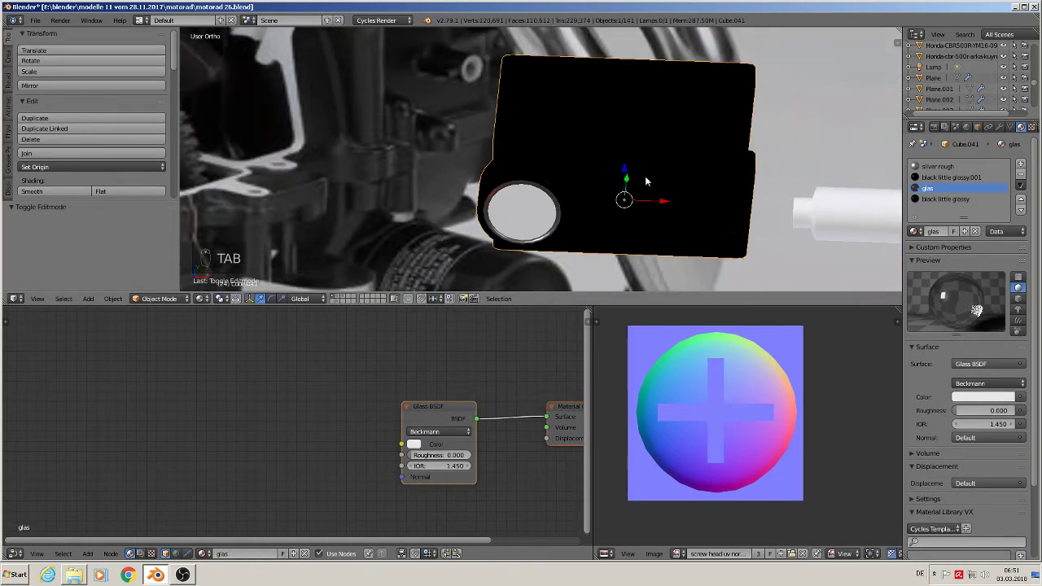
Limit selection to visible geometry in Edit Mode and select the reservoir's large top face.
{"action": "key", "text": "KP_7"}
{"action": "right_click", "coordinate": [574, 138]}
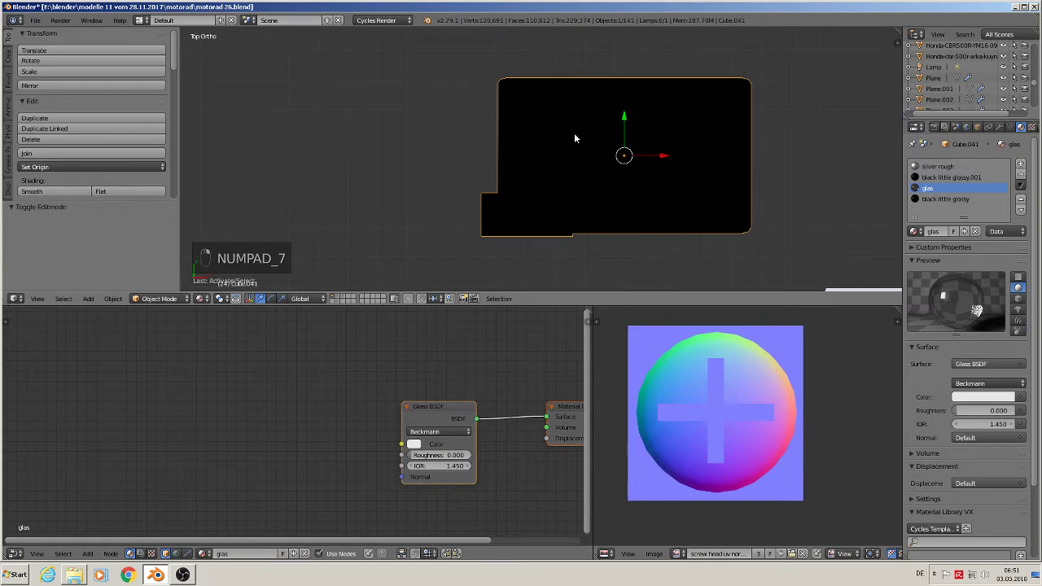
{"action": "key", "text": "Tab"}
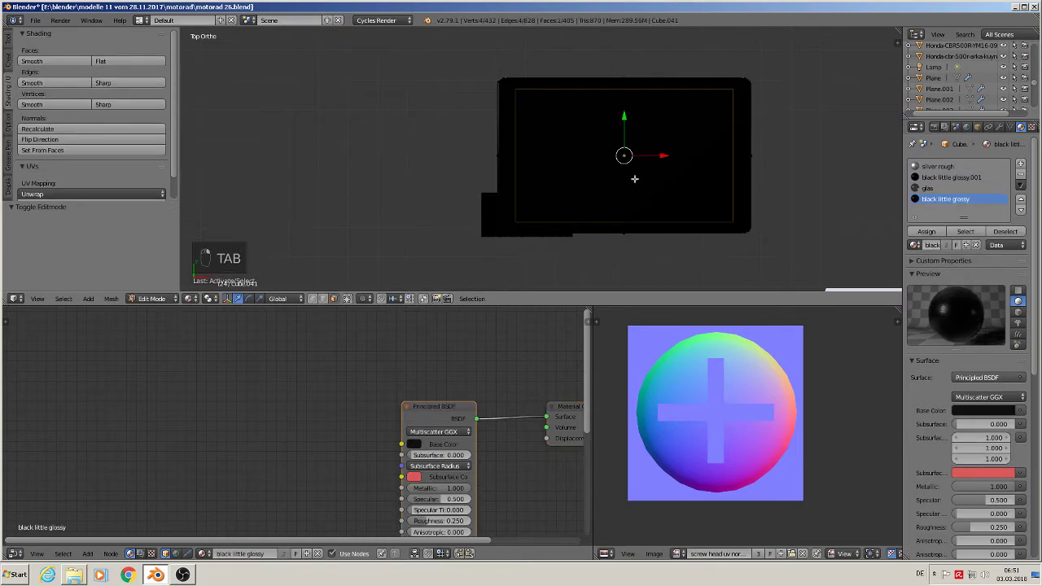
{"action": "middle_click_drag", "start_coordinate": [631, 182], "coordinate": [624, 239]}
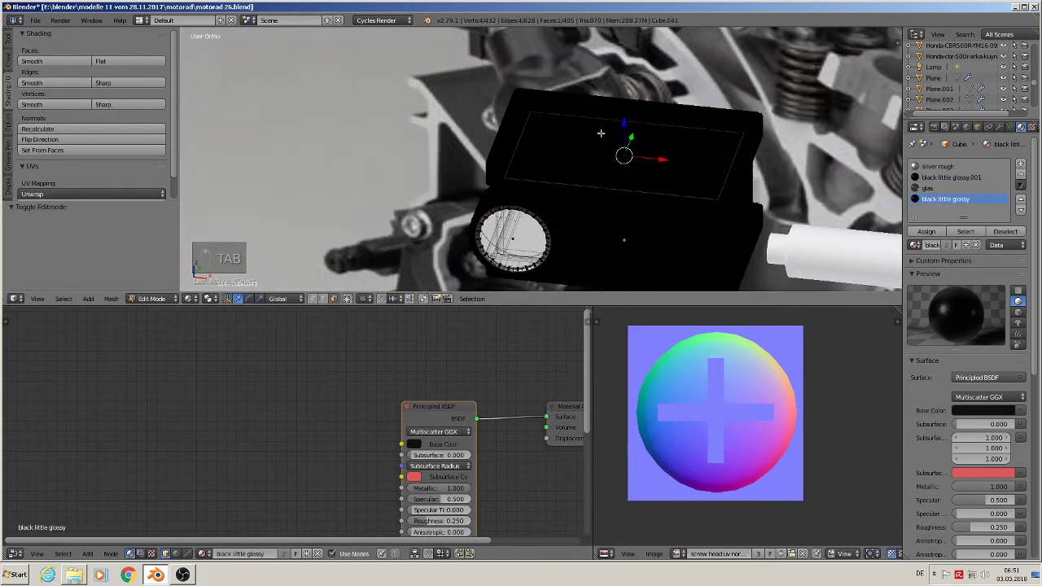
{"action": "scroll", "coordinate": [366, 309], "scroll_direction": "up", "scroll_amount": 1}
{"action": "middle_click_drag", "start_coordinate": [558, 243], "coordinate": [410, 229], "text": "shift"}
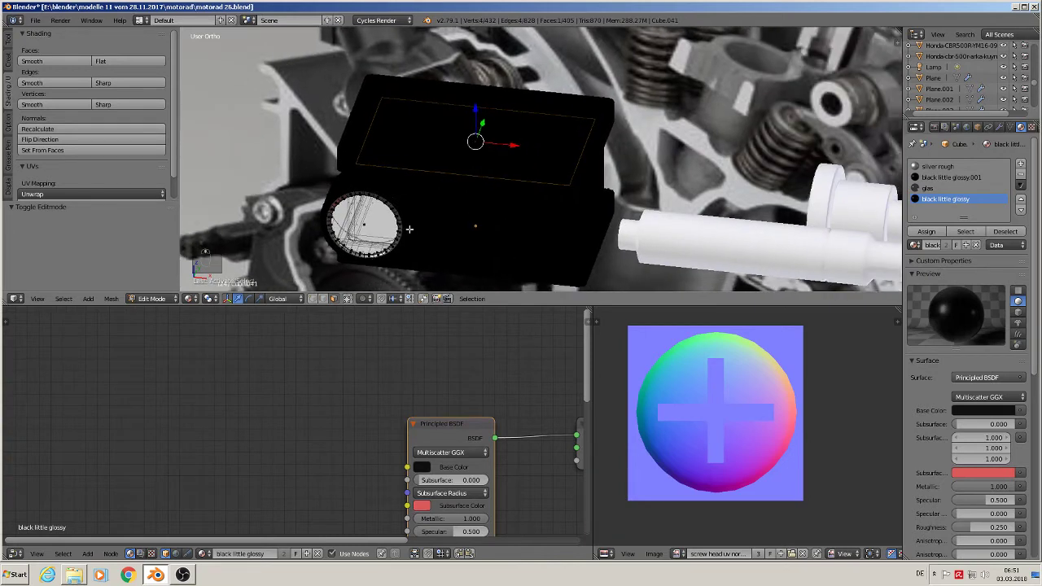
{"action": "left_click", "coordinate": [348, 299]}
{"action": "right_click", "coordinate": [476, 126]}
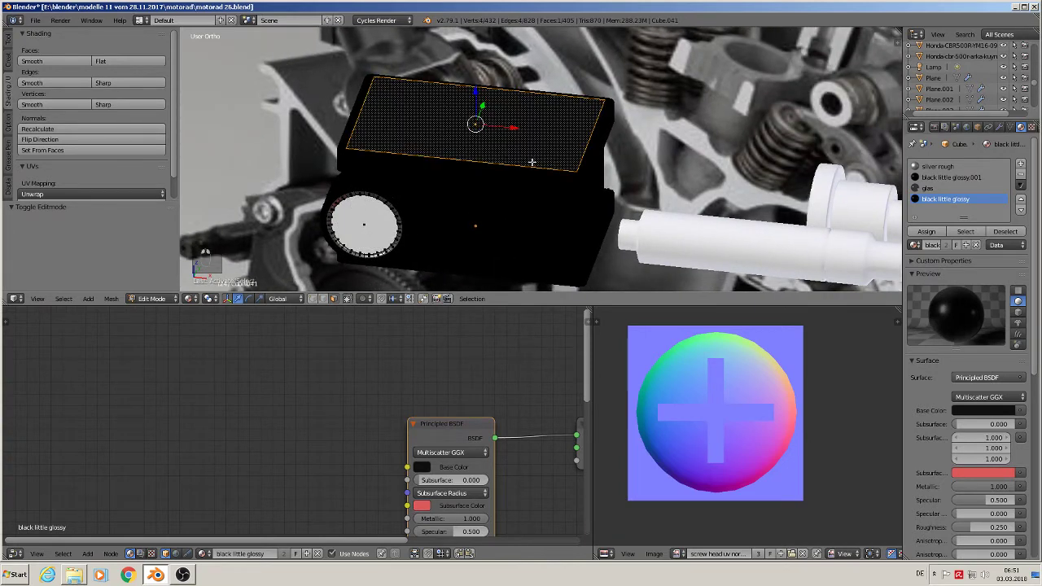
{"action": "key", "text": "KP_7"}
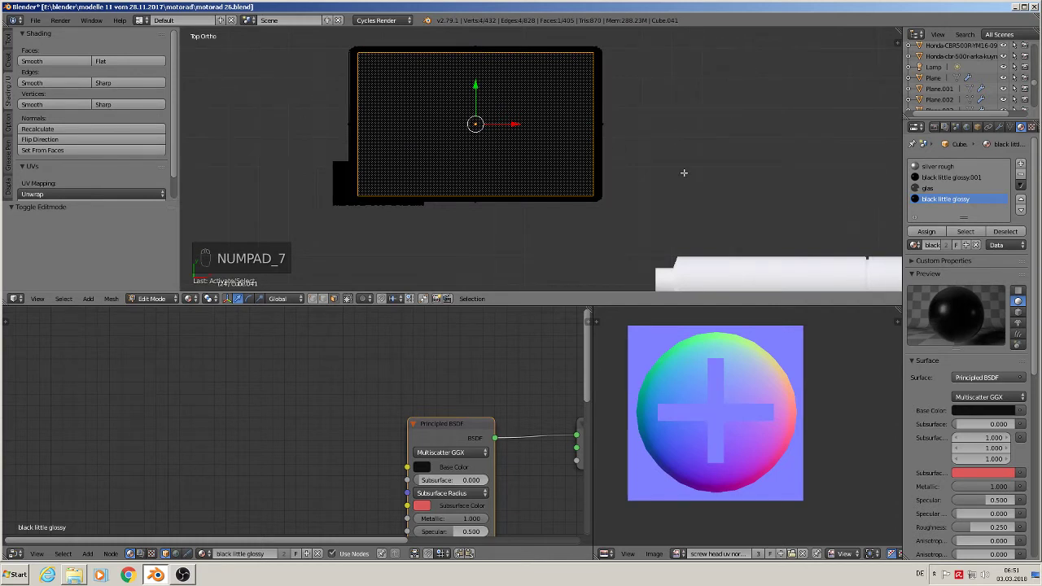
{"action": "middle_click_drag", "start_coordinate": [683, 173], "coordinate": [589, 191], "text": "shift"}
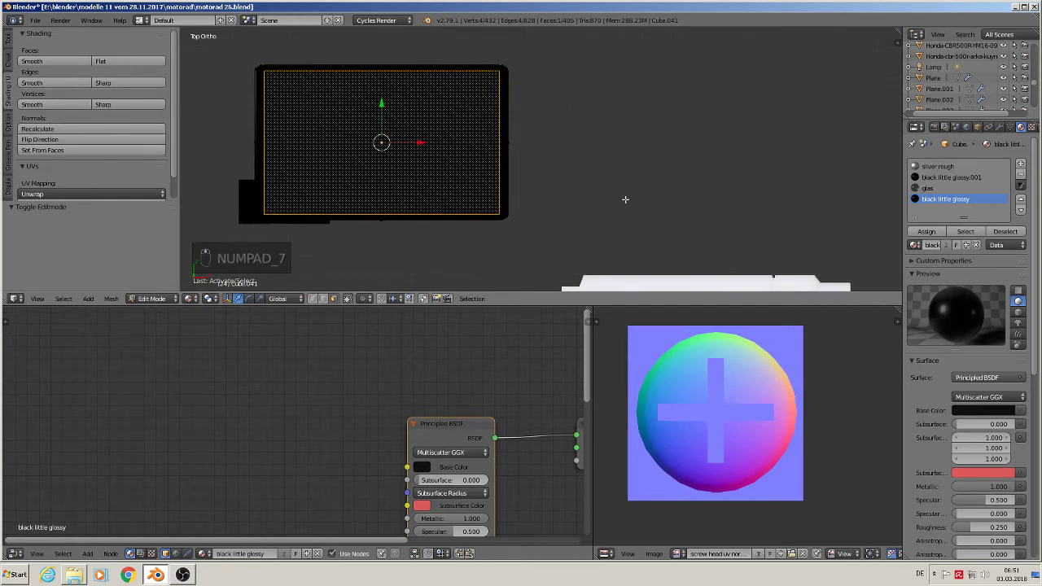
Rename the "black little glossy.001" material as "black little glos with normal svcrew" and assign it to the selected top face.
{"action": "left_click", "coordinate": [963, 178]}
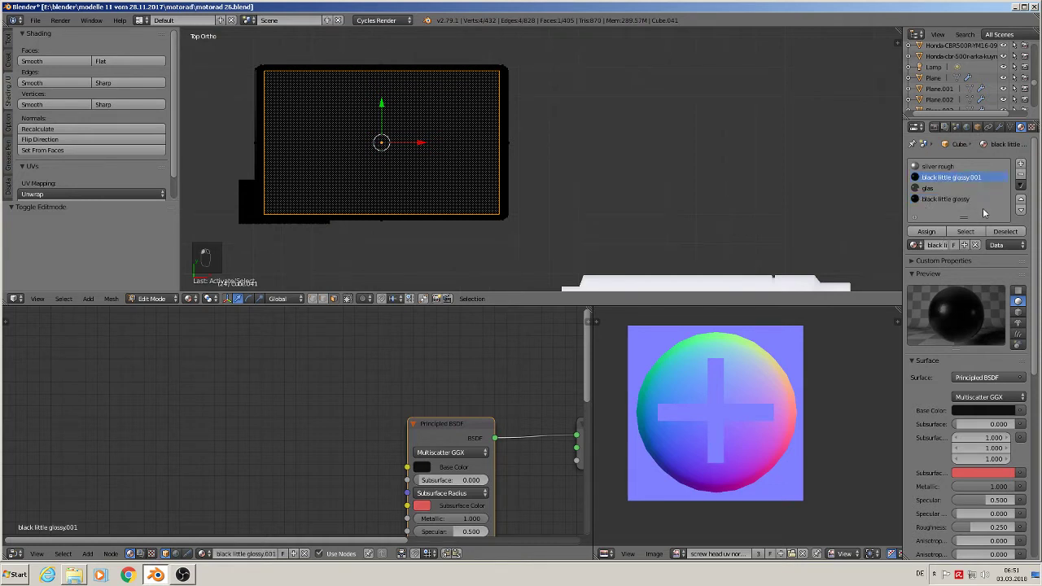
{"action": "left_click", "coordinate": [937, 243]}
{"action": "key", "text": "ctrl+a"}
{"action": "key", "text": "BackSpace"}
{"action": "key", "text": "BackSpace"}
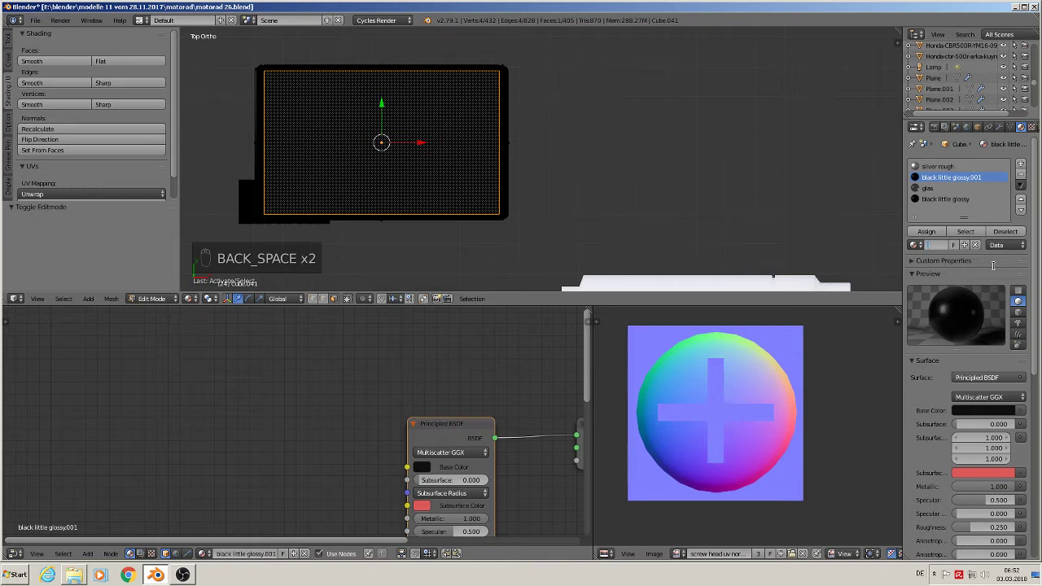
{"action": "type", "text": "with"}
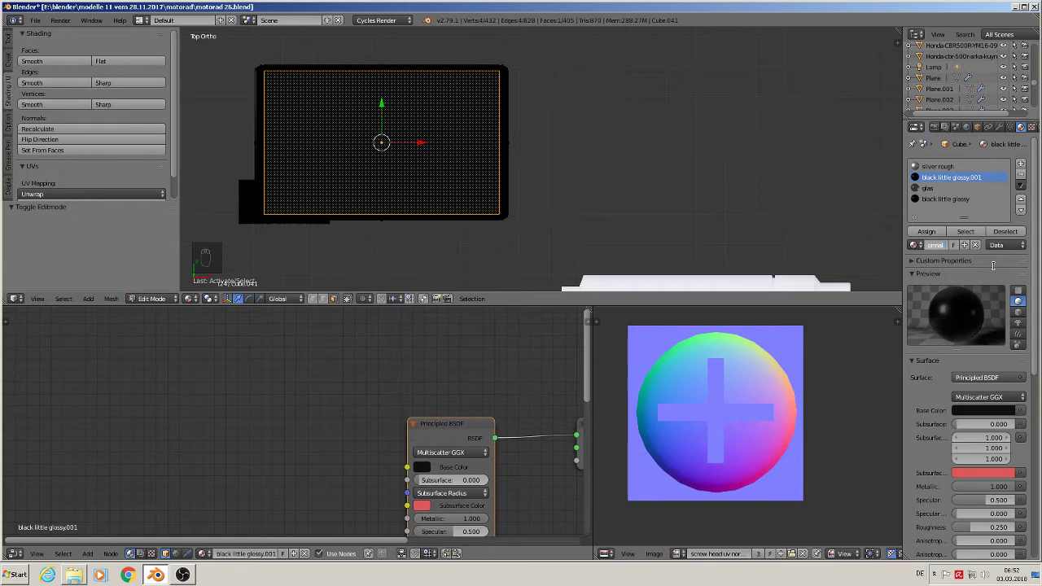
{"action": "type", "text": " normal svcrew"}
{"action": "key", "text": "Return"}
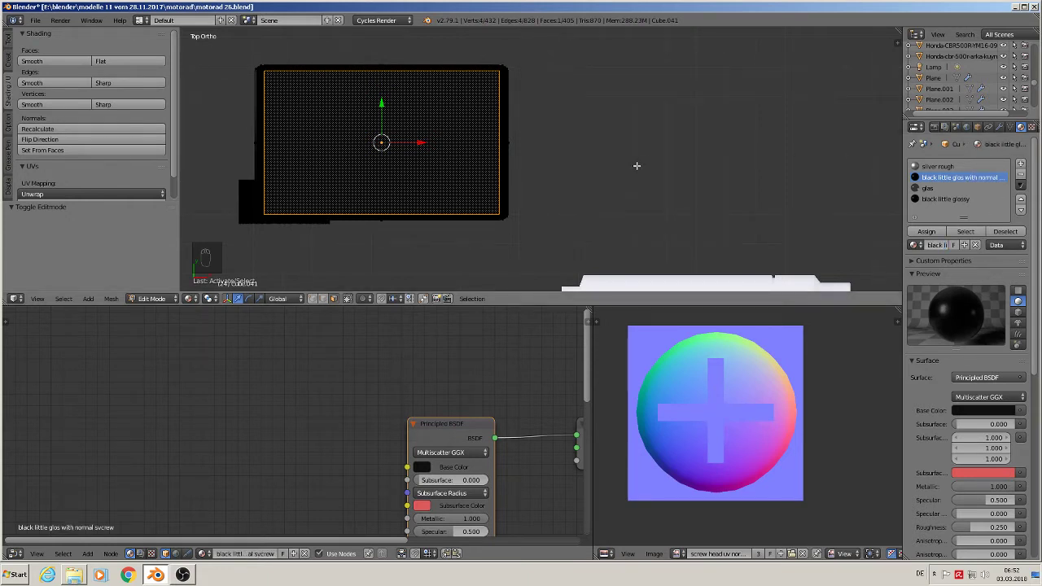
{"action": "left_click", "coordinate": [927, 232]}
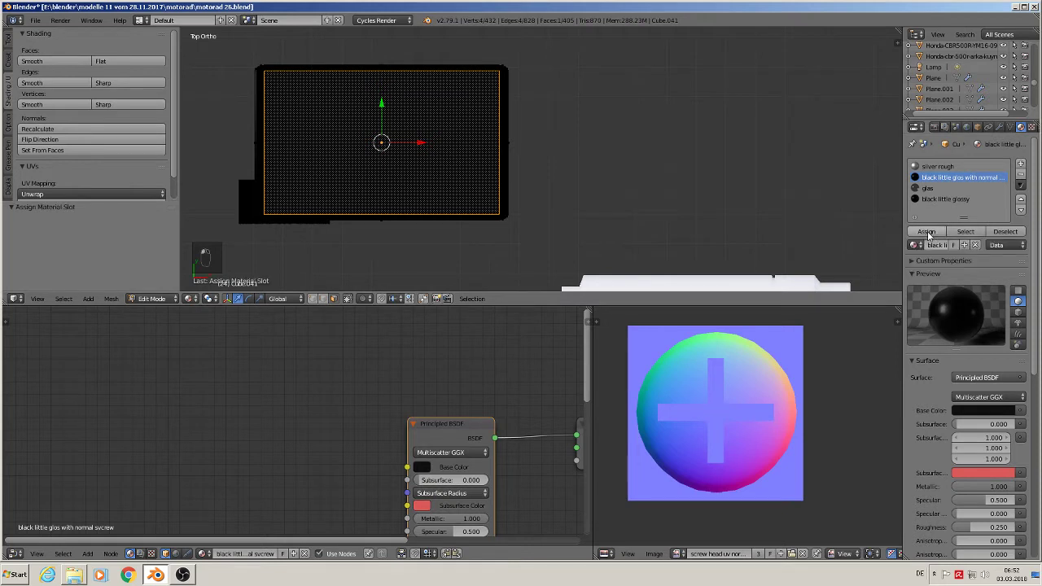
Look through the reservoir's material slots and their nodes, returning to "black little glos with normal svcrew".
{"action": "scroll", "coordinate": [503, 479], "scroll_direction": "down", "scroll_amount": 1}
{"action": "scroll", "coordinate": [502, 476], "scroll_direction": "down", "scroll_amount": 3}
{"action": "middle_click_drag", "start_coordinate": [399, 479], "coordinate": [482, 371]}
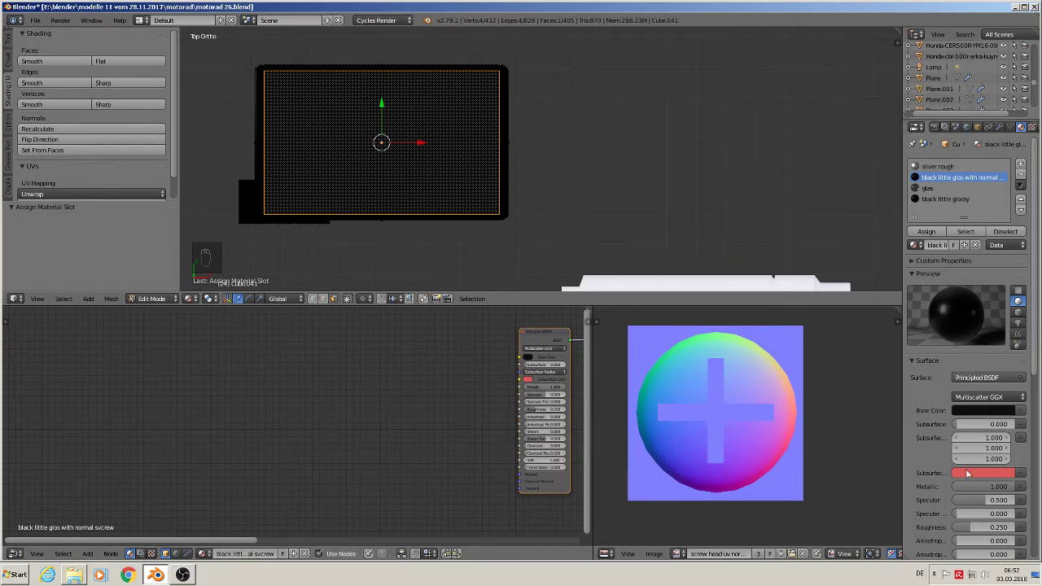
{"action": "left_click", "coordinate": [948, 198]}
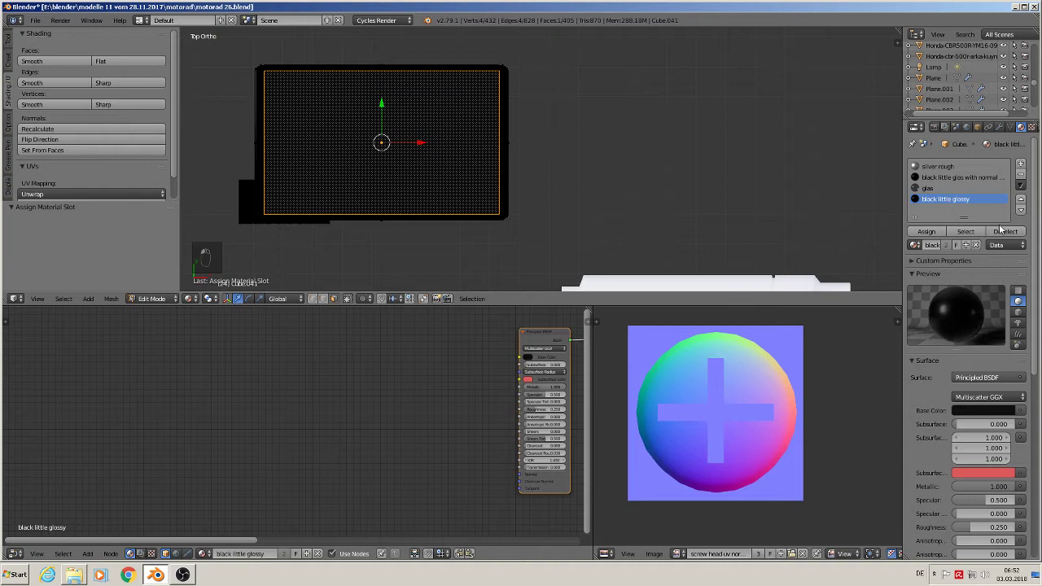
{"action": "left_click", "coordinate": [941, 188]}
{"action": "left_click", "coordinate": [941, 176]}
{"action": "left_click", "coordinate": [936, 166]}
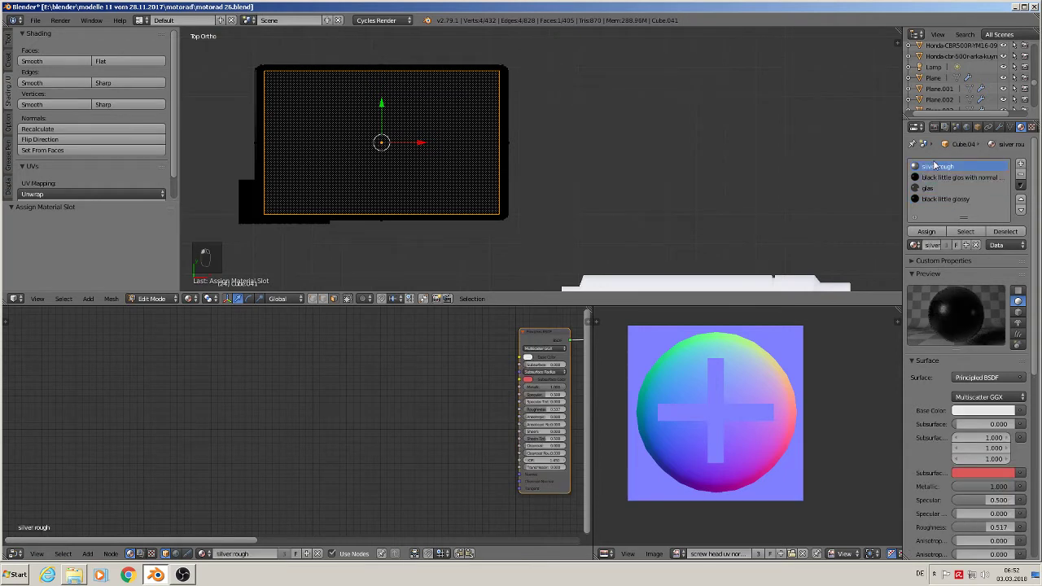
{"action": "left_click", "coordinate": [964, 178]}
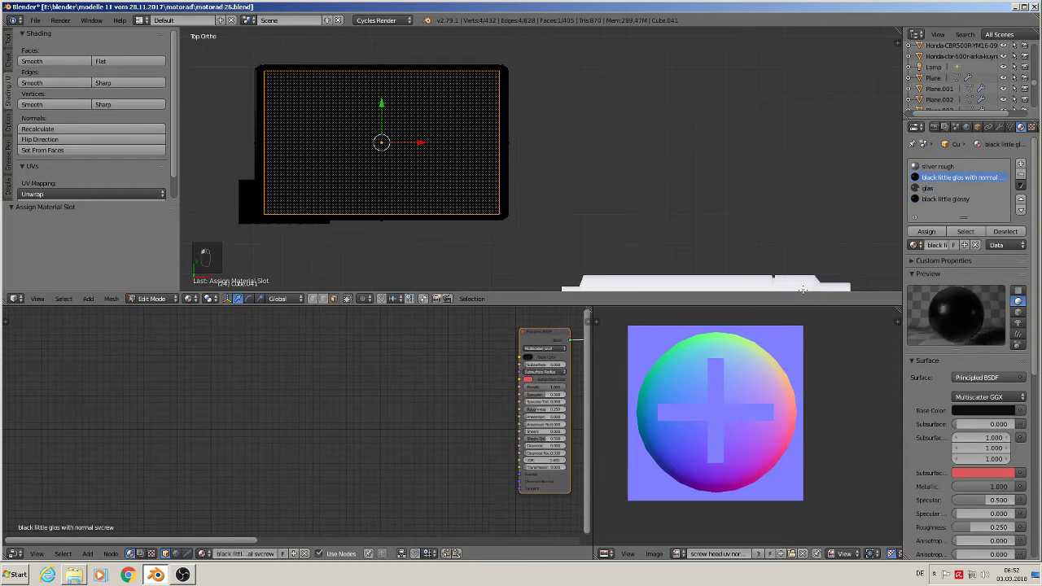
Add a Texture Coordinate node and a Mapping node to the "black little glos with normal svcrew" material.
{"action": "left_click", "coordinate": [87, 553]}
{"action": "mouse_move", "coordinate": [108, 533]}
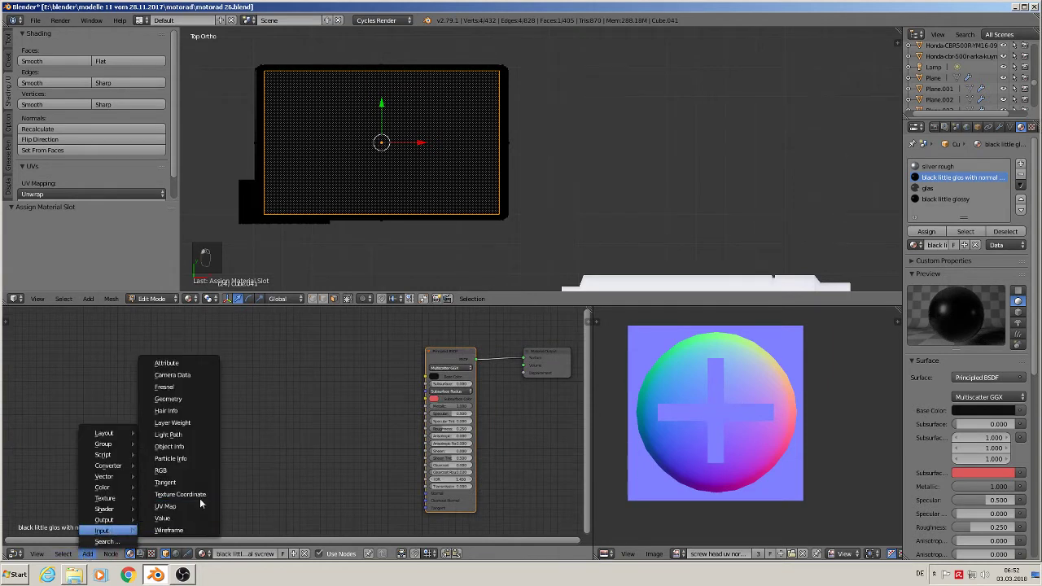
{"action": "left_click", "coordinate": [199, 496]}
{"action": "left_click", "coordinate": [140, 407]}
{"action": "left_click", "coordinate": [87, 554]}
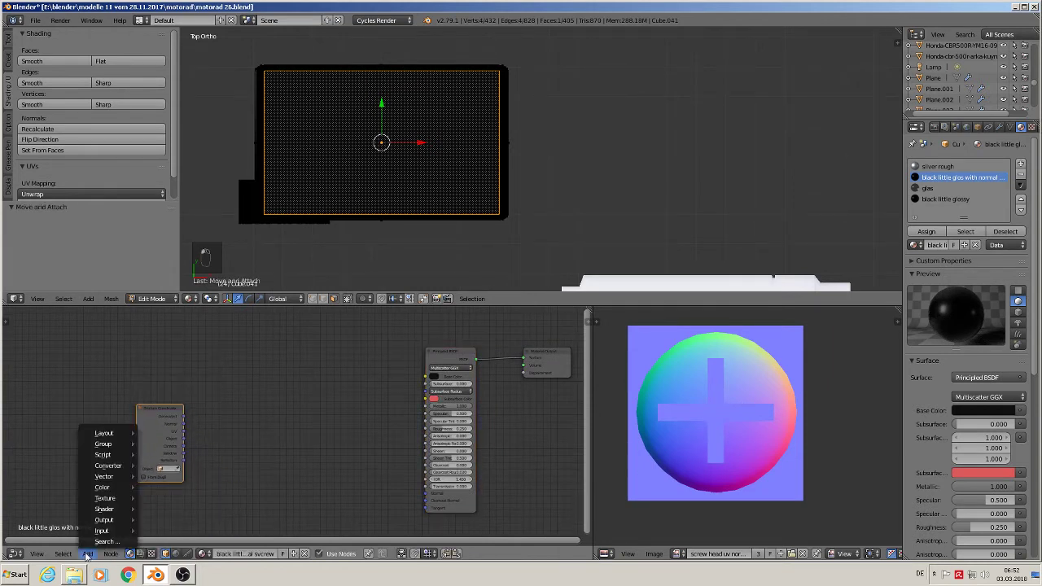
{"action": "mouse_move", "coordinate": [107, 477]}
{"action": "left_click", "coordinate": [178, 492]}
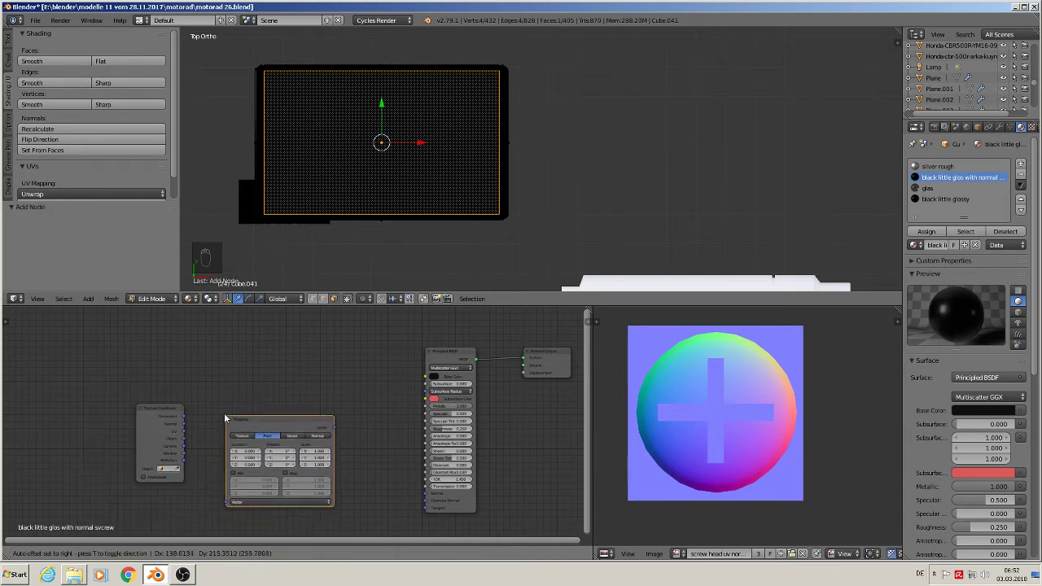
{"action": "left_click", "coordinate": [207, 411]}
Add an Image Texture node beside the Mapping node.
{"action": "left_click", "coordinate": [108, 553]}
{"action": "mouse_move", "coordinate": [87, 554]}
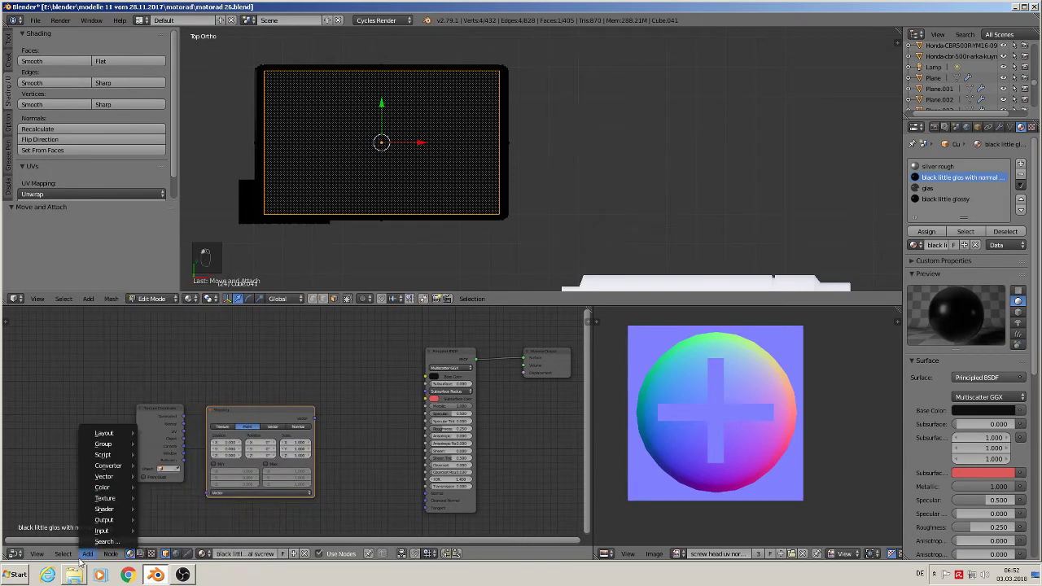
{"action": "mouse_move", "coordinate": [104, 497]}
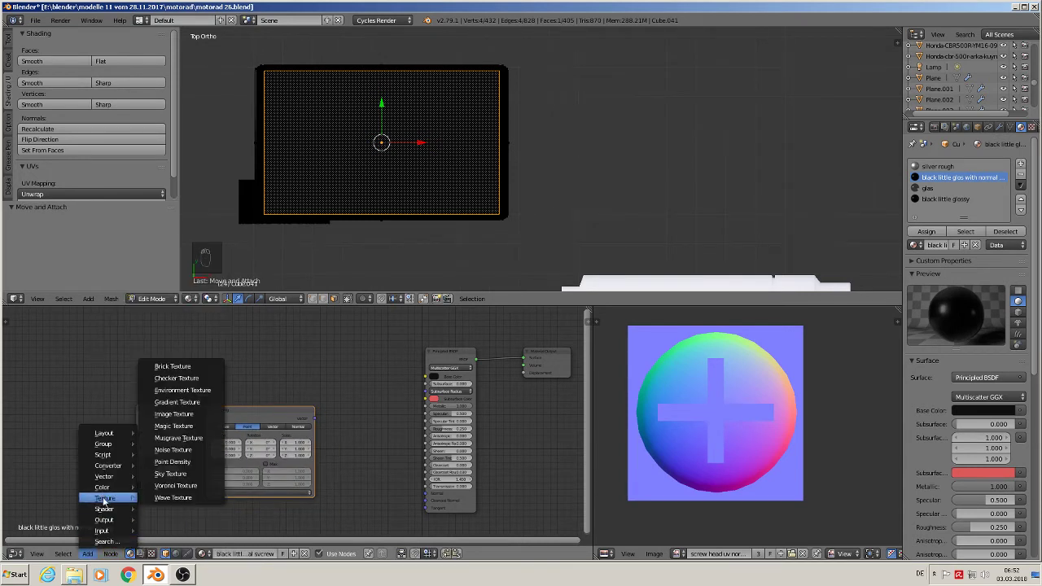
{"action": "left_click", "coordinate": [196, 413]}
{"action": "left_click", "coordinate": [350, 436]}
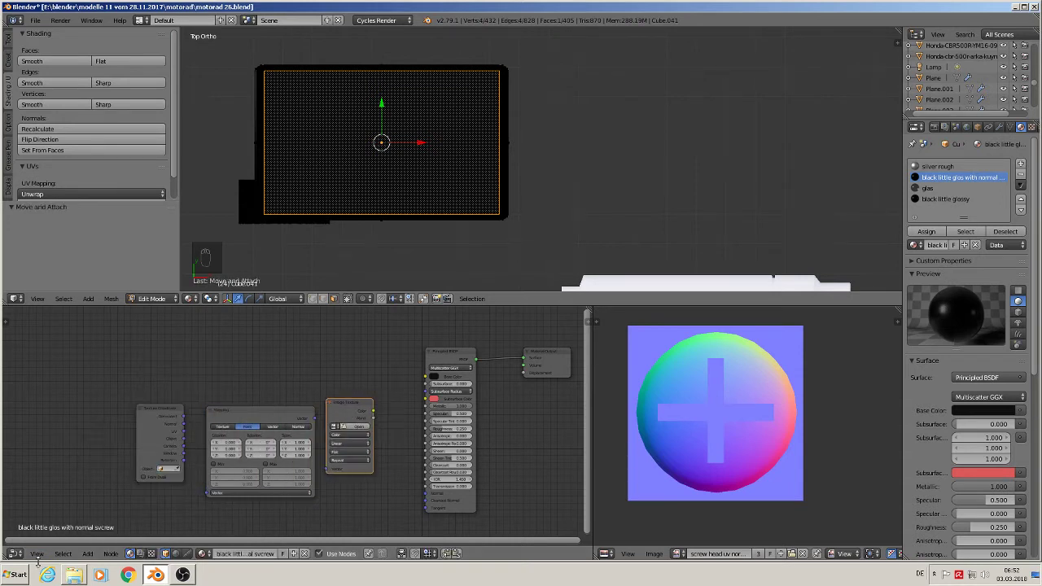
Add a Normal Map node between the Image Texture and Principled BSDF nodes, spacing the nodes apart.
{"action": "left_click", "coordinate": [87, 553]}
{"action": "mouse_move", "coordinate": [122, 479]}
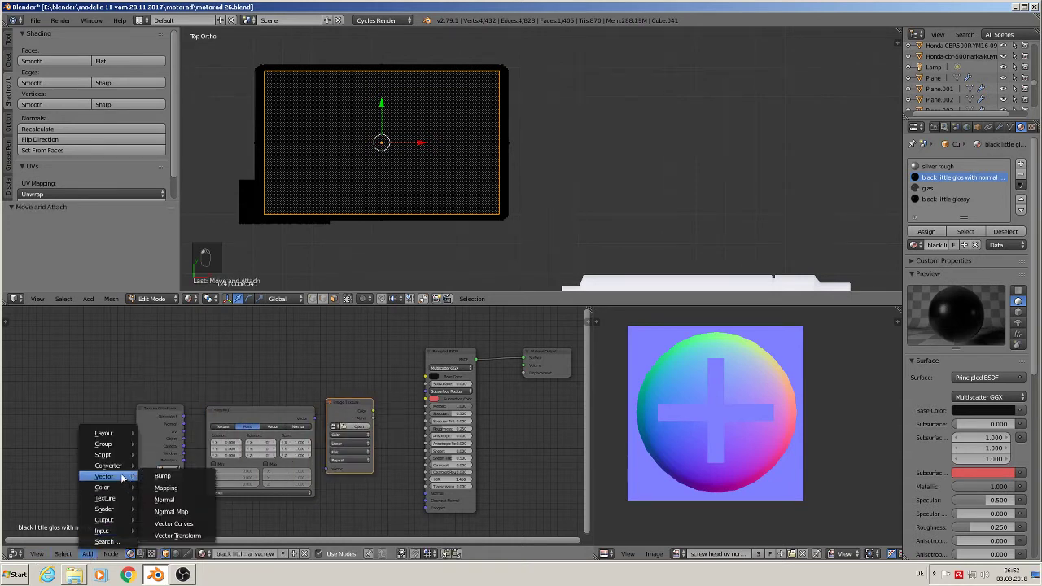
{"action": "left_click", "coordinate": [180, 512]}
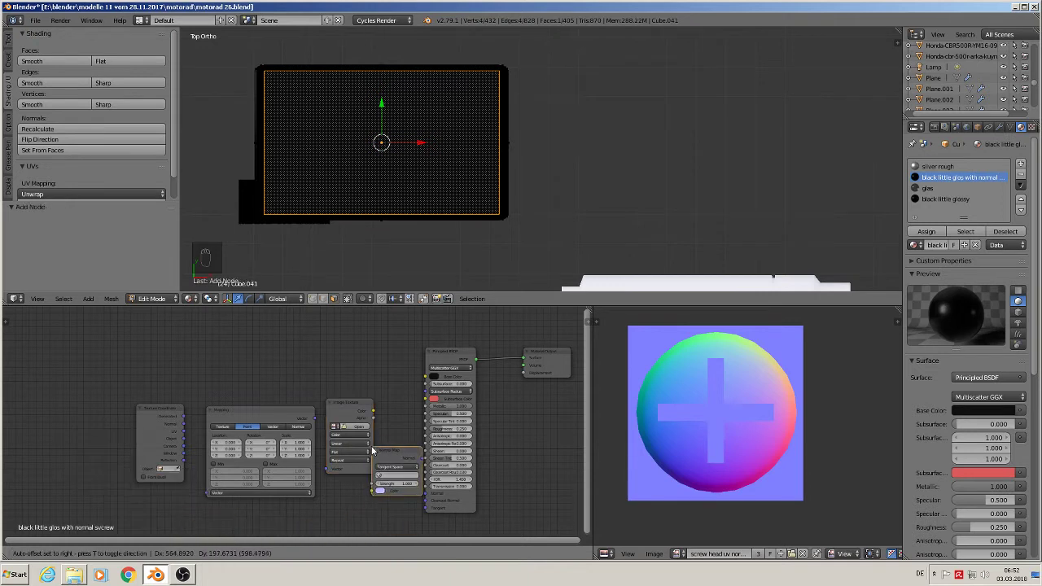
{"action": "left_click", "coordinate": [400, 470]}
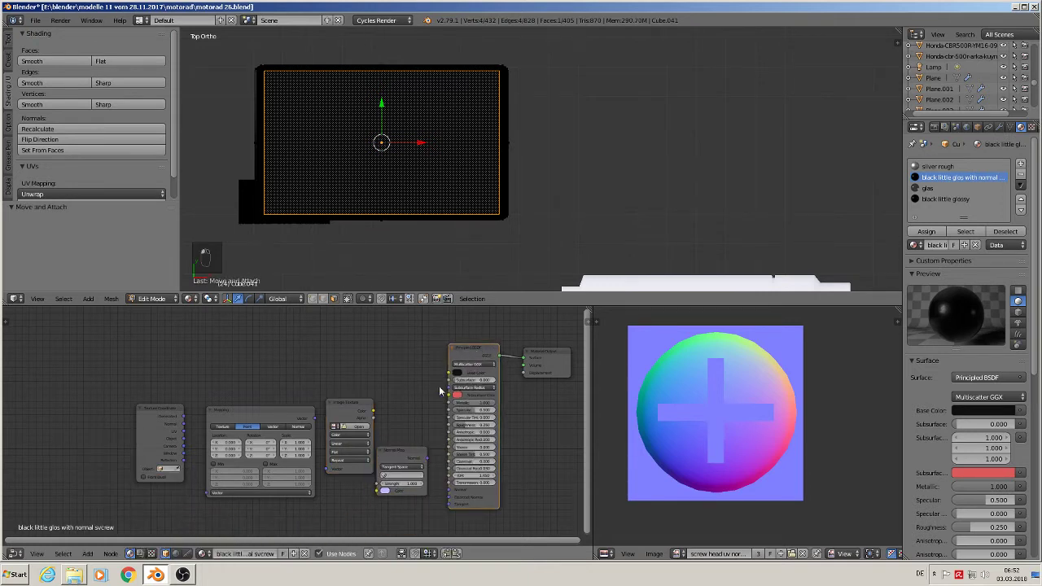
{"action": "left_click_drag", "start_coordinate": [400, 453], "coordinate": [412, 443]}
Link the UV output through the Mapping node, set to Texture type, into the Image Texture's Vector input.
{"action": "scroll", "coordinate": [350, 446], "scroll_direction": "up", "scroll_amount": 3}
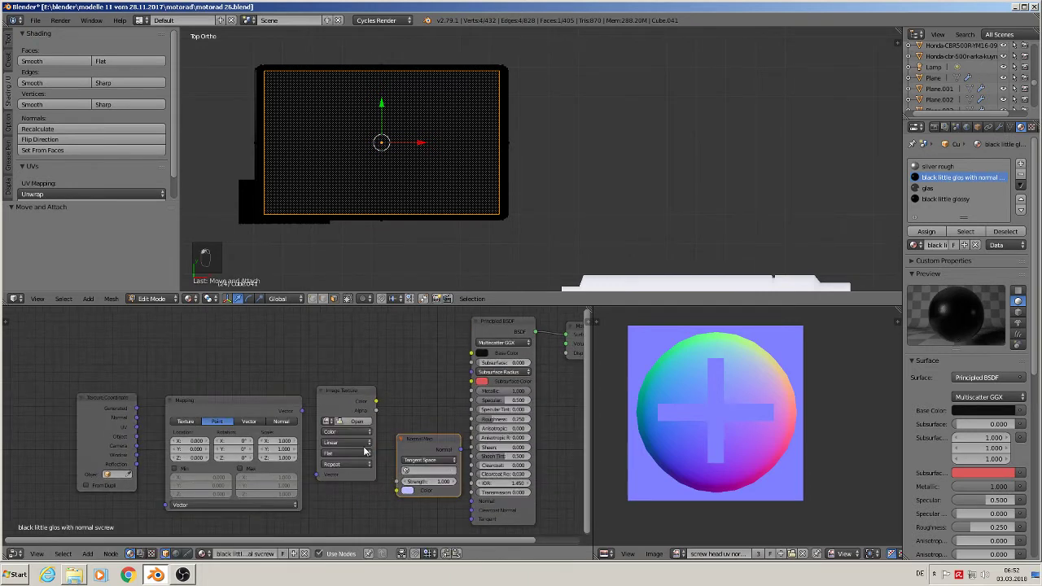
{"action": "middle_click_drag", "start_coordinate": [300, 406], "coordinate": [326, 421]}
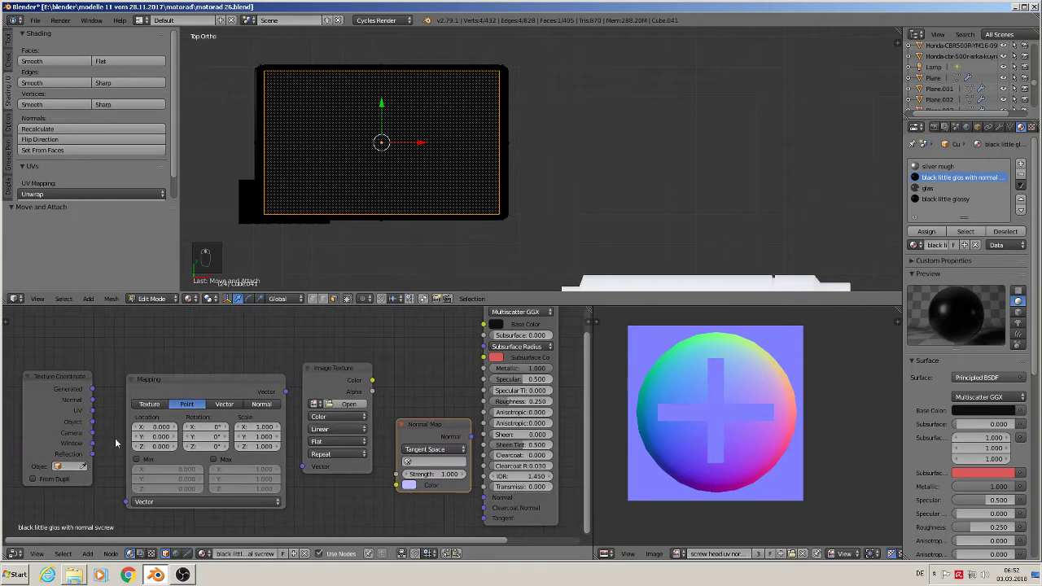
{"action": "left_click_drag", "start_coordinate": [93, 411], "coordinate": [126, 501]}
{"action": "left_click", "coordinate": [149, 404]}
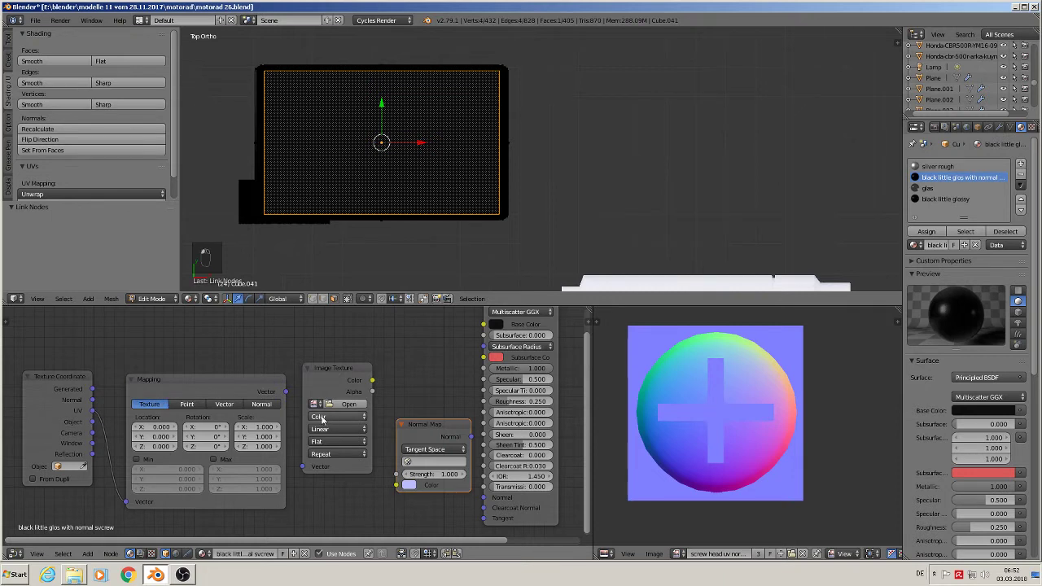
{"action": "left_click_drag", "start_coordinate": [286, 391], "coordinate": [304, 468]}
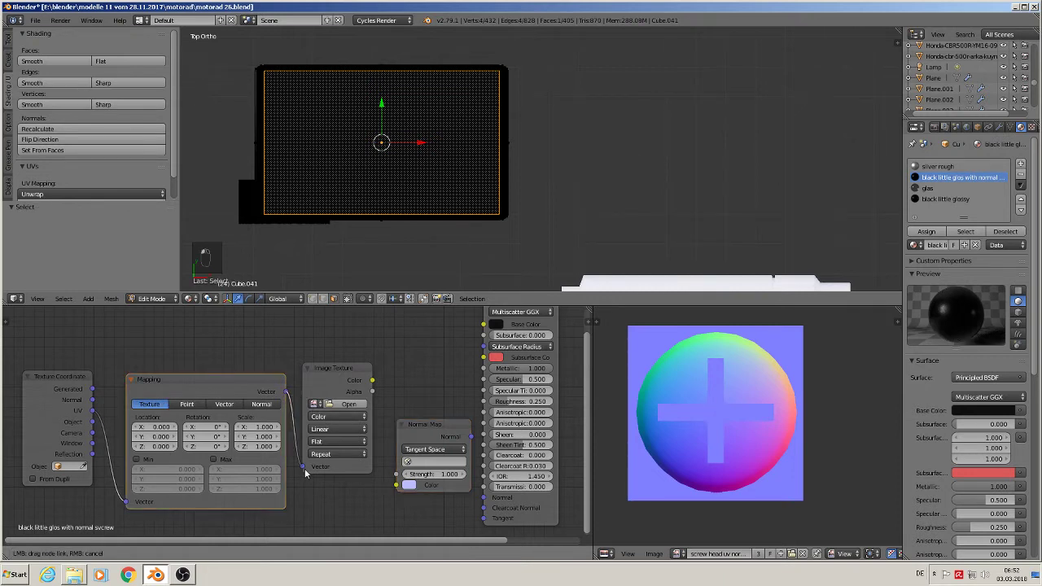
Load "screw head uv normal.jpg" into the Image Texture node and link its Color output to the Normal Map's Color input.
{"action": "left_click", "coordinate": [349, 404]}
{"action": "left_click", "coordinate": [181, 95]}
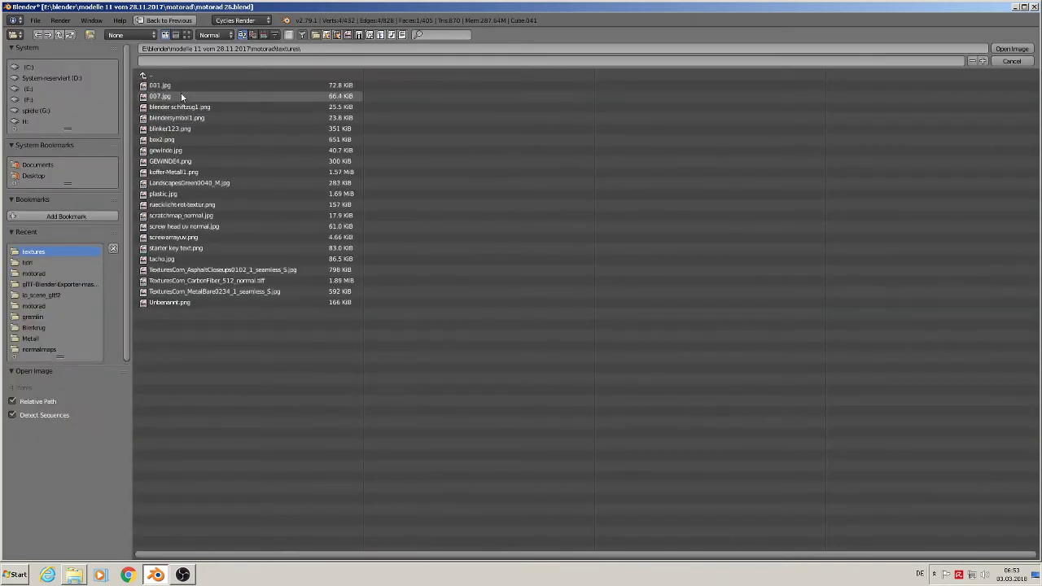
{"action": "left_click", "coordinate": [186, 35]}
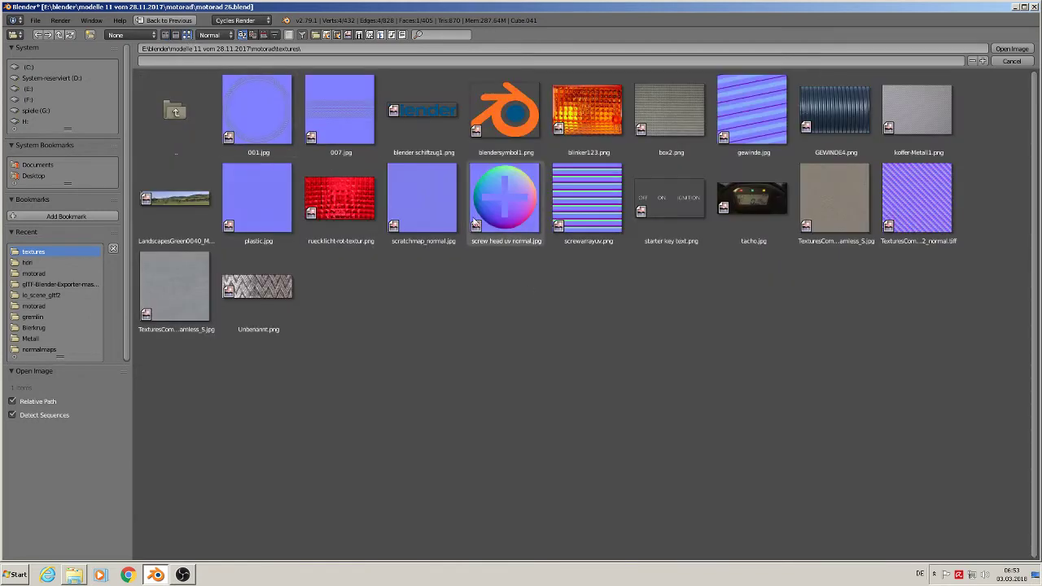
{"action": "double_click", "coordinate": [504, 192]}
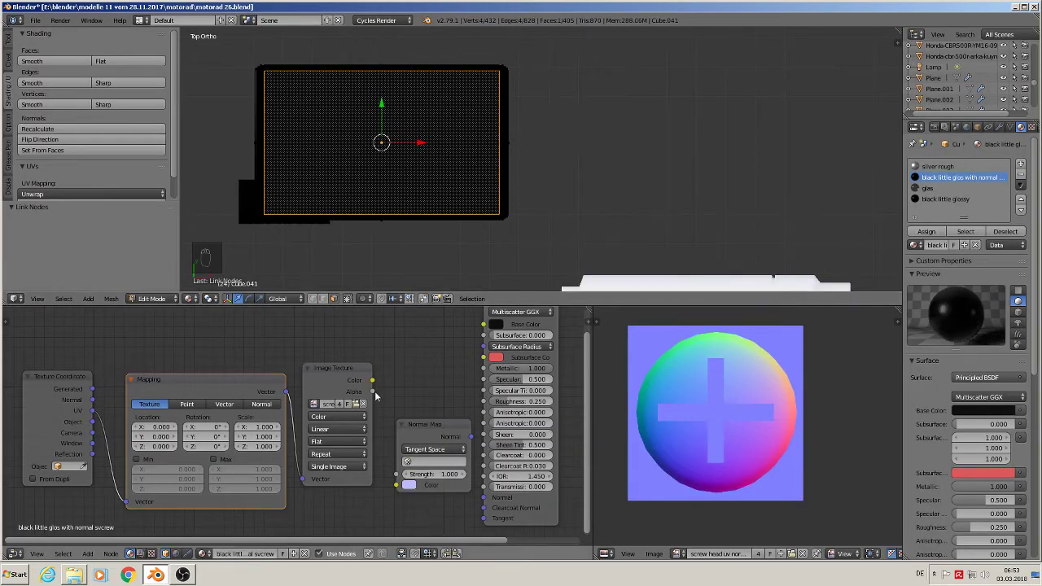
{"action": "left_click_drag", "start_coordinate": [372, 380], "coordinate": [396, 485]}
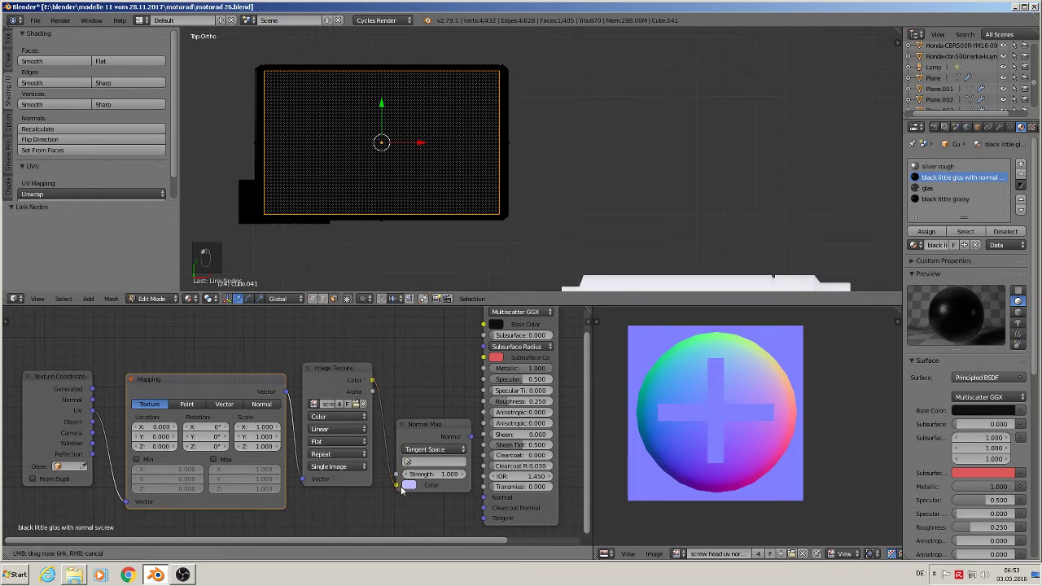
{"action": "left_click", "coordinate": [436, 463]}
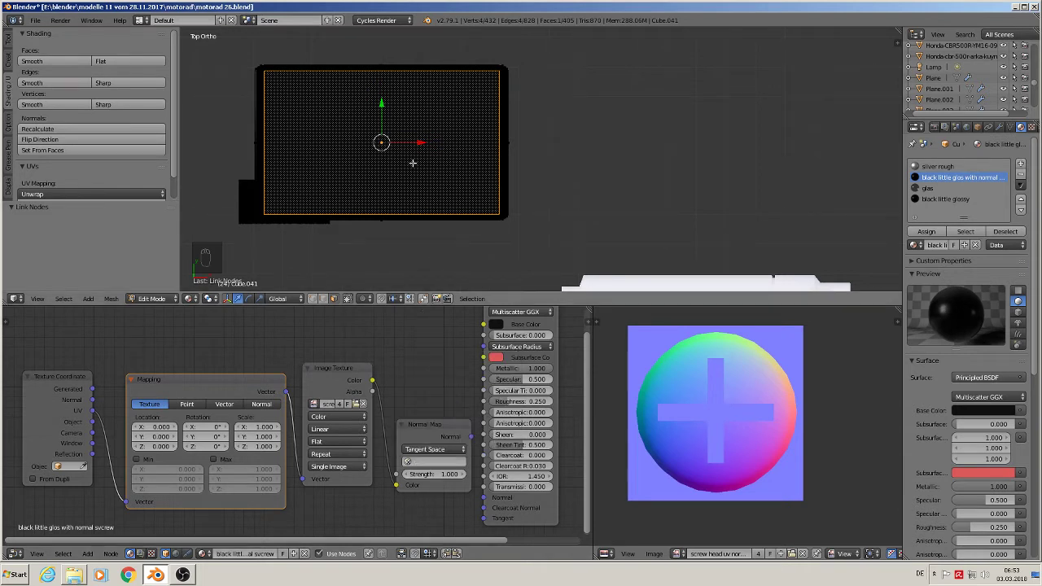
Project the selected top face's UVs from the top view, without scaling them to the image bounds.
{"action": "key", "text": "u"}
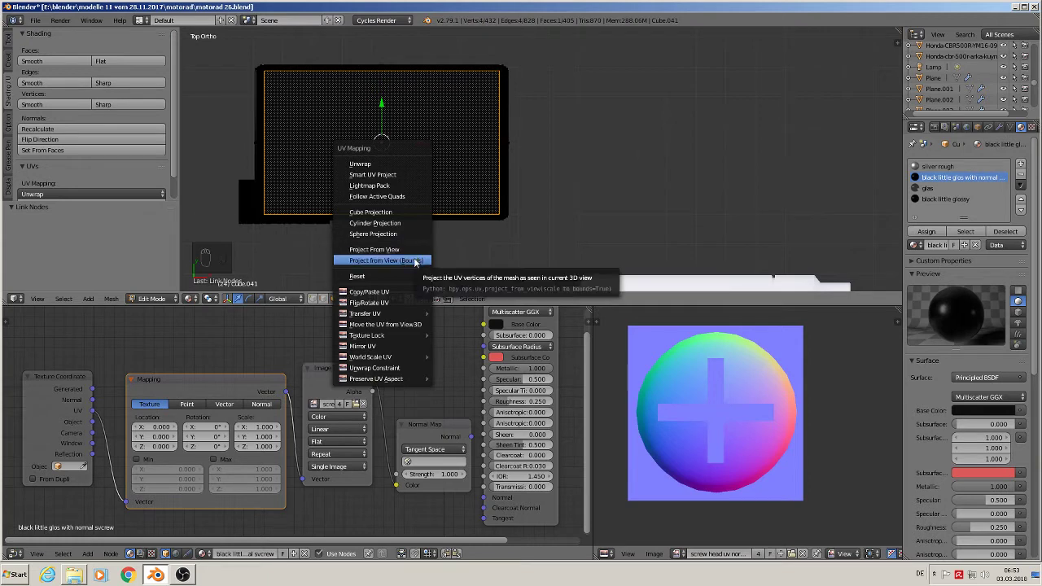
{"action": "left_click", "coordinate": [385, 260]}
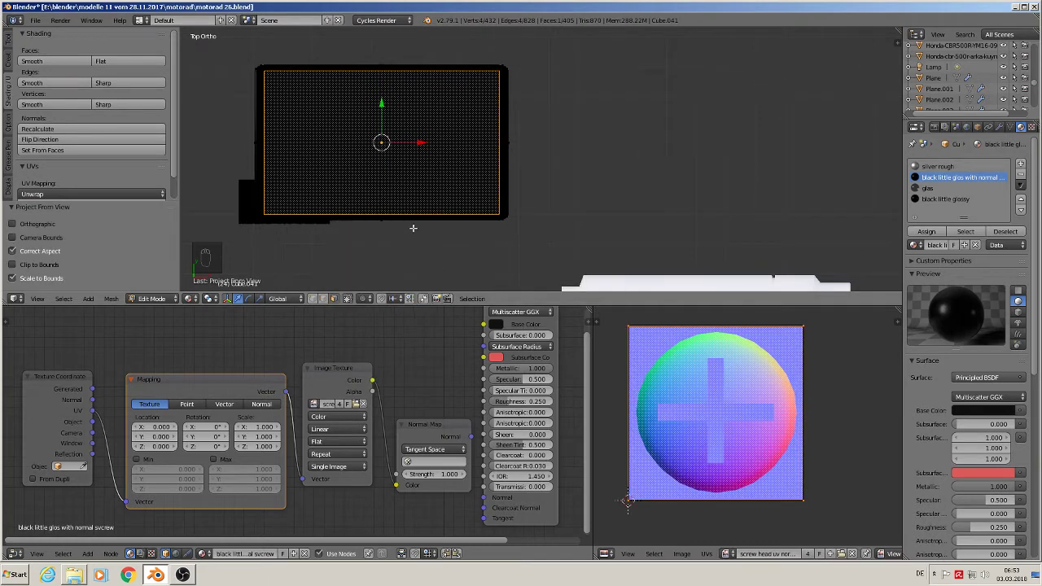
{"action": "key", "text": "u"}
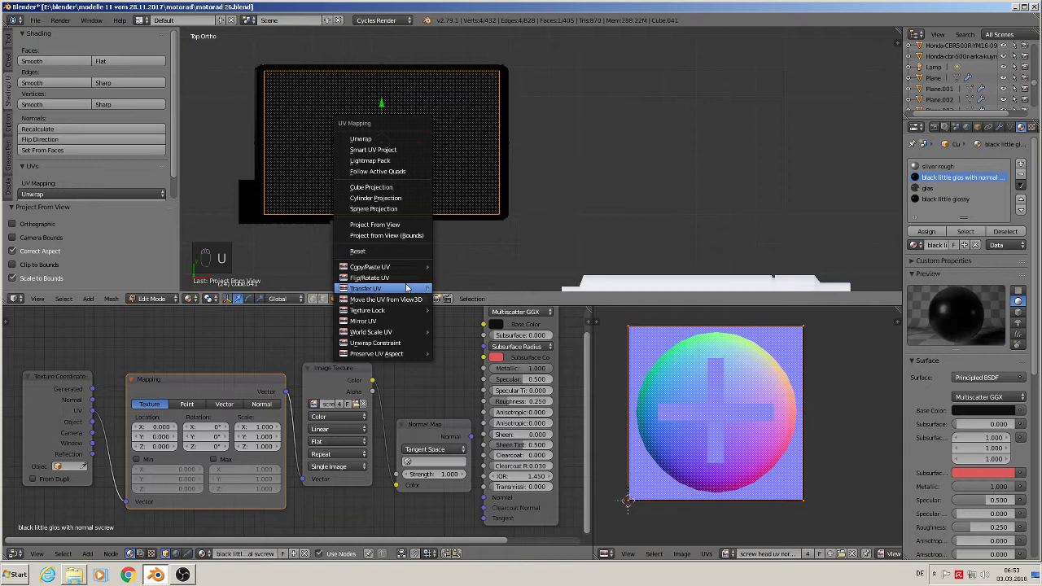
{"action": "left_click", "coordinate": [410, 225]}
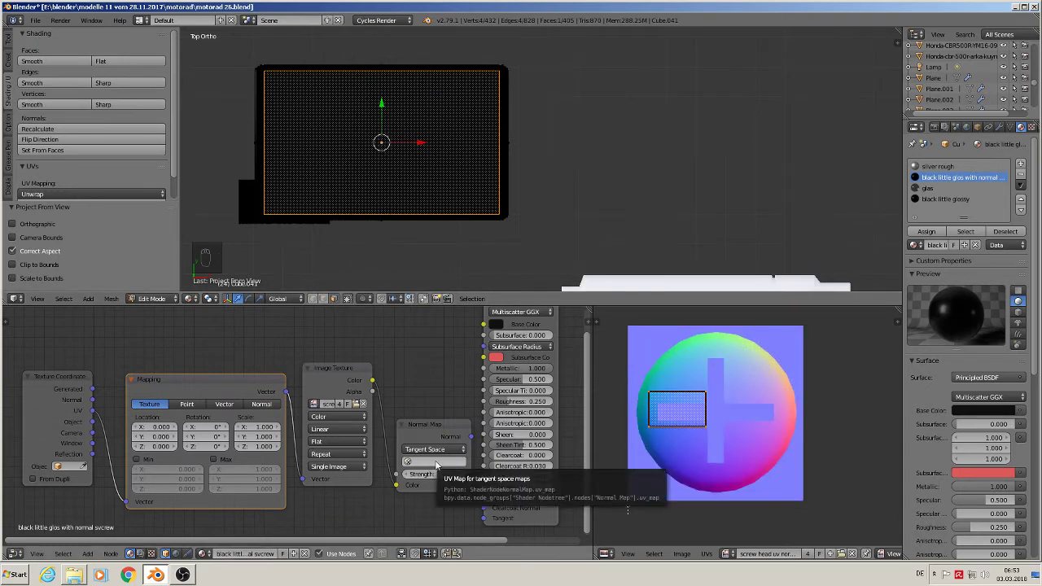
Set the Normal Map node to use UVMap and link its Normal output to the Principled BSDF's Normal input.
{"action": "left_click", "coordinate": [436, 465]}
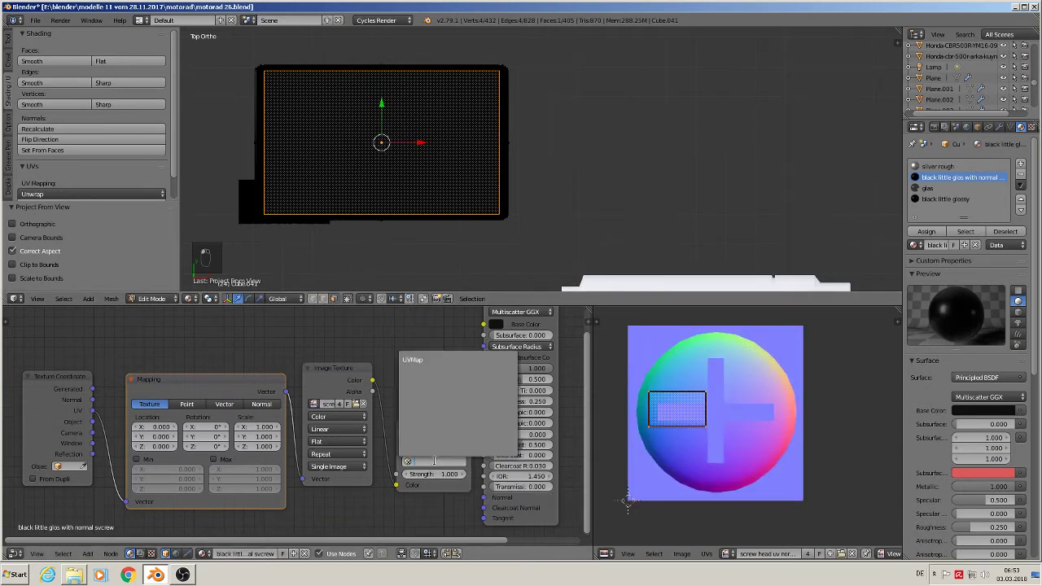
{"action": "left_click", "coordinate": [424, 358]}
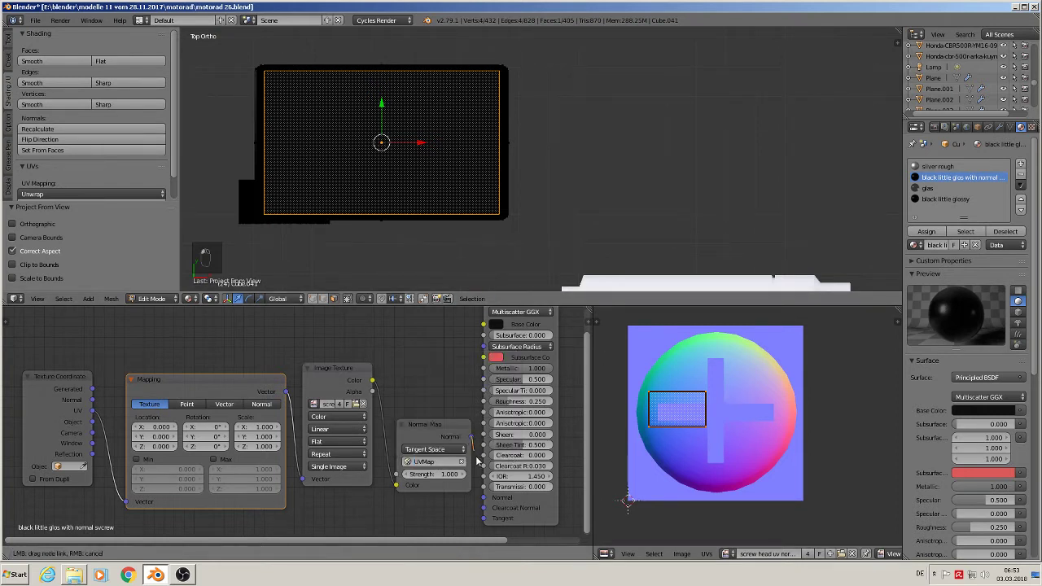
{"action": "left_click_drag", "start_coordinate": [470, 438], "coordinate": [490, 503]}
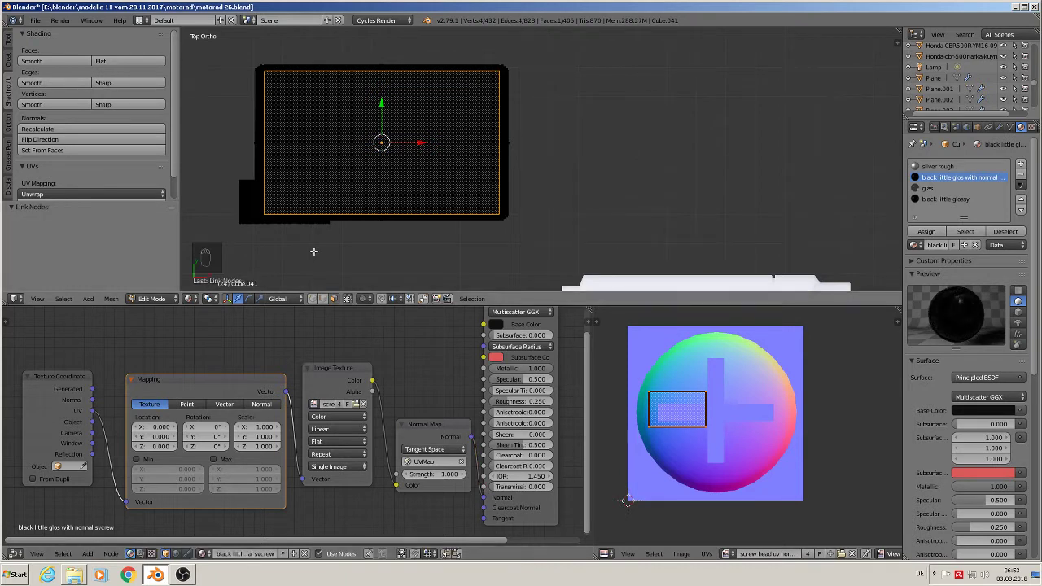
Scale the top face's UVs up by nearly six times so they extend beyond the screw head image.
{"action": "scroll", "coordinate": [379, 159], "scroll_direction": "up", "scroll_amount": 1}
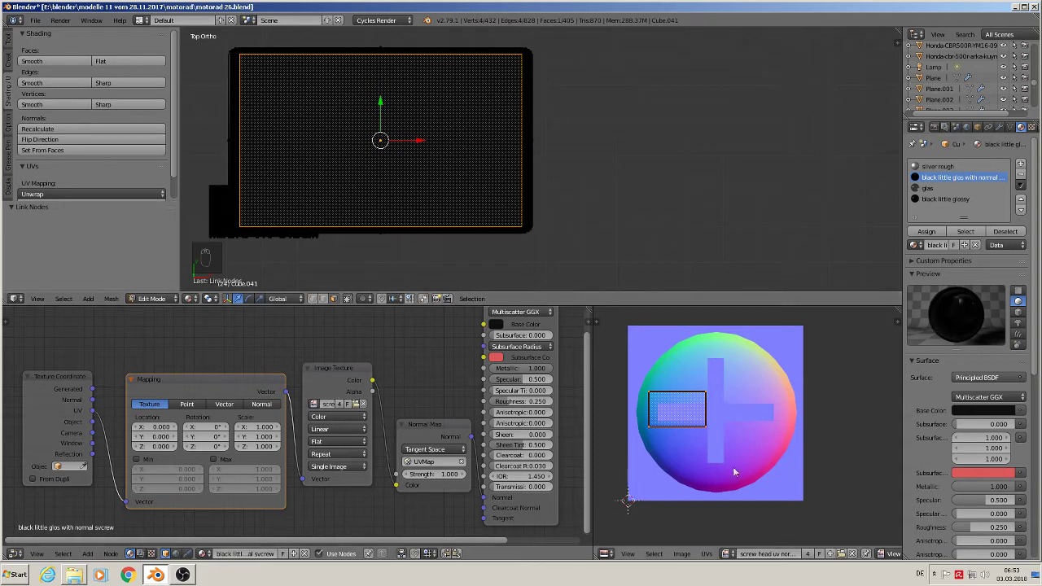
{"action": "key", "text": "s"}
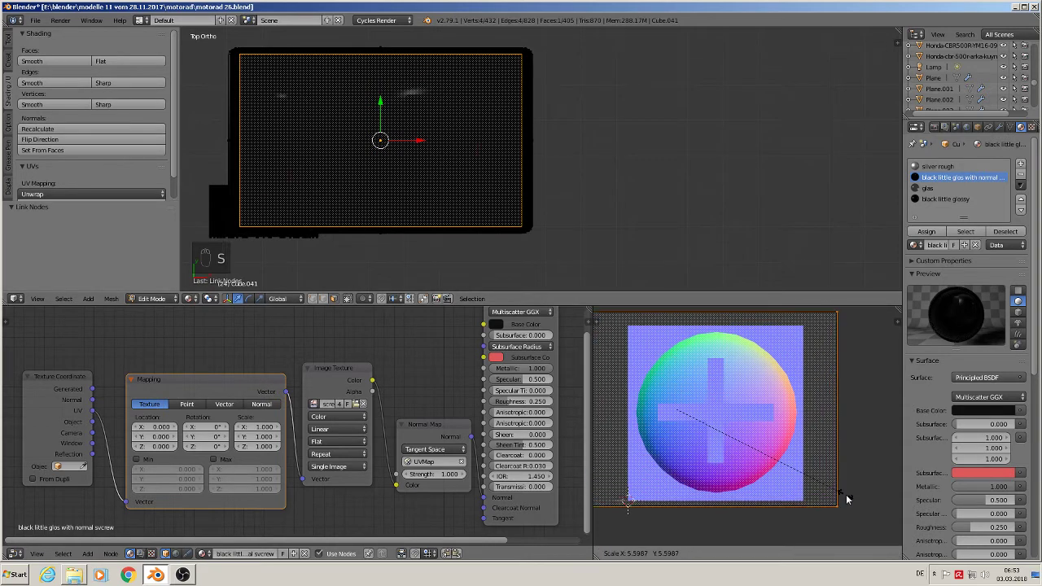
{"action": "left_click", "coordinate": [855, 502]}
Return to Object Mode and enable both the Min and Max limits on the Mapping node.
{"action": "key", "text": "Tab"}
{"action": "middle_click_drag", "start_coordinate": [535, 217], "coordinate": [431, 120]}
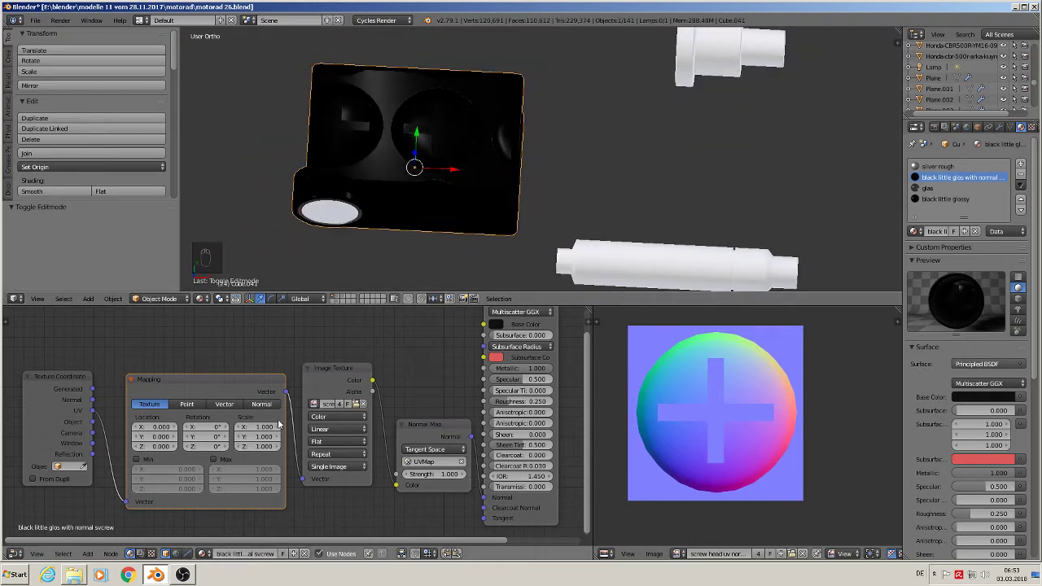
{"action": "left_click", "coordinate": [136, 460]}
{"action": "left_click", "coordinate": [214, 459]}
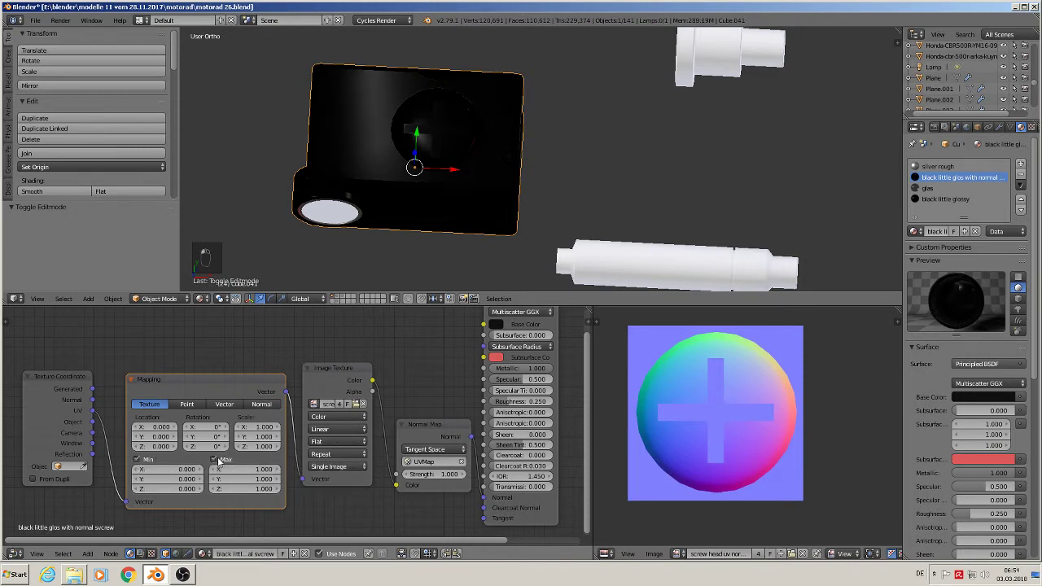
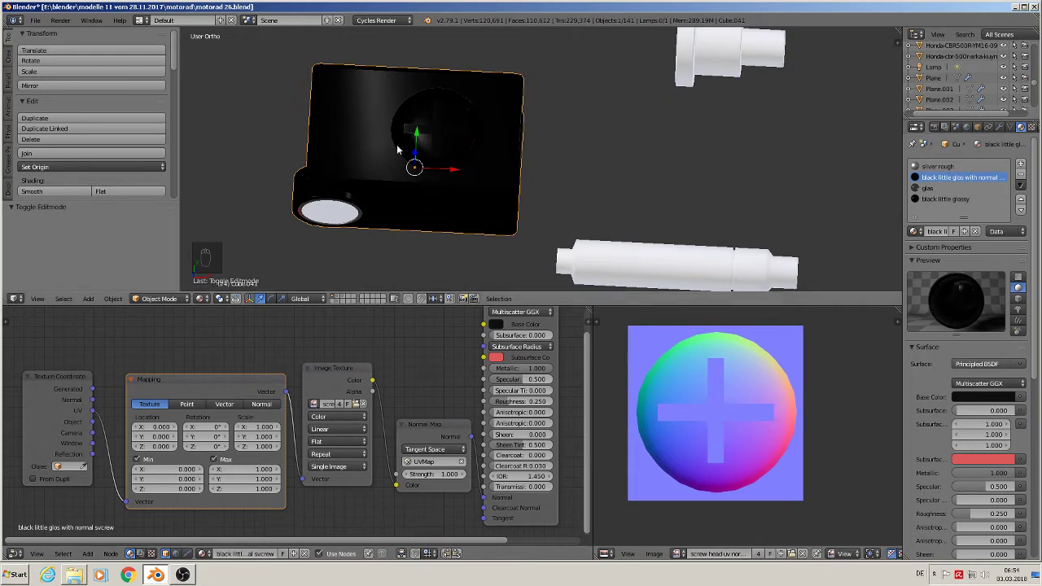
In Edit Mode, move the top face's UVs about 0.68 in X and -0.05 in Y, and scale them about 3 times.
{"action": "key", "text": "Tab"}
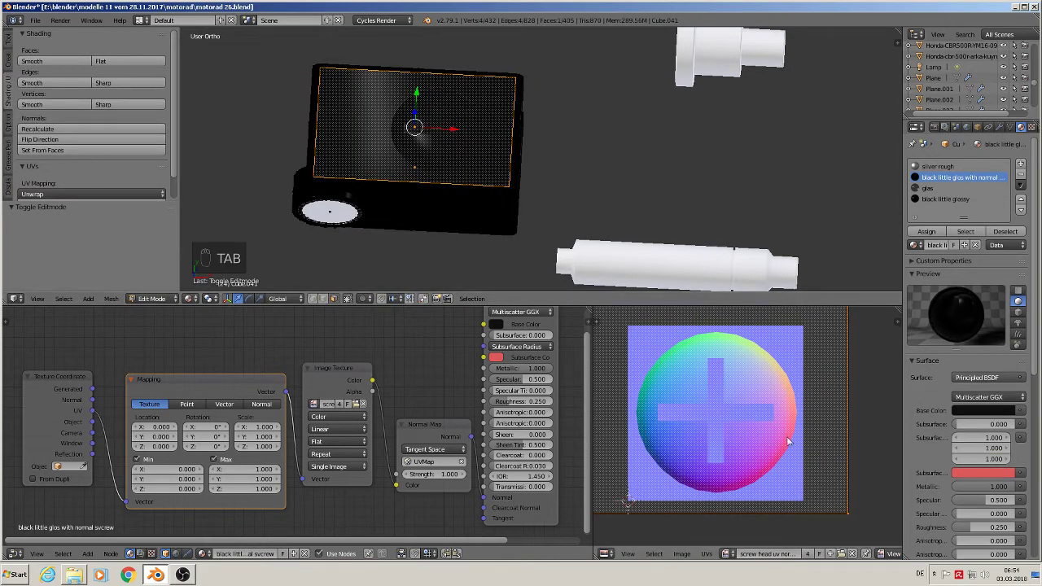
{"action": "scroll", "coordinate": [773, 428], "scroll_direction": "down", "scroll_amount": 3}
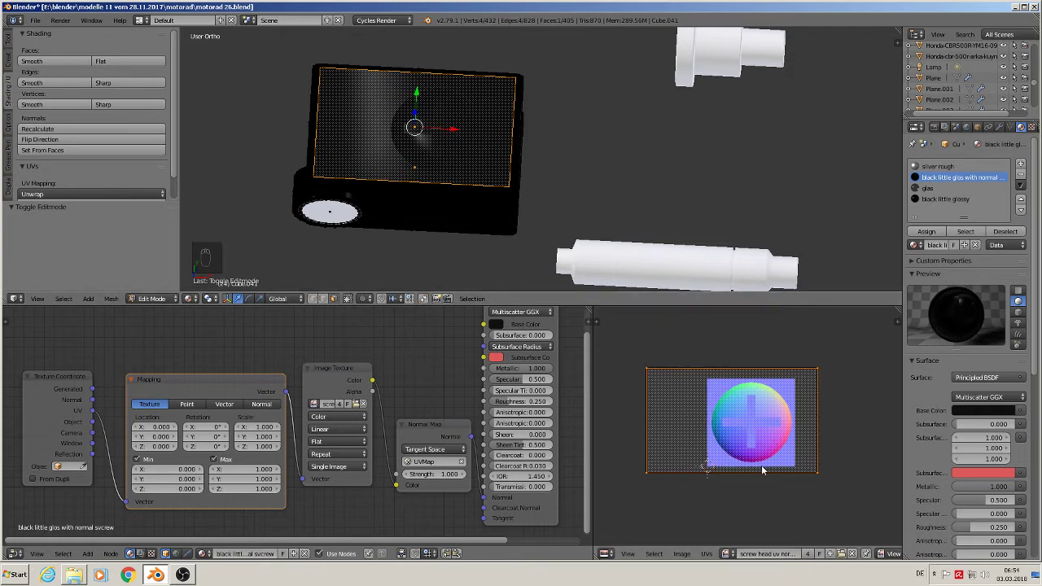
{"action": "key", "text": "g"}
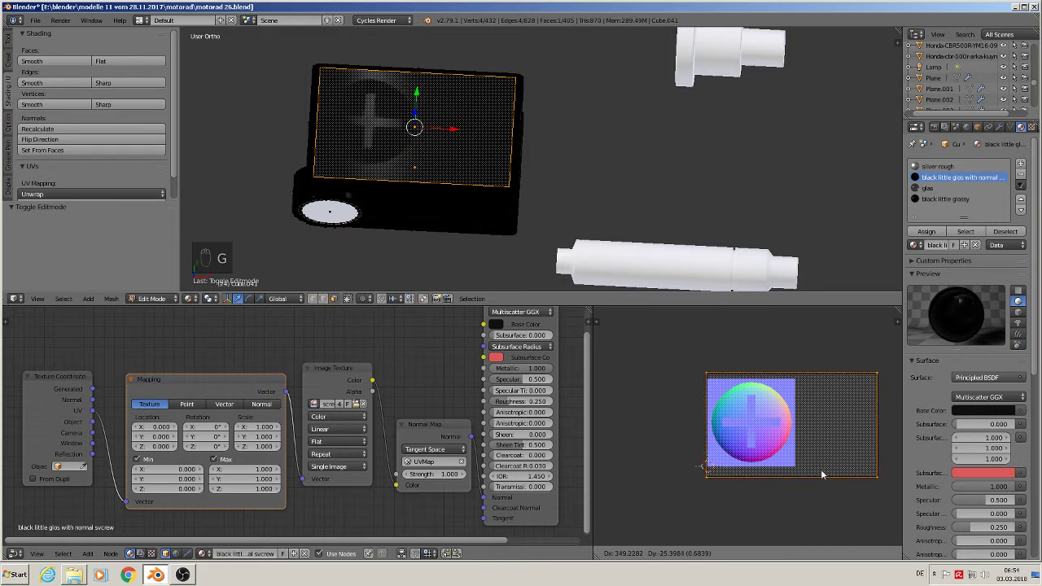
{"action": "left_click", "coordinate": [821, 469]}
{"action": "key", "text": "s"}
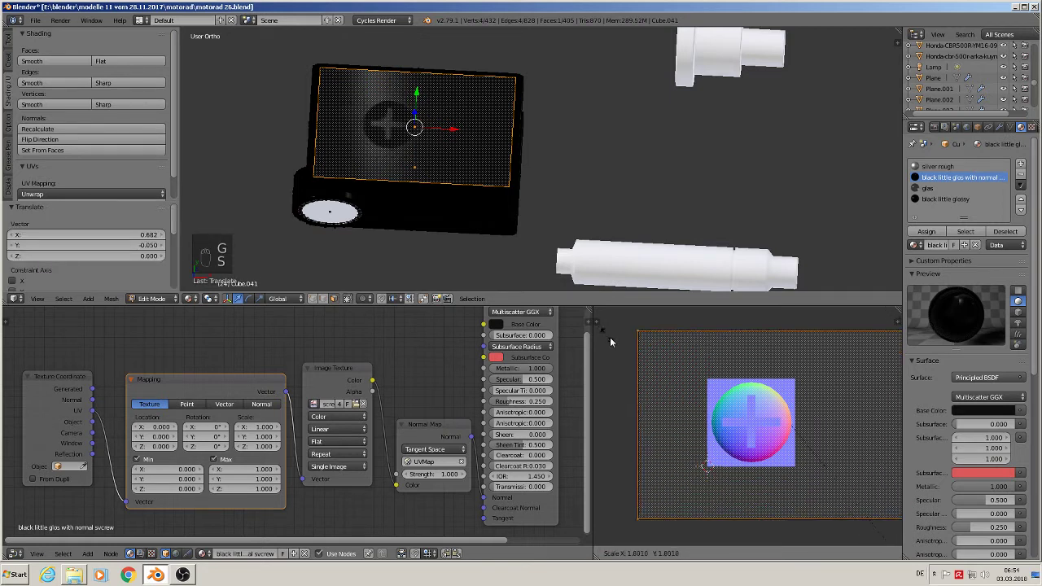
{"action": "left_click", "coordinate": [700, 432]}
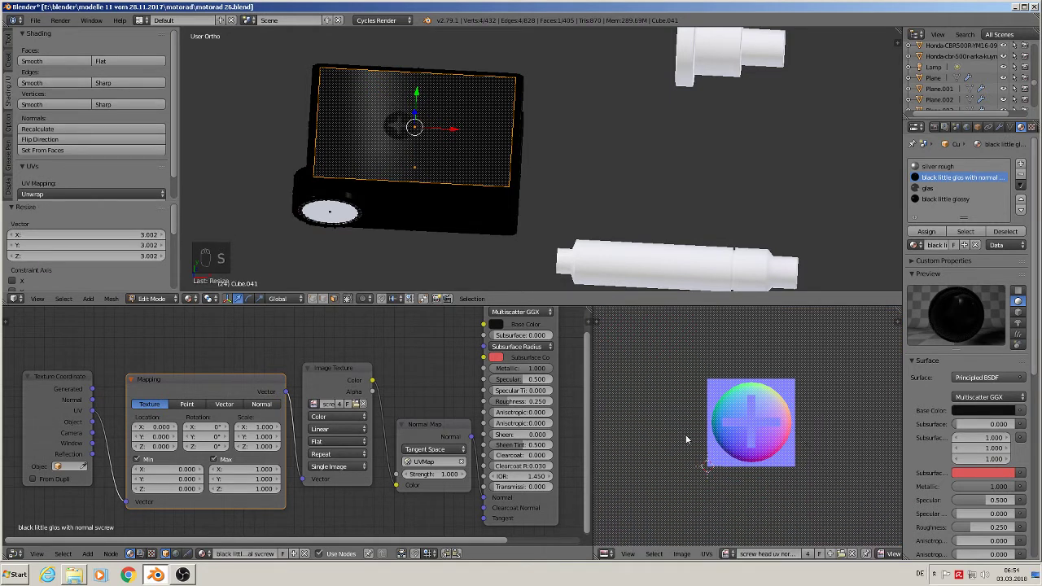
Move the top face's UVs about 1.53 in X and 0.06 in Y, and return to Object Mode.
{"action": "scroll", "coordinate": [762, 416], "scroll_direction": "down", "scroll_amount": 3}
{"action": "scroll", "coordinate": [762, 417], "scroll_direction": "down", "scroll_amount": 2}
{"action": "key", "text": "g"}
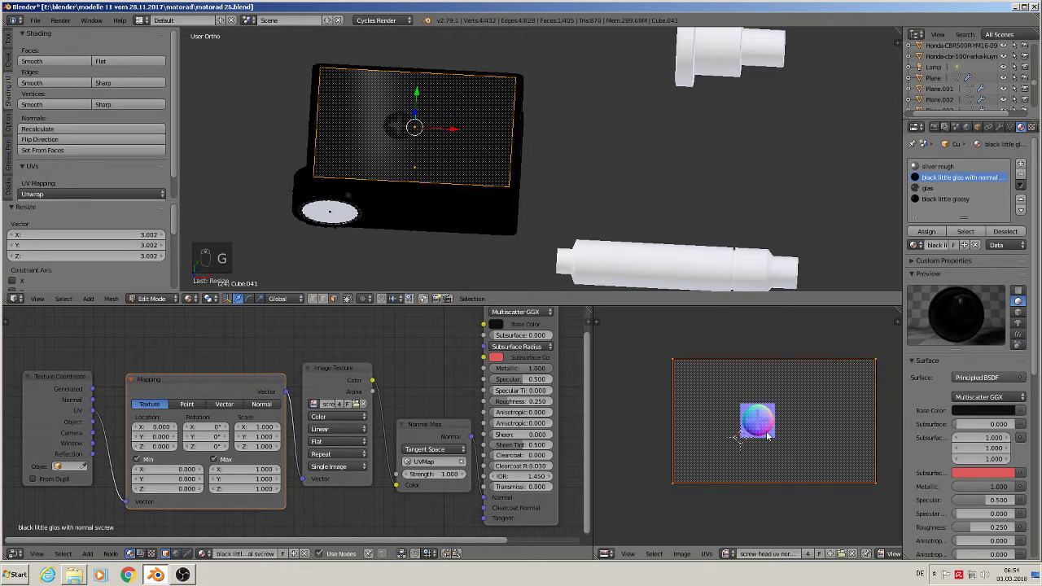
{"action": "left_click", "coordinate": [821, 434]}
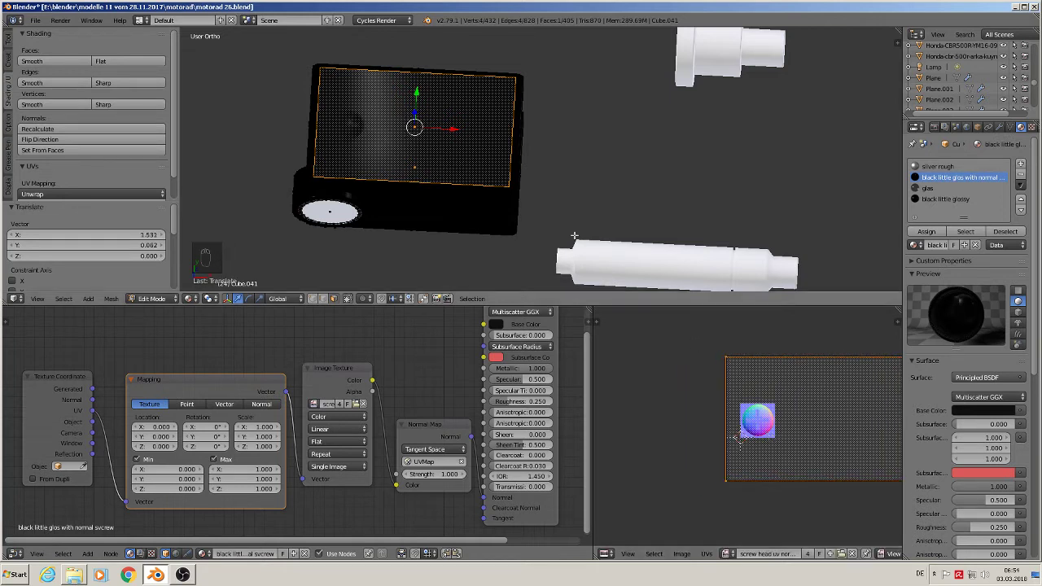
{"action": "key", "text": "Tab"}
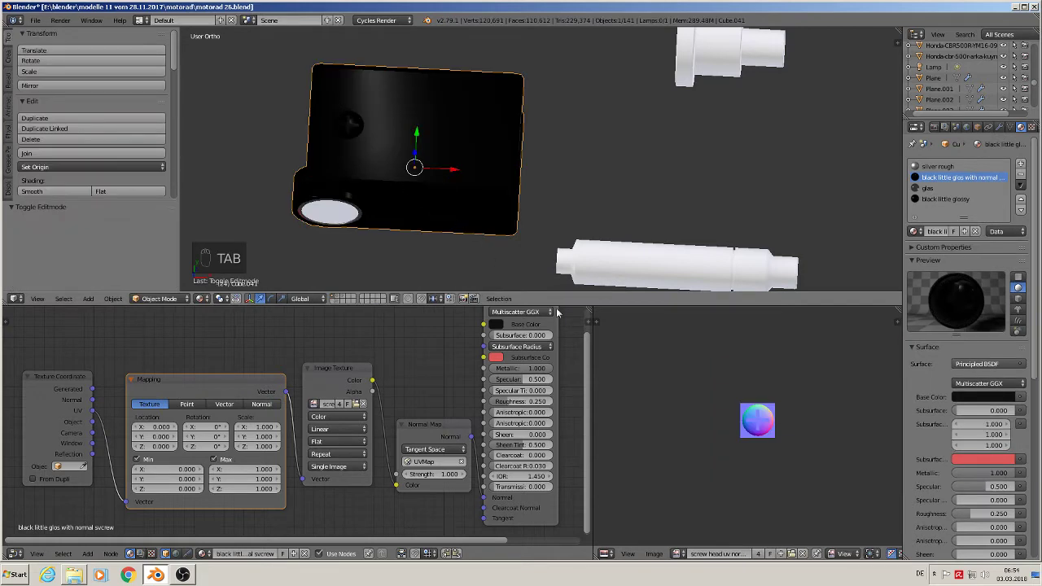
Back in Edit Mode, set the Mapping node's maximum X to 2.
{"action": "key", "text": "Tab"}
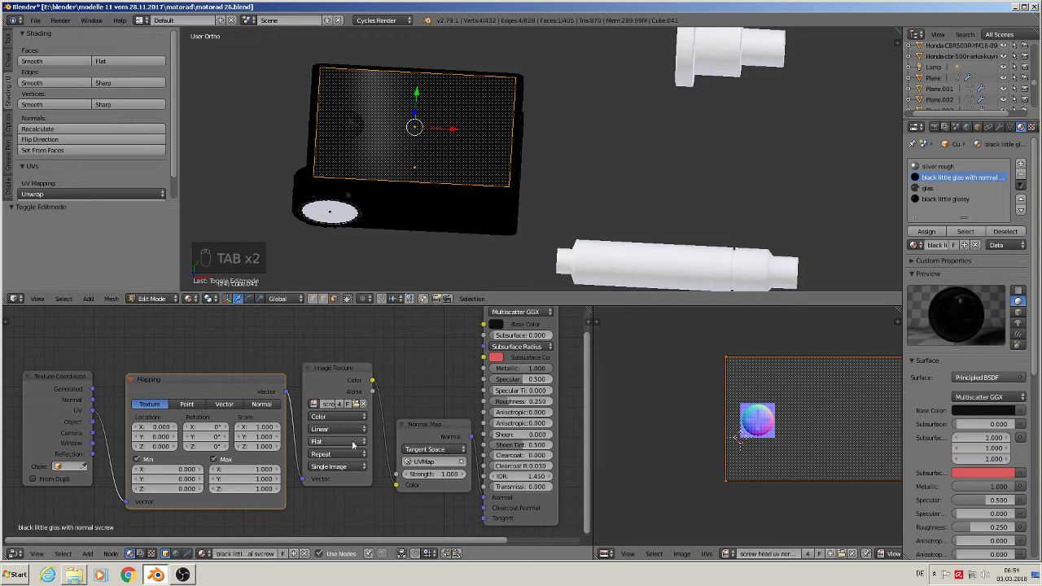
{"action": "middle_click_drag", "start_coordinate": [352, 446], "coordinate": [437, 426]}
{"action": "scroll", "coordinate": [391, 444], "scroll_direction": "up", "scroll_amount": 3}
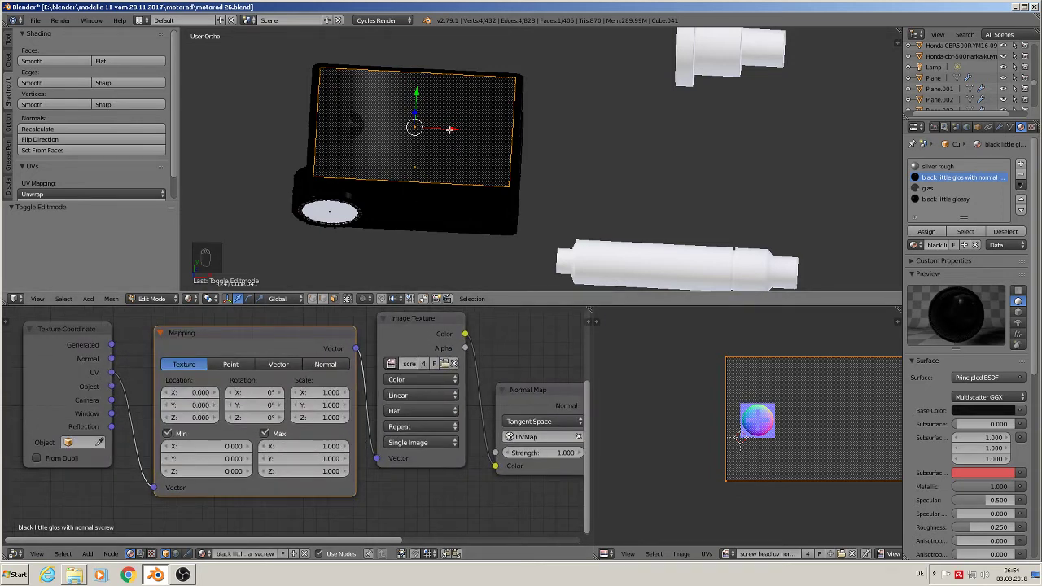
{"action": "left_click", "coordinate": [309, 446]}
{"action": "type", "text": "2"}
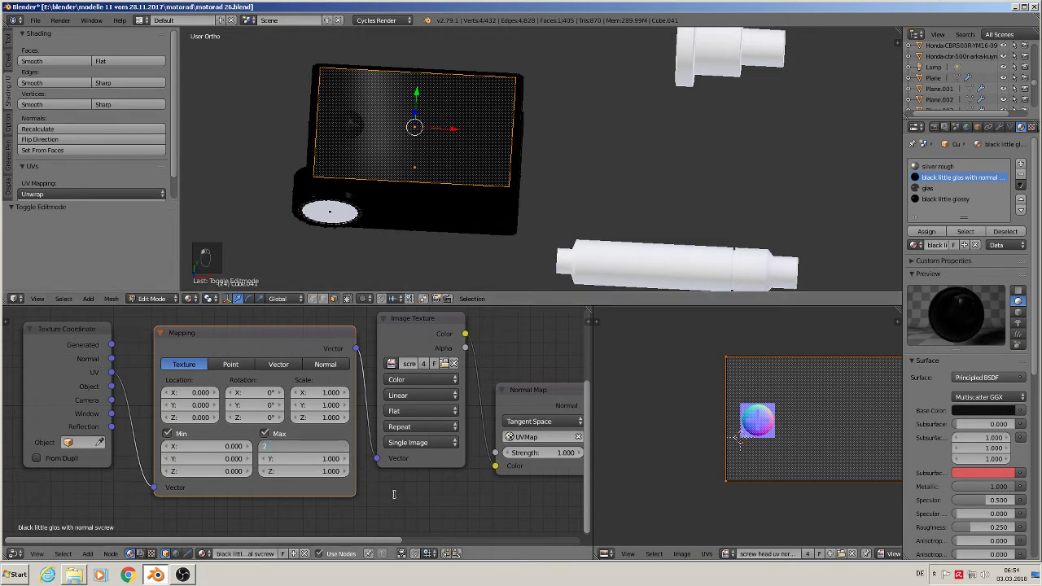
{"action": "key", "text": "Return"}
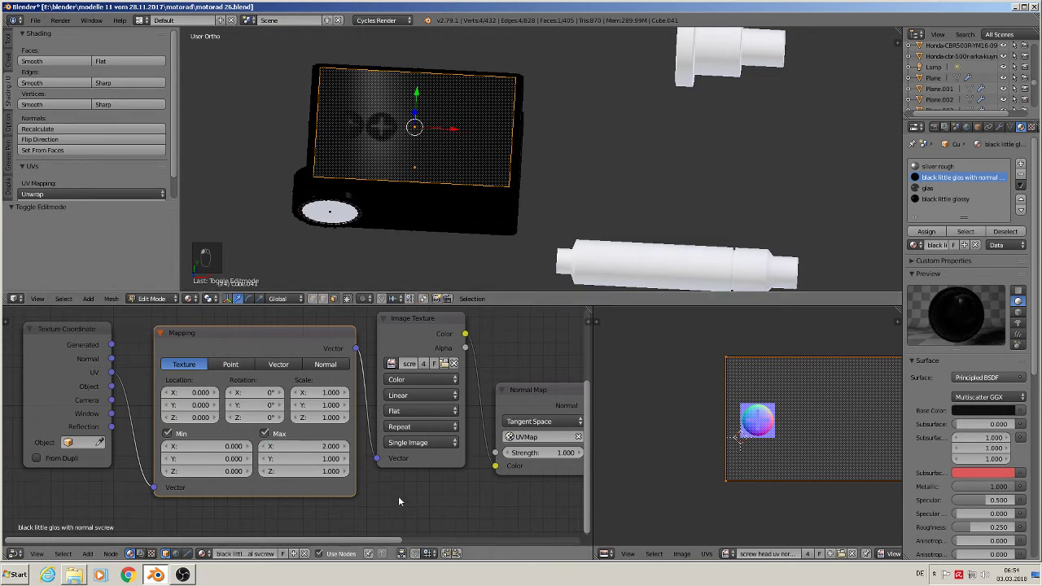
{"action": "left_click", "coordinate": [216, 393]}
{"action": "left_click", "coordinate": [164, 393]}
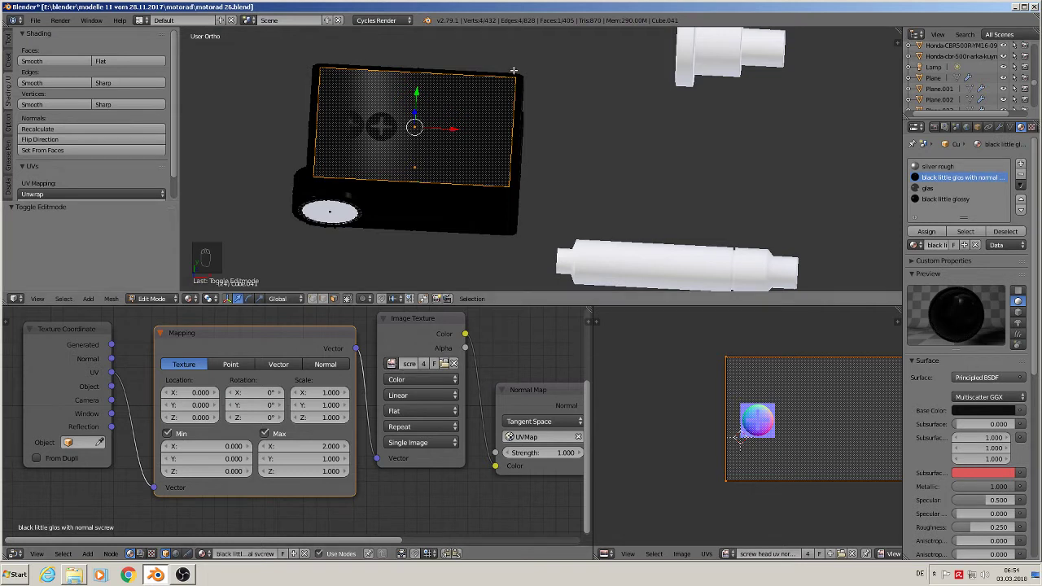
Add two evenly spaced loop cuts across the width of the reservoir's top face, without sliding them.
{"action": "scroll", "coordinate": [508, 79], "scroll_direction": "up", "scroll_amount": 3}
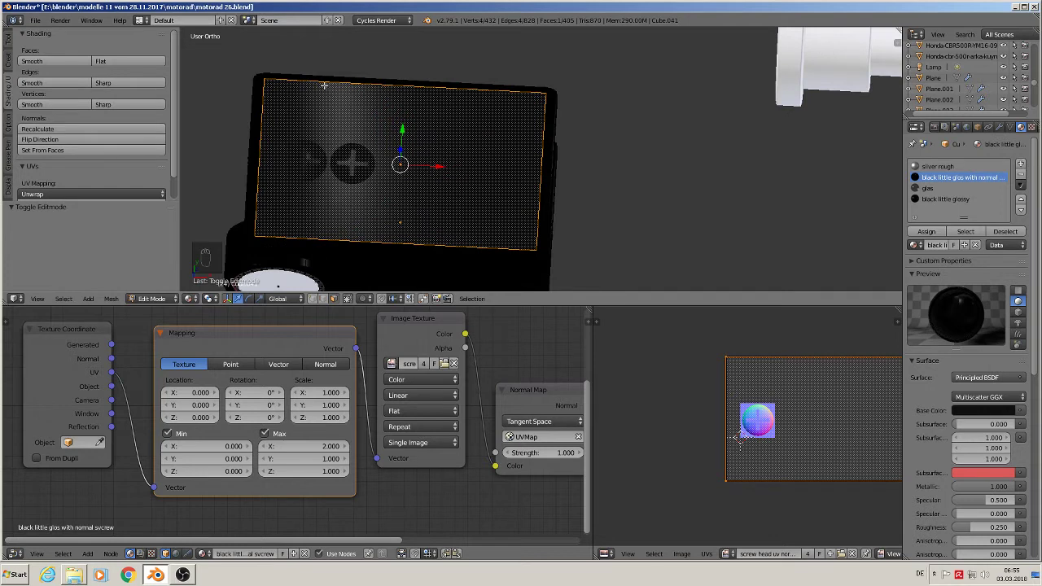
{"action": "key", "text": "ctrl+r"}
{"action": "scroll", "coordinate": [322, 83], "scroll_direction": "up", "scroll_amount": 2}
{"action": "scroll", "coordinate": [322, 82], "scroll_direction": "down", "scroll_amount": 1}
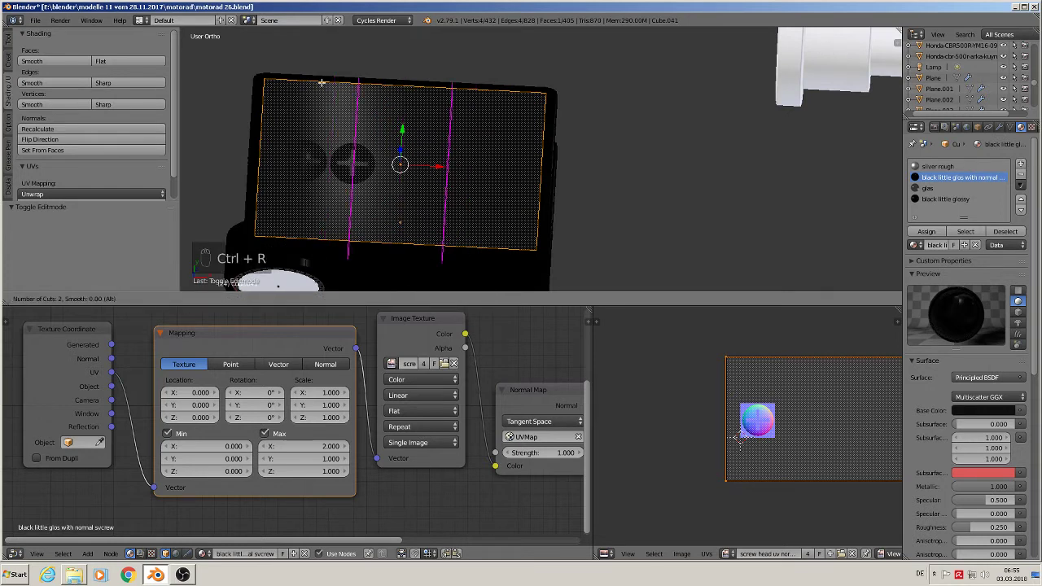
{"action": "left_click", "coordinate": [322, 82]}
{"action": "right_click", "coordinate": [322, 82]}
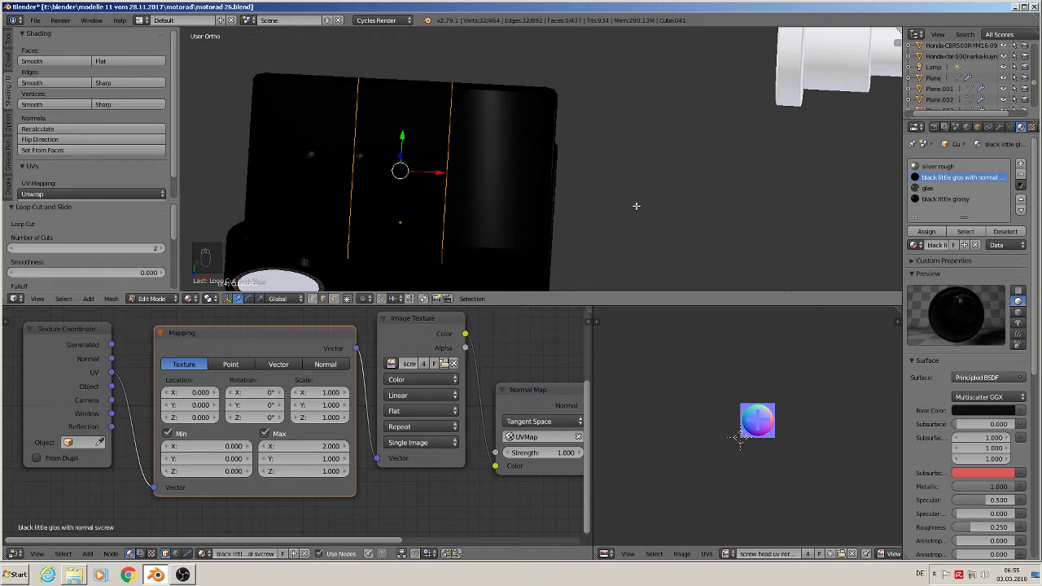
Scale the two new edge loops apart along X by about 2.18 so they sit nearer the reservoir's side edges.
{"action": "key", "text": "s"}
{"action": "key", "text": "x"}
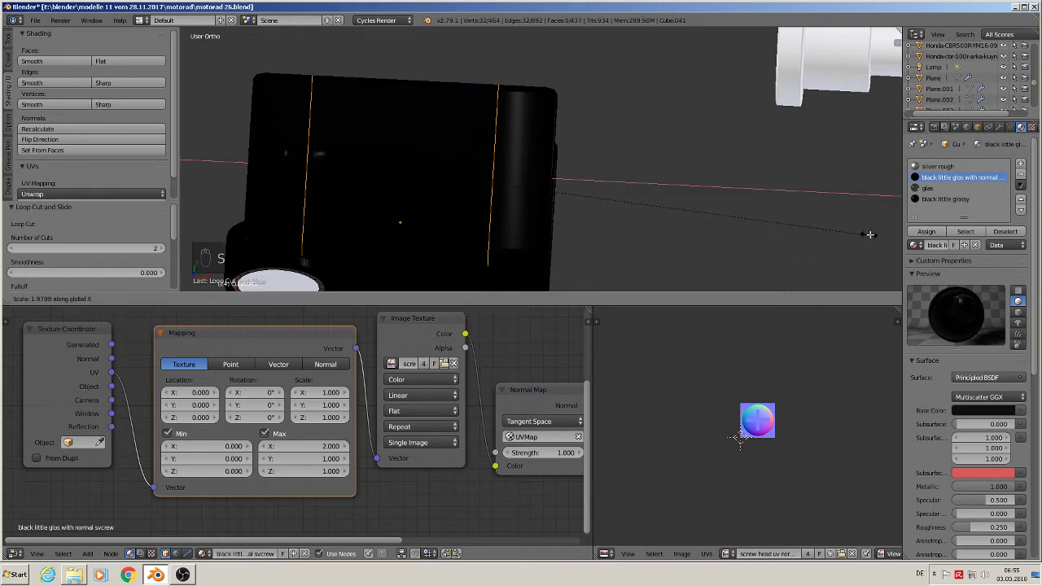
{"action": "left_click", "coordinate": [195, 243]}
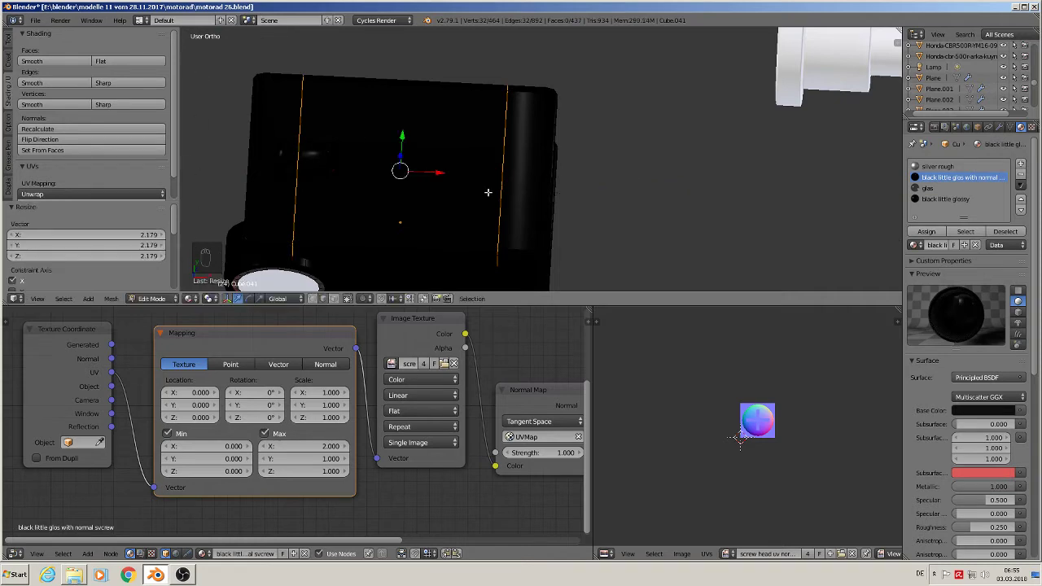
Switch to face selection and assign the "black little glossy" material to the wide middle section of the reservoir's top face.
{"action": "key", "text": "Tab"}
{"action": "key", "text": "Tab"}
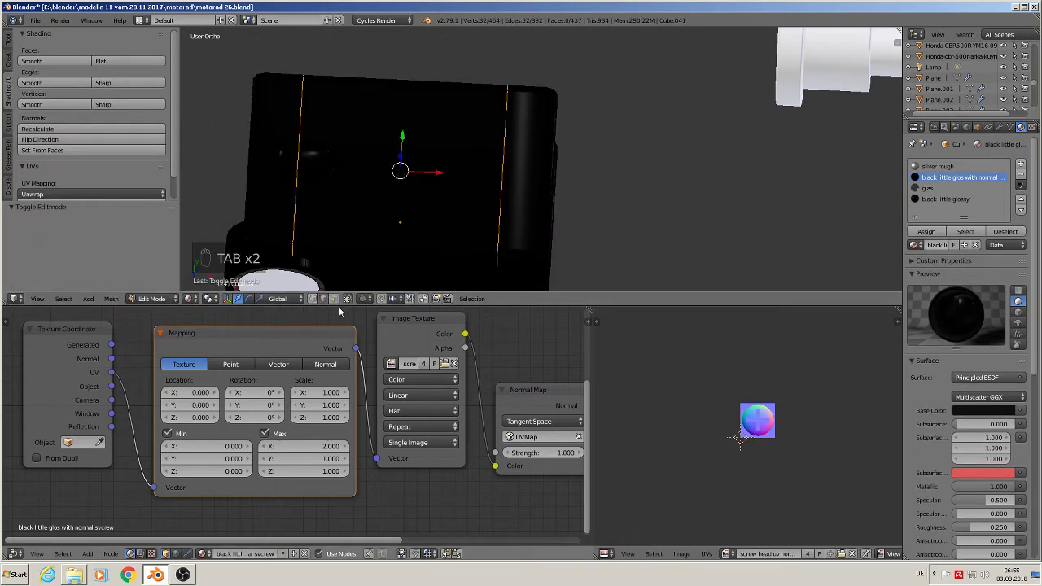
{"action": "left_click", "coordinate": [340, 301]}
{"action": "right_click", "coordinate": [310, 157]}
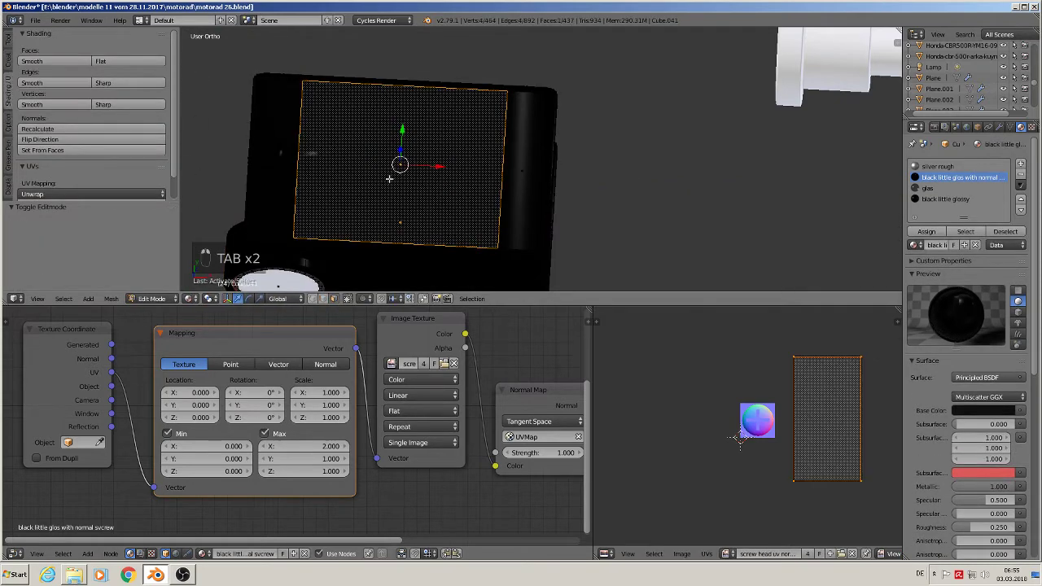
{"action": "left_click", "coordinate": [966, 201]}
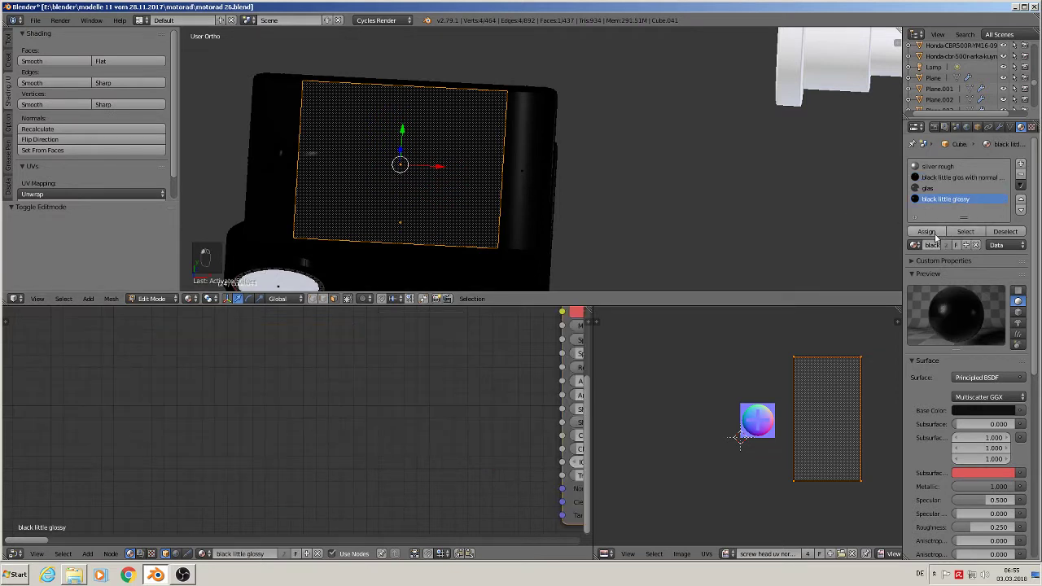
{"action": "left_click", "coordinate": [927, 232]}
Assign the "black little glos with normal svcrew" material to the narrow strips on both sides of the top face.
{"action": "right_click", "coordinate": [277, 158]}
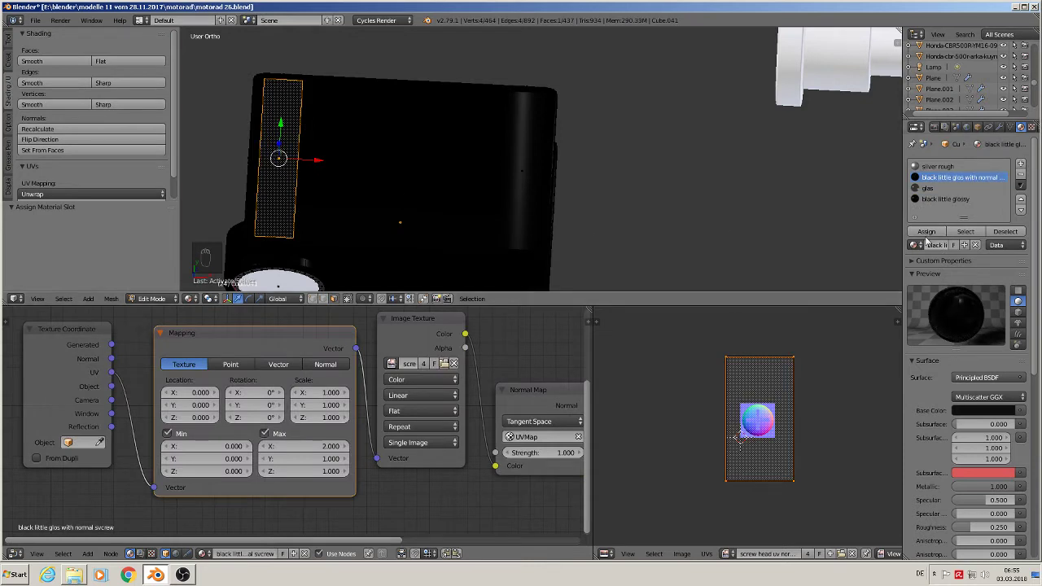
{"action": "right_click", "coordinate": [536, 182]}
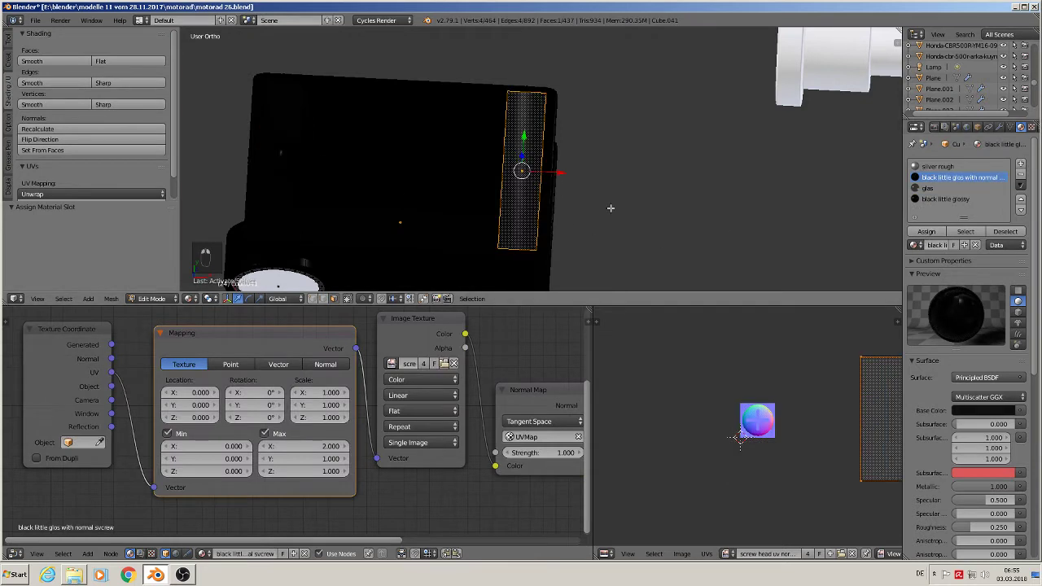
{"action": "left_click", "coordinate": [936, 233]}
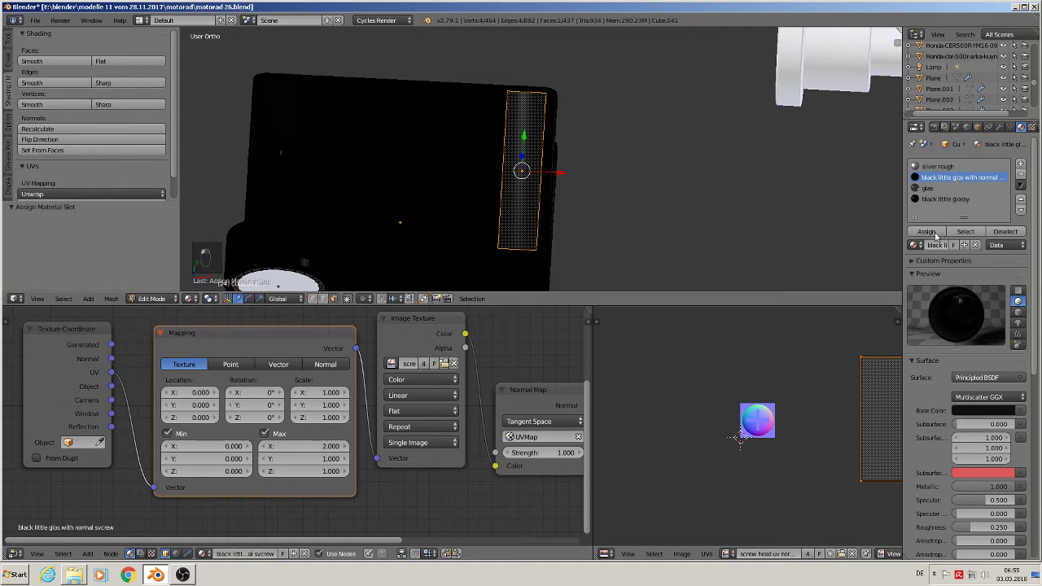
{"action": "middle_click_drag", "start_coordinate": [544, 186], "coordinate": [333, 106]}
{"action": "key", "text": "Tab"}
{"action": "key", "text": "Tab"}
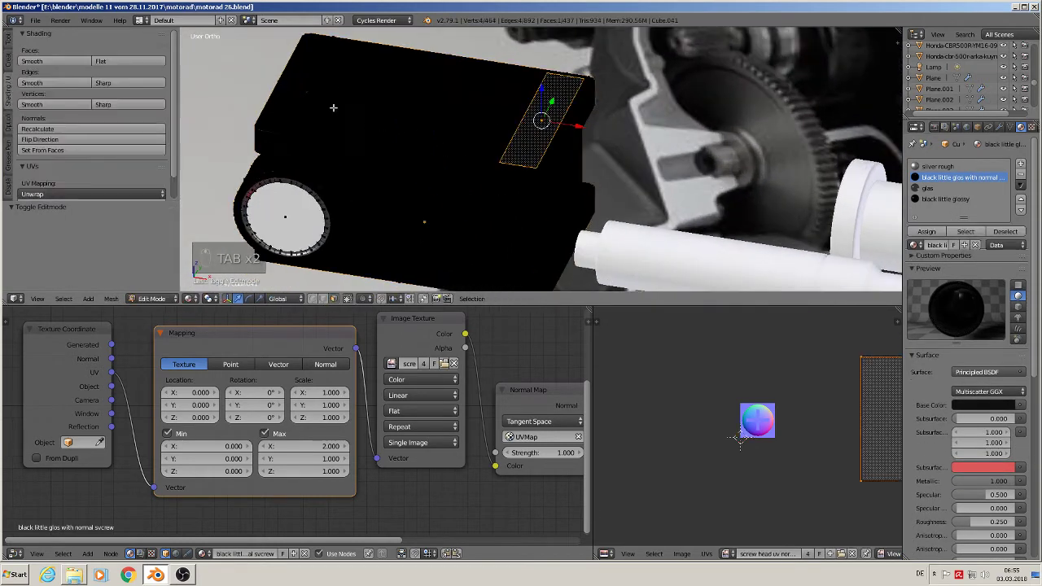
{"action": "right_click", "coordinate": [303, 88]}
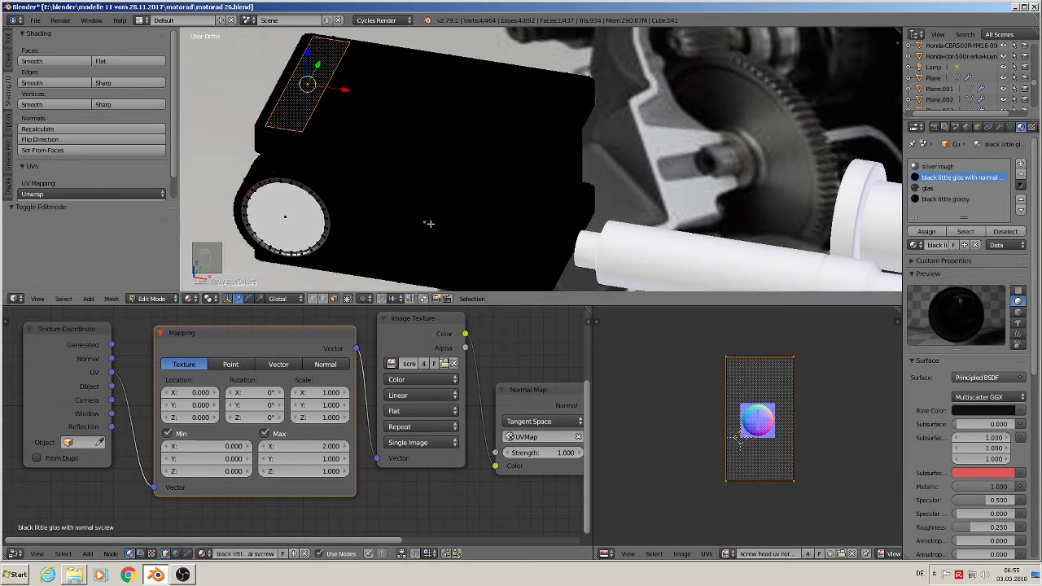
{"action": "left_click", "coordinate": [926, 232]}
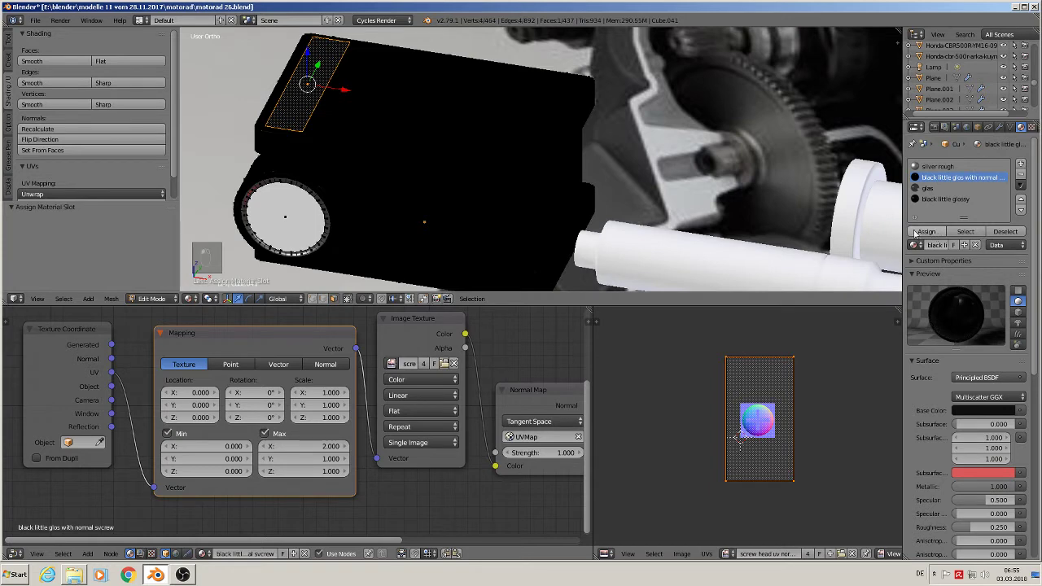
Unwrap the narrow left strip of the reservoir's top face from the top view.
{"action": "middle_click_drag", "start_coordinate": [488, 203], "coordinate": [442, 193]}
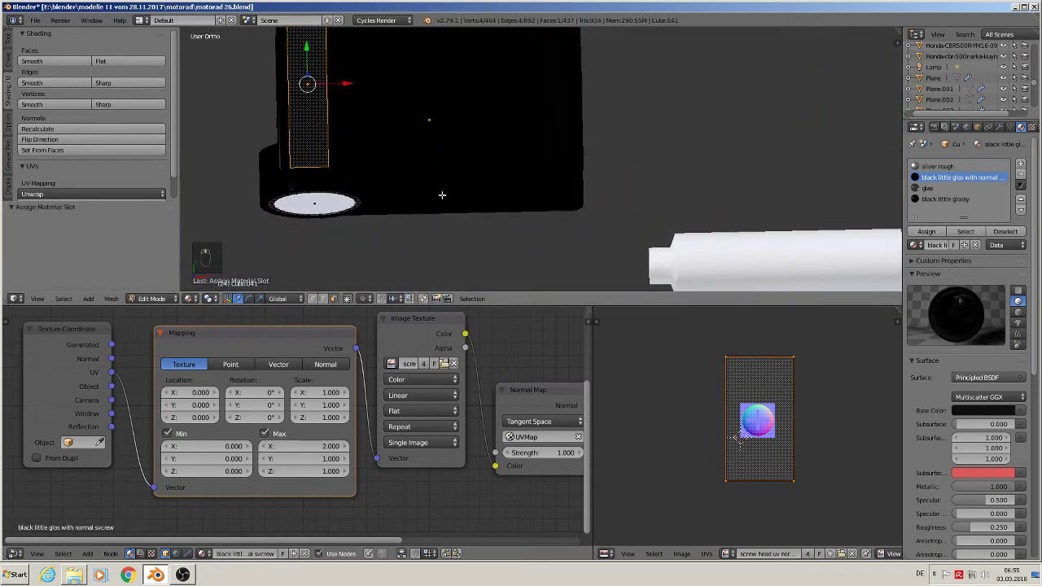
{"action": "key", "text": "KP_7"}
{"action": "scroll", "coordinate": [382, 159], "scroll_direction": "down", "scroll_amount": 1}
{"action": "middle_click_drag", "start_coordinate": [382, 159], "coordinate": [427, 203], "text": "shift"}
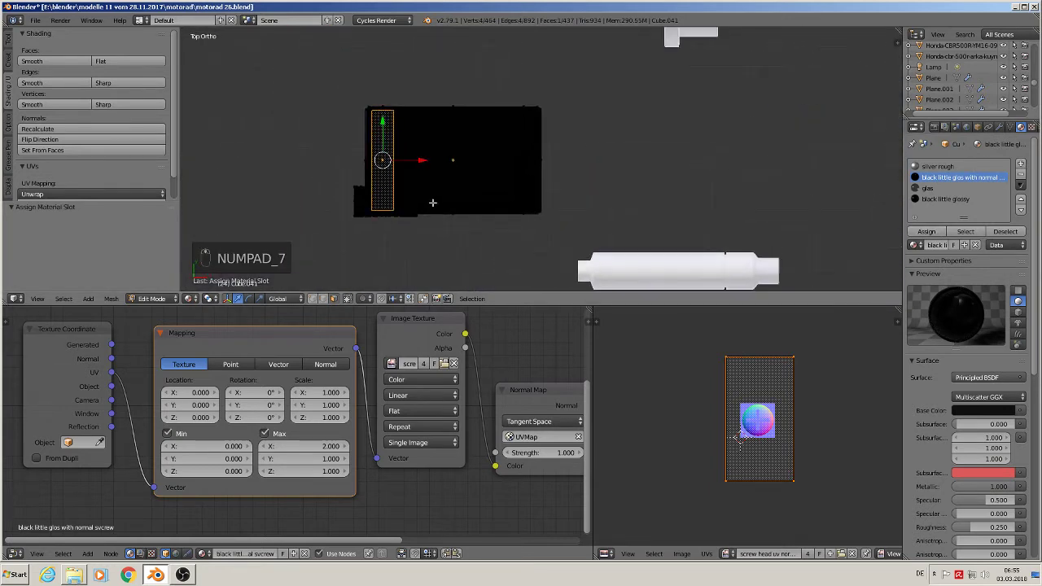
{"action": "scroll", "coordinate": [398, 162], "scroll_direction": "up", "scroll_amount": 4}
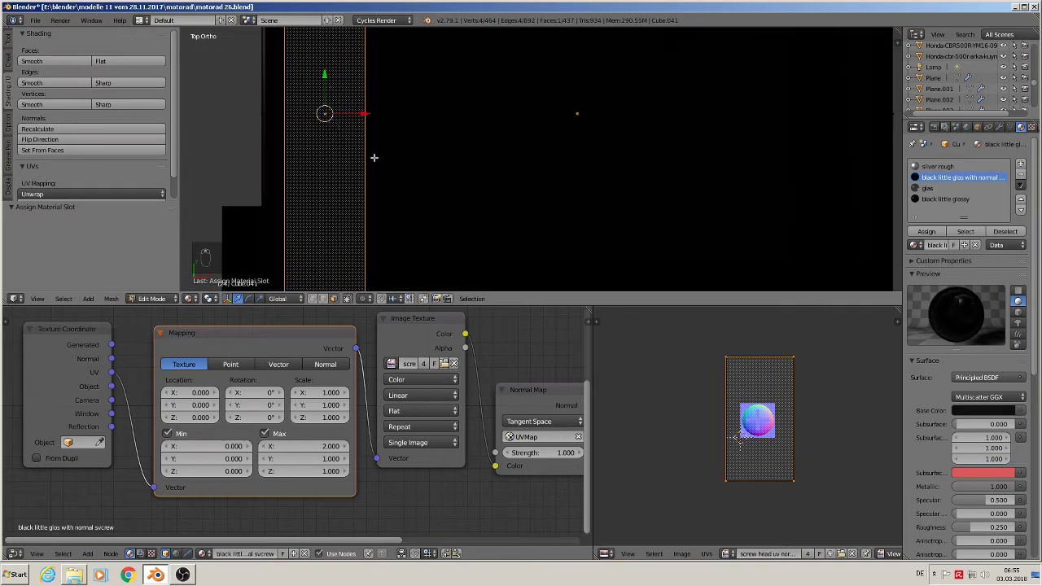
{"action": "key", "text": "Tab"}
{"action": "middle_click_drag", "start_coordinate": [366, 175], "coordinate": [441, 275]}
{"action": "key", "text": "Tab"}
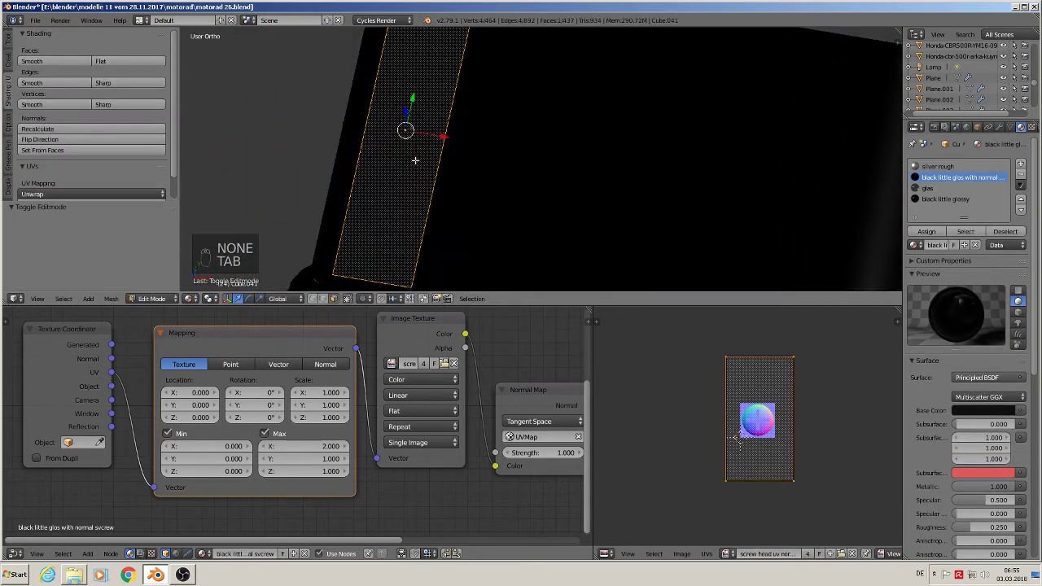
{"action": "key", "text": "KP_7"}
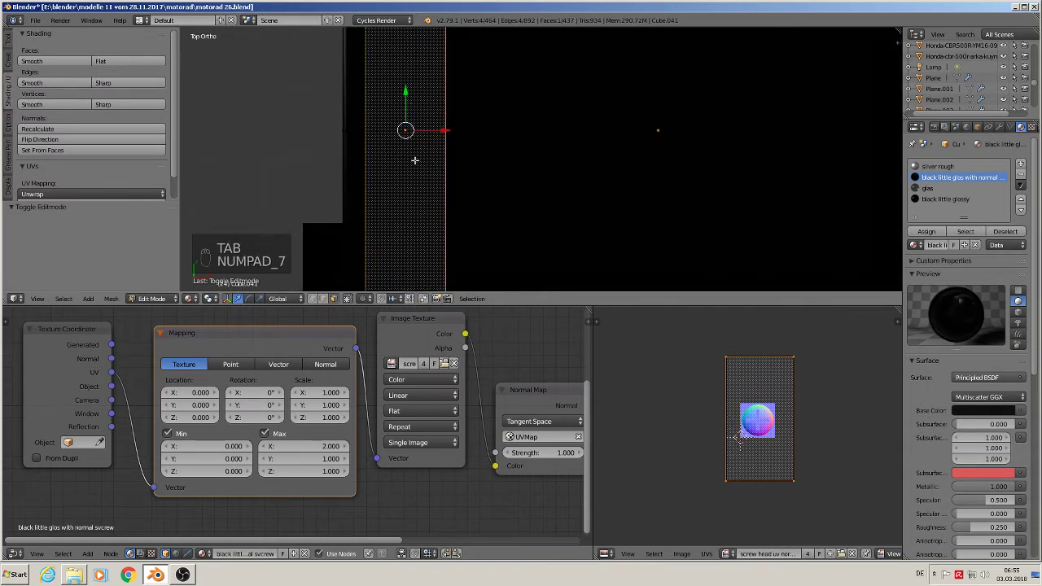
{"action": "key", "text": "u"}
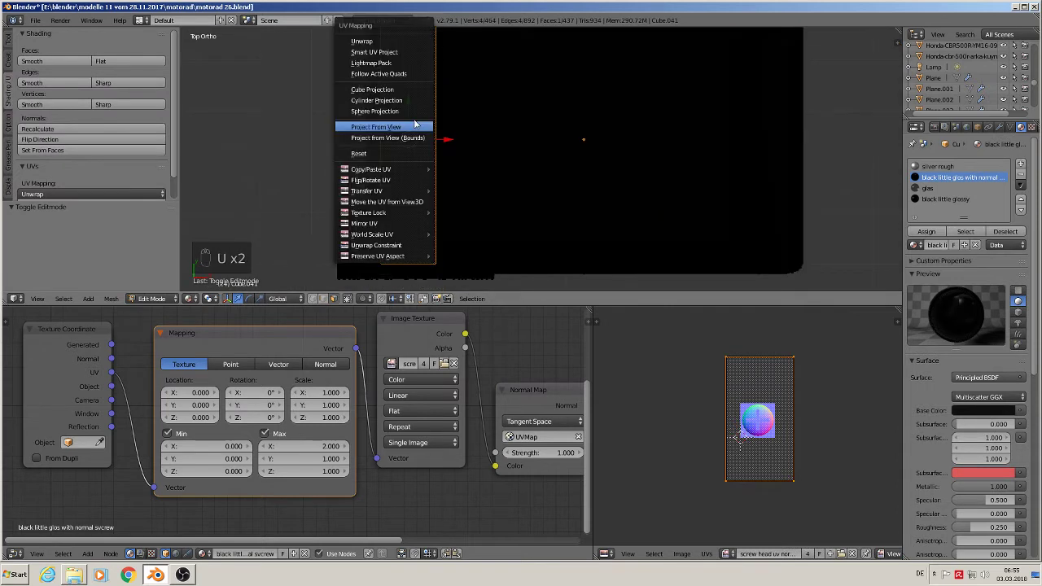
{"action": "left_click", "coordinate": [399, 42]}
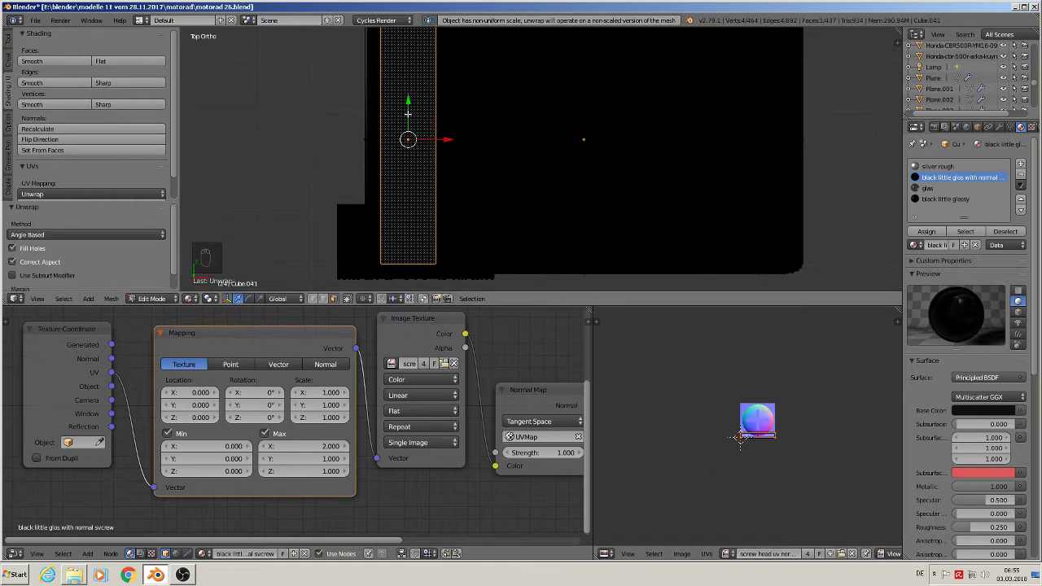
Return to Object Mode and apply the reservoir's rotation and scale.
{"action": "key", "text": "Tab"}
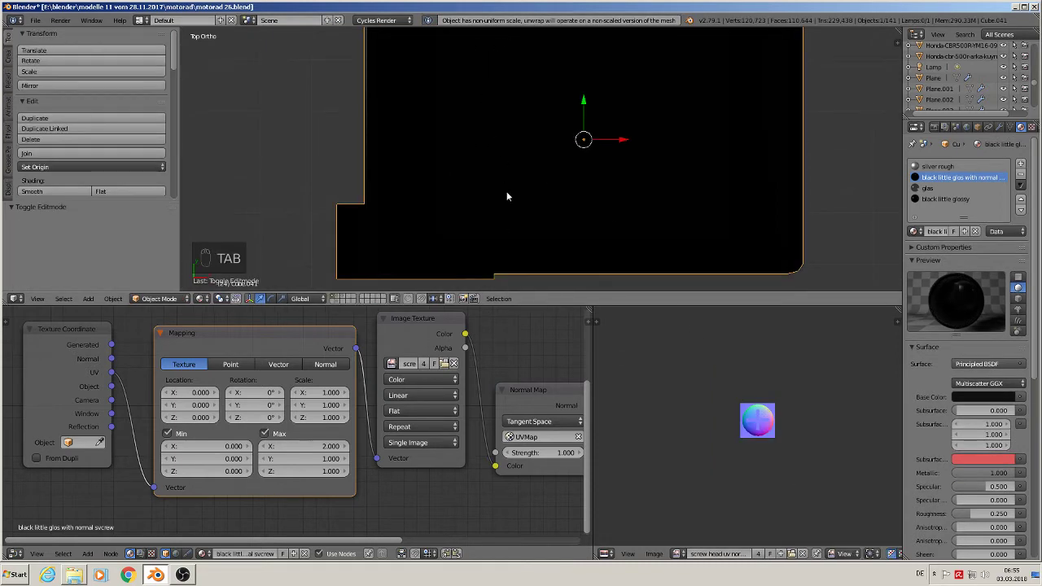
{"action": "middle_click_drag", "start_coordinate": [507, 193], "coordinate": [445, 179]}
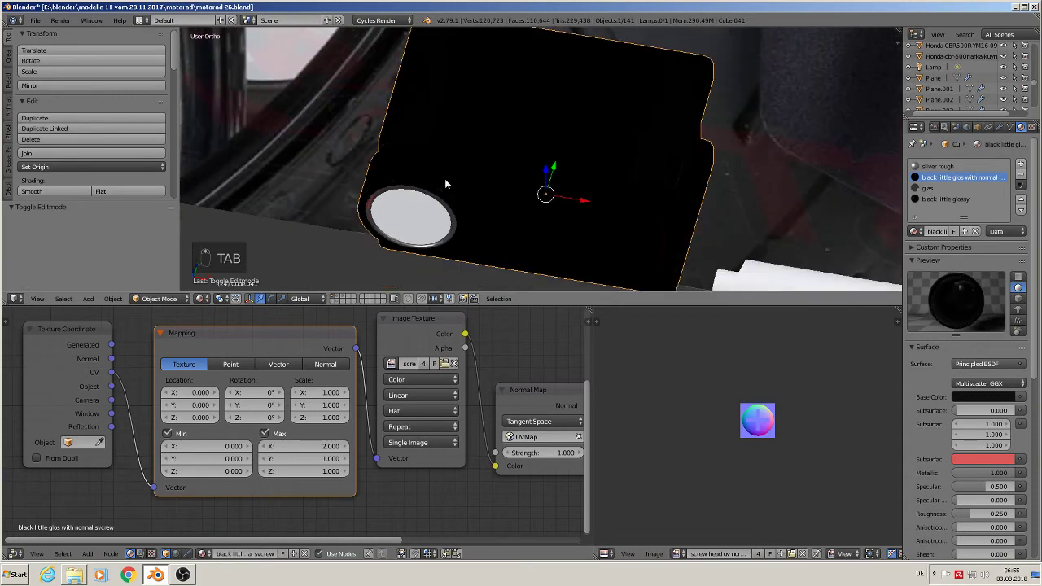
{"action": "left_click", "coordinate": [110, 300]}
{"action": "mouse_move", "coordinate": [128, 216]}
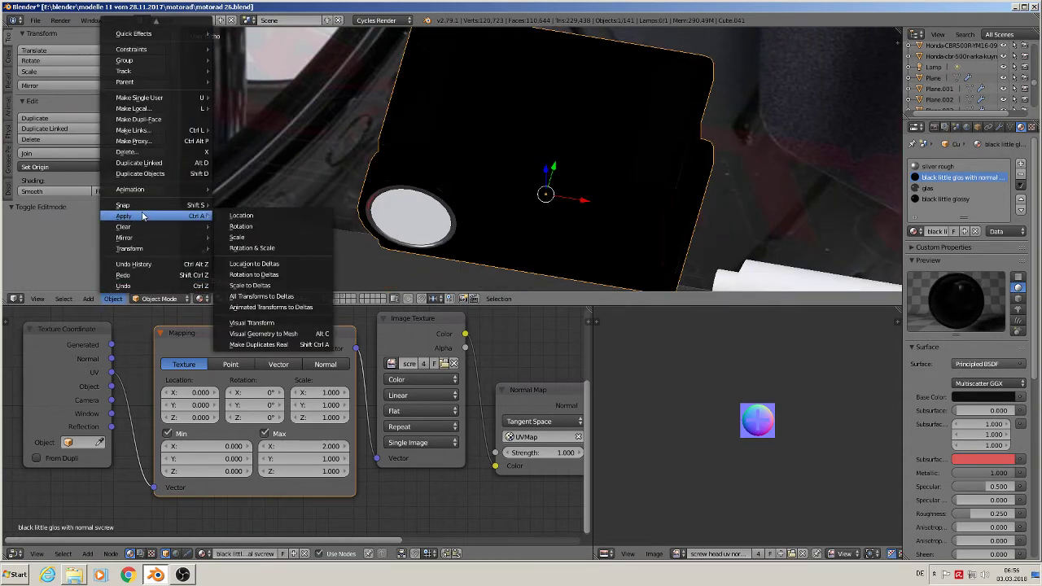
{"action": "left_click", "coordinate": [268, 248]}
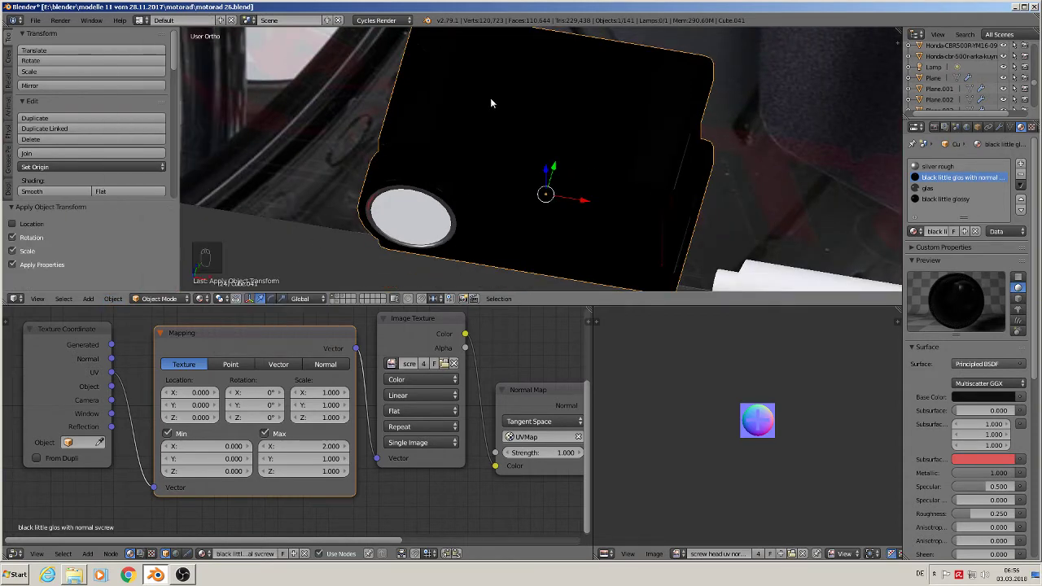
Back in Edit Mode, unwrap the left strip again with the object's scale applied.
{"action": "key", "text": "KP_7"}
{"action": "key", "text": "Tab"}
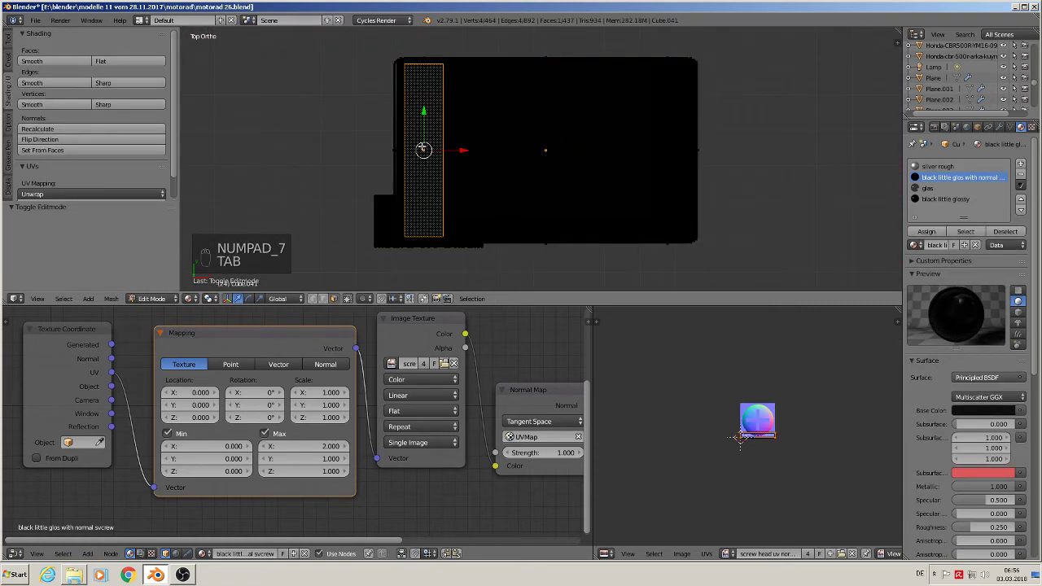
{"action": "key", "text": "u"}
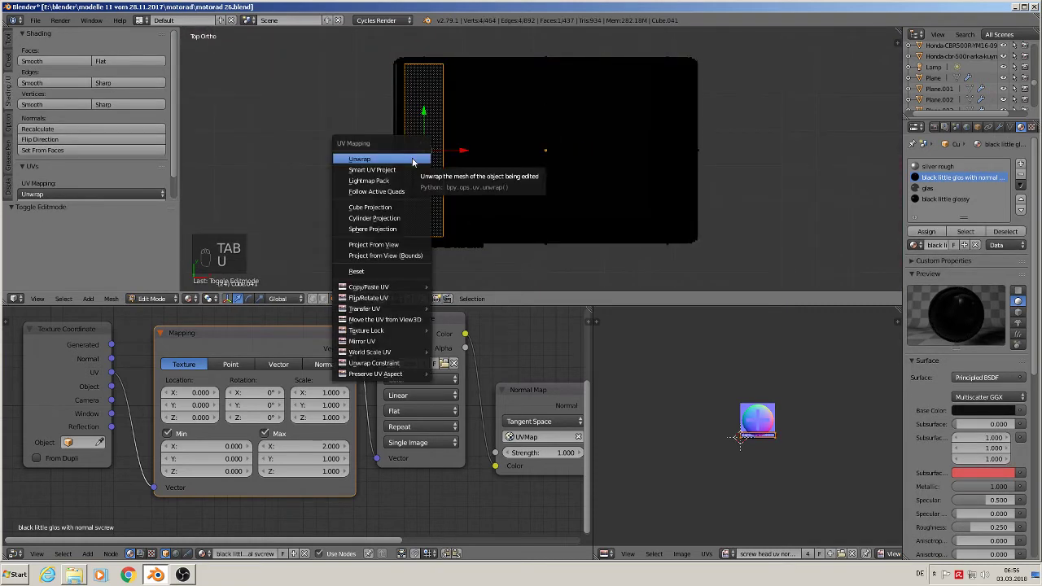
{"action": "left_click", "coordinate": [412, 158]}
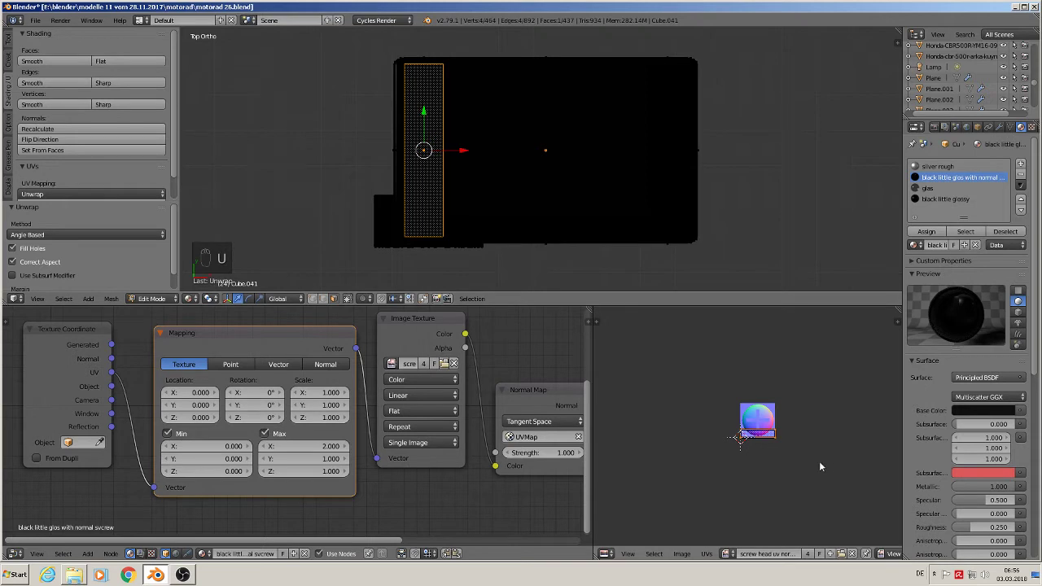
Enlarge the left strip's UV island uniformly until it extends well past both sides of the screw head image, and return to Object Mode.
{"action": "key", "text": "s"}
{"action": "right_click", "coordinate": [850, 500]}
{"action": "key", "text": "s"}
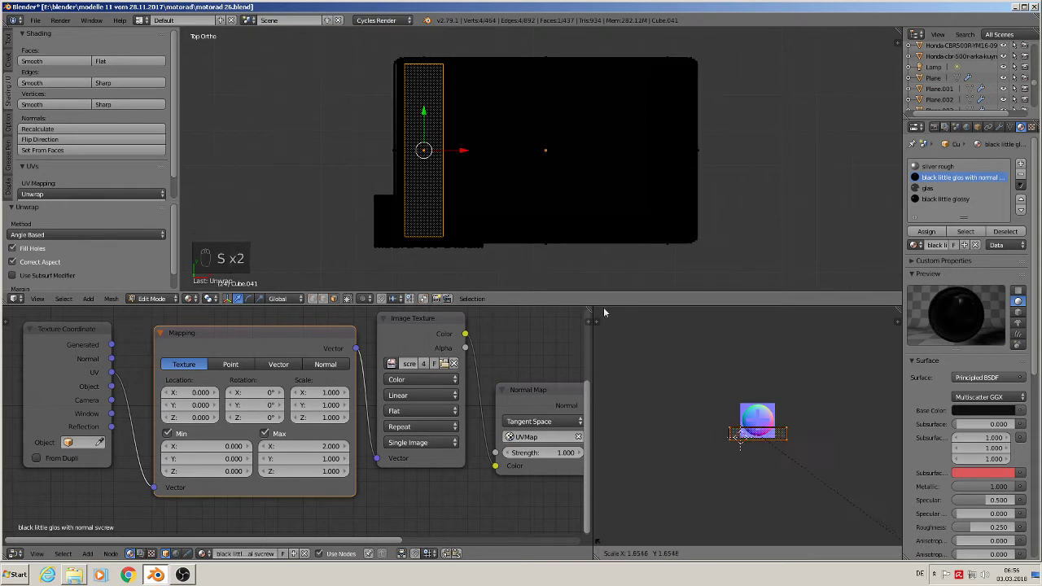
{"action": "left_click", "coordinate": [767, 442]}
{"action": "key", "text": "Tab"}
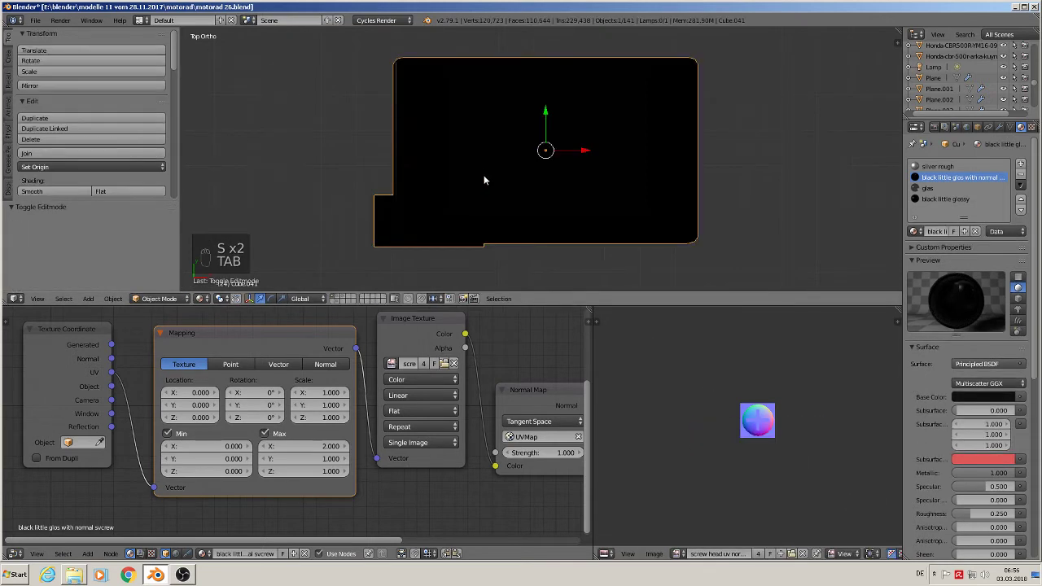
Set the Mapping node's maximum X to 1.
{"action": "middle_click_drag", "start_coordinate": [485, 180], "coordinate": [431, 276]}
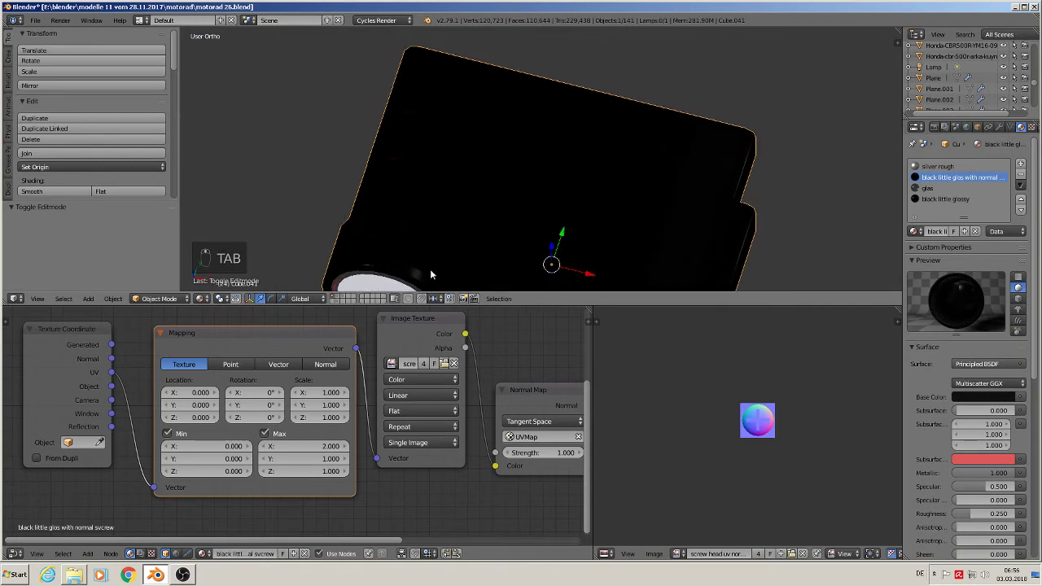
{"action": "left_click", "coordinate": [303, 446]}
{"action": "key", "text": "BackSpace"}
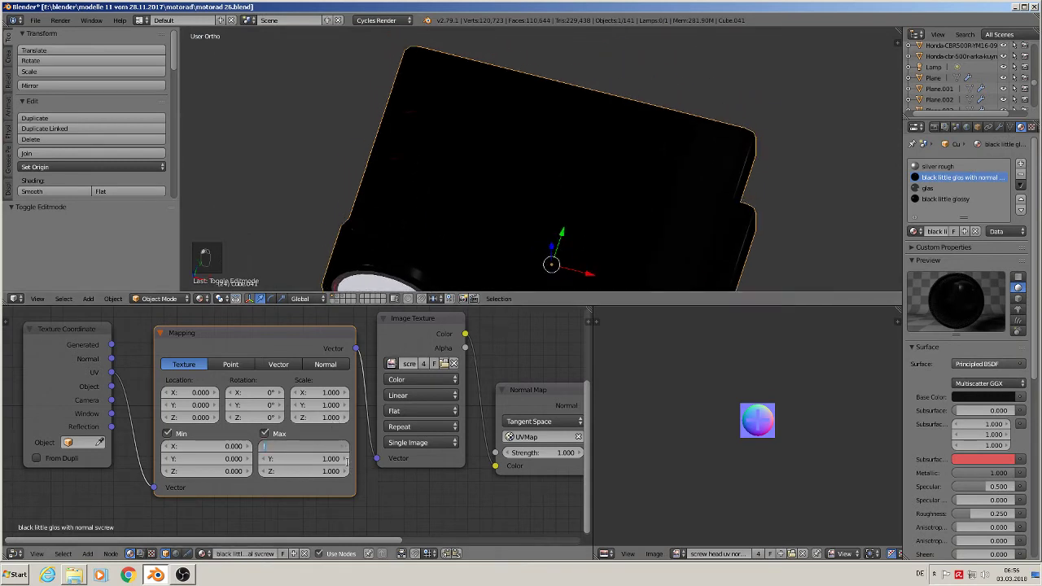
{"action": "key", "text": "Return"}
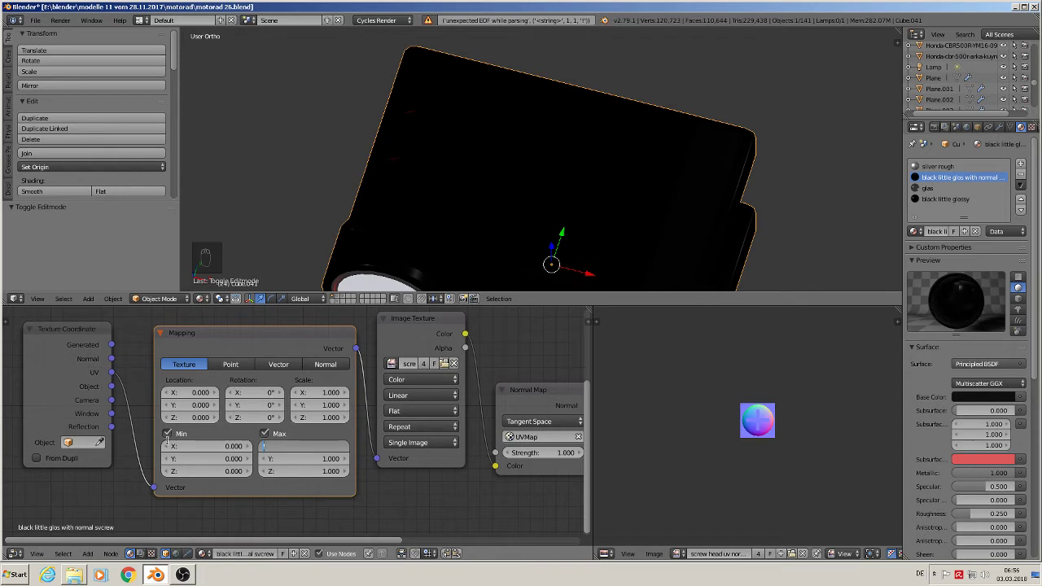
{"action": "left_click", "coordinate": [332, 499]}
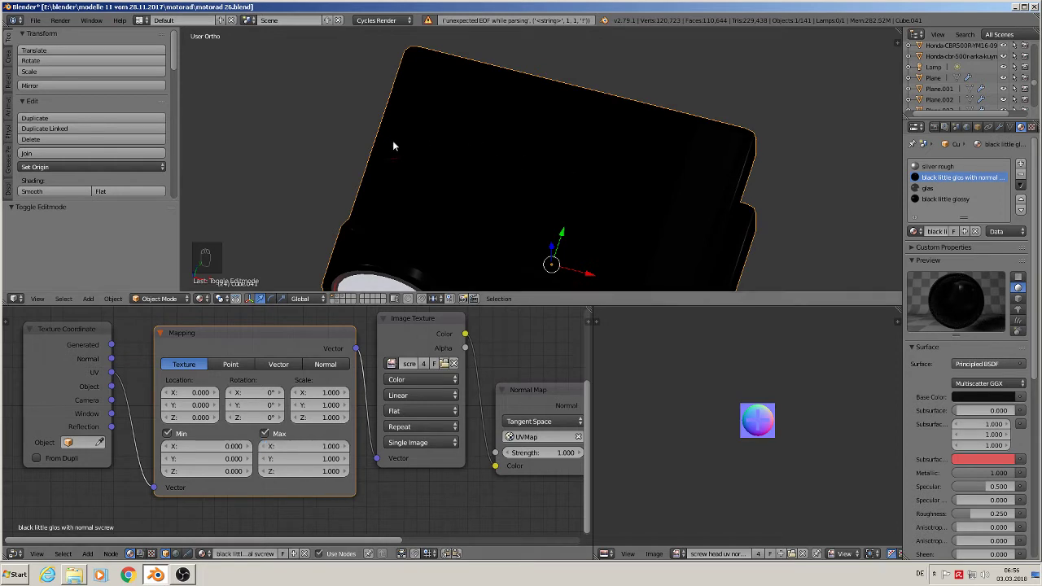
In Edit Mode, move the left strip's UVs about 0.06 in X and 0.41 in Y, and scale them by about 1.29.
{"action": "key", "text": "Tab"}
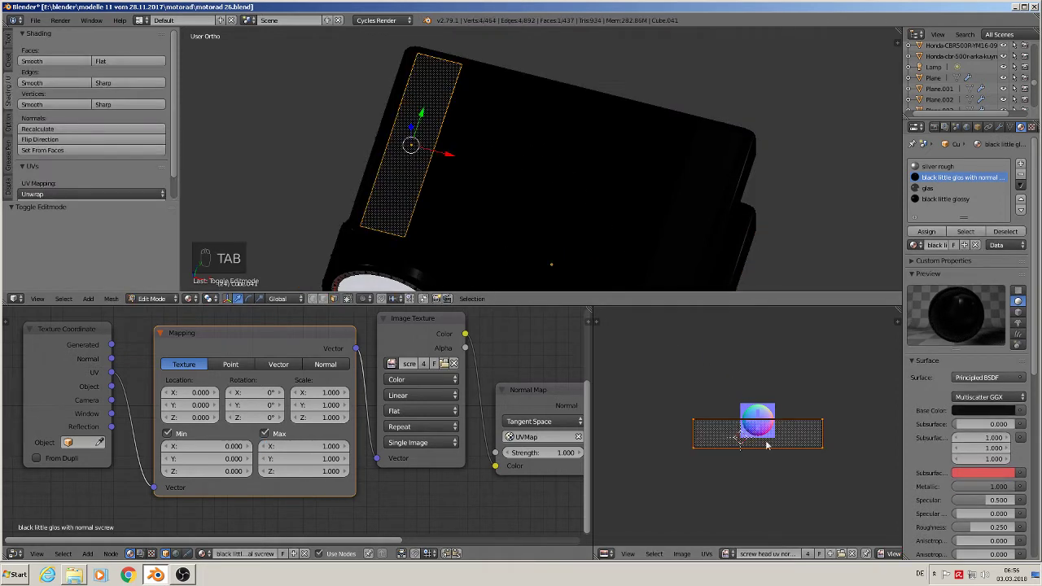
{"action": "key", "text": "g"}
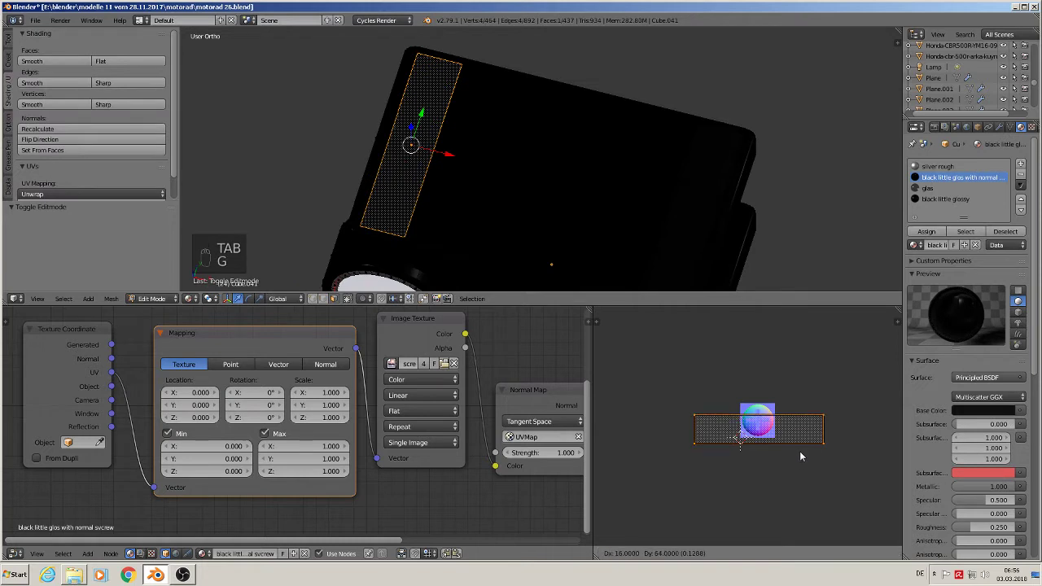
{"action": "left_click", "coordinate": [800, 443]}
{"action": "key", "text": "s"}
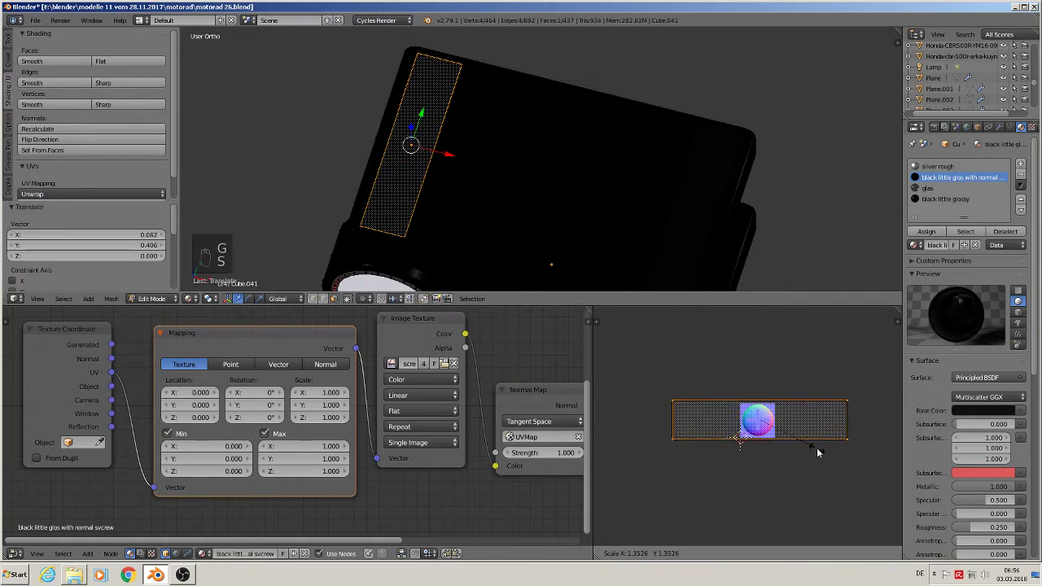
{"action": "left_click", "coordinate": [813, 447]}
Nudge the strip's UVs slightly down over the screw head image, check the strip in Object Mode, and return to Edit Mode.
{"action": "key", "text": "g"}
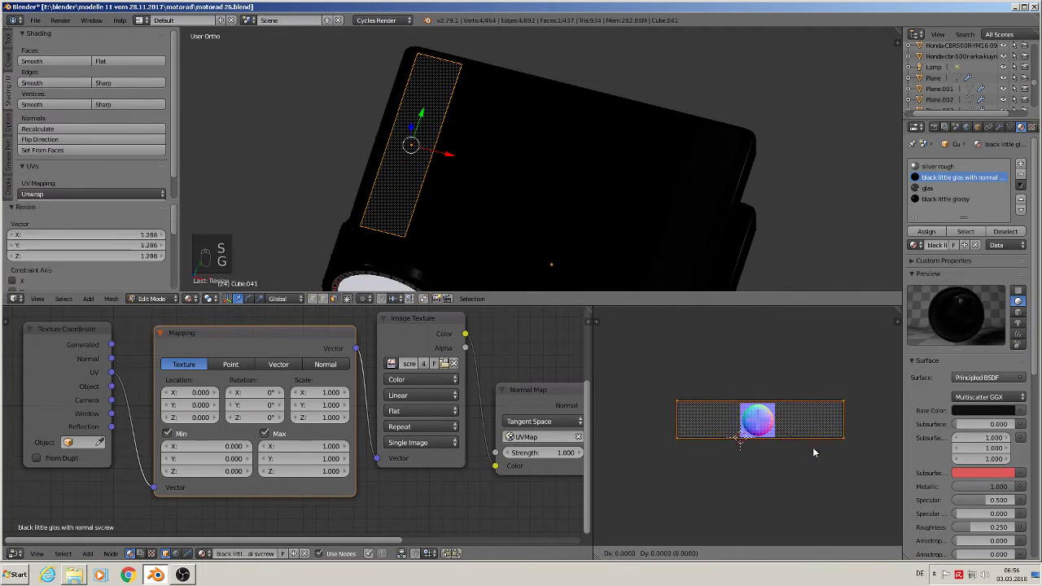
{"action": "left_click", "coordinate": [812, 449]}
{"action": "key", "text": "Tab"}
{"action": "mouse_move", "coordinate": [463, 138]}
{"action": "middle_mouse_down"}
{"action": "mouse_move", "coordinate": [461, 102]}
{"action": "mouse_move", "coordinate": [415, 126]}
{"action": "mouse_move", "coordinate": [484, 152]}
{"action": "mouse_move", "coordinate": [459, 141]}
{"action": "middle_mouse_up"}
{"action": "scroll", "coordinate": [415, 127], "scroll_direction": "up", "scroll_amount": 2}
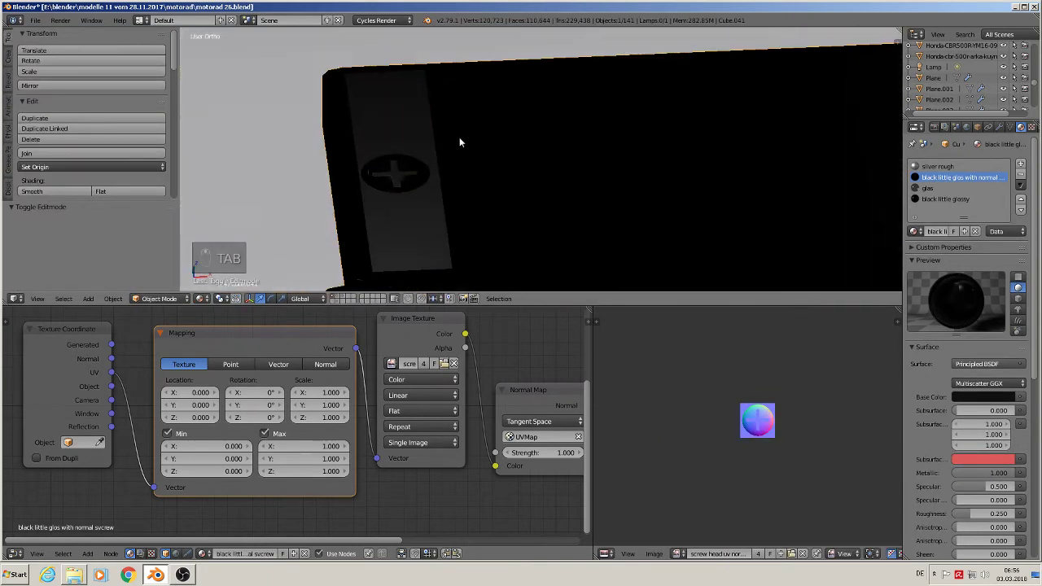
{"action": "scroll", "coordinate": [466, 225], "scroll_direction": "up", "scroll_amount": 1}
{"action": "scroll", "coordinate": [466, 231], "scroll_direction": "down", "scroll_amount": 2}
{"action": "middle_click_drag", "start_coordinate": [472, 233], "coordinate": [505, 133]}
{"action": "key", "text": "Tab"}
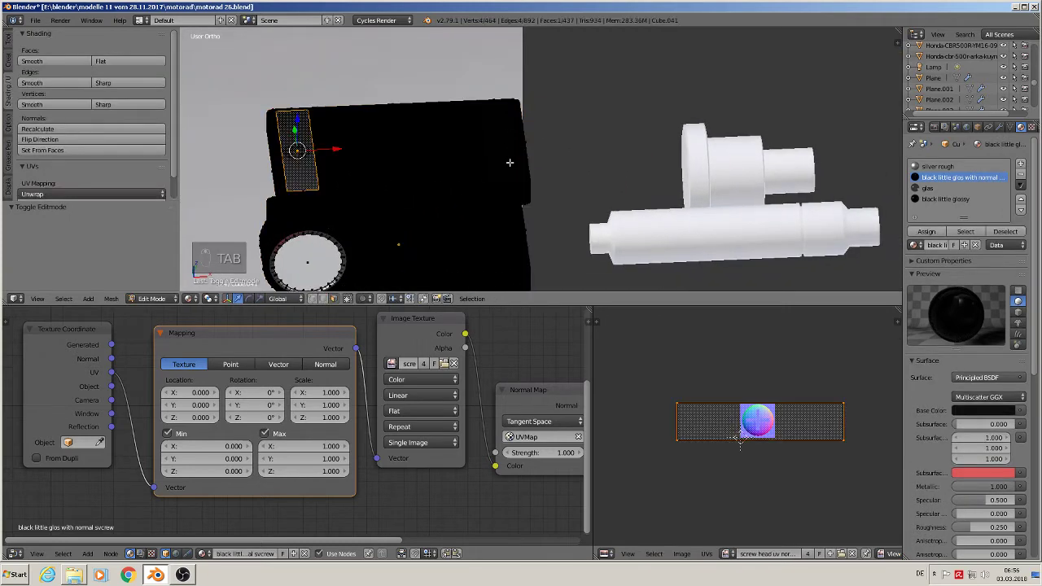
Select the right strip of the reservoir's top face and unwrap it in top view.
{"action": "right_click", "coordinate": [508, 142]}
{"action": "key", "text": "KP_7"}
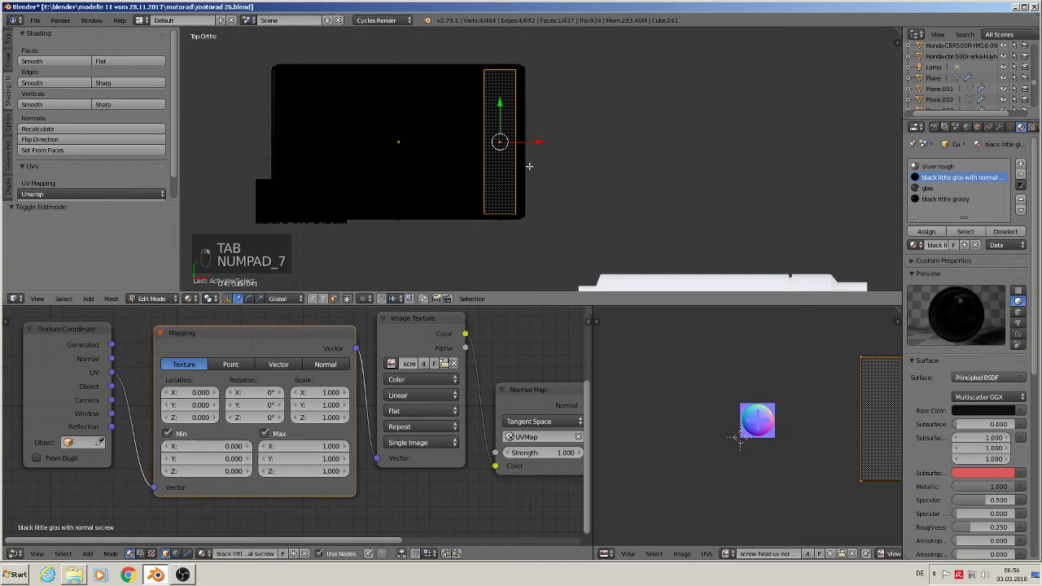
{"action": "key", "text": "u"}
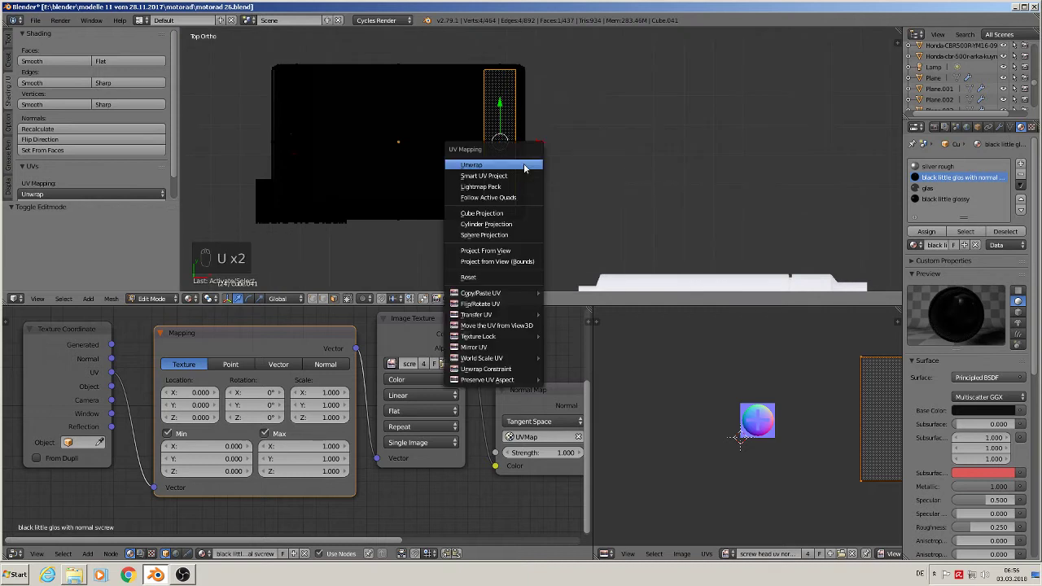
{"action": "left_click", "coordinate": [525, 166]}
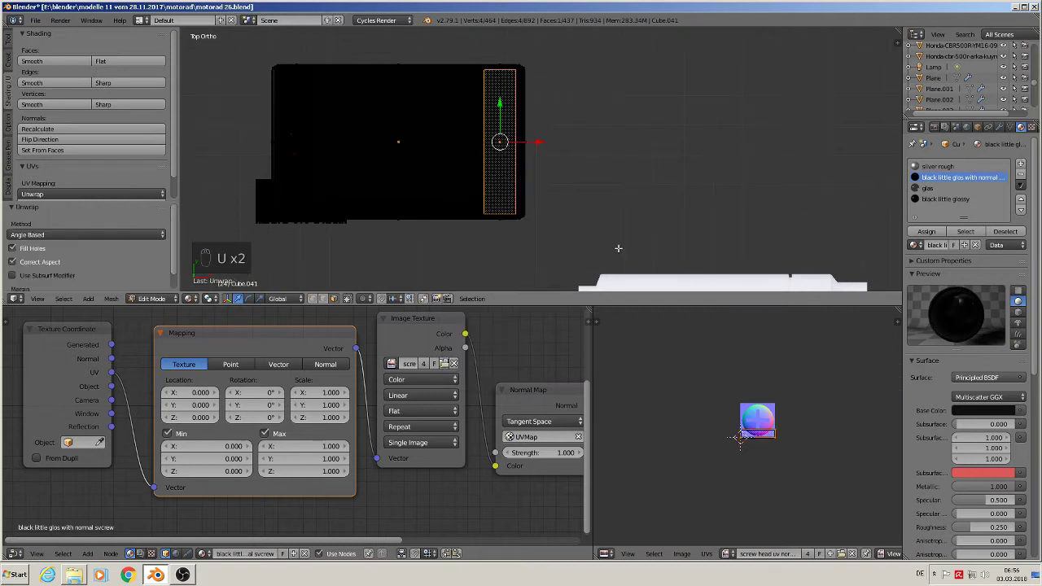
Scale the right strip's UVs by about 4.08 and again by about 1.12, positioning them over the screw head image, and return to Object Mode.
{"action": "left_click", "coordinate": [644, 505]}
{"action": "key", "text": "s"}
{"action": "key", "text": "g"}
{"action": "left_click", "coordinate": [713, 490]}
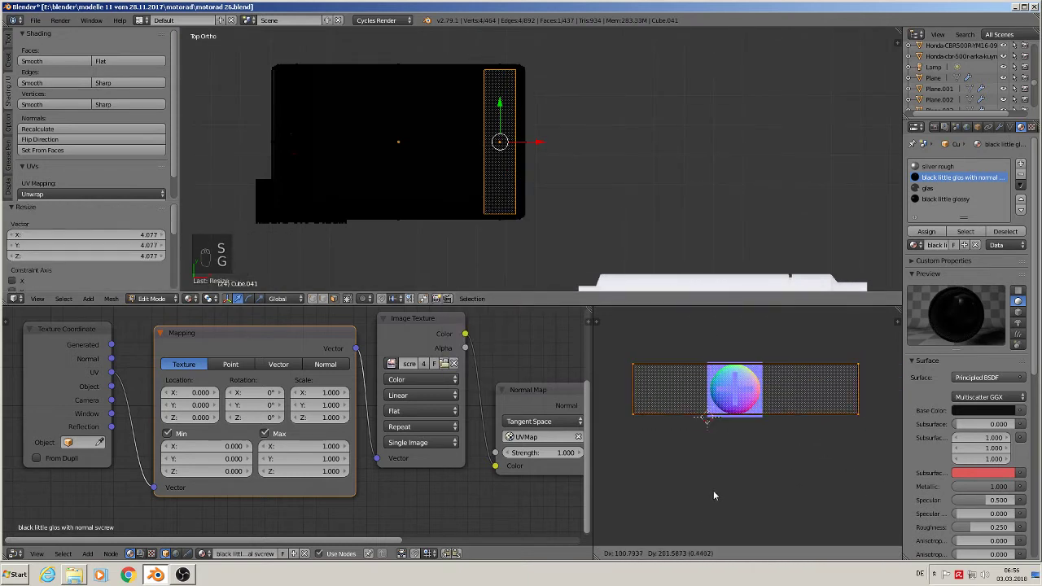
{"action": "key", "text": "s"}
{"action": "left_click", "coordinate": [800, 512]}
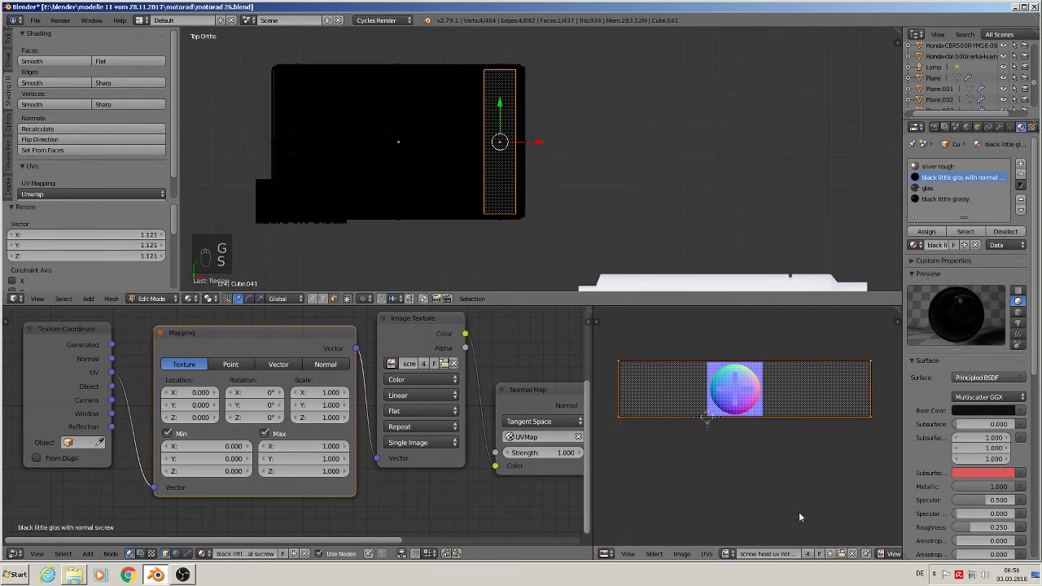
{"action": "key", "text": "Tab"}
Check the screw heads on both strips, leave the mesh in Object Mode, and save the file.
{"action": "middle_click_drag", "start_coordinate": [483, 150], "coordinate": [494, 98]}
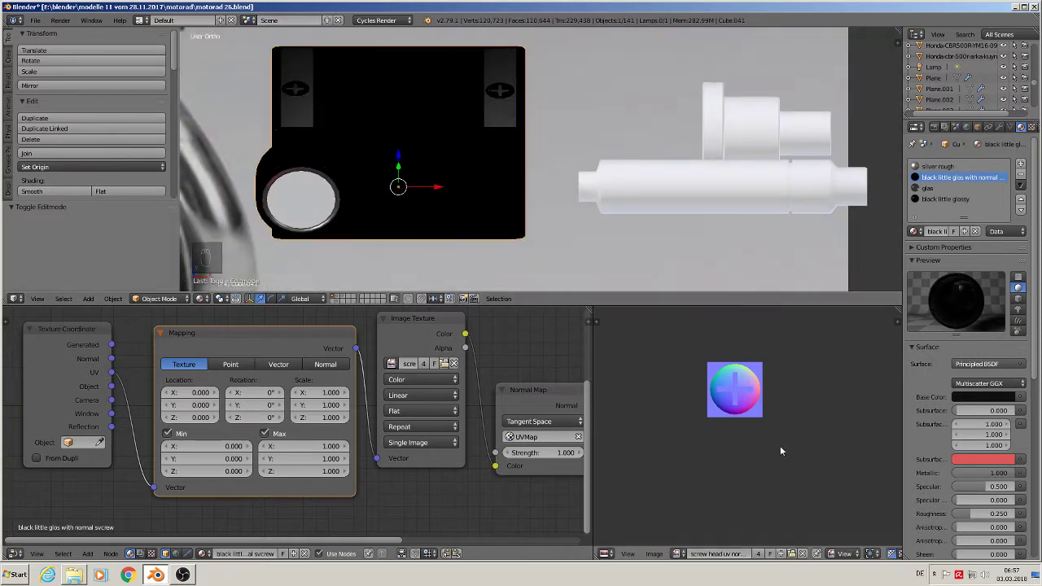
{"action": "key", "text": "Tab"}
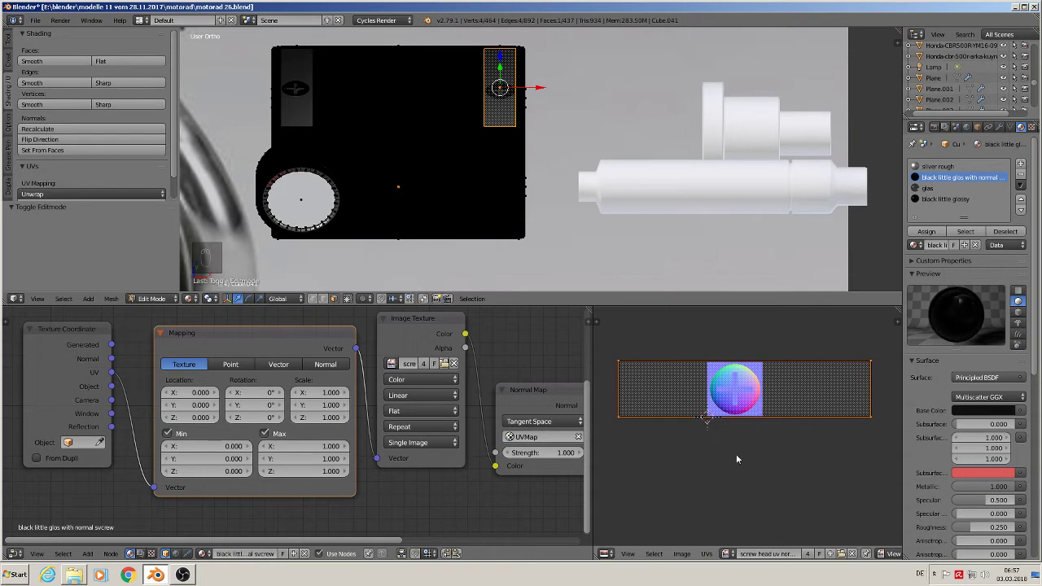
{"action": "key", "text": "Tab"}
{"action": "scroll", "coordinate": [458, 158], "scroll_direction": "down", "scroll_amount": 1}
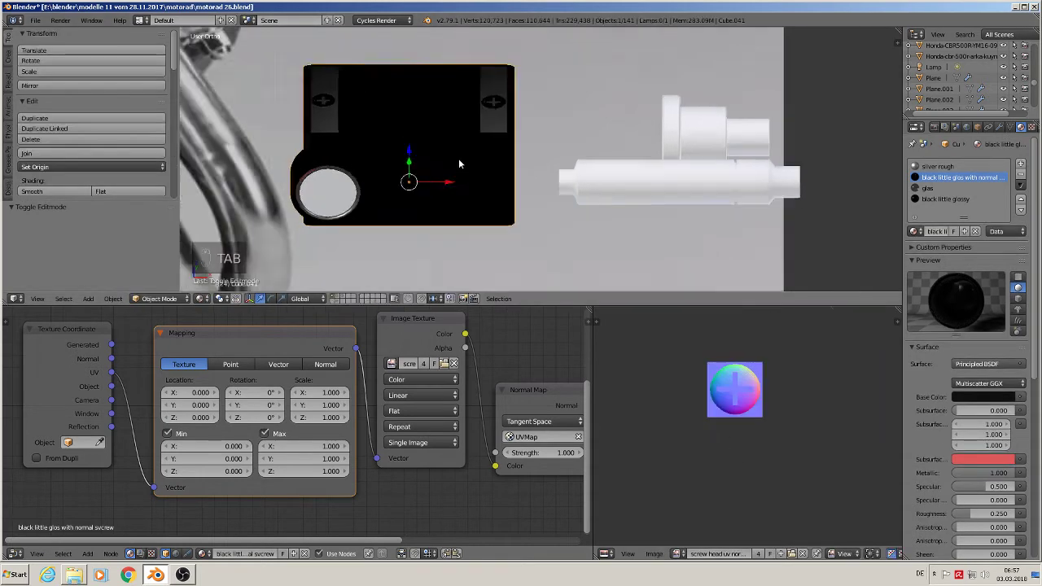
{"action": "mouse_move", "coordinate": [458, 164]}
{"action": "middle_mouse_down"}
{"action": "mouse_move", "coordinate": [486, 166]}
{"action": "mouse_move", "coordinate": [505, 198]}
{"action": "mouse_move", "coordinate": [467, 216]}
{"action": "mouse_move", "coordinate": [430, 171]}
{"action": "mouse_move", "coordinate": [441, 161]}
{"action": "middle_mouse_up"}
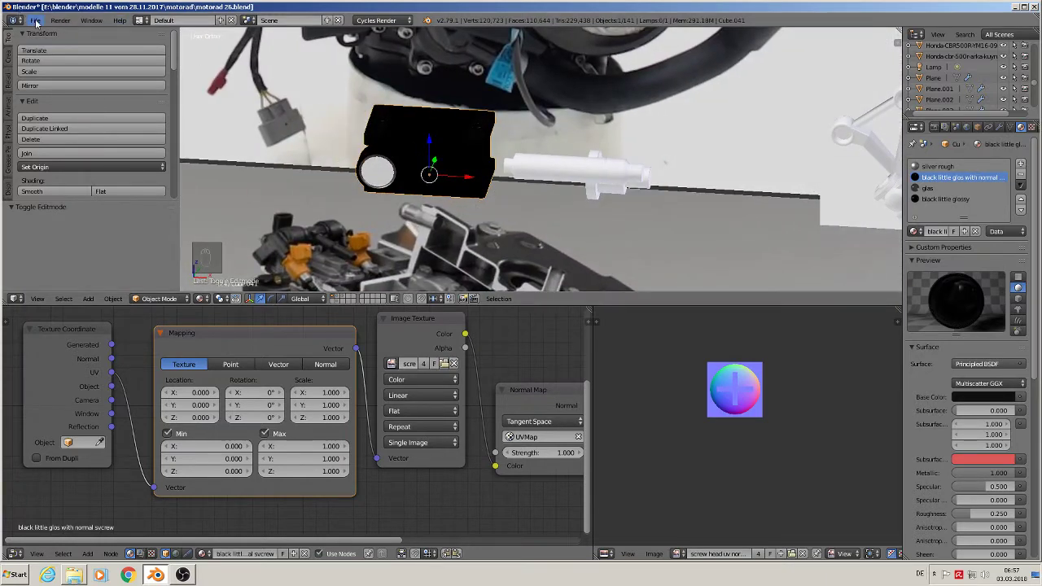
{"action": "left_click", "coordinate": [35, 21]}
{"action": "left_click", "coordinate": [74, 103]}
Examine the handlebar and brake reservoir reference photos and the surrounding parts in front view.
{"action": "scroll", "coordinate": [554, 203], "scroll_direction": "up", "scroll_amount": 2}
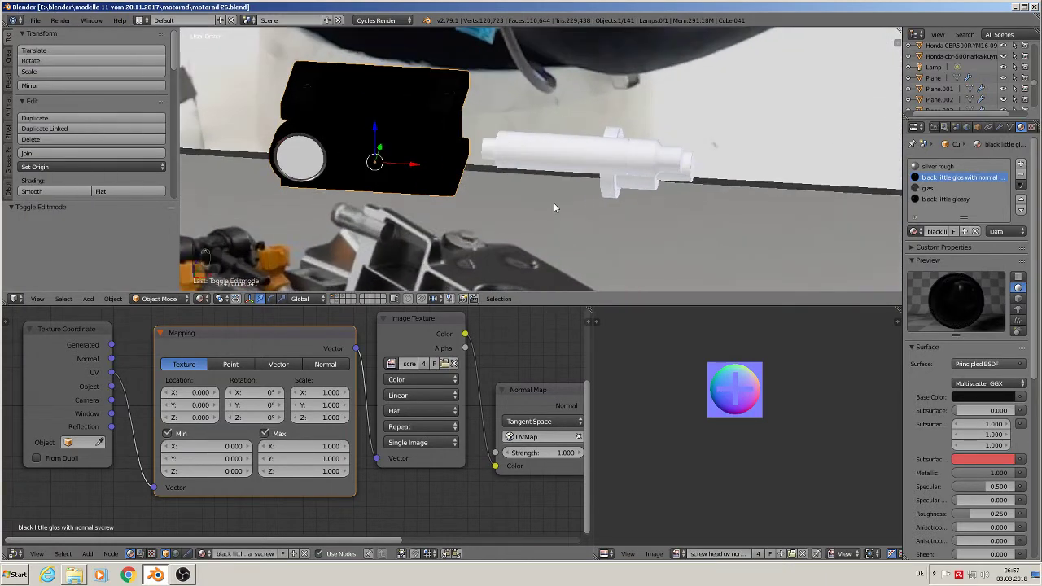
{"action": "scroll", "coordinate": [554, 201], "scroll_direction": "down", "scroll_amount": 6}
{"action": "key", "text": "KP_1"}
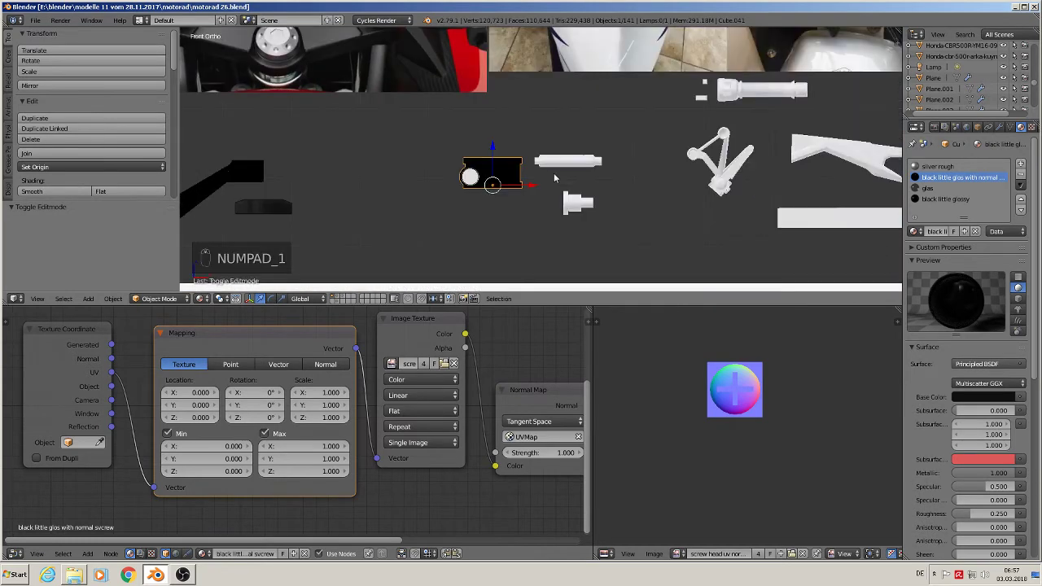
{"action": "scroll", "coordinate": [553, 173], "scroll_direction": "down", "scroll_amount": 2}
{"action": "scroll", "coordinate": [395, 79], "scroll_direction": "up", "scroll_amount": 4}
{"action": "scroll", "coordinate": [394, 79], "scroll_direction": "up", "scroll_amount": 1}
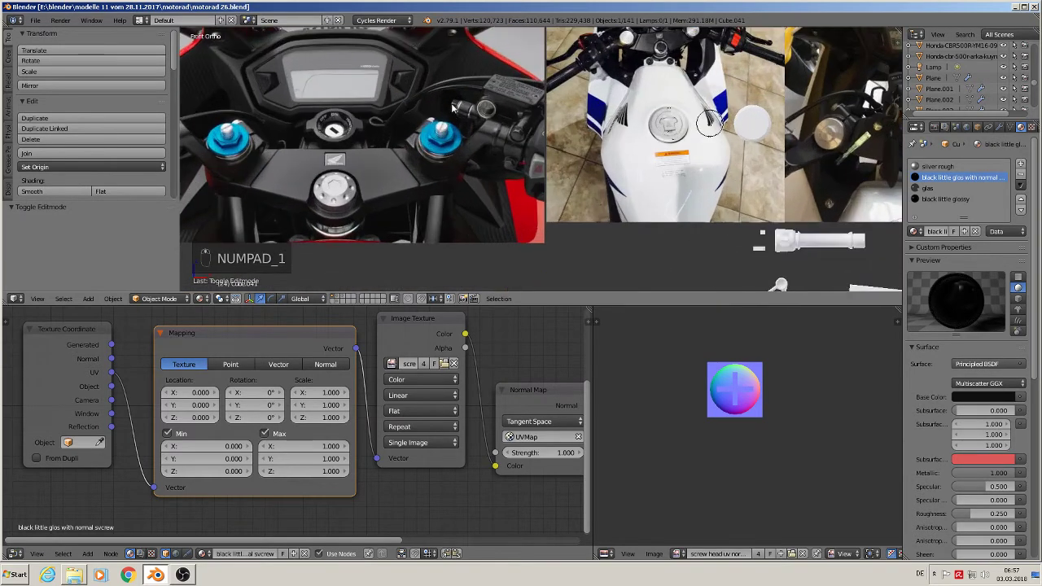
{"action": "middle_click_drag", "start_coordinate": [682, 140], "coordinate": [557, 268], "text": "shift"}
{"action": "scroll", "coordinate": [559, 269], "scroll_direction": "up", "scroll_amount": 6}
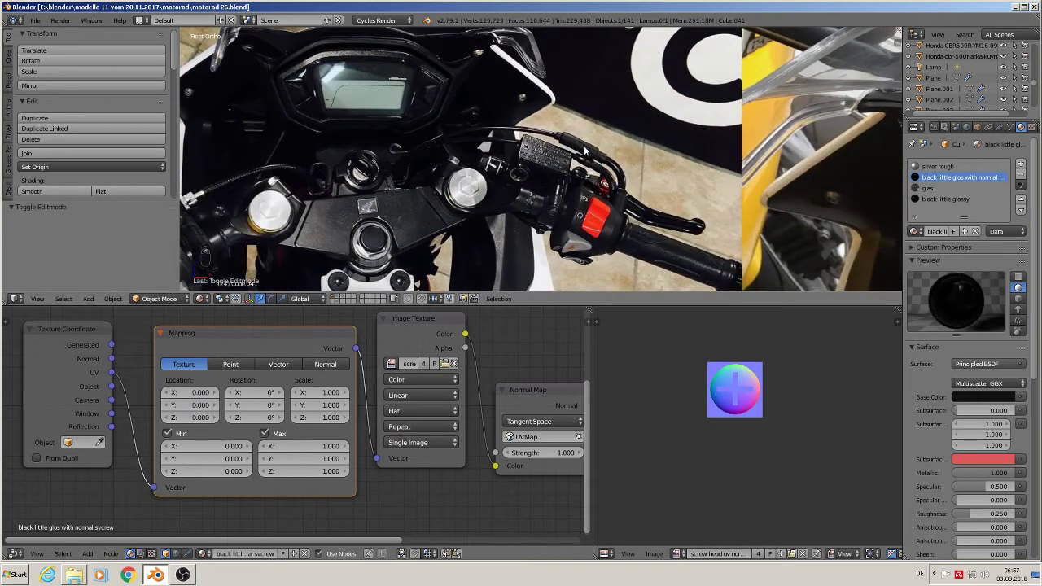
{"action": "scroll", "coordinate": [595, 210], "scroll_direction": "down", "scroll_amount": 4}
{"action": "middle_click_drag", "start_coordinate": [602, 232], "coordinate": [431, 44], "text": "shift"}
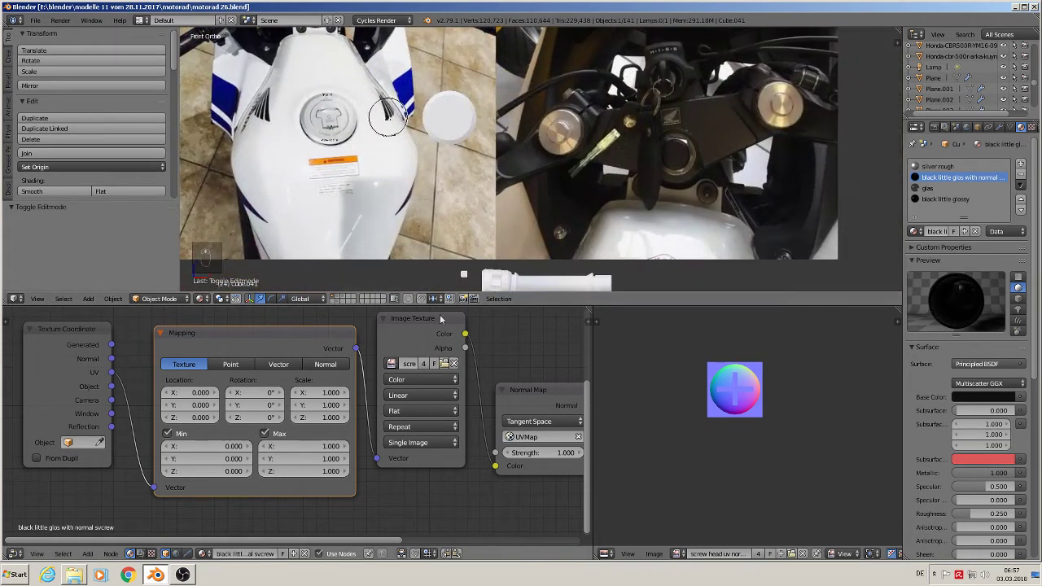
{"action": "scroll", "coordinate": [440, 321], "scroll_direction": "down", "scroll_amount": 3}
{"action": "scroll", "coordinate": [480, 252], "scroll_direction": "down", "scroll_amount": 2}
{"action": "middle_click_drag", "start_coordinate": [481, 253], "coordinate": [557, 88], "text": "shift"}
Add a material slot to the long horizontal cylinder beside the reservoir and assign the existing black plastic rough material.
{"action": "scroll", "coordinate": [481, 141], "scroll_direction": "up", "scroll_amount": 4}
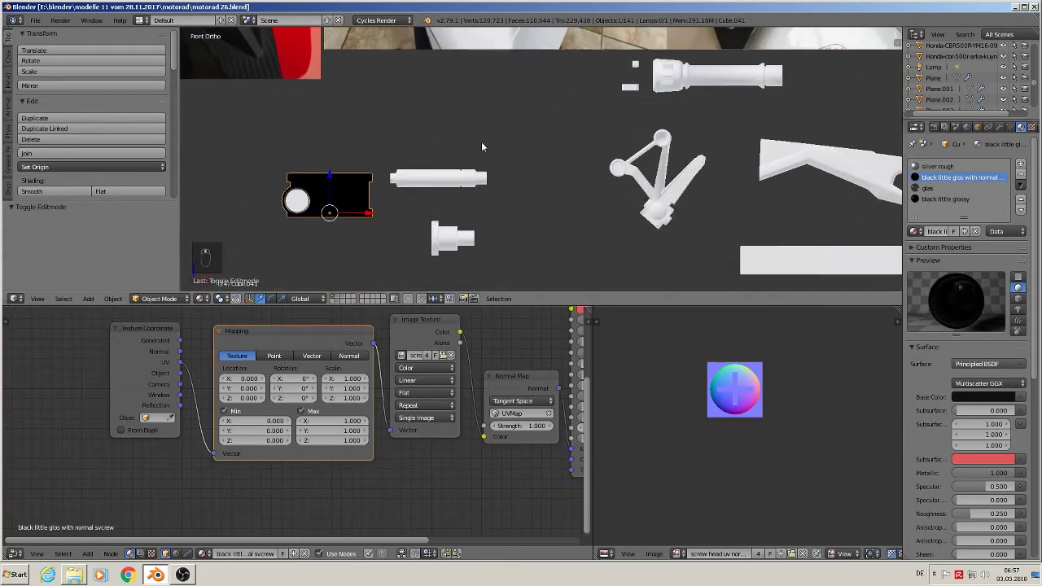
{"action": "right_click", "coordinate": [433, 197]}
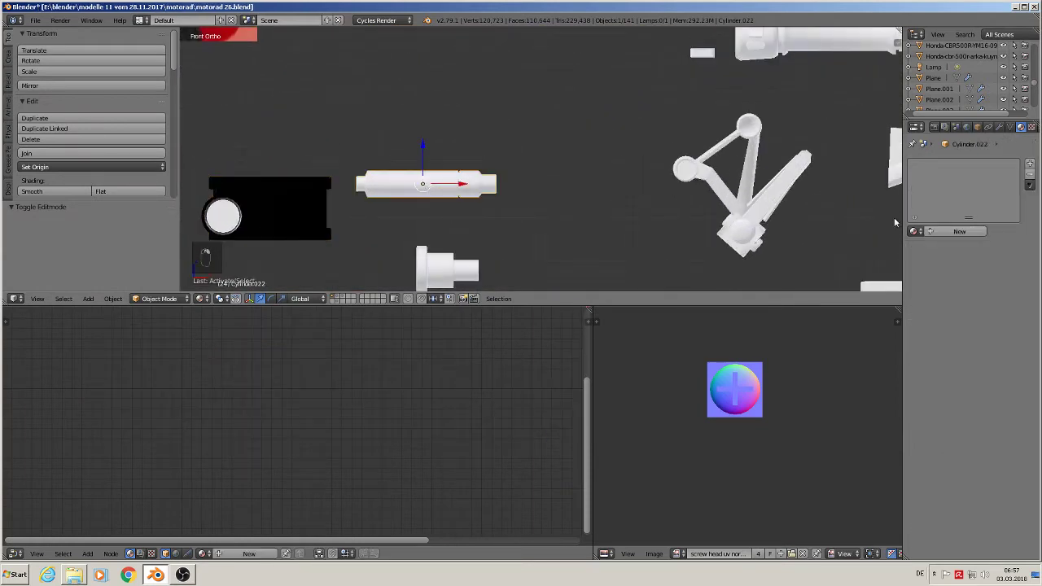
{"action": "left_click", "coordinate": [1029, 164]}
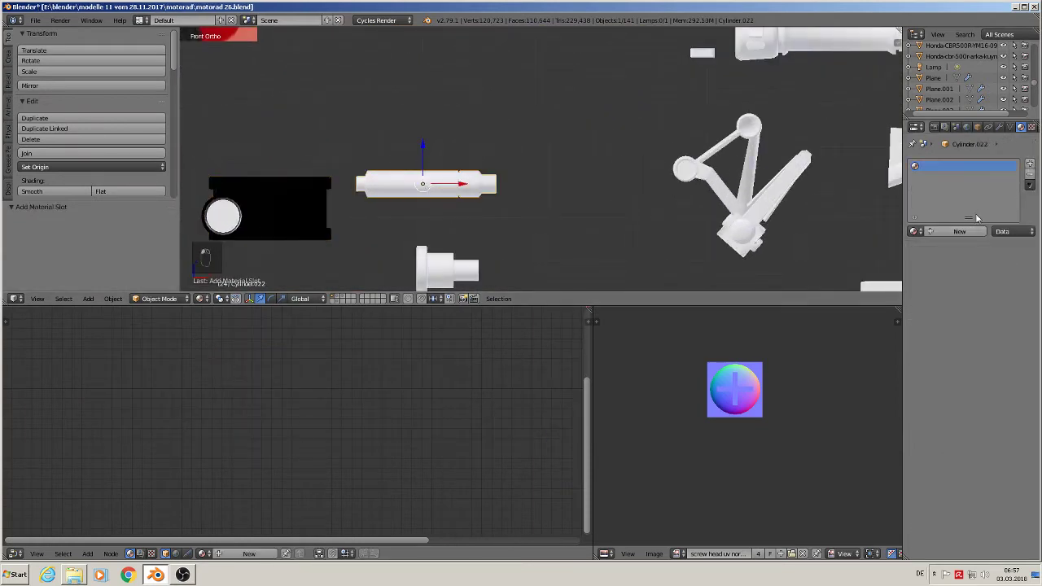
{"action": "left_click", "coordinate": [913, 232]}
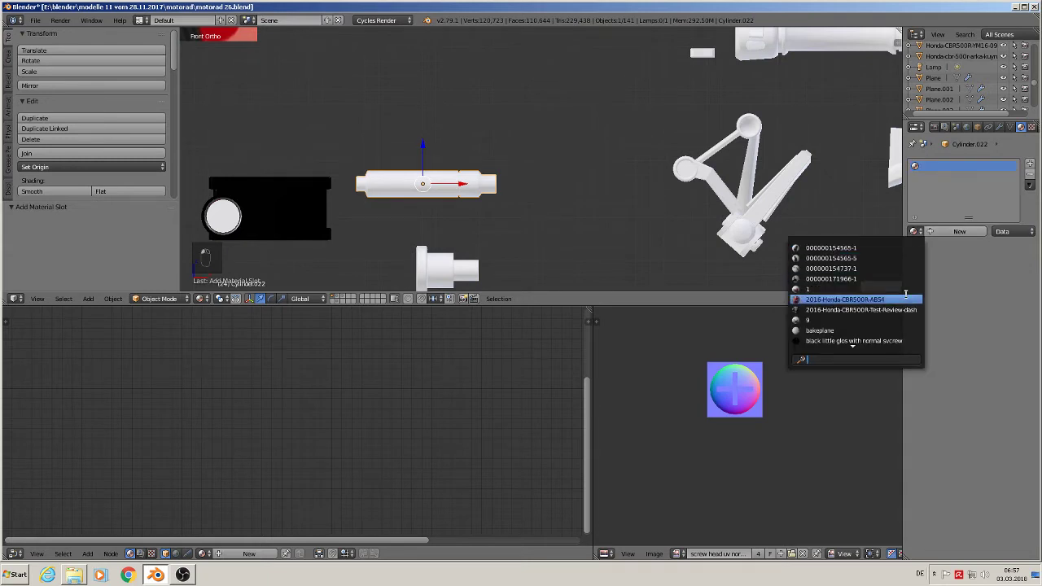
{"action": "type", "text": "pl"}
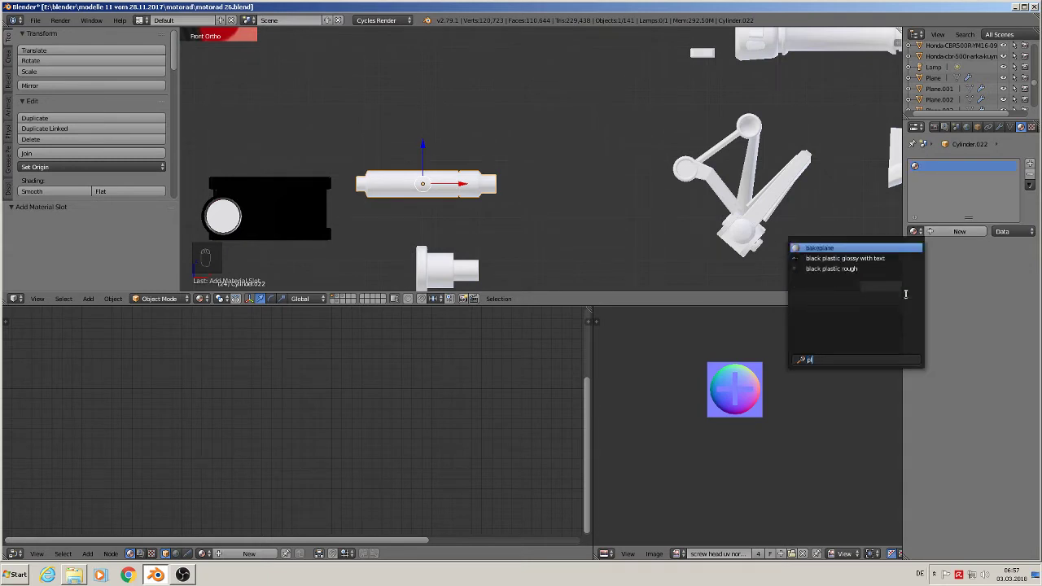
{"action": "left_click", "coordinate": [849, 272]}
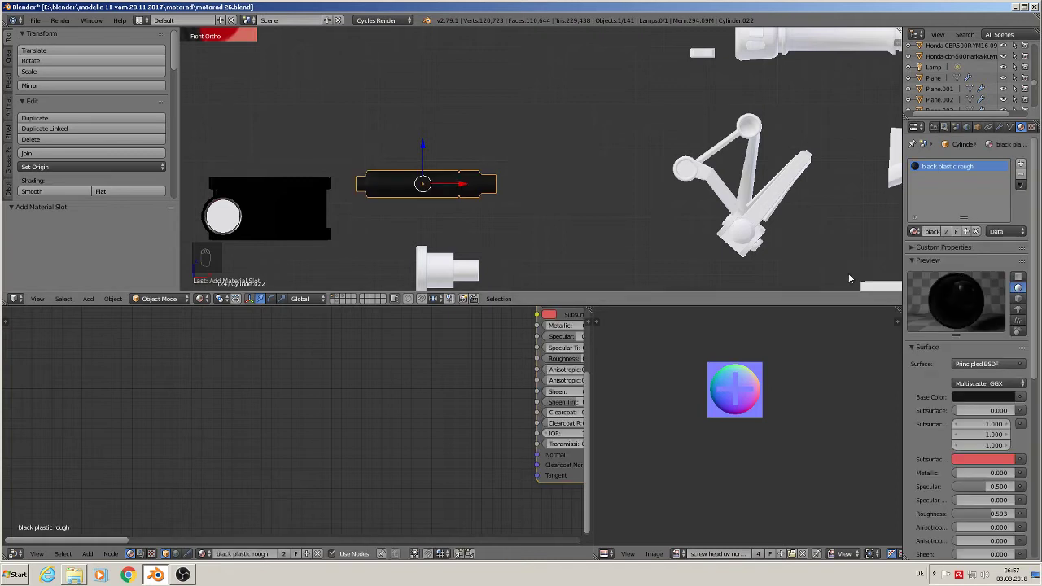
Add a material slot to the short stepped cylinder and assign the existing black plastic rough material.
{"action": "right_click", "coordinate": [451, 278]}
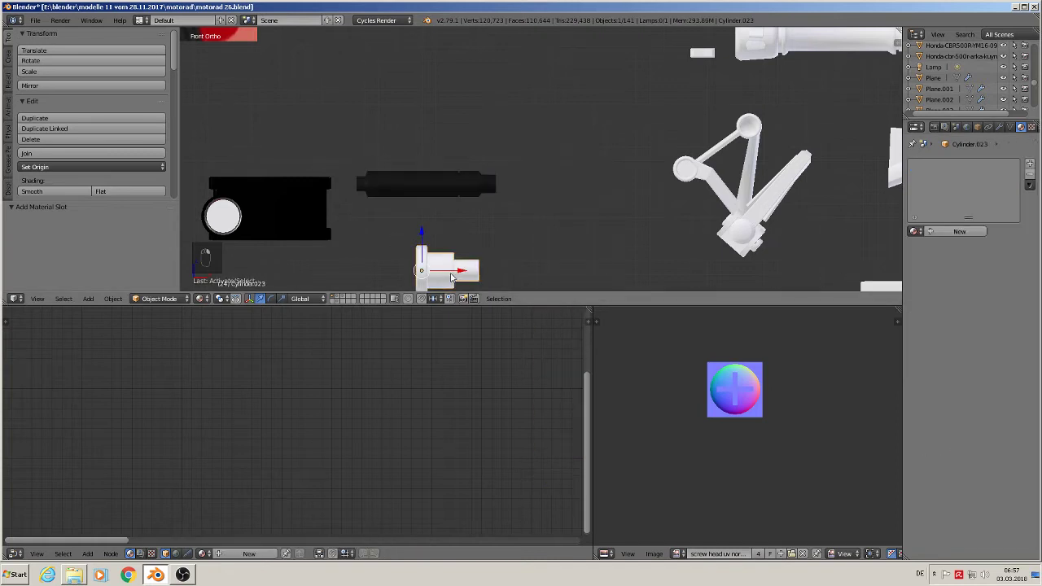
{"action": "left_click", "coordinate": [912, 233]}
{"action": "left_click", "coordinate": [1029, 163]}
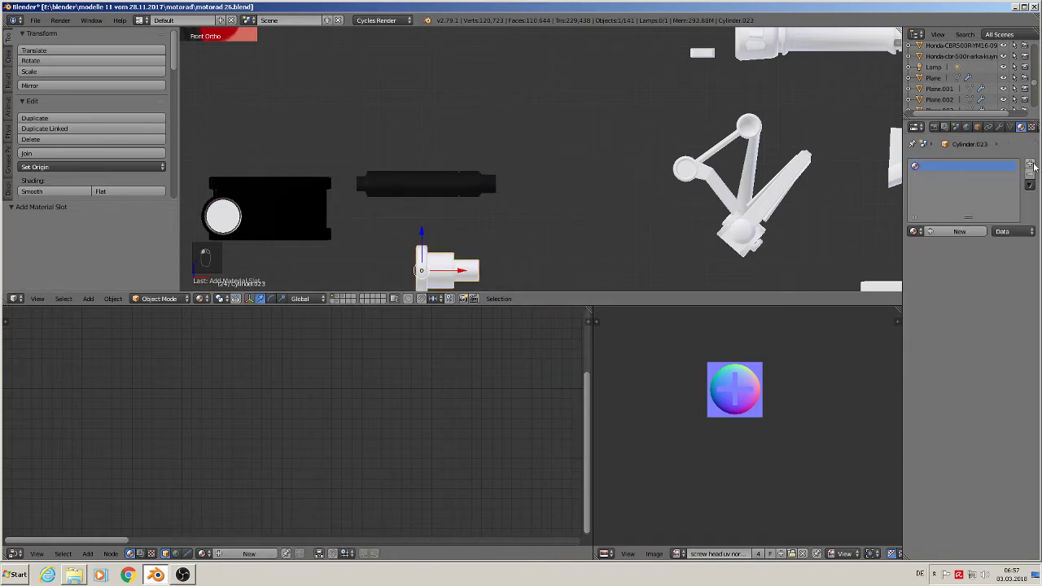
{"action": "left_click", "coordinate": [914, 233]}
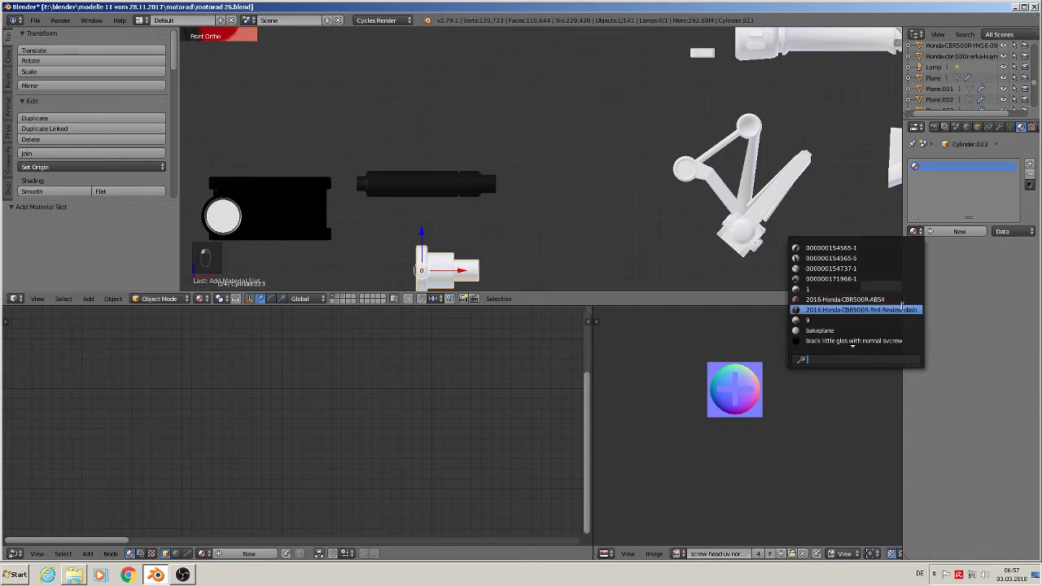
{"action": "type", "text": "pl"}
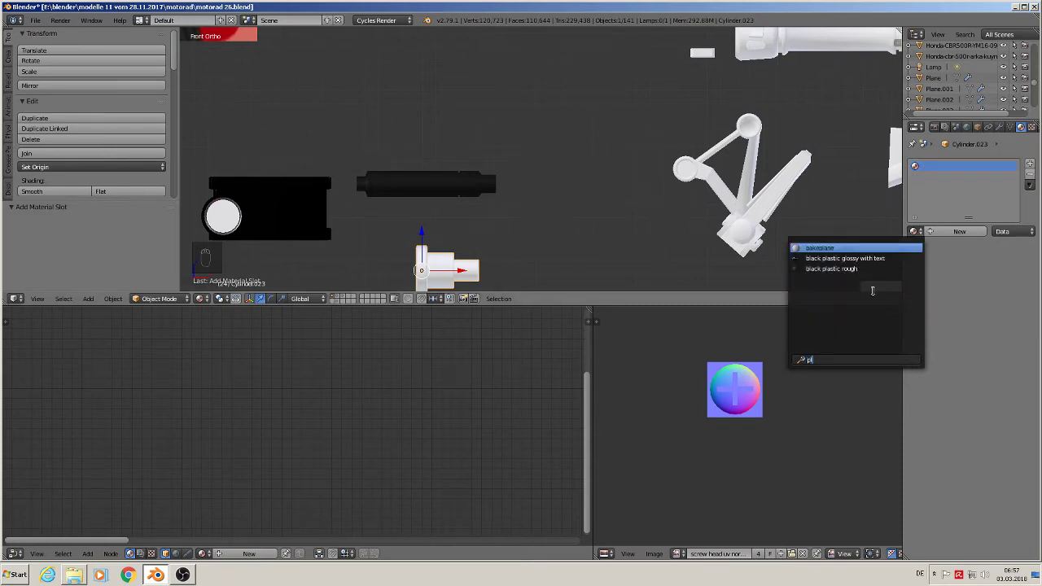
{"action": "left_click", "coordinate": [862, 273]}
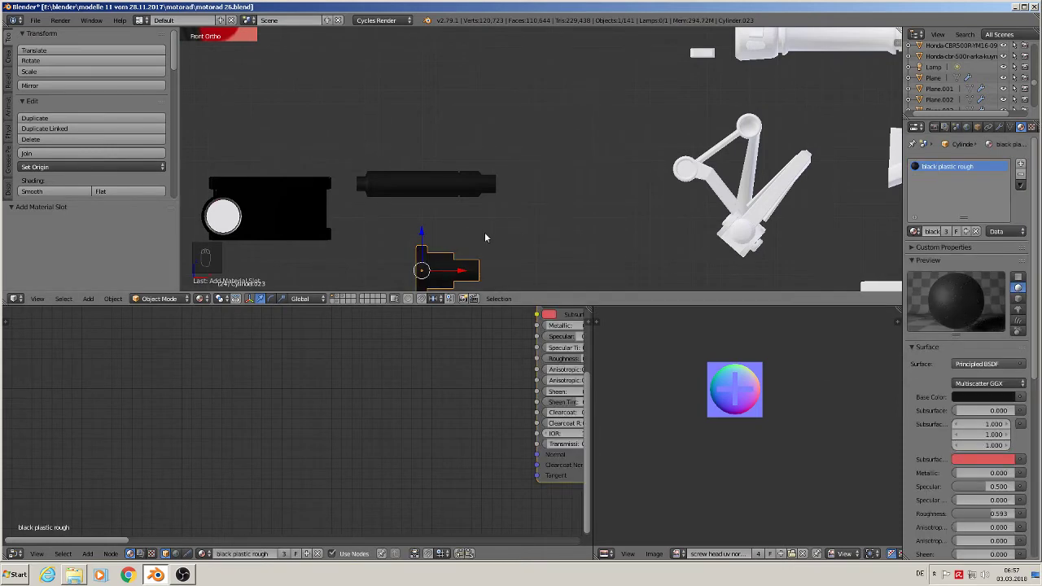
Select all geometry of the short stepped cylinder in Edit Mode, unwrap its UVs, and return to Object Mode.
{"action": "scroll", "coordinate": [484, 232], "scroll_direction": "down", "scroll_amount": 5}
{"action": "scroll", "coordinate": [553, 208], "scroll_direction": "up", "scroll_amount": 4}
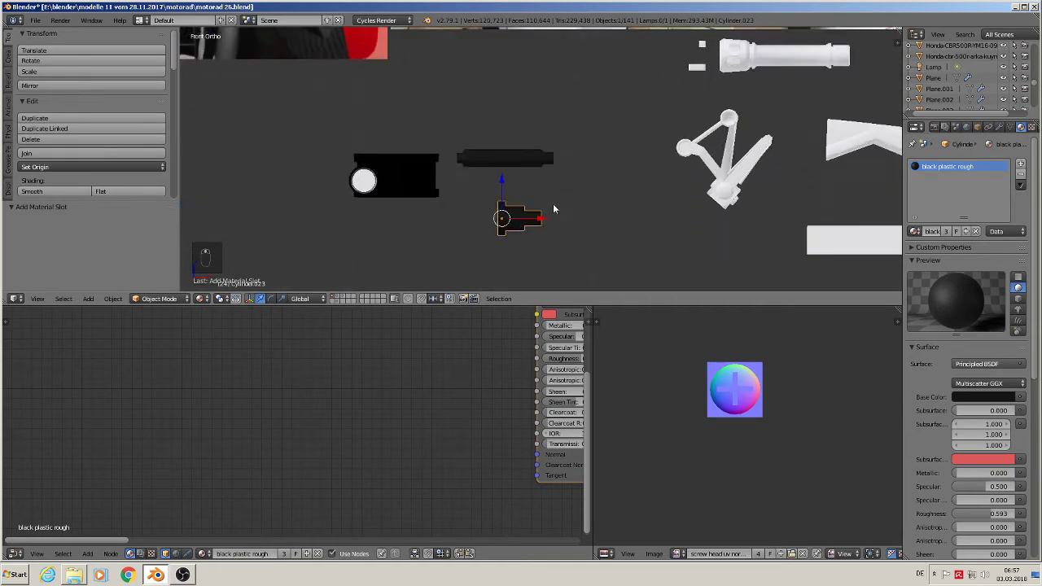
{"action": "key", "text": "Tab"}
{"action": "key", "text": "a"}
{"action": "key", "text": "a"}
{"action": "key", "text": "a"}
{"action": "key", "text": "a"}
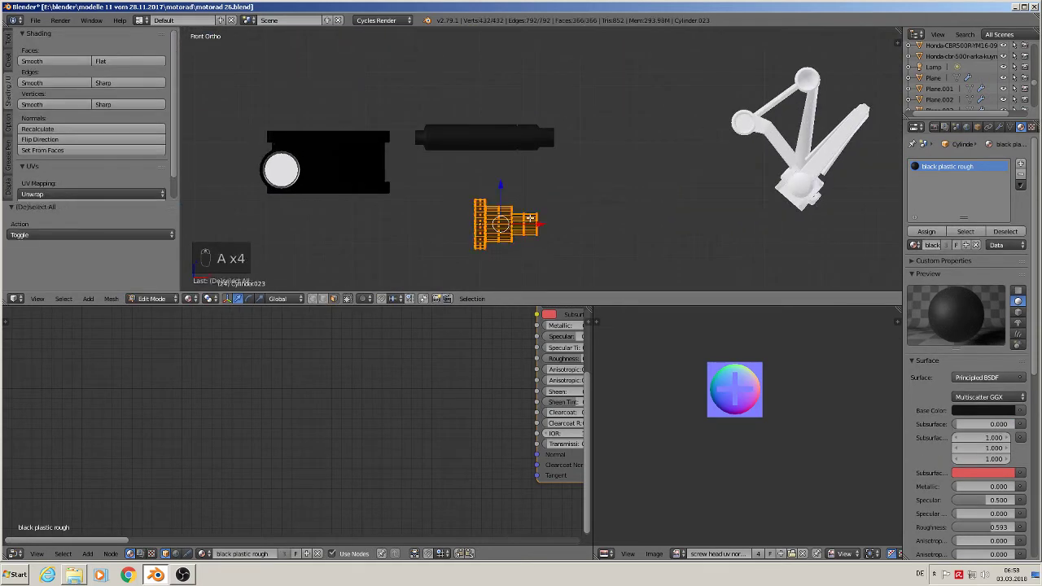
{"action": "key", "text": "u"}
{"action": "left_click", "coordinate": [529, 218]}
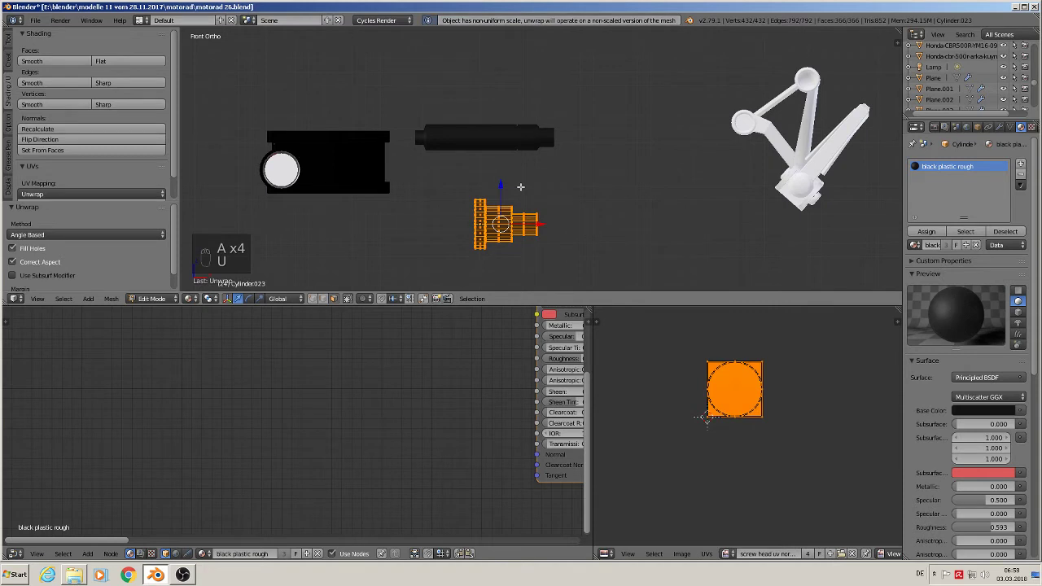
{"action": "key", "text": "Tab"}
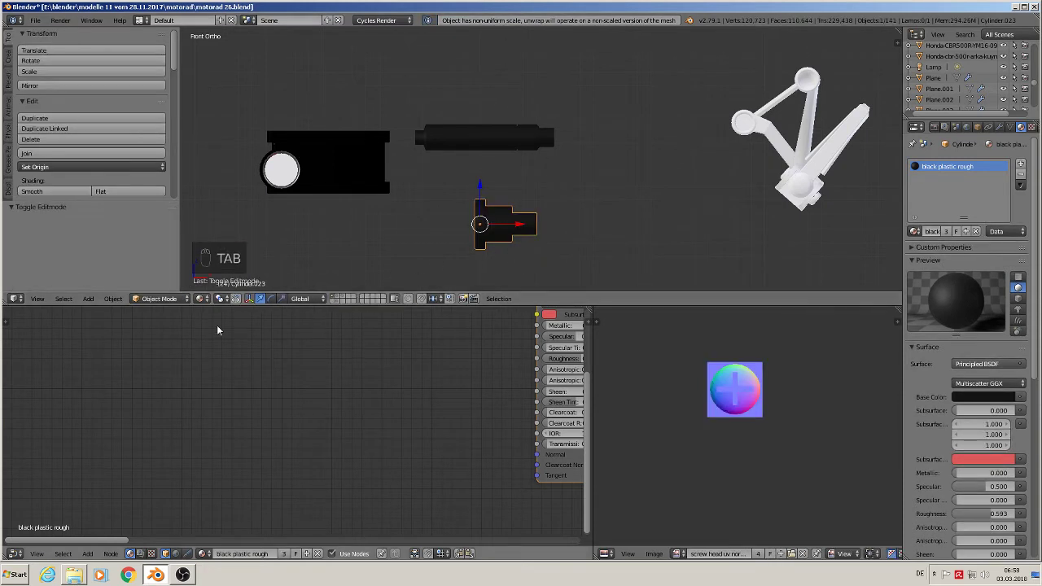
Apply rotation and scale to the stepped cylinder and set its origin to its geometry.
{"action": "left_click", "coordinate": [113, 299]}
{"action": "mouse_move", "coordinate": [139, 216]}
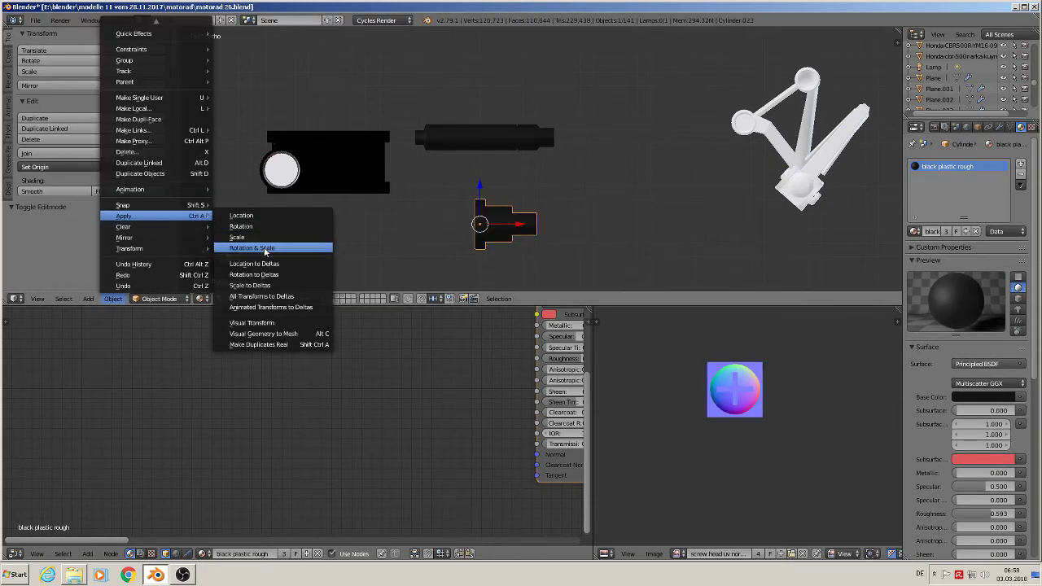
{"action": "left_click", "coordinate": [265, 249]}
{"action": "left_click", "coordinate": [92, 168]}
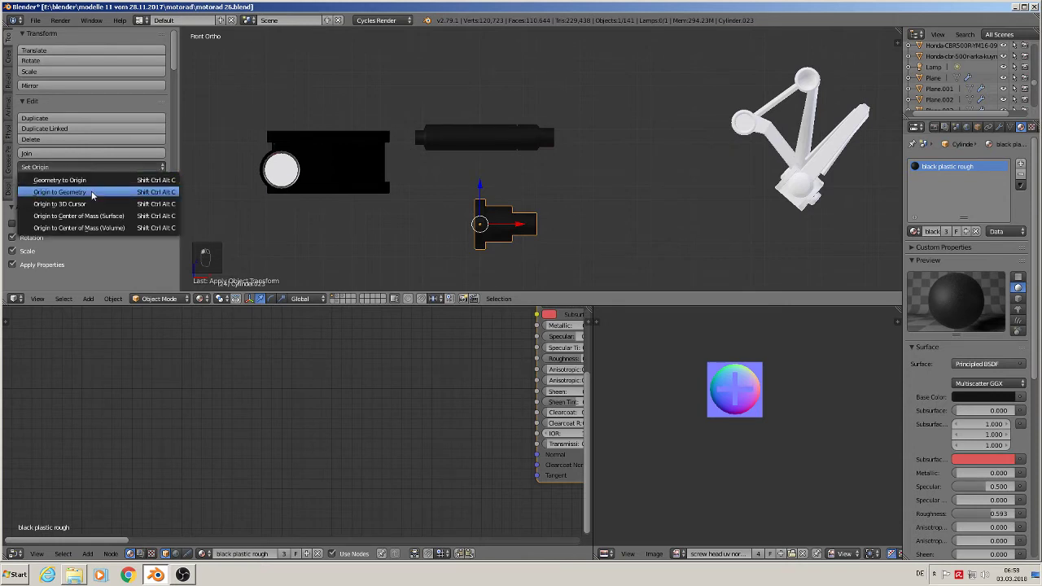
{"action": "left_click", "coordinate": [91, 191]}
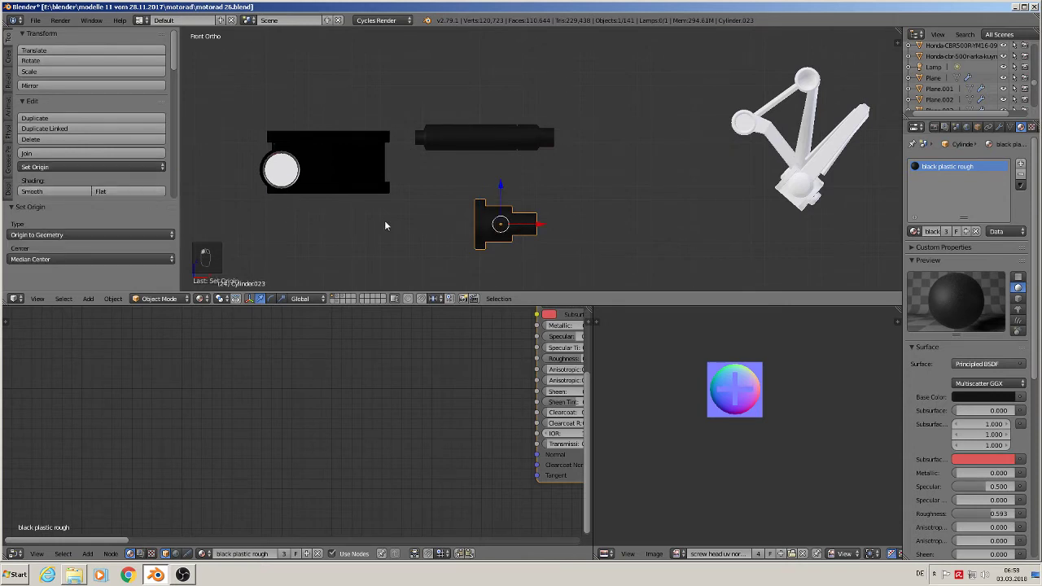
Unwrap the whole stepped cylinder again with its applied scale and return to Object Mode.
{"action": "key", "text": "Tab"}
{"action": "key", "text": "u"}
{"action": "left_click", "coordinate": [514, 220]}
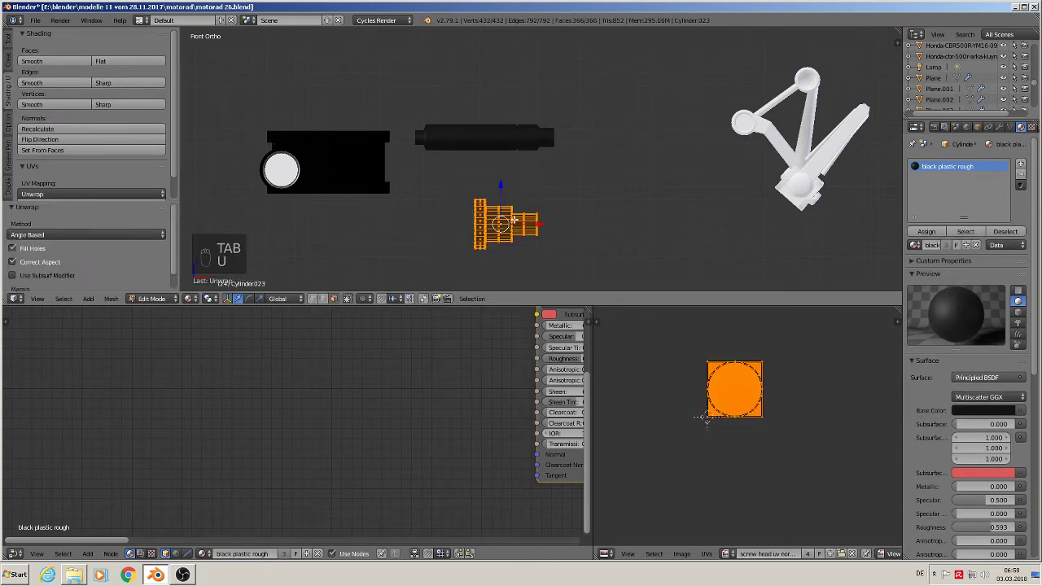
{"action": "key", "text": "Tab"}
Select all geometry of the long black cylinder in Edit Mode, recalculate its normals, and return to Object Mode.
{"action": "right_click", "coordinate": [498, 137]}
{"action": "key", "text": "Tab"}
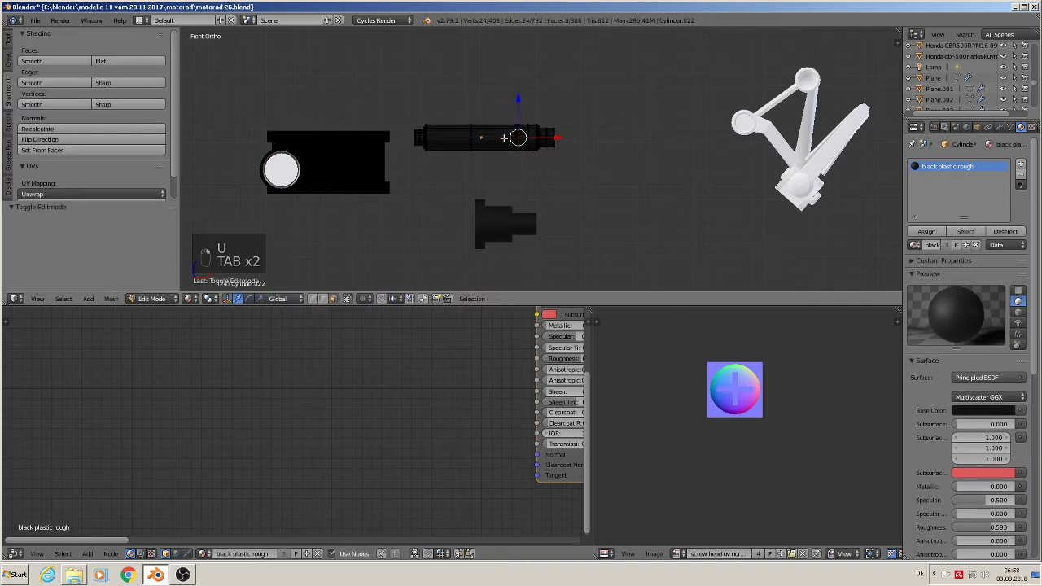
{"action": "key", "text": "a"}
{"action": "key", "text": "a"}
{"action": "key", "text": "a"}
{"action": "key", "text": "a"}
{"action": "key", "text": "a"}
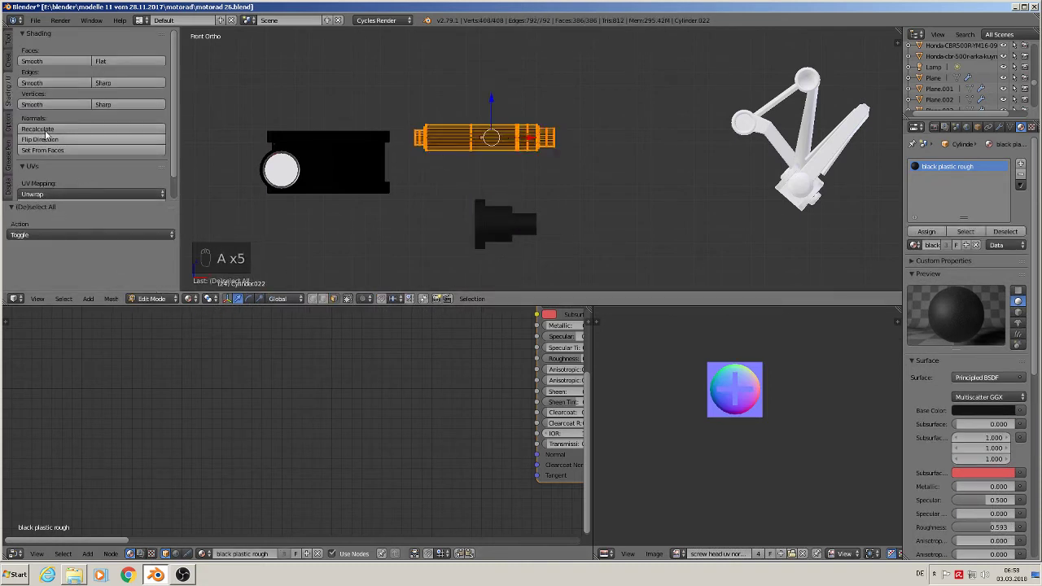
{"action": "left_click", "coordinate": [83, 130]}
{"action": "key", "text": "Tab"}
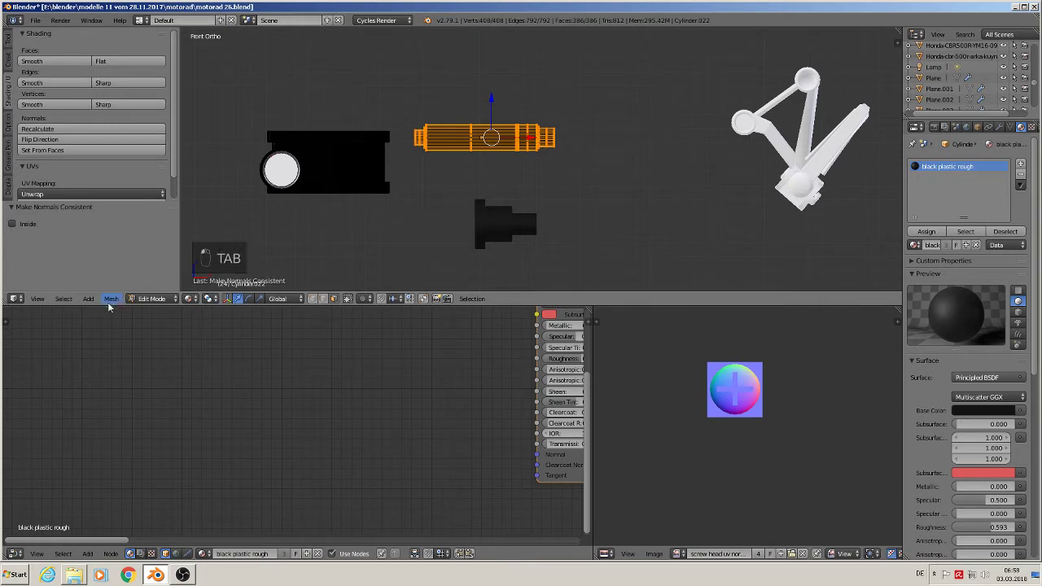
{"action": "key", "text": "Tab"}
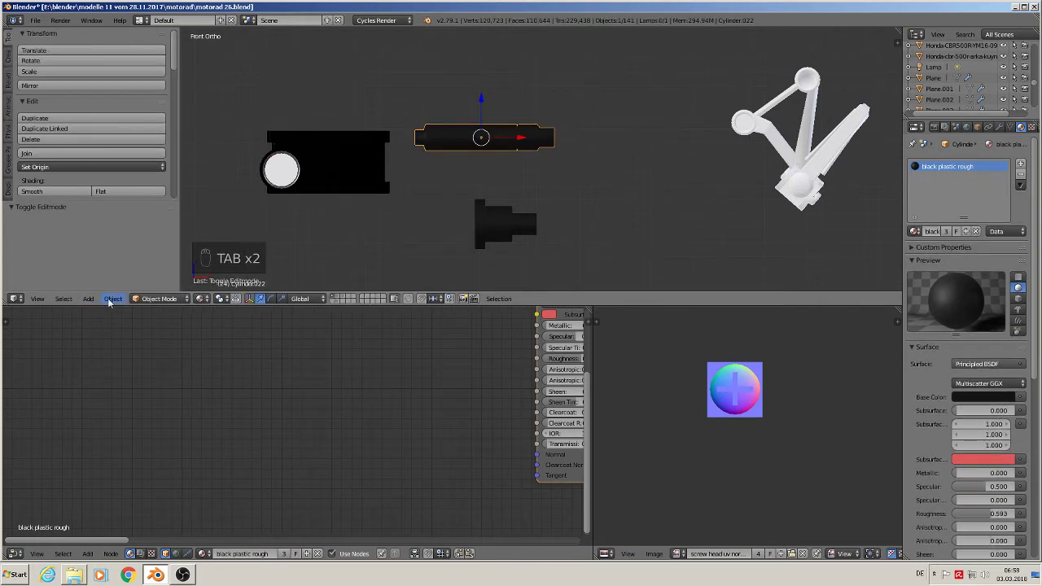
Apply rotation and scale to the long cylinder and set its origin to its geometry.
{"action": "left_click", "coordinate": [112, 298]}
{"action": "mouse_move", "coordinate": [156, 216]}
{"action": "left_click", "coordinate": [280, 250]}
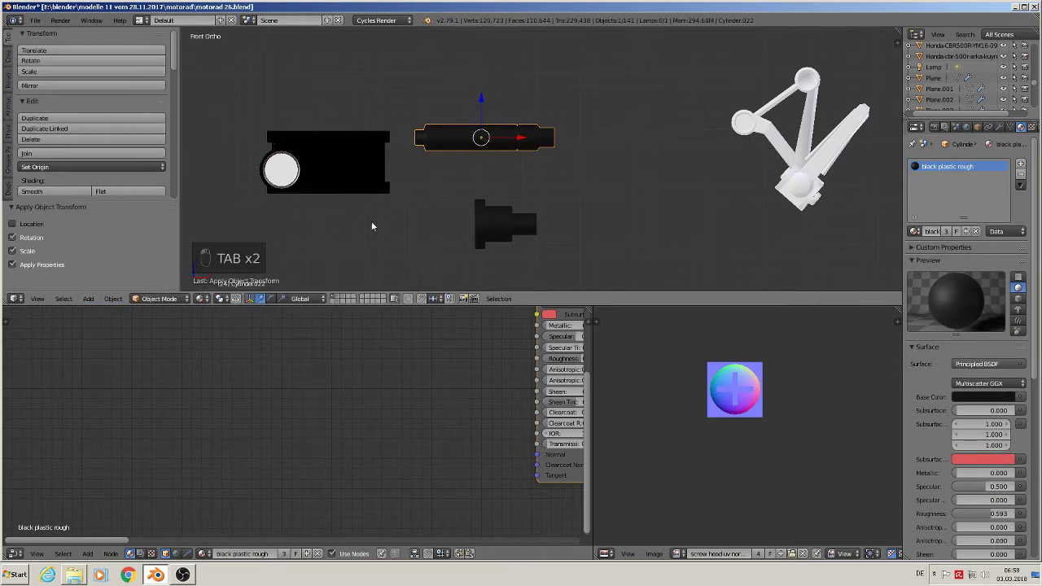
{"action": "left_click", "coordinate": [92, 165]}
{"action": "left_click", "coordinate": [99, 190]}
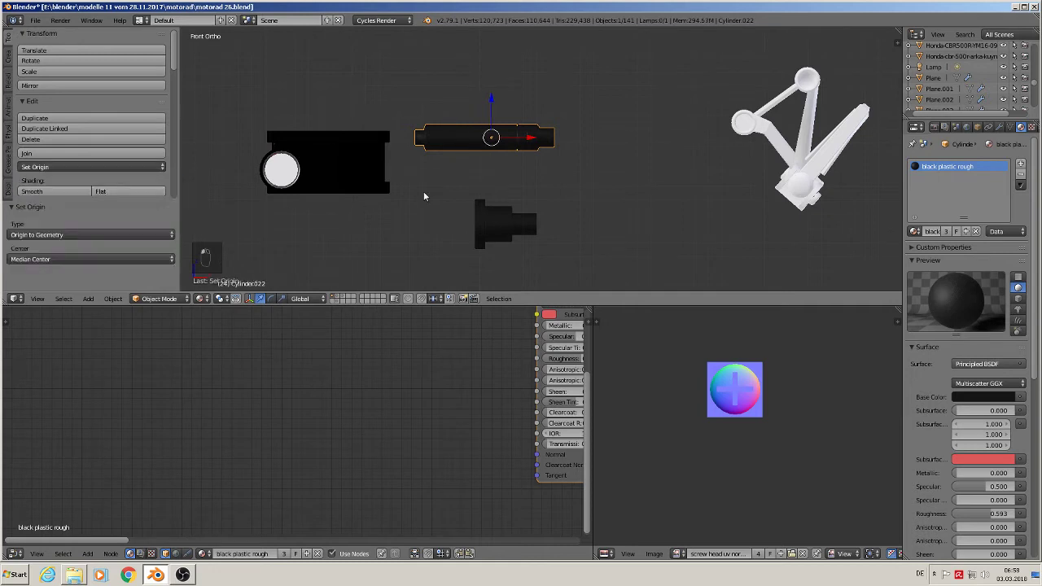
Unwrap the UVs of the whole long cylinder in Edit Mode and return to Object Mode.
{"action": "key", "text": "Tab"}
{"action": "key", "text": "u"}
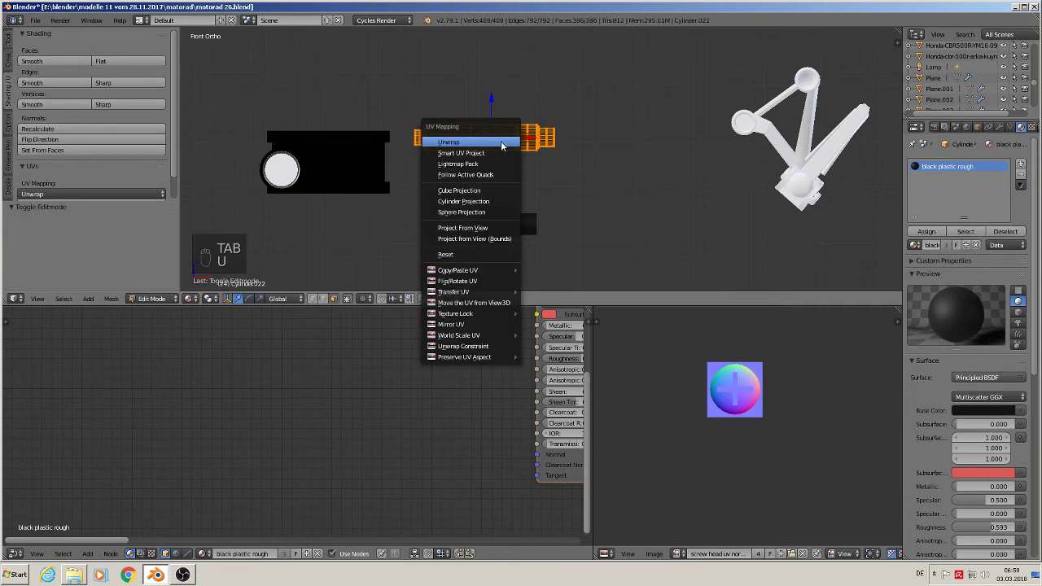
{"action": "left_click", "coordinate": [507, 146]}
{"action": "key", "text": "Tab"}
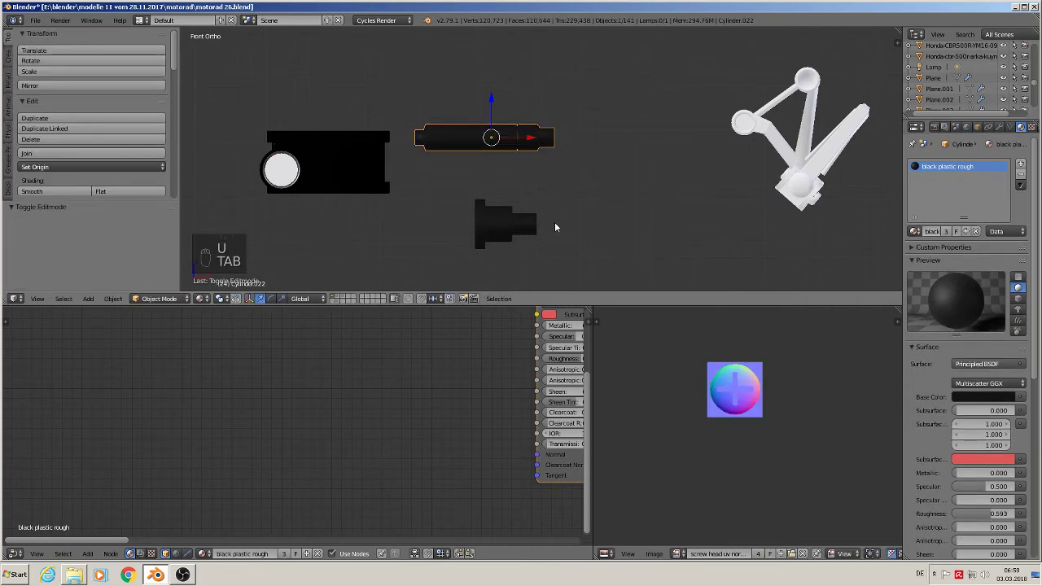
Deselect all objects and save the motorcycle file.
{"action": "scroll", "coordinate": [558, 218], "scroll_direction": "down", "scroll_amount": 2}
{"action": "key", "text": "a"}
{"action": "key", "text": "a"}
{"action": "mouse_move", "coordinate": [557, 209]}
{"action": "middle_mouse_down"}
{"action": "mouse_move", "coordinate": [512, 227]}
{"action": "mouse_move", "coordinate": [575, 242]}
{"action": "mouse_move", "coordinate": [551, 225]}
{"action": "middle_mouse_up"}
{"action": "key", "text": "KP_1"}
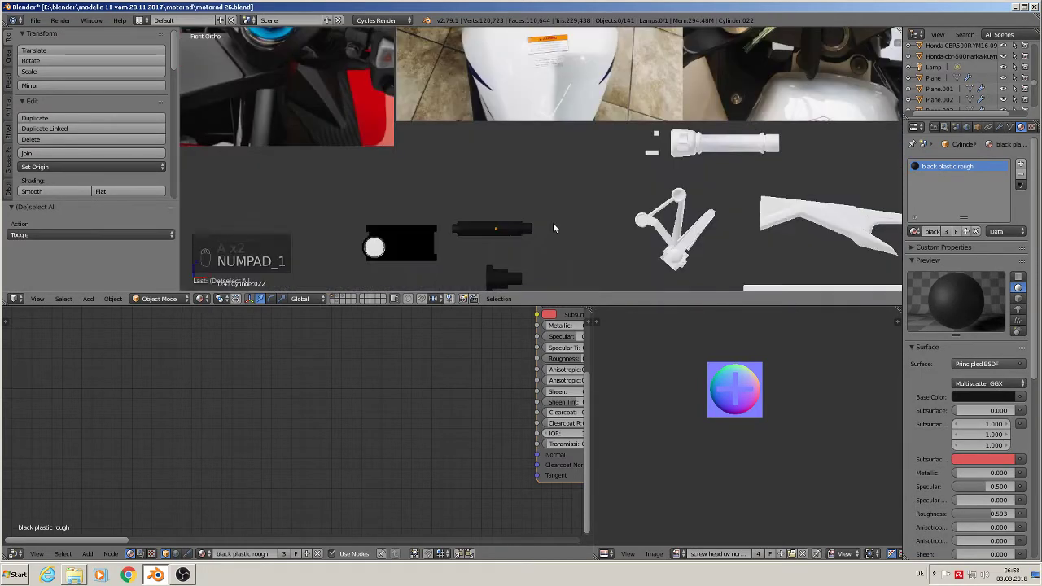
{"action": "left_click", "coordinate": [39, 22]}
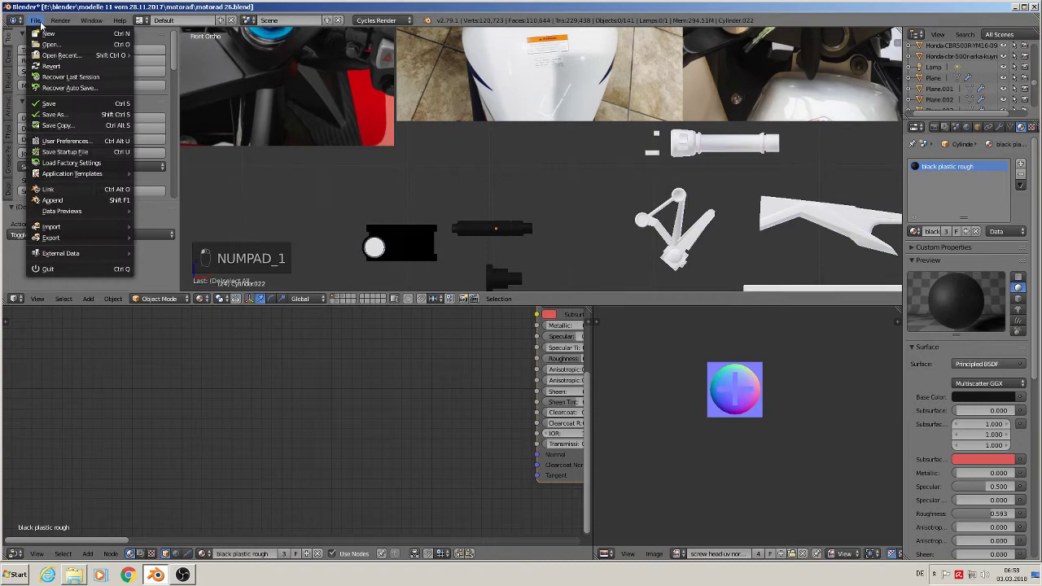
{"action": "left_click", "coordinate": [56, 103]}
Examine the unfinished grip model and the front-view reference photo of the handlebar grip for its surface details.
{"action": "mouse_move", "coordinate": [743, 428]}
{"action": "middle_mouse_down"}
{"action": "mouse_move", "coordinate": [646, 439]}
{"action": "mouse_move", "coordinate": [758, 420]}
{"action": "middle_mouse_up"}
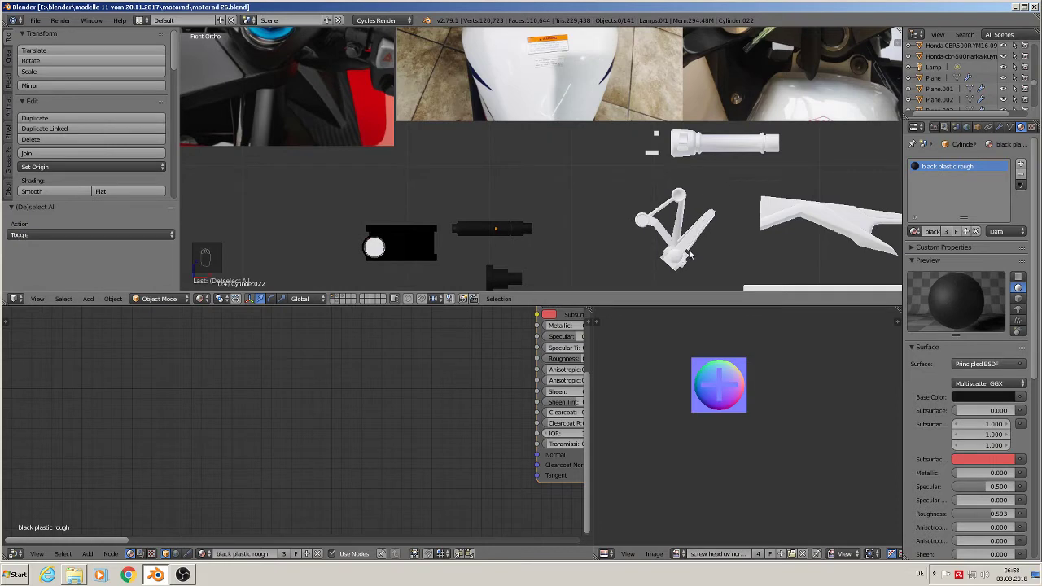
{"action": "scroll", "coordinate": [689, 255], "scroll_direction": "down", "scroll_amount": 3}
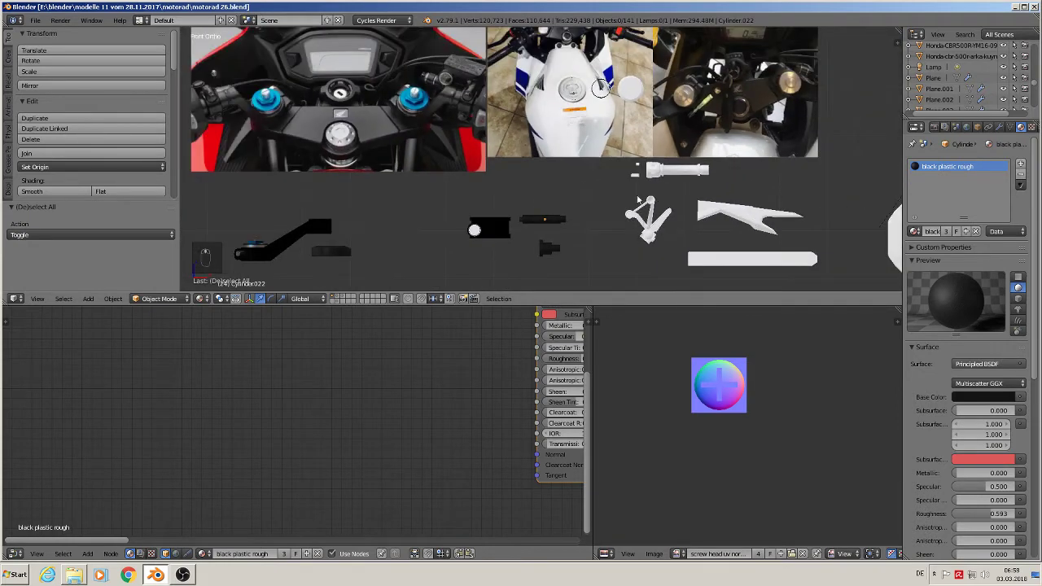
{"action": "scroll", "coordinate": [643, 226], "scroll_direction": "up", "scroll_amount": 5}
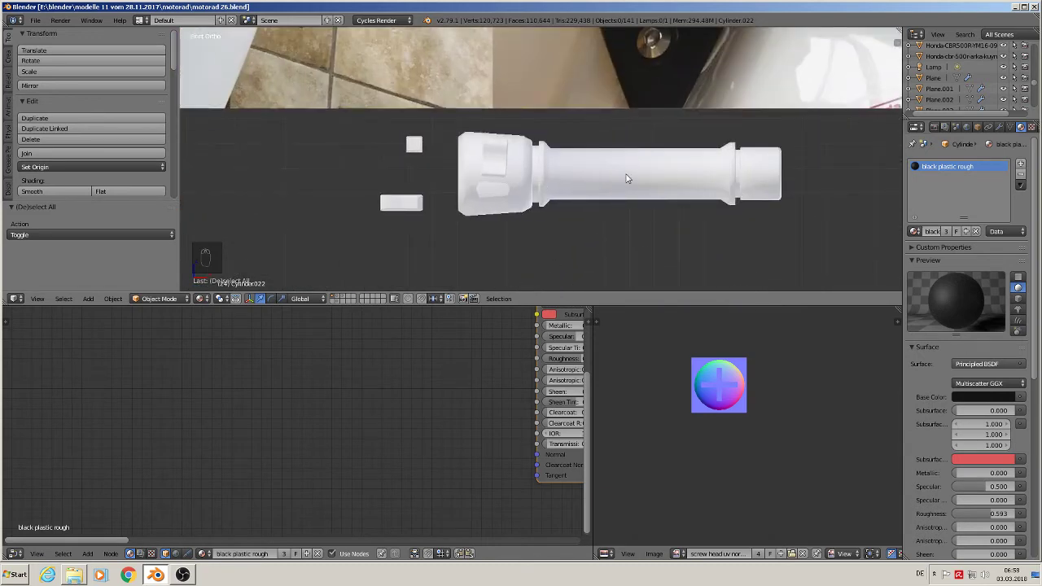
{"action": "scroll", "coordinate": [627, 178], "scroll_direction": "down", "scroll_amount": 7}
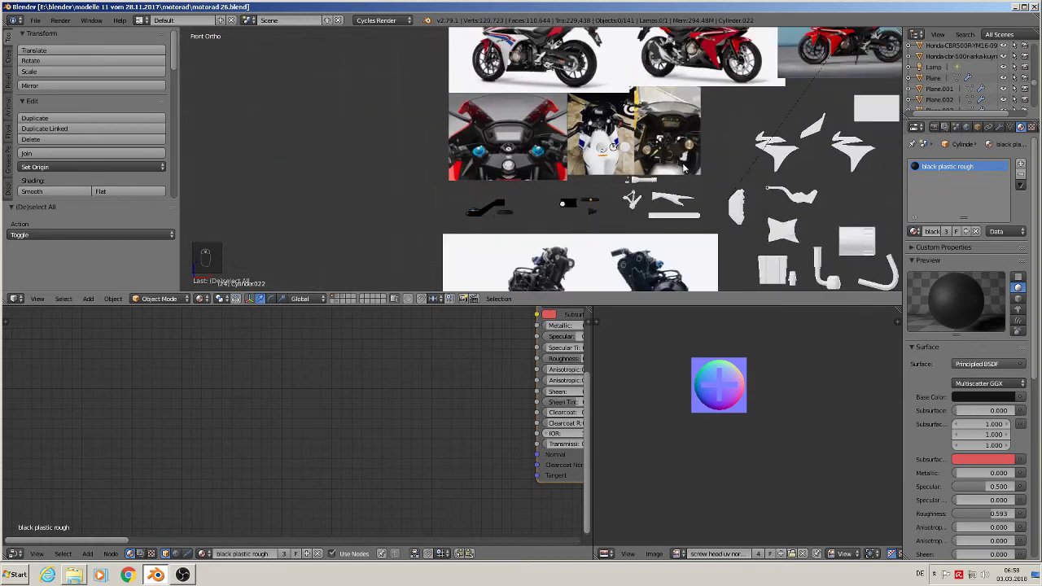
{"action": "scroll", "coordinate": [614, 134], "scroll_direction": "down", "scroll_amount": 2}
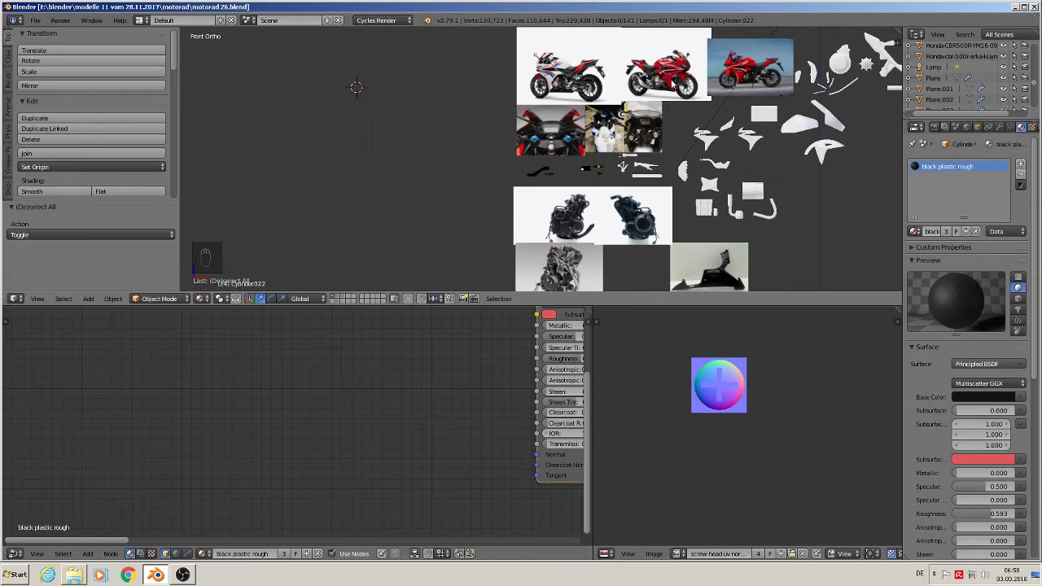
{"action": "scroll", "coordinate": [673, 83], "scroll_direction": "up", "scroll_amount": 4}
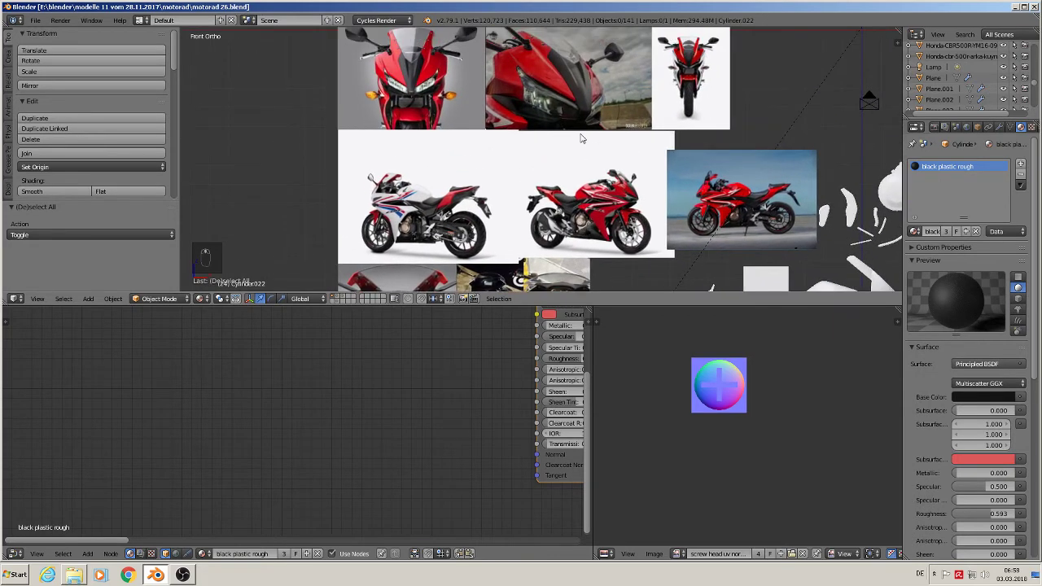
{"action": "mouse_move", "coordinate": [444, 39]}
{"action": "middle_mouse_down"}
{"action": "mouse_move", "coordinate": [460, 53]}
{"action": "mouse_move", "coordinate": [439, 46]}
{"action": "middle_mouse_up"}
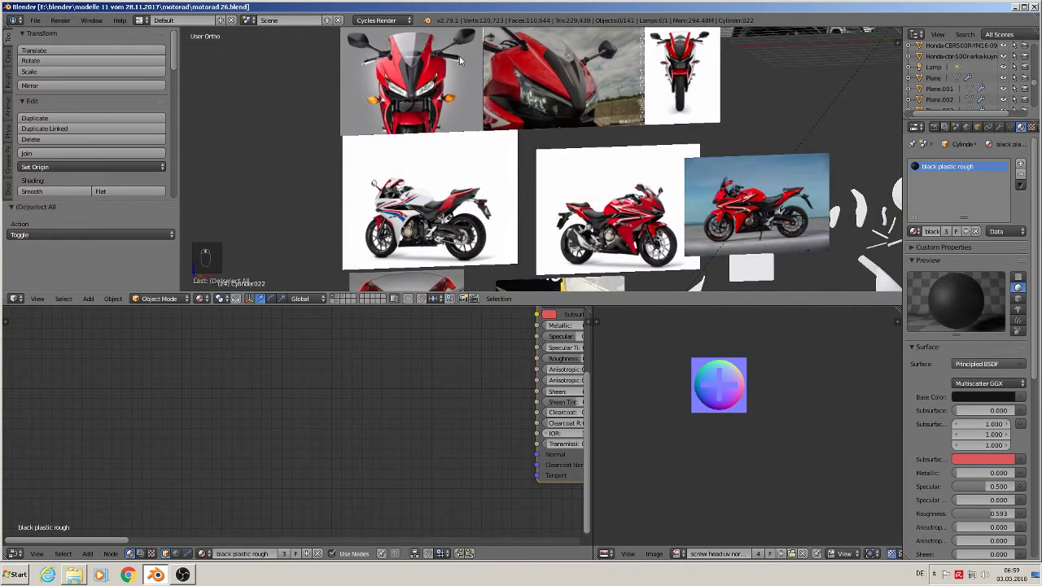
{"action": "key", "text": "KP_0"}
{"action": "middle_click_drag", "start_coordinate": [354, 109], "coordinate": [535, 158], "text": "shift"}
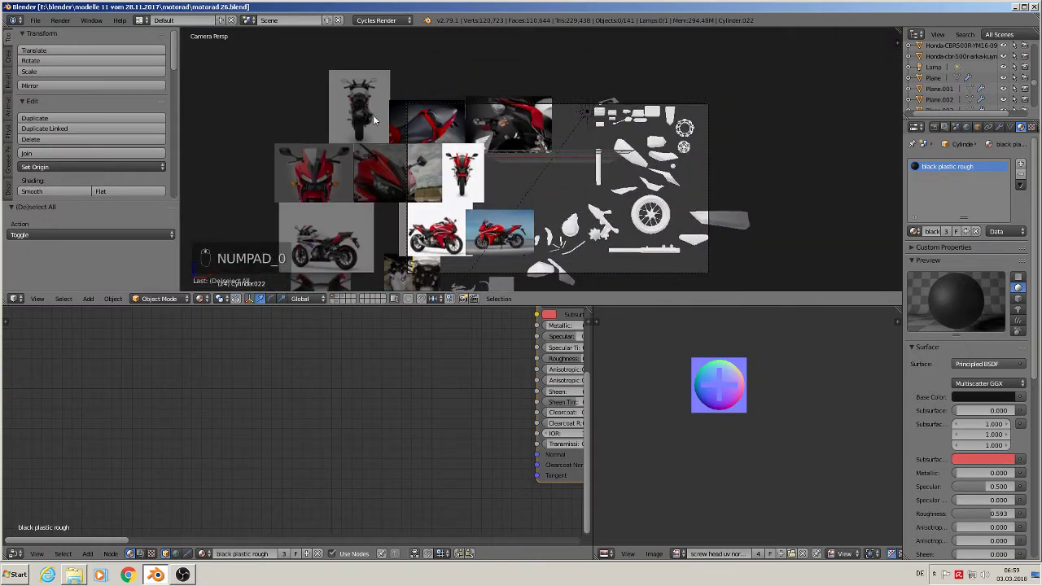
{"action": "key", "text": "KP_0"}
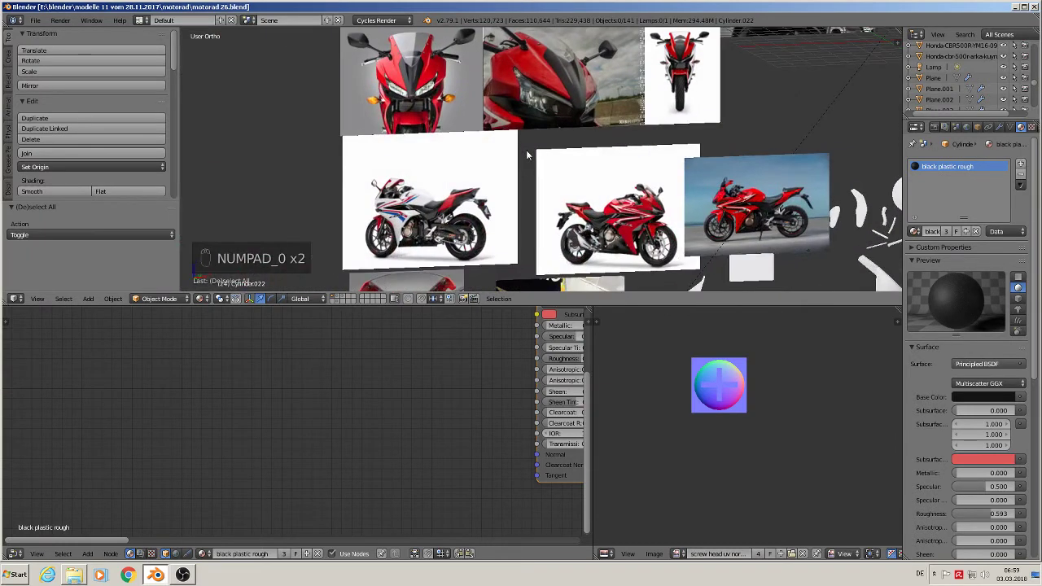
{"action": "key", "text": "KP_1"}
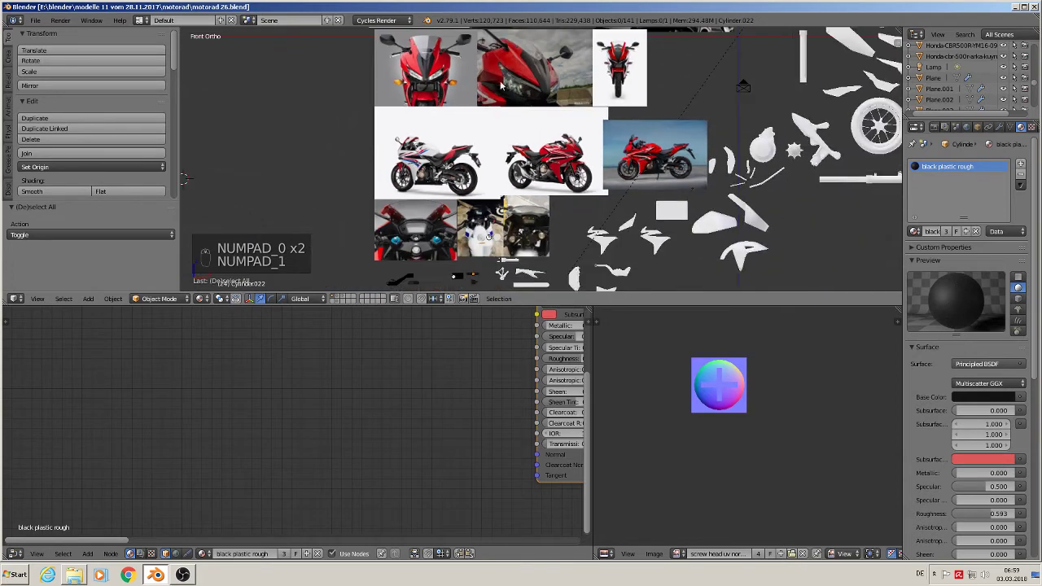
{"action": "scroll", "coordinate": [466, 169], "scroll_direction": "up", "scroll_amount": 10}
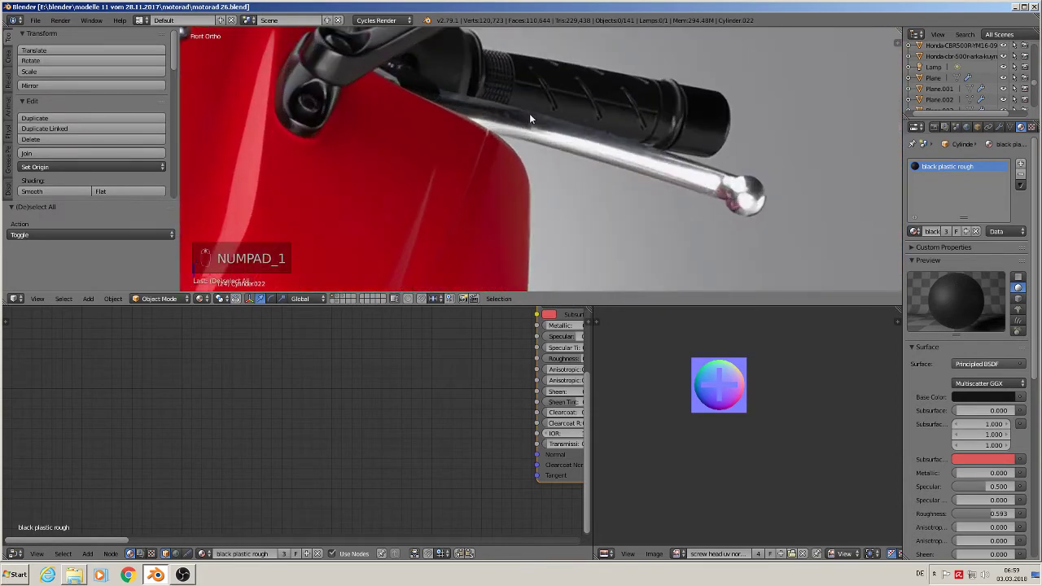
{"action": "middle_click_drag", "start_coordinate": [518, 115], "coordinate": [598, 201], "text": "shift"}
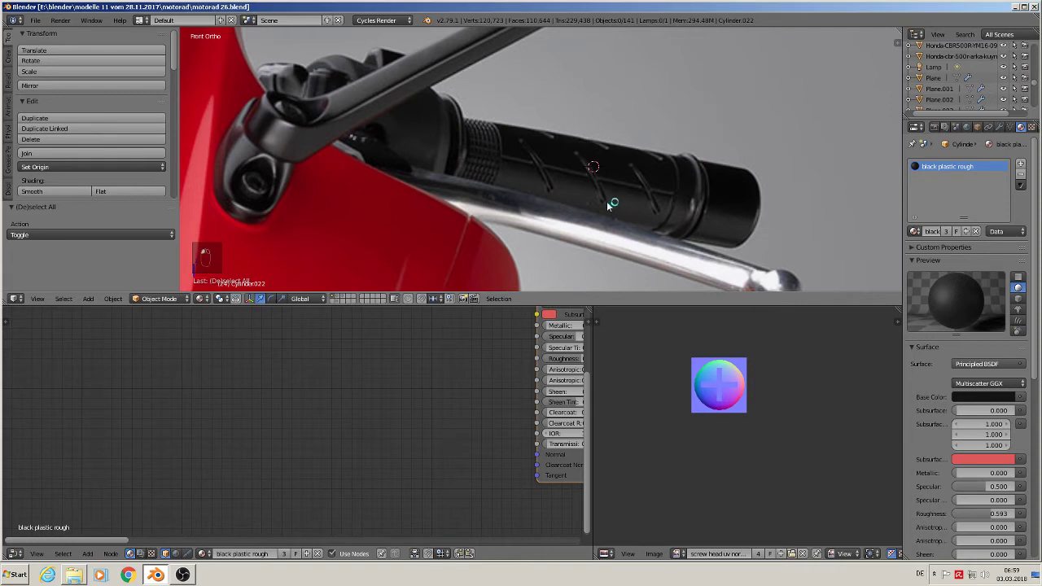
{"action": "scroll", "coordinate": [592, 191], "scroll_direction": "down", "scroll_amount": 3}
{"action": "scroll", "coordinate": [596, 210], "scroll_direction": "up", "scroll_amount": 3}
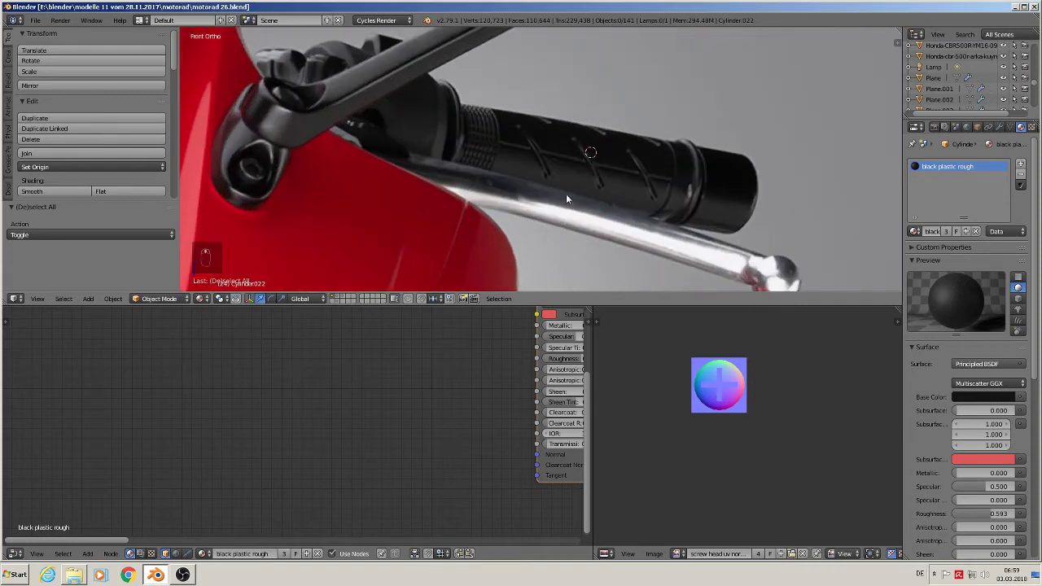
{"action": "middle_click_drag", "start_coordinate": [568, 199], "coordinate": [472, 155], "text": "shift"}
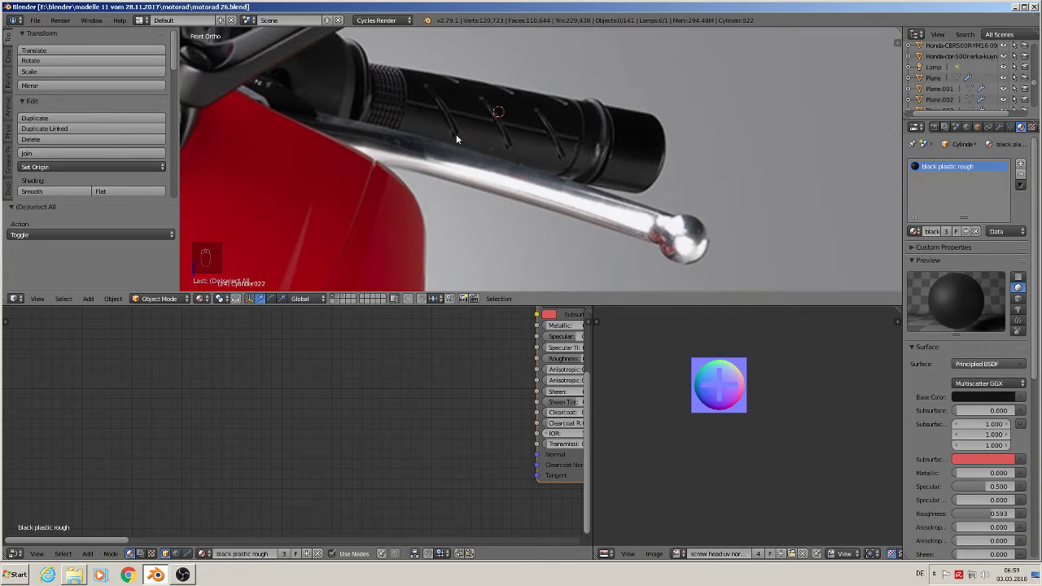
Place the 3D cursor on the handlebar grip in the reference photo and add a UV sphere with 24 segments there.
{"action": "left_click", "coordinate": [432, 109]}
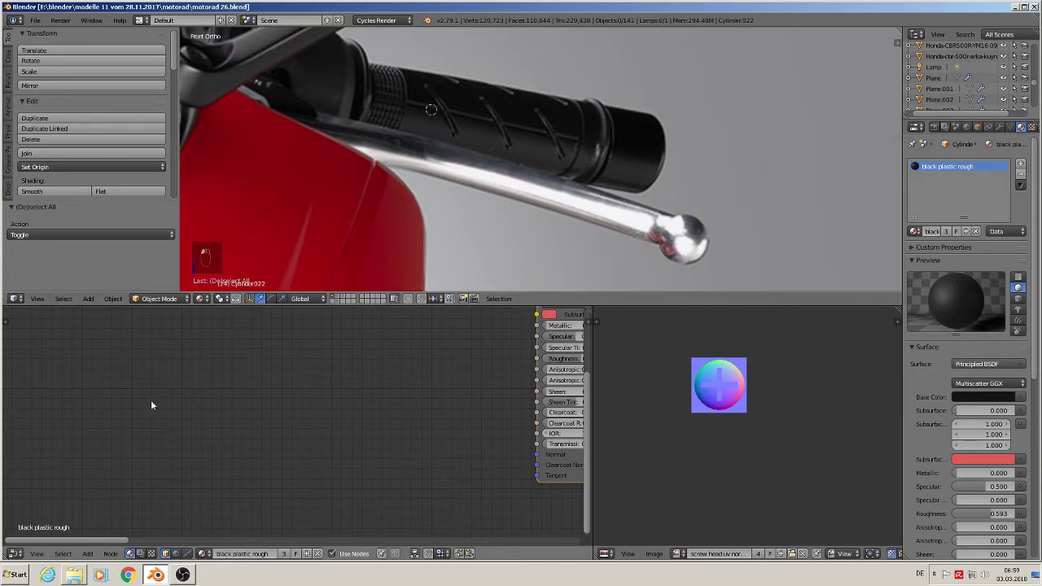
{"action": "left_click", "coordinate": [88, 298]}
{"action": "mouse_move", "coordinate": [99, 290]}
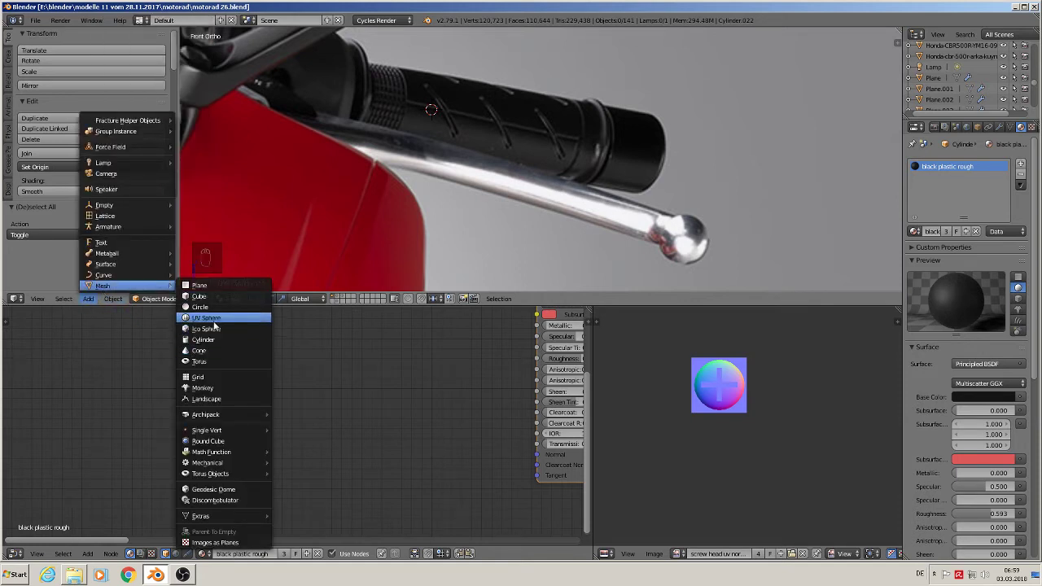
{"action": "left_click", "coordinate": [214, 318]}
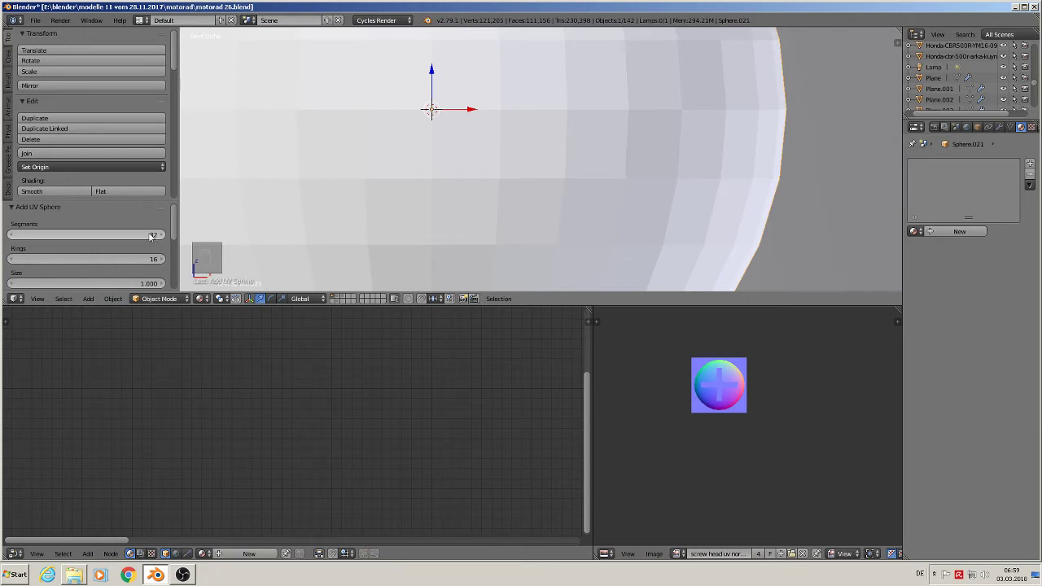
{"action": "left_click", "coordinate": [151, 235]}
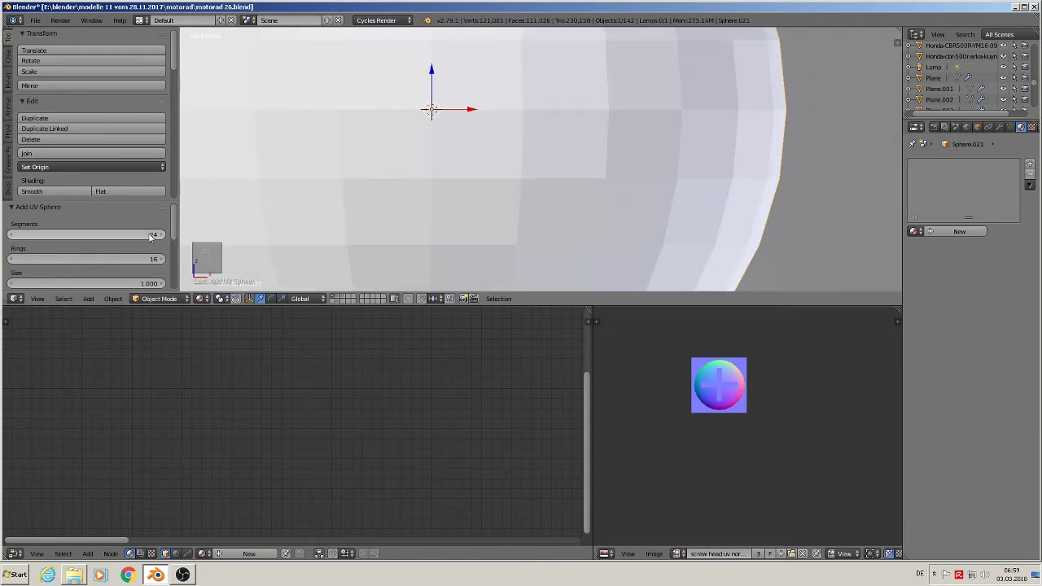
{"action": "key", "text": "Return"}
Scale the new sphere to about 0.034 in front view so it fits on the reference grip.
{"action": "key", "text": "KP_1"}
{"action": "key", "text": "s"}
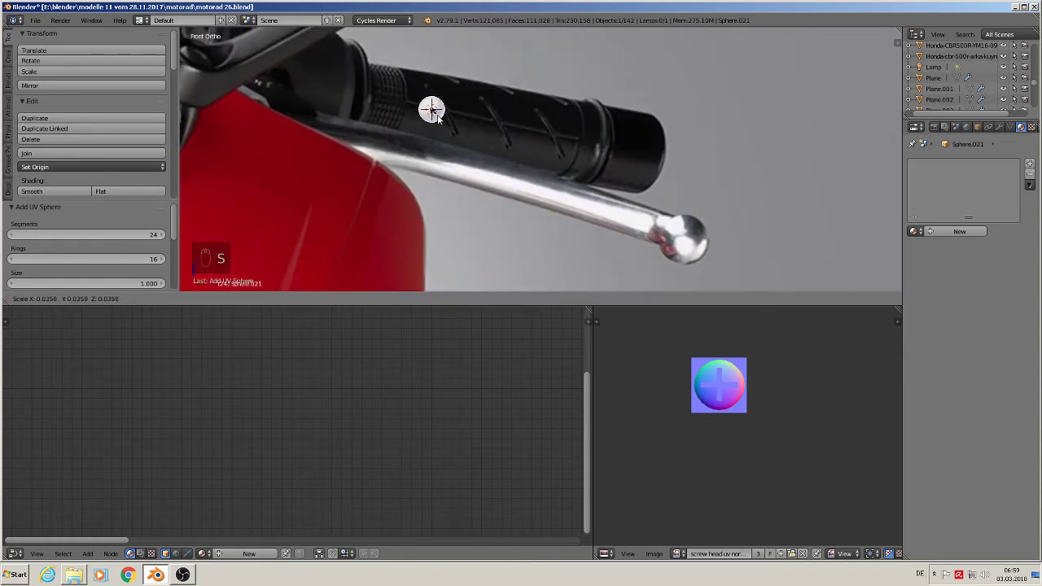
{"action": "left_click", "coordinate": [431, 107]}
{"action": "scroll", "coordinate": [440, 107], "scroll_direction": "up", "scroll_amount": 3}
{"action": "scroll", "coordinate": [456, 112], "scroll_direction": "up", "scroll_amount": 4}
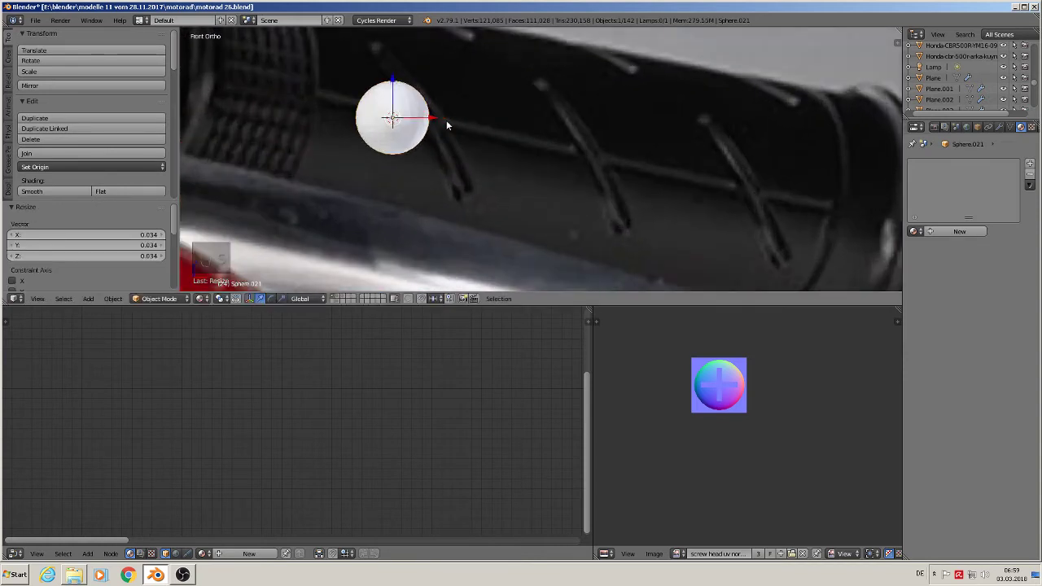
Delete the vertices of the sphere's front half in top view, keeping the centre row and the rear half.
{"action": "key", "text": "KP_7"}
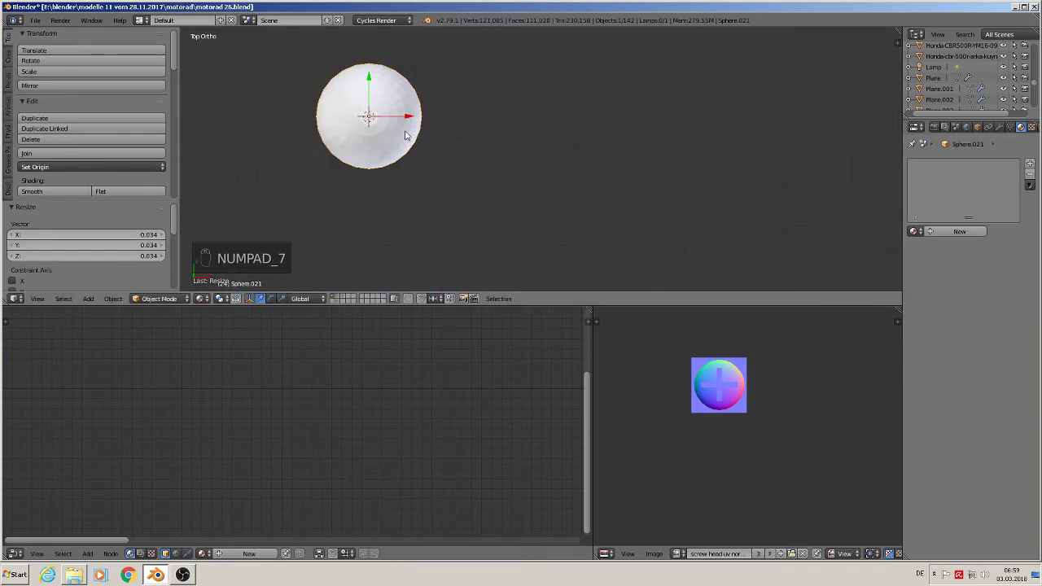
{"action": "key", "text": "Tab"}
{"action": "key", "text": "a"}
{"action": "key", "text": "a"}
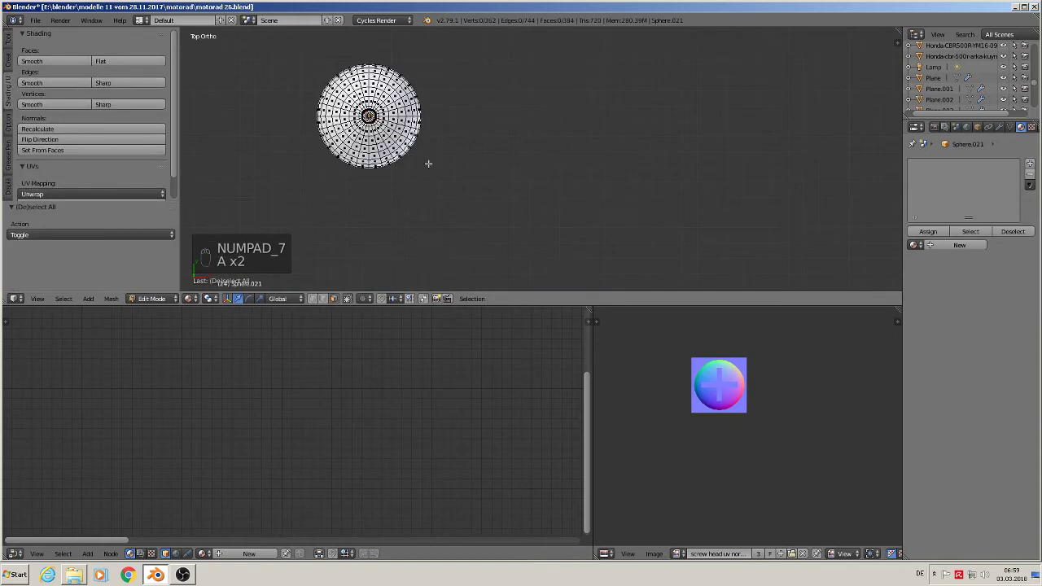
{"action": "left_click", "coordinate": [323, 299]}
{"action": "key", "text": "b"}
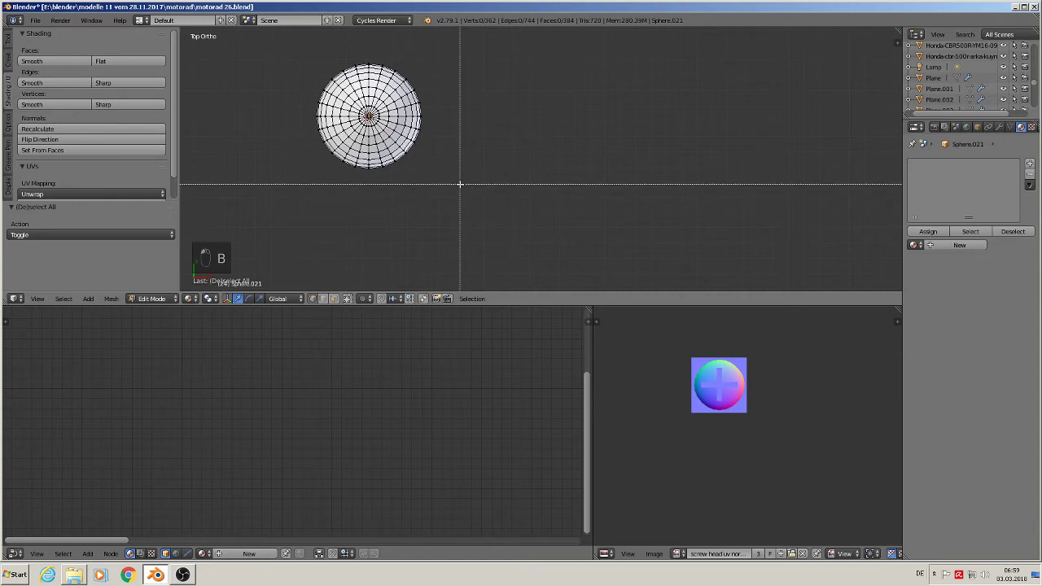
{"action": "left_click_drag", "start_coordinate": [460, 185], "coordinate": [308, 120]}
{"action": "key", "text": "x"}
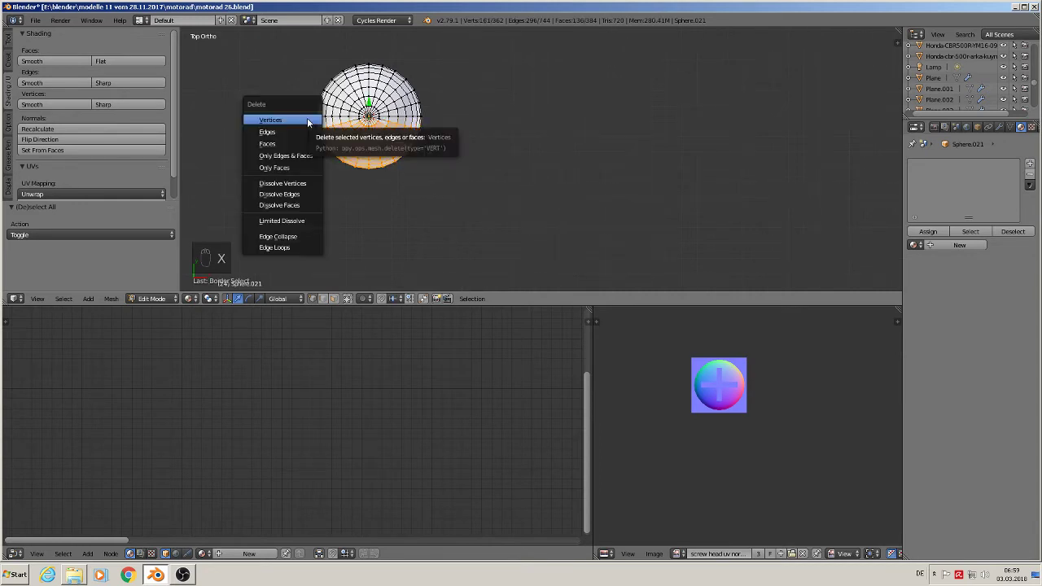
{"action": "left_click", "coordinate": [307, 122]}
{"action": "scroll", "coordinate": [368, 155], "scroll_direction": "up", "scroll_amount": 3}
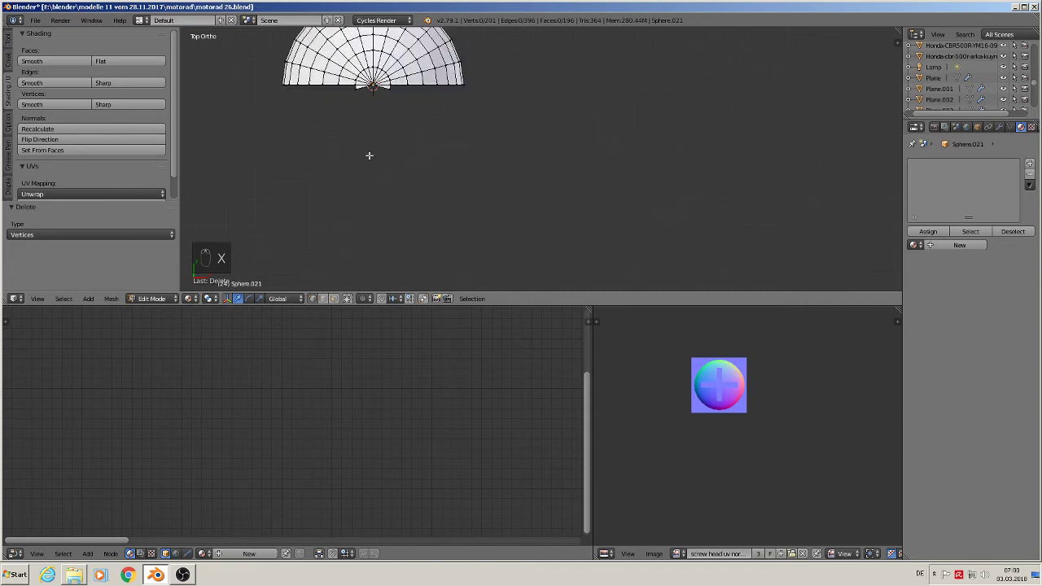
Delete the leftover vertices protruding past the half sphere's flat cut at its centre, and return to Object Mode.
{"action": "middle_click_drag", "start_coordinate": [390, 123], "coordinate": [410, 224], "text": "shift"}
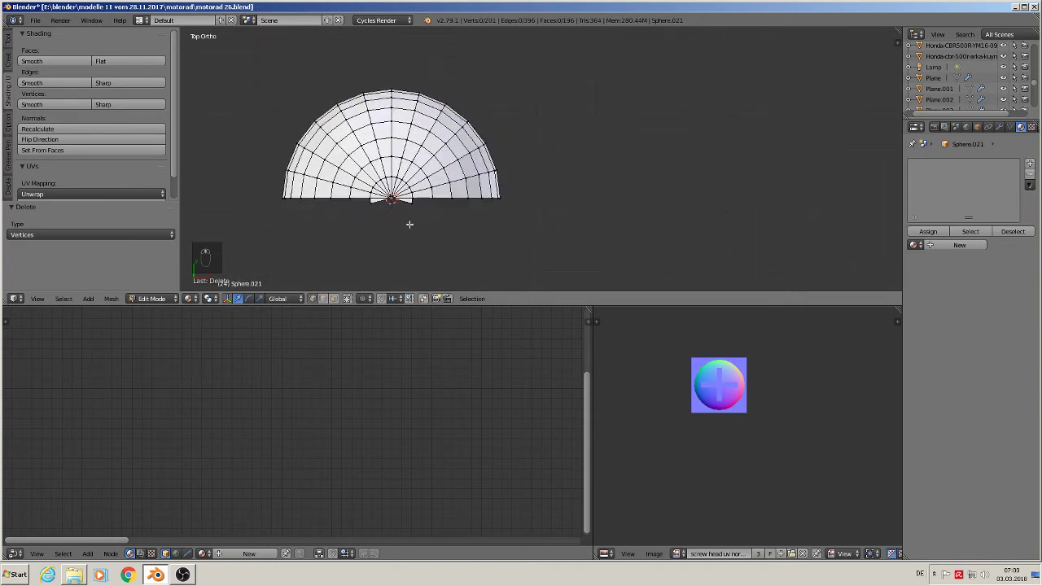
{"action": "key", "text": "b"}
{"action": "left_click_drag", "start_coordinate": [428, 221], "coordinate": [351, 199]}
{"action": "key", "text": "x"}
{"action": "left_click", "coordinate": [355, 204]}
{"action": "scroll", "coordinate": [368, 208], "scroll_direction": "down", "scroll_amount": 2}
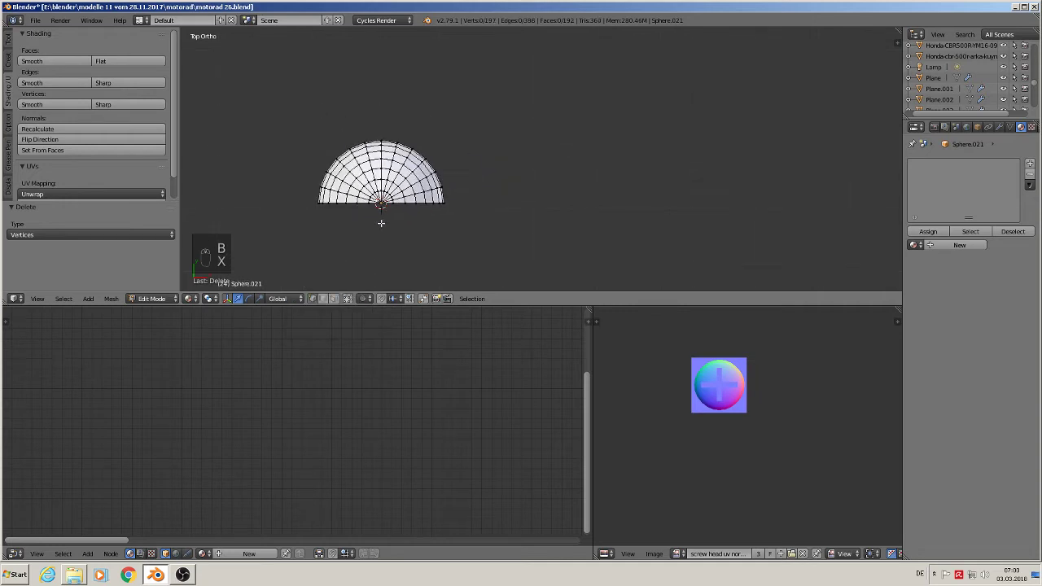
{"action": "key", "text": "Tab"}
Move the half sphere about -0.128 along Y so it sits in front of the reference photo, and view it from the front.
{"action": "middle_click_drag", "start_coordinate": [391, 220], "coordinate": [395, 139]}
{"action": "scroll", "coordinate": [396, 145], "scroll_direction": "down", "scroll_amount": 3}
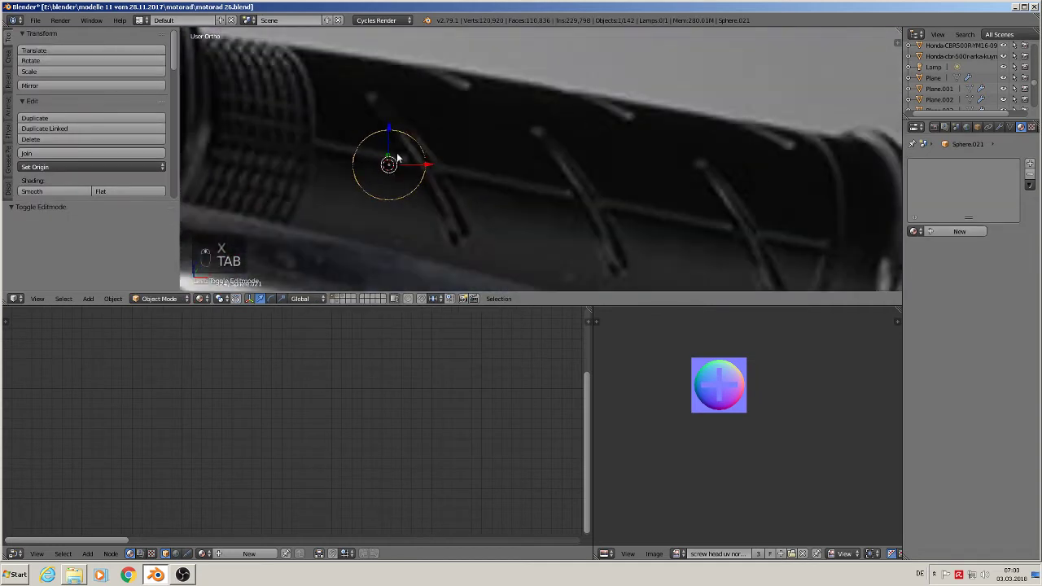
{"action": "scroll", "coordinate": [453, 192], "scroll_direction": "down", "scroll_amount": 3}
{"action": "middle_click_drag", "start_coordinate": [454, 194], "coordinate": [405, 213]}
{"action": "key", "text": "Tab"}
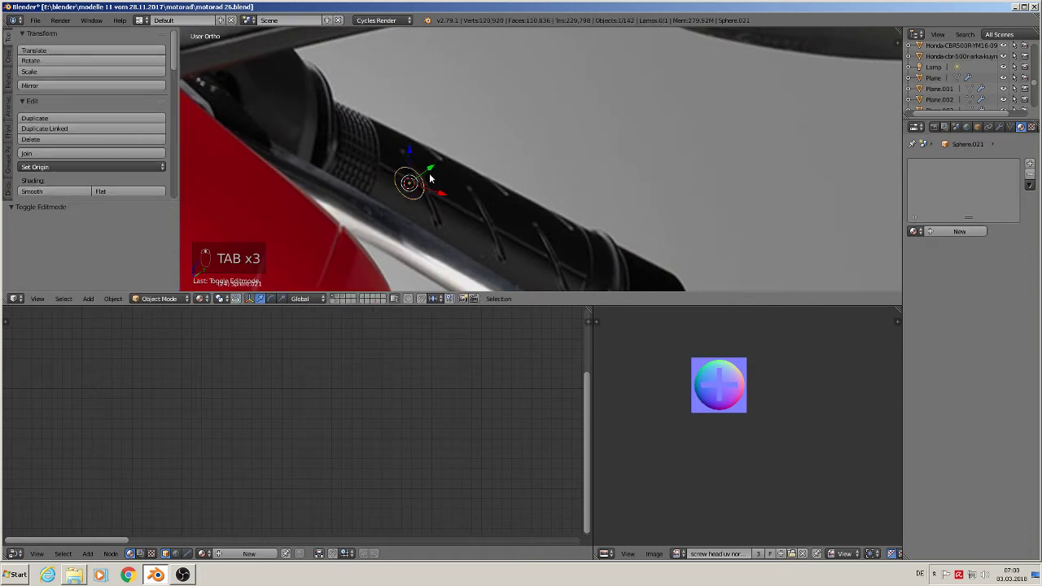
{"action": "left_click_drag", "start_coordinate": [431, 171], "coordinate": [446, 194]}
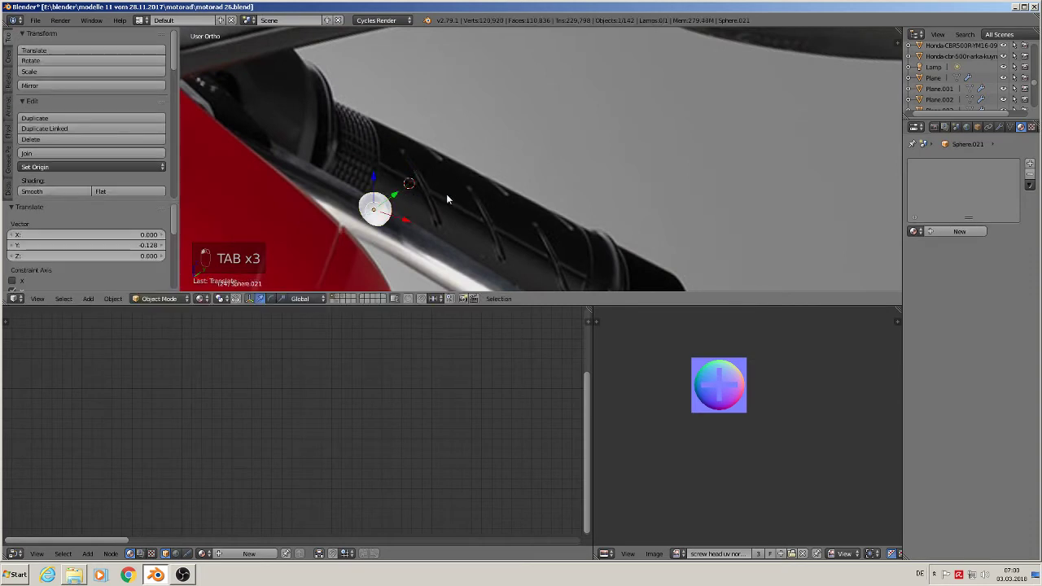
{"action": "key", "text": "KP_1"}
{"action": "scroll", "coordinate": [408, 220], "scroll_direction": "down", "scroll_amount": 1}
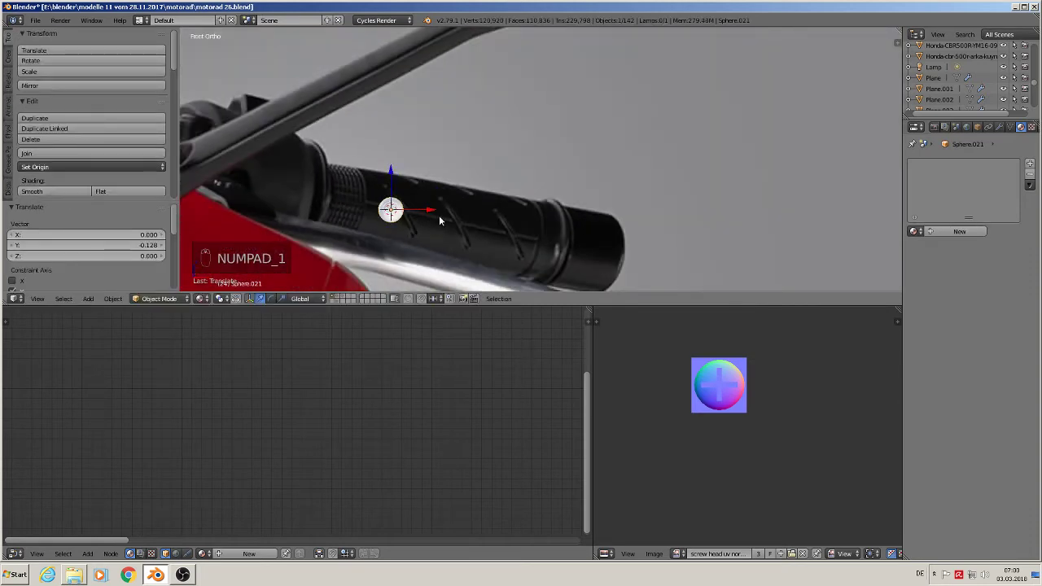
Delete the vertices of the sphere's lower half so that only the upper hemisphere is left.
{"action": "scroll", "coordinate": [439, 215], "scroll_direction": "up", "scroll_amount": 7}
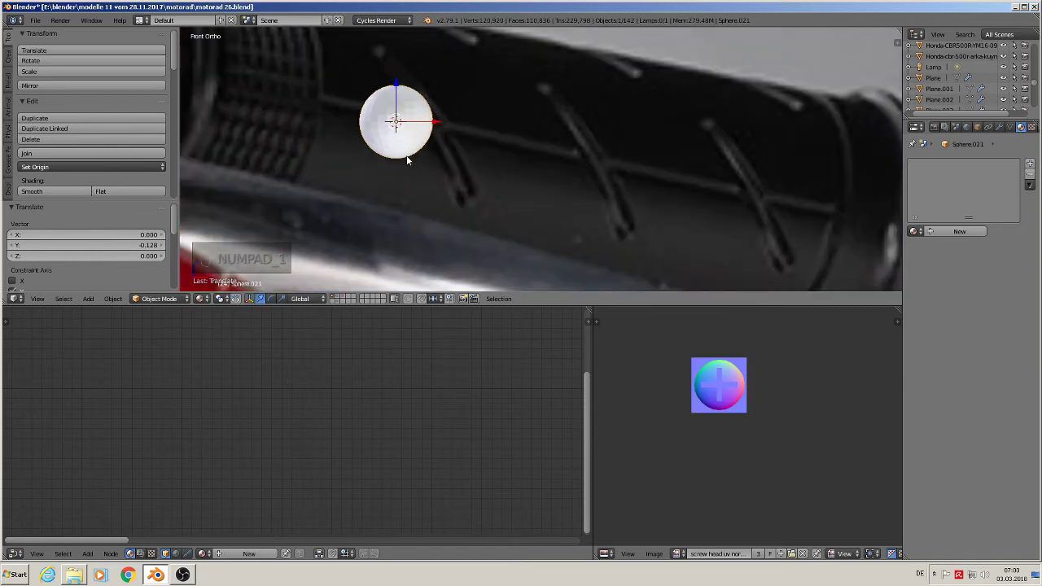
{"action": "key", "text": "Tab"}
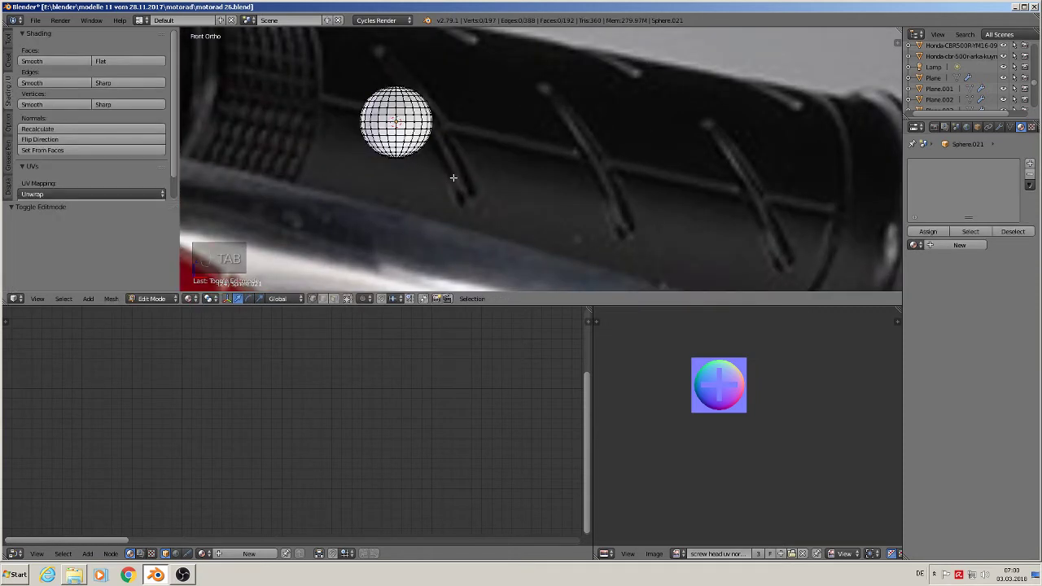
{"action": "key", "text": "b"}
{"action": "key", "text": "b"}
{"action": "left_click_drag", "start_coordinate": [454, 176], "coordinate": [331, 128]}
{"action": "key", "text": "x"}
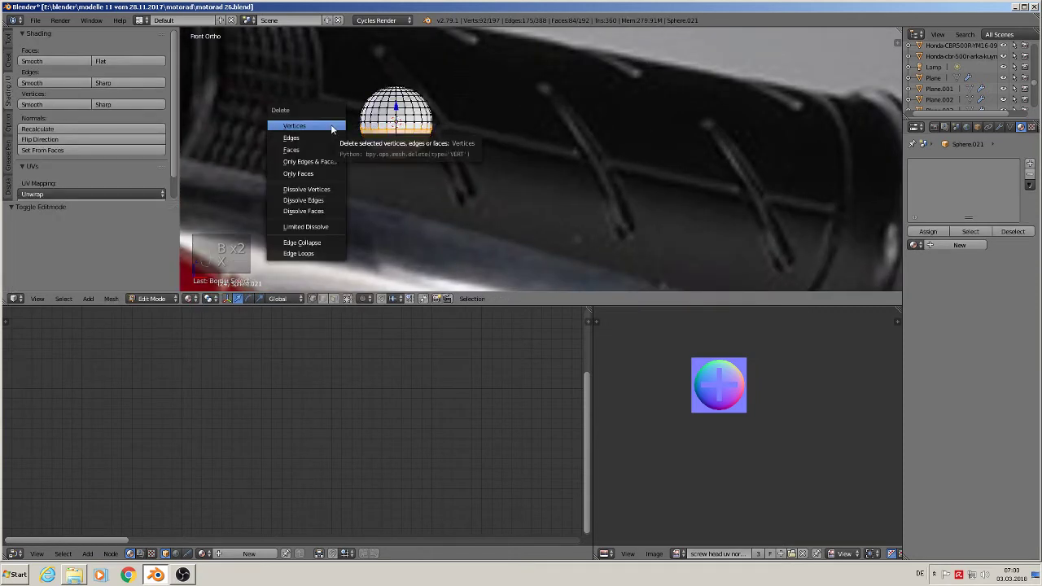
{"action": "left_click", "coordinate": [331, 128]}
{"action": "key", "text": "Tab"}
{"action": "mouse_move", "coordinate": [430, 166]}
{"action": "middle_mouse_down"}
{"action": "mouse_move", "coordinate": [368, 181]}
{"action": "mouse_move", "coordinate": [297, 176]}
{"action": "mouse_move", "coordinate": [433, 170]}
{"action": "middle_mouse_up"}
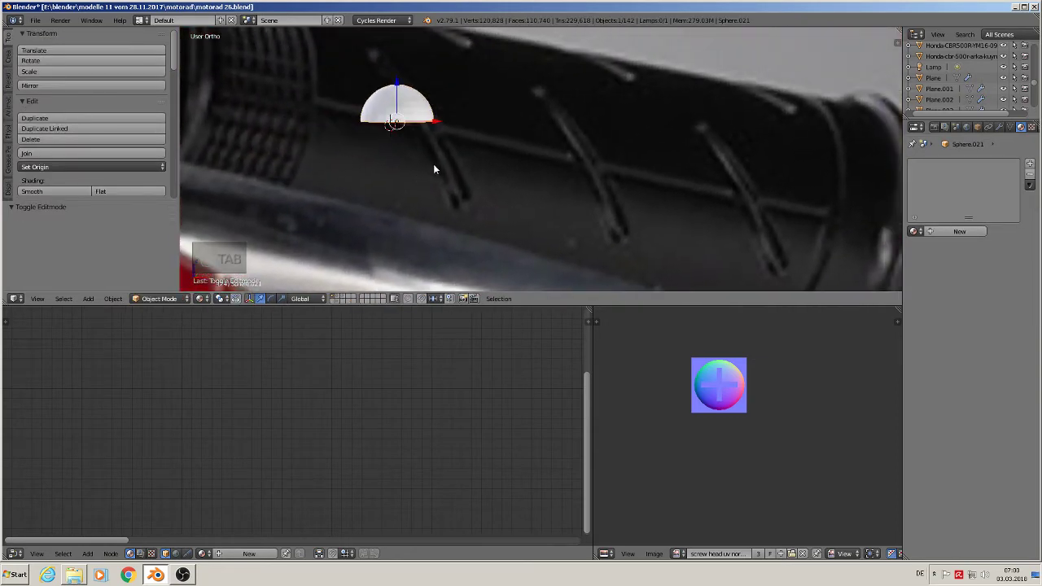
Duplicate the hemisphere in front view and place the copy about 0.663 along X, beyond the grip's outer end.
{"action": "key", "text": "KP_1"}
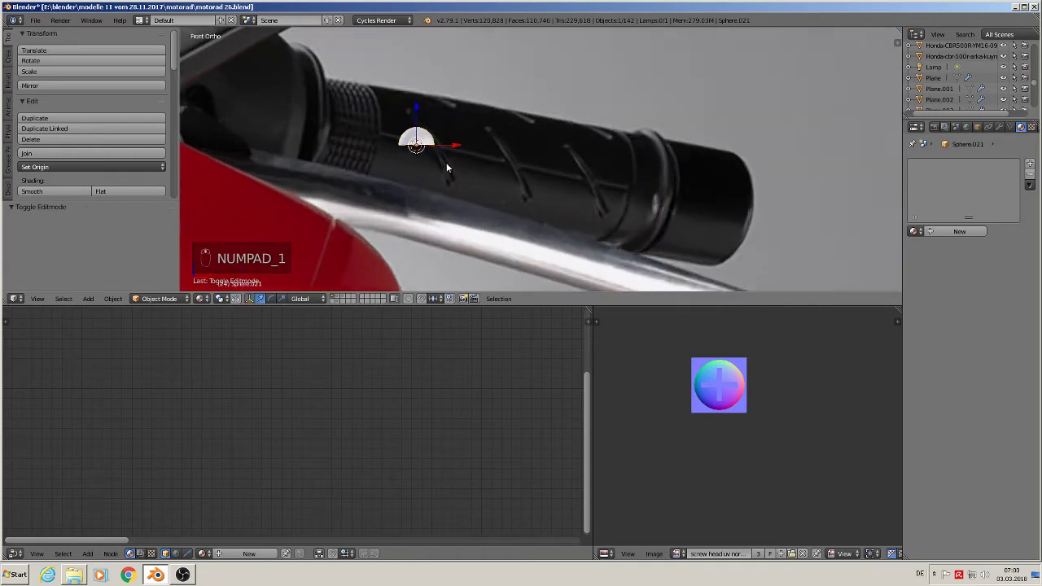
{"action": "key", "text": "shift+d"}
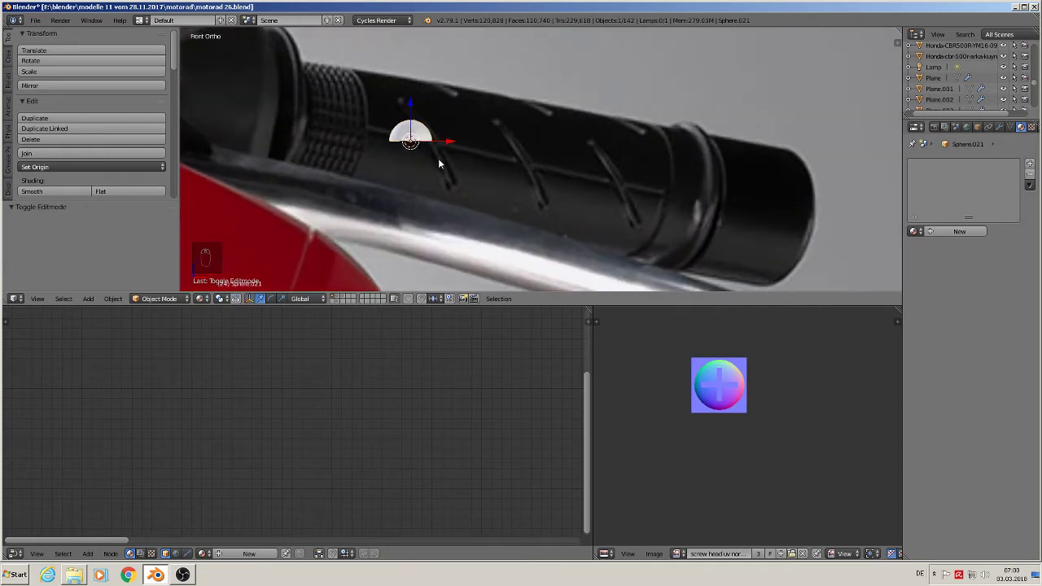
{"action": "key", "text": "x"}
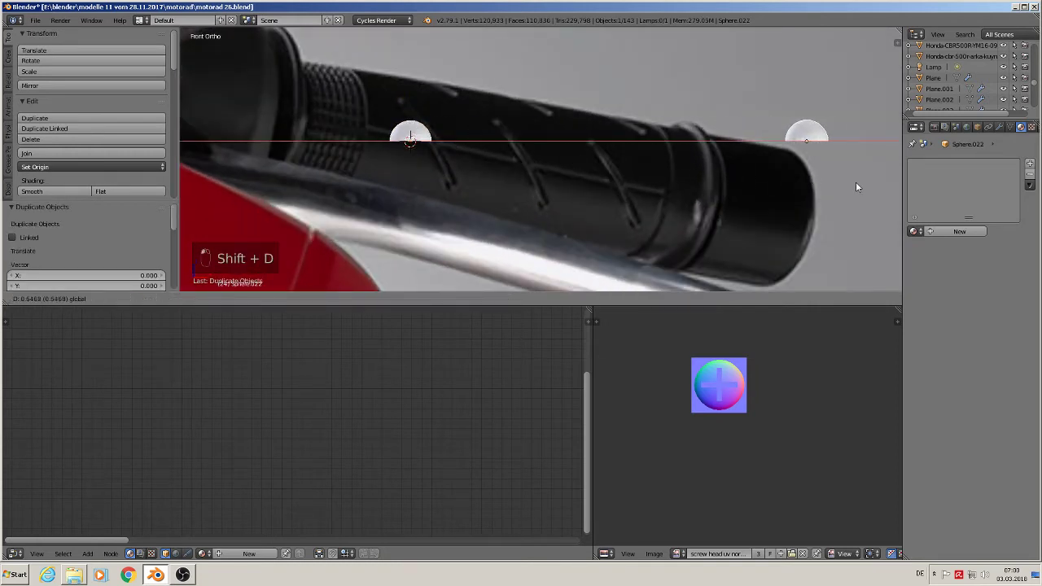
{"action": "left_click", "coordinate": [856, 182]}
Scale the original hemisphere on the grip down to about 0.247 of its size.
{"action": "left_click", "coordinate": [414, 138]}
{"action": "key", "text": "s"}
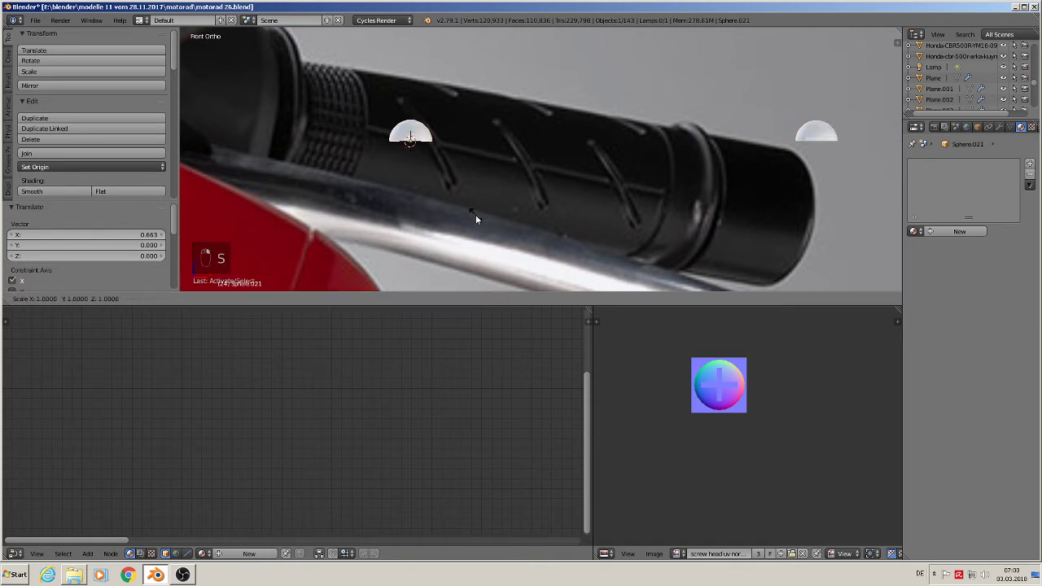
{"action": "left_click", "coordinate": [413, 165]}
{"action": "scroll", "coordinate": [410, 146], "scroll_direction": "up", "scroll_amount": 8}
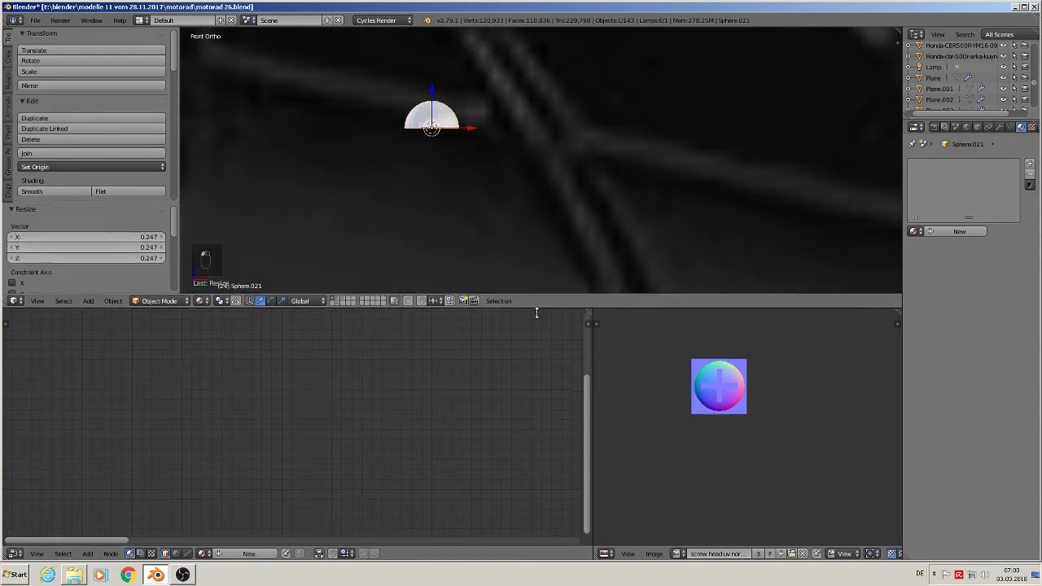
Enlarge the 3D viewport and duplicate the small hemisphere's whole mesh in Edit Mode, moving the copy about 0.054 down along Z.
{"action": "left_click_drag", "start_coordinate": [537, 307], "coordinate": [540, 477]}
{"action": "key", "text": "Tab"}
{"action": "key", "text": "a"}
{"action": "key", "text": "a"}
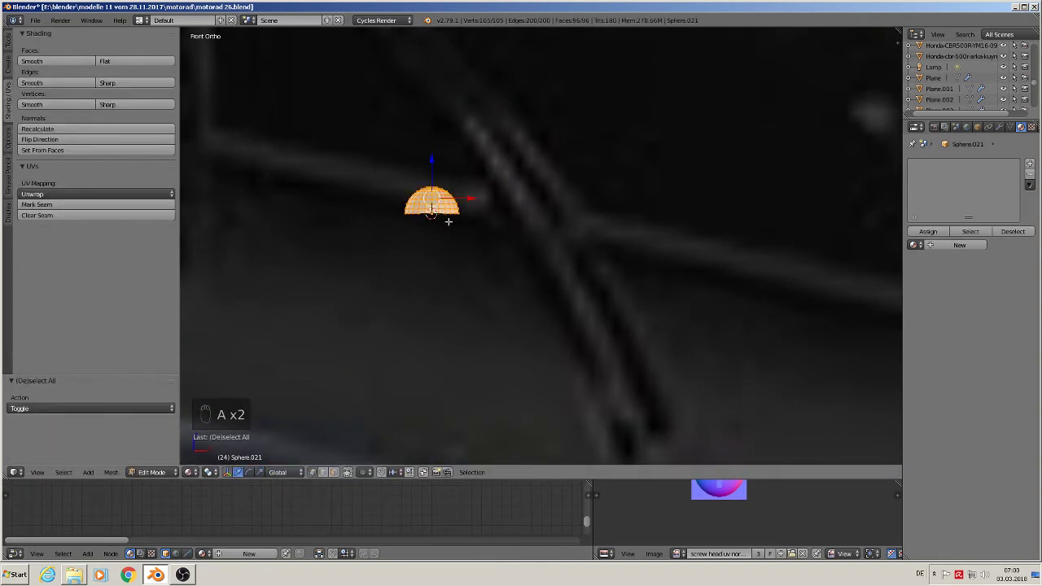
{"action": "key", "text": "shift+d"}
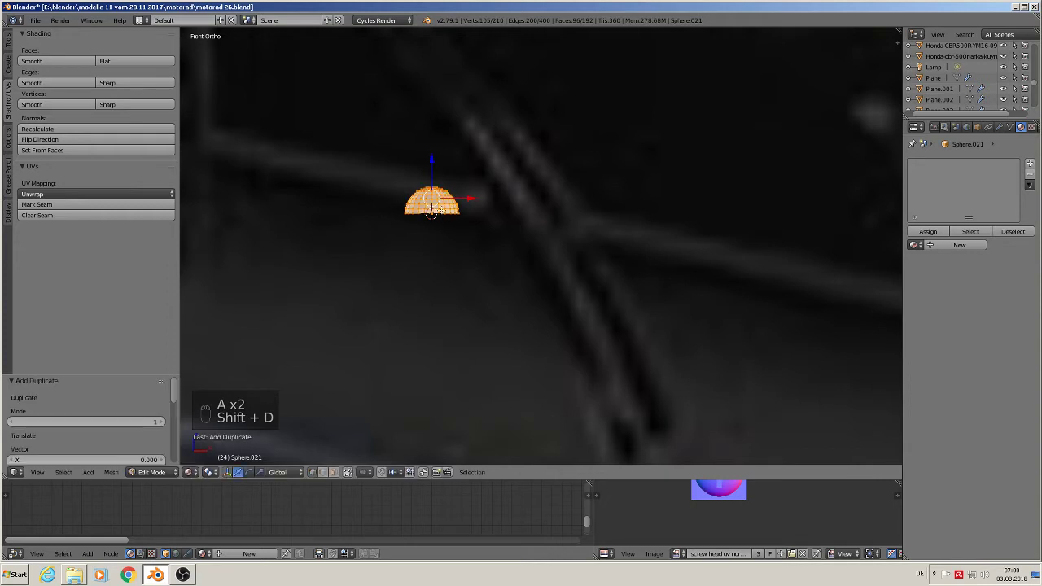
{"action": "left_click_drag", "start_coordinate": [434, 155], "coordinate": [432, 326]}
{"action": "middle_click_drag", "start_coordinate": [521, 400], "coordinate": [519, 306], "text": "shift"}
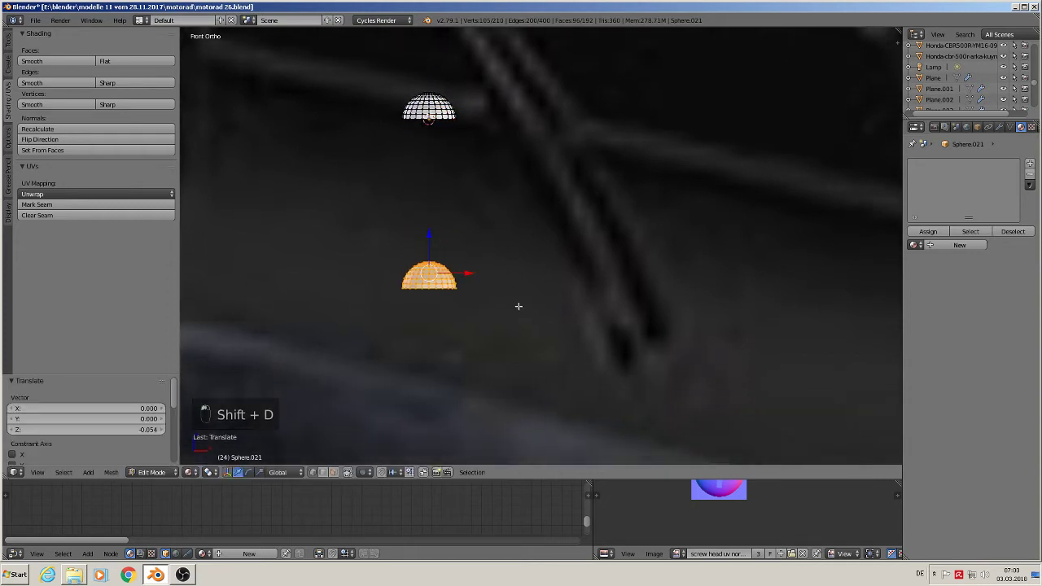
Rotate the copied hemisphere 180° about the Y axis and move it about 0.09 farther down along Z.
{"action": "key", "text": "r"}
{"action": "key", "text": "y"}
{"action": "key", "text": "1"}
{"action": "key", "text": "8"}
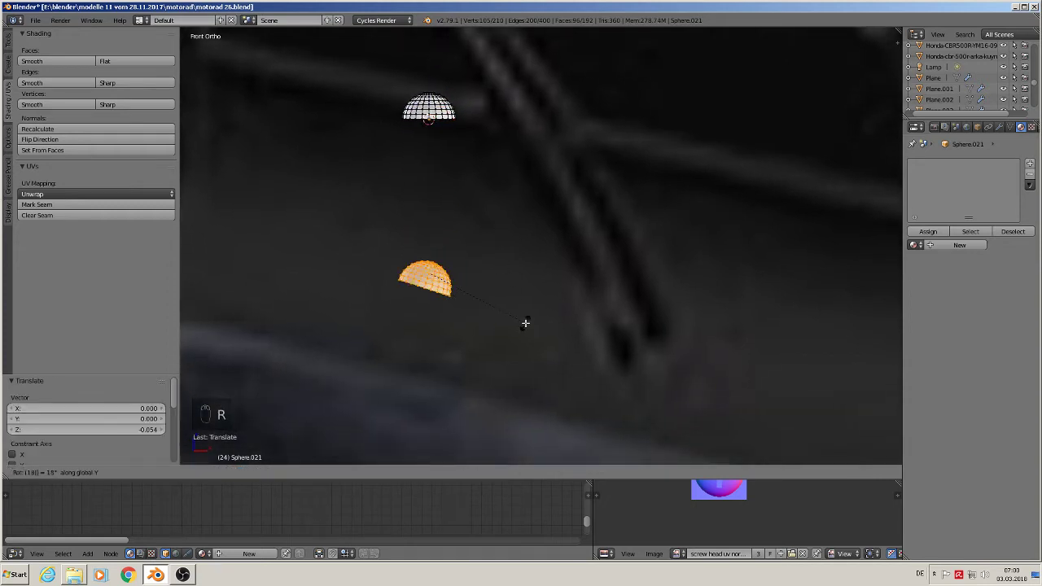
{"action": "key", "text": "0"}
{"action": "left_click", "coordinate": [468, 297]}
{"action": "scroll", "coordinate": [465, 296], "scroll_direction": "down", "scroll_amount": 8}
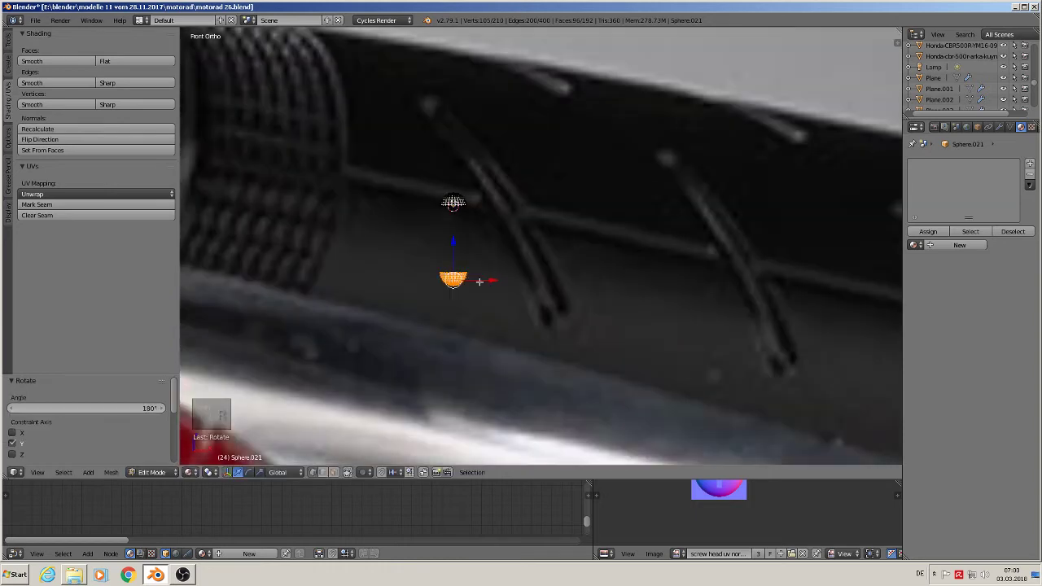
{"action": "left_click_drag", "start_coordinate": [469, 248], "coordinate": [464, 350]}
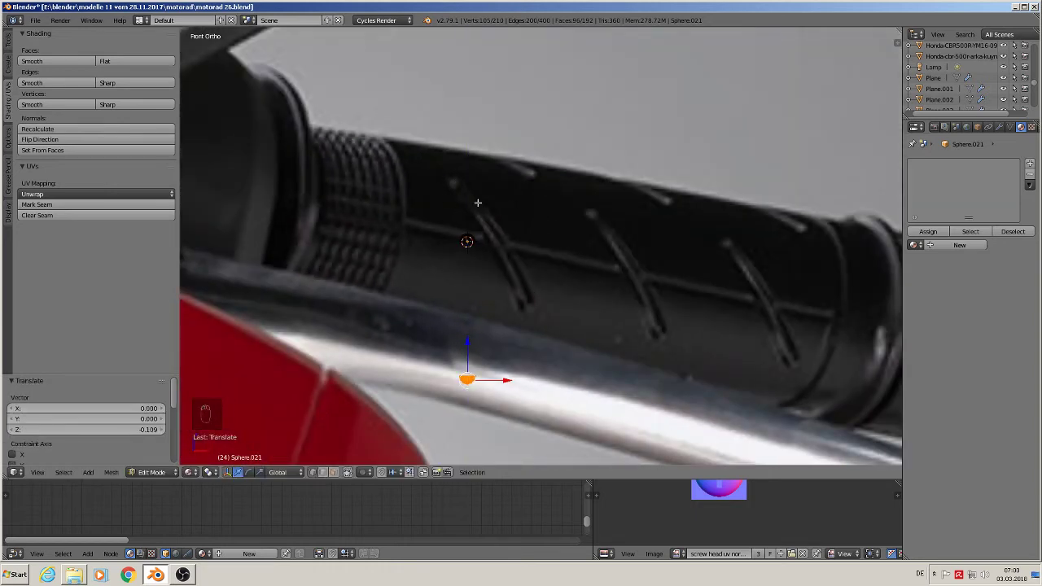
{"action": "left_click_drag", "start_coordinate": [470, 344], "coordinate": [471, 330]}
Connect the open rims of the two hemispheres with Bridge Edge Loops to form a capsule-shaped rod, and return to Object Mode.
{"action": "scroll", "coordinate": [521, 320], "scroll_direction": "up", "scroll_amount": 2}
{"action": "middle_click_drag", "start_coordinate": [487, 309], "coordinate": [472, 241], "text": "shift"}
{"action": "scroll", "coordinate": [472, 243], "scroll_direction": "up", "scroll_amount": 1}
{"action": "middle_click_drag", "start_coordinate": [461, 263], "coordinate": [413, 271]}
{"action": "scroll", "coordinate": [426, 170], "scroll_direction": "up", "scroll_amount": 2}
{"action": "scroll", "coordinate": [426, 171], "scroll_direction": "up", "scroll_amount": 1}
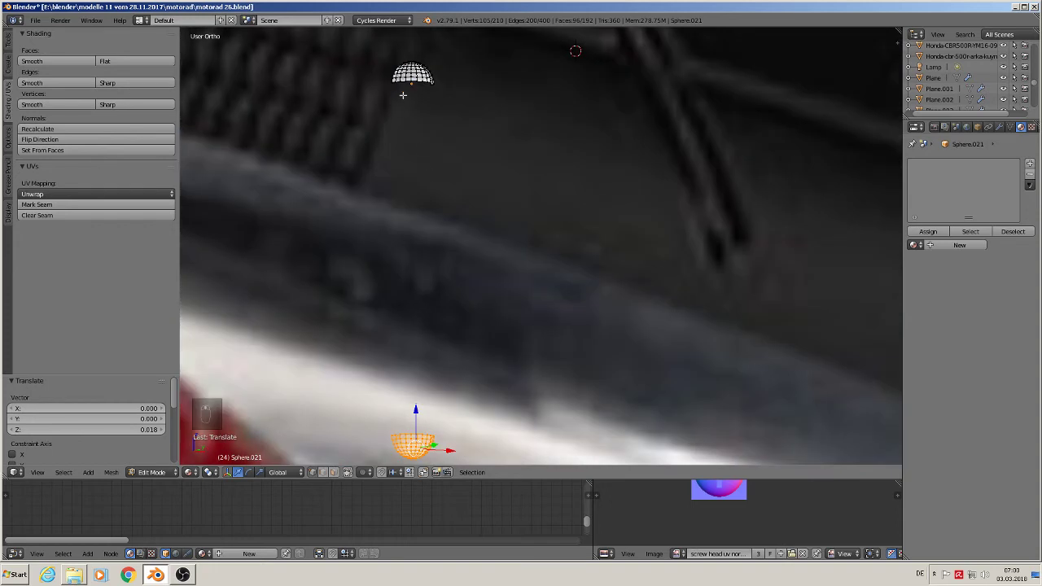
{"action": "right_click", "coordinate": [414, 83], "text": "alt"}
{"action": "right_click", "coordinate": [413, 84], "text": "alt"}
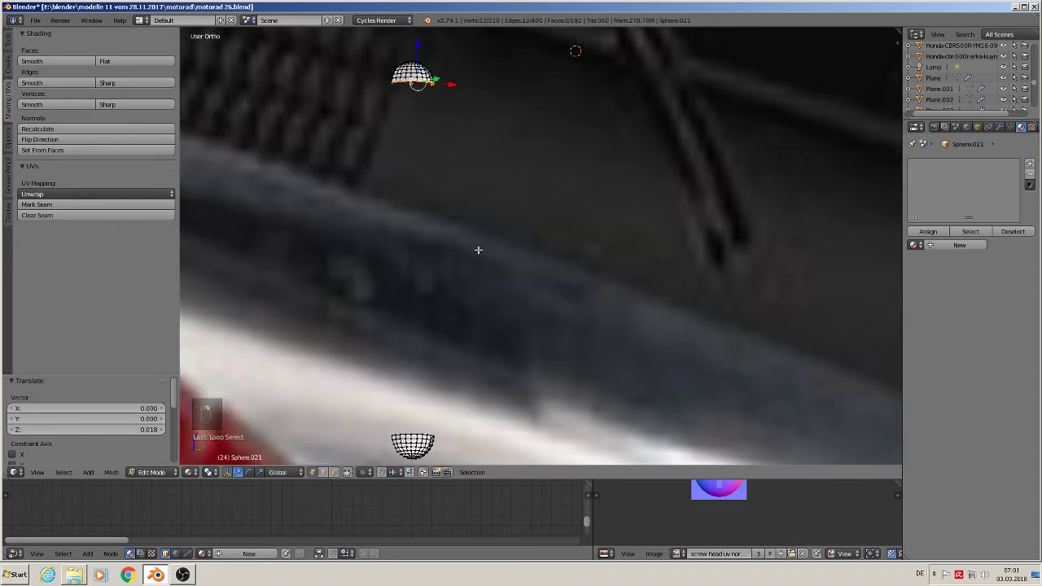
{"action": "middle_click_drag", "start_coordinate": [478, 280], "coordinate": [509, 152], "text": "shift"}
{"action": "scroll", "coordinate": [472, 280], "scroll_direction": "up", "scroll_amount": 3}
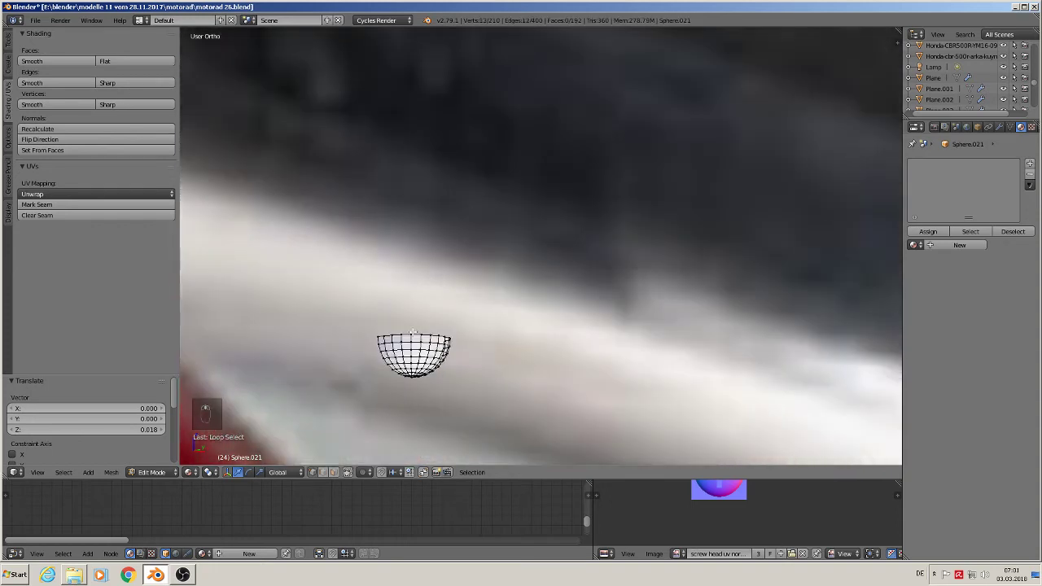
{"action": "right_click", "coordinate": [412, 334], "text": "alt+shift"}
{"action": "scroll", "coordinate": [428, 316], "scroll_direction": "down", "scroll_amount": 3}
{"action": "middle_click_drag", "start_coordinate": [477, 225], "coordinate": [478, 275], "text": "shift"}
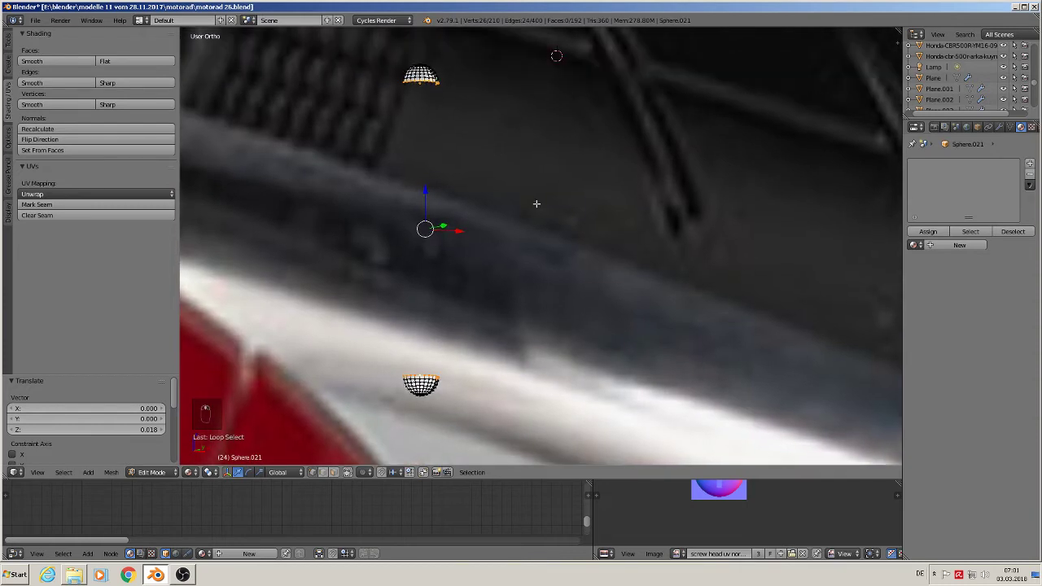
{"action": "key", "text": "space"}
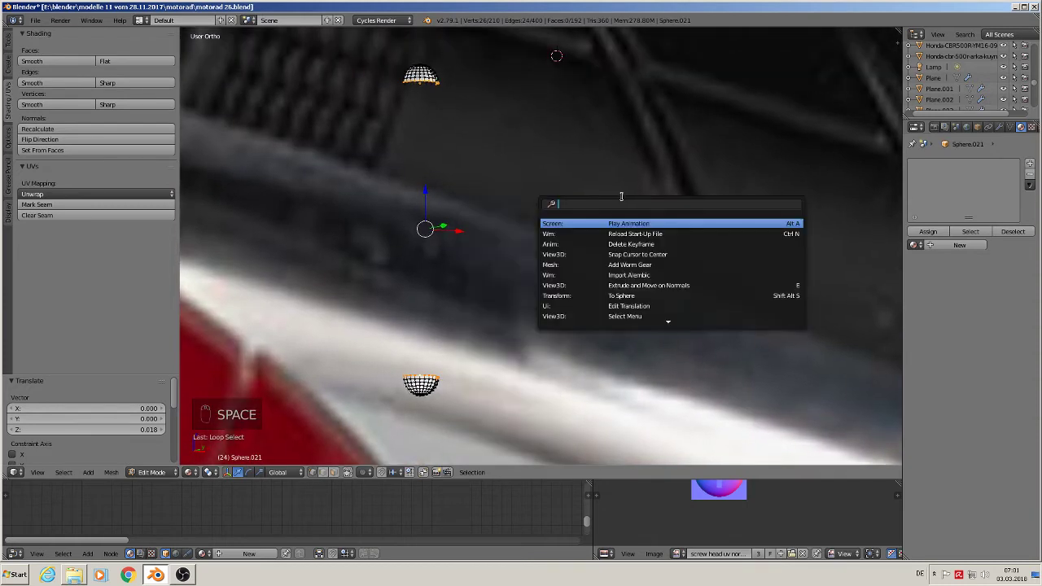
{"action": "type", "text": "bridg"}
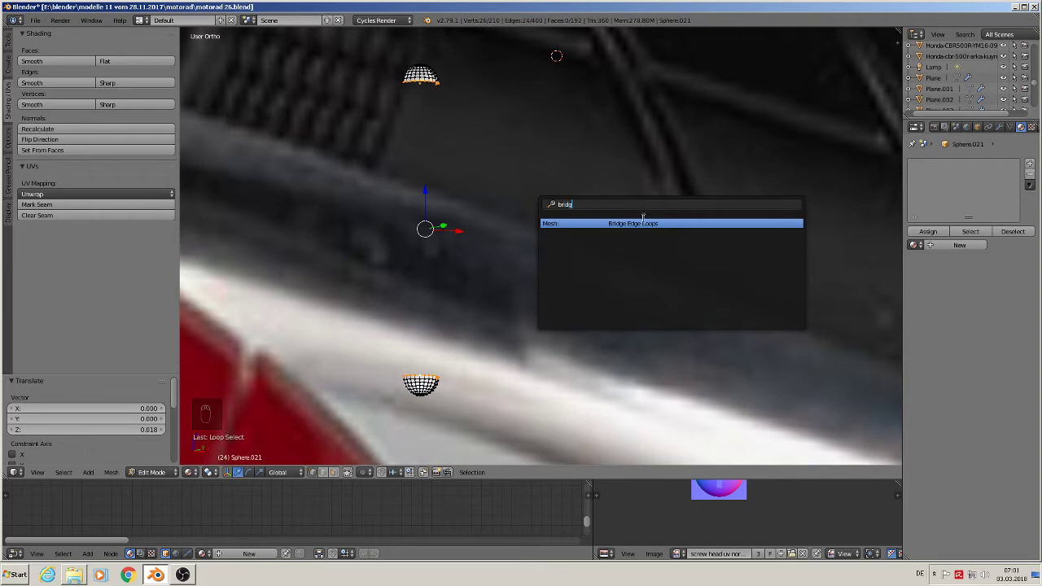
{"action": "left_click", "coordinate": [637, 226]}
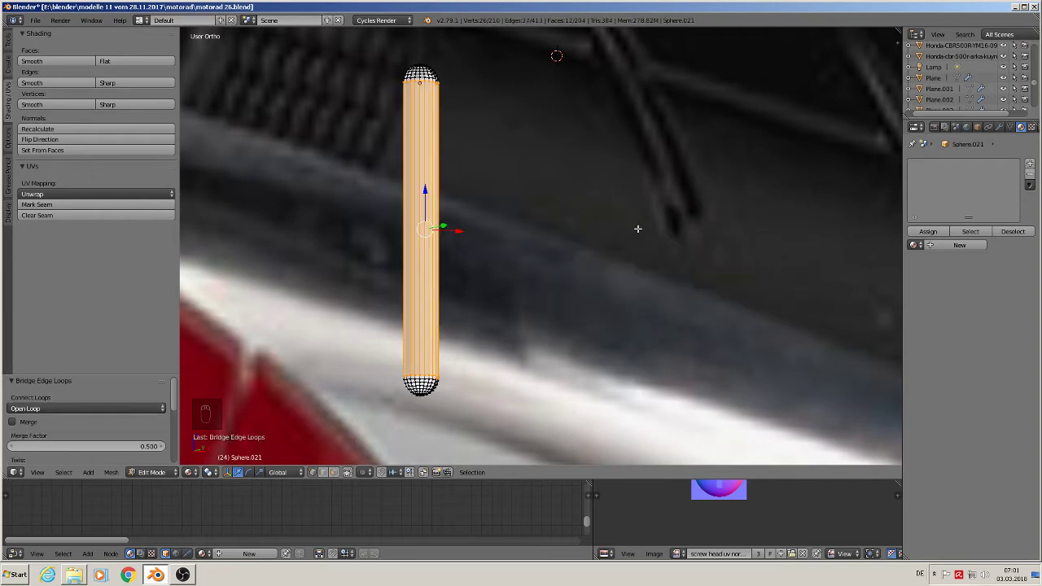
{"action": "key", "text": "Tab"}
{"action": "middle_click_drag", "start_coordinate": [443, 208], "coordinate": [465, 175]}
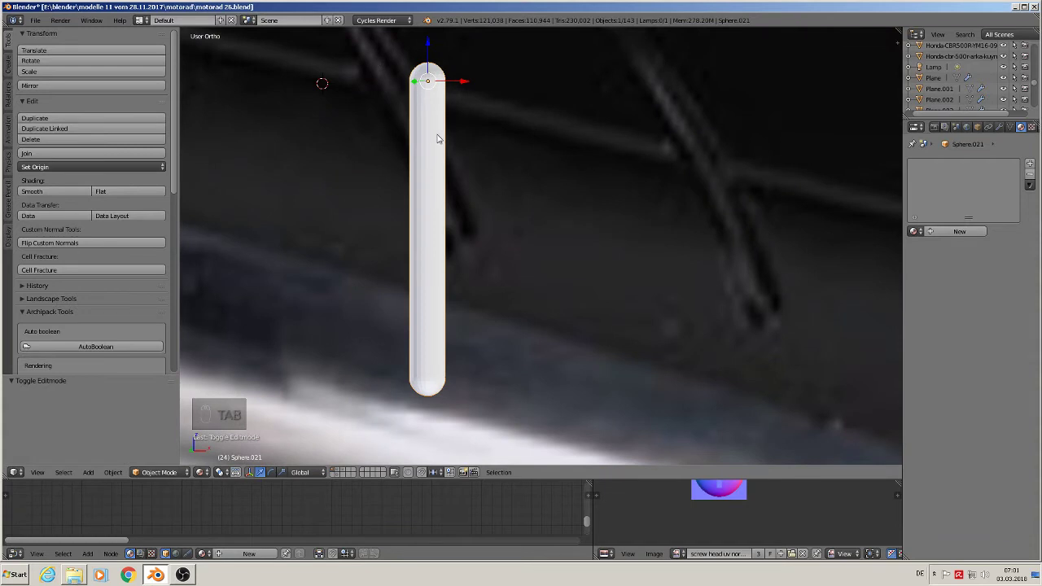
Duplicate the rod in front view and place the copy about 0.573 along X, over the grip's end.
{"action": "key", "text": "KP_1"}
{"action": "scroll", "coordinate": [505, 215], "scroll_direction": "down", "scroll_amount": 8}
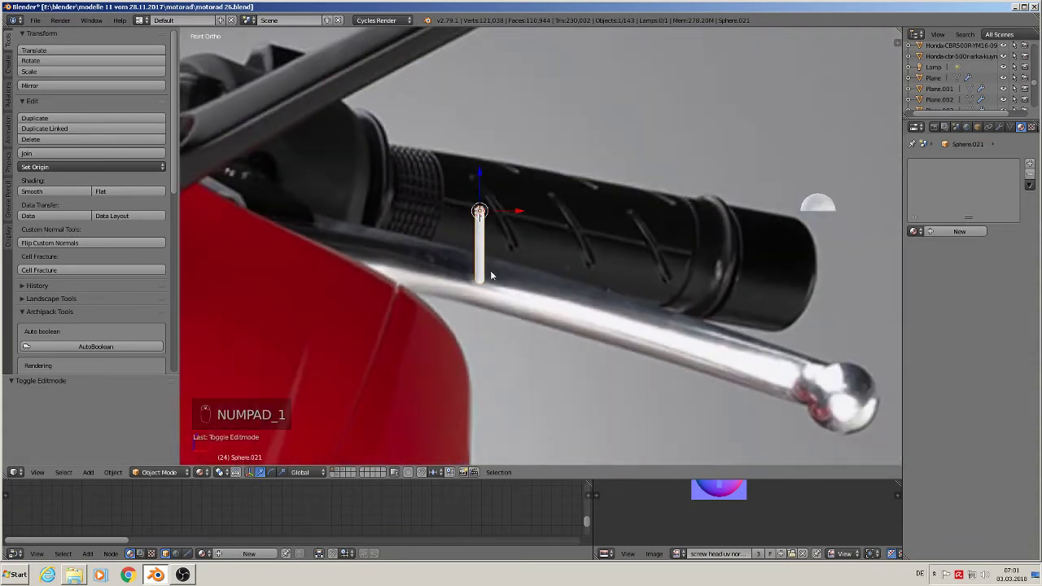
{"action": "middle_click_drag", "start_coordinate": [475, 302], "coordinate": [415, 332], "text": "shift"}
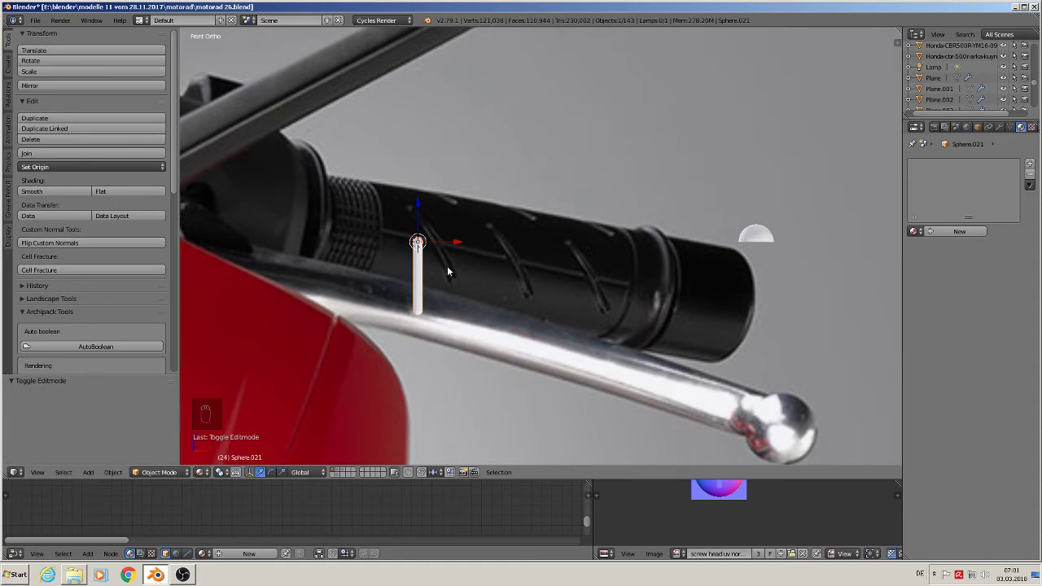
{"action": "key", "text": "shift+d"}
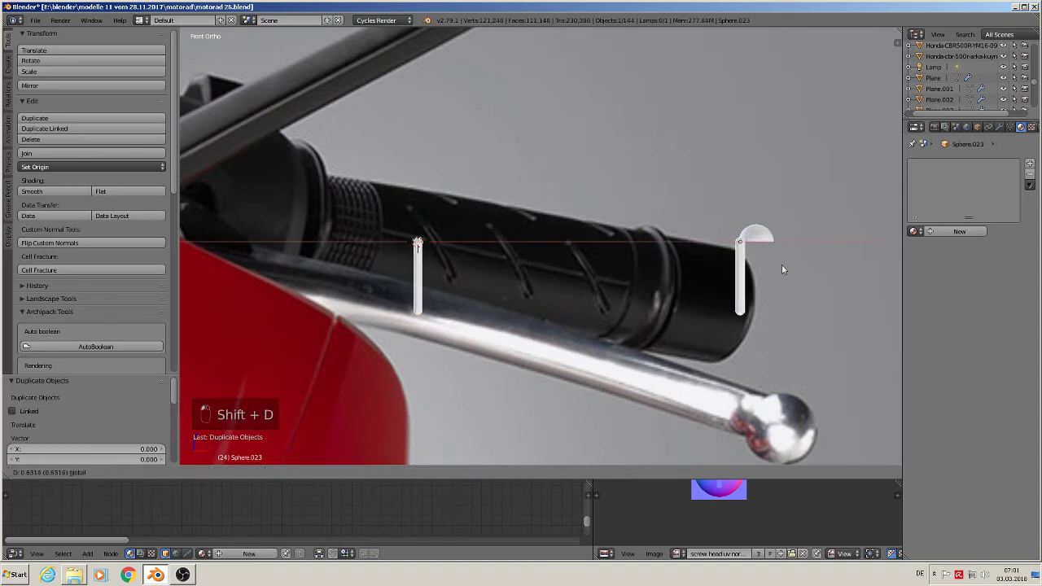
{"action": "left_click", "coordinate": [742, 265]}
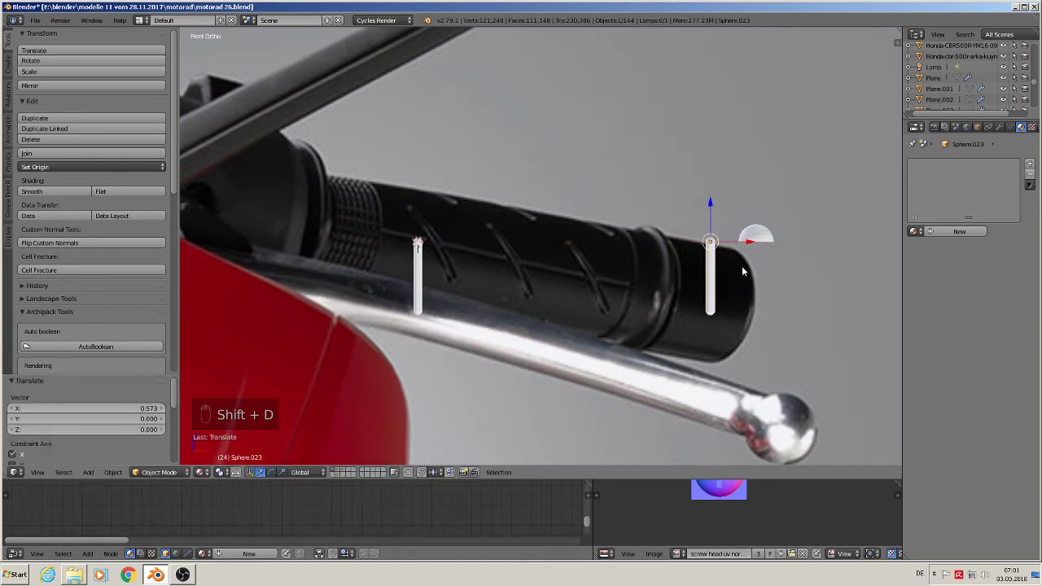
Apply rotation and scale to the original rod and set its origin to its geometry.
{"action": "right_click", "coordinate": [416, 277]}
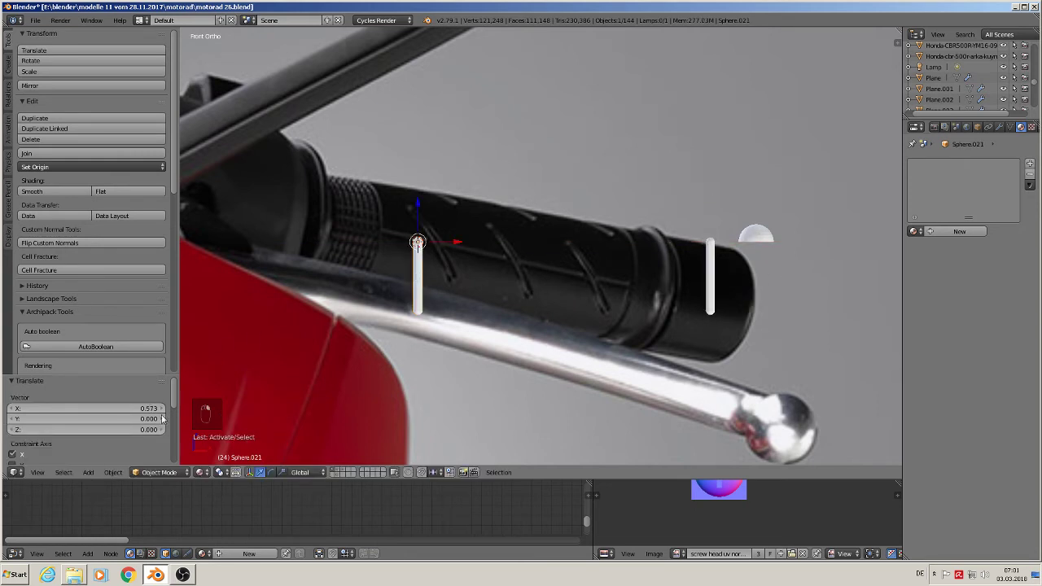
{"action": "left_click", "coordinate": [112, 476]}
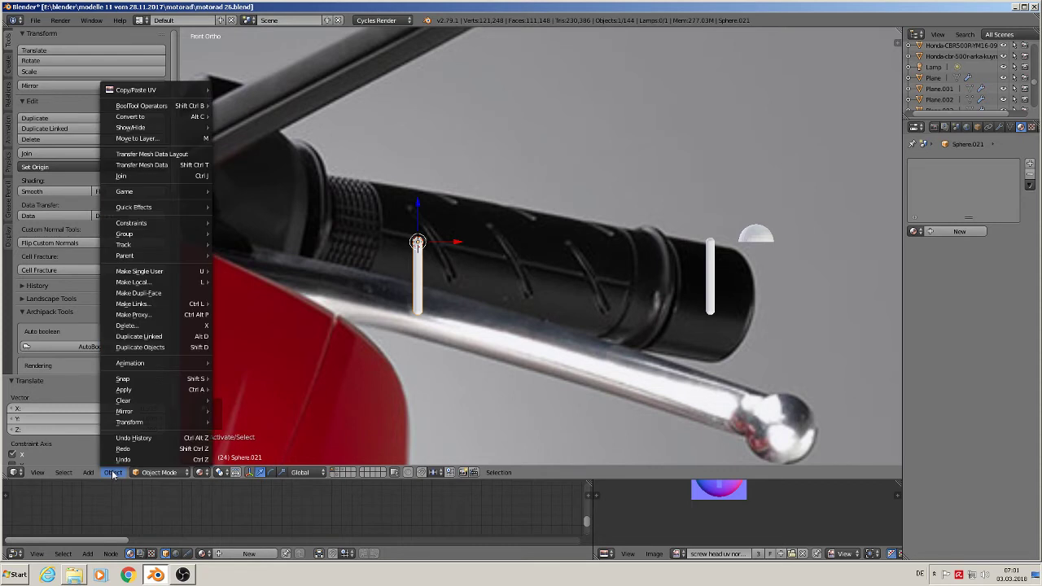
{"action": "mouse_move", "coordinate": [152, 395]}
{"action": "left_click", "coordinate": [262, 422]}
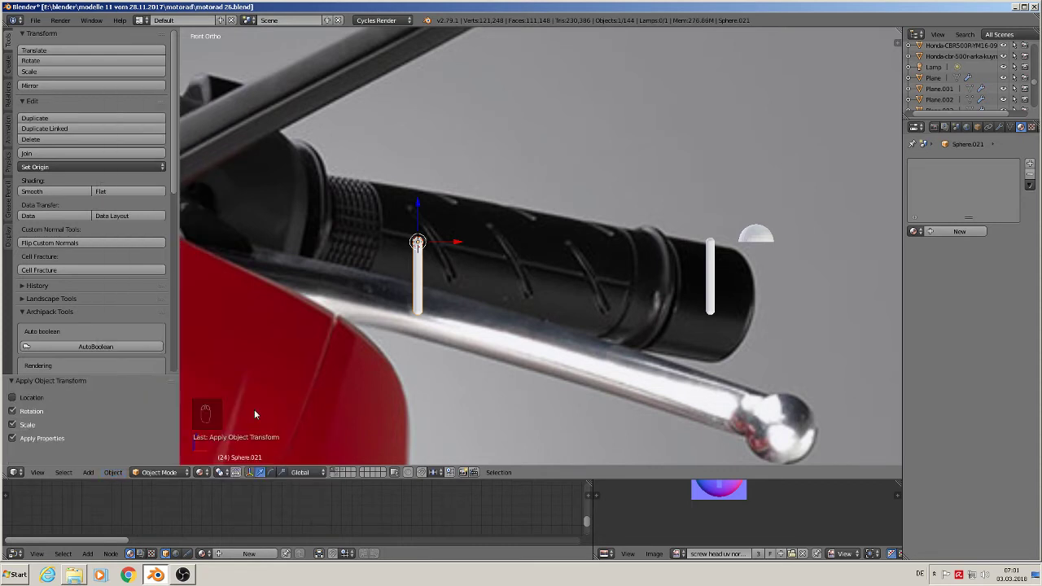
{"action": "left_click", "coordinate": [88, 167]}
{"action": "left_click", "coordinate": [101, 190]}
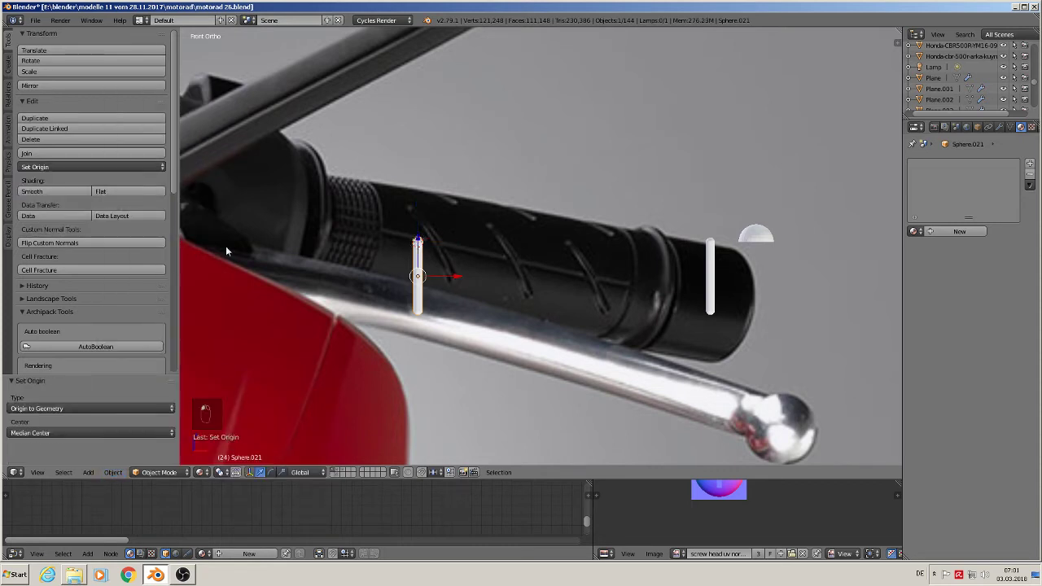
Rotate the original rod about -32.3° to match the grip's grooves and move it about 0.055 along X.
{"action": "key", "text": "r"}
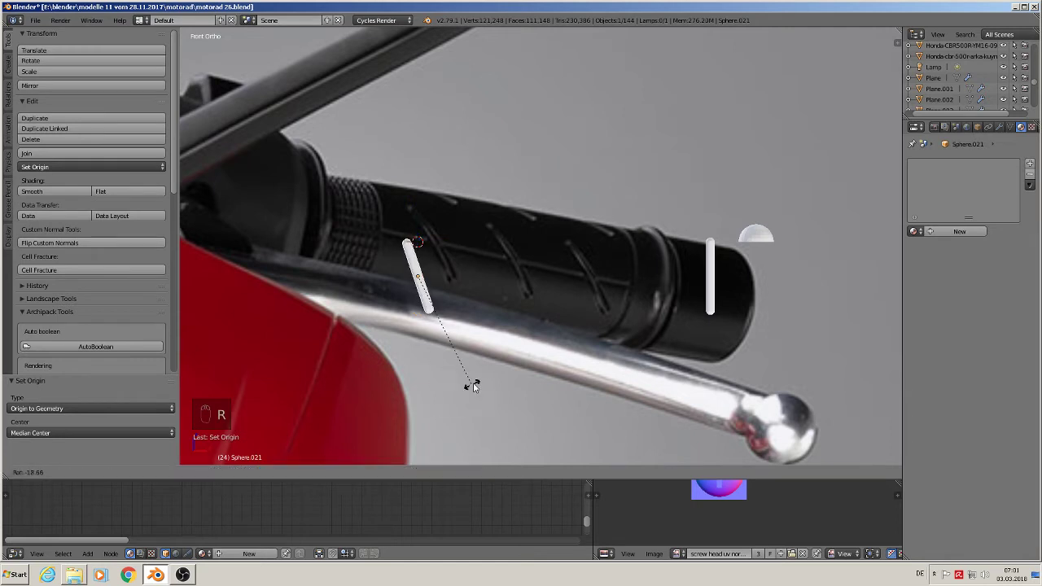
{"action": "left_click", "coordinate": [485, 361]}
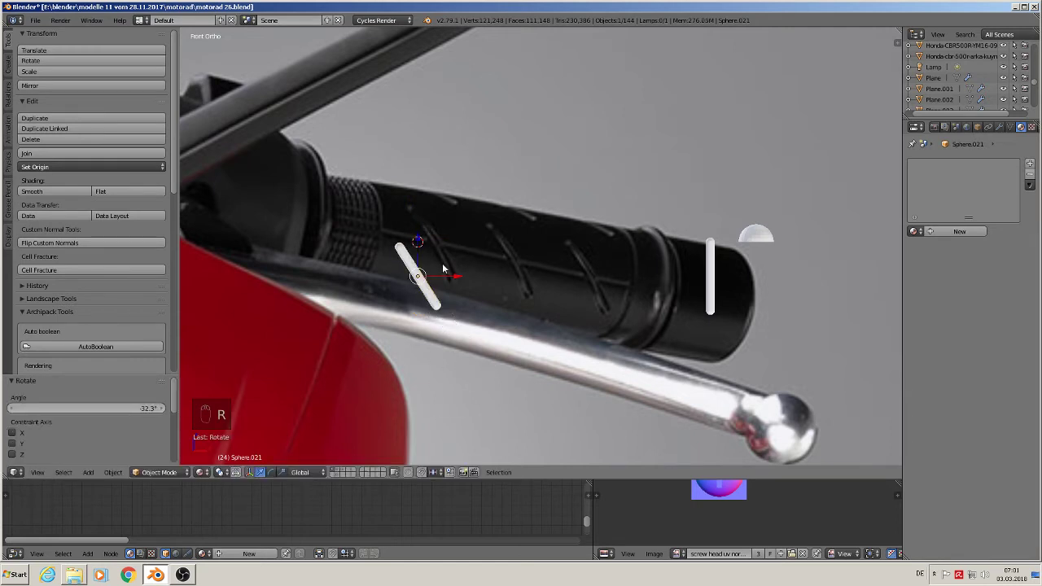
{"action": "key", "text": "g"}
{"action": "key", "text": "x"}
{"action": "left_click", "coordinate": [488, 293]}
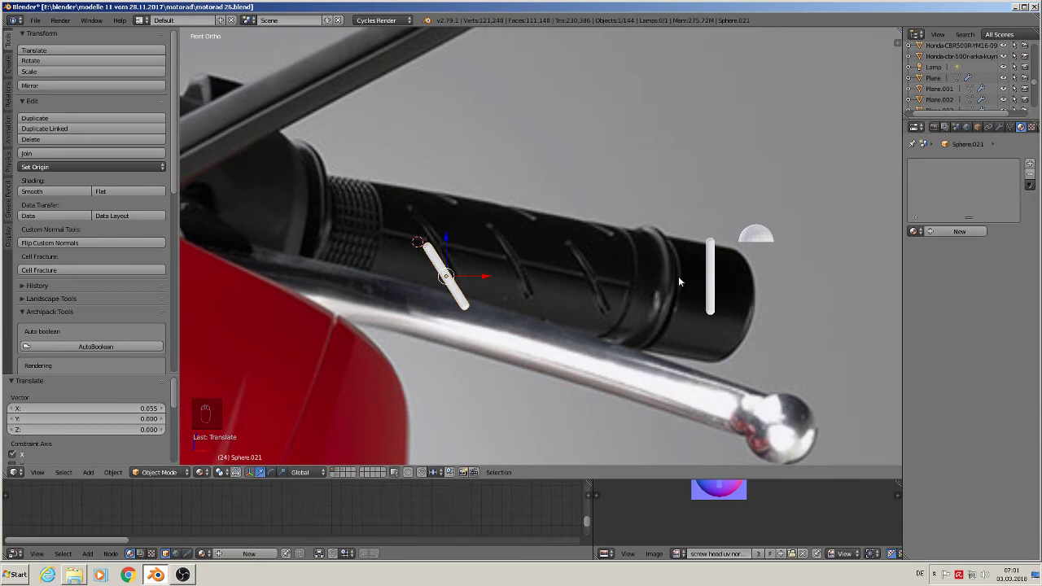
Add an Array modifier to the slanted rod with a count of 3 and relative offset X 6.8, Y 0, Z -0.5.
{"action": "left_click", "coordinate": [1001, 127]}
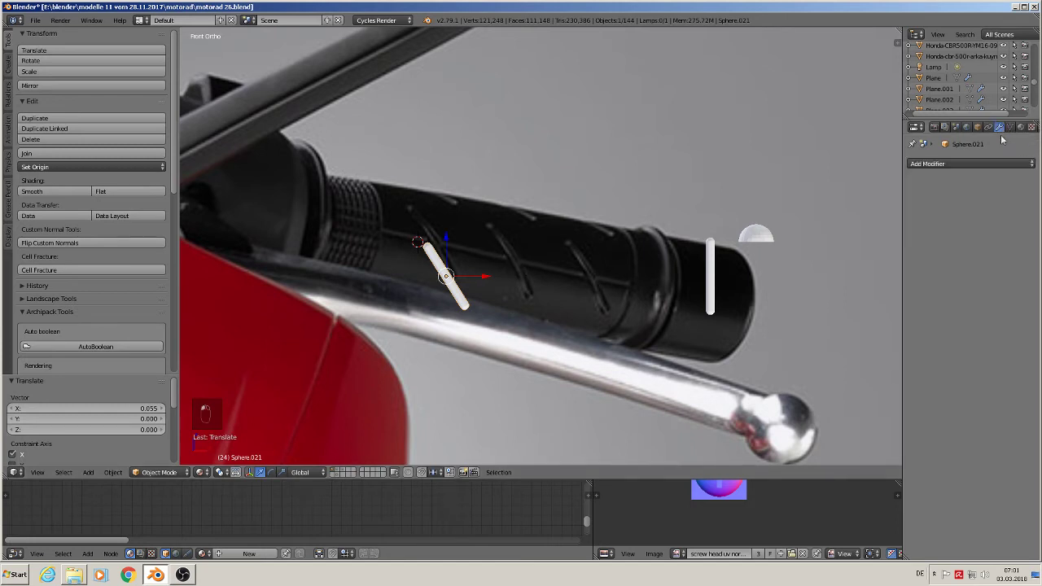
{"action": "left_click", "coordinate": [927, 166]}
{"action": "left_click", "coordinate": [847, 188]}
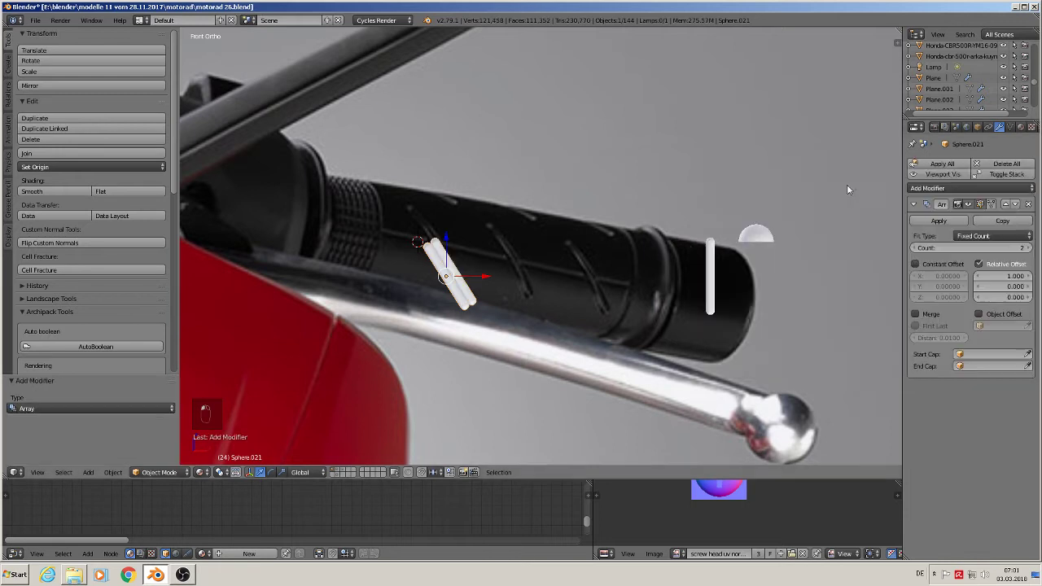
{"action": "left_click_drag", "start_coordinate": [1009, 281], "coordinate": [989, 298]}
{"action": "left_click", "coordinate": [998, 287]}
{"action": "type", "text": "0"}
{"action": "key", "text": "Return"}
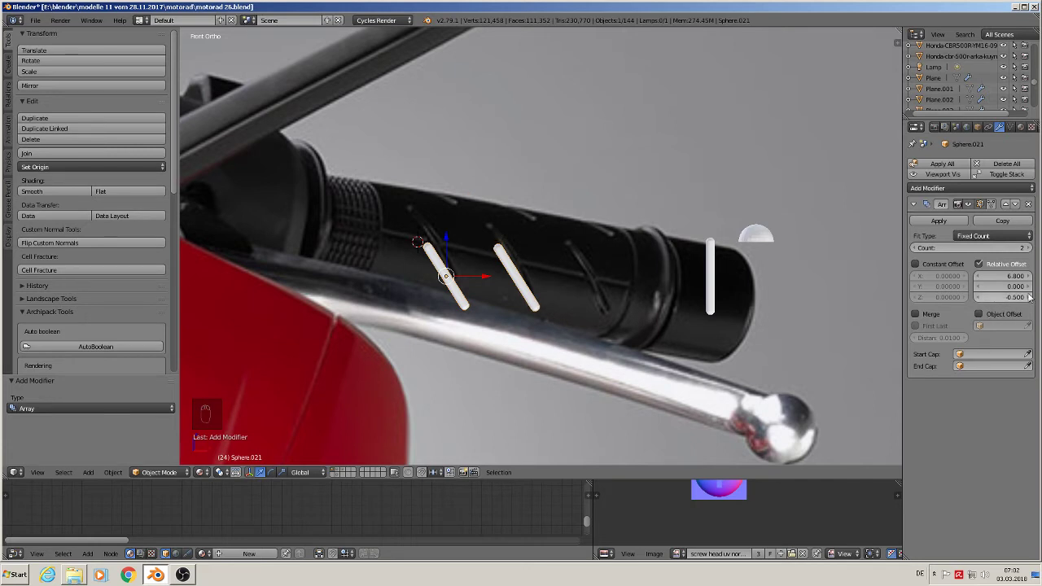
{"action": "left_click", "coordinate": [1028, 248]}
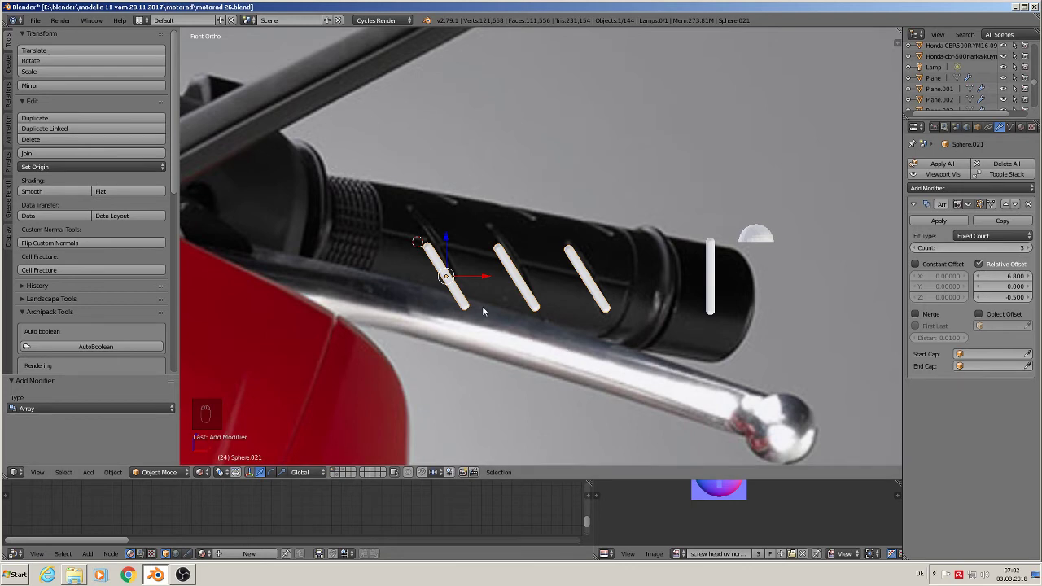
Duplicate the arrayed rods about 0.079 along X and -0.456 along Z, and apply the Array modifier on the original set.
{"action": "scroll", "coordinate": [609, 308], "scroll_direction": "down", "scroll_amount": 5}
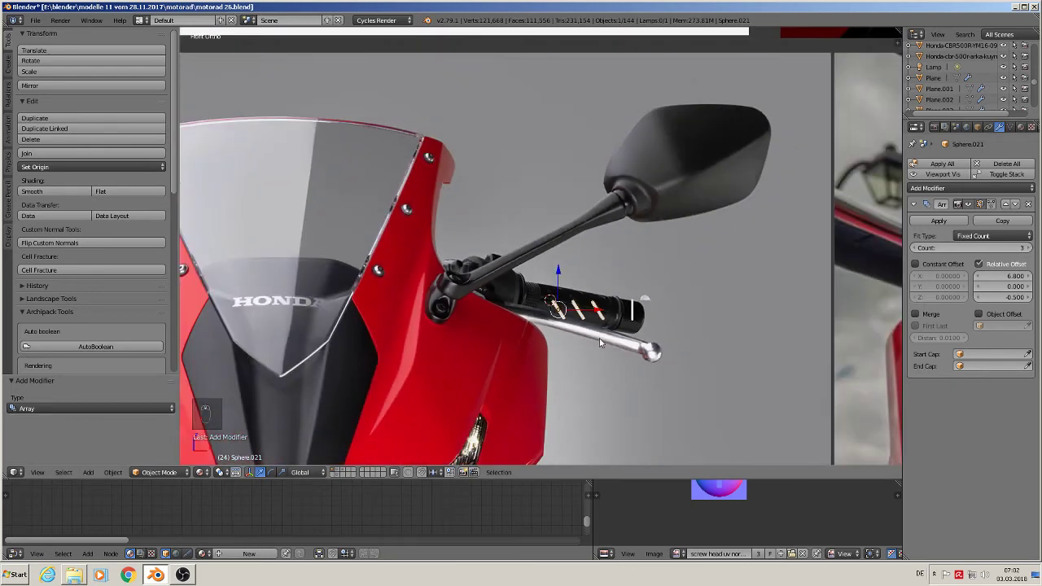
{"action": "scroll", "coordinate": [599, 342], "scroll_direction": "up", "scroll_amount": 5}
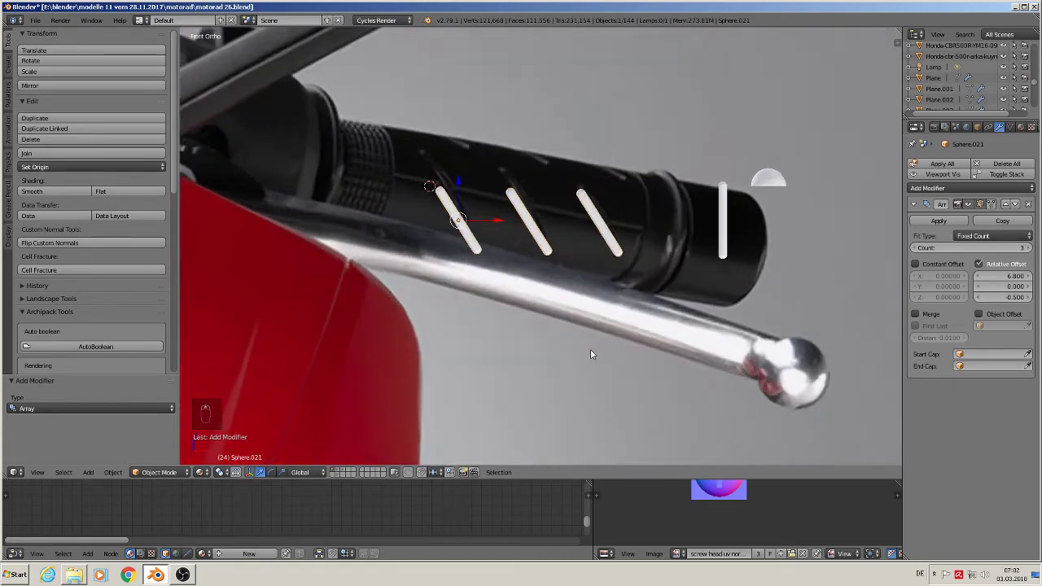
{"action": "scroll", "coordinate": [592, 352], "scroll_direction": "down", "scroll_amount": 2}
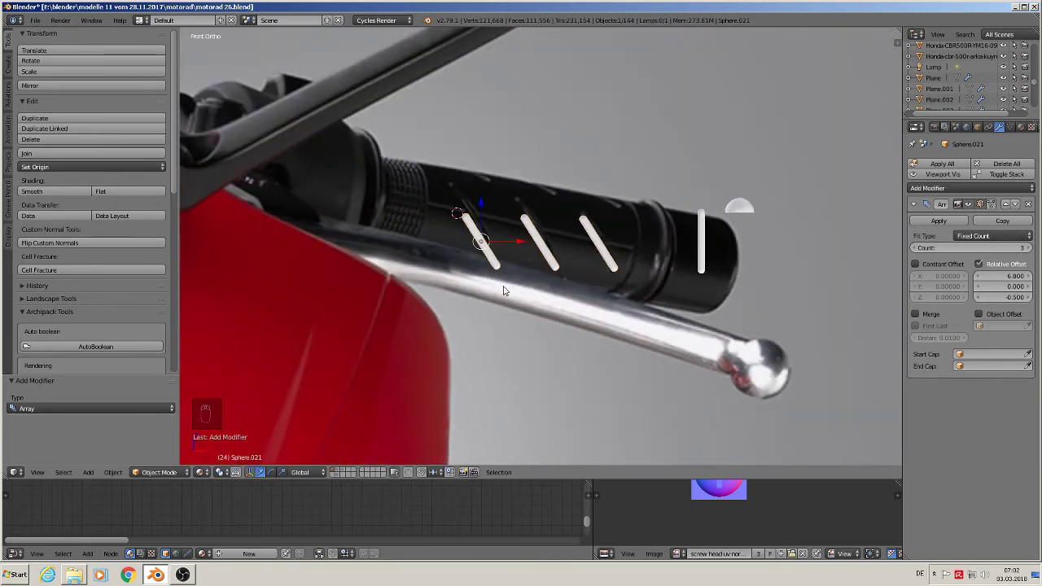
{"action": "key", "text": "shift+d"}
{"action": "key", "text": "g"}
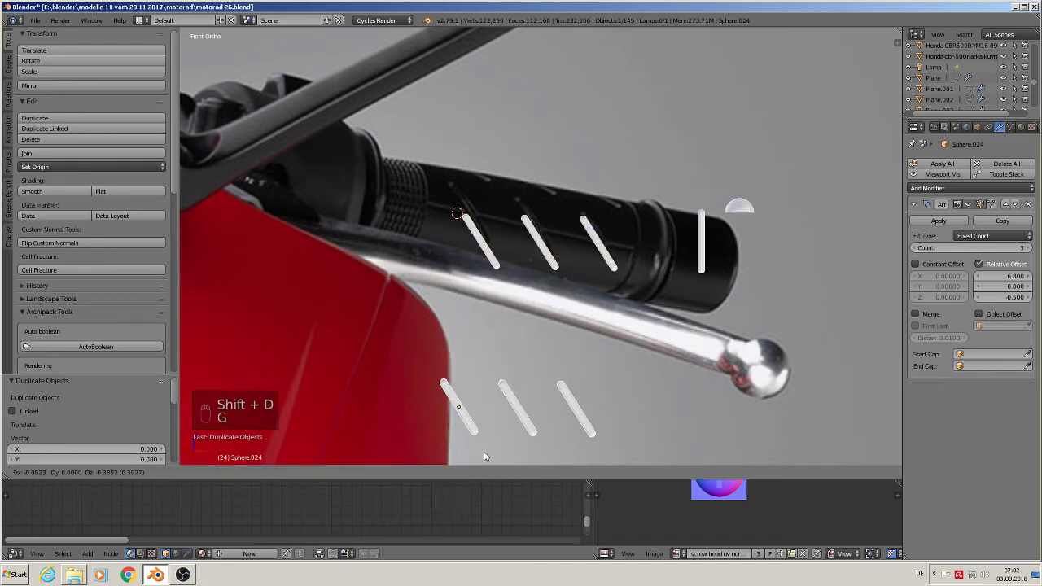
{"action": "left_click", "coordinate": [538, 54]}
{"action": "right_click", "coordinate": [481, 241]}
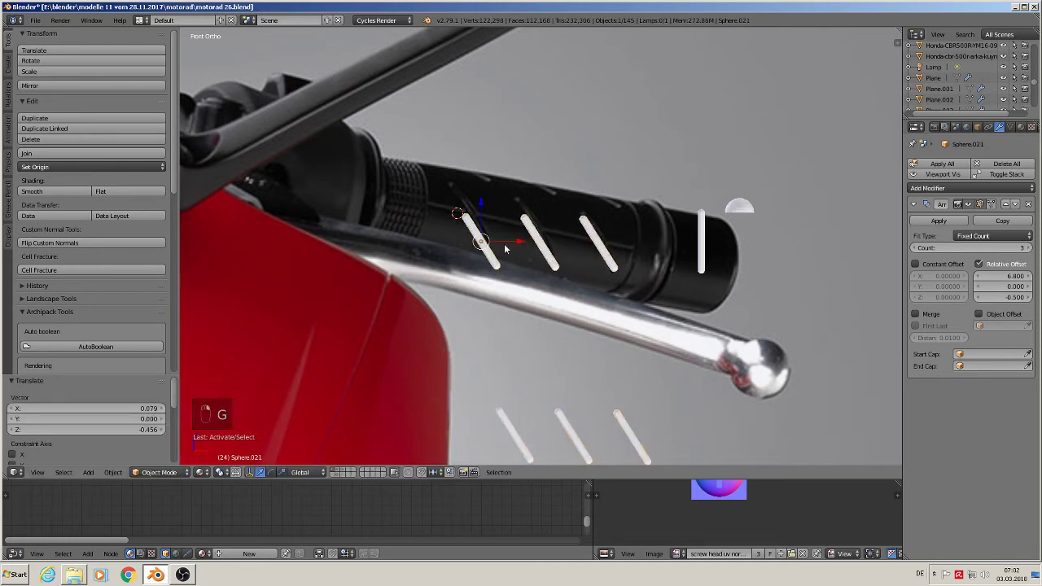
{"action": "left_click", "coordinate": [938, 221]}
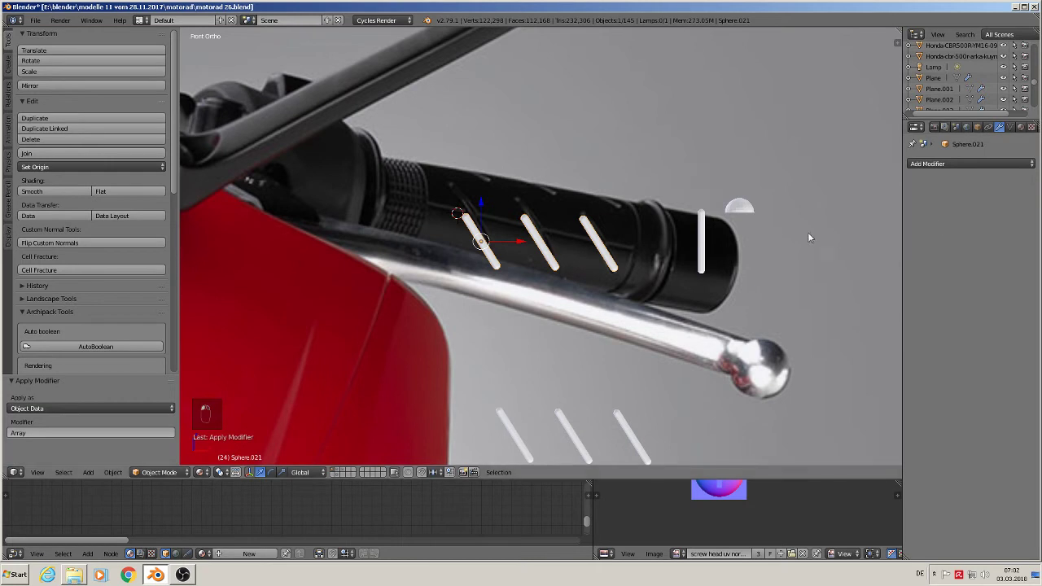
Apply rotation and scale to the vertical rod at the grip's end and set its origin to its geometry.
{"action": "right_click", "coordinate": [703, 237]}
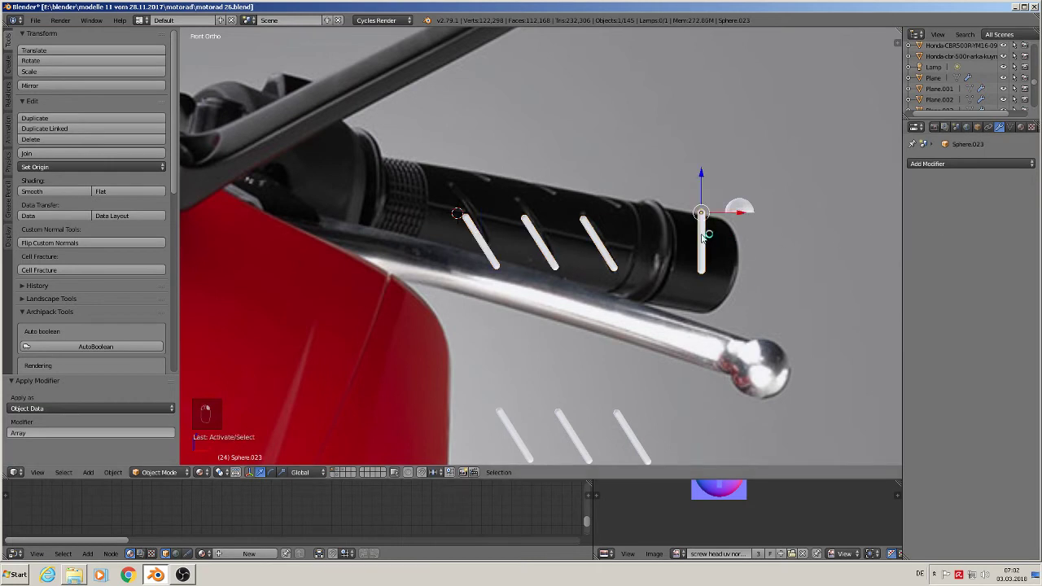
{"action": "left_click", "coordinate": [113, 472]}
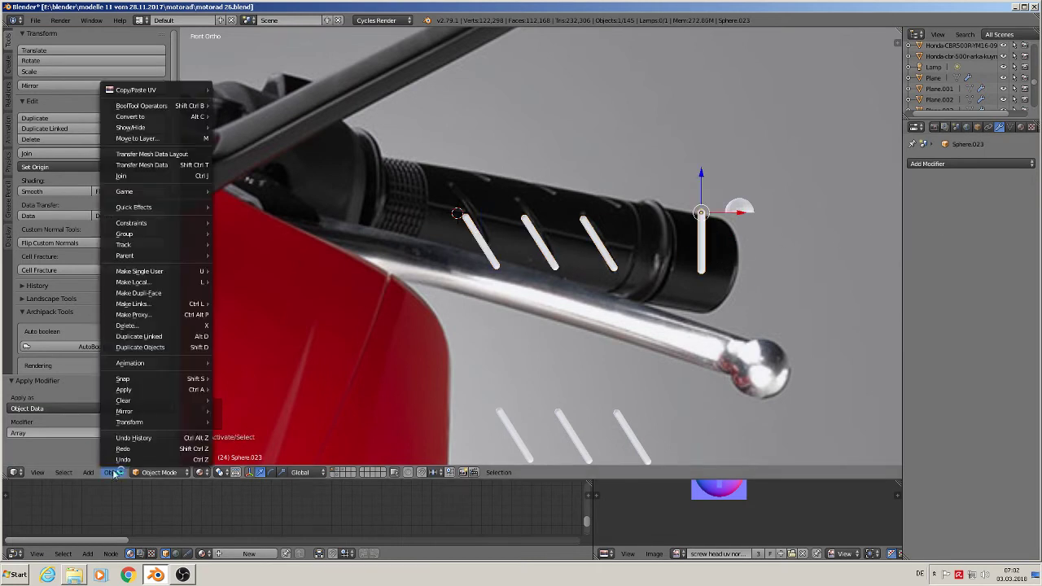
{"action": "mouse_move", "coordinate": [175, 397]}
{"action": "left_click", "coordinate": [287, 423]}
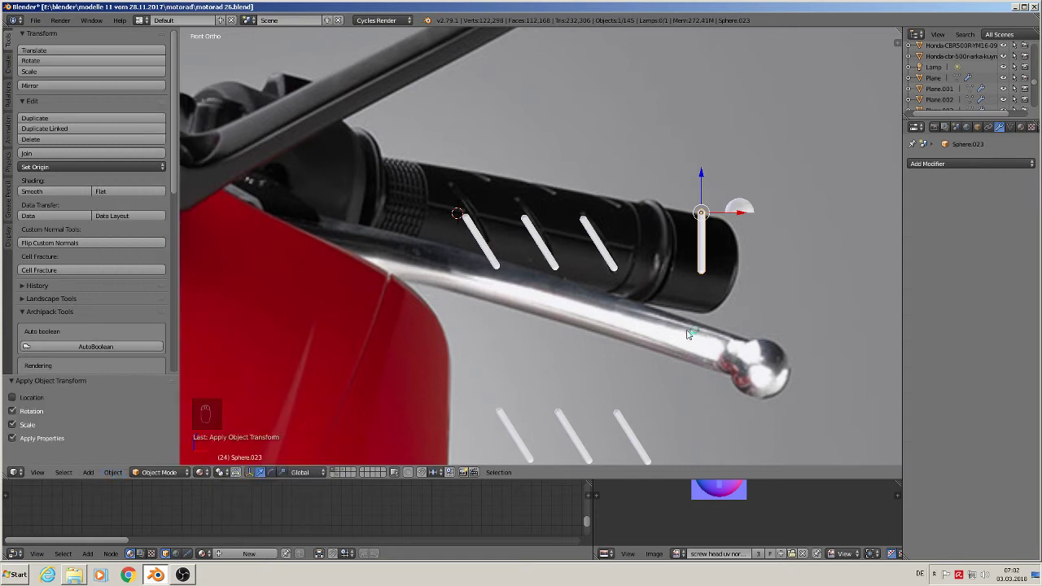
{"action": "left_click", "coordinate": [114, 166]}
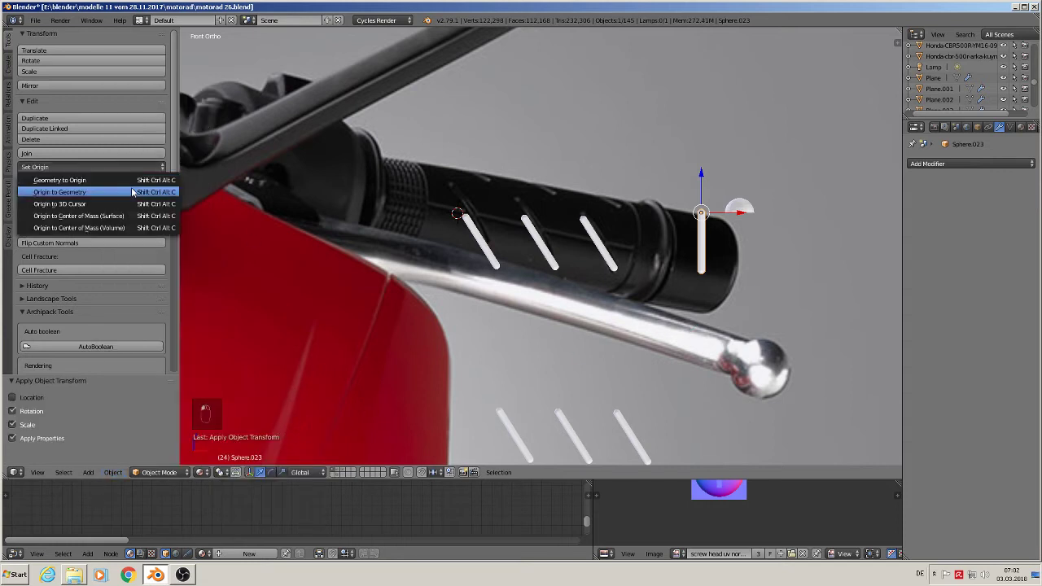
{"action": "left_click", "coordinate": [82, 193]}
Rotate the rod at the grip's end 90° about Y and scale it to about 0.511.
{"action": "key", "text": "r"}
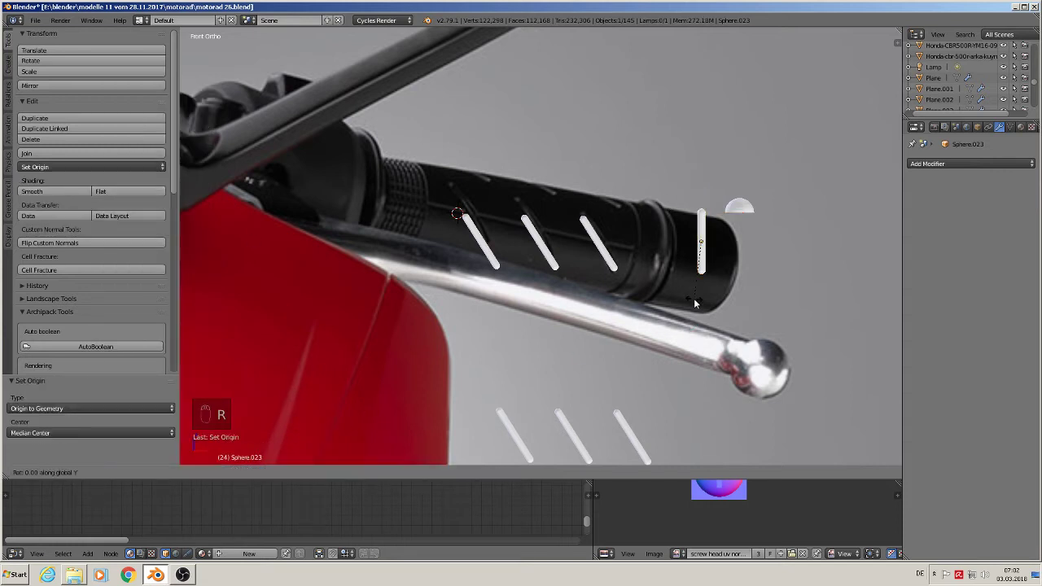
{"action": "key", "text": "y"}
{"action": "key", "text": "9"}
{"action": "key", "text": "0"}
{"action": "left_click", "coordinate": [694, 303]}
{"action": "key", "text": "s"}
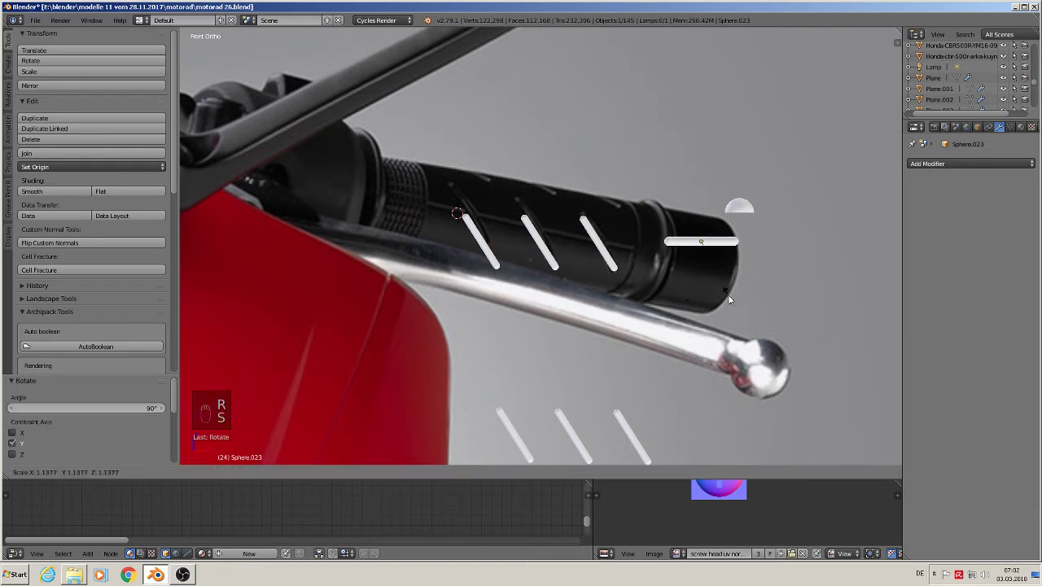
{"action": "left_click", "coordinate": [702, 268]}
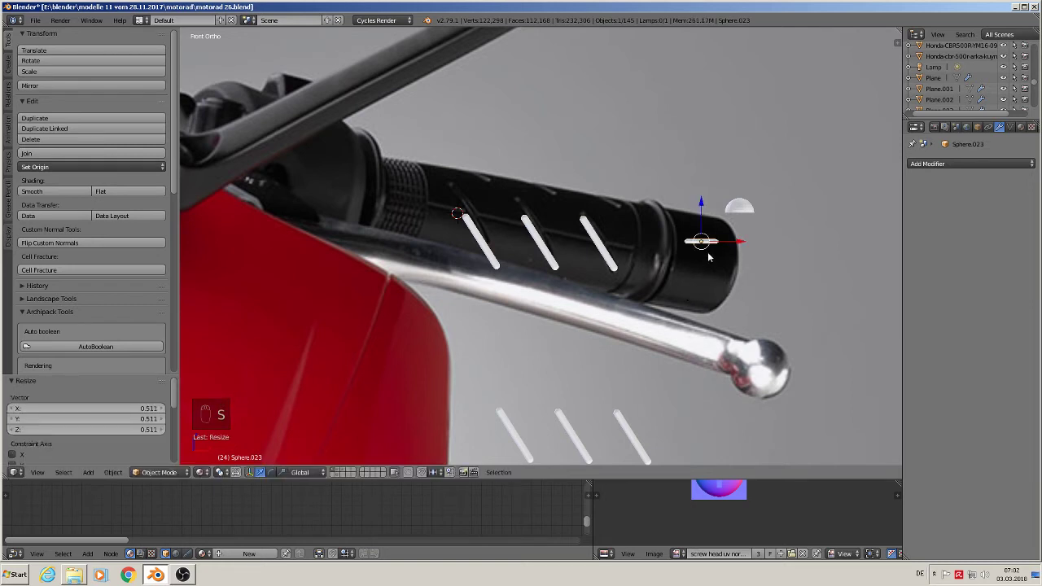
Move the small horizontal rod about -0.597 along X and lengthen it by shifting its outer end vertices about 0.401 along X.
{"action": "key", "text": "g"}
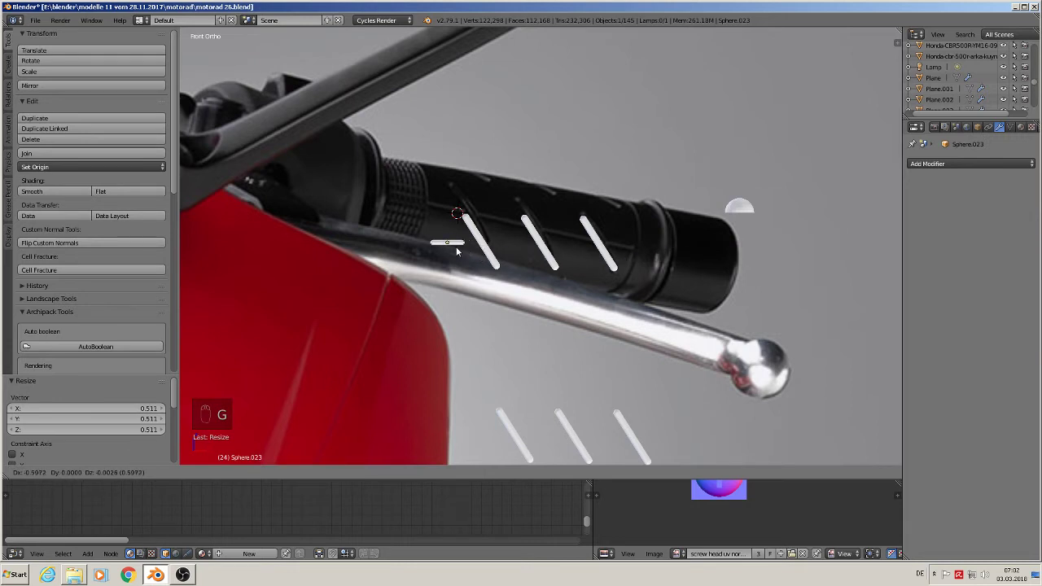
{"action": "left_click", "coordinate": [457, 251]}
{"action": "key", "text": "Tab"}
{"action": "key", "text": "a"}
{"action": "key", "text": "a"}
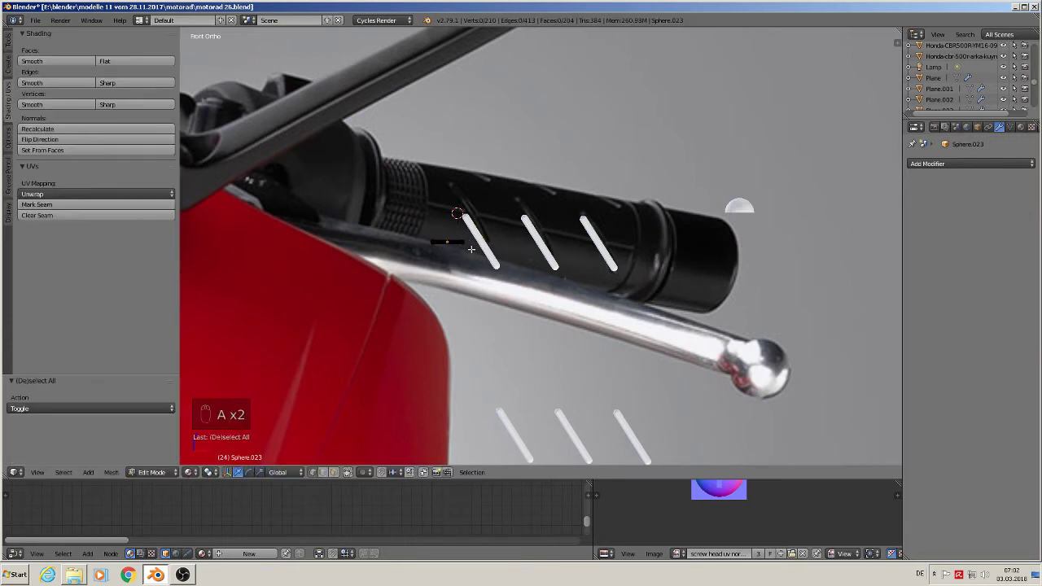
{"action": "key", "text": "b"}
{"action": "left_click_drag", "start_coordinate": [476, 250], "coordinate": [664, 243]}
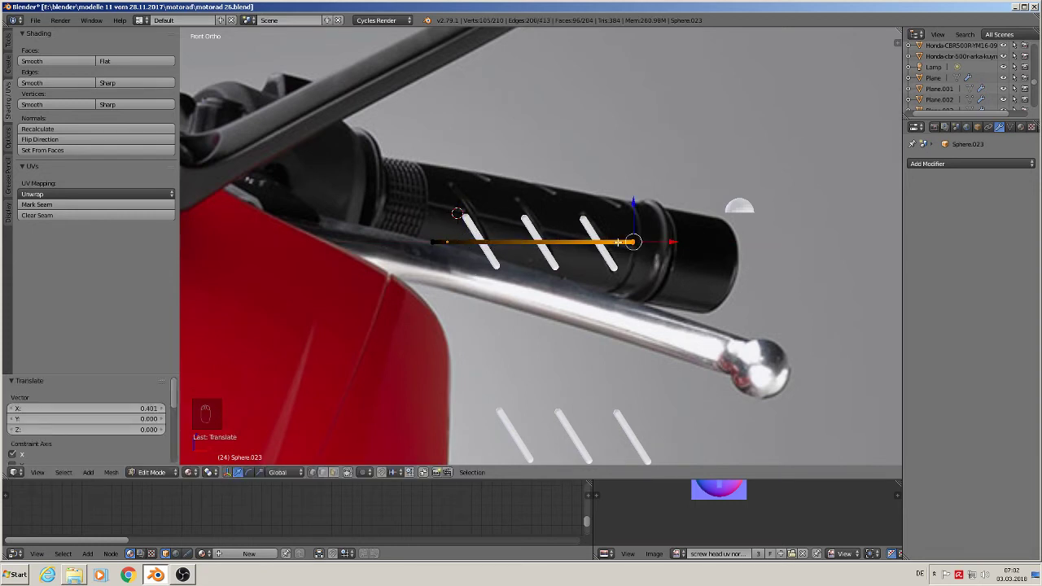
{"action": "key", "text": "Tab"}
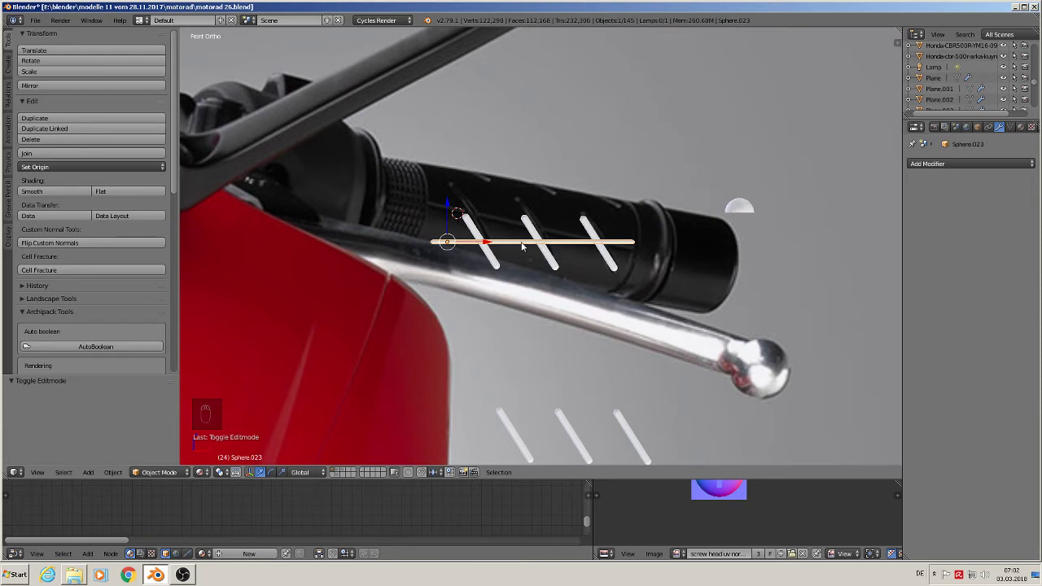
Duplicate the long horizontal rod and move the copy about 0.359 along X.
{"action": "key", "text": "shift+d"}
{"action": "key", "text": "x"}
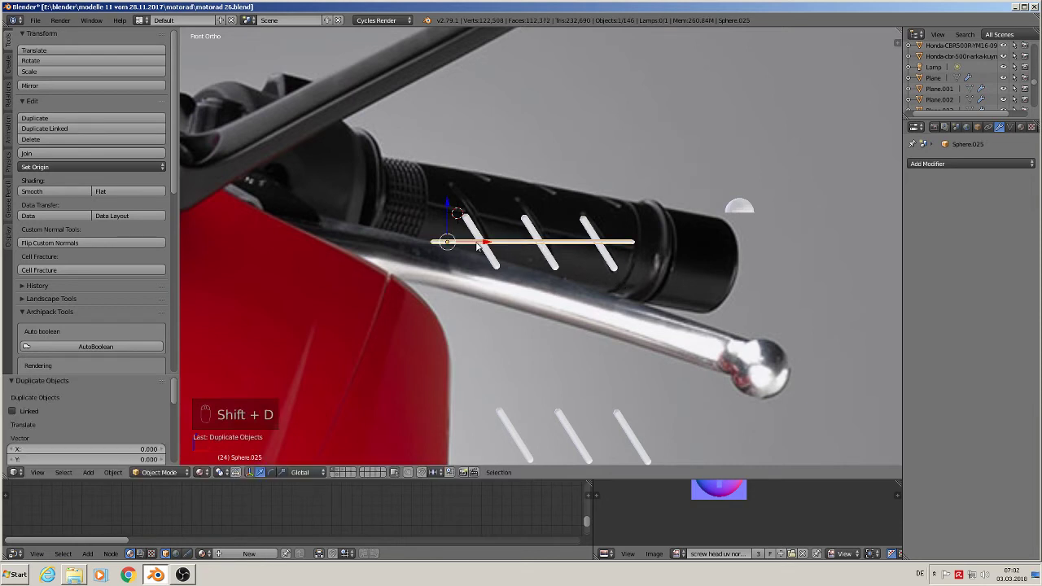
{"action": "left_click", "coordinate": [639, 240]}
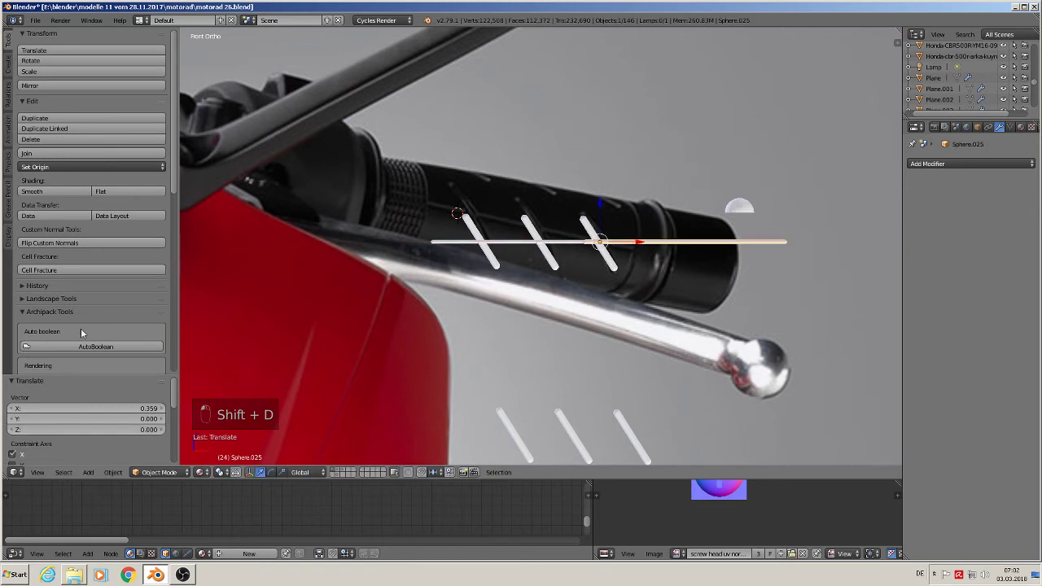
Apply rotation and scale to the copied long rod and set its origin to its geometry.
{"action": "left_click", "coordinate": [112, 473]}
{"action": "mouse_move", "coordinate": [147, 394]}
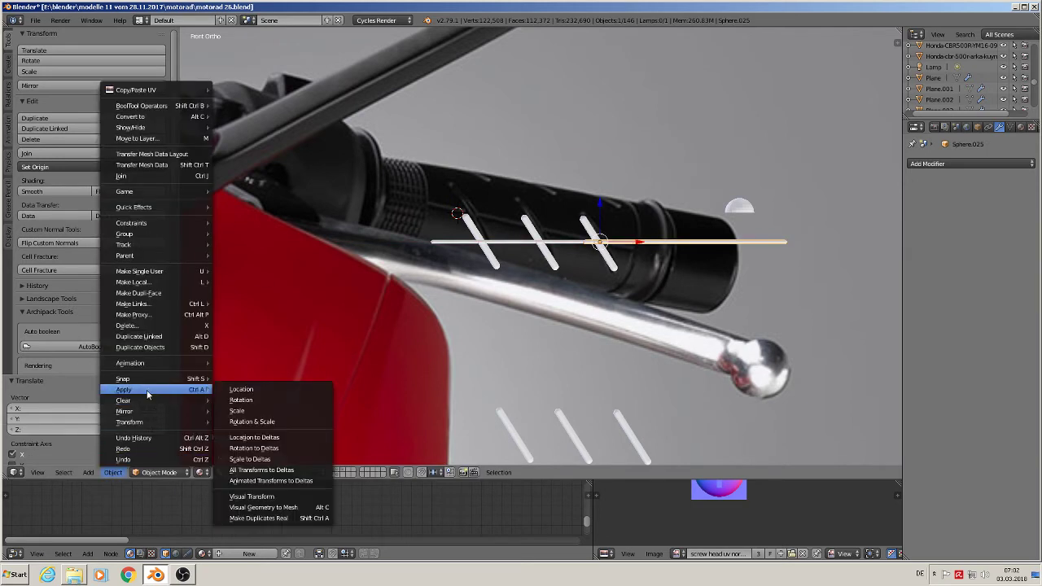
{"action": "left_click", "coordinate": [247, 423]}
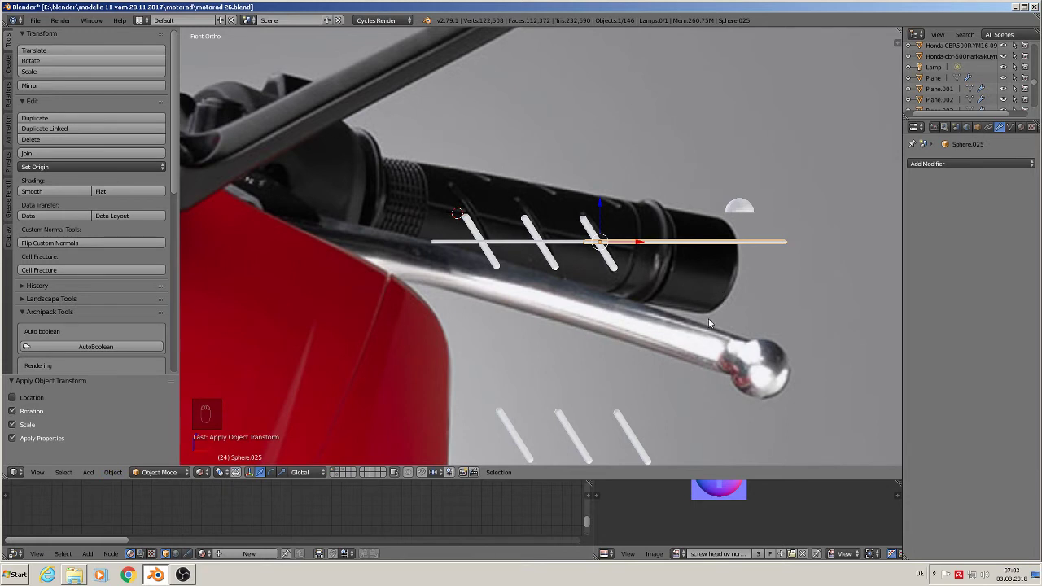
{"action": "left_click", "coordinate": [105, 167]}
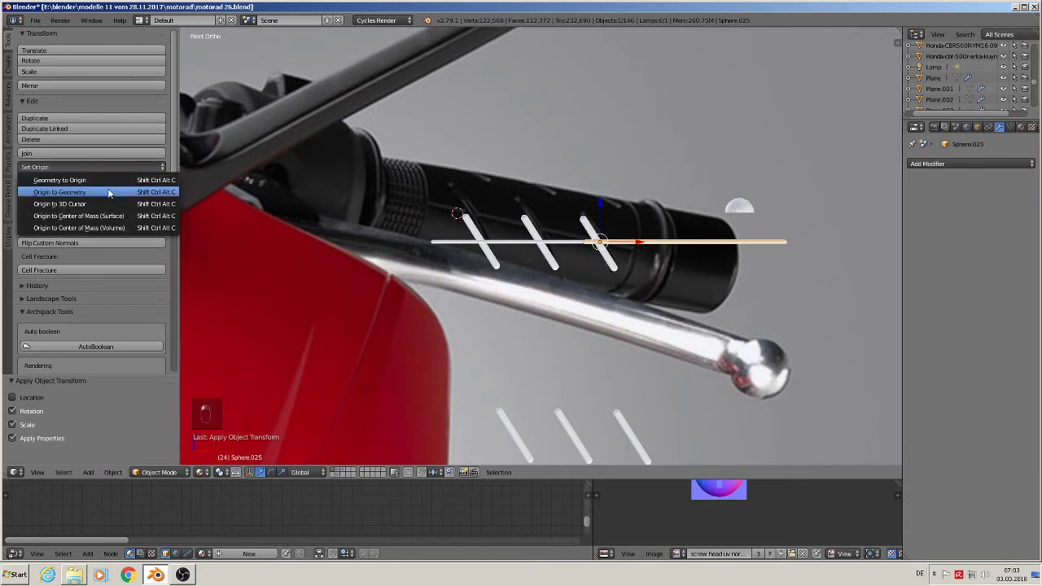
{"action": "left_click", "coordinate": [73, 193]}
Rotate the copied long rod 90° about Y and move it about -0.117 along X to the horizontal rod's outer end.
{"action": "type", "text": "r"}
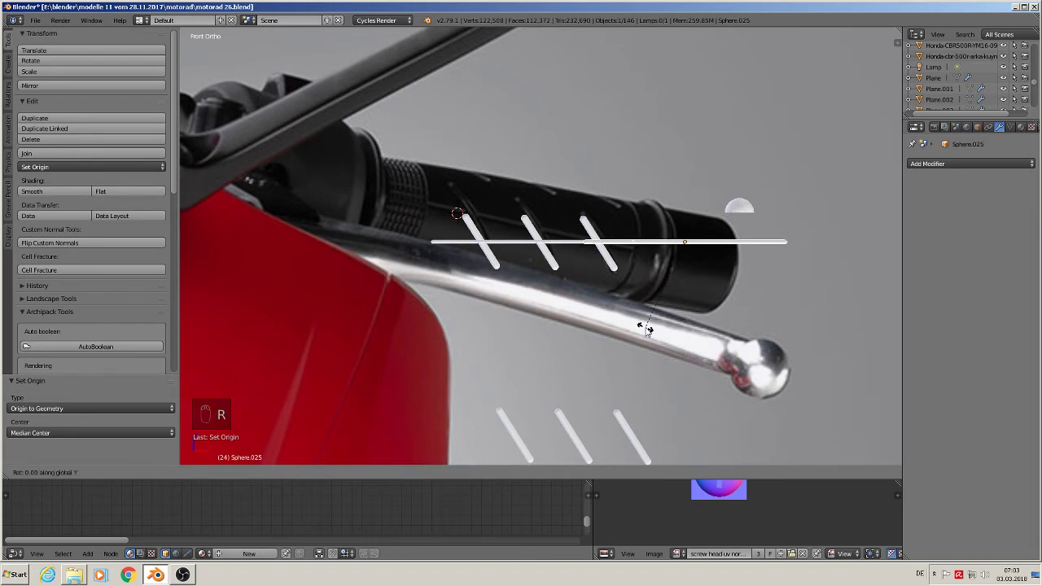
{"action": "type", "text": "90"}
{"action": "key", "text": "Return"}
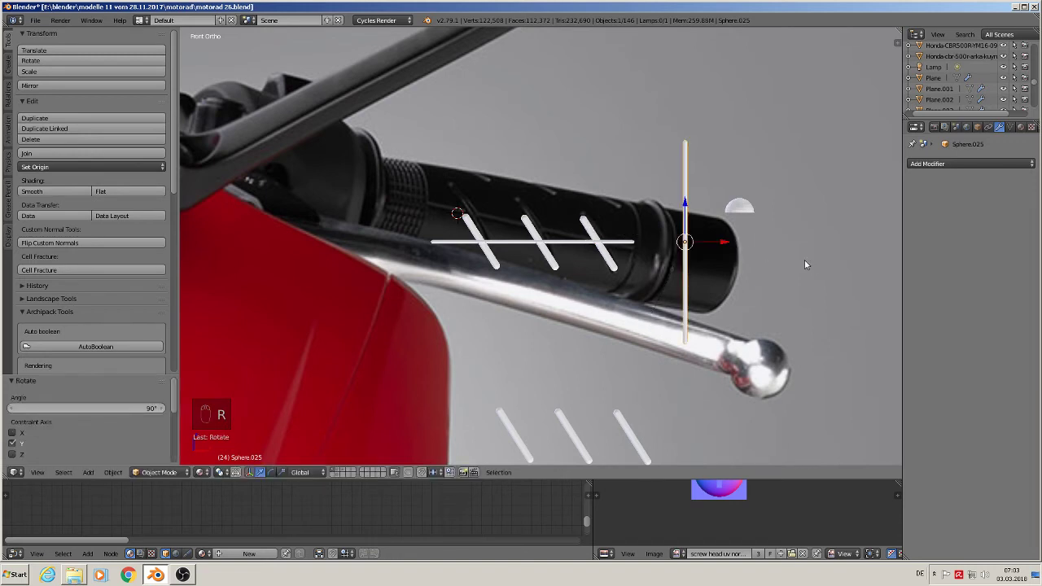
{"action": "left_click_drag", "start_coordinate": [721, 243], "coordinate": [670, 245]}
Check the joint with the horizontal rod up close, shift the vertical rod about 0.006 along X, and return to front view.
{"action": "scroll", "coordinate": [670, 245], "scroll_direction": "up", "scroll_amount": 6}
{"action": "scroll", "coordinate": [634, 234], "scroll_direction": "up", "scroll_amount": 8}
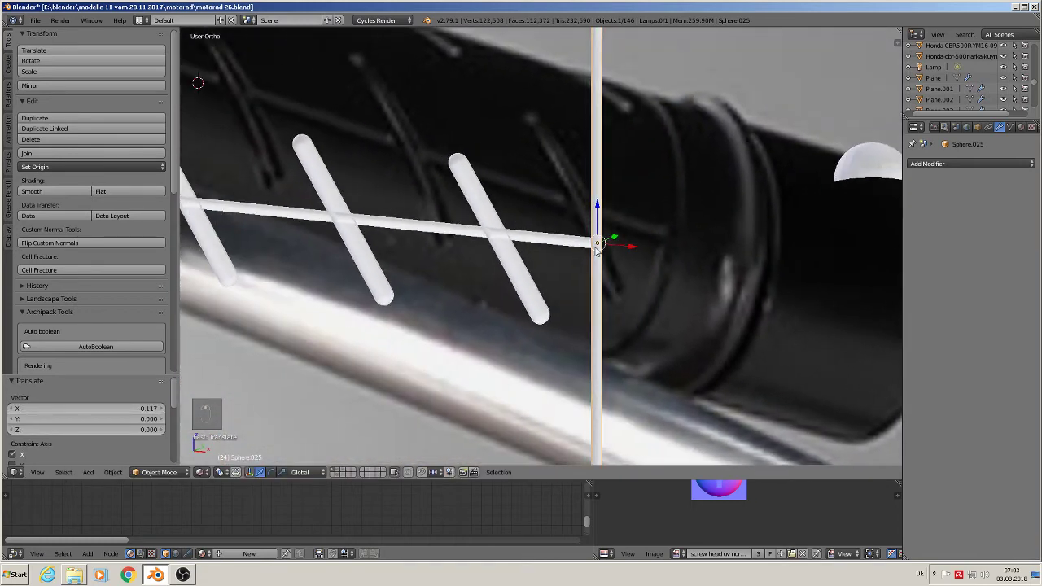
{"action": "middle_click_drag", "start_coordinate": [567, 242], "coordinate": [577, 236]}
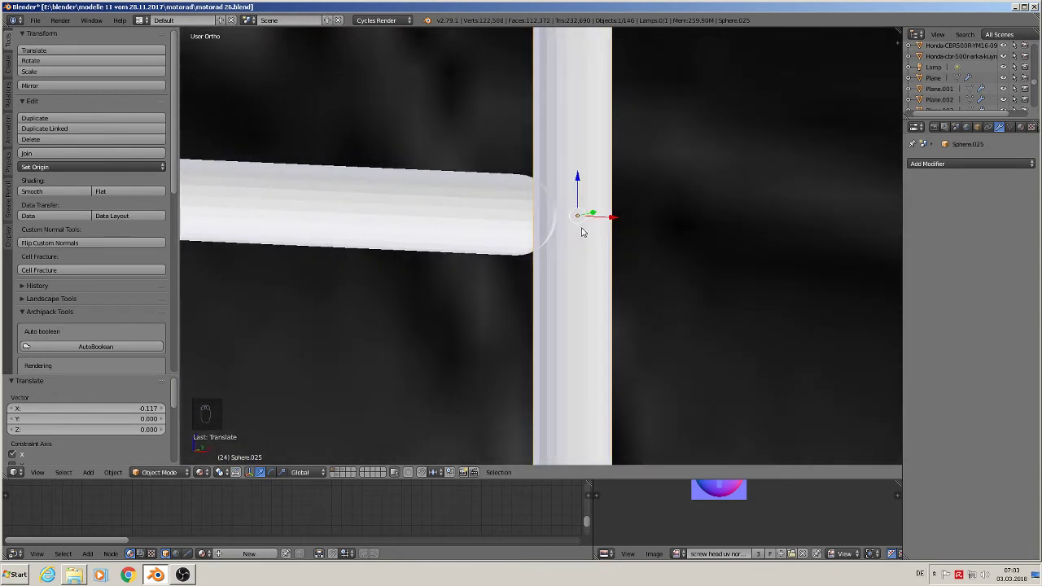
{"action": "scroll", "coordinate": [581, 236], "scroll_direction": "down", "scroll_amount": 12}
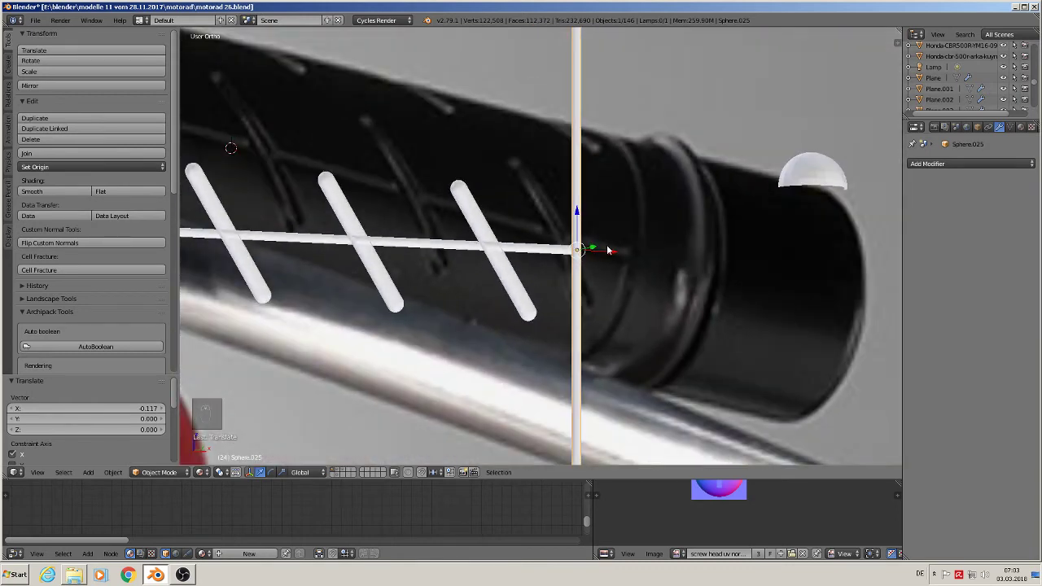
{"action": "left_click_drag", "start_coordinate": [608, 250], "coordinate": [611, 248]}
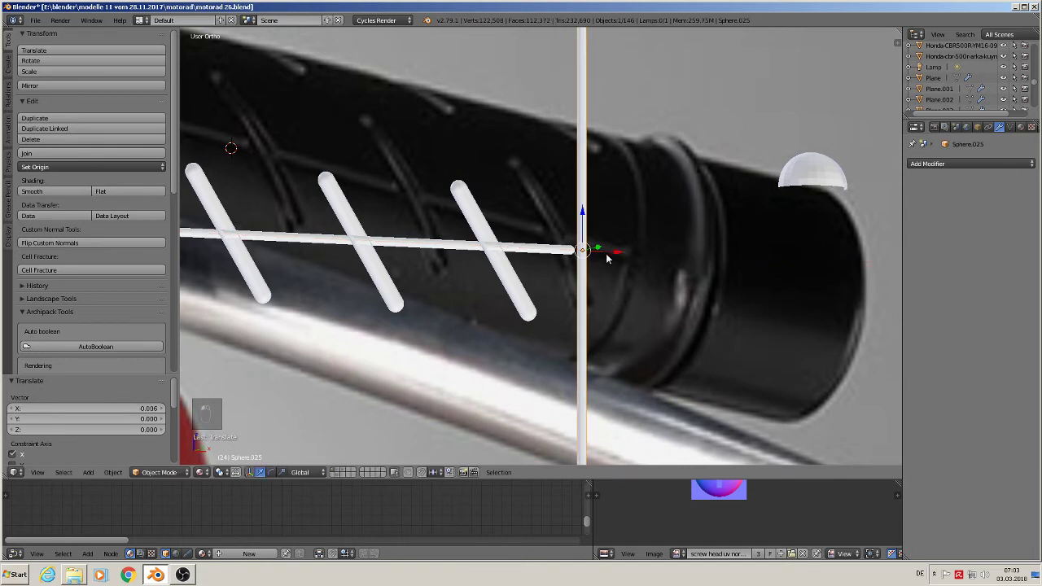
{"action": "scroll", "coordinate": [606, 253], "scroll_direction": "down", "scroll_amount": 4}
{"action": "key", "text": "KP_1"}
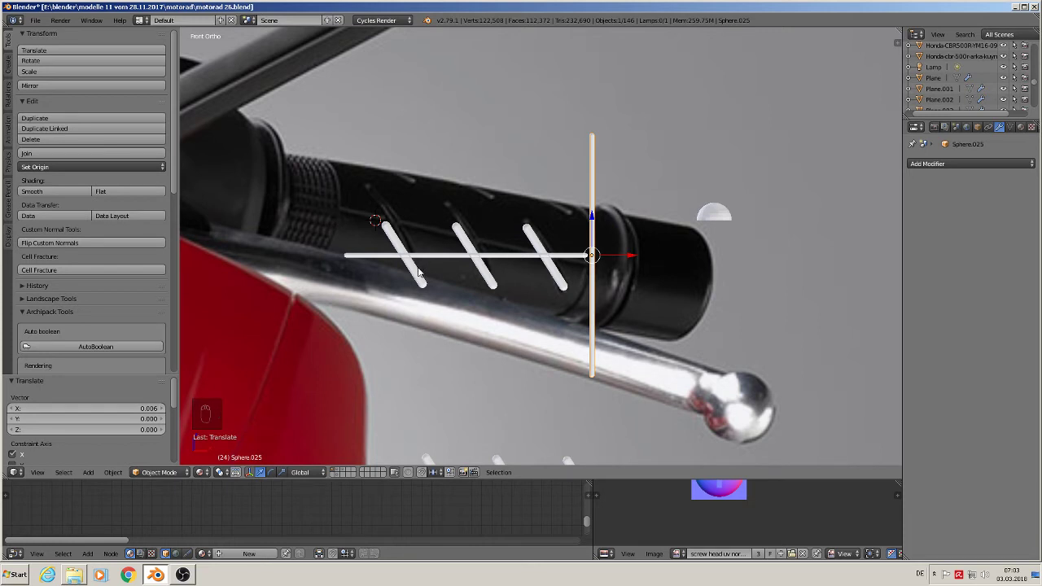
{"action": "scroll", "coordinate": [370, 231], "scroll_direction": "down", "scroll_amount": 2}
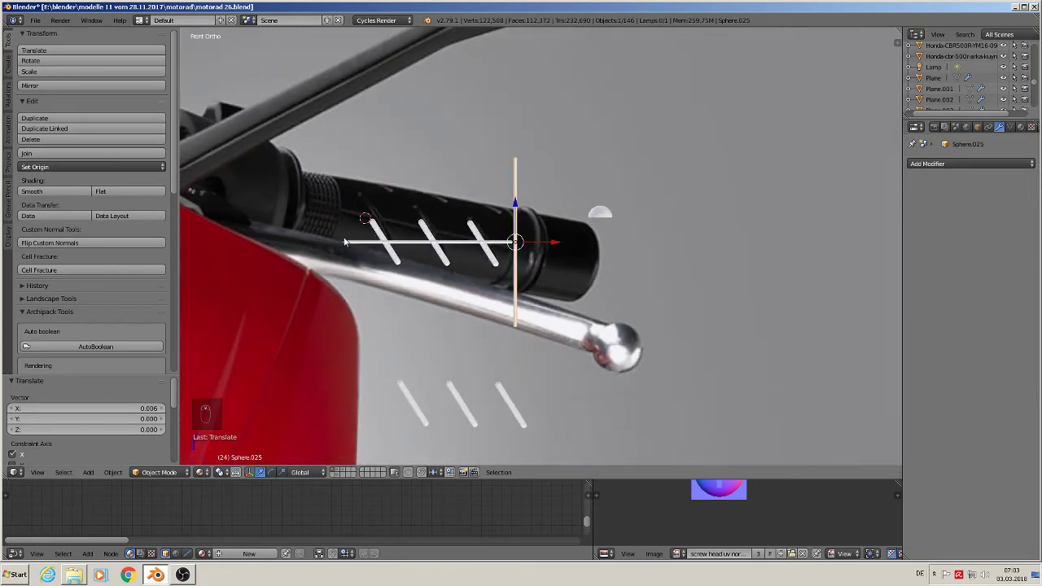
{"action": "scroll", "coordinate": [350, 210], "scroll_direction": "up", "scroll_amount": 2}
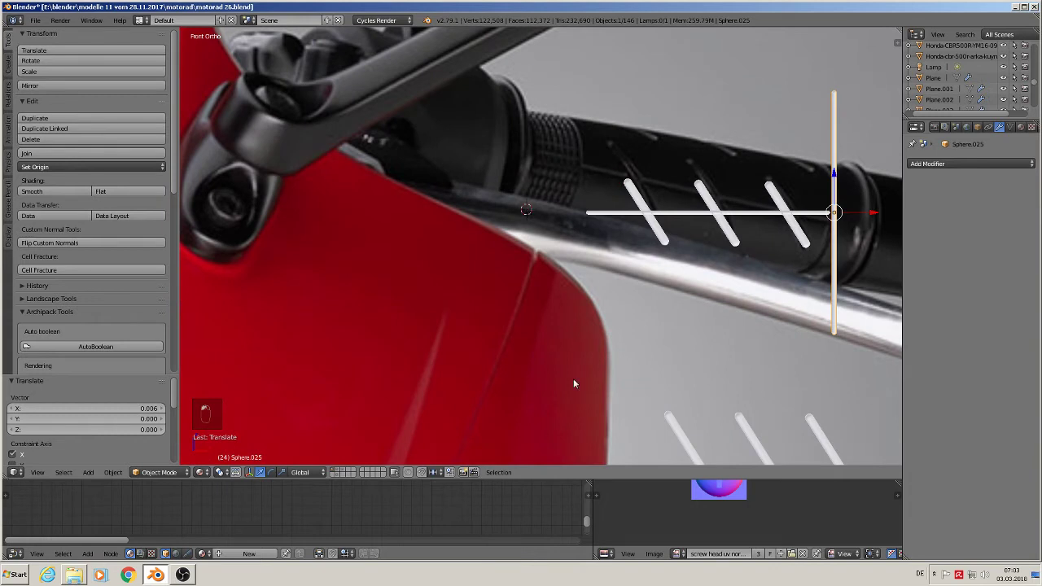
Add a mesh cube at the 3D cursor beside the grip and scale it down to about 0.028.
{"action": "left_click", "coordinate": [92, 473]}
{"action": "mouse_move", "coordinate": [100, 461]}
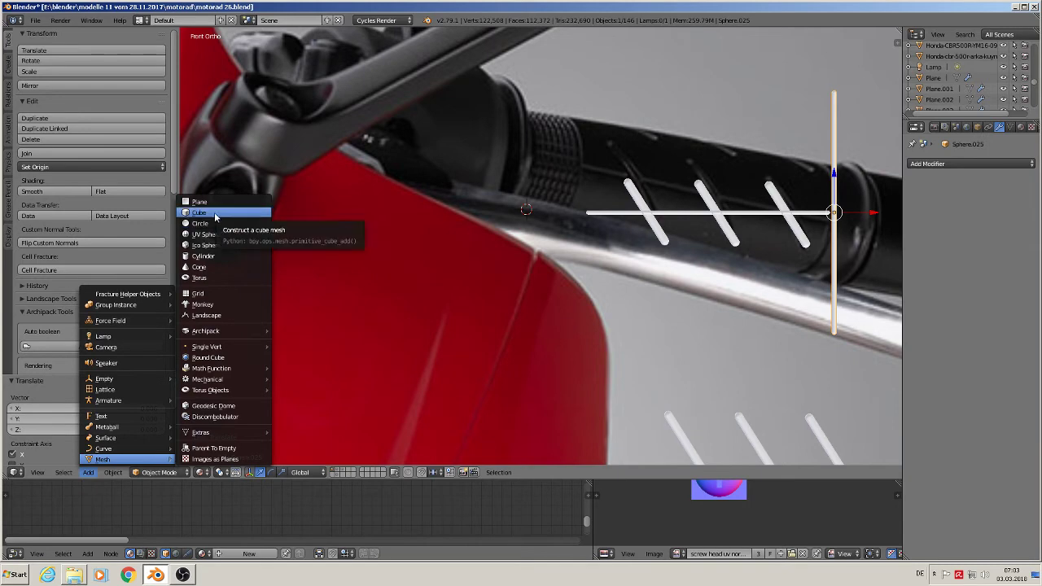
{"action": "left_click", "coordinate": [215, 216]}
{"action": "key", "text": "s"}
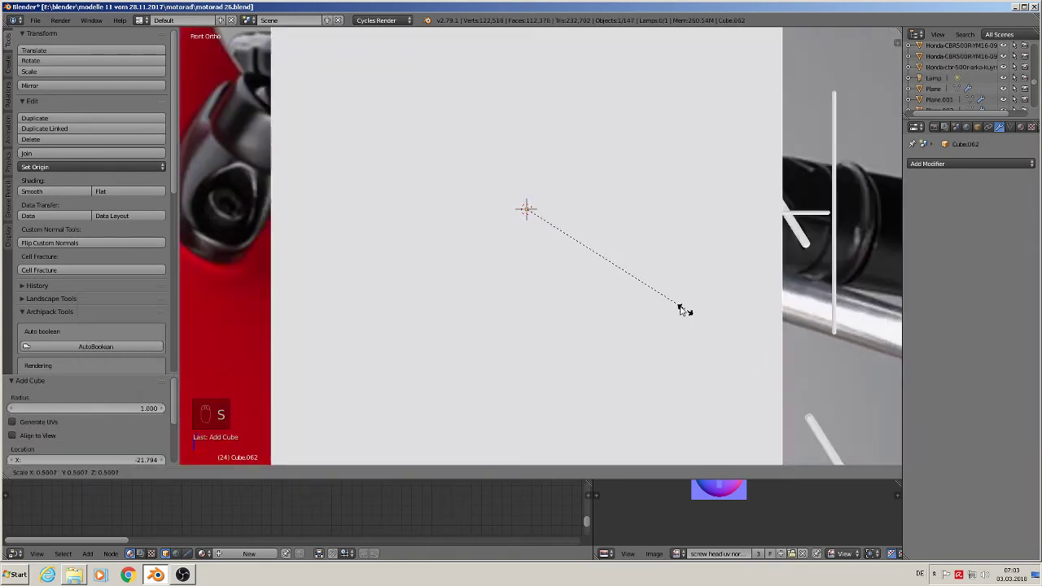
{"action": "left_click", "coordinate": [540, 217]}
Move the cube about 0.034 along X and scale it to about 0.164 of its size.
{"action": "scroll", "coordinate": [581, 236], "scroll_direction": "up", "scroll_amount": 3}
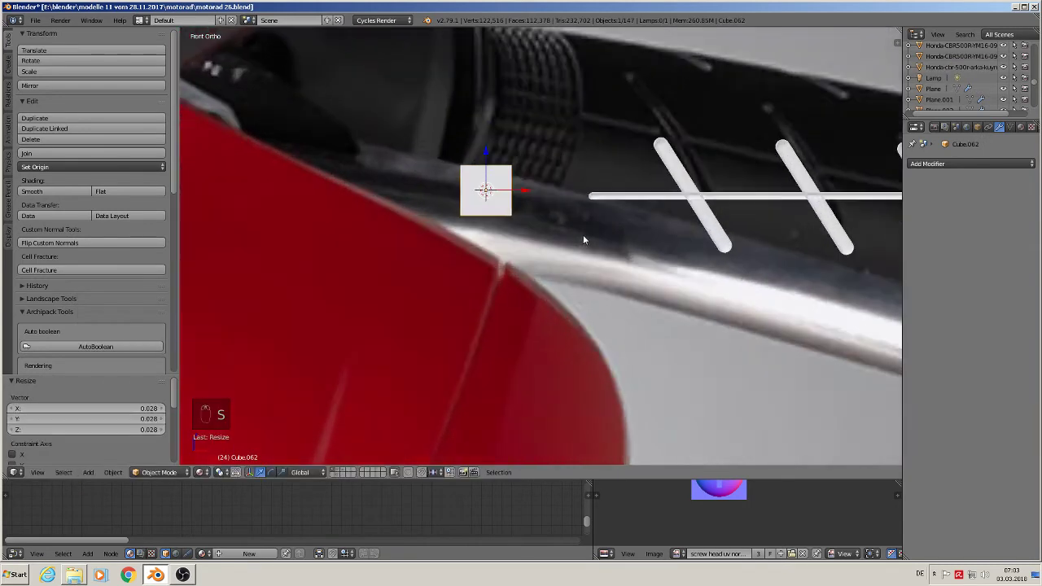
{"action": "key", "text": "g"}
{"action": "key", "text": "x"}
{"action": "left_click", "coordinate": [559, 197]}
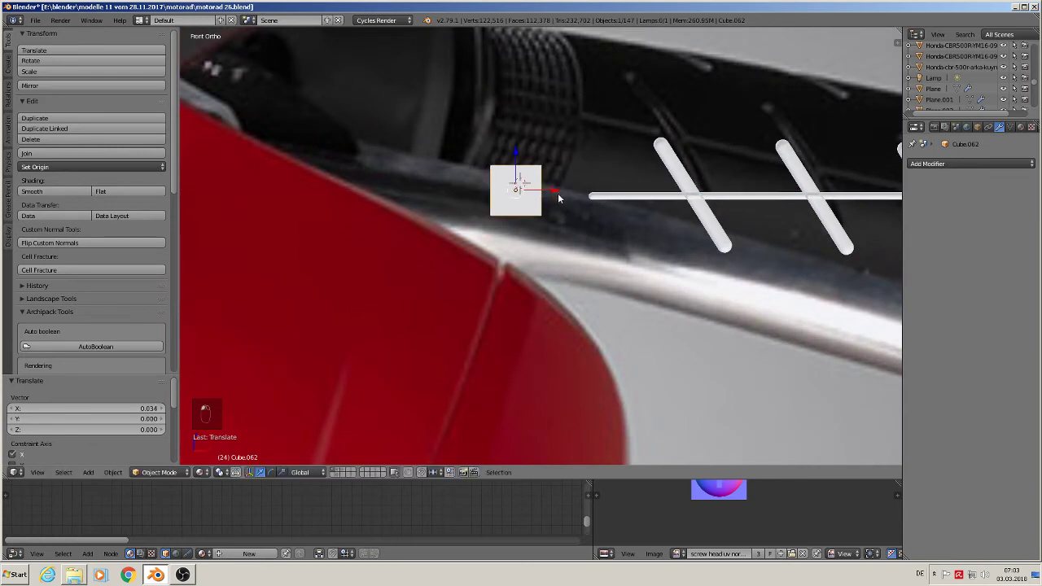
{"action": "key", "text": "s"}
{"action": "left_click", "coordinate": [533, 200]}
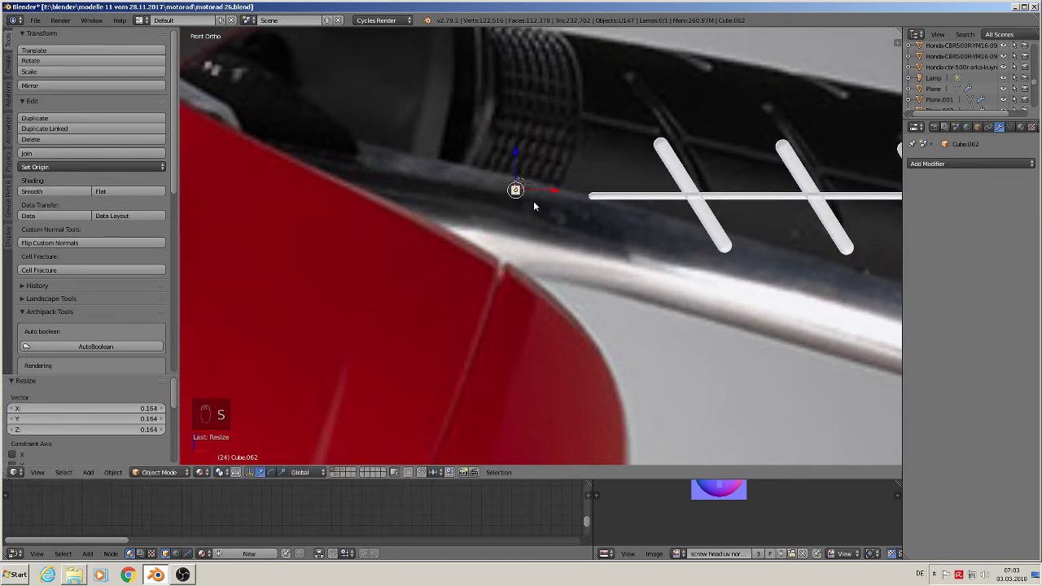
Narrow the cube to about 0.74 along X and move it about -0.034 along Y, in front of the reference photo.
{"action": "scroll", "coordinate": [533, 200], "scroll_direction": "up", "scroll_amount": 2}
{"action": "scroll", "coordinate": [545, 236], "scroll_direction": "up", "scroll_amount": 6}
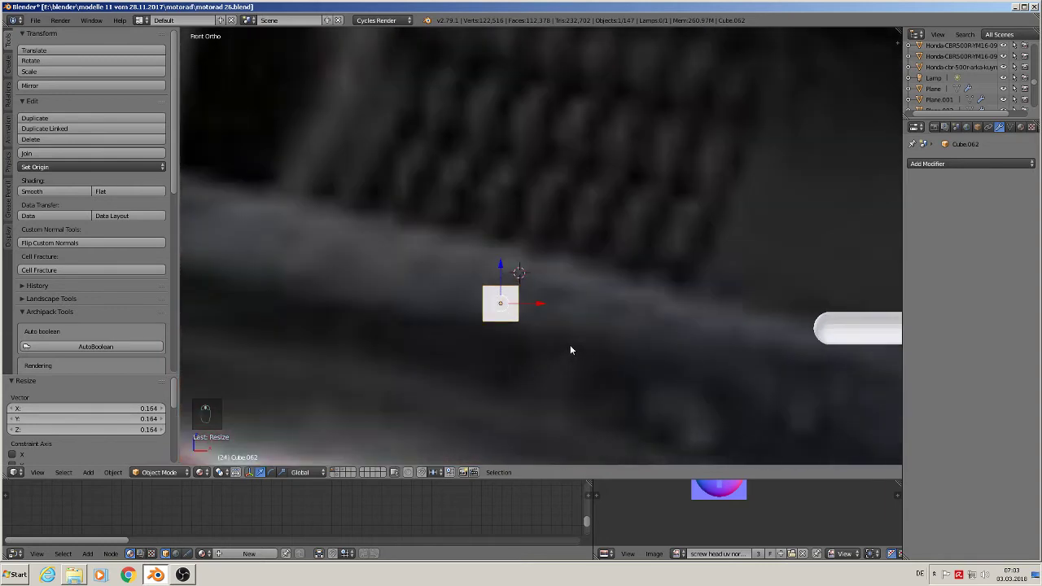
{"action": "key", "text": "s"}
{"action": "key", "text": "x"}
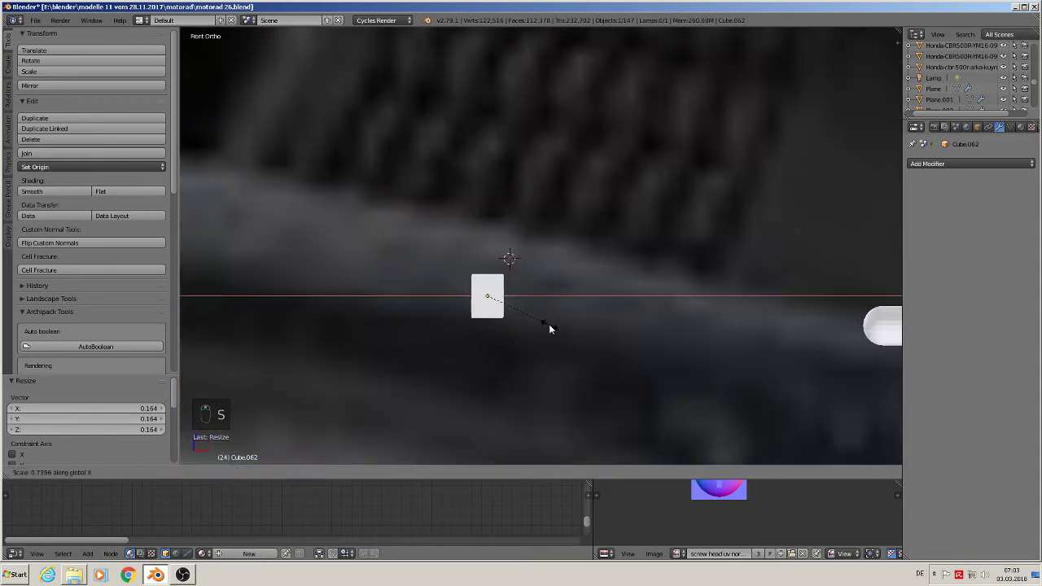
{"action": "left_click", "coordinate": [547, 326]}
{"action": "middle_click_drag", "start_coordinate": [547, 325], "coordinate": [524, 319]}
{"action": "left_click_drag", "start_coordinate": [461, 284], "coordinate": [565, 330]}
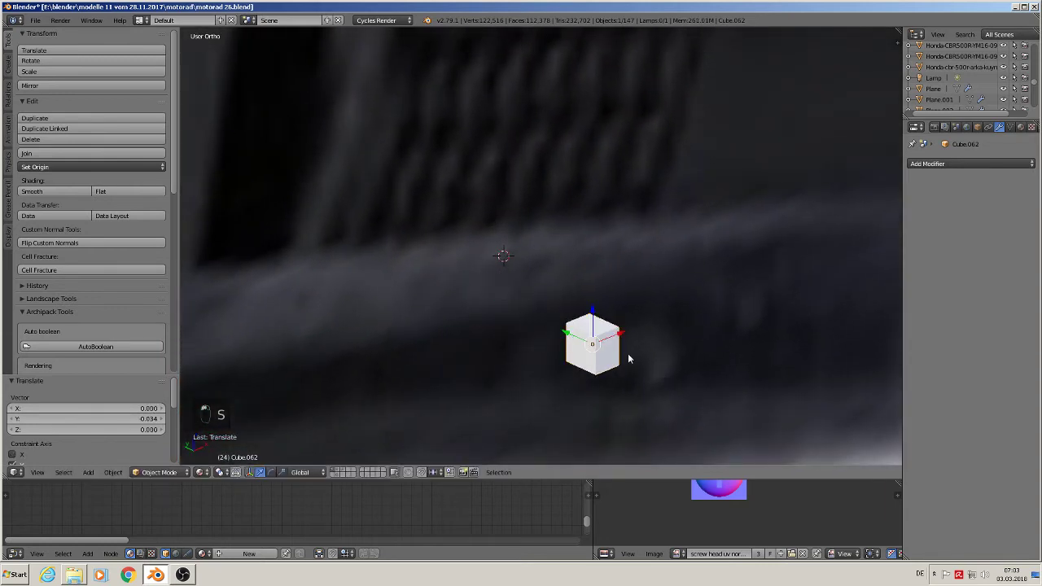
Cut the small cube with two centred edge loops, one vertical and one horizontal, dividing its front face into four.
{"action": "middle_click_drag", "start_coordinate": [643, 335], "coordinate": [527, 243], "text": "shift"}
{"action": "scroll", "coordinate": [541, 271], "scroll_direction": "up", "scroll_amount": 5}
{"action": "middle_click_drag", "start_coordinate": [428, 265], "coordinate": [406, 261]}
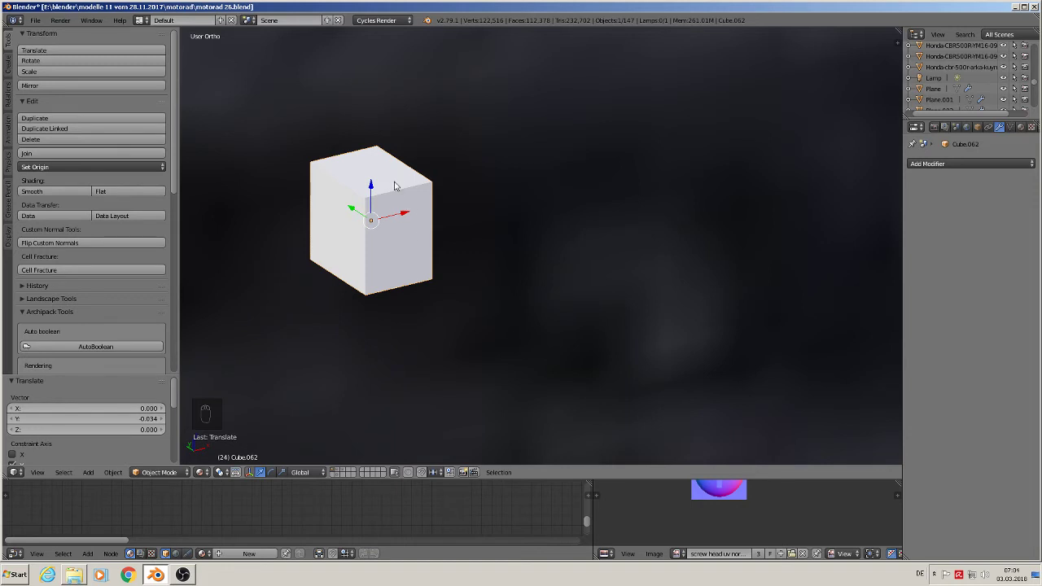
{"action": "key", "text": "Tab"}
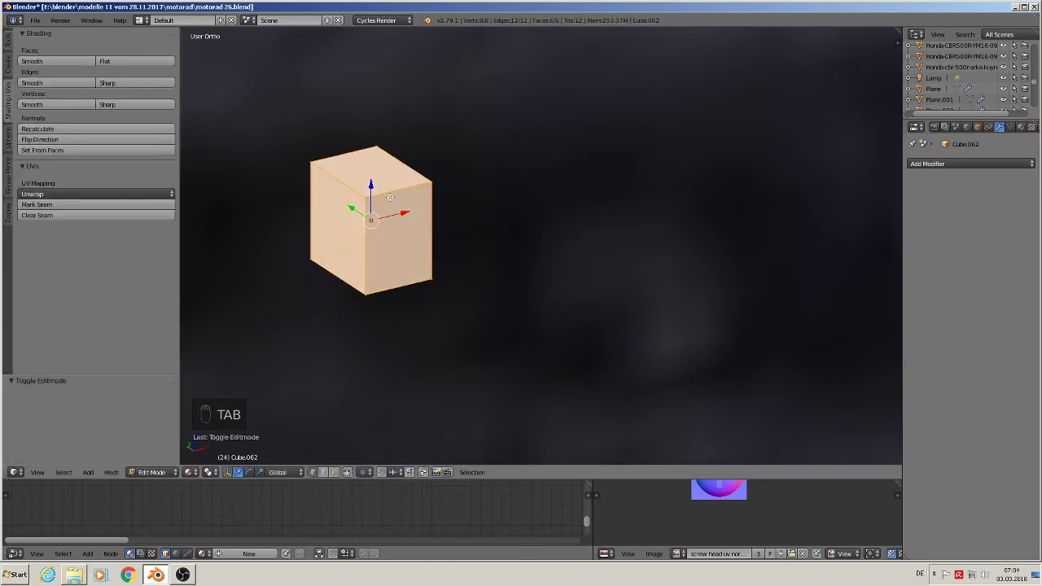
{"action": "key", "text": "ctrl+r"}
{"action": "left_click", "coordinate": [390, 197]}
{"action": "right_click", "coordinate": [390, 197]}
{"action": "key", "text": "ctrl+r"}
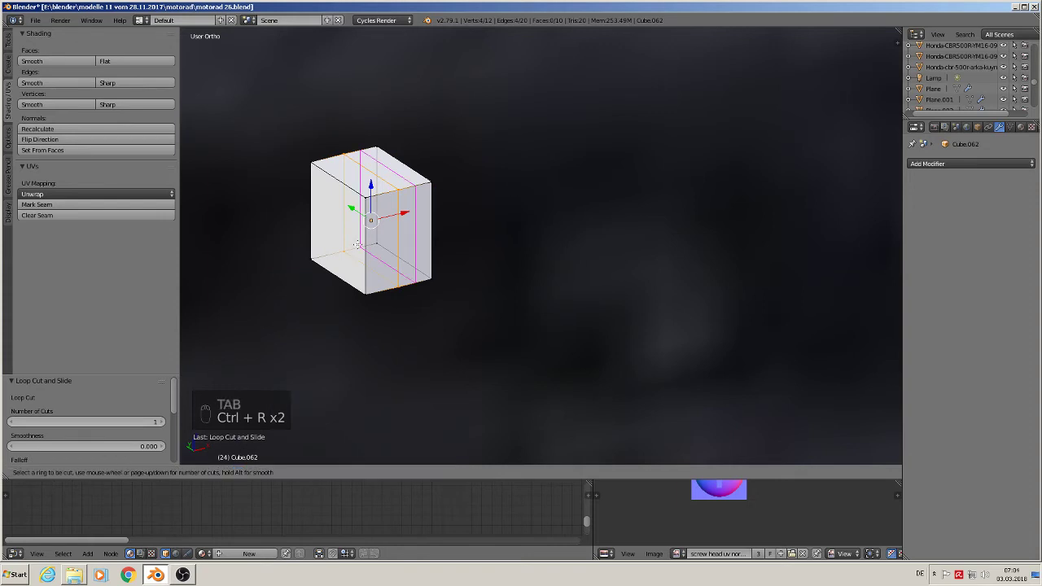
{"action": "left_click", "coordinate": [345, 241]}
{"action": "right_click", "coordinate": [344, 240]}
Select all nine vertices of the cube's front face and scale them to about 0.632 to taper the block.
{"action": "middle_click_drag", "start_coordinate": [403, 265], "coordinate": [348, 236]}
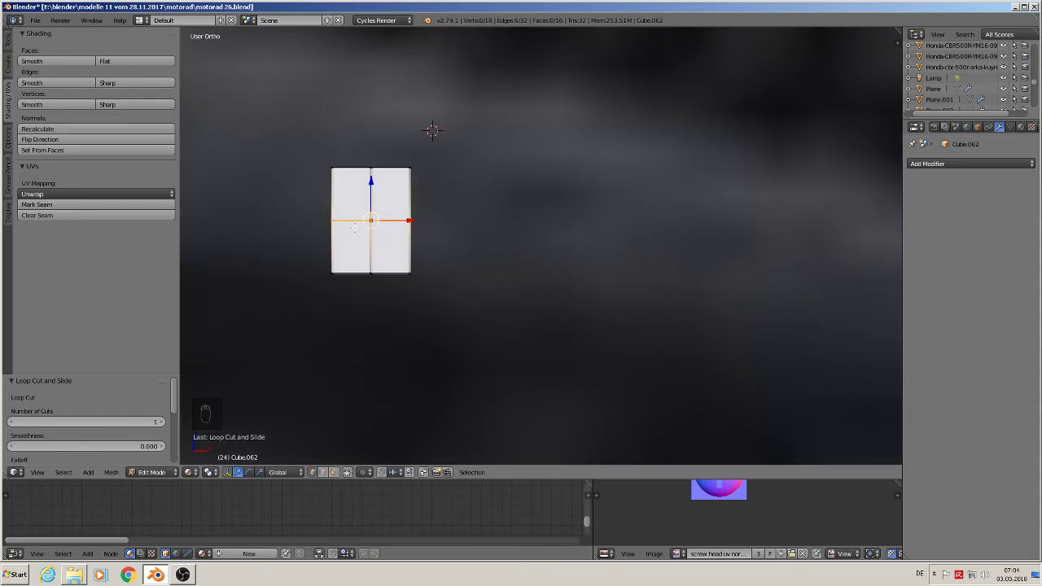
{"action": "middle_click_drag", "start_coordinate": [416, 196], "coordinate": [445, 228]}
{"action": "right_click", "coordinate": [425, 175]}
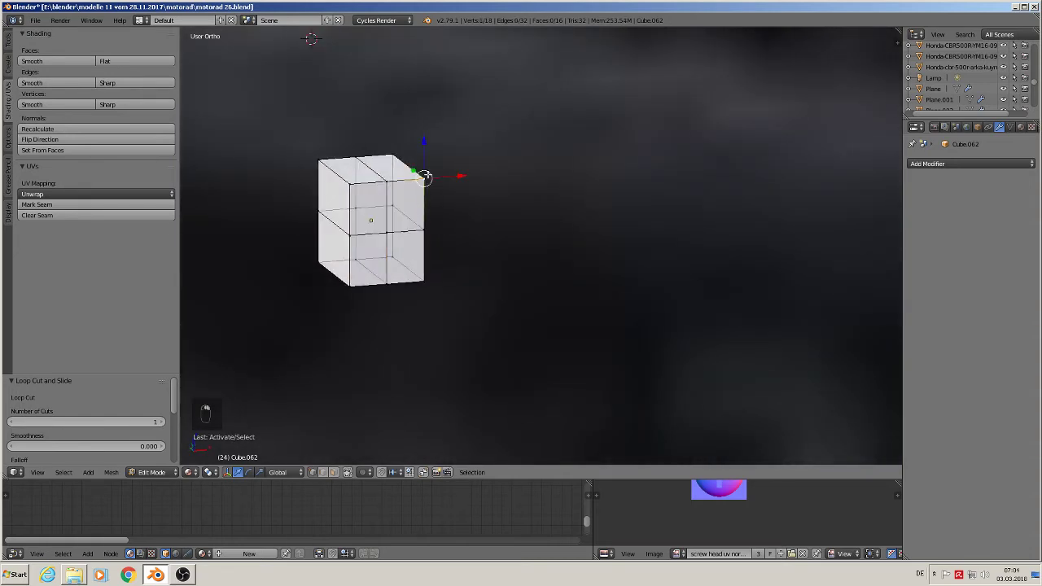
{"action": "right_click", "coordinate": [354, 186], "text": "shift"}
{"action": "right_click", "coordinate": [386, 185], "text": "shift"}
{"action": "right_click", "coordinate": [352, 284], "text": "shift"}
{"action": "right_click", "coordinate": [387, 283], "text": "shift"}
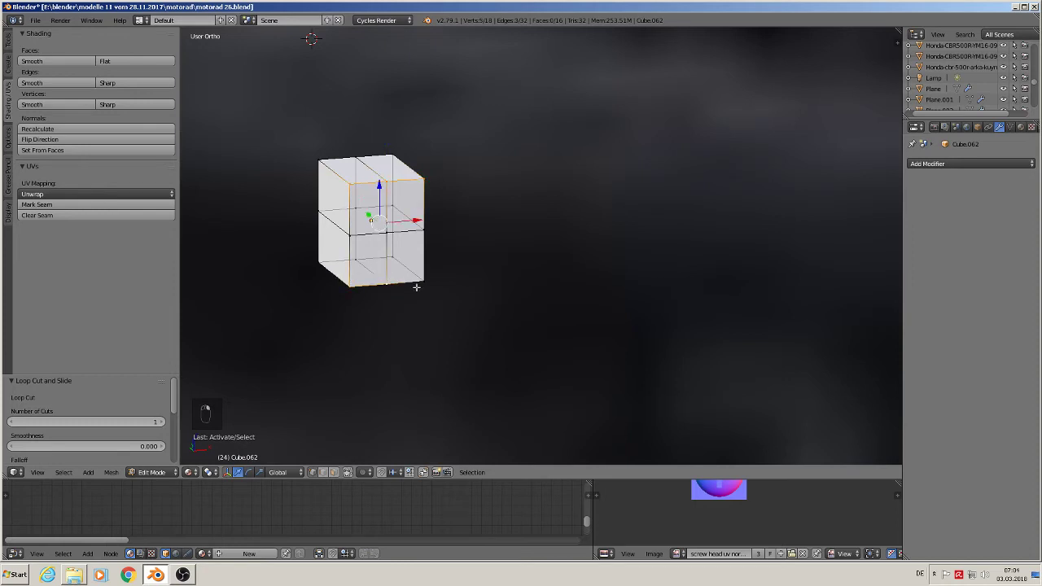
{"action": "right_click", "coordinate": [422, 280], "text": "shift"}
{"action": "right_click", "coordinate": [422, 225], "text": "shift"}
{"action": "right_click", "coordinate": [387, 235], "text": "shift"}
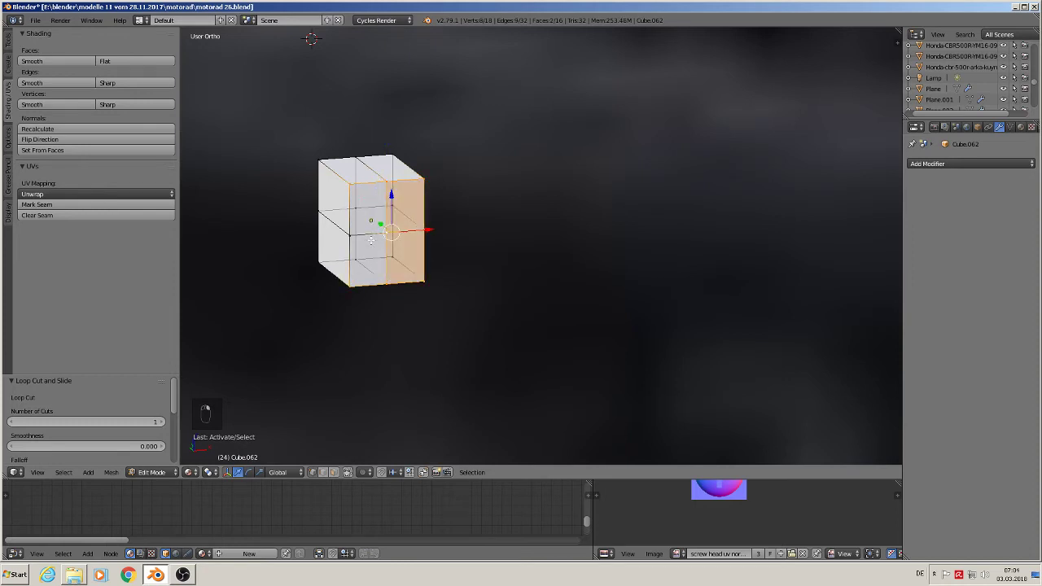
{"action": "right_click", "coordinate": [353, 237], "text": "shift"}
{"action": "middle_click_drag", "start_coordinate": [432, 295], "coordinate": [419, 277]}
{"action": "key", "text": "KP_1"}
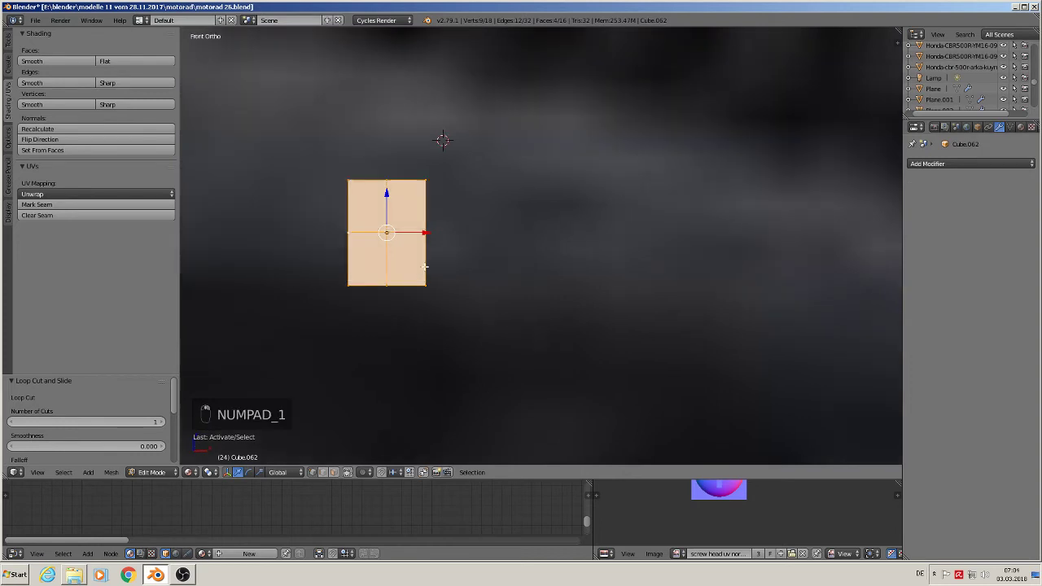
{"action": "key", "text": "s"}
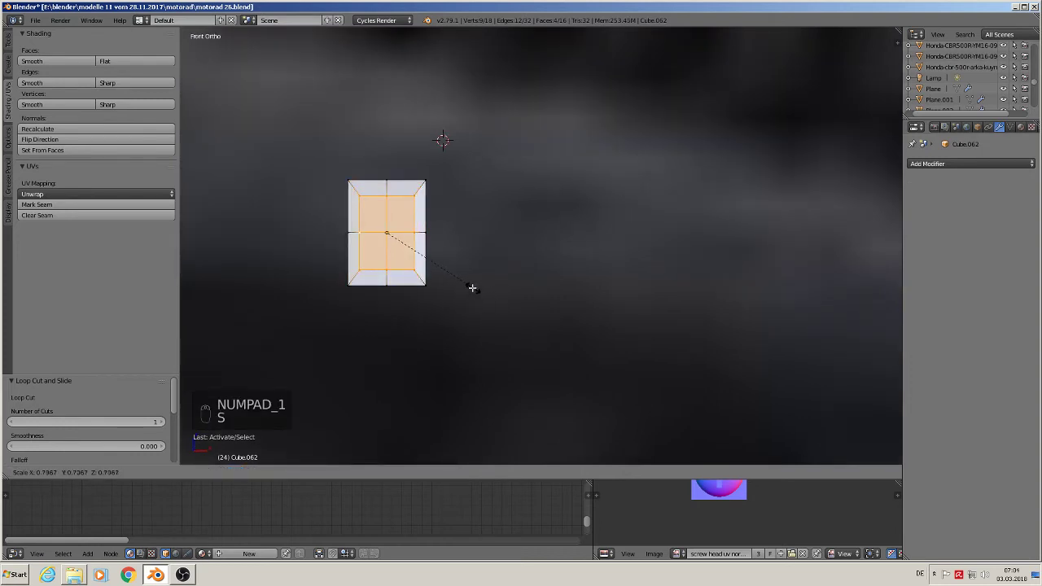
{"action": "left_click", "coordinate": [462, 284]}
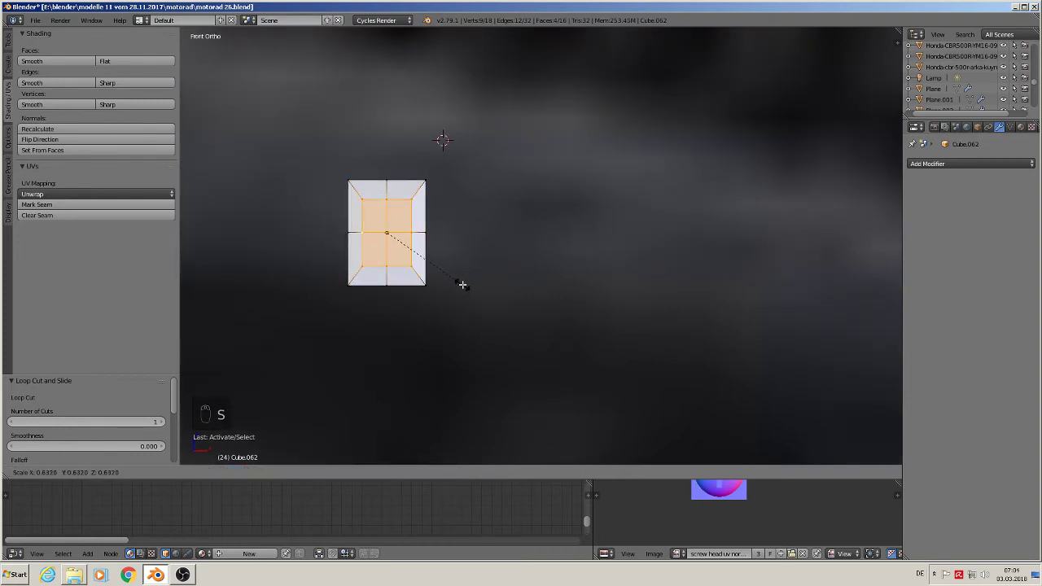
Move the front face's upper middle vertex up and its lower middle vertex down by about 0.001 along Z.
{"action": "right_click", "coordinate": [389, 197]}
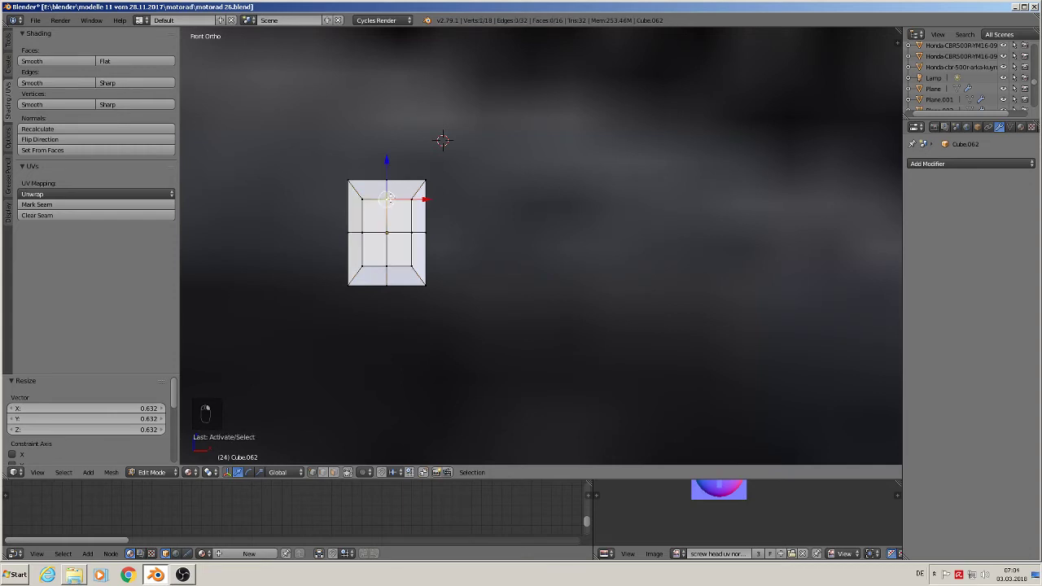
{"action": "left_click_drag", "start_coordinate": [387, 172], "coordinate": [387, 159]}
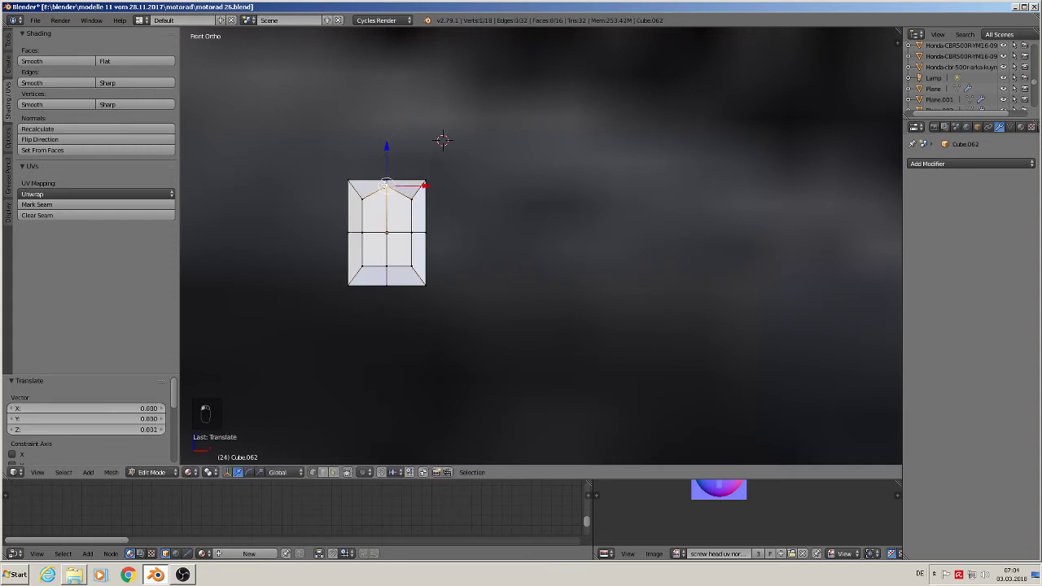
{"action": "right_click", "coordinate": [388, 233]}
{"action": "key", "text": "g"}
{"action": "key", "text": "z"}
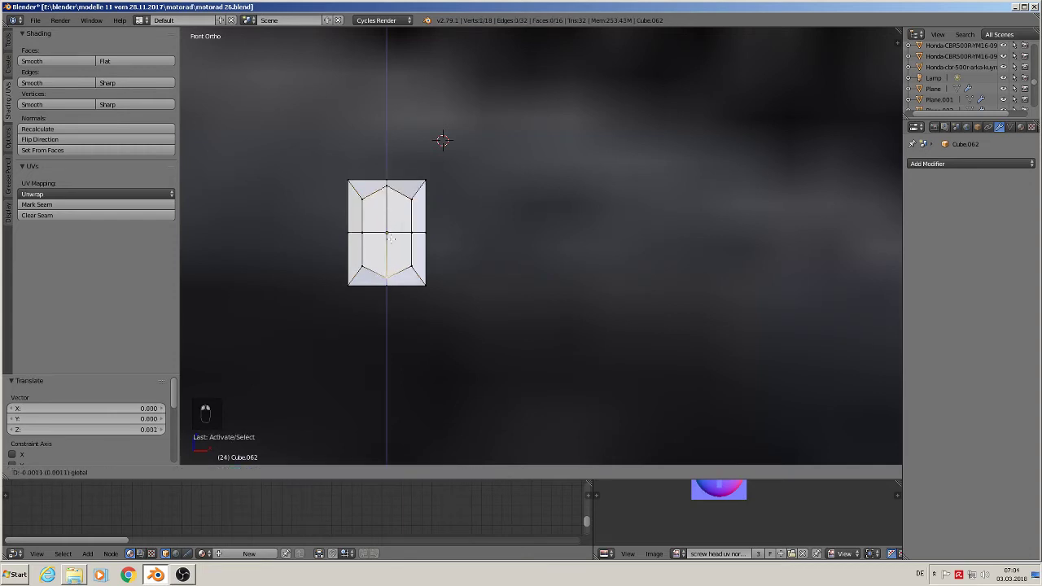
{"action": "left_click", "coordinate": [391, 239]}
Move the front face's middle side vertices outward along X, the outer one by about 0.00077, and finish editing the mesh.
{"action": "right_click", "coordinate": [421, 233]}
{"action": "key", "text": "g"}
{"action": "key", "text": "x"}
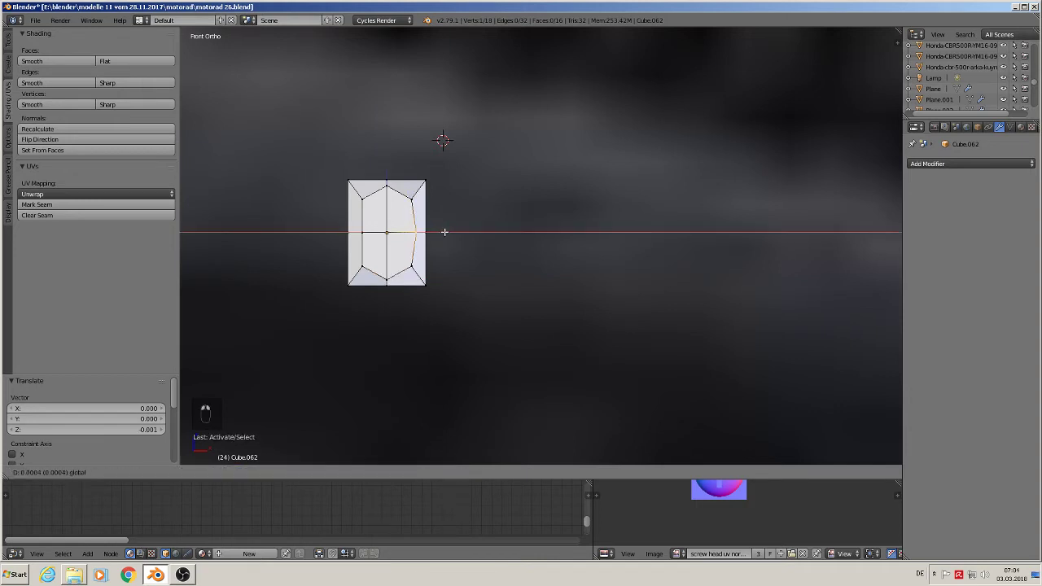
{"action": "left_click", "coordinate": [448, 231]}
{"action": "right_click", "coordinate": [363, 233]}
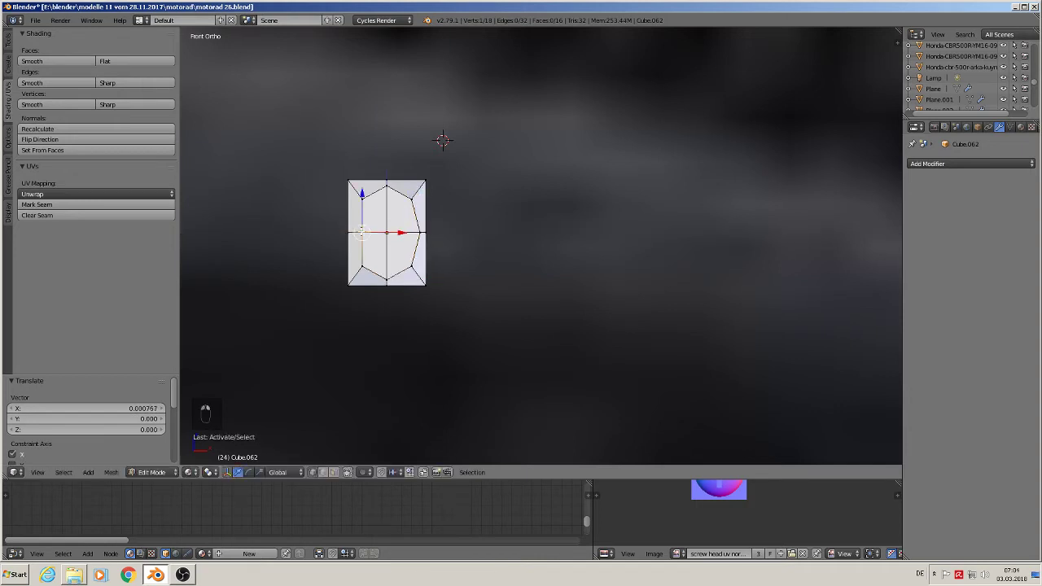
{"action": "key", "text": "g"}
{"action": "key", "text": "x"}
{"action": "left_click", "coordinate": [363, 233]}
{"action": "key", "text": "Tab"}
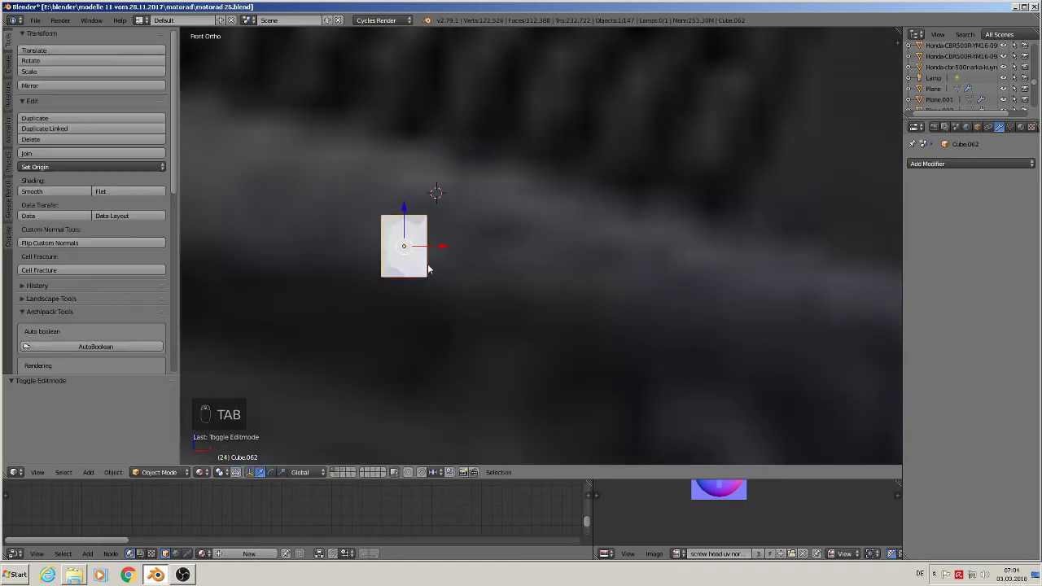
Flatten the tapered block to about 0.231 along Y.
{"action": "middle_click_drag", "start_coordinate": [428, 266], "coordinate": [533, 318]}
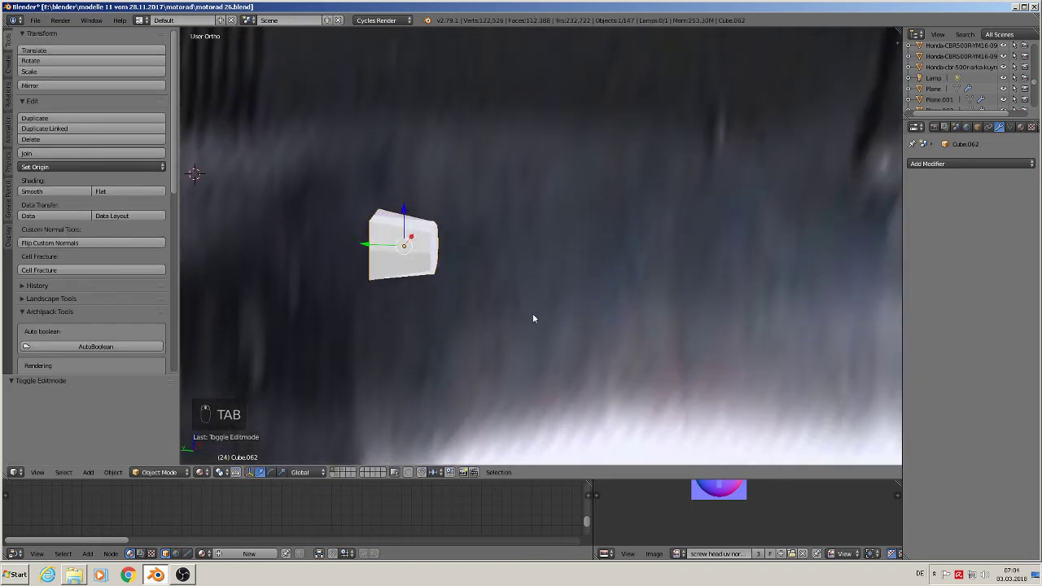
{"action": "key", "text": "s"}
{"action": "key", "text": "y"}
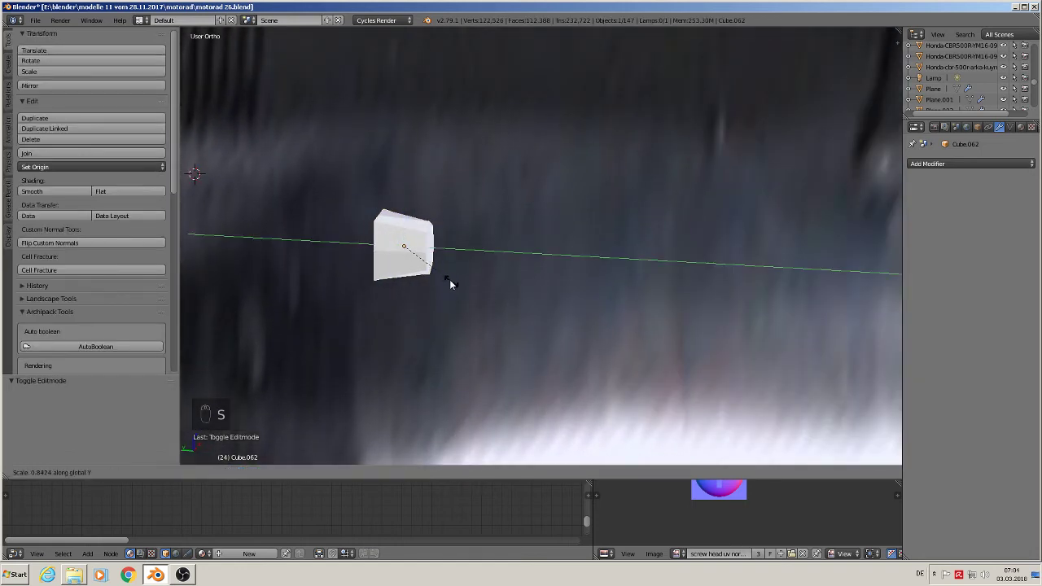
{"action": "left_click", "coordinate": [412, 258]}
In front view, lower the block slightly along Z and move it about -0.031 along X below the grip's knurled collar.
{"action": "middle_click_drag", "start_coordinate": [422, 276], "coordinate": [309, 276]}
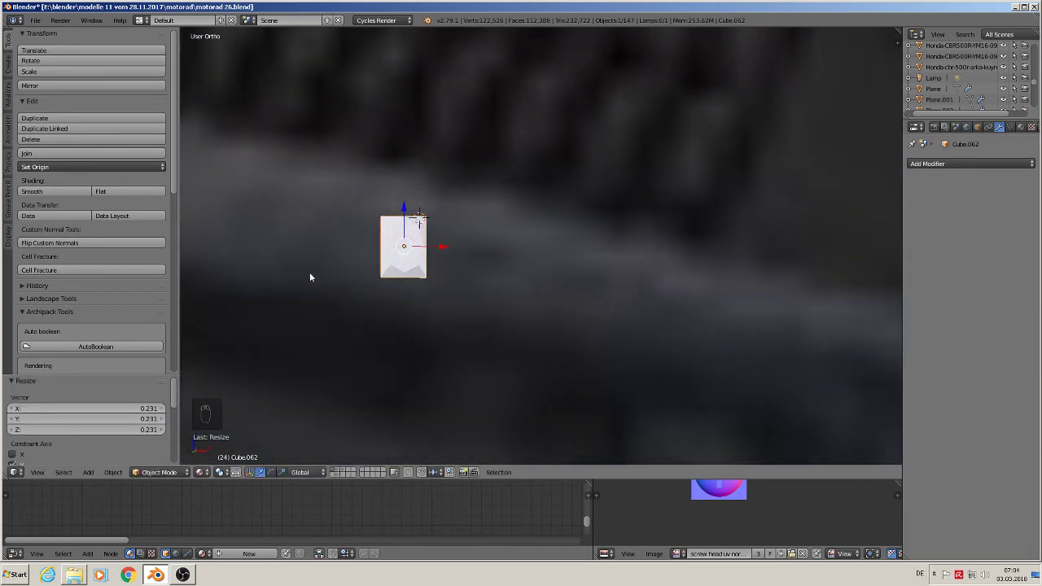
{"action": "scroll", "coordinate": [446, 218], "scroll_direction": "down", "scroll_amount": 6}
{"action": "scroll", "coordinate": [478, 147], "scroll_direction": "down", "scroll_amount": 4}
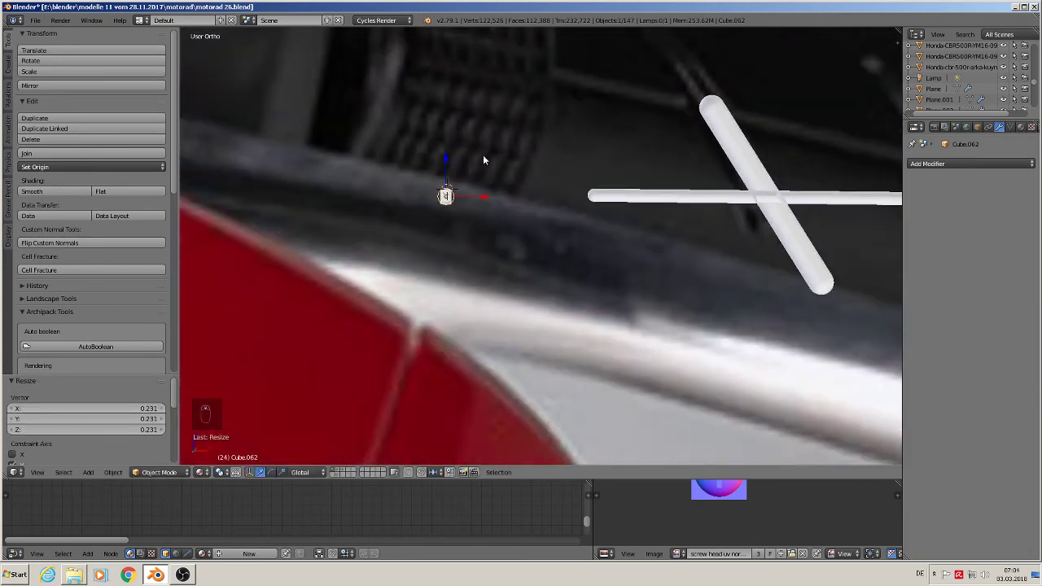
{"action": "key", "text": "KP_1"}
{"action": "scroll", "coordinate": [490, 174], "scroll_direction": "down", "scroll_amount": 3}
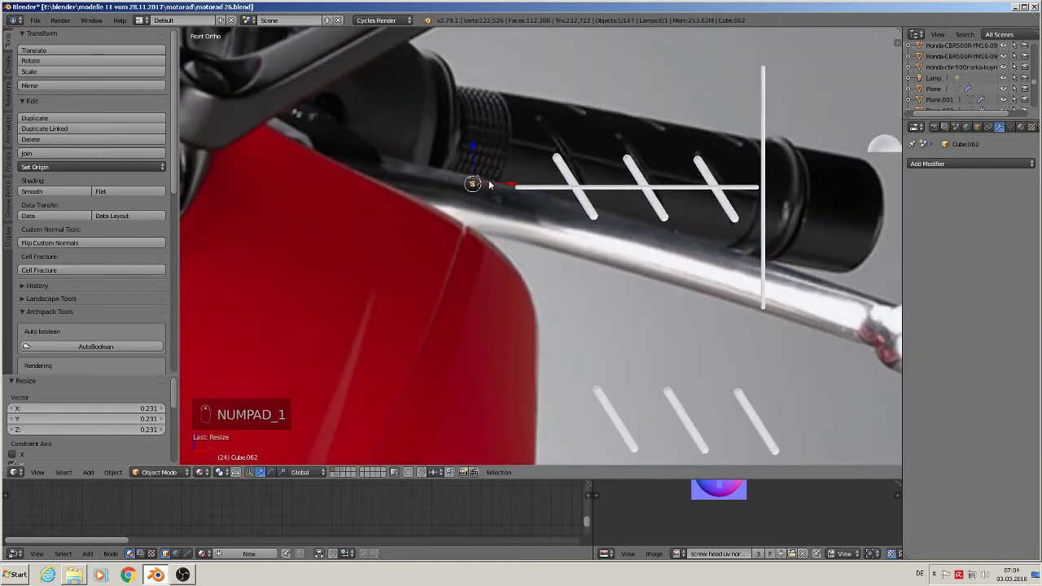
{"action": "scroll", "coordinate": [497, 188], "scroll_direction": "up", "scroll_amount": 3}
{"action": "middle_click_drag", "start_coordinate": [508, 196], "coordinate": [489, 290], "text": "shift"}
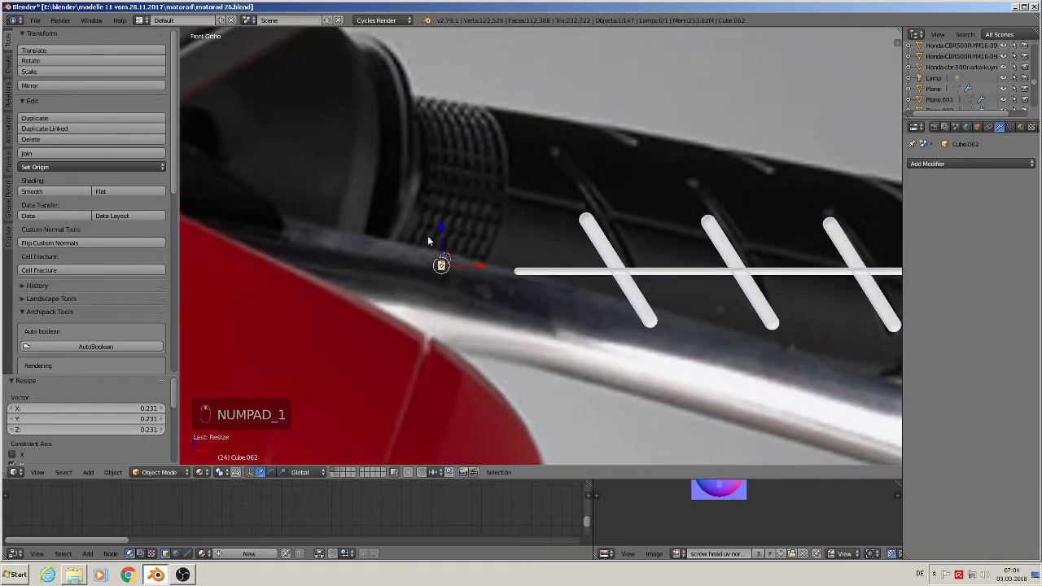
{"action": "left_click_drag", "start_coordinate": [441, 232], "coordinate": [441, 242]}
{"action": "left_click_drag", "start_coordinate": [481, 276], "coordinate": [455, 283]}
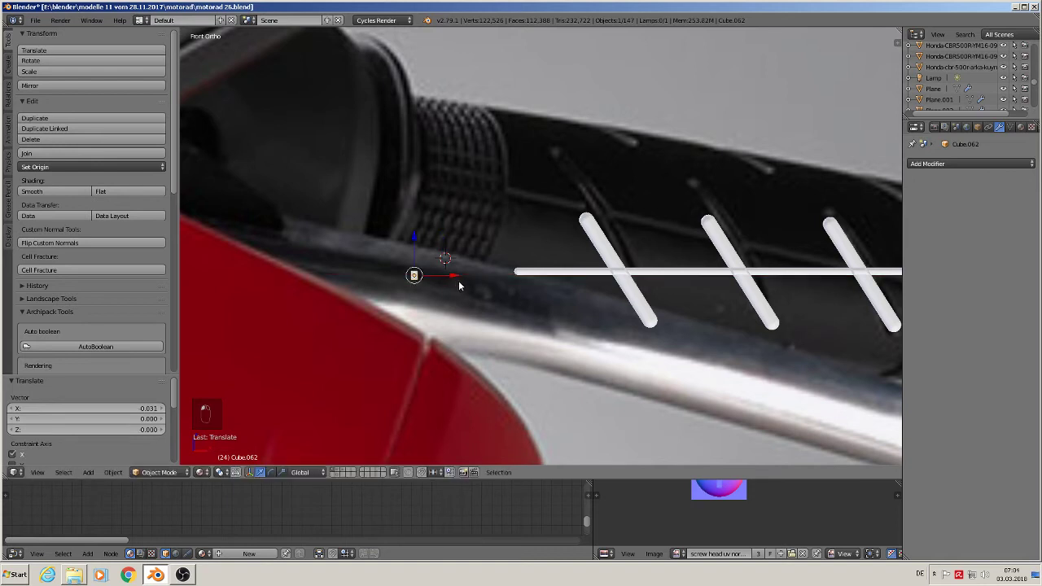
Add an Array modifier to the small block and set its count to 8.
{"action": "left_click", "coordinate": [971, 167]}
{"action": "left_click", "coordinate": [933, 166]}
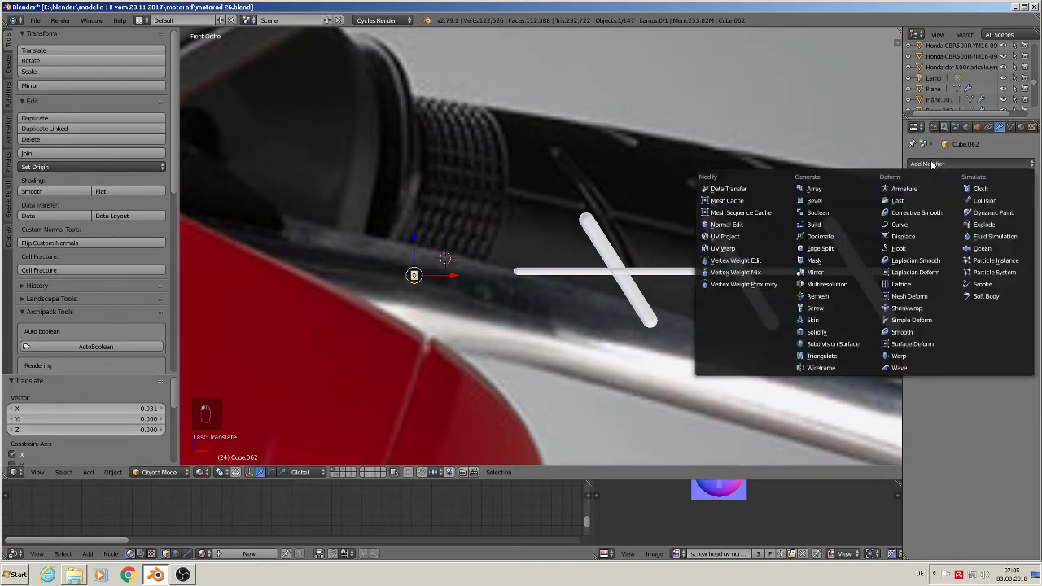
{"action": "left_click", "coordinate": [814, 189]}
{"action": "scroll", "coordinate": [422, 297], "scroll_direction": "up", "scroll_amount": 3}
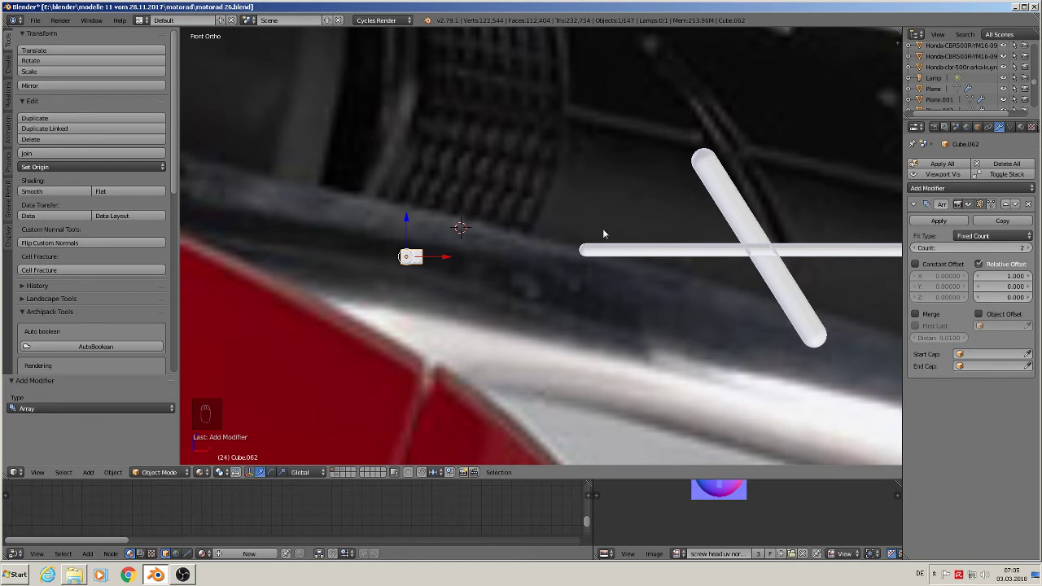
{"action": "left_click", "coordinate": [1007, 246]}
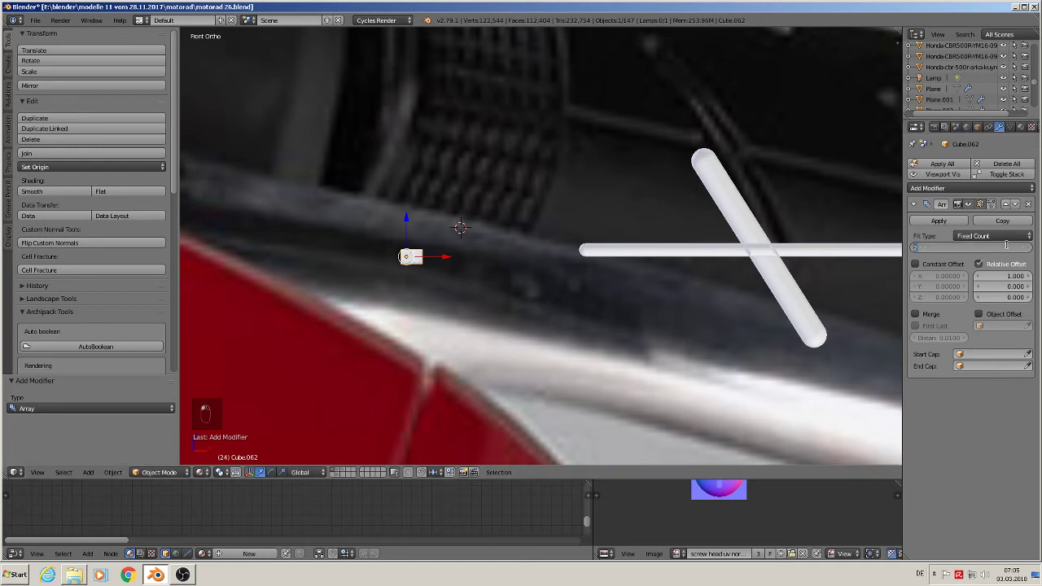
{"action": "type", "text": "8"}
{"action": "key", "text": "Return"}
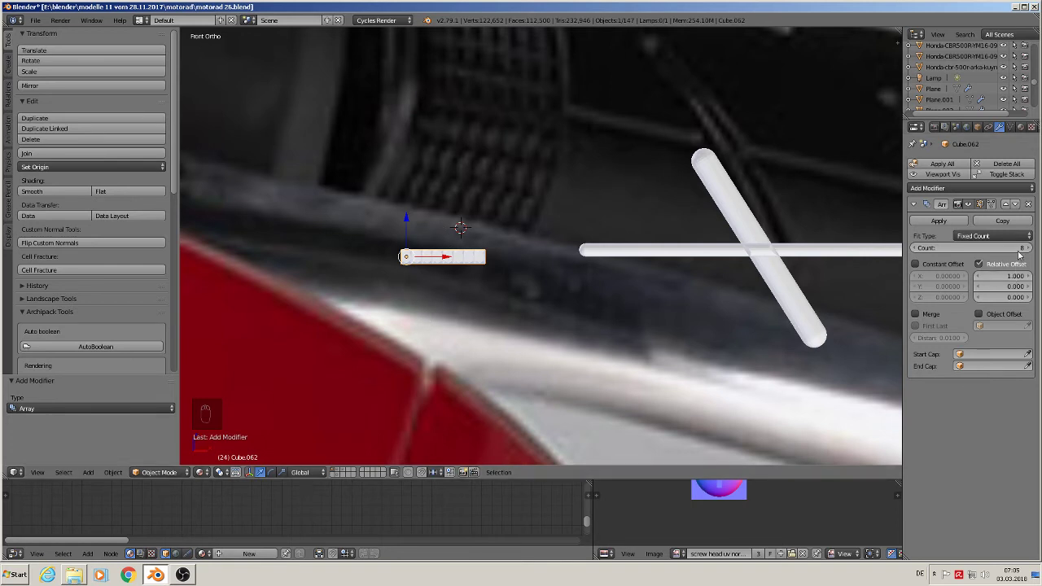
Add a second Array modifier to the small block and set its relative X offset to 0.
{"action": "left_click", "coordinate": [948, 189]}
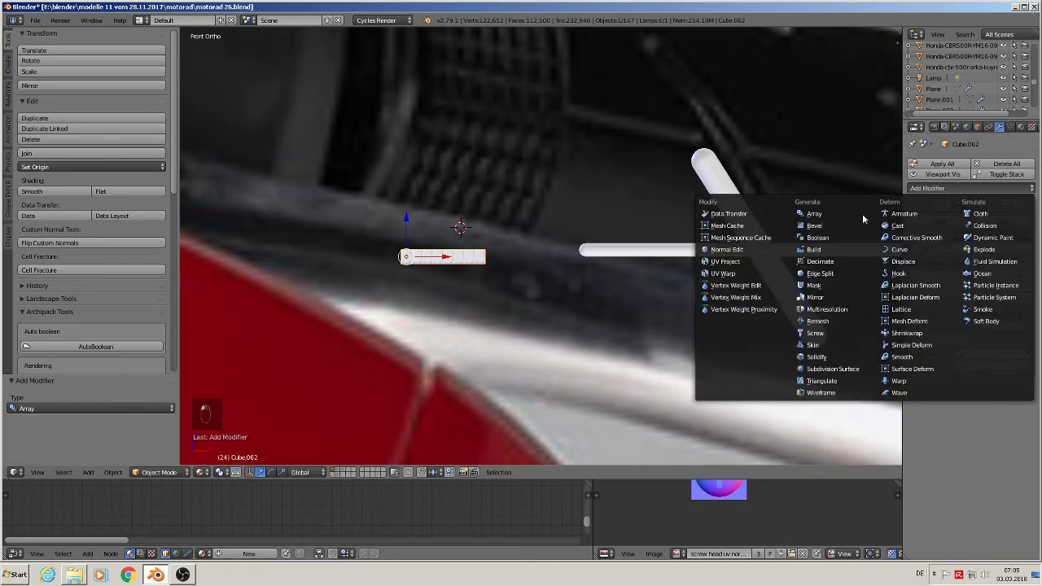
{"action": "left_click", "coordinate": [830, 215]}
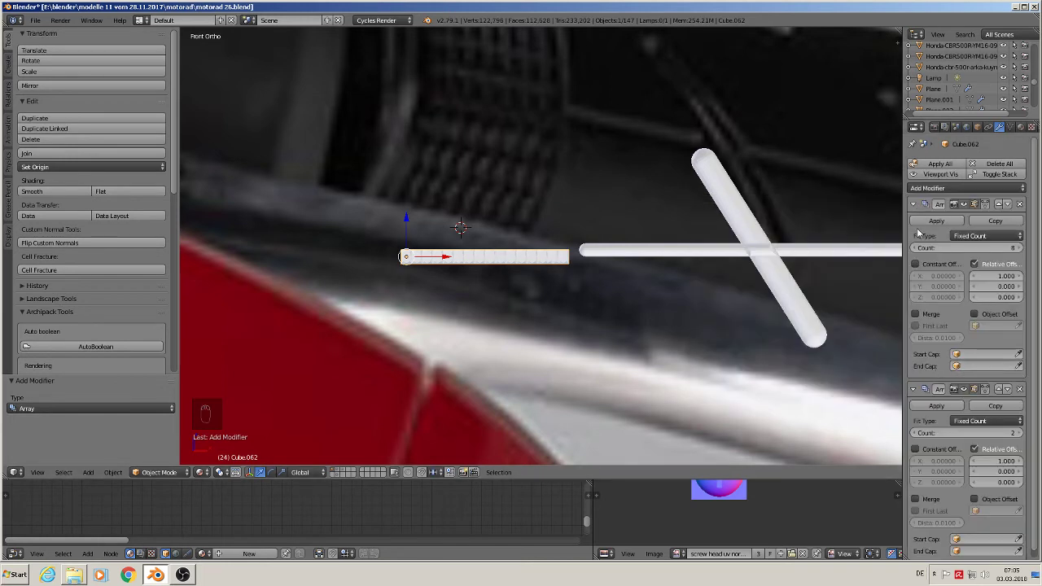
{"action": "left_click", "coordinate": [913, 204]}
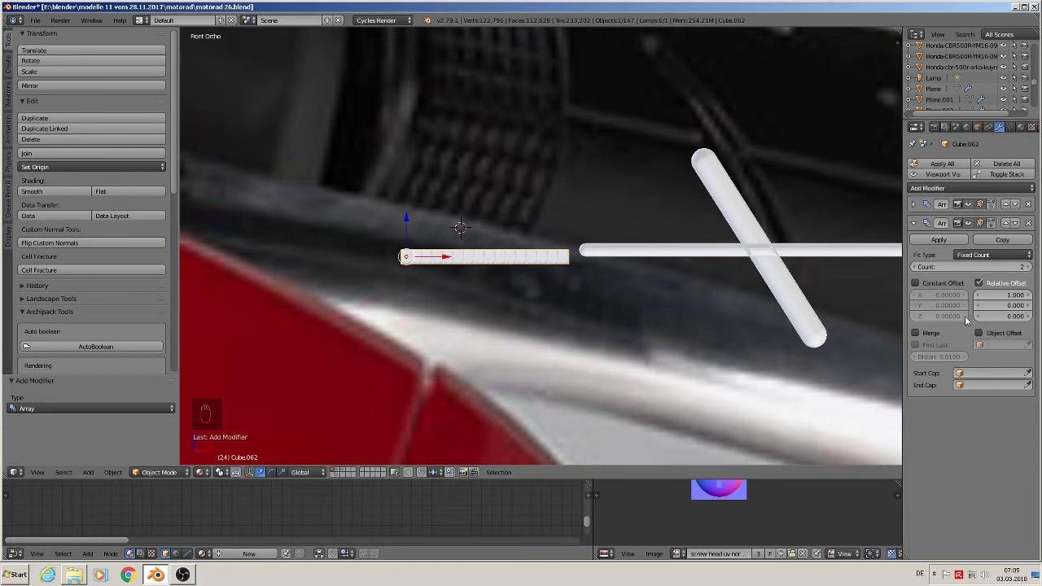
{"action": "left_click", "coordinate": [1005, 295]}
{"action": "type", "text": "0"}
{"action": "key", "text": "Return"}
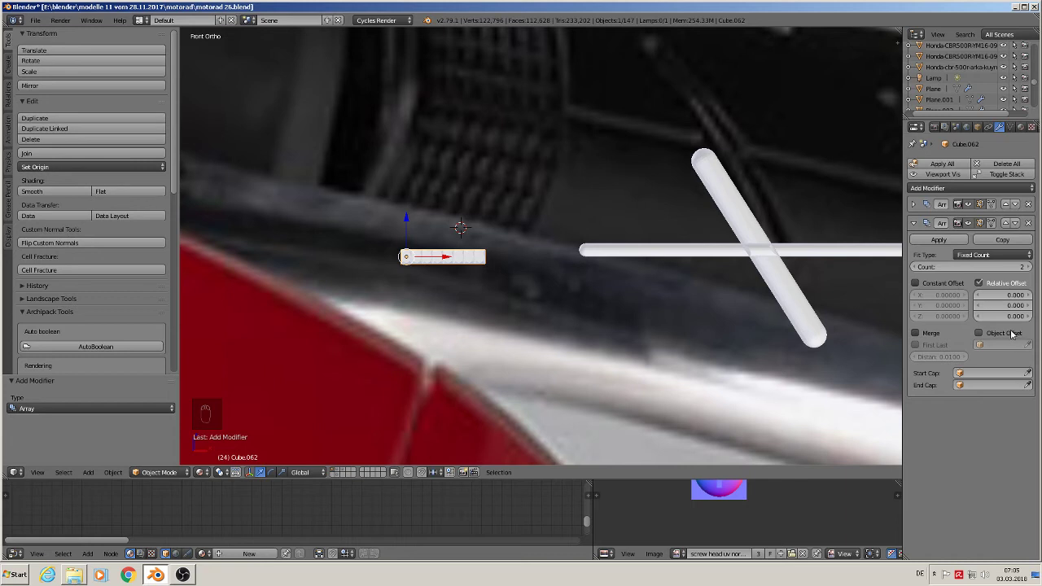
{"action": "left_click", "coordinate": [1008, 305]}
{"action": "type", "text": "1"}
{"action": "key", "text": "Return"}
{"action": "left_click", "coordinate": [992, 303]}
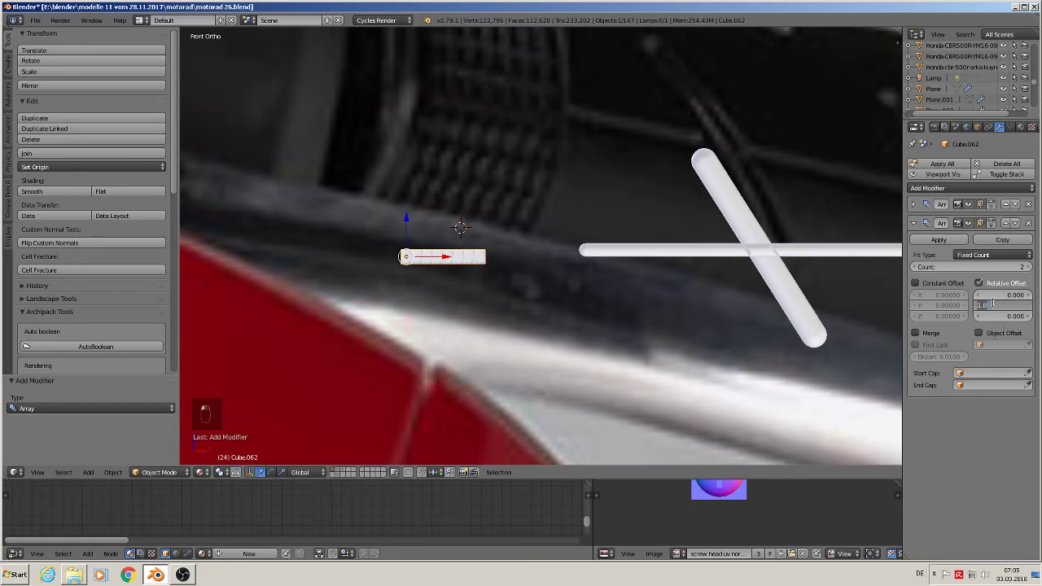
{"action": "type", "text": "0"}
{"action": "key", "text": "Return"}
Set the second array's relative Z offset to 1 and its count to 10.
{"action": "left_click", "coordinate": [993, 317]}
{"action": "type", "text": "1"}
{"action": "key", "text": "Return"}
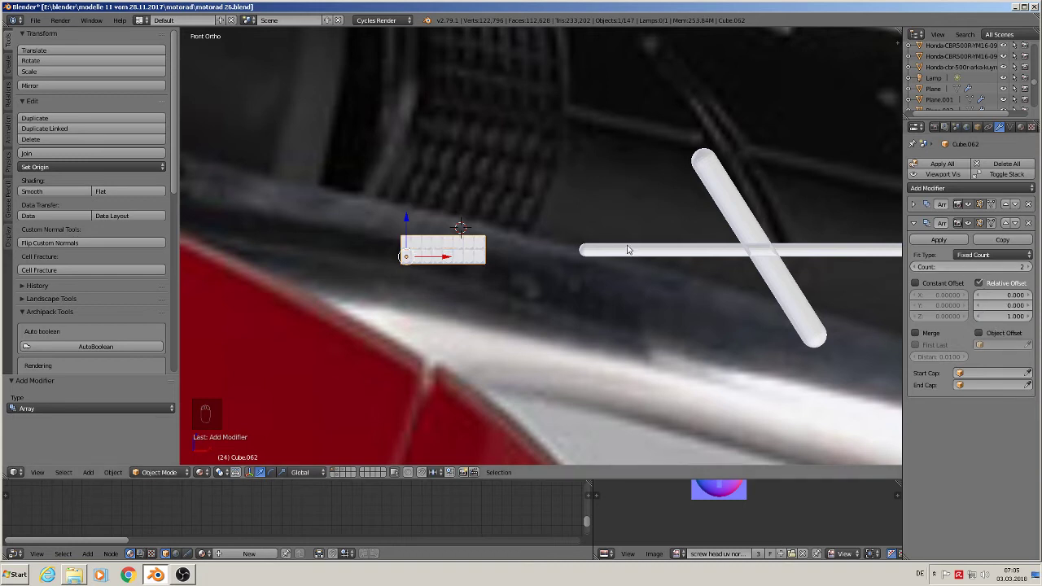
{"action": "scroll", "coordinate": [628, 250], "scroll_direction": "down", "scroll_amount": 4}
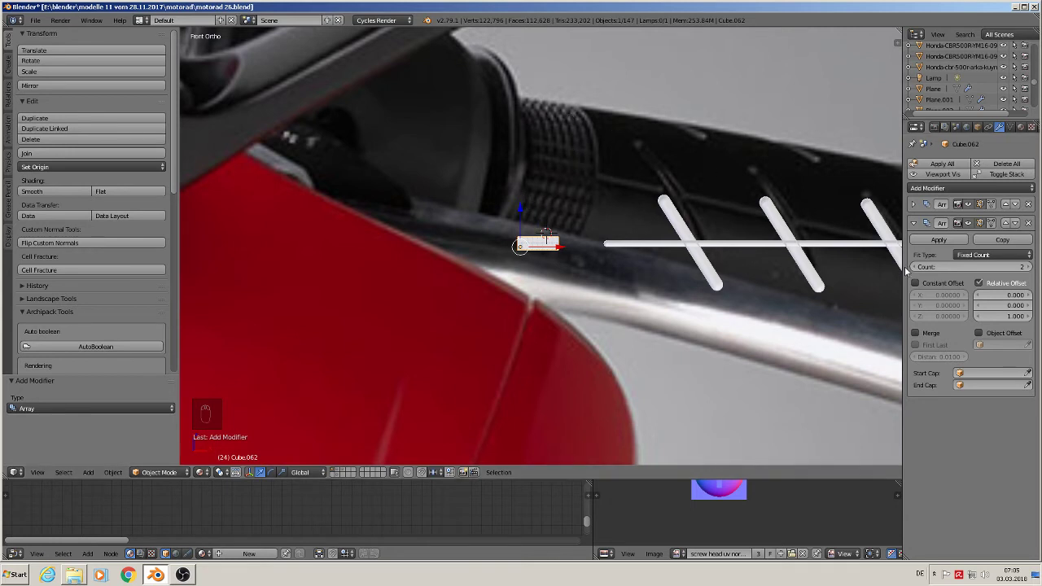
{"action": "left_click", "coordinate": [958, 264]}
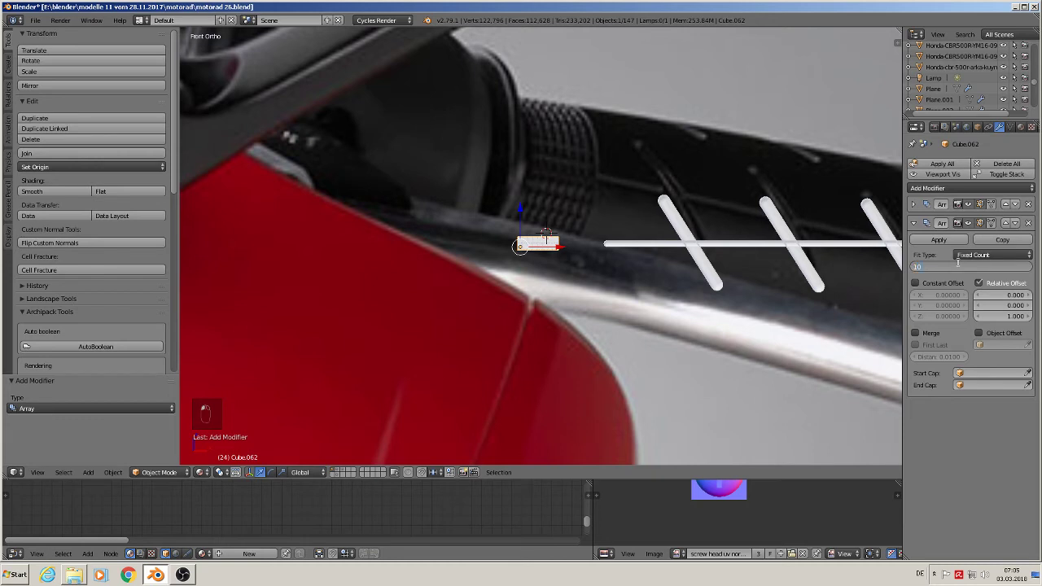
{"action": "key", "text": "Return"}
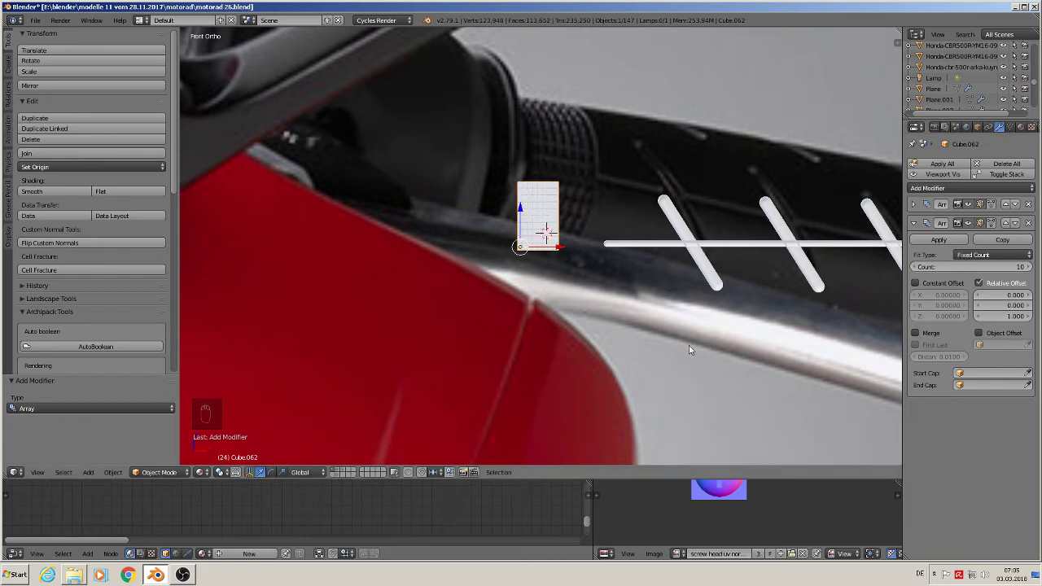
Scale the three slanted rods down uniformly to about 0.875.
{"action": "middle_click_drag", "start_coordinate": [688, 346], "coordinate": [528, 354], "text": "shift"}
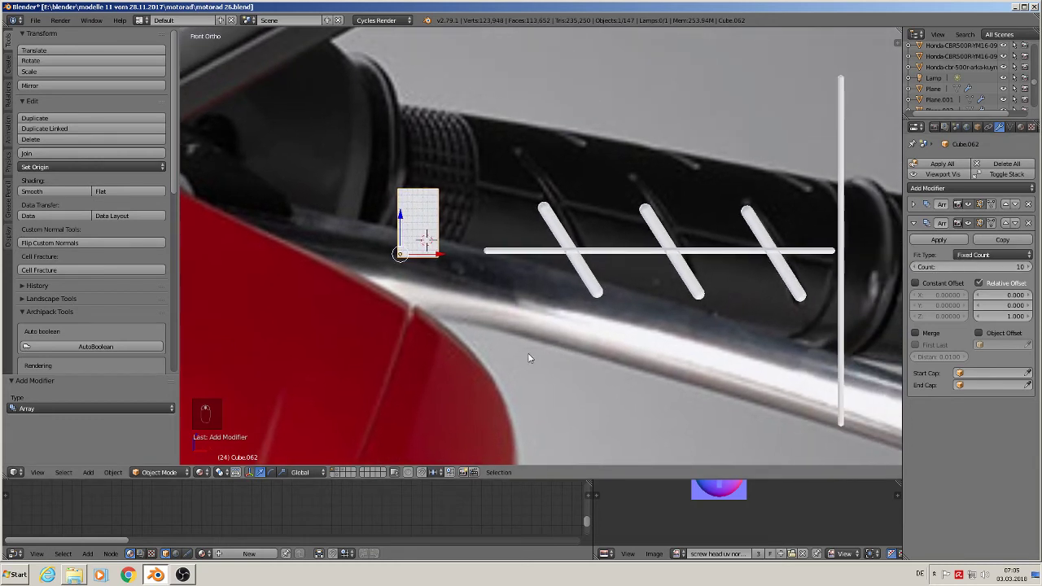
{"action": "right_click", "coordinate": [568, 251]}
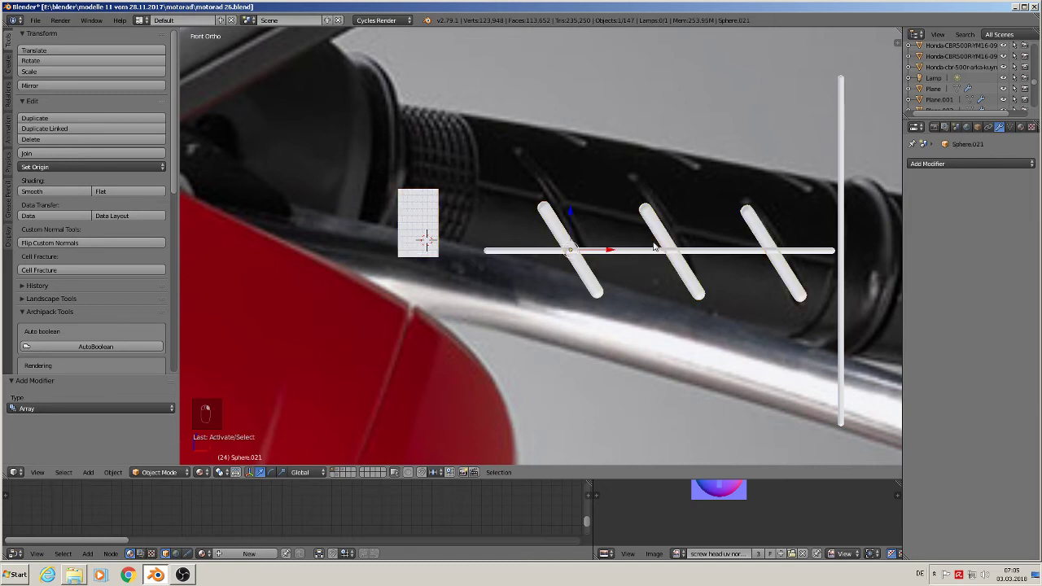
{"action": "key", "text": "s"}
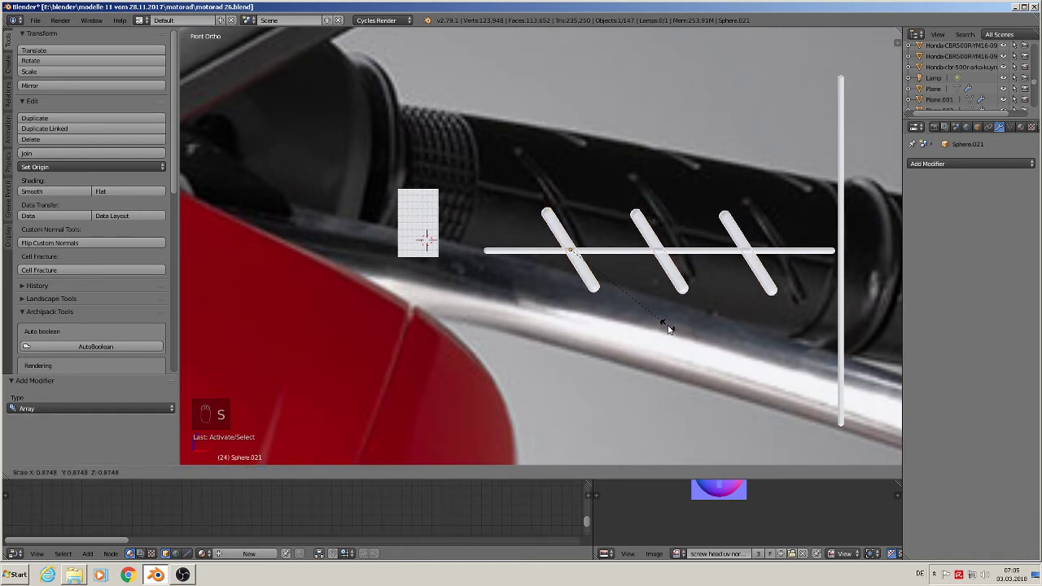
{"action": "left_click", "coordinate": [669, 328]}
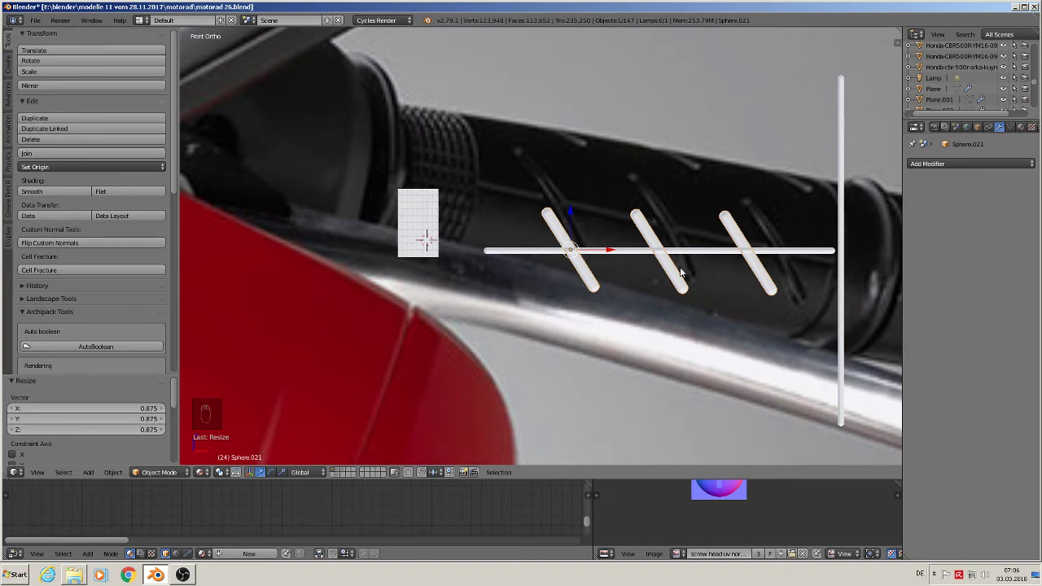
Move the arrayed block grid about 0.049 along X and about -0.034 along Z.
{"action": "right_click", "coordinate": [432, 232]}
{"action": "key", "text": "g"}
{"action": "key", "text": "x"}
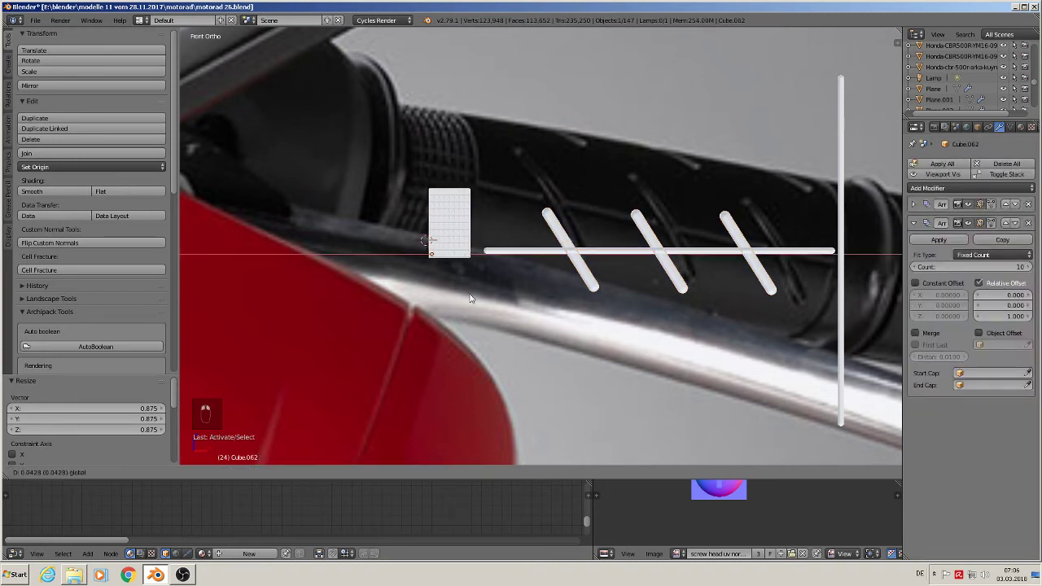
{"action": "key", "text": "z"}
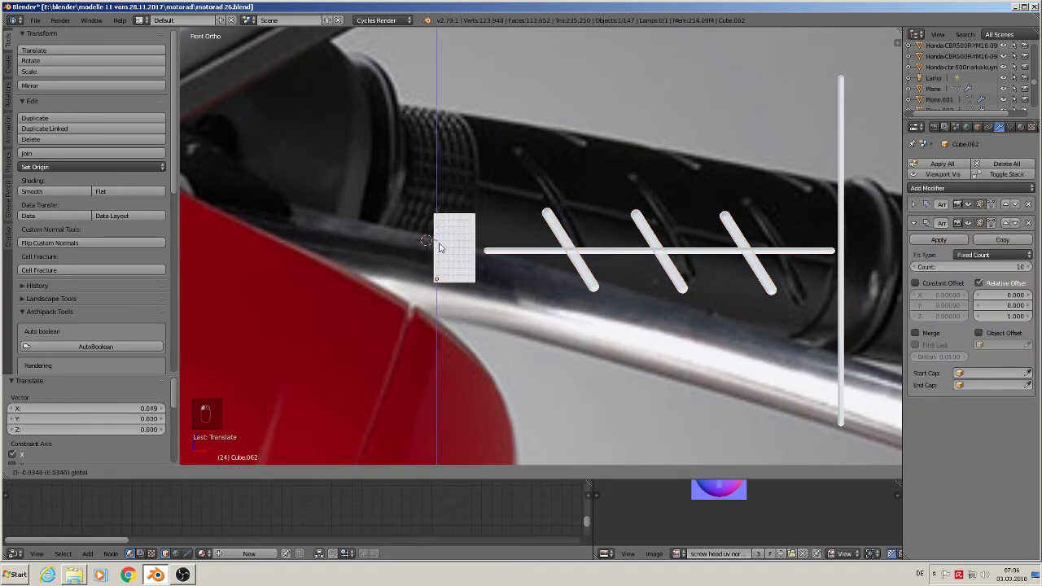
{"action": "left_click", "coordinate": [556, 321]}
Enlarge the block grid by about 1.665 and again by 1.058, shifting it along negative X and about -0.041 along Z.
{"action": "key", "text": "s"}
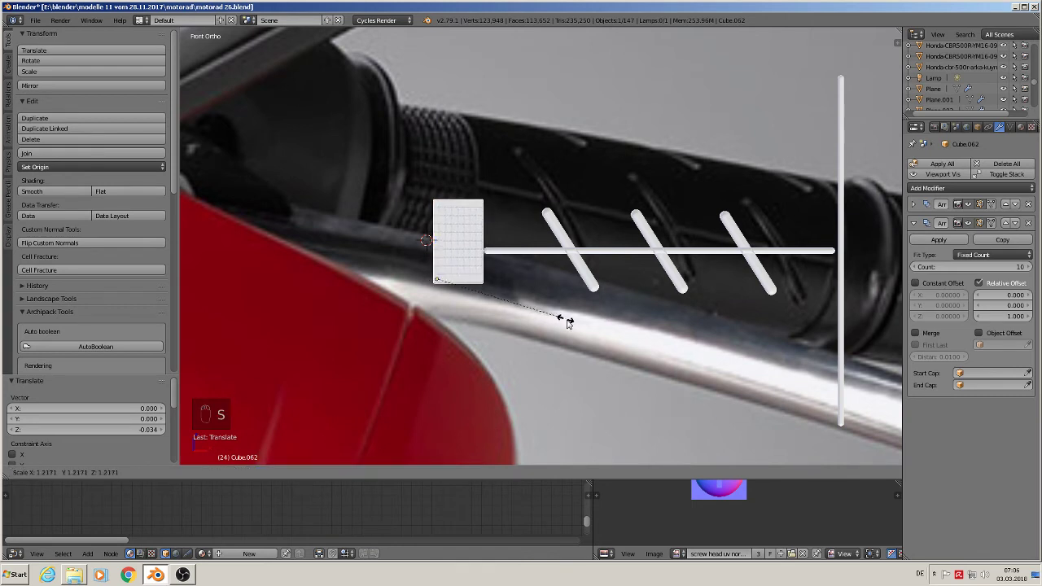
{"action": "left_click", "coordinate": [611, 338]}
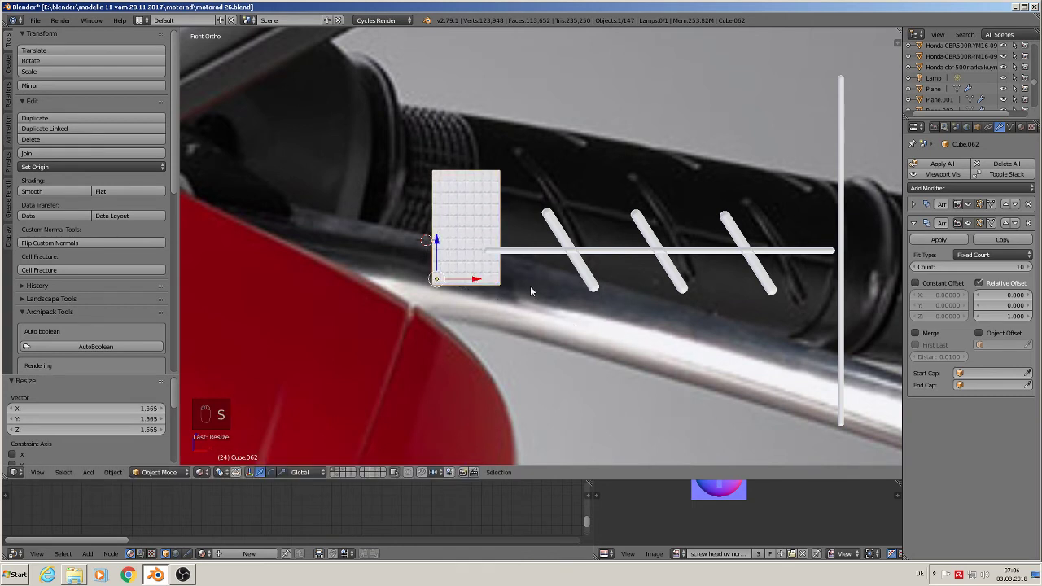
{"action": "left_click_drag", "start_coordinate": [468, 280], "coordinate": [447, 284]}
{"action": "key", "text": "s"}
{"action": "left_click", "coordinate": [540, 313]}
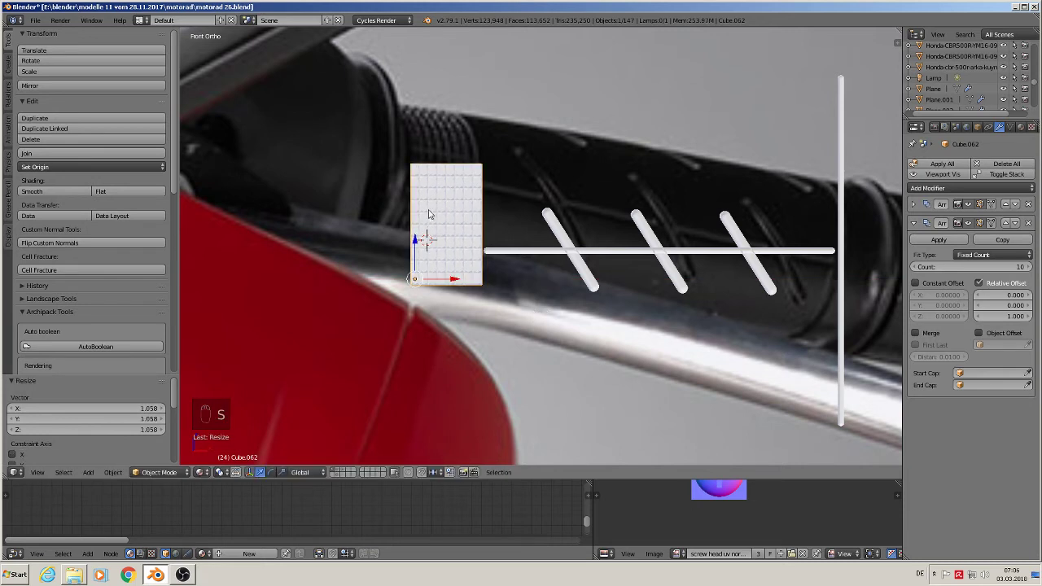
{"action": "left_click_drag", "start_coordinate": [419, 235], "coordinate": [411, 282]}
{"action": "middle_click_drag", "start_coordinate": [411, 282], "coordinate": [263, 271], "text": "shift"}
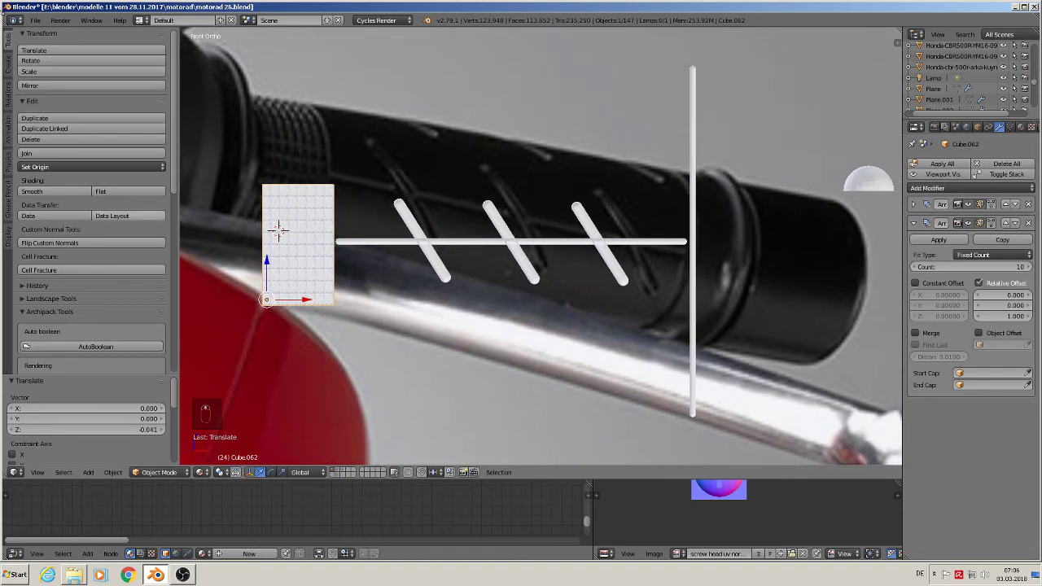
Deselect everything and apply both Array modifiers of the block grid.
{"action": "key", "text": "a"}
{"action": "middle_click_drag", "start_coordinate": [436, 276], "coordinate": [444, 311]}
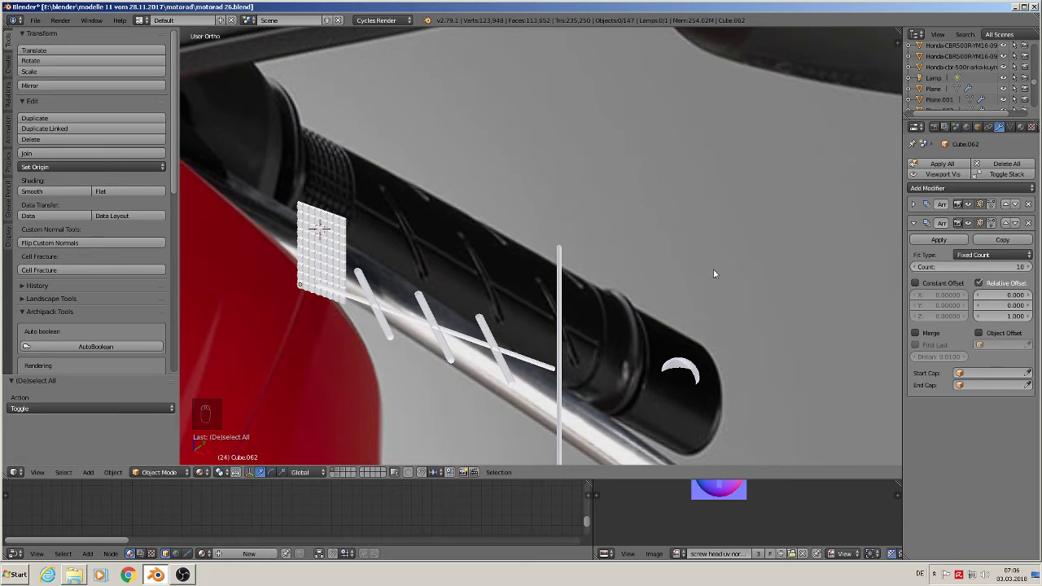
{"action": "left_click", "coordinate": [914, 203]}
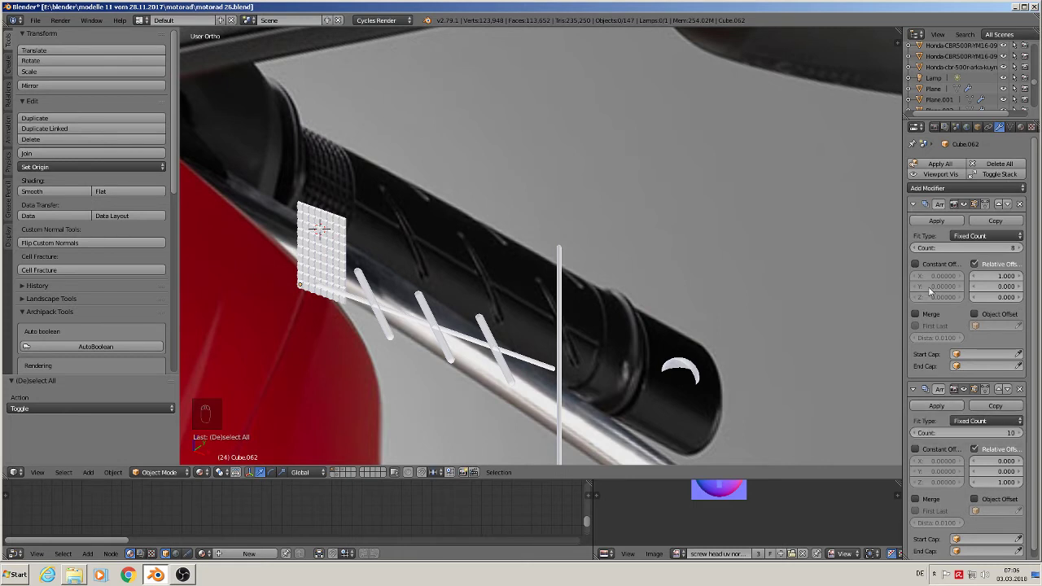
{"action": "left_click", "coordinate": [936, 405]}
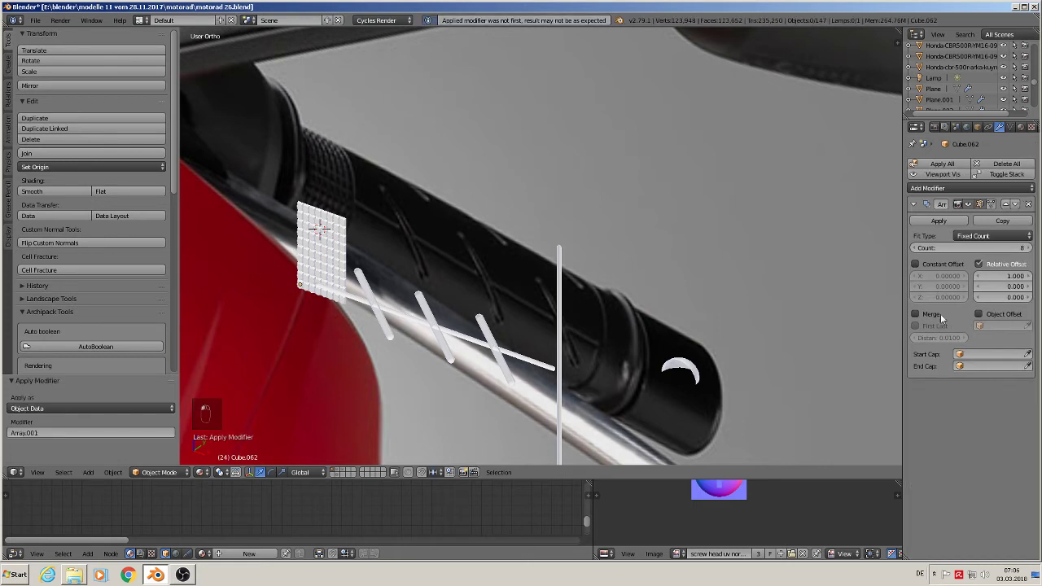
{"action": "left_click", "coordinate": [936, 223]}
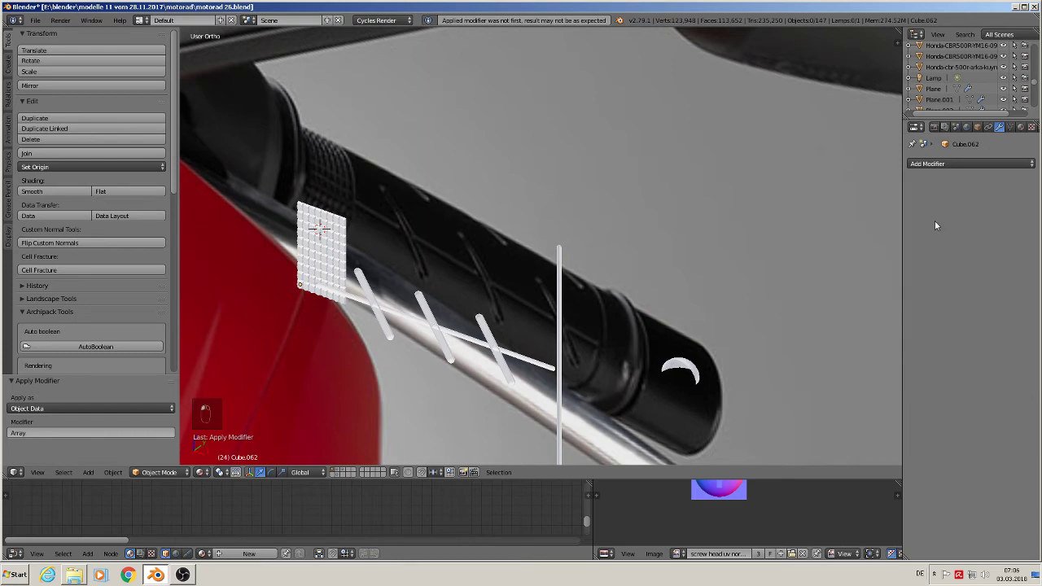
Select the block grid and examine its mesh in Edit Mode from the front view.
{"action": "right_click", "coordinate": [302, 266]}
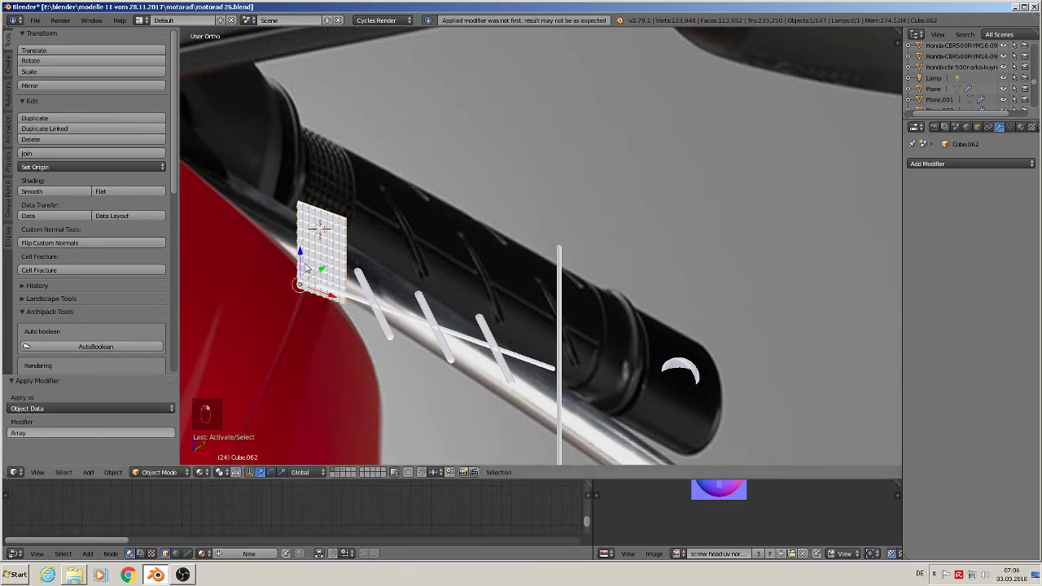
{"action": "middle_click_drag", "start_coordinate": [324, 346], "coordinate": [371, 306]}
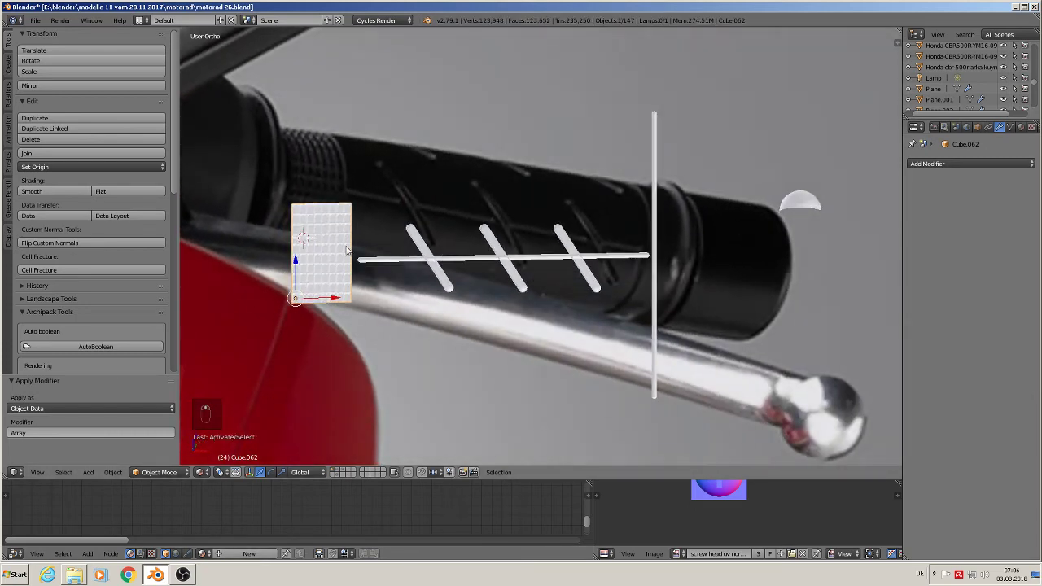
{"action": "key", "text": "KP_1"}
{"action": "scroll", "coordinate": [342, 253], "scroll_direction": "up", "scroll_amount": 2}
{"action": "key", "text": "Tab"}
{"action": "key", "text": "a"}
{"action": "key", "text": "a"}
{"action": "key", "text": "a"}
{"action": "key", "text": "a"}
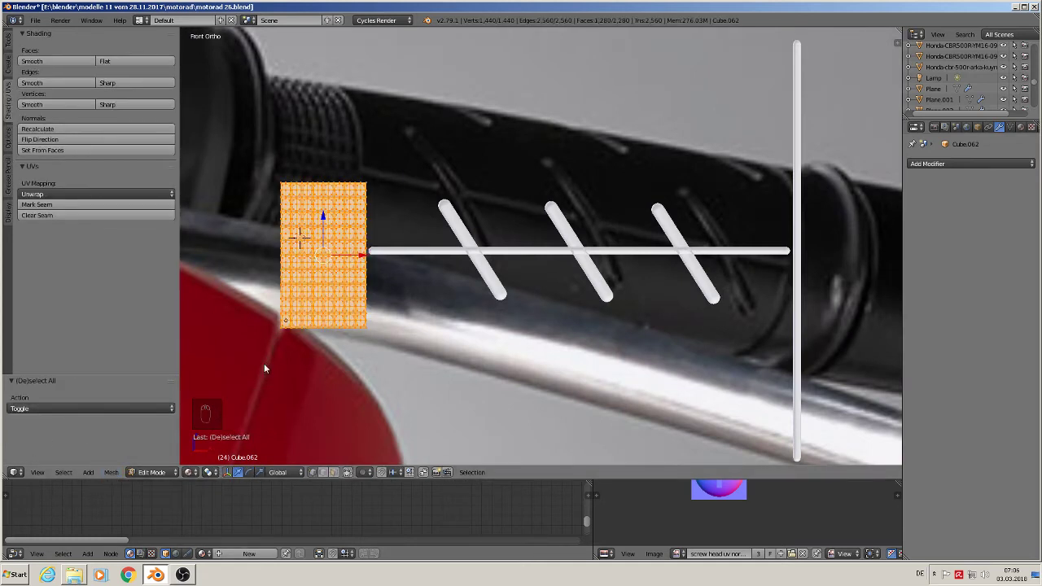
{"action": "key", "text": "Tab"}
Apply the block grid's rotation and scale, and set its origin to its geometry.
{"action": "left_click", "coordinate": [116, 474]}
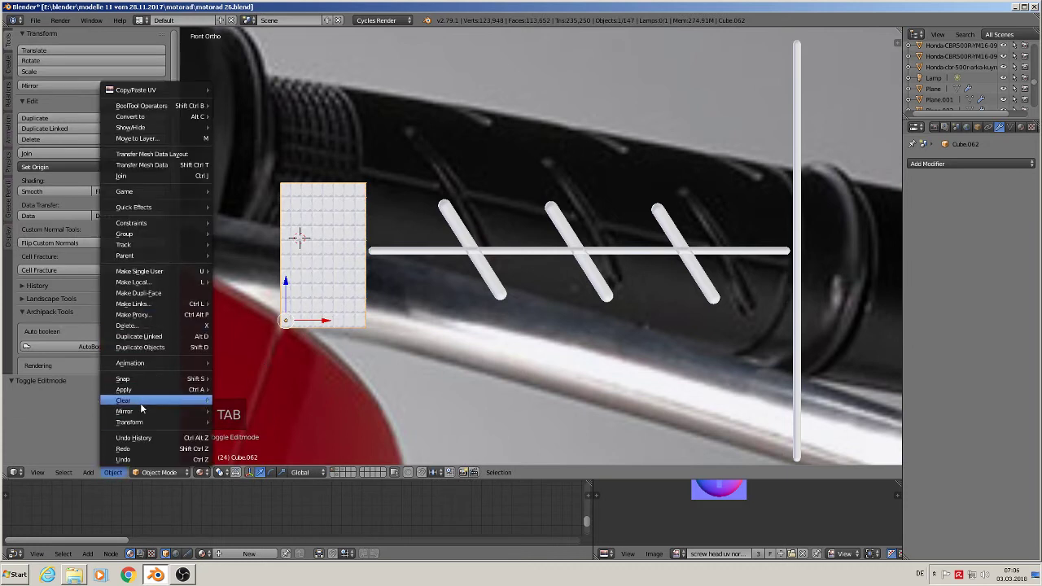
{"action": "mouse_move", "coordinate": [143, 390]}
{"action": "left_click", "coordinate": [262, 422]}
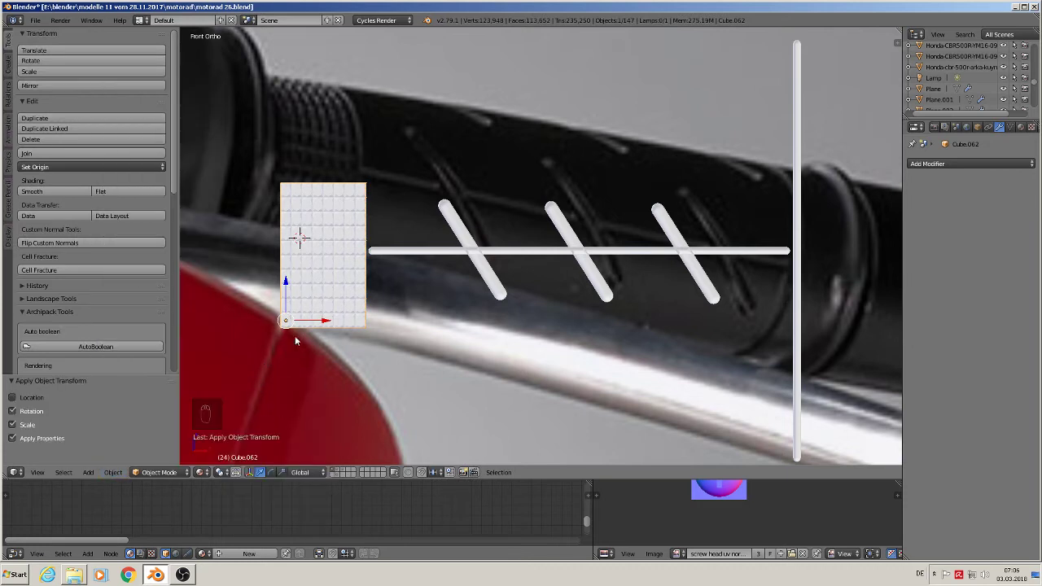
{"action": "left_click", "coordinate": [56, 165]}
{"action": "left_click", "coordinate": [95, 192]}
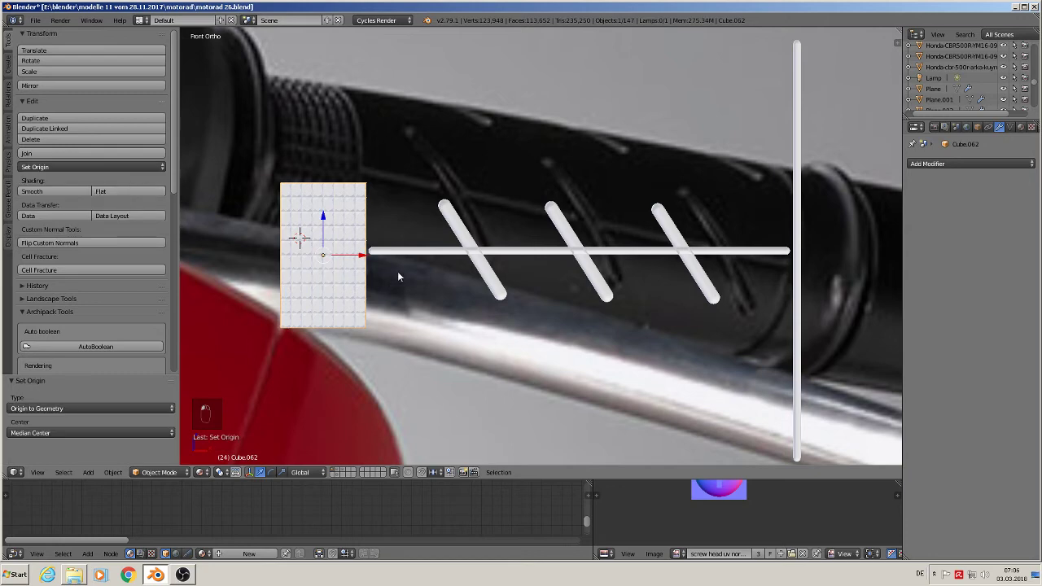
Select the diagonal rods, the long horizontal rod and the vertical rod over the grip and join them into one object.
{"action": "right_click", "coordinate": [407, 252]}
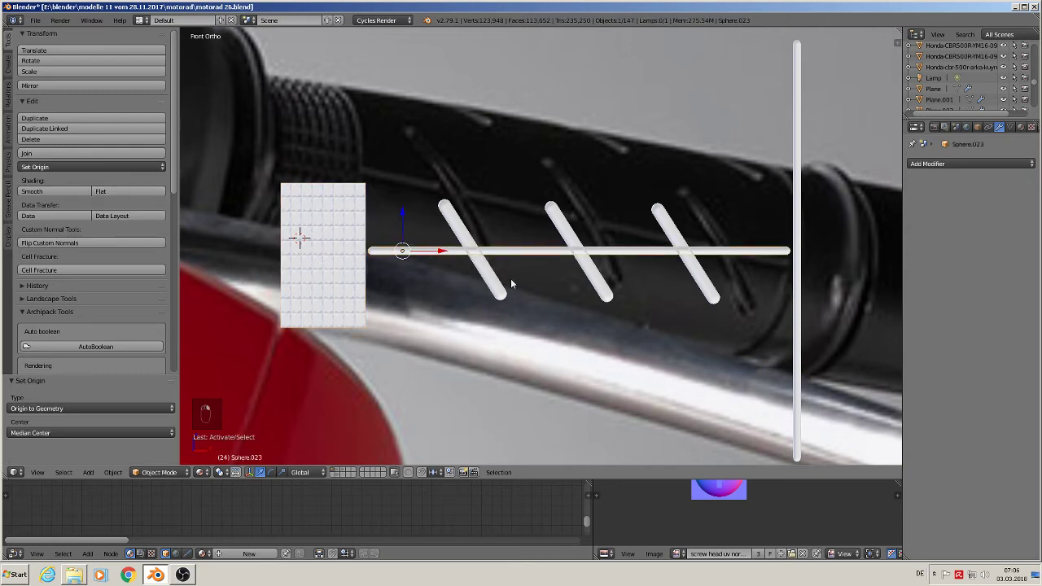
{"action": "scroll", "coordinate": [506, 284], "scroll_direction": "up", "scroll_amount": 4}
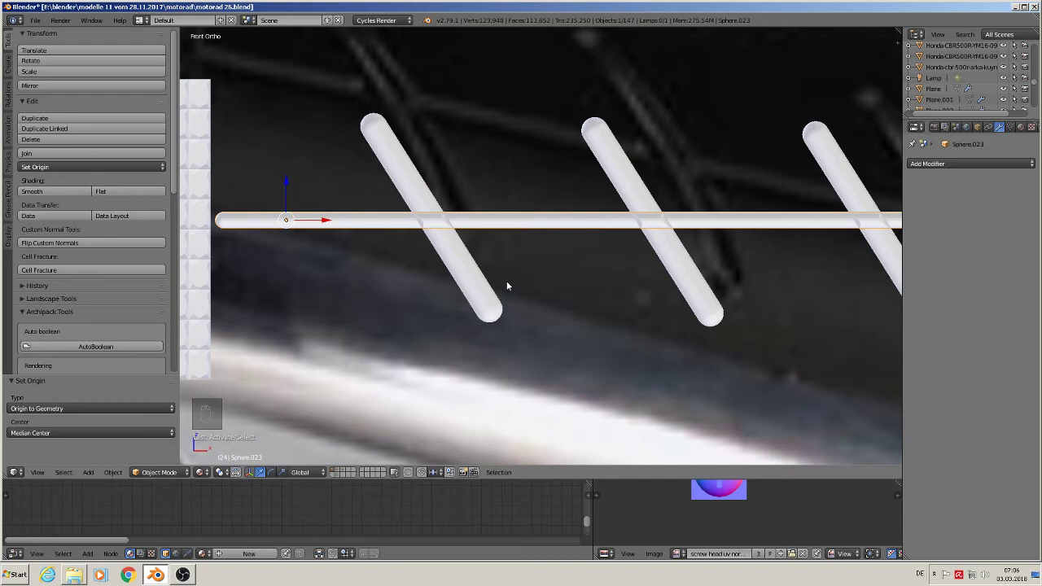
{"action": "scroll", "coordinate": [660, 337], "scroll_direction": "down", "scroll_amount": 6}
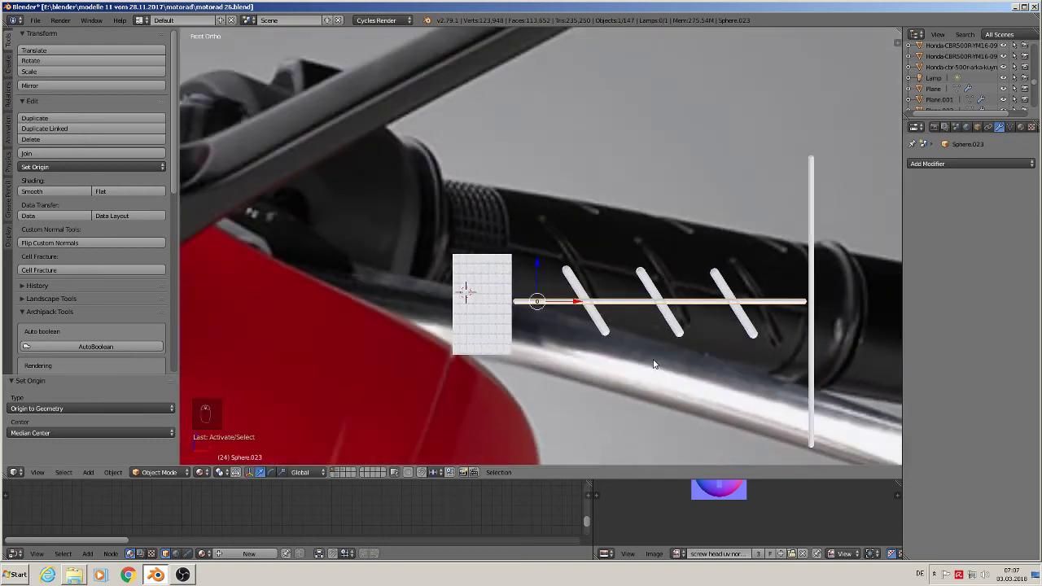
{"action": "right_click", "coordinate": [570, 276]}
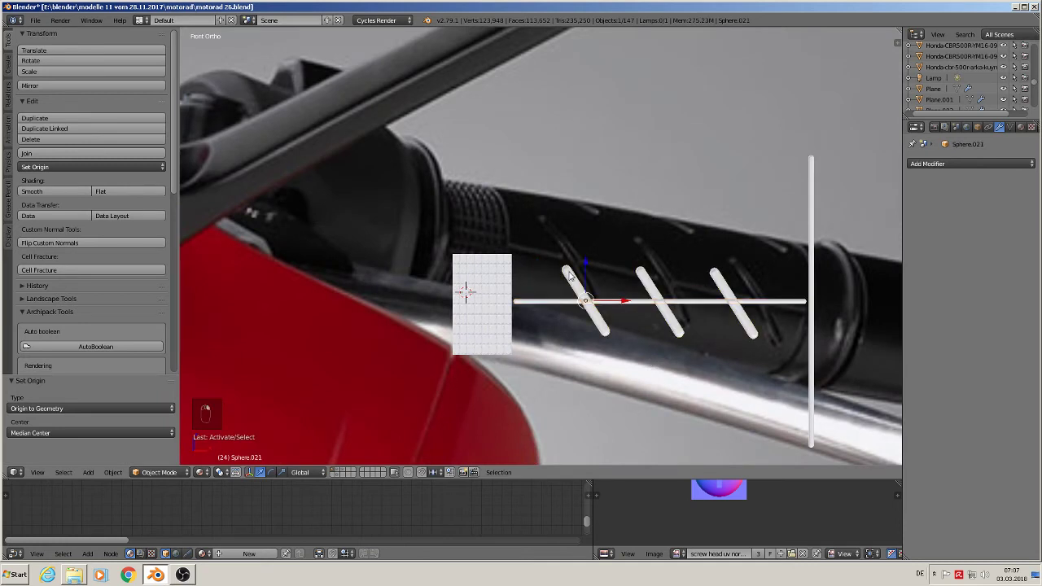
{"action": "right_click", "coordinate": [570, 305]}
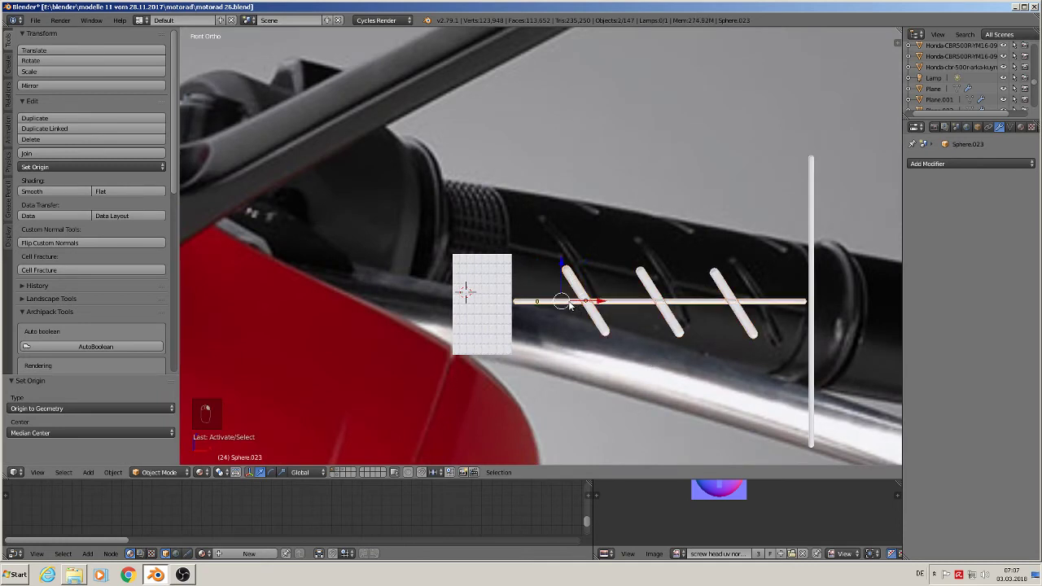
{"action": "right_click", "coordinate": [809, 315], "text": "shift"}
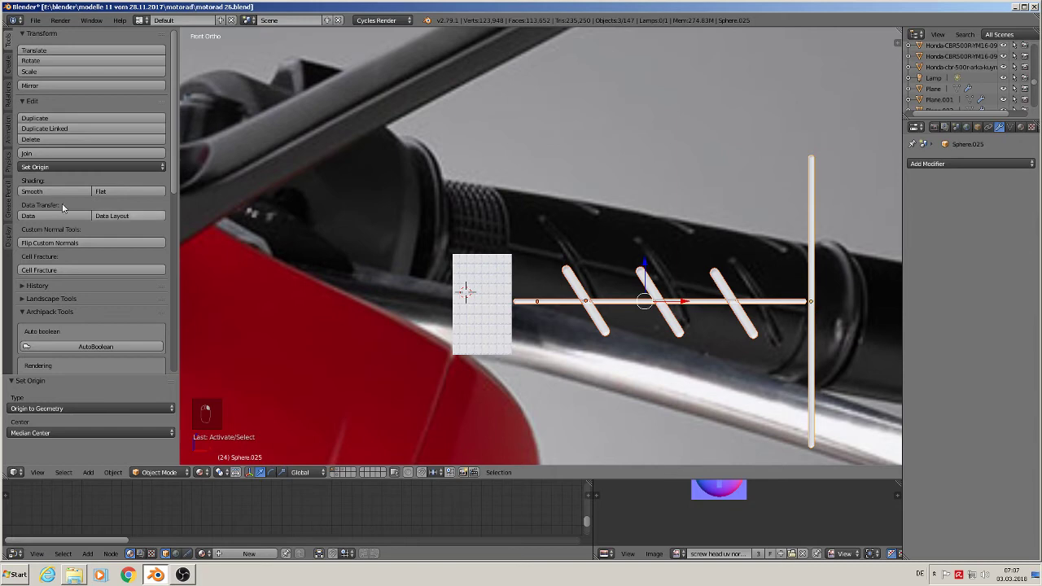
{"action": "left_click", "coordinate": [69, 153]}
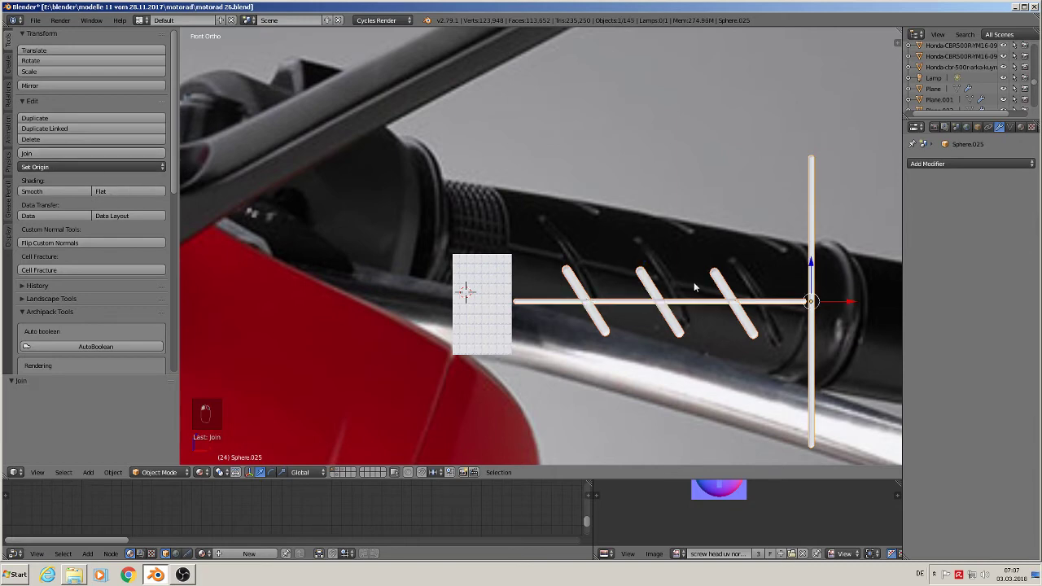
From the top view, move the block grid about -0.091 along Y to line it up with the joined rods.
{"action": "key", "text": "KP_7"}
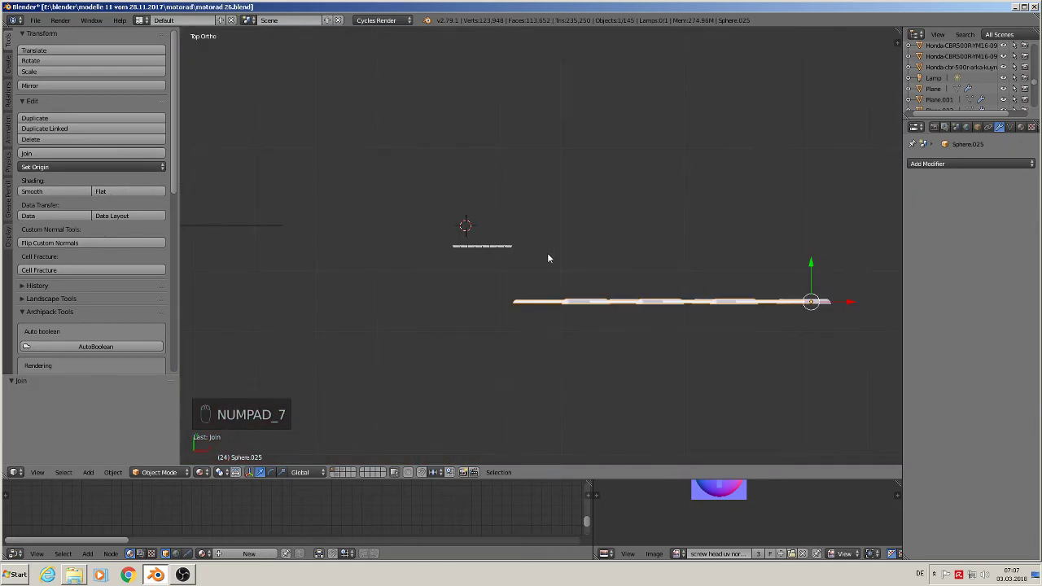
{"action": "right_click", "coordinate": [488, 246]}
{"action": "scroll", "coordinate": [587, 364], "scroll_direction": "up", "scroll_amount": 3}
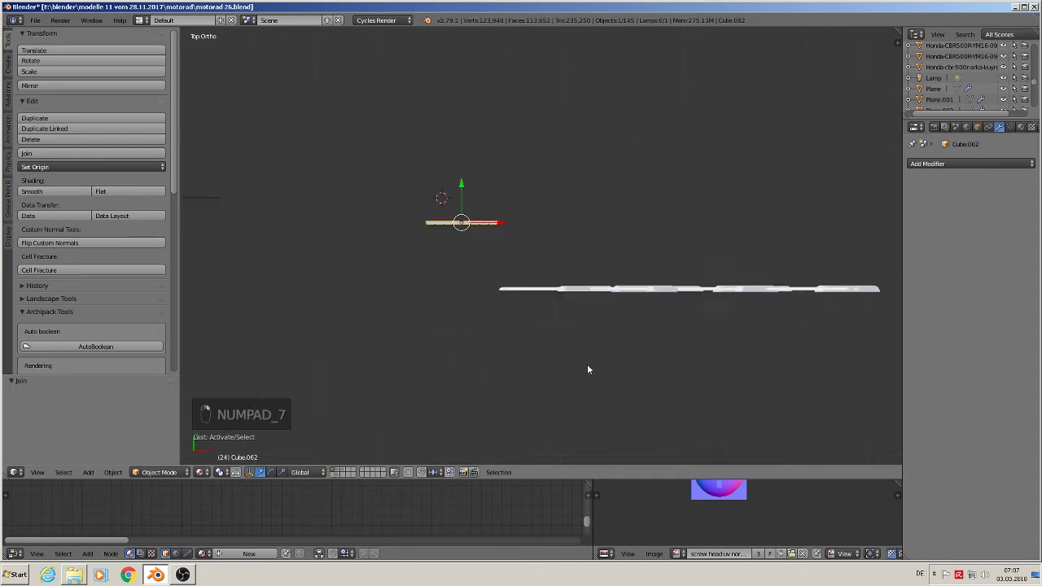
{"action": "left_click_drag", "start_coordinate": [405, 136], "coordinate": [401, 221]}
{"action": "scroll", "coordinate": [476, 291], "scroll_direction": "up", "scroll_amount": 3}
{"action": "scroll", "coordinate": [476, 291], "scroll_direction": "up", "scroll_amount": 2}
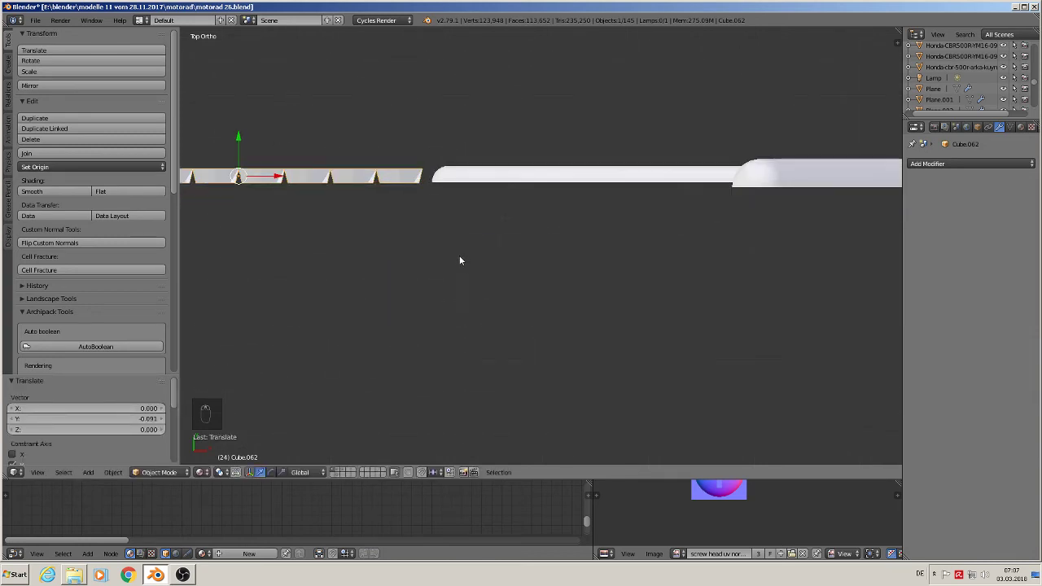
{"action": "middle_click_drag", "start_coordinate": [416, 235], "coordinate": [484, 301], "text": "shift"}
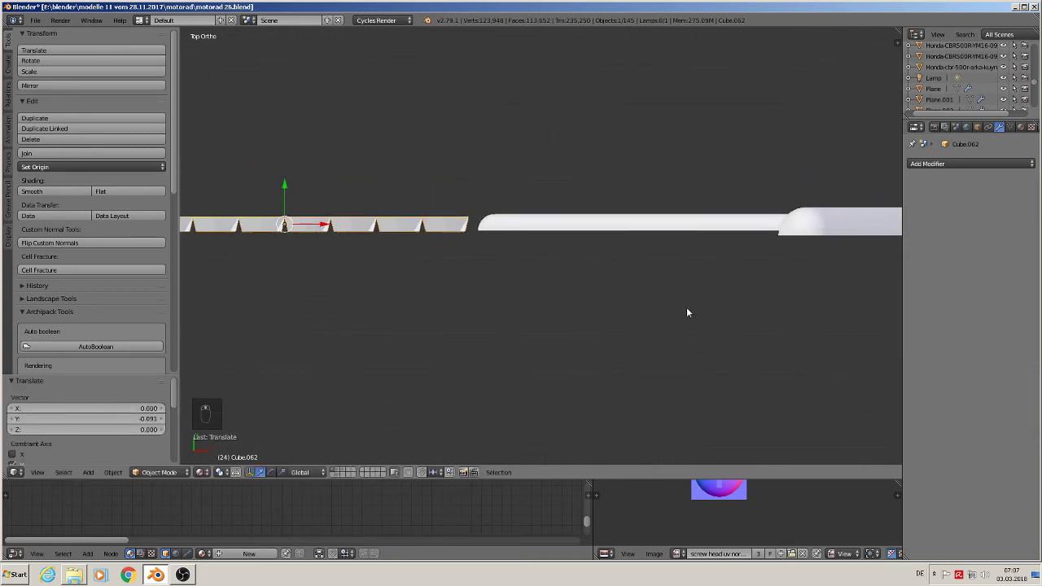
{"action": "middle_click_drag", "start_coordinate": [686, 310], "coordinate": [410, 316], "text": "shift"}
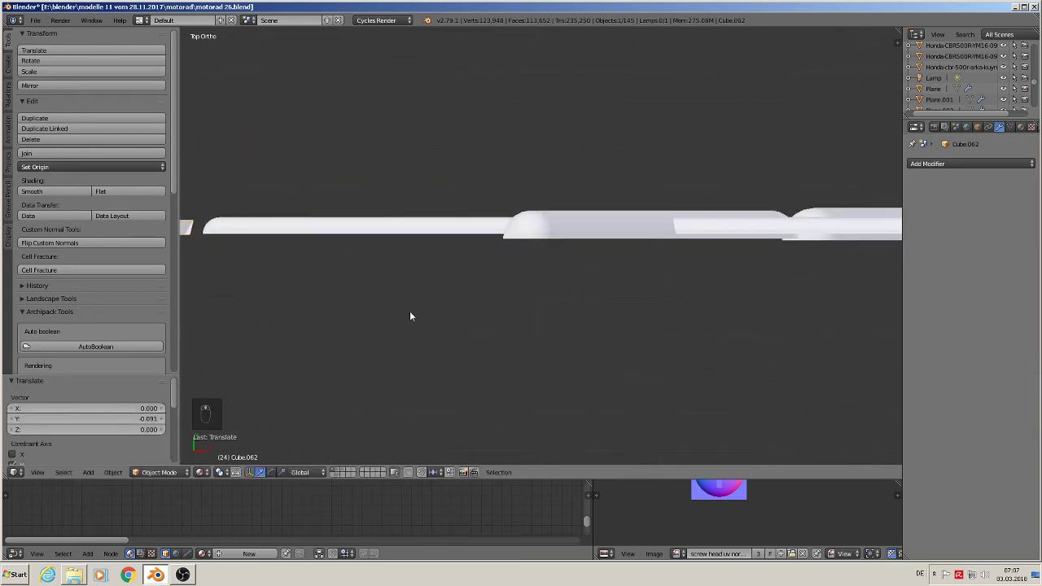
In Edit Mode, select the three linked diagonal rod meshes of the joined object and nudge them slightly along positive Y.
{"action": "right_click", "coordinate": [553, 235]}
{"action": "key", "text": "Tab"}
{"action": "key", "text": "a"}
{"action": "key", "text": "a"}
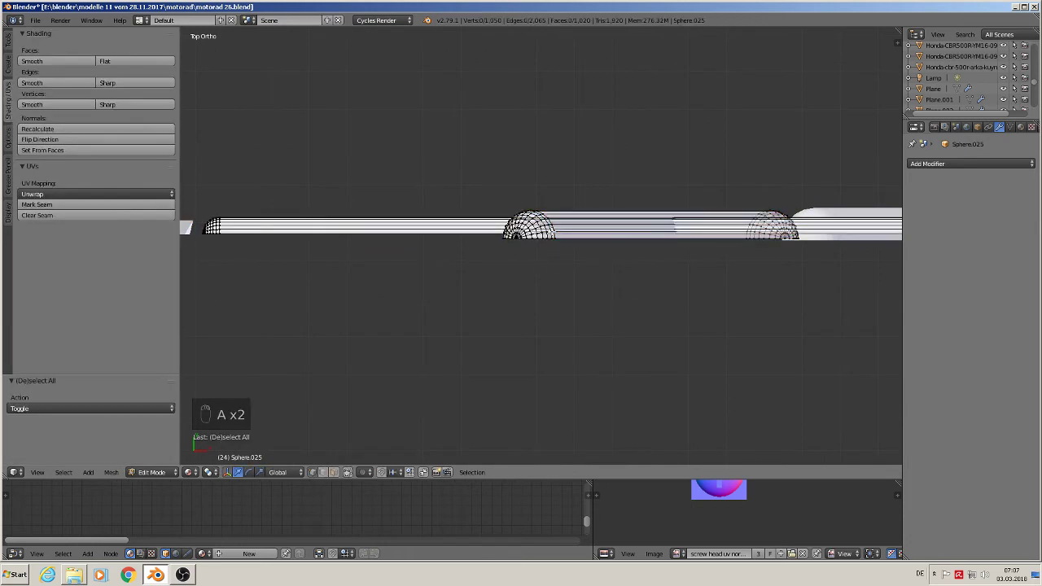
{"action": "key", "text": "l"}
{"action": "scroll", "coordinate": [696, 323], "scroll_direction": "down", "scroll_amount": 4}
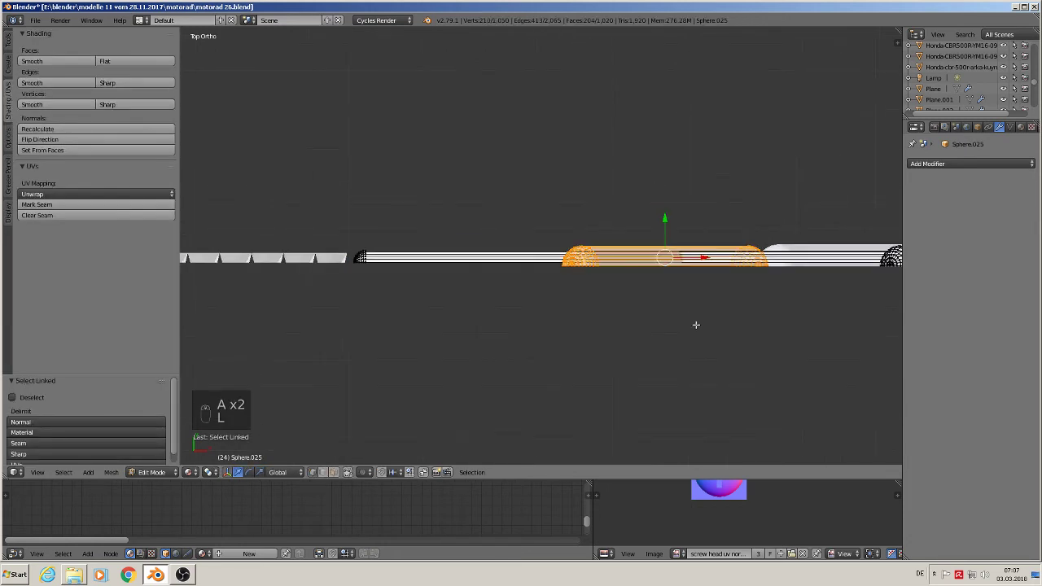
{"action": "key", "text": "l"}
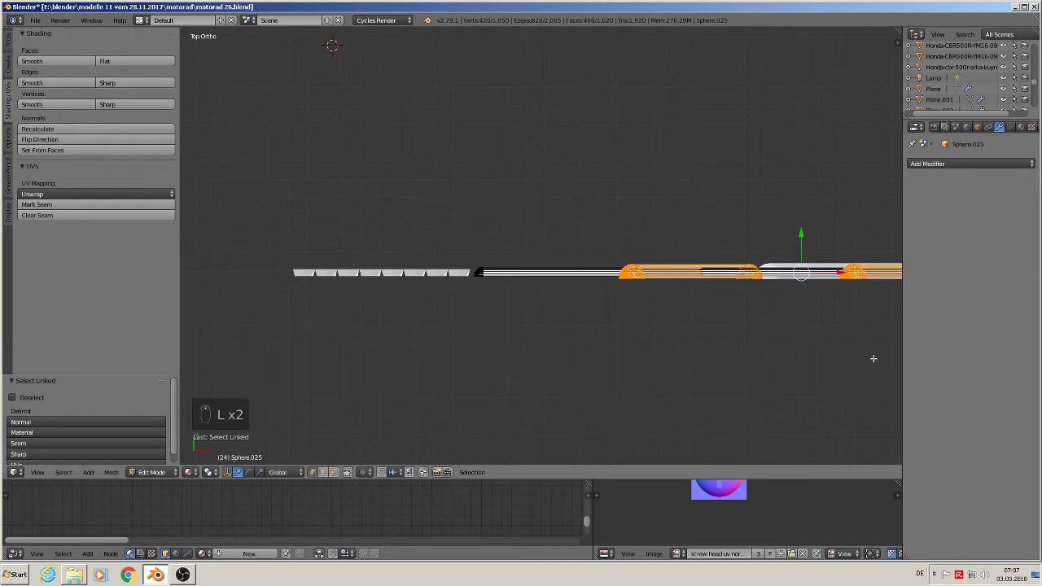
{"action": "middle_click_drag", "start_coordinate": [855, 353], "coordinate": [472, 309], "text": "shift"}
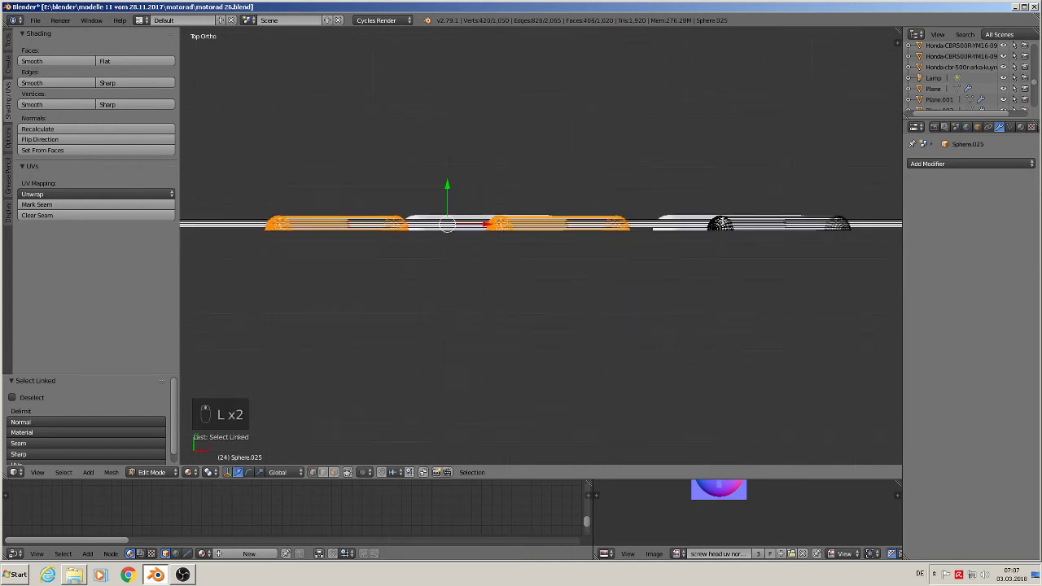
{"action": "key", "text": "l"}
{"action": "scroll", "coordinate": [684, 289], "scroll_direction": "down", "scroll_amount": 4}
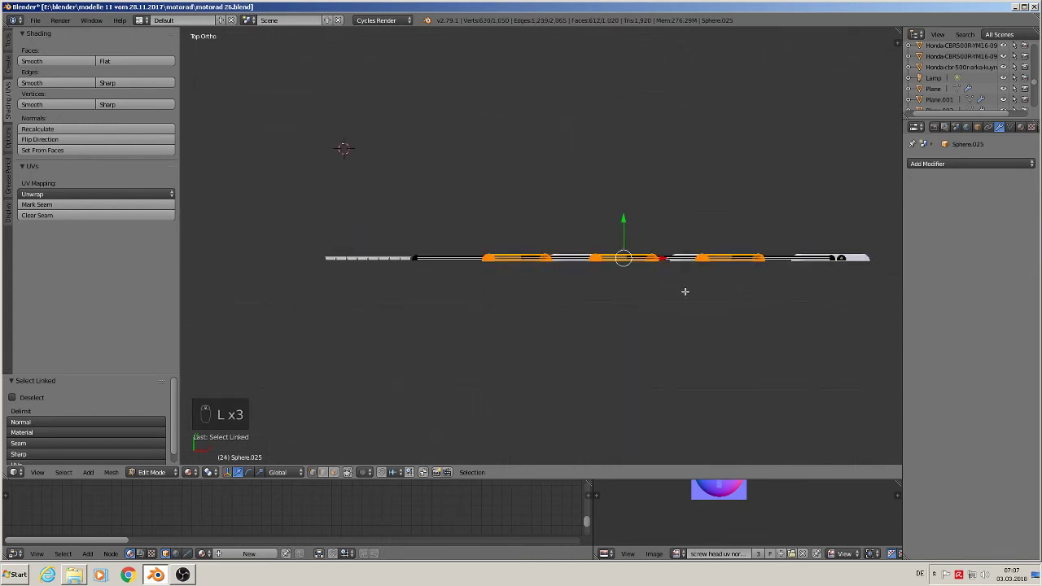
{"action": "scroll", "coordinate": [737, 288], "scroll_direction": "up", "scroll_amount": 2}
{"action": "middle_click_drag", "start_coordinate": [730, 287], "coordinate": [728, 264]}
{"action": "key", "text": "KP_7"}
{"action": "scroll", "coordinate": [611, 273], "scroll_direction": "up", "scroll_amount": 4}
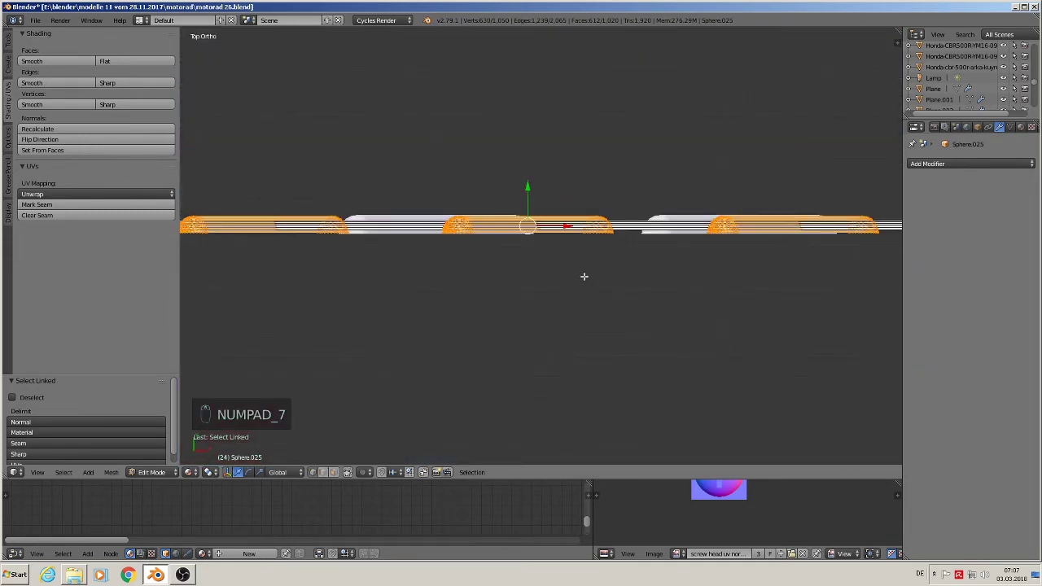
{"action": "left_click_drag", "start_coordinate": [521, 185], "coordinate": [521, 181]}
{"action": "key", "text": "Tab"}
Select the spare arrayed row of diagonal rods below the brake lever and move it to the second layer.
{"action": "middle_click_drag", "start_coordinate": [516, 277], "coordinate": [511, 283]}
{"action": "key", "text": "Tab"}
{"action": "middle_click_drag", "start_coordinate": [463, 306], "coordinate": [481, 210]}
{"action": "key", "text": "Tab"}
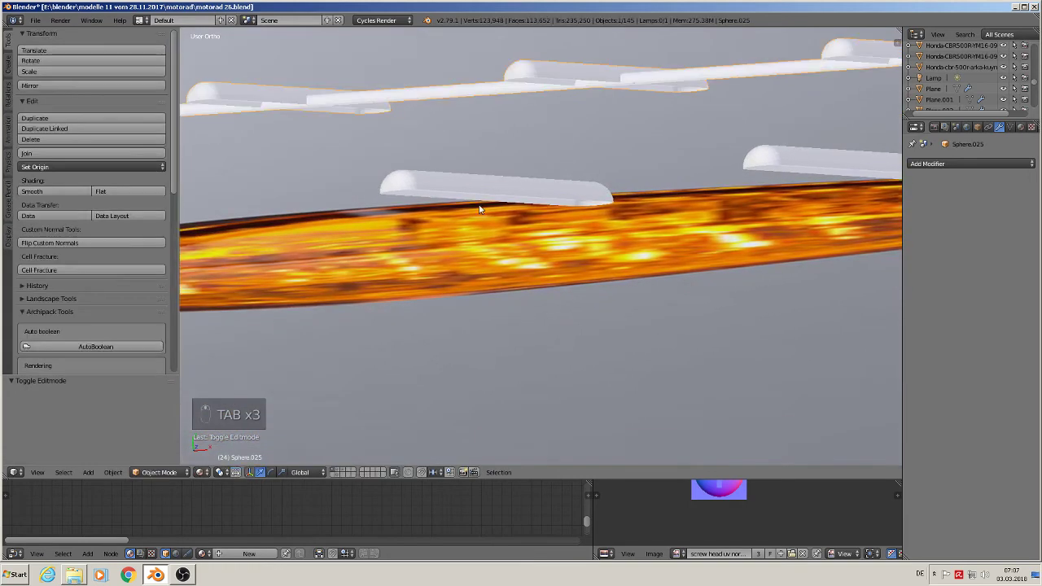
{"action": "right_click", "coordinate": [482, 199]}
{"action": "key", "text": "KP_Decimal"}
{"action": "scroll", "coordinate": [514, 226], "scroll_direction": "down", "scroll_amount": 2}
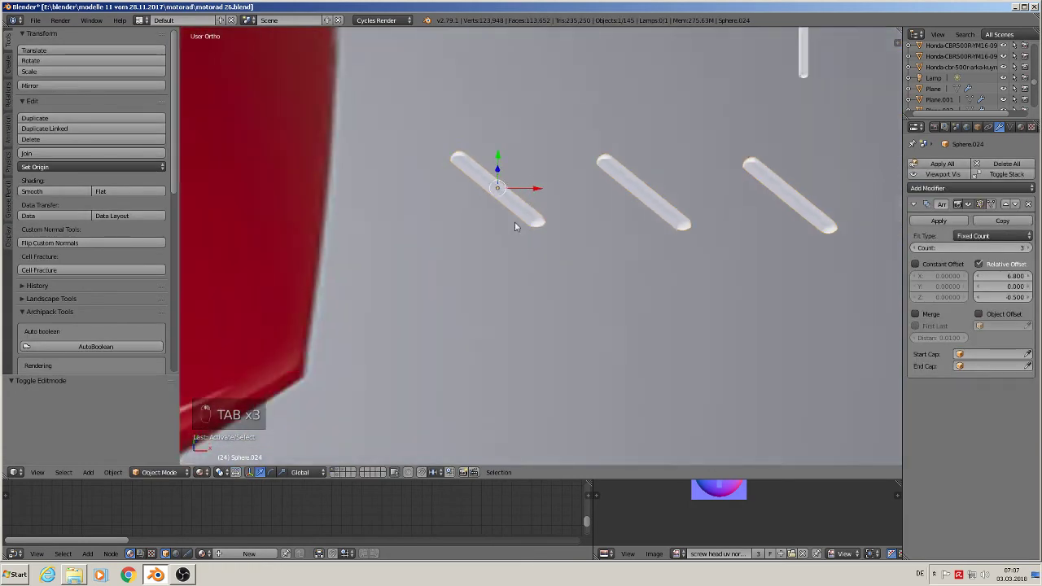
{"action": "scroll", "coordinate": [515, 222], "scroll_direction": "down", "scroll_amount": 1}
{"action": "key", "text": "KP_1"}
{"action": "scroll", "coordinate": [513, 269], "scroll_direction": "down", "scroll_amount": 5}
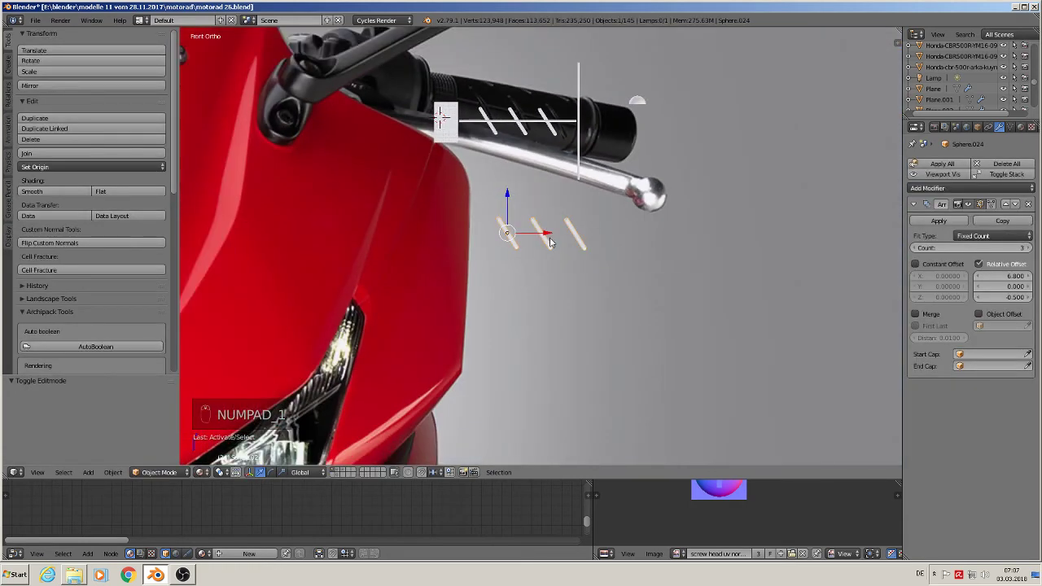
{"action": "middle_click_drag", "start_coordinate": [550, 243], "coordinate": [519, 330], "text": "shift"}
{"action": "scroll", "coordinate": [529, 310], "scroll_direction": "up", "scroll_amount": 1}
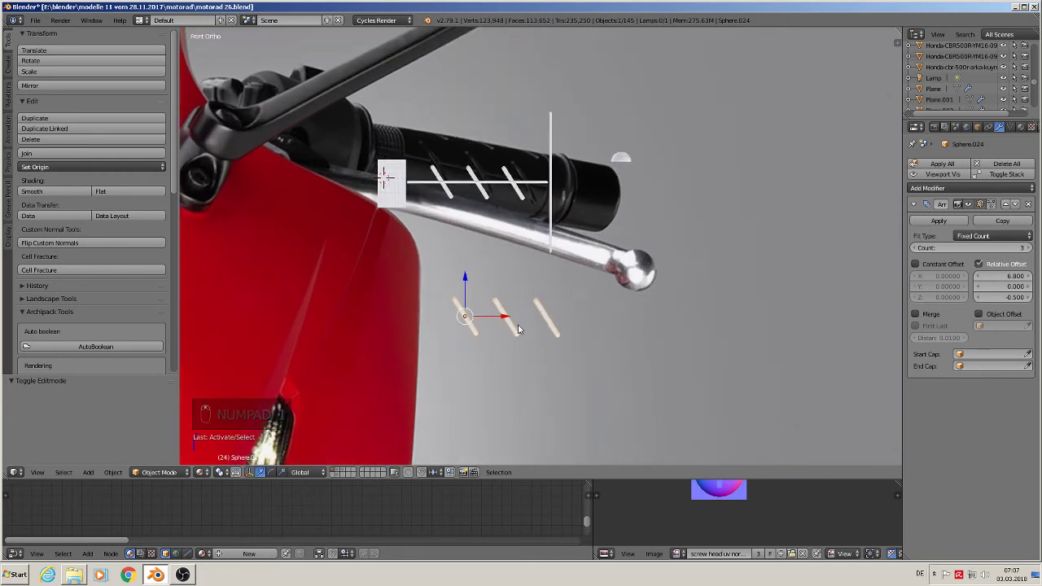
{"action": "key", "text": "m"}
{"action": "left_click", "coordinate": [607, 349]}
Select the leftover half sphere near the grip's outer end and move it to the second layer.
{"action": "right_click", "coordinate": [618, 157]}
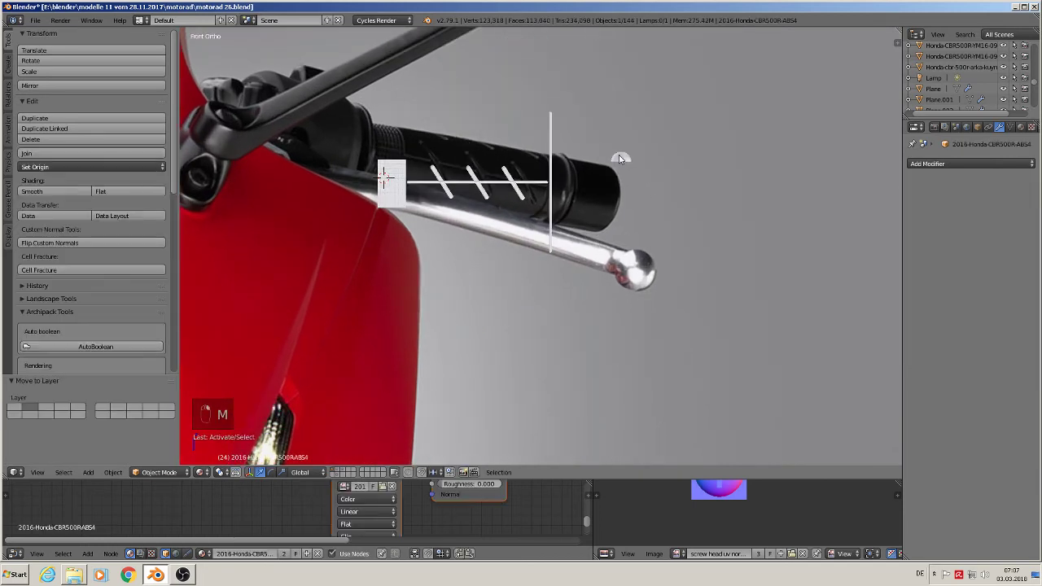
{"action": "right_click", "coordinate": [622, 159]}
{"action": "key", "text": "m"}
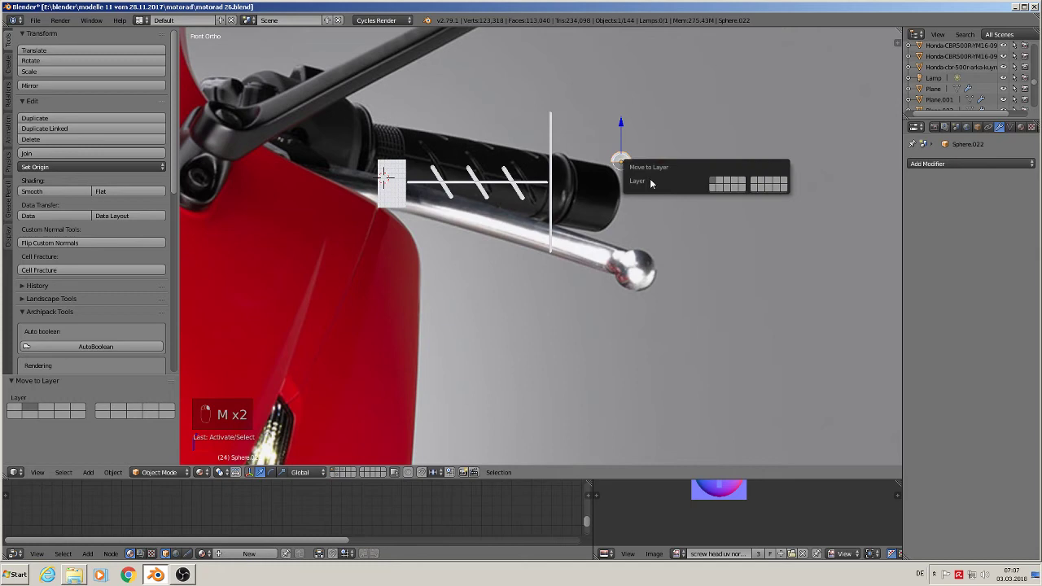
{"action": "left_click", "coordinate": [722, 181]}
Join the combined rods with the block grid into a single pattern object, keeping the block grid as the active object.
{"action": "scroll", "coordinate": [407, 315], "scroll_direction": "up", "scroll_amount": 4}
{"action": "middle_click_drag", "start_coordinate": [368, 283], "coordinate": [436, 423], "text": "shift"}
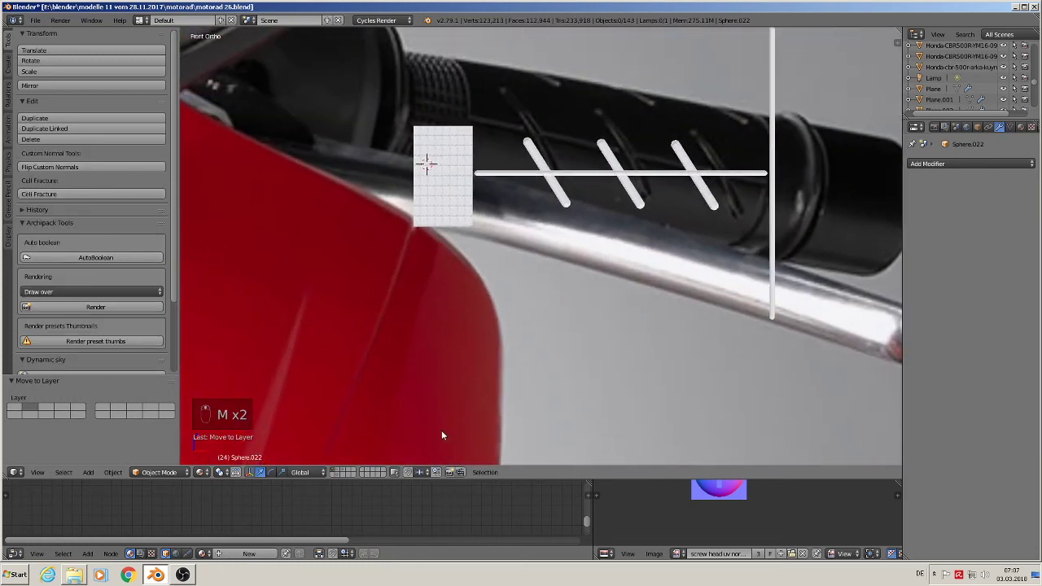
{"action": "middle_click_drag", "start_coordinate": [569, 338], "coordinate": [529, 416], "text": "shift"}
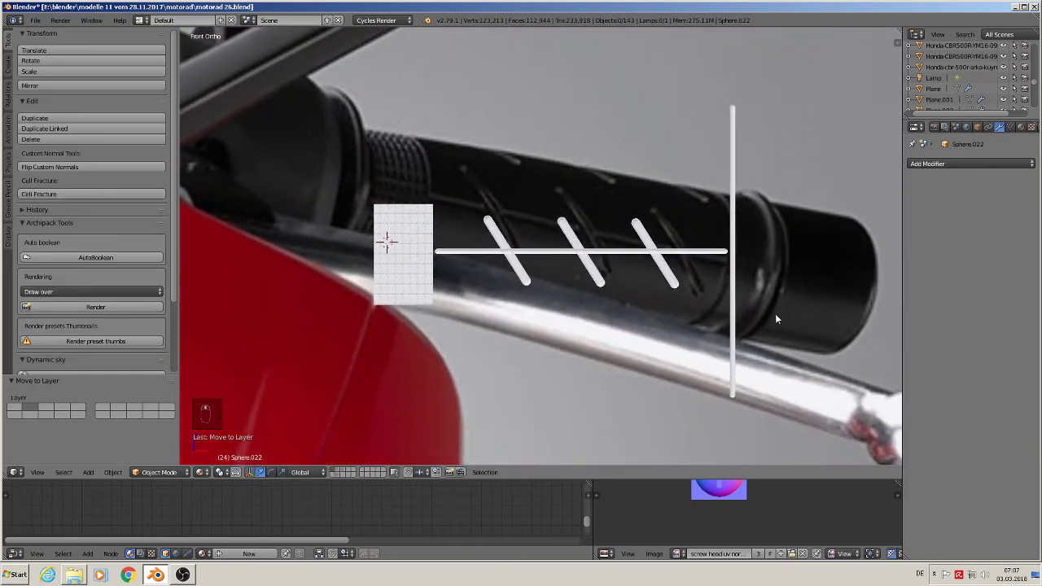
{"action": "right_click", "coordinate": [736, 247]}
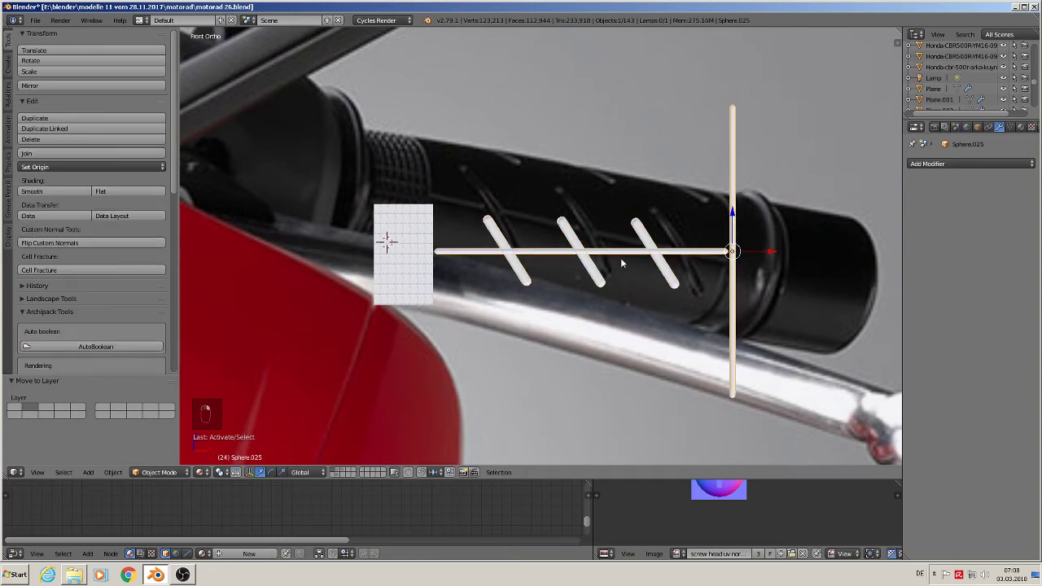
{"action": "right_click", "coordinate": [407, 248], "text": "shift"}
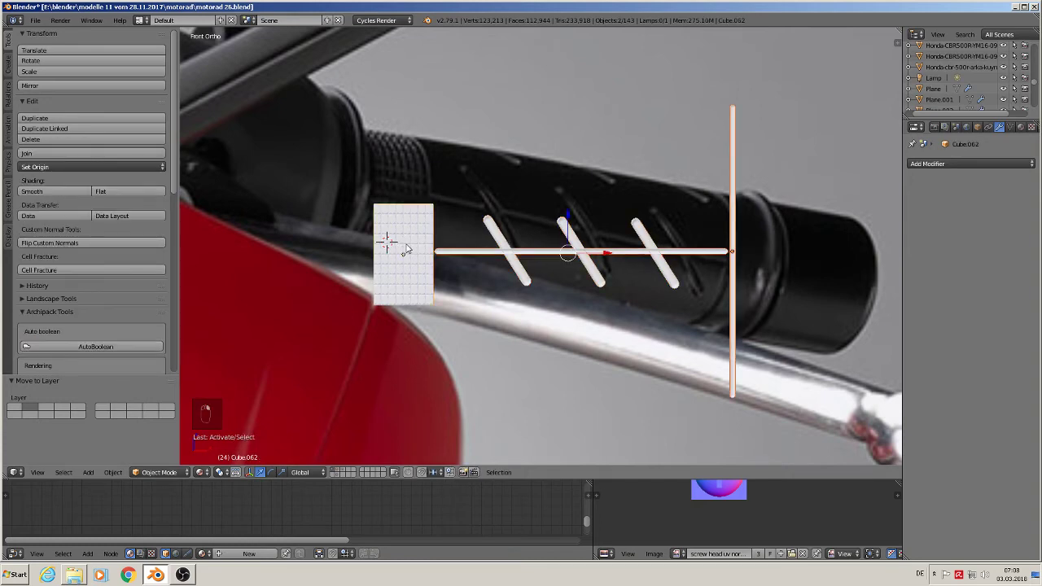
{"action": "left_click", "coordinate": [65, 153]}
From the front view, move the joined pattern off the reference images by about -12.057 along X and -0.459 along Z.
{"action": "scroll", "coordinate": [519, 269], "scroll_direction": "down", "scroll_amount": 2}
{"action": "scroll", "coordinate": [521, 271], "scroll_direction": "down", "scroll_amount": 3}
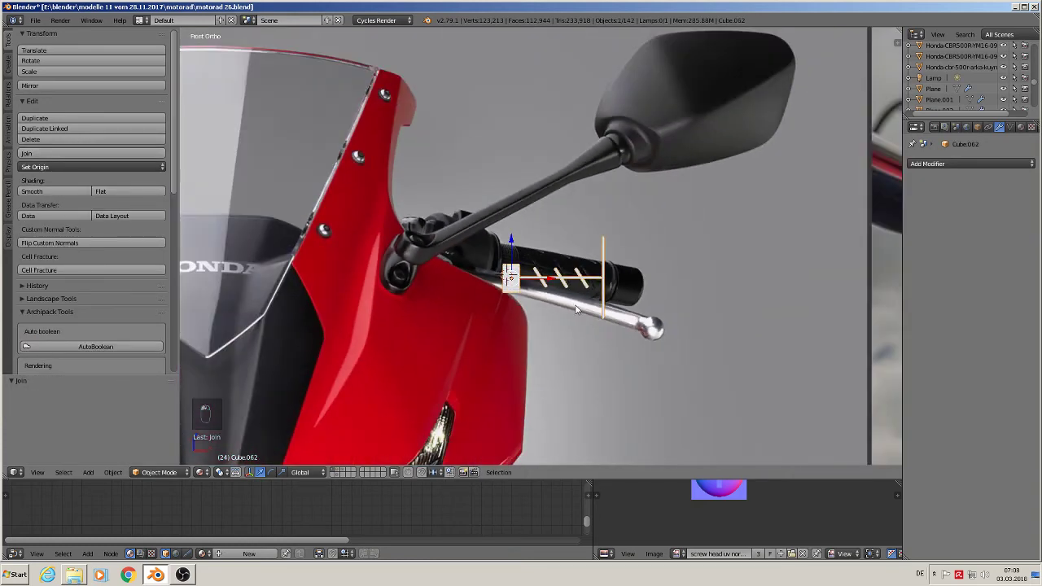
{"action": "middle_click_drag", "start_coordinate": [521, 271], "coordinate": [766, 279]}
{"action": "key", "text": "KP_1"}
{"action": "scroll", "coordinate": [533, 342], "scroll_direction": "down", "scroll_amount": 3}
{"action": "scroll", "coordinate": [533, 341], "scroll_direction": "down", "scroll_amount": 3}
{"action": "key", "text": "g"}
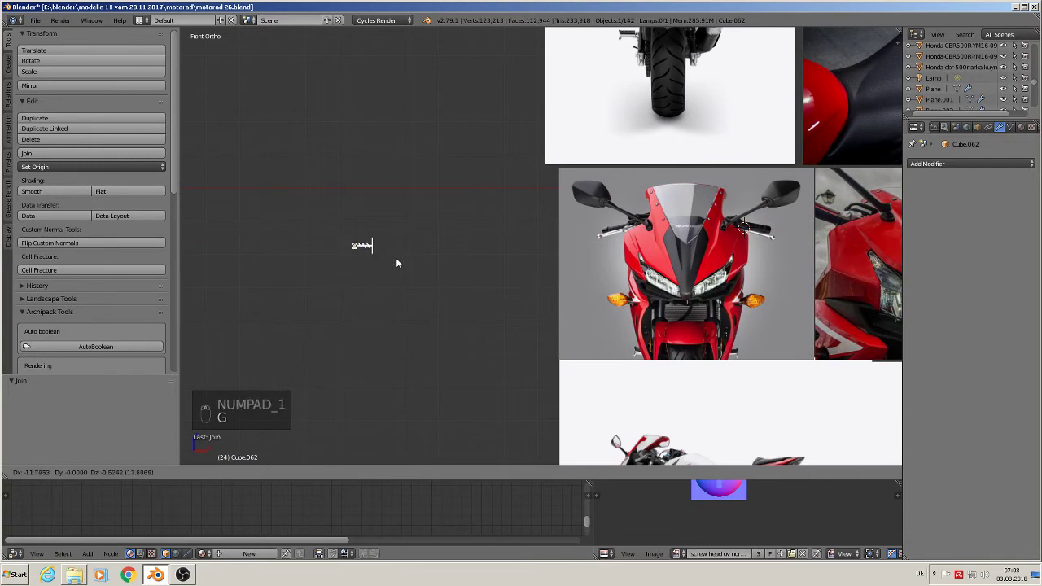
{"action": "left_click", "coordinate": [390, 267]}
Duplicate the joined pattern and place the copy below the original, shifted about 0.915 along X.
{"action": "scroll", "coordinate": [366, 273], "scroll_direction": "up", "scroll_amount": 4}
{"action": "middle_click_drag", "start_coordinate": [421, 279], "coordinate": [501, 320], "text": "shift"}
{"action": "scroll", "coordinate": [562, 317], "scroll_direction": "up", "scroll_amount": 5}
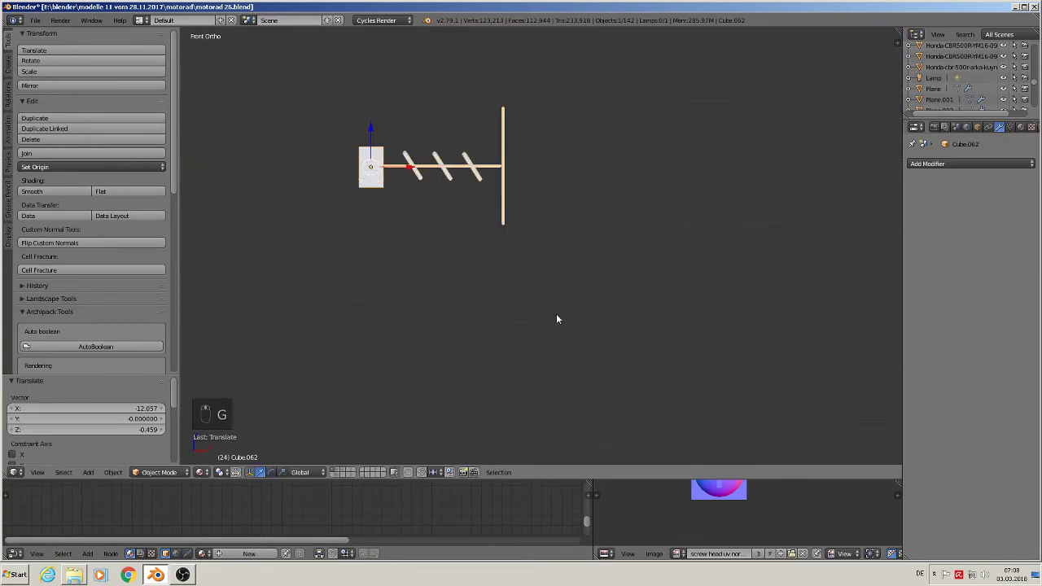
{"action": "key", "text": "shift+d"}
{"action": "left_click", "coordinate": [663, 393]}
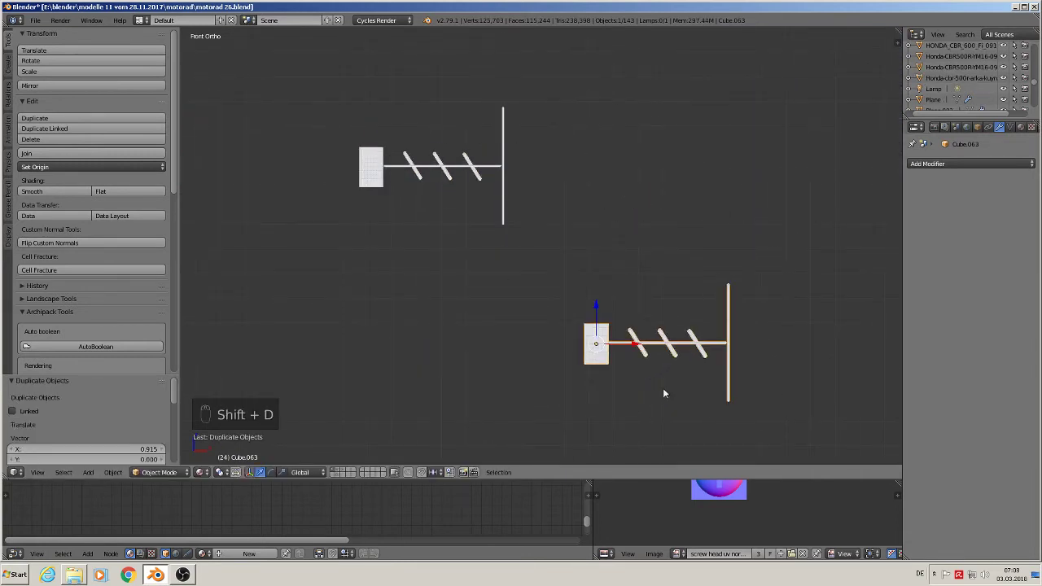
Apply rotation and scale to the original pattern object and set its origin to its geometry.
{"action": "right_click", "coordinate": [413, 163]}
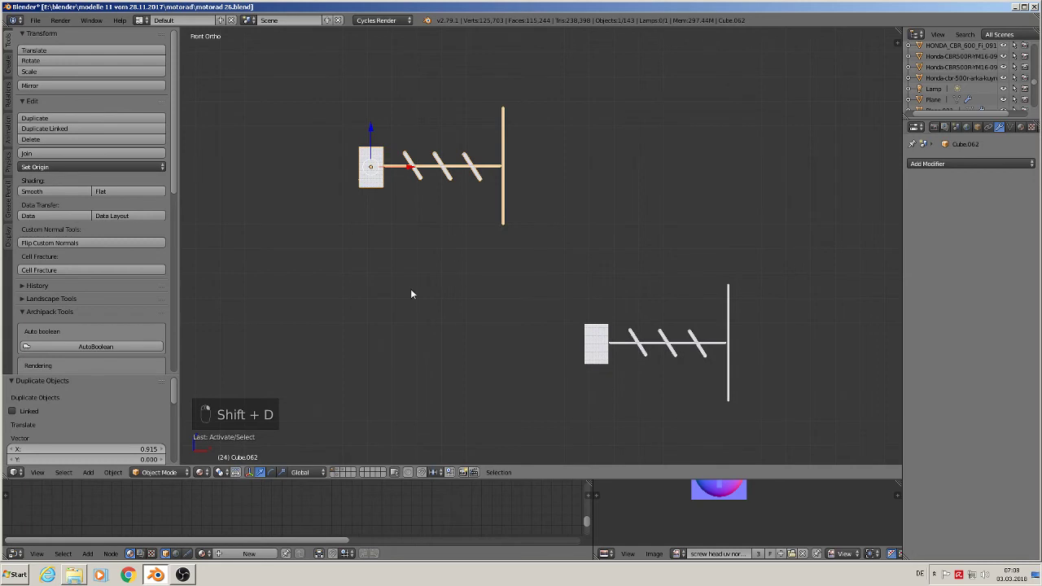
{"action": "left_click", "coordinate": [114, 472]}
{"action": "mouse_move", "coordinate": [163, 390]}
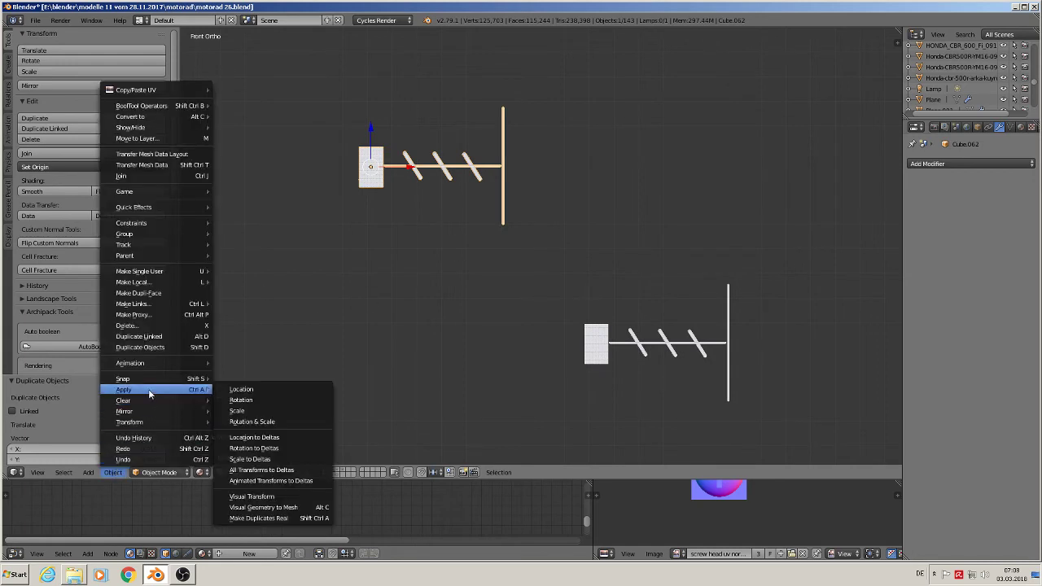
{"action": "left_click", "coordinate": [259, 422]}
{"action": "left_click", "coordinate": [65, 166]}
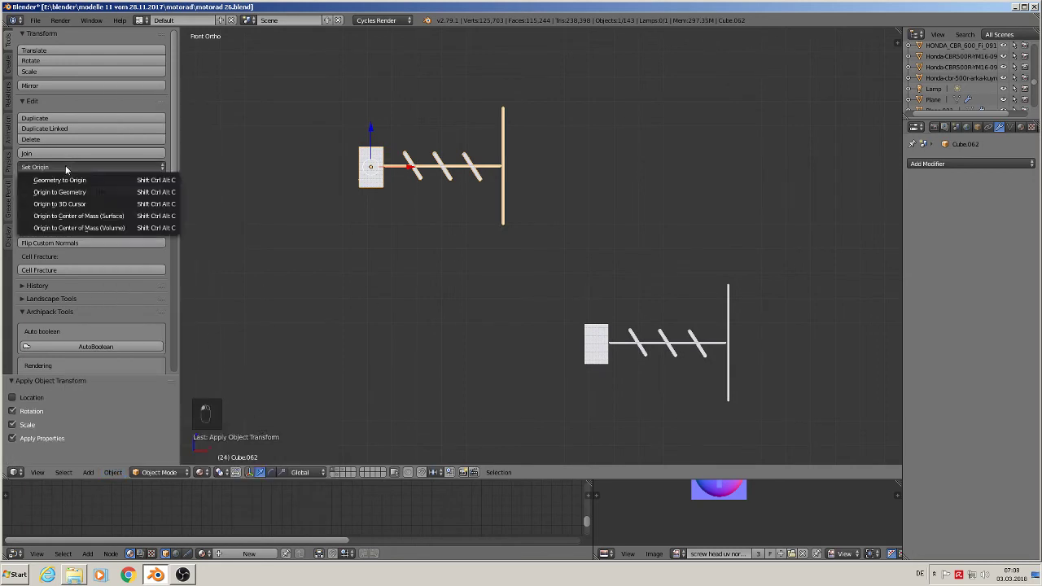
{"action": "left_click", "coordinate": [83, 189]}
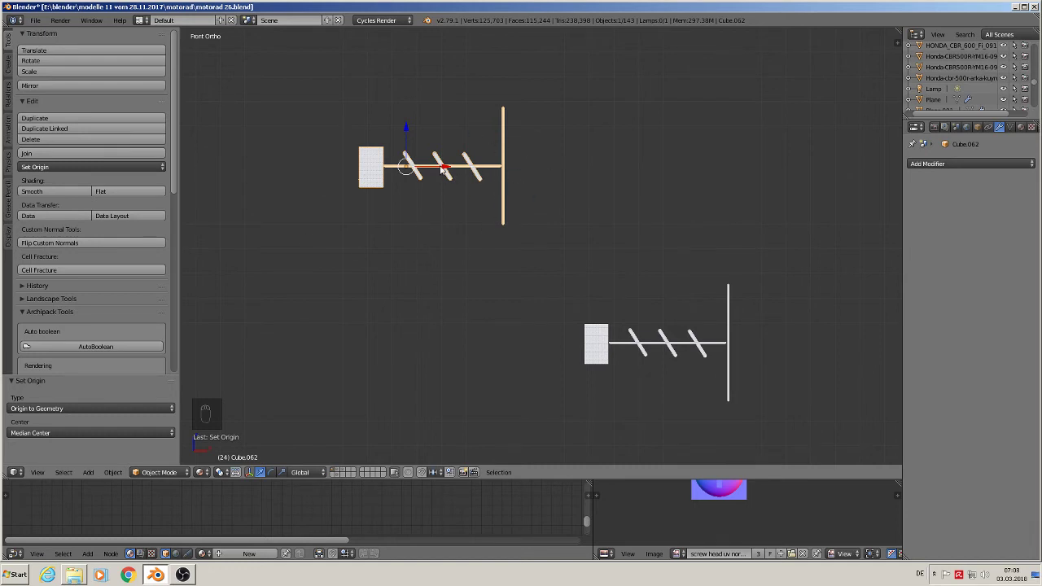
Give the original pattern a new material slot with a new material named "gas material object".
{"action": "left_click", "coordinate": [1020, 128]}
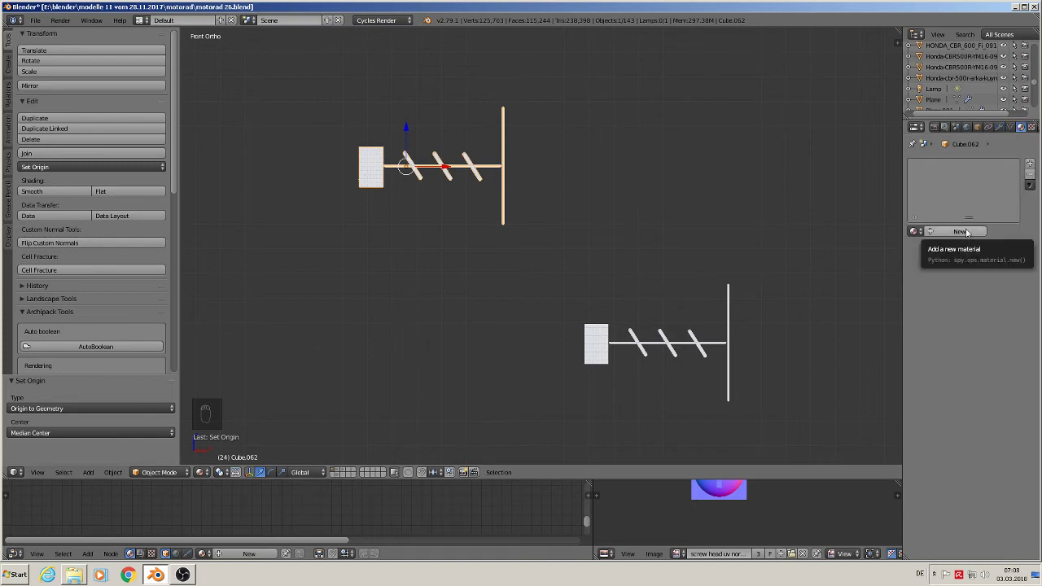
{"action": "left_click", "coordinate": [1030, 164]}
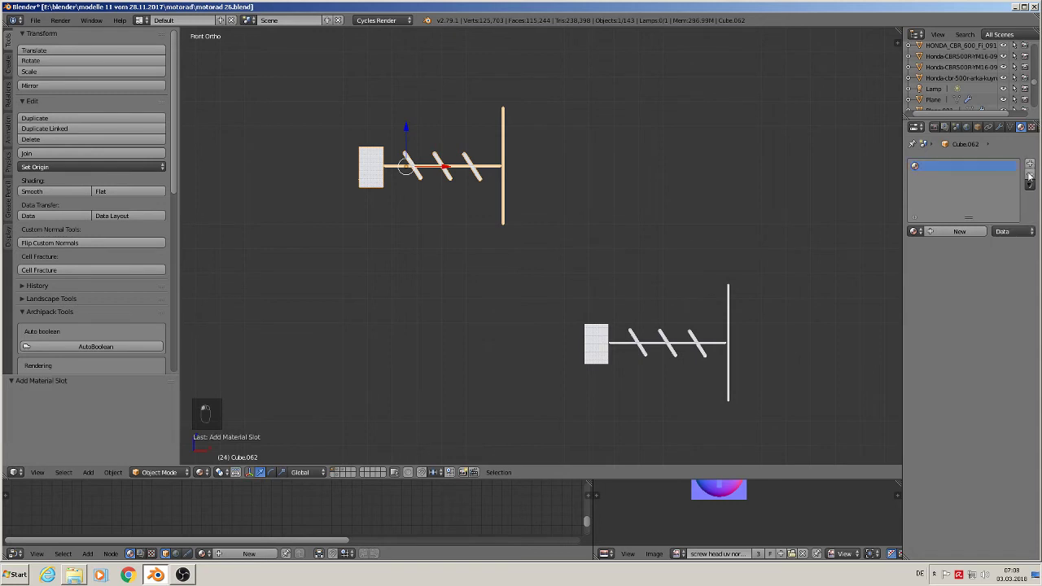
{"action": "left_click", "coordinate": [948, 231]}
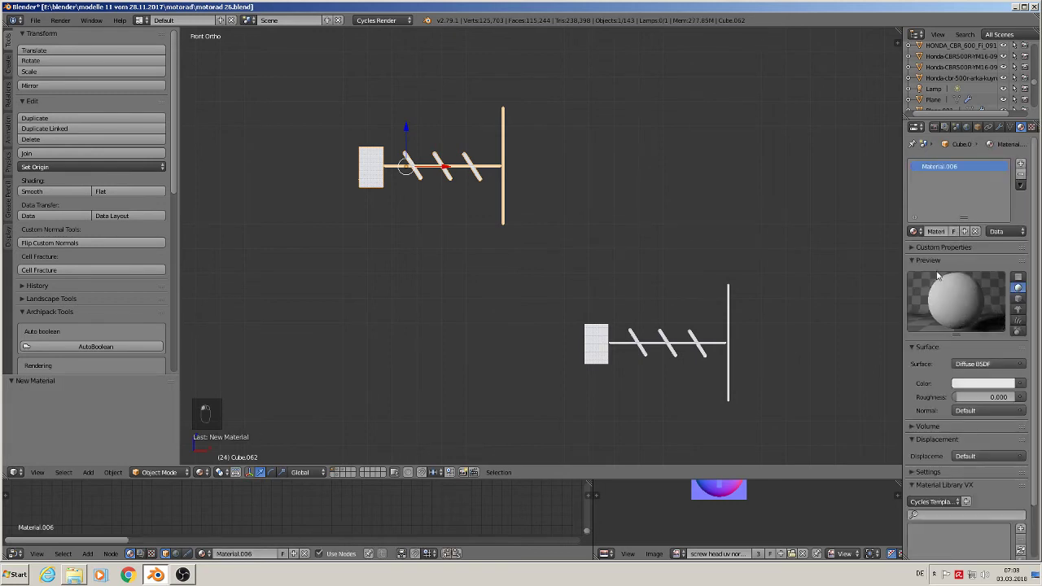
{"action": "left_click", "coordinate": [941, 230]}
{"action": "type", "text": "g"}
{"action": "key", "text": "Return"}
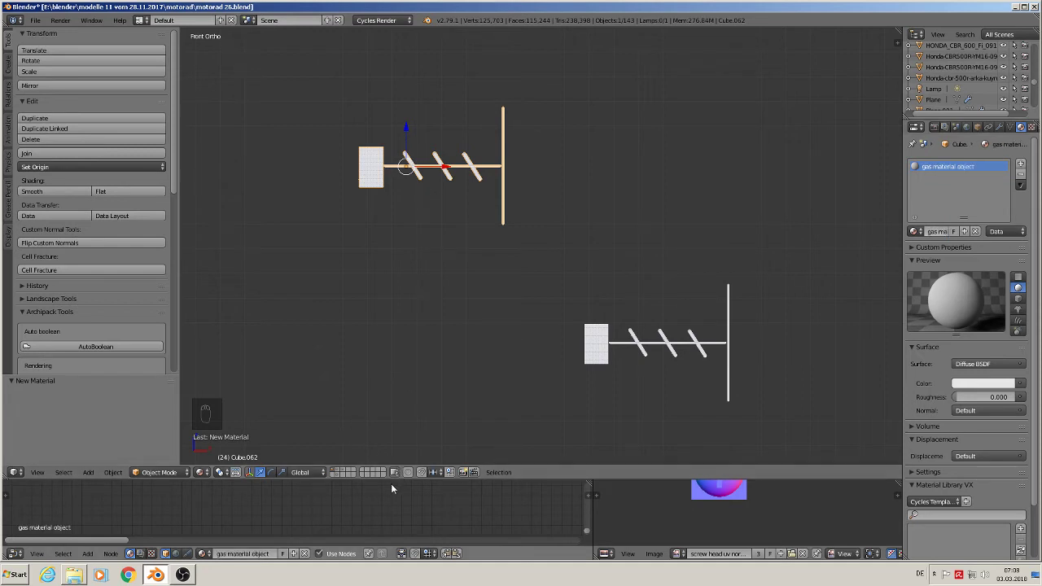
Enlarge the node and image editors and unwrap the pattern's entire mesh with Project From View in the front view.
{"action": "left_click_drag", "start_coordinate": [405, 482], "coordinate": [405, 341]}
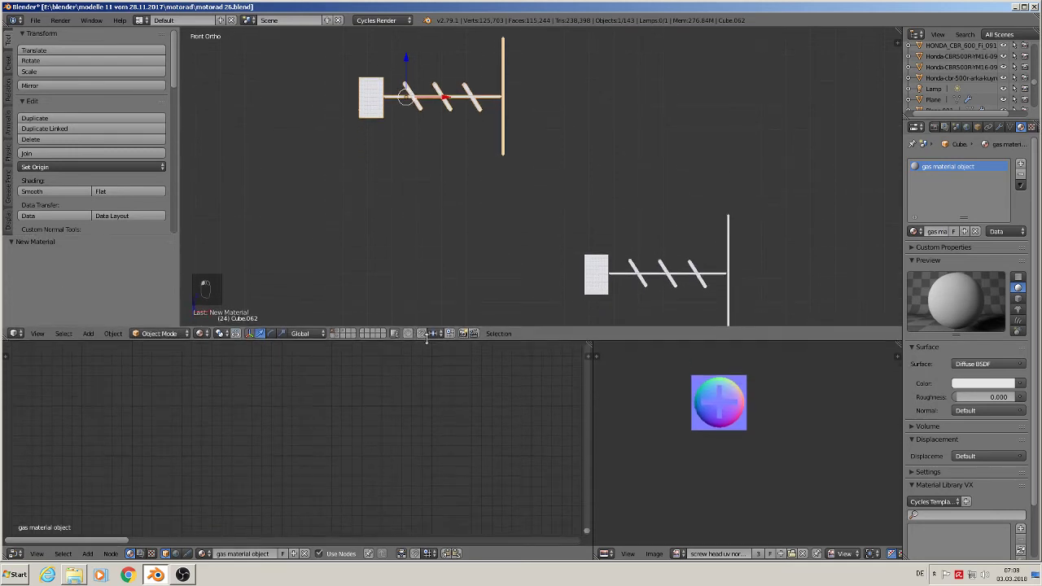
{"action": "scroll", "coordinate": [460, 122], "scroll_direction": "up", "scroll_amount": 2}
{"action": "middle_click_drag", "start_coordinate": [471, 144], "coordinate": [495, 243], "text": "shift"}
{"action": "key", "text": "Tab"}
{"action": "key", "text": "a"}
{"action": "key", "text": "a"}
{"action": "key", "text": "a"}
{"action": "key", "text": "a"}
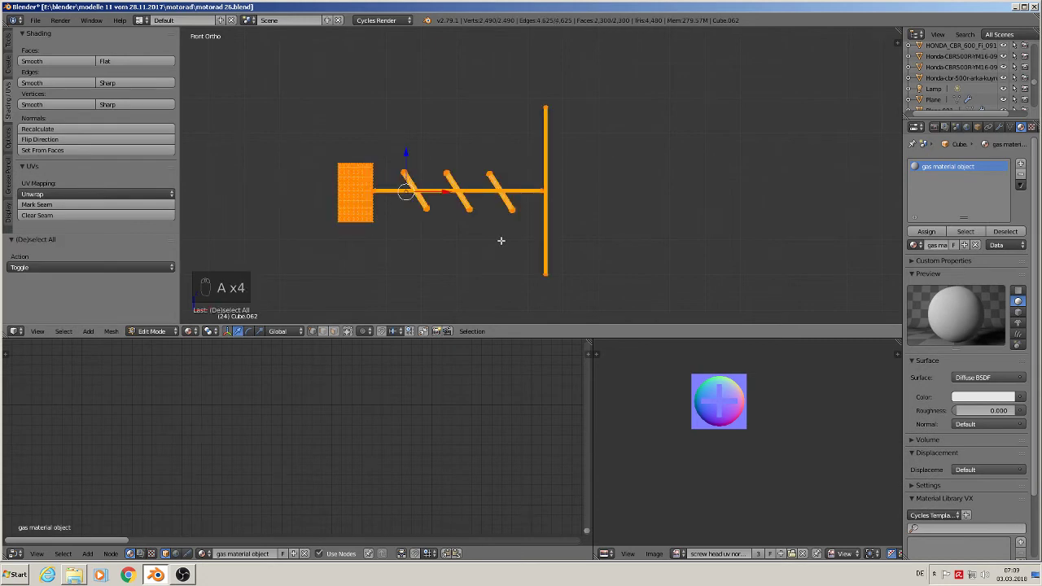
{"action": "key", "text": "u"}
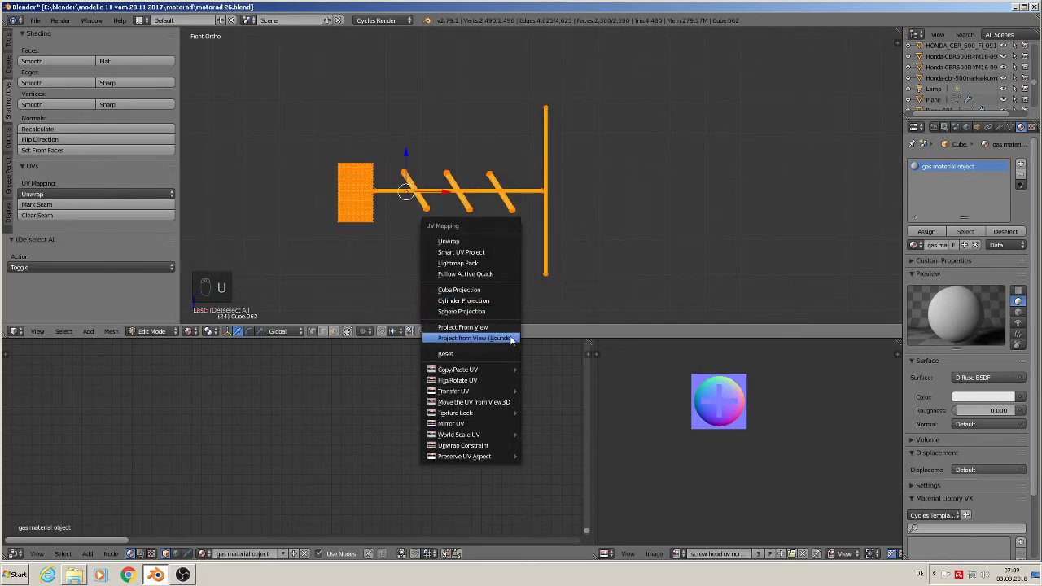
{"action": "left_click", "coordinate": [481, 327]}
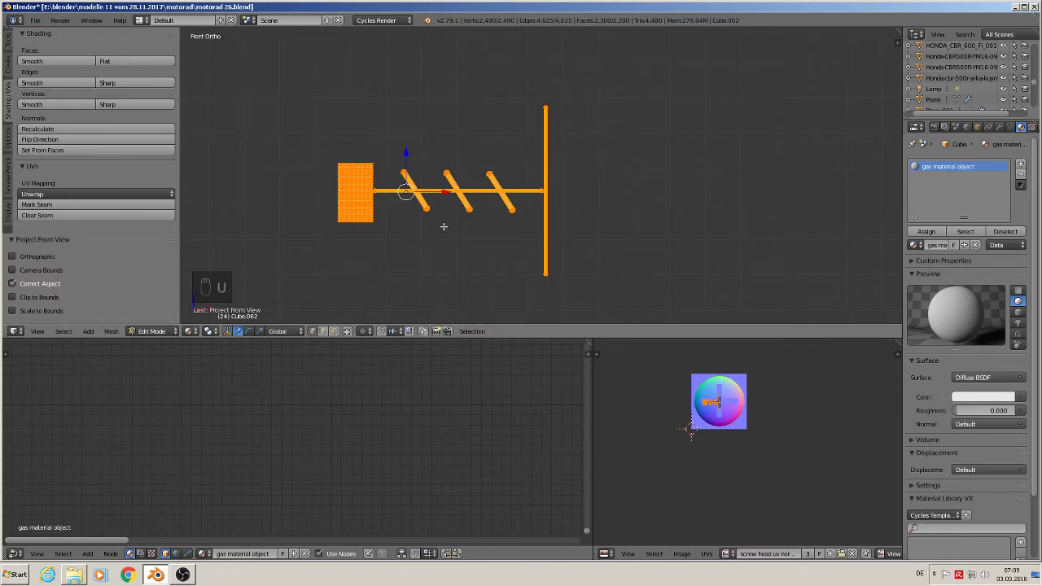
{"action": "scroll", "coordinate": [467, 462], "scroll_direction": "down", "scroll_amount": 8}
{"action": "middle_click_drag", "start_coordinate": [511, 435], "coordinate": [368, 505]}
{"action": "scroll", "coordinate": [383, 472], "scroll_direction": "up", "scroll_amount": 5}
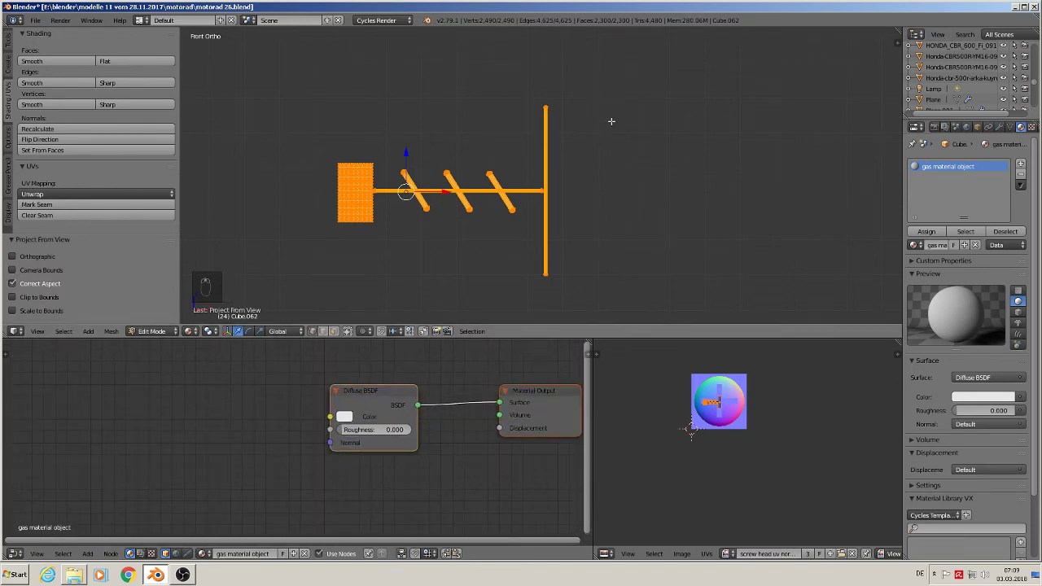
{"action": "key", "text": "Tab"}
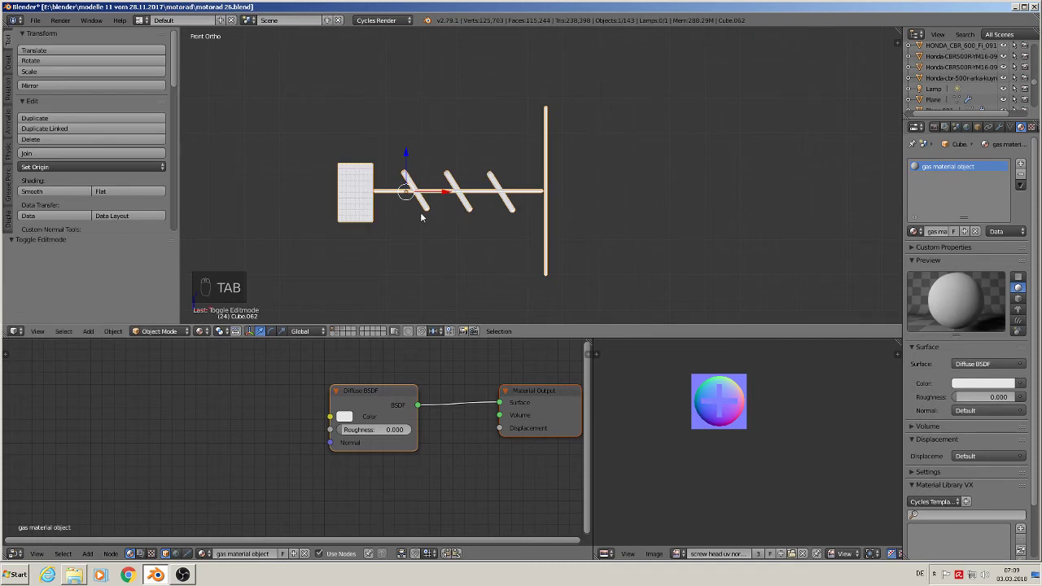
{"action": "key", "text": "g"}
{"action": "key", "text": "x"}
{"action": "left_click", "coordinate": [447, 194]}
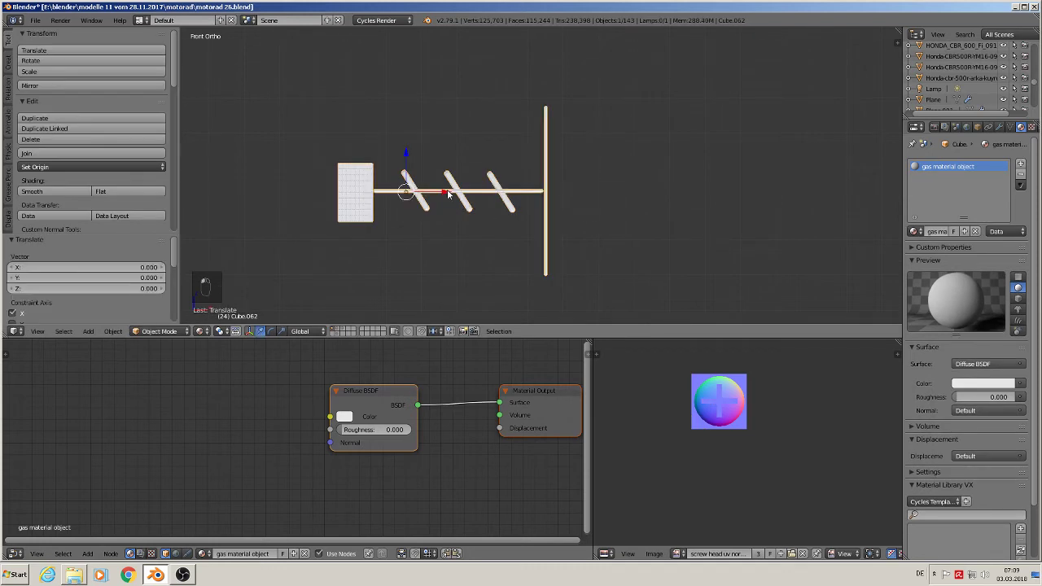
{"action": "key", "text": "a"}
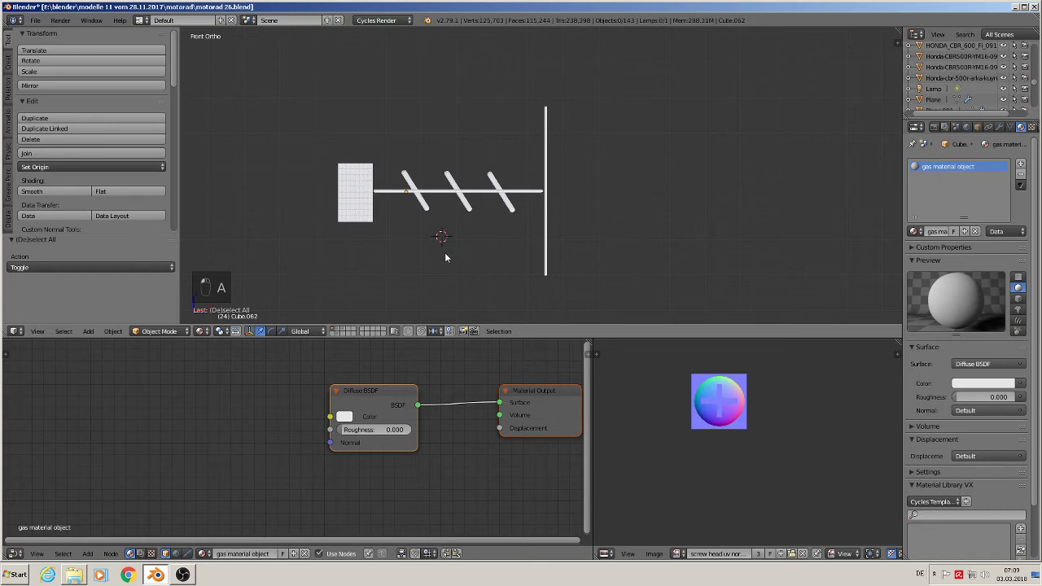
{"action": "scroll", "coordinate": [419, 281], "scroll_direction": "down", "scroll_amount": 2}
{"action": "right_click", "coordinate": [432, 229]}
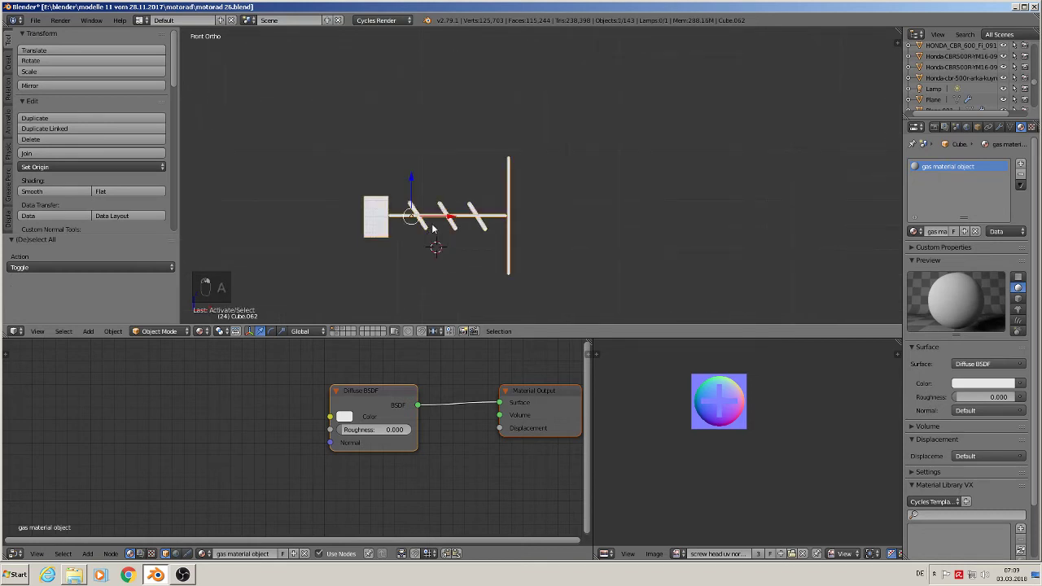
Add a plane mesh just below the pattern's block grid and rotate it 90° about the X axis.
{"action": "left_click", "coordinate": [361, 261]}
{"action": "left_click", "coordinate": [88, 331]}
{"action": "mouse_move", "coordinate": [101, 318]}
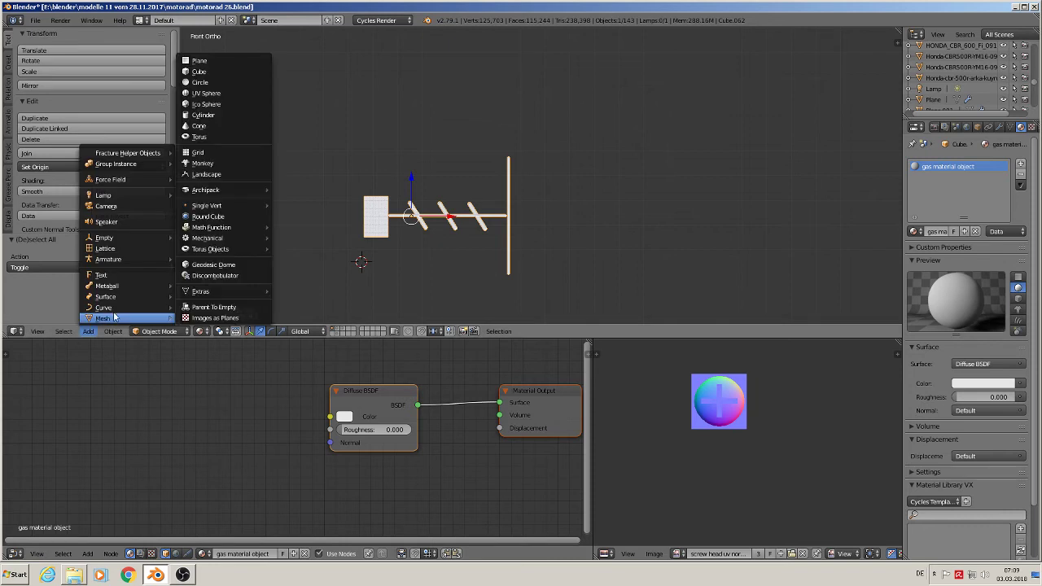
{"action": "left_click", "coordinate": [227, 61]}
{"action": "type", "text": "rx"}
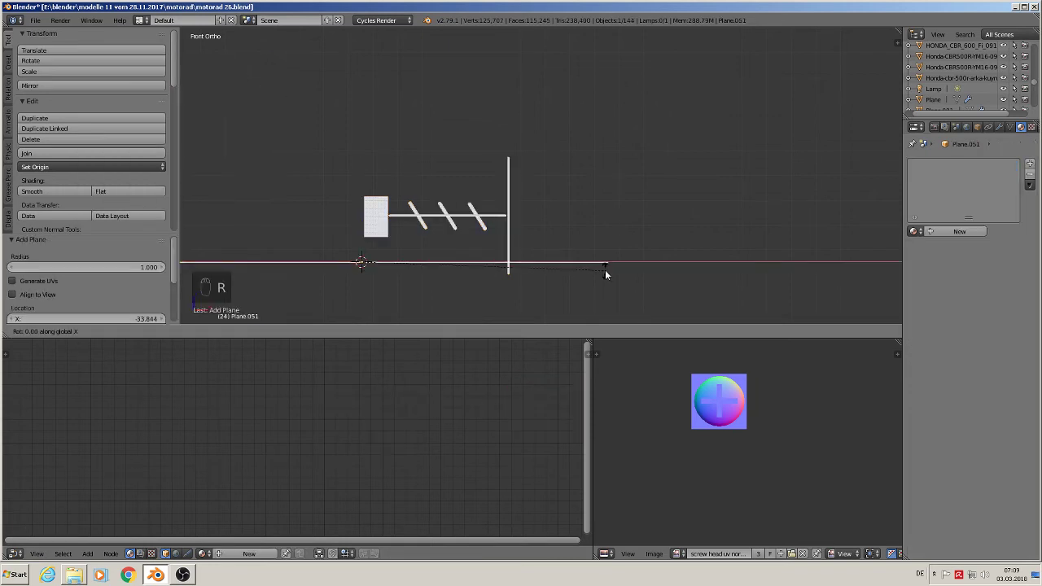
{"action": "type", "text": "90"}
{"action": "left_click", "coordinate": [613, 266]}
Scale the plane by about 0.263 and move it onto the pattern, about 0.306 along X and 0.183 along Z.
{"action": "key", "text": "s"}
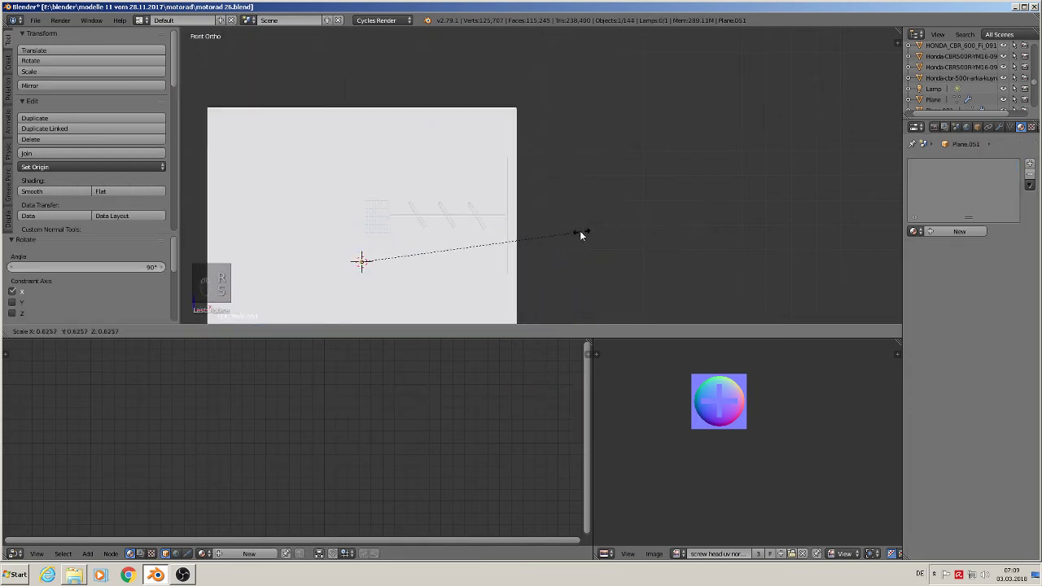
{"action": "left_click", "coordinate": [453, 265]}
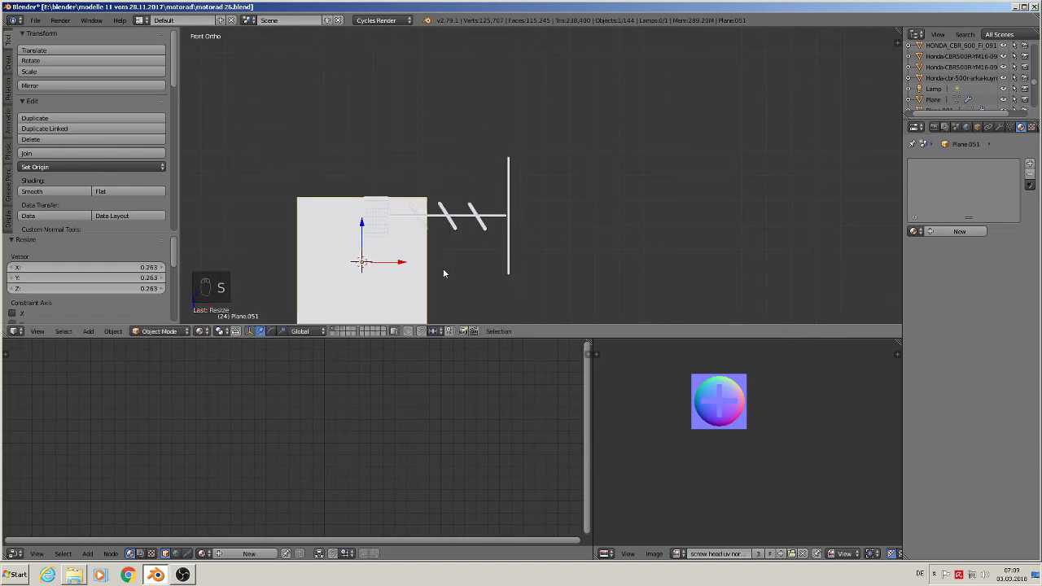
{"action": "key", "text": "g"}
{"action": "key", "text": "x"}
{"action": "left_click", "coordinate": [477, 273]}
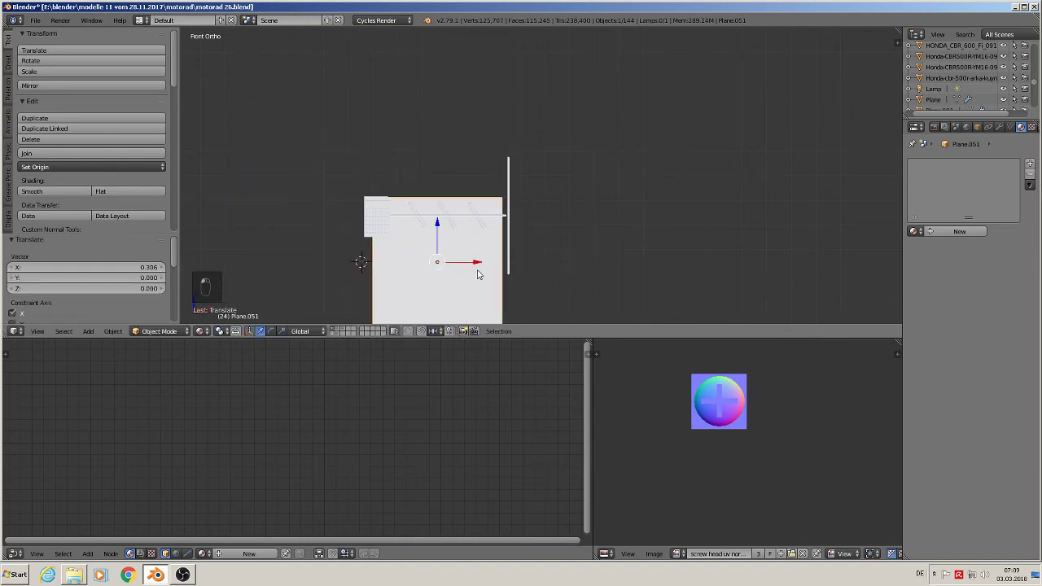
{"action": "left_click_drag", "start_coordinate": [442, 233], "coordinate": [450, 192]}
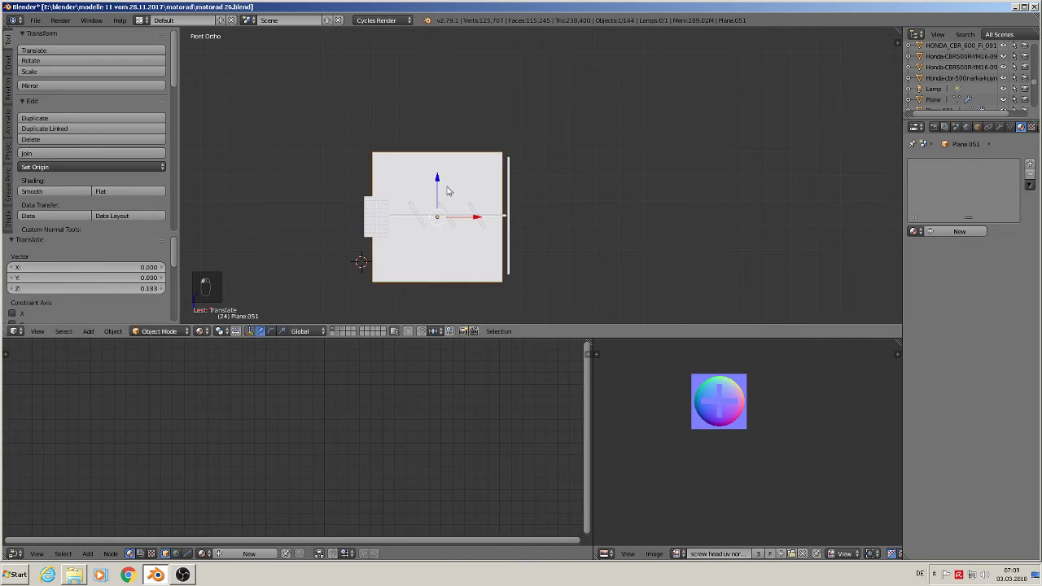
Scale the plane by about 0.310 to roughly the block grid's height and raise it about 0.004 along Z.
{"action": "scroll", "coordinate": [451, 196], "scroll_direction": "up", "scroll_amount": 3}
{"action": "mouse_move", "coordinate": [489, 203]}
{"action": "middle_mouse_down", "text": "shift"}
{"action": "mouse_move", "coordinate": [521, 95]}
{"action": "mouse_move", "coordinate": [500, 191]}
{"action": "middle_mouse_up", "text": "shift"}
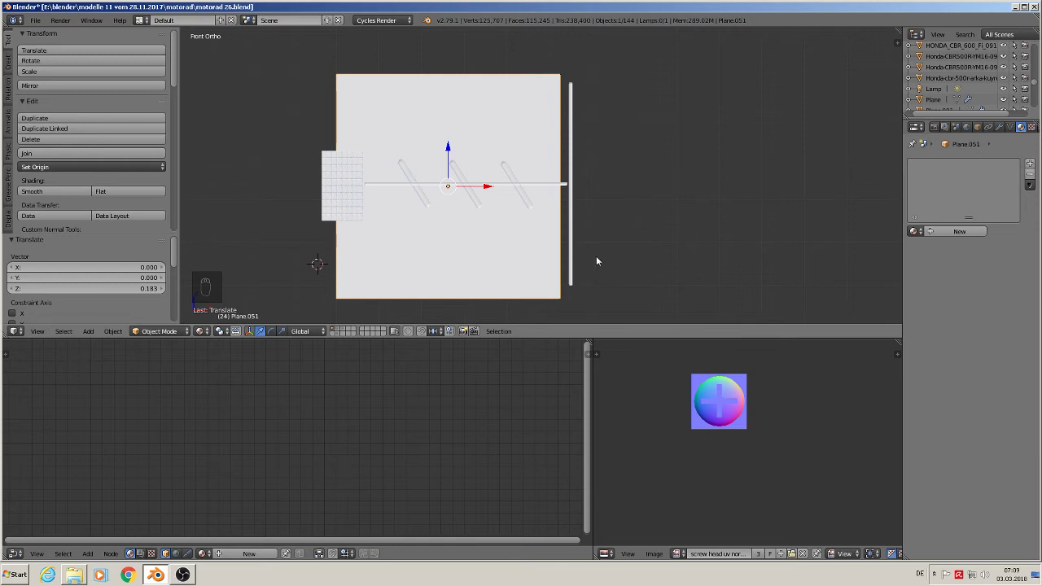
{"action": "key", "text": "s"}
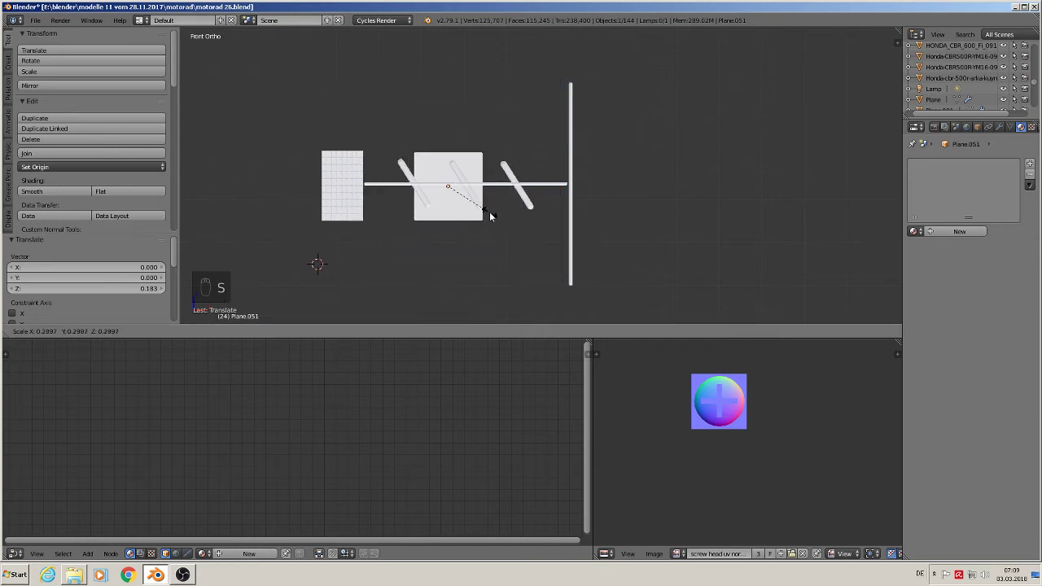
{"action": "left_click", "coordinate": [490, 218]}
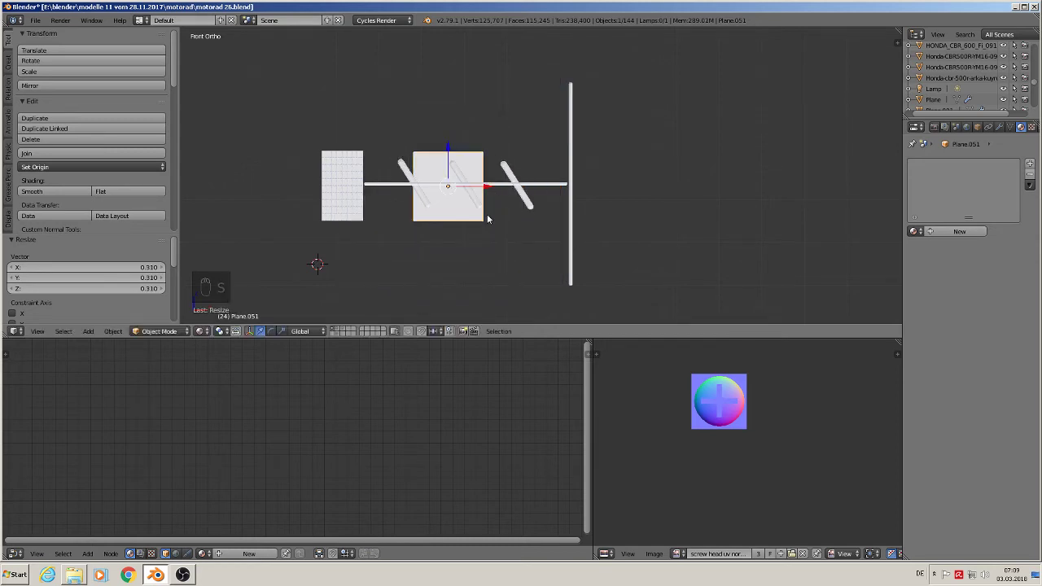
{"action": "left_click_drag", "start_coordinate": [448, 151], "coordinate": [447, 148]}
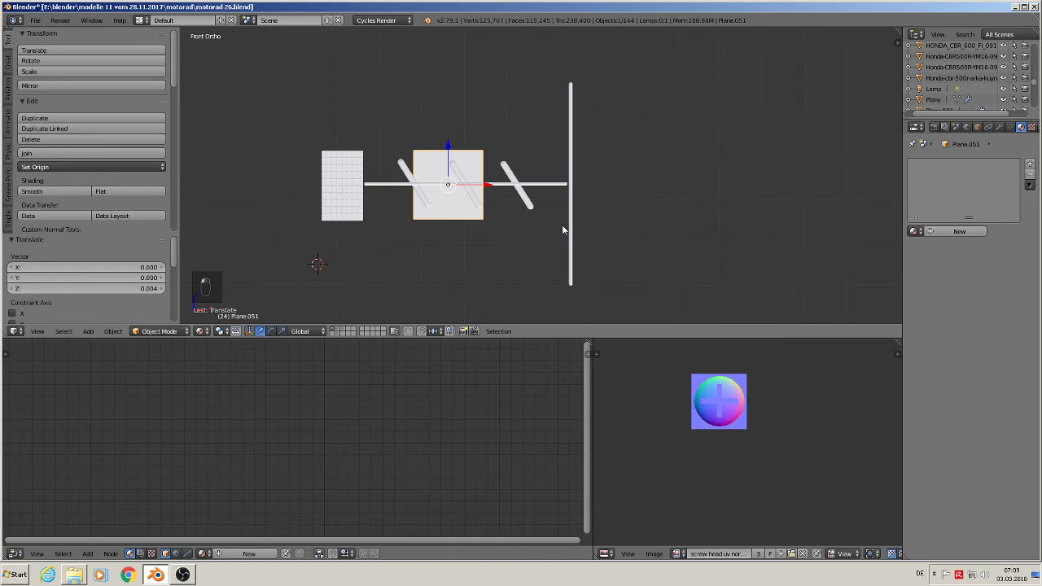
Stretch the plane by about 3.883 along X to span the pattern's length and shift it about -0.003 along Z to align with the block grid.
{"action": "key", "text": "s"}
{"action": "key", "text": "x"}
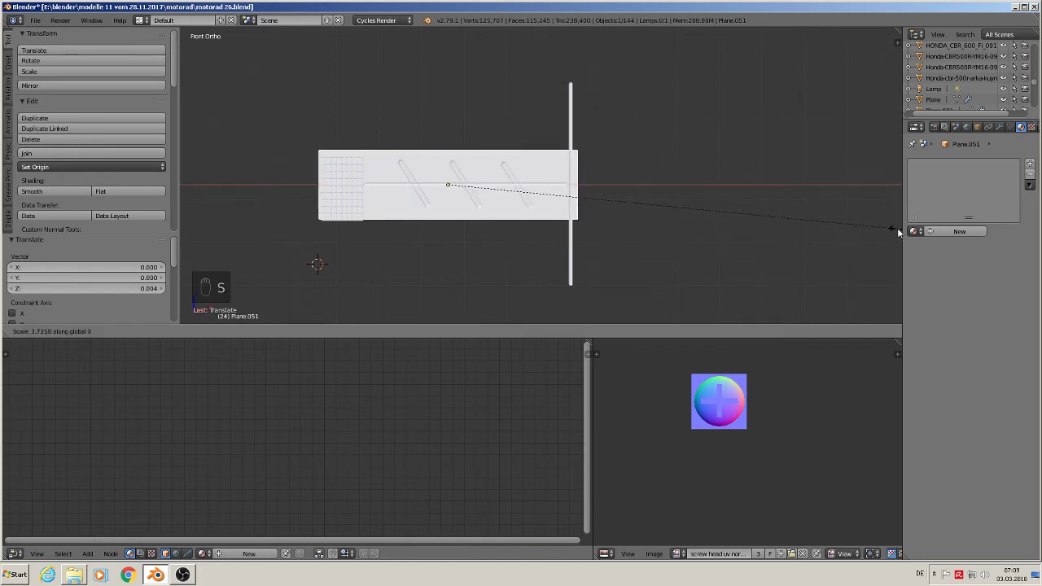
{"action": "left_click", "coordinate": [204, 229]}
{"action": "scroll", "coordinate": [308, 226], "scroll_direction": "up", "scroll_amount": 3}
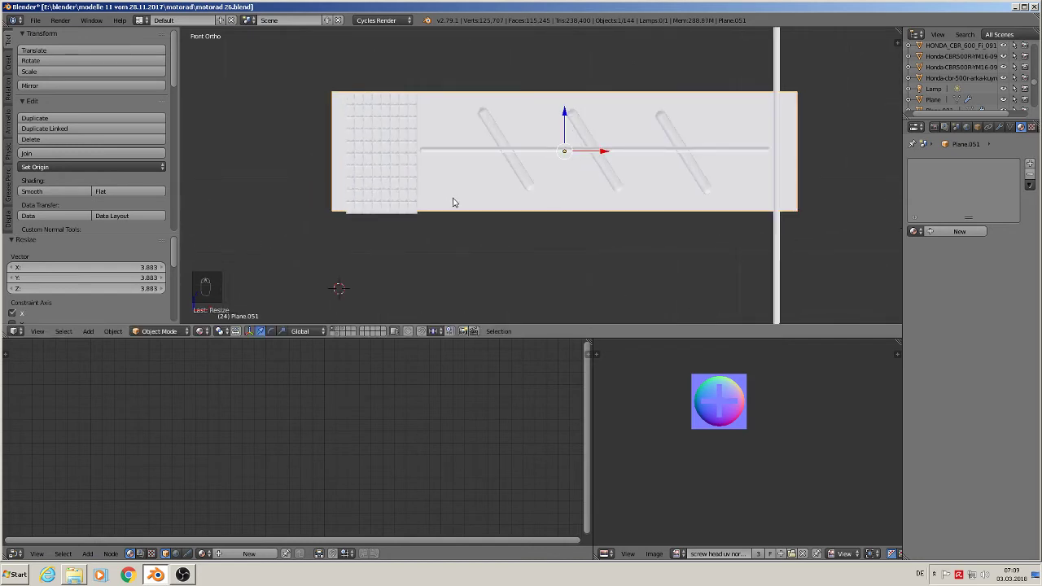
{"action": "key", "text": "KP_1"}
{"action": "scroll", "coordinate": [447, 195], "scroll_direction": "up", "scroll_amount": 3}
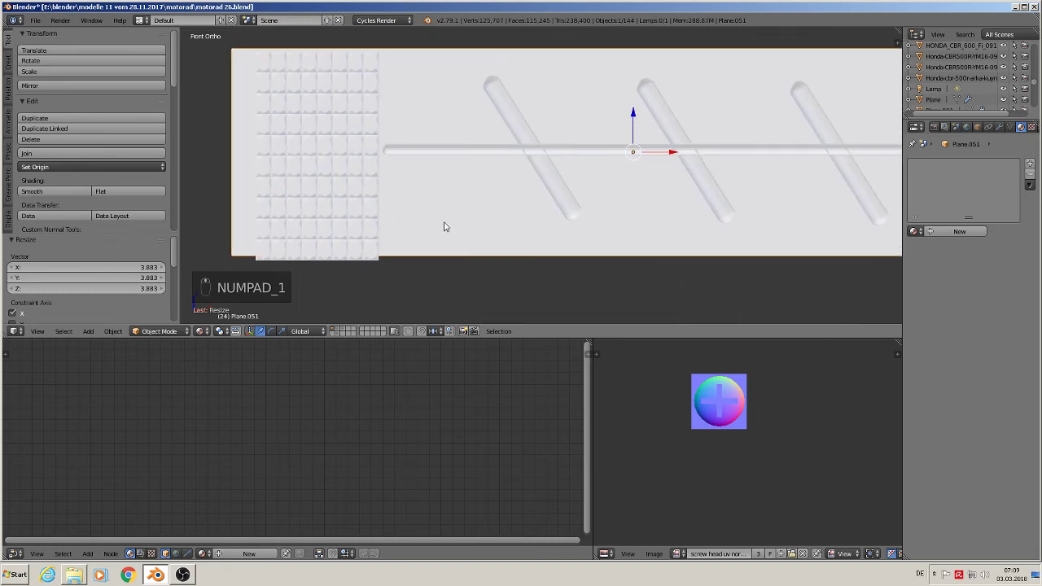
{"action": "key", "text": "g"}
{"action": "key", "text": "z"}
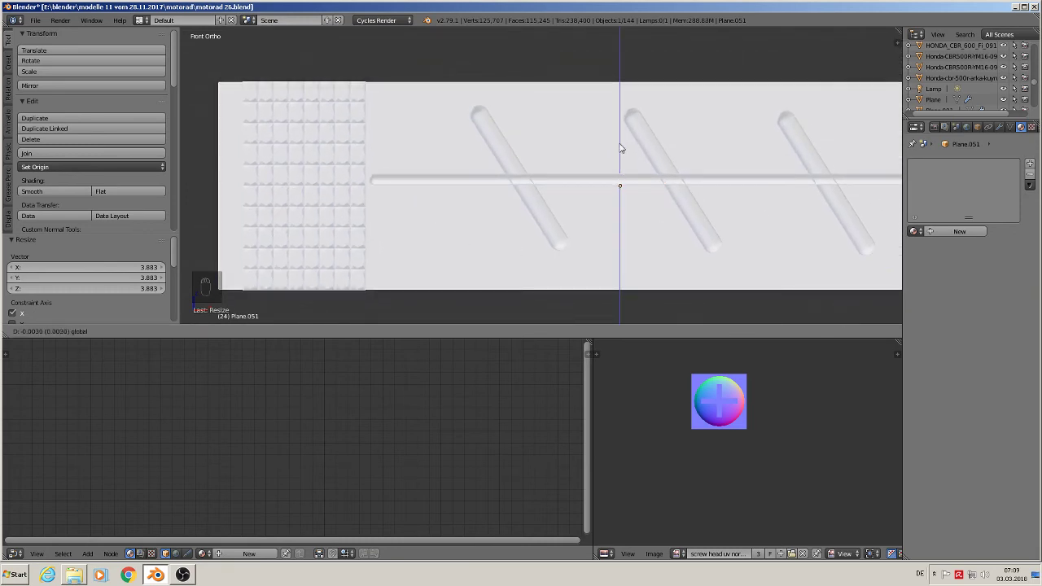
{"action": "left_click", "coordinate": [620, 148]}
From the top view, move the plane about -0.127 along Y so it lies against the pattern.
{"action": "scroll", "coordinate": [679, 233], "scroll_direction": "down", "scroll_amount": 2}
{"action": "middle_click_drag", "start_coordinate": [679, 233], "coordinate": [574, 186], "text": "shift"}
{"action": "scroll", "coordinate": [491, 251], "scroll_direction": "down", "scroll_amount": 1}
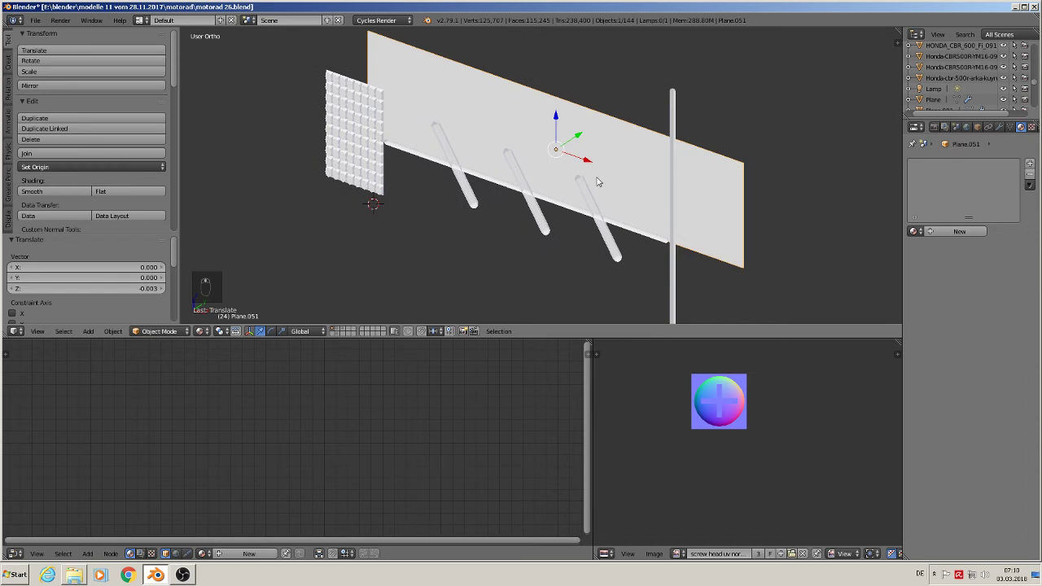
{"action": "key", "text": "KP_7"}
{"action": "key", "text": "g"}
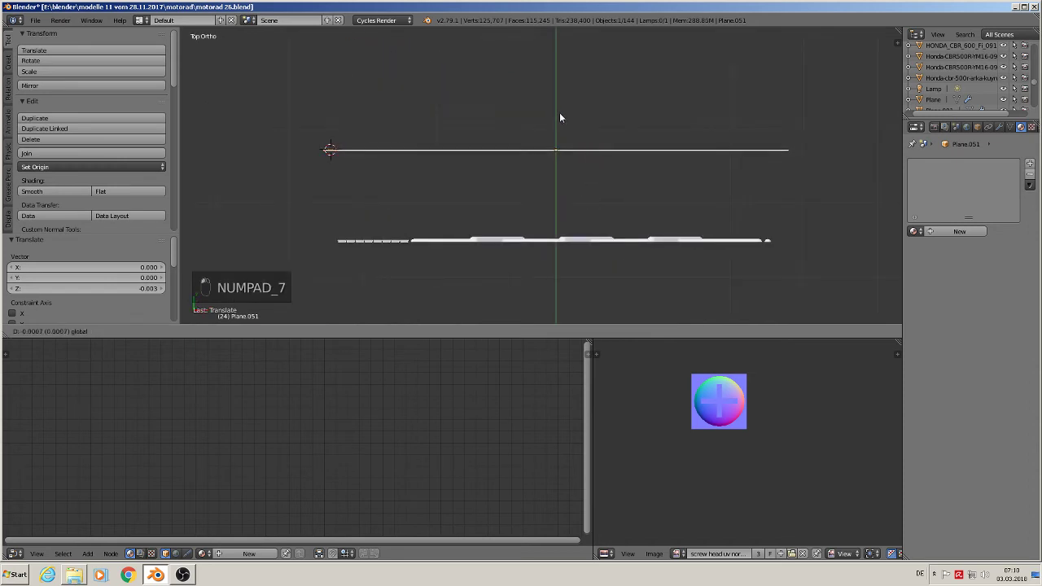
{"action": "key", "text": "y"}
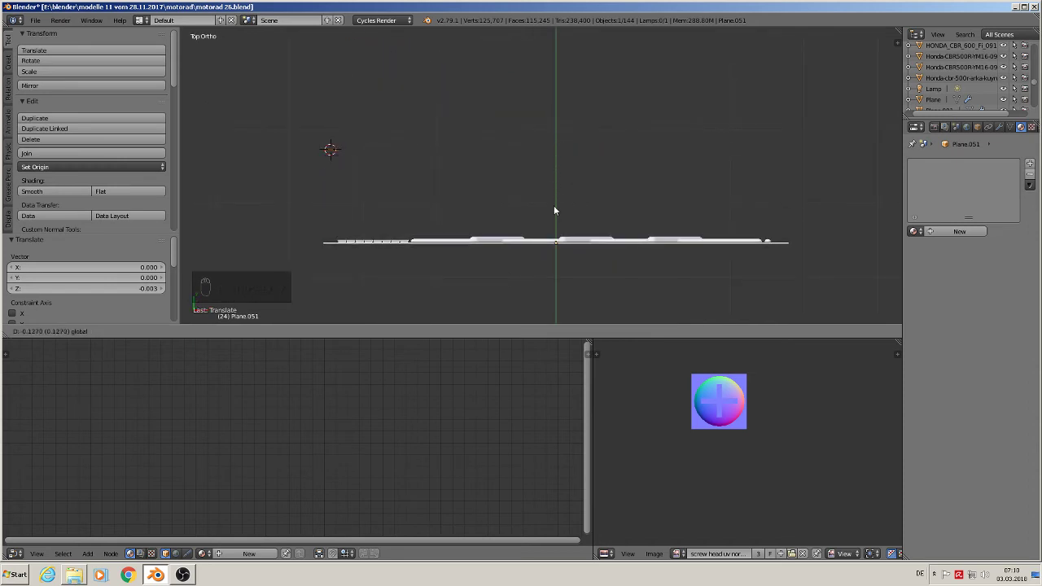
{"action": "left_click", "coordinate": [553, 207]}
{"action": "scroll", "coordinate": [550, 262], "scroll_direction": "up", "scroll_amount": 3}
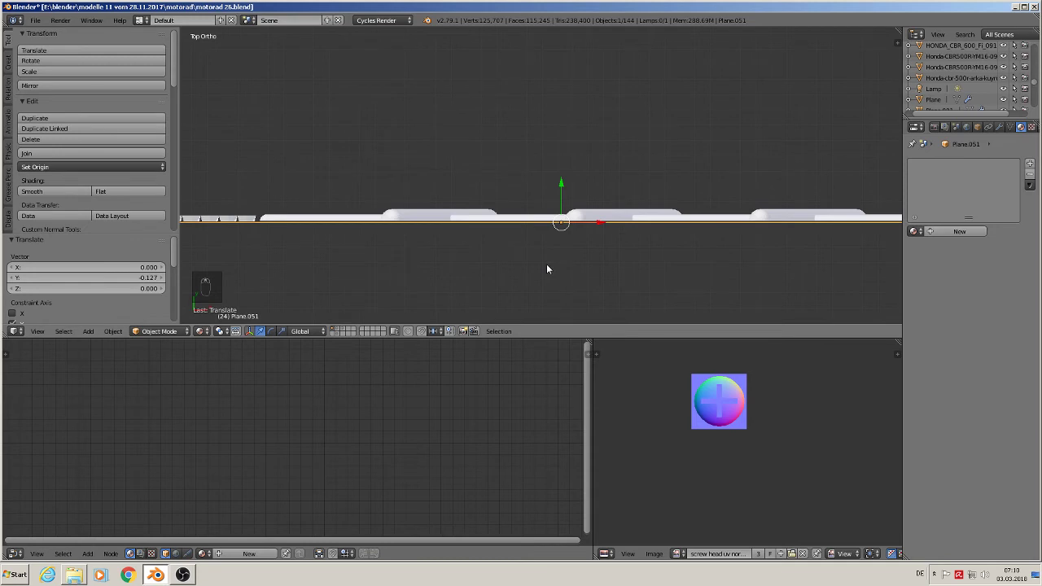
Create a new material on the fitted plane and name it "plane for gas material".
{"action": "scroll", "coordinate": [546, 269], "scroll_direction": "down", "scroll_amount": 2}
{"action": "middle_click_drag", "start_coordinate": [543, 225], "coordinate": [533, 111]}
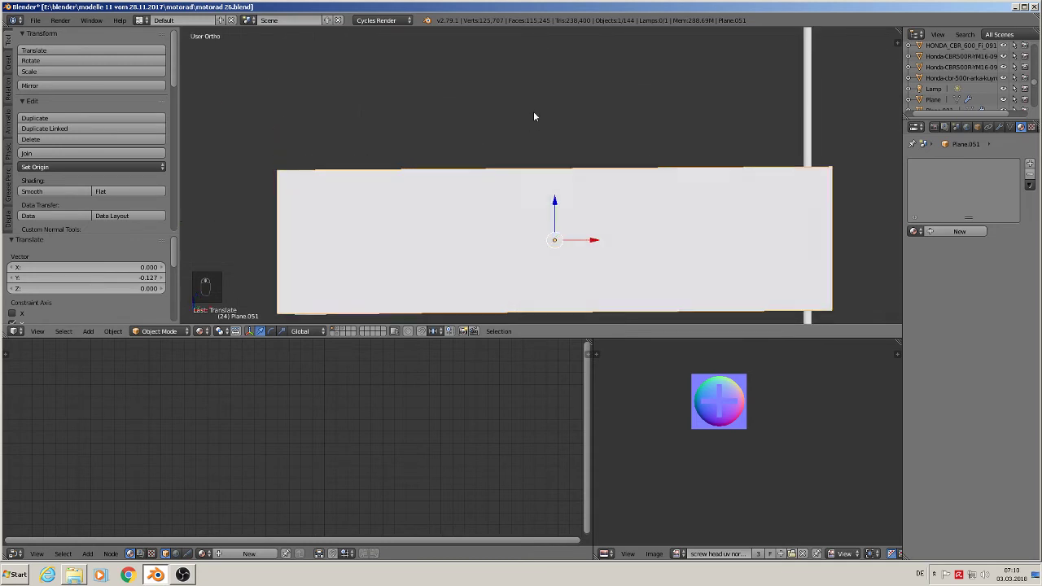
{"action": "key", "text": "KP_1"}
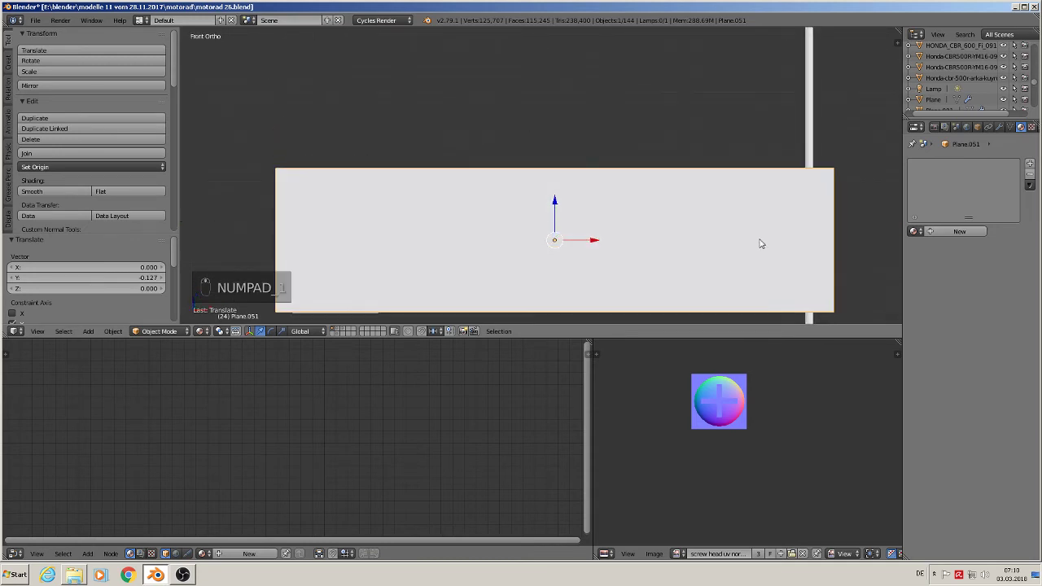
{"action": "left_click", "coordinate": [953, 232]}
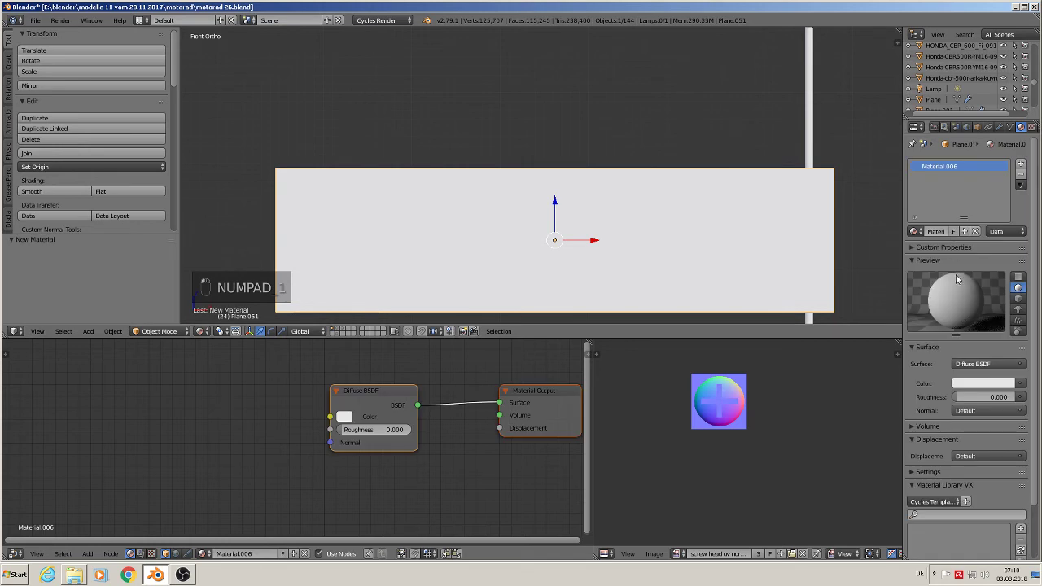
{"action": "left_click", "coordinate": [938, 232]}
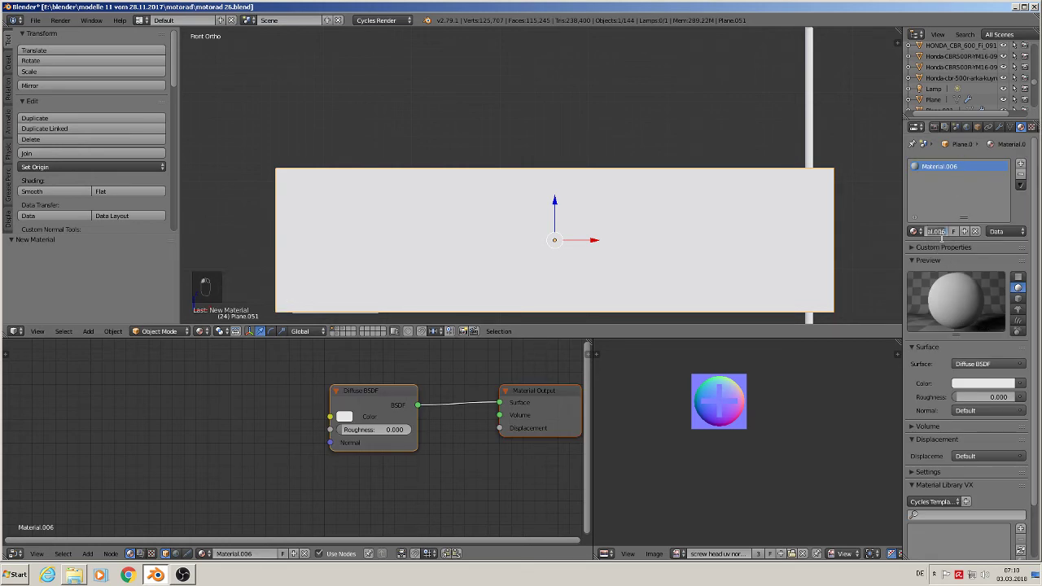
{"action": "type", "text": "plane for gas material"}
{"action": "key", "text": "Return"}
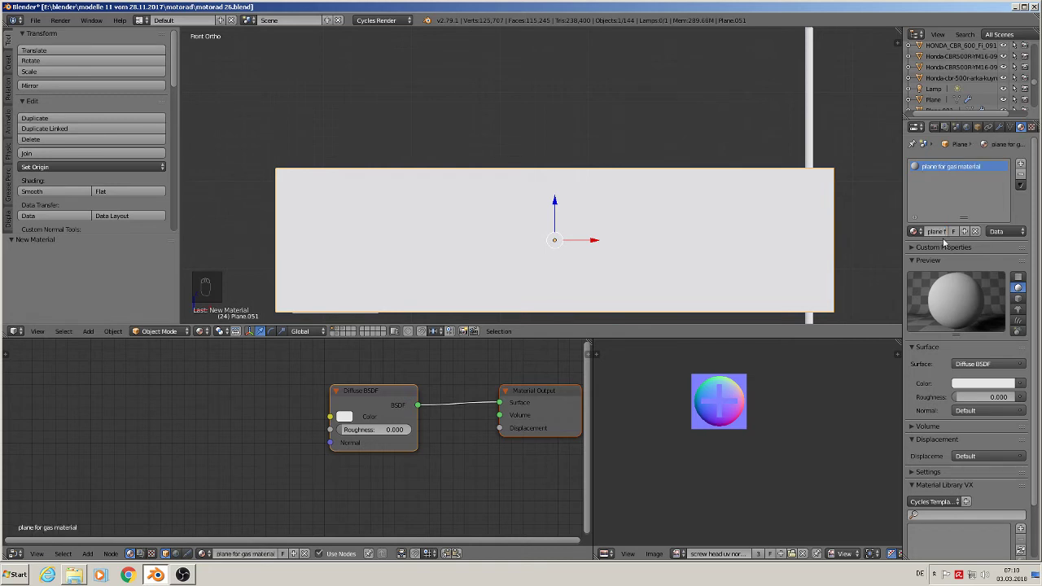
UV-map the plane with Project From View in the front view, and save the project file.
{"action": "middle_click_drag", "start_coordinate": [594, 225], "coordinate": [513, 159], "text": "shift"}
{"action": "scroll", "coordinate": [513, 159], "scroll_direction": "down", "scroll_amount": 1}
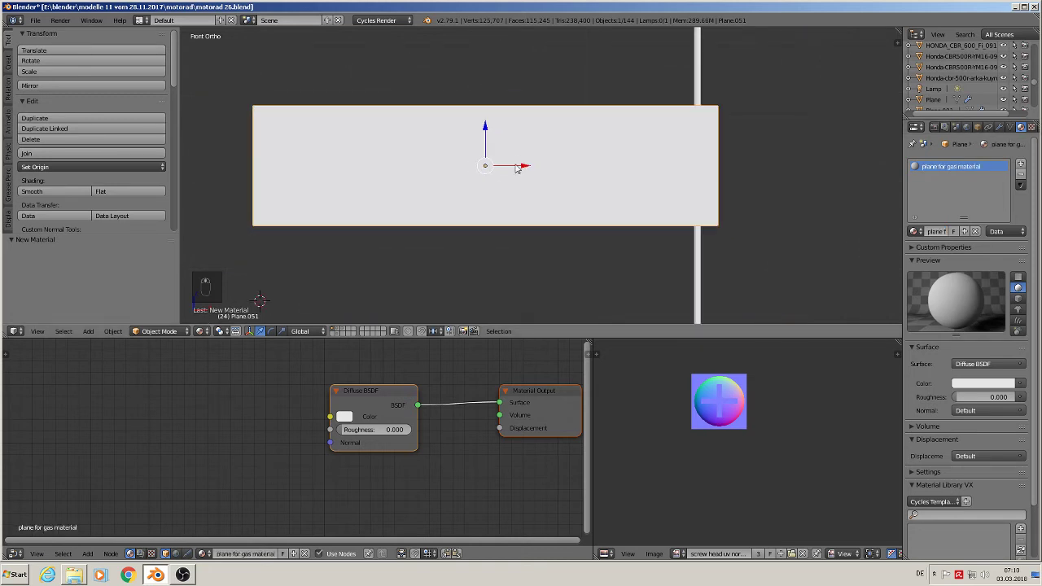
{"action": "key", "text": "Tab"}
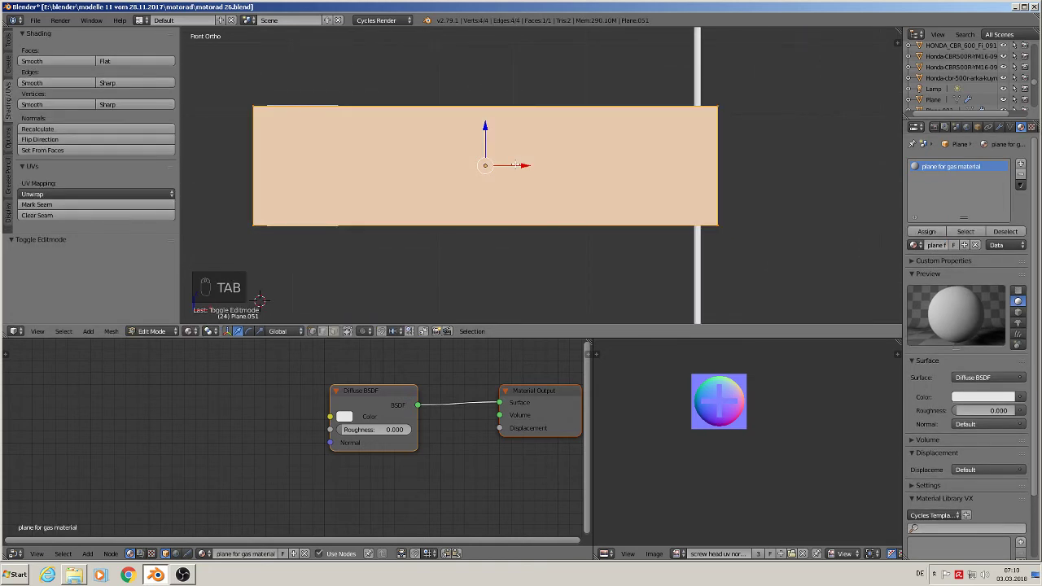
{"action": "key", "text": "u"}
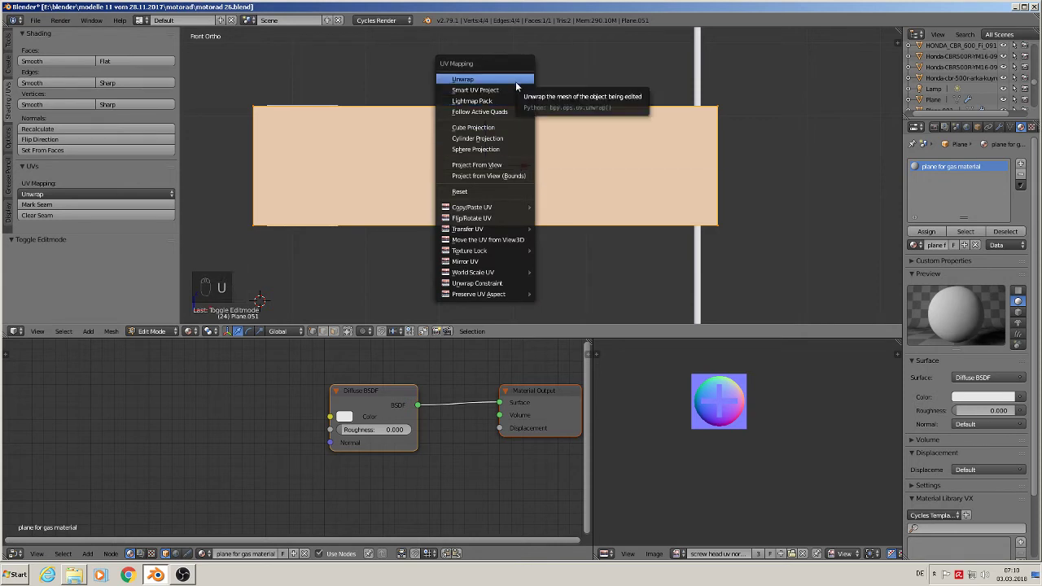
{"action": "left_click", "coordinate": [505, 164]}
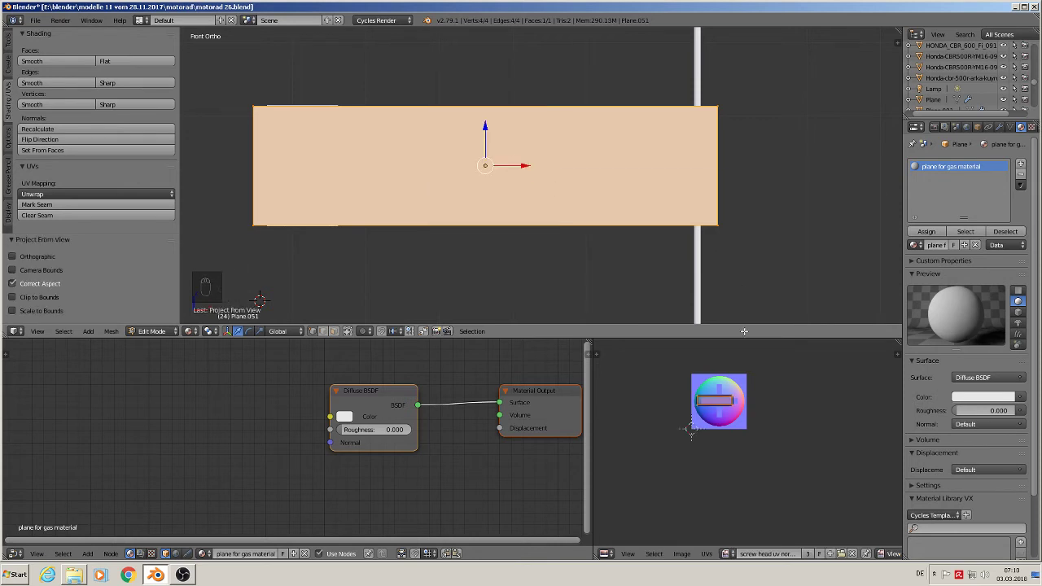
{"action": "key", "text": "Tab"}
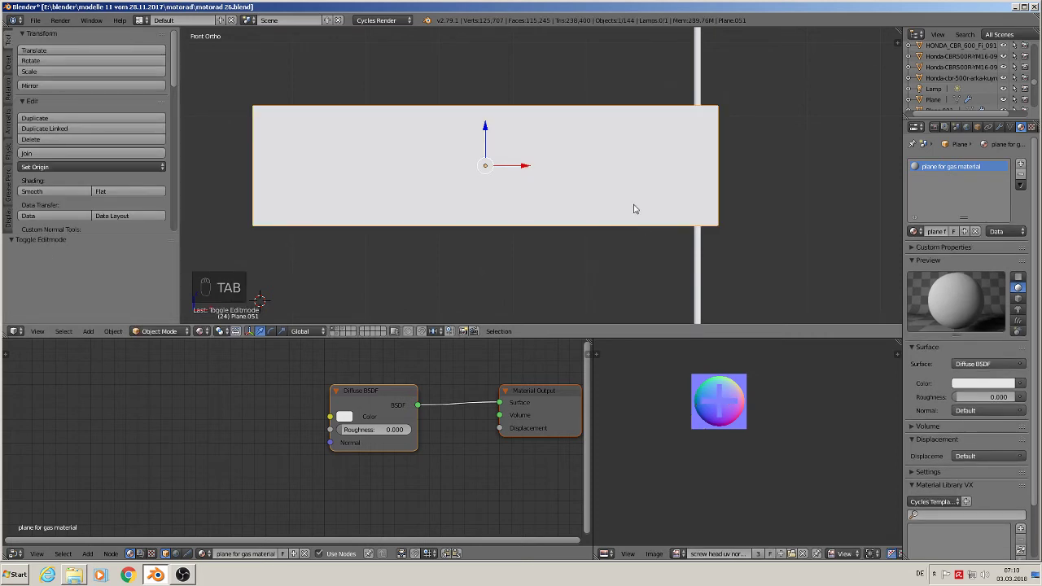
{"action": "left_click", "coordinate": [35, 19]}
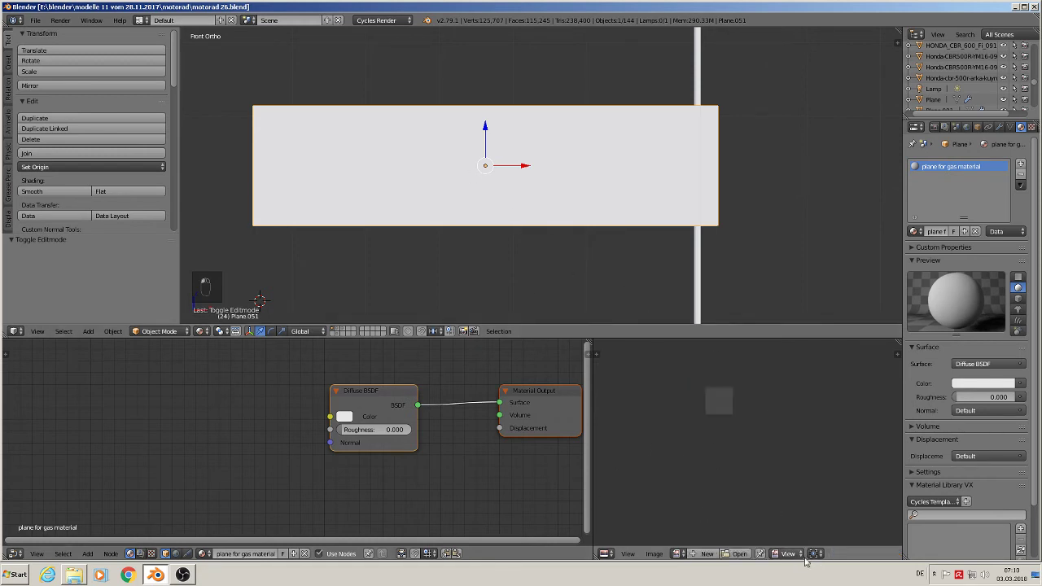
Create a new blank 512 x 512 px black image named "gas uv".
{"action": "left_click", "coordinate": [817, 553]}
{"action": "left_click", "coordinate": [707, 554]}
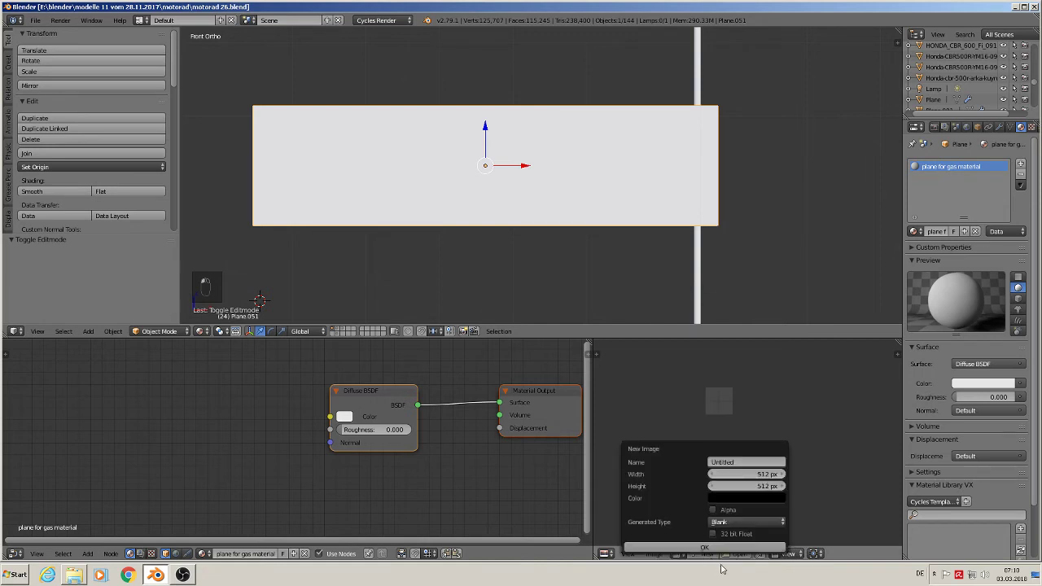
{"action": "left_click", "coordinate": [738, 462]}
{"action": "type", "text": "gas uv"}
{"action": "left_click", "coordinate": [719, 548]}
{"action": "scroll", "coordinate": [786, 526], "scroll_direction": "up", "scroll_amount": 4}
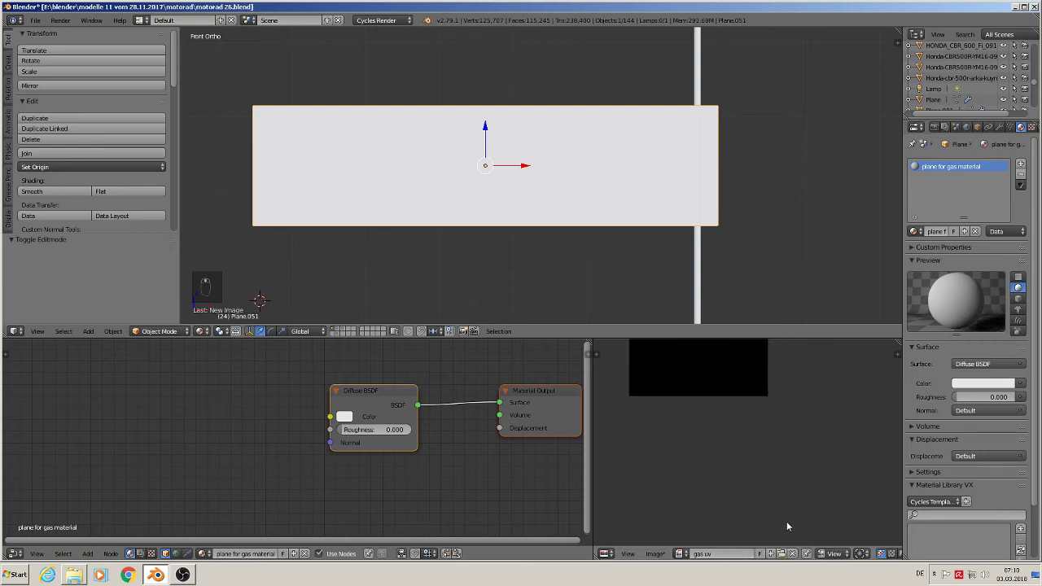
{"action": "middle_click_drag", "start_coordinate": [723, 450], "coordinate": [767, 526]}
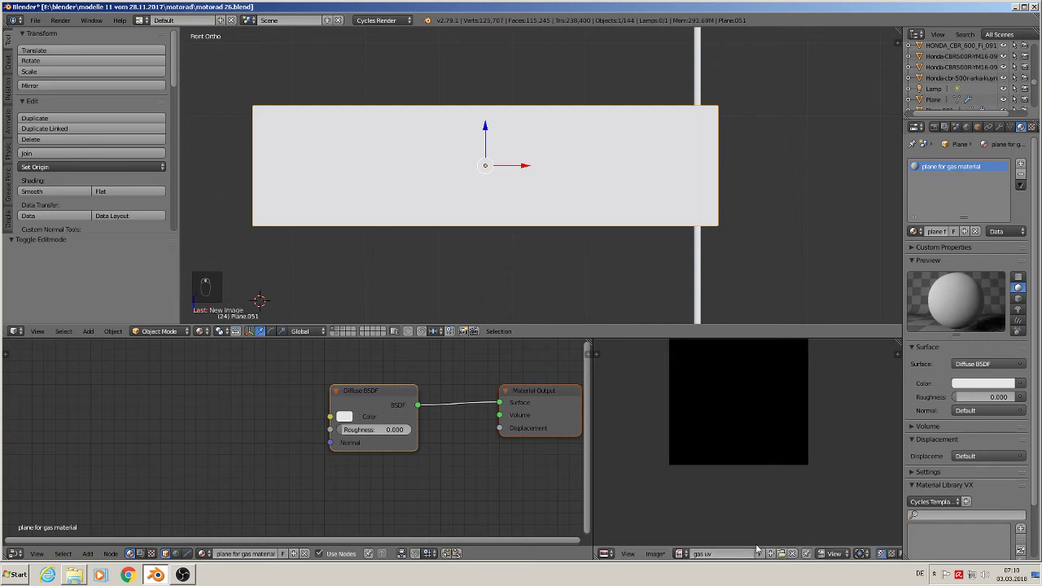
Save the blank image to the textures folder as "gas uv .jpg" in JPEG format at 100% quality.
{"action": "left_click", "coordinate": [655, 555]}
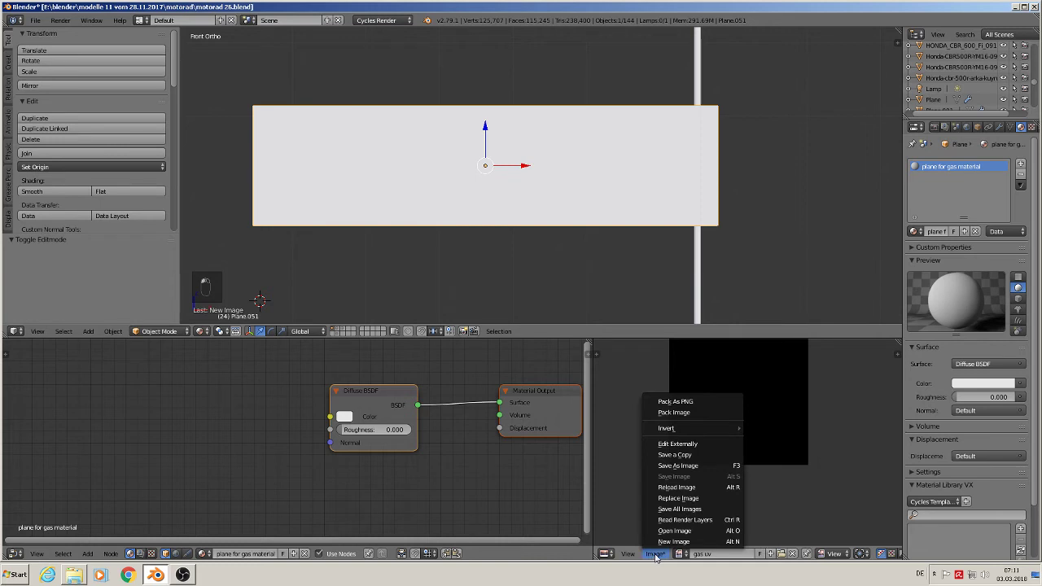
{"action": "left_click", "coordinate": [702, 466]}
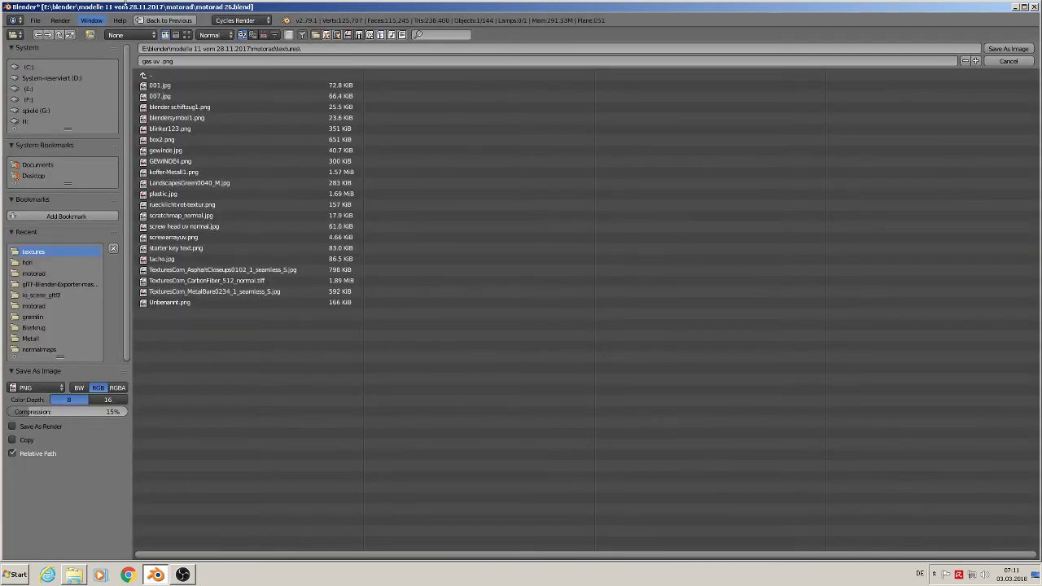
{"action": "left_click", "coordinate": [31, 388]}
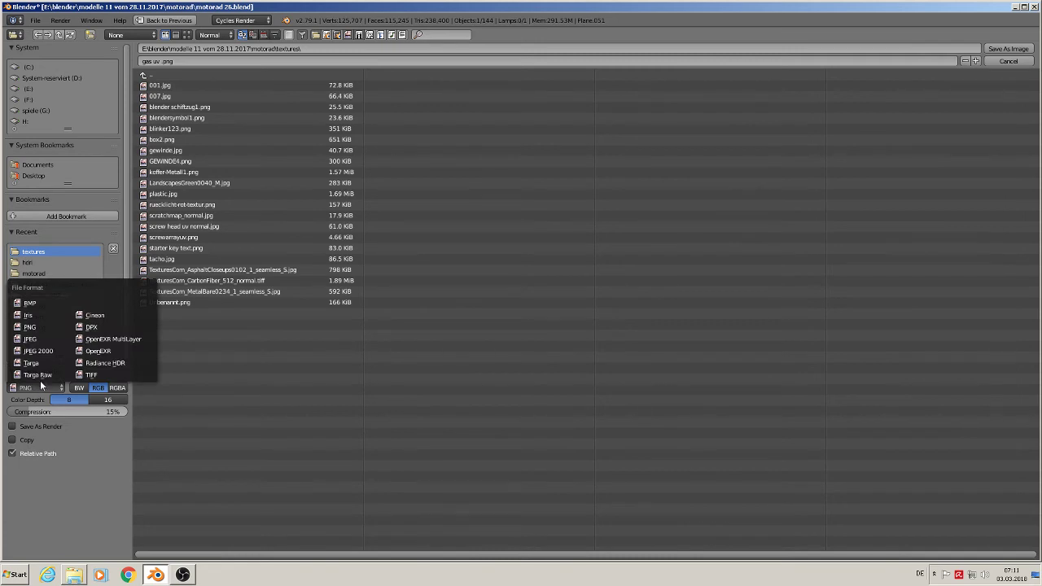
{"action": "left_click", "coordinate": [30, 339]}
{"action": "left_click_drag", "start_coordinate": [107, 398], "coordinate": [138, 403]}
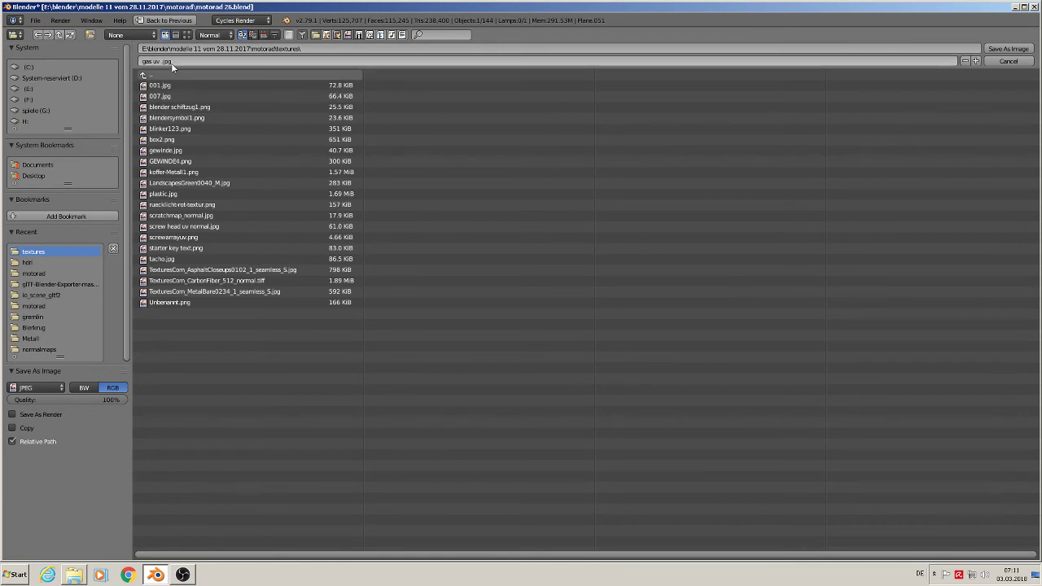
{"action": "left_click", "coordinate": [1008, 49]}
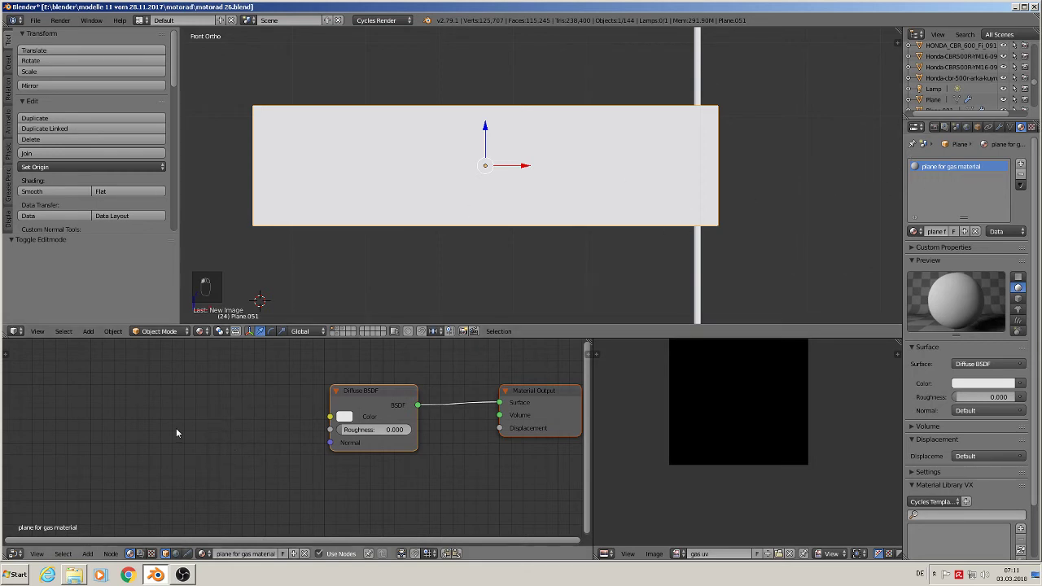
Add an Image Texture node to the plane's material, load "gas uv .jpg" from the textures folder into it and keep the node selected.
{"action": "left_click", "coordinate": [87, 553]}
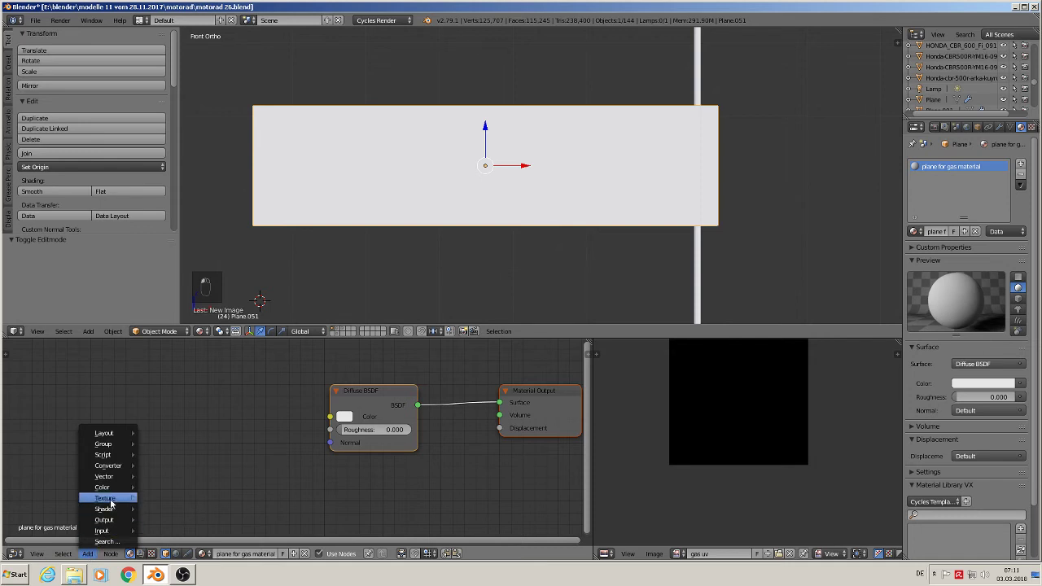
{"action": "mouse_move", "coordinate": [135, 500]}
{"action": "left_click", "coordinate": [173, 414]}
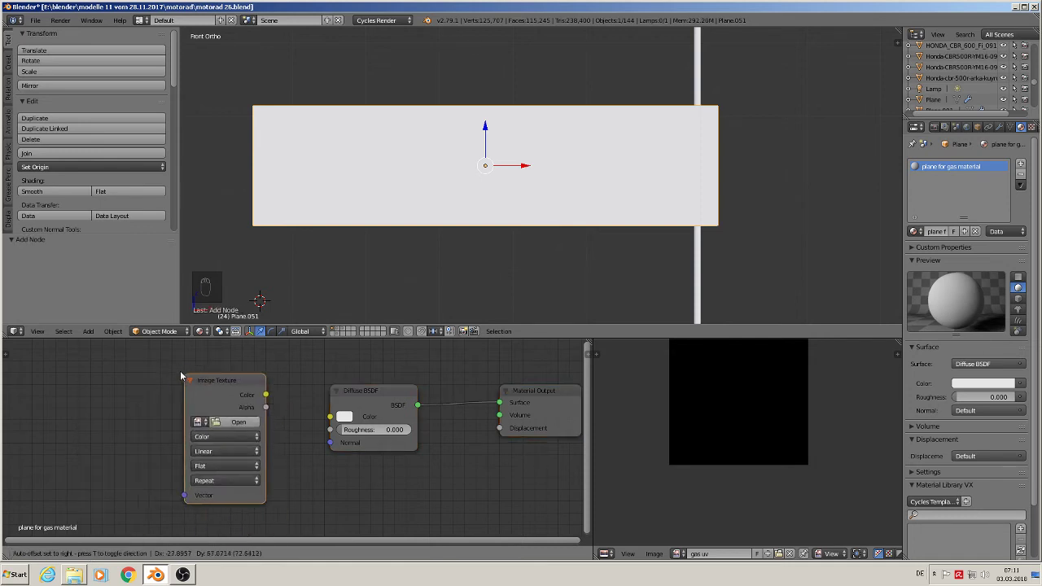
{"action": "left_click", "coordinate": [168, 371]}
{"action": "left_click", "coordinate": [222, 412]}
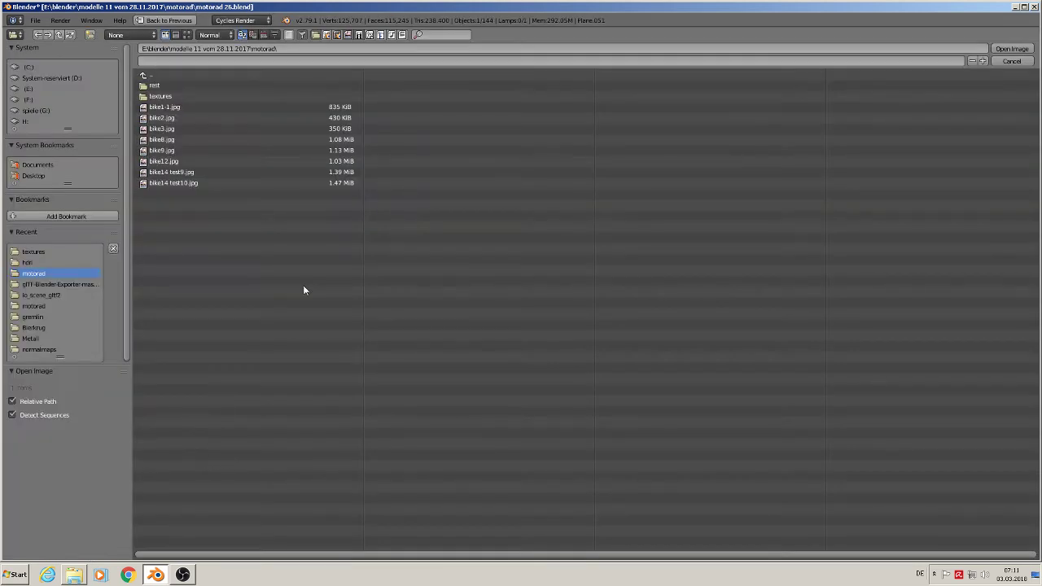
{"action": "double_click", "coordinate": [168, 93]}
{"action": "left_click", "coordinate": [187, 35]}
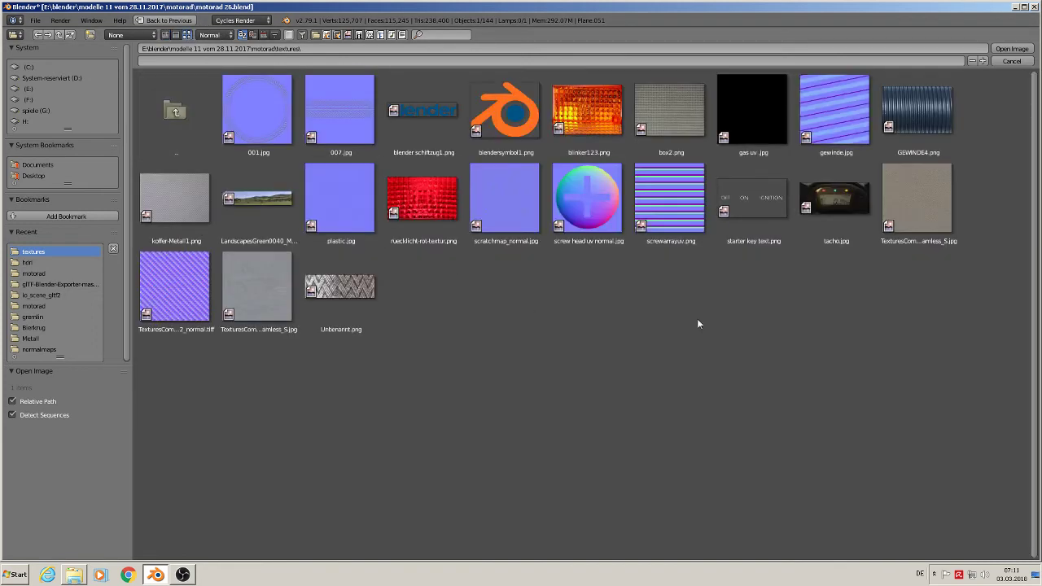
{"action": "double_click", "coordinate": [764, 113]}
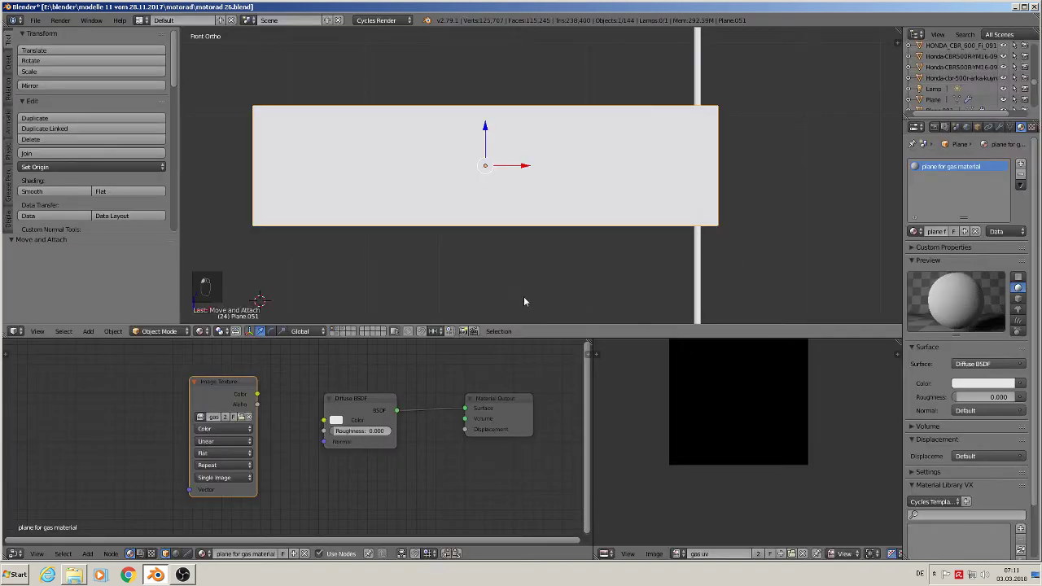
{"action": "left_click", "coordinate": [221, 382]}
Select the grip pattern object behind the plane and add an Image Texture node to its "gas material object" material.
{"action": "middle_click_drag", "start_coordinate": [722, 226], "coordinate": [612, 269]}
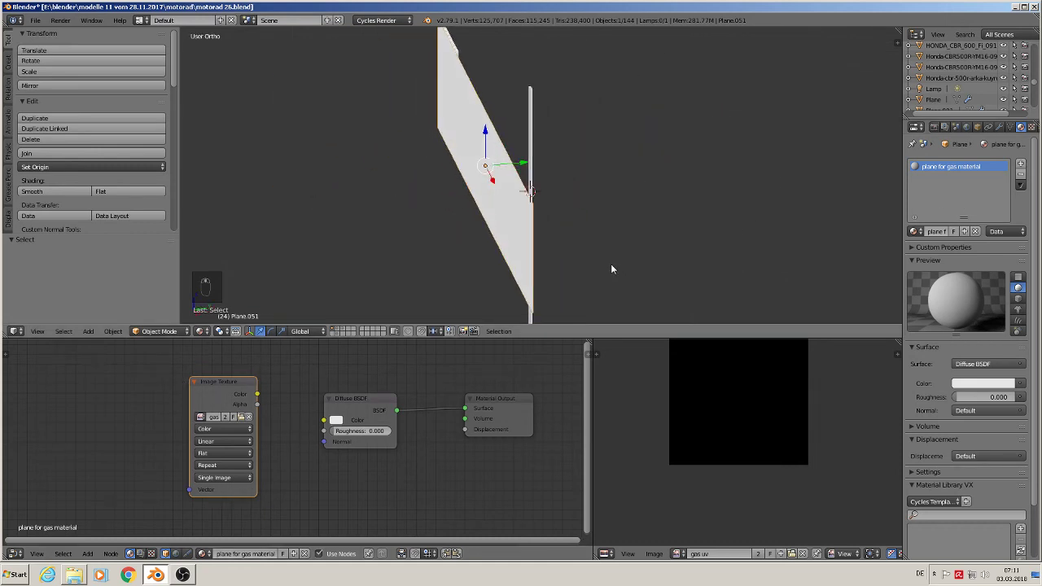
{"action": "right_click", "coordinate": [534, 132]}
{"action": "middle_click_drag", "start_coordinate": [620, 177], "coordinate": [596, 232]}
{"action": "middle_click_drag", "start_coordinate": [498, 167], "coordinate": [498, 347]}
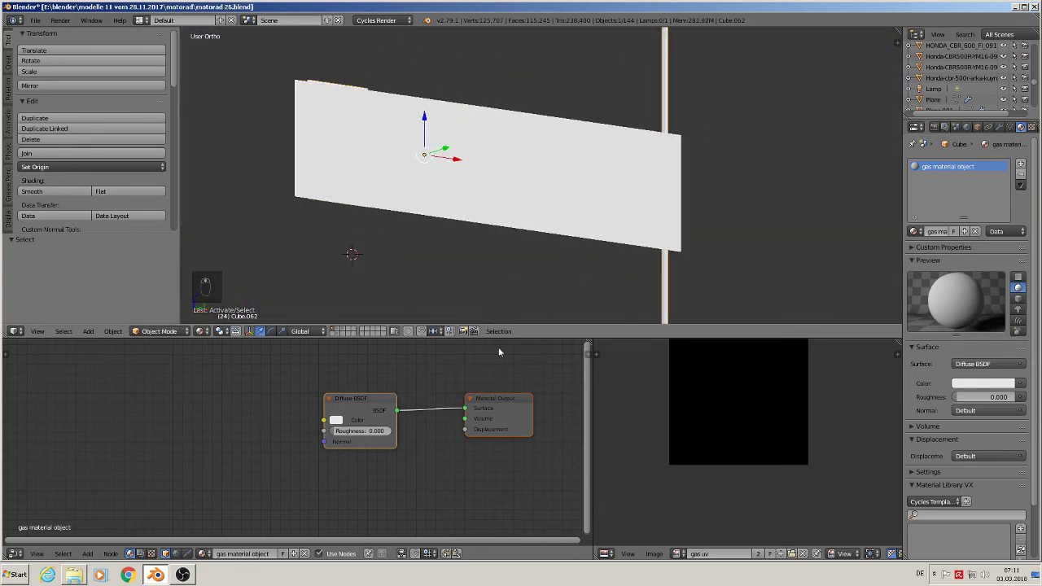
{"action": "left_click", "coordinate": [87, 554]}
{"action": "mouse_move", "coordinate": [106, 497]}
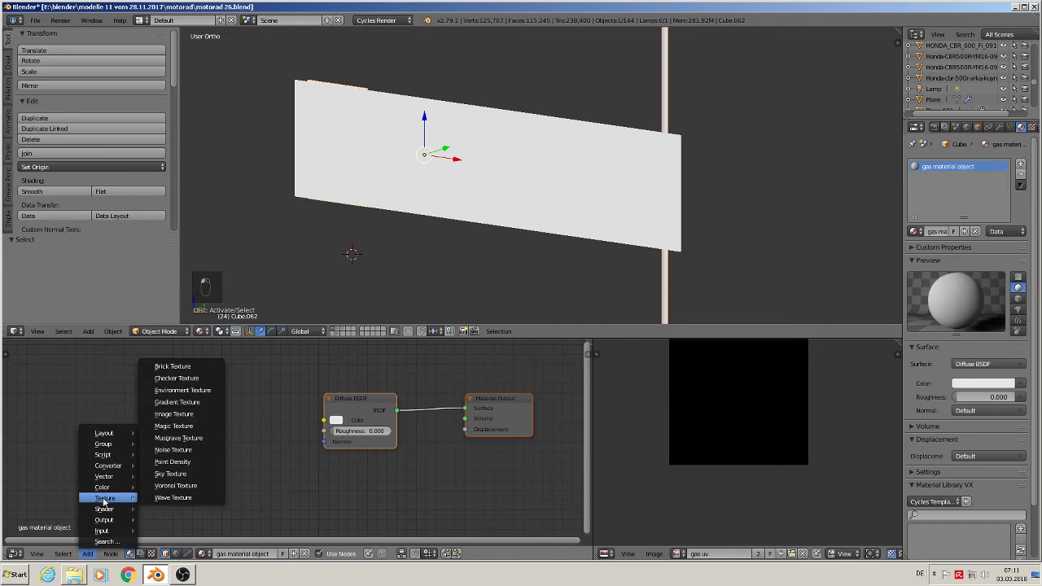
{"action": "left_click", "coordinate": [185, 414]}
{"action": "left_click", "coordinate": [243, 430]}
Load "gas uv .jpg" from the textures folder into the pattern's Image Texture node, and save the project file.
{"action": "left_click", "coordinate": [237, 428]}
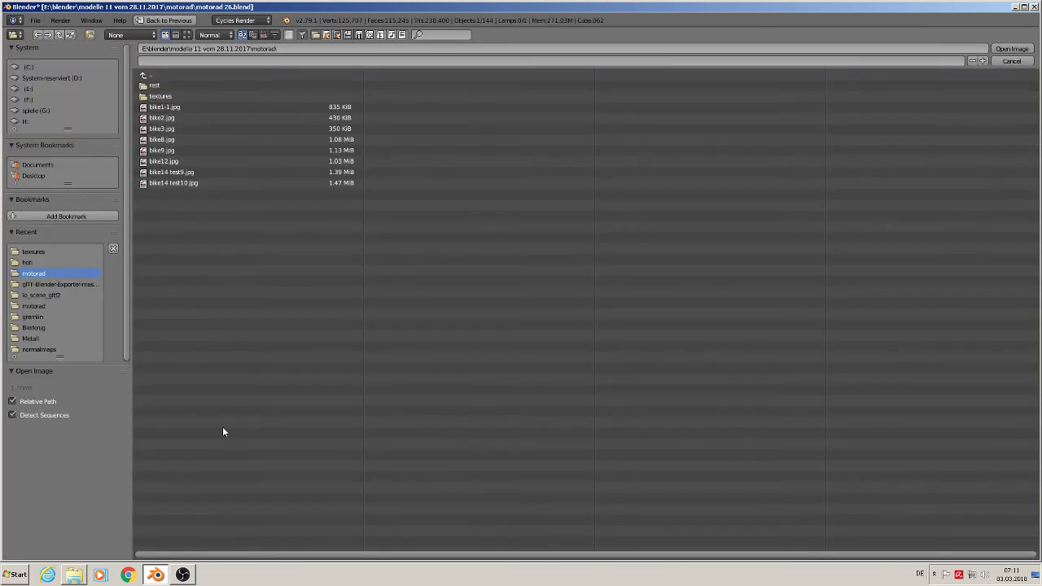
{"action": "left_click", "coordinate": [170, 96]}
{"action": "left_click", "coordinate": [188, 35]}
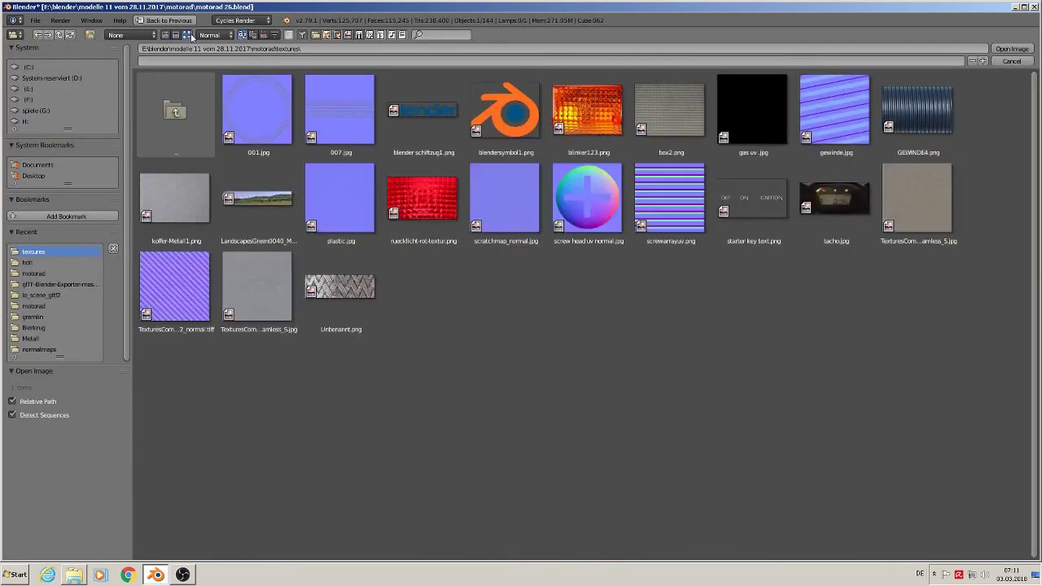
{"action": "double_click", "coordinate": [758, 106]}
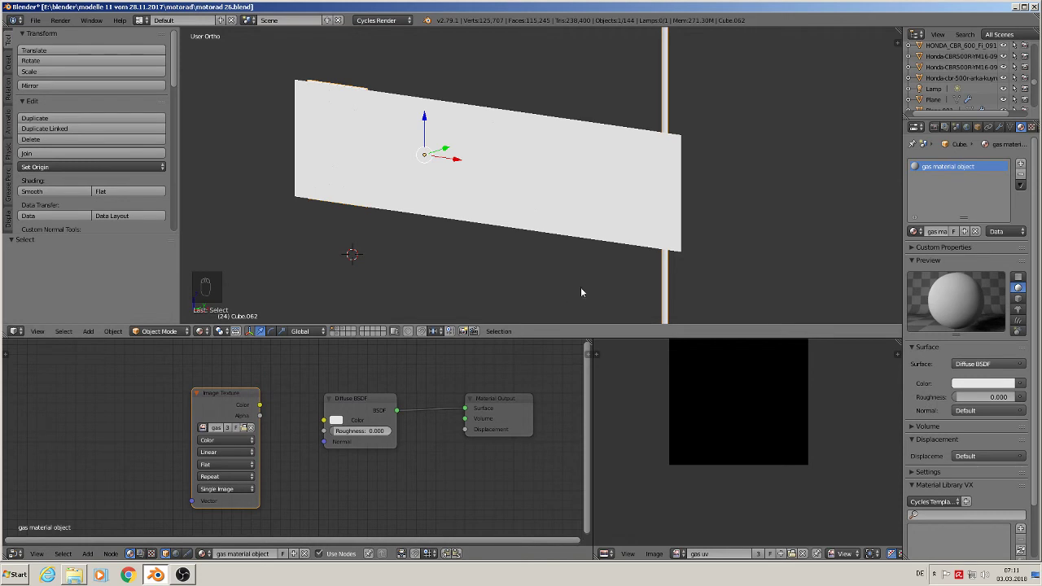
{"action": "left_click", "coordinate": [36, 20]}
Add the plane to the selection as the active object and bake the pattern's tangent-space normal map onto it with Selected to Active.
{"action": "middle_click_drag", "start_coordinate": [616, 193], "coordinate": [560, 210]}
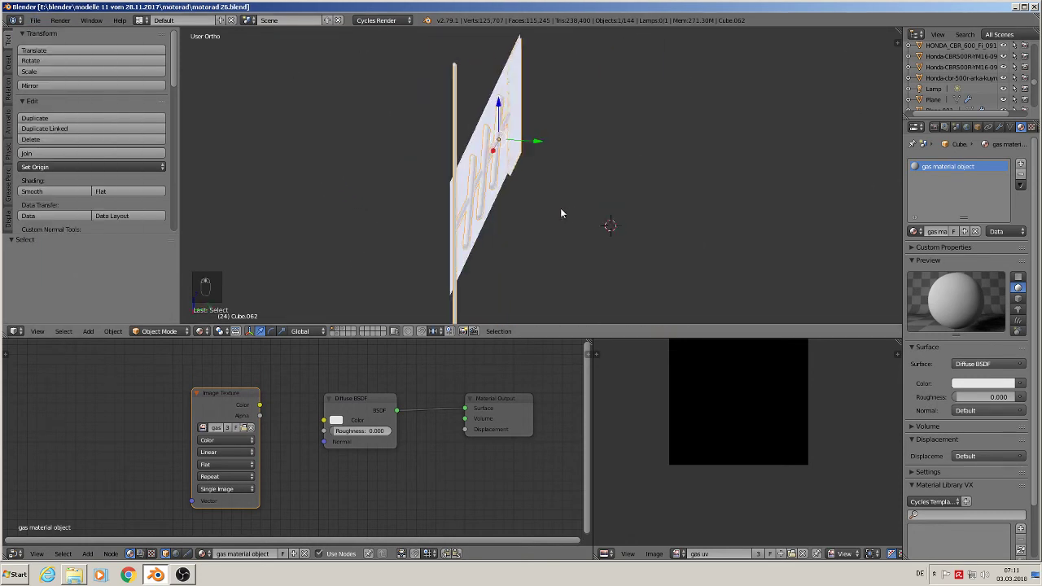
{"action": "right_click", "coordinate": [476, 148]}
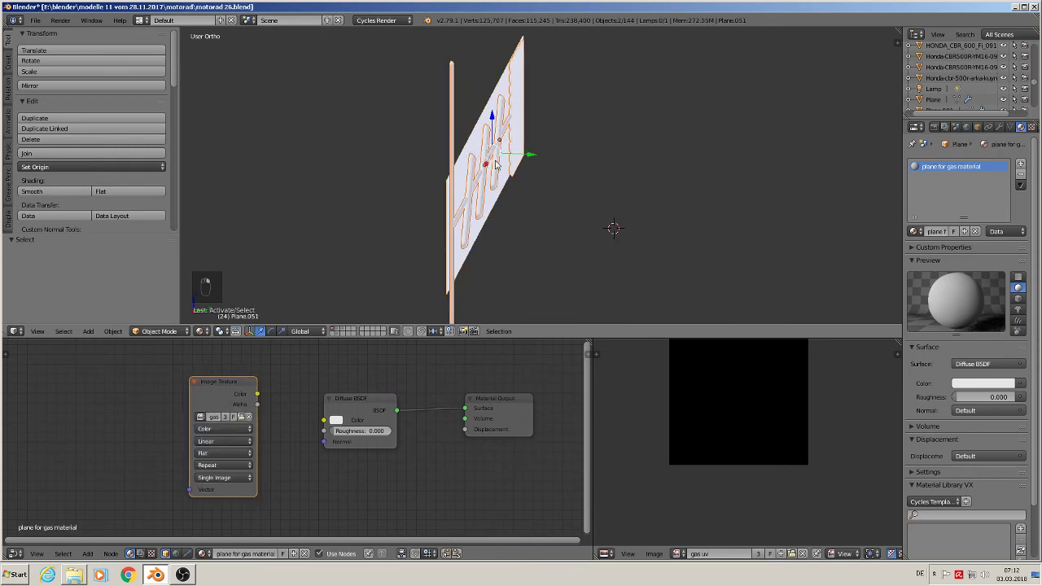
{"action": "key", "text": "KP_1"}
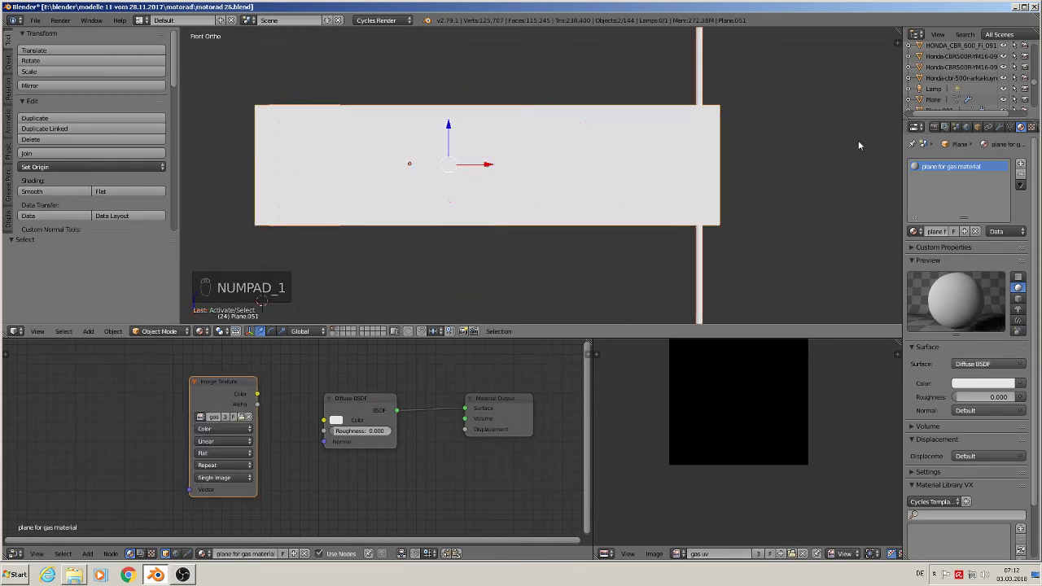
{"action": "left_click", "coordinate": [934, 128]}
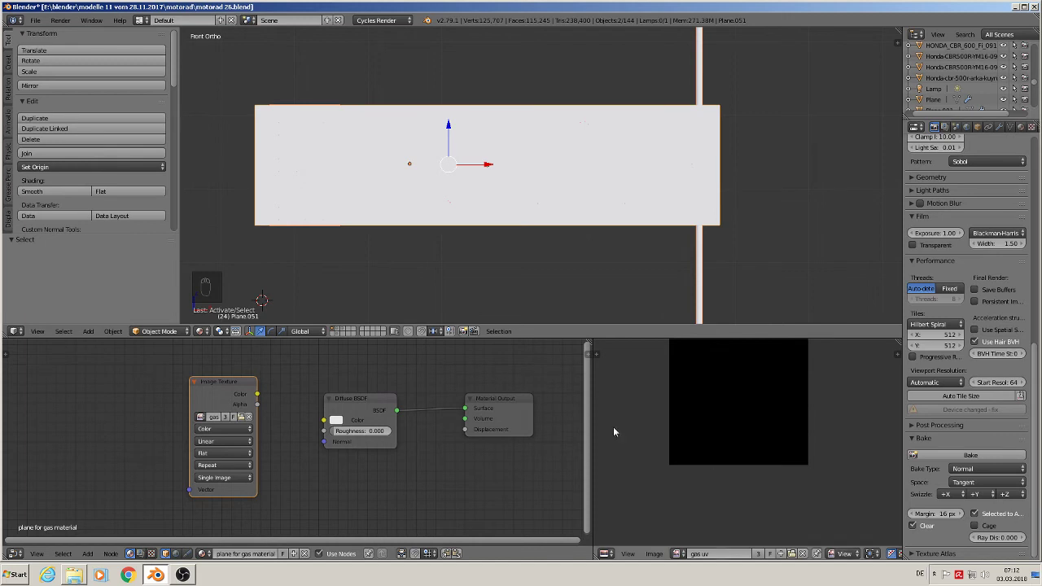
{"action": "left_click", "coordinate": [971, 455]}
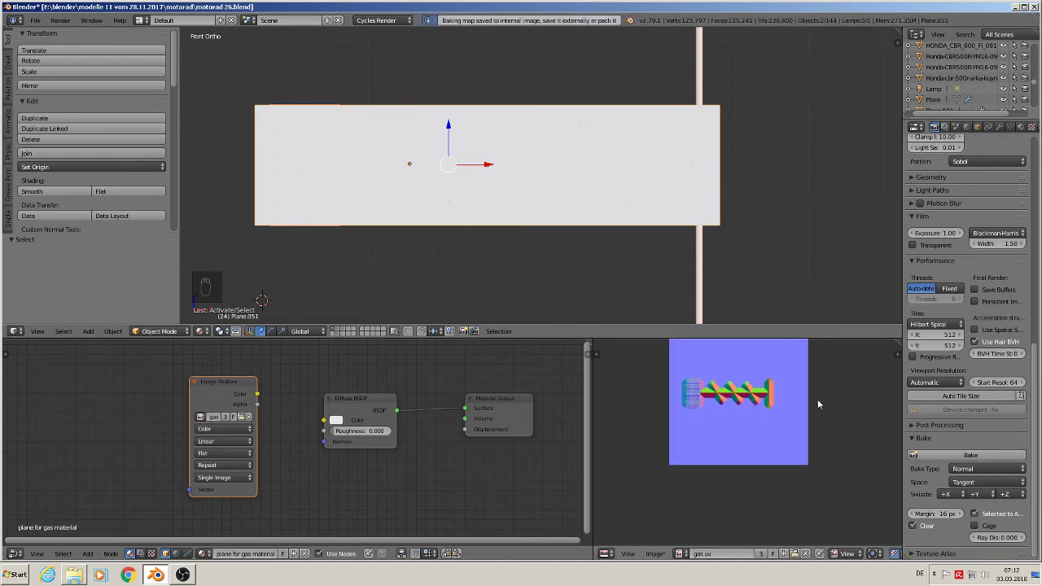
Examine the baked "gas uv" normal map up close and compare it with the grip pattern geometry on the plane.
{"action": "scroll", "coordinate": [760, 407], "scroll_direction": "up", "scroll_amount": 3}
{"action": "scroll", "coordinate": [760, 407], "scroll_direction": "up", "scroll_amount": 3}
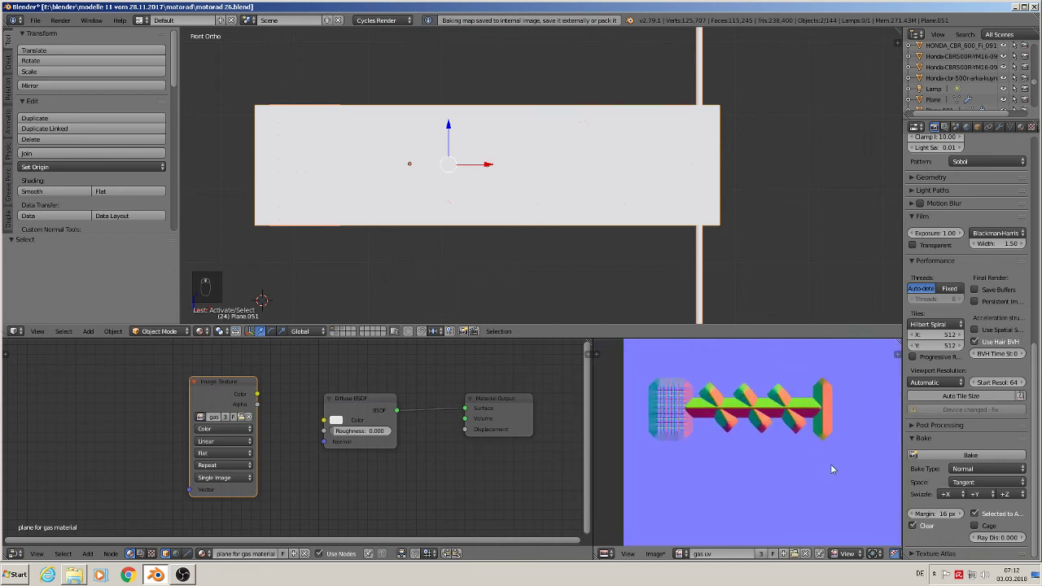
{"action": "scroll", "coordinate": [801, 447], "scroll_direction": "down", "scroll_amount": 1}
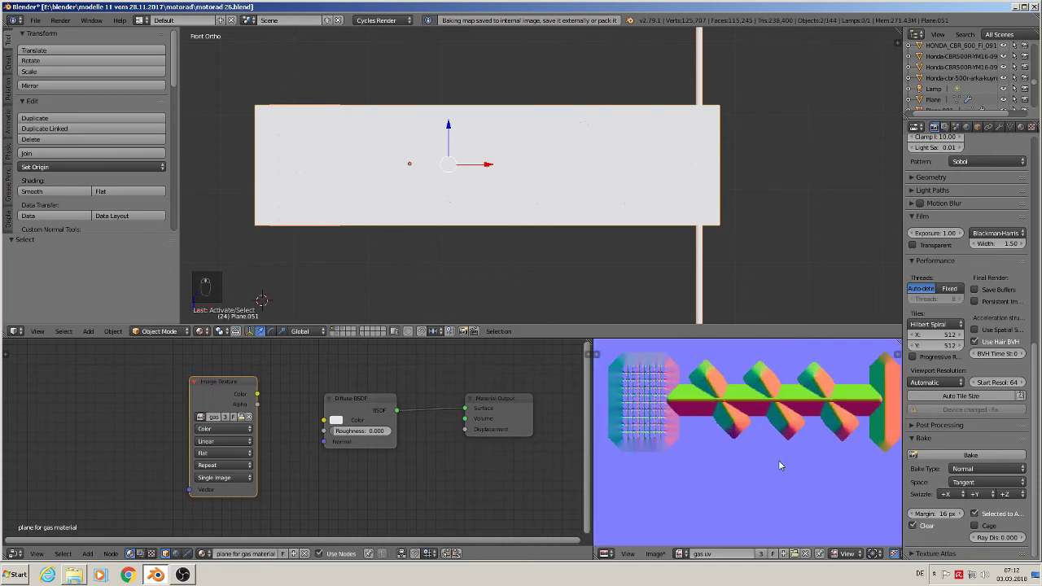
{"action": "scroll", "coordinate": [779, 458], "scroll_direction": "up", "scroll_amount": 3}
{"action": "scroll", "coordinate": [780, 455], "scroll_direction": "down", "scroll_amount": 3}
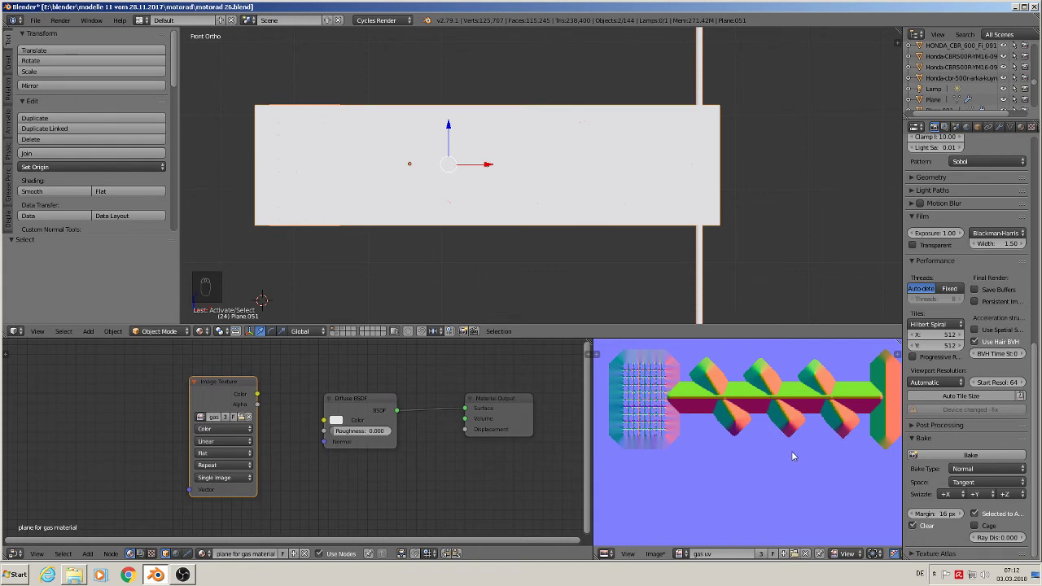
{"action": "middle_click_drag", "start_coordinate": [608, 226], "coordinate": [448, 267]}
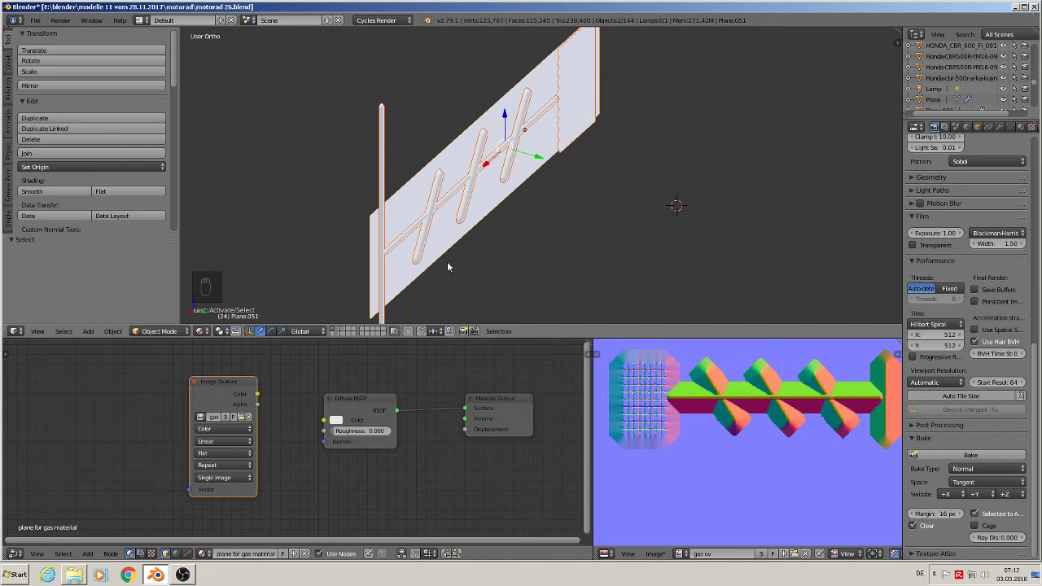
{"action": "scroll", "coordinate": [533, 390], "scroll_direction": "up", "scroll_amount": 1}
{"action": "scroll", "coordinate": [715, 395], "scroll_direction": "up", "scroll_amount": 5}
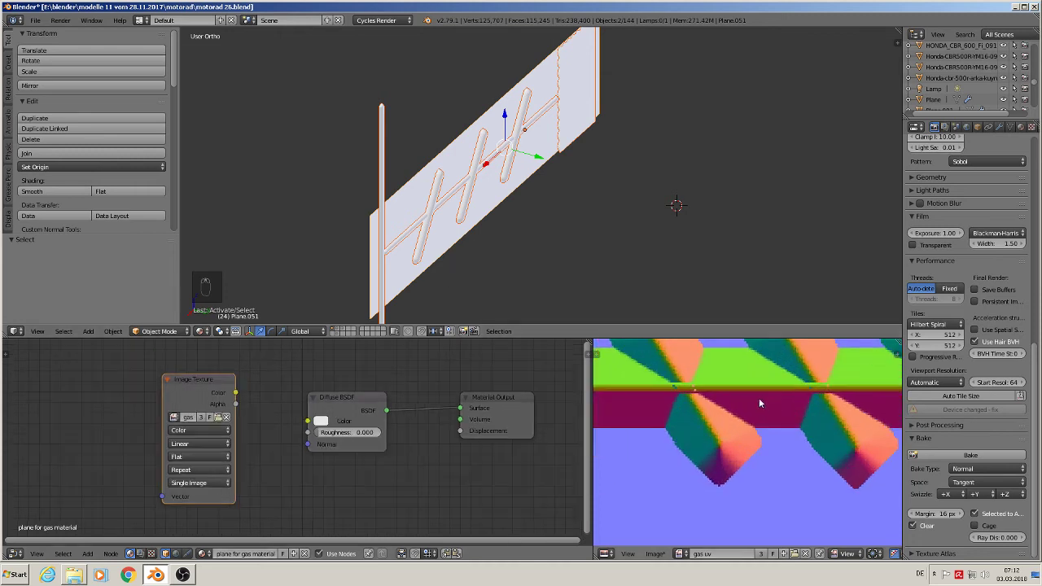
{"action": "scroll", "coordinate": [737, 399], "scroll_direction": "down", "scroll_amount": 7}
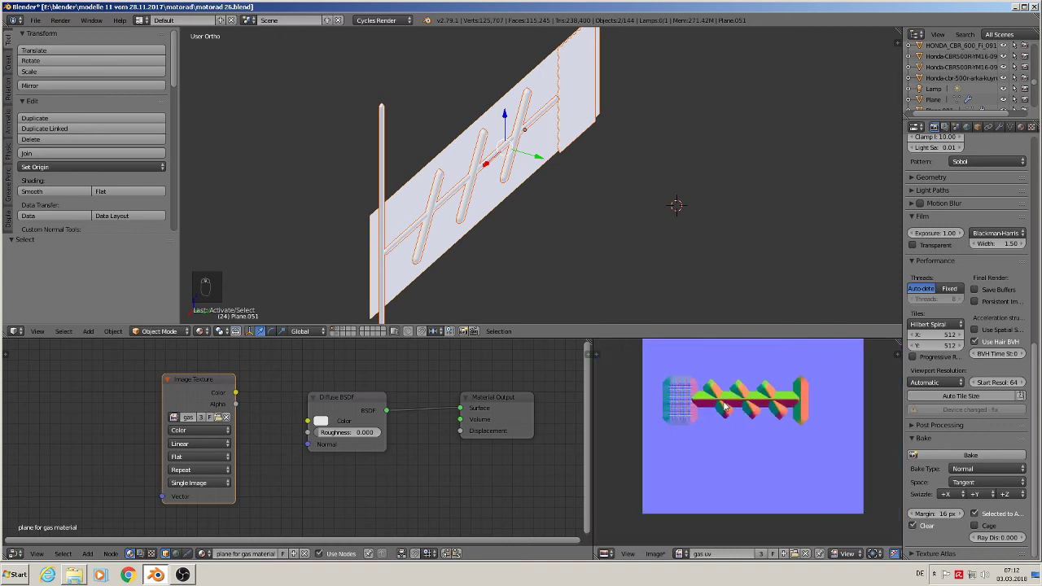
{"action": "middle_click_drag", "start_coordinate": [725, 407], "coordinate": [705, 444]}
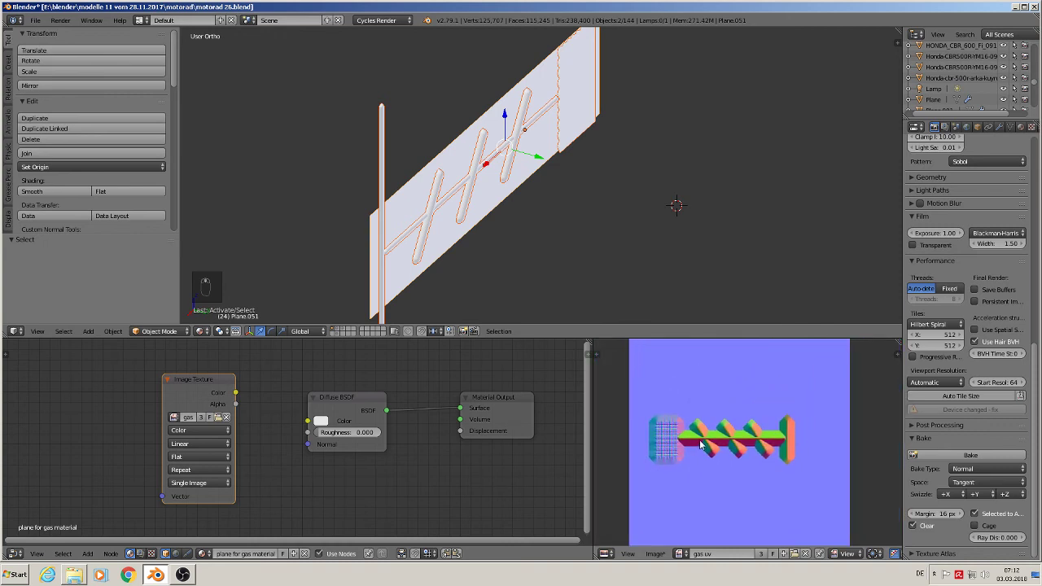
{"action": "middle_click_drag", "start_coordinate": [531, 242], "coordinate": [647, 206]}
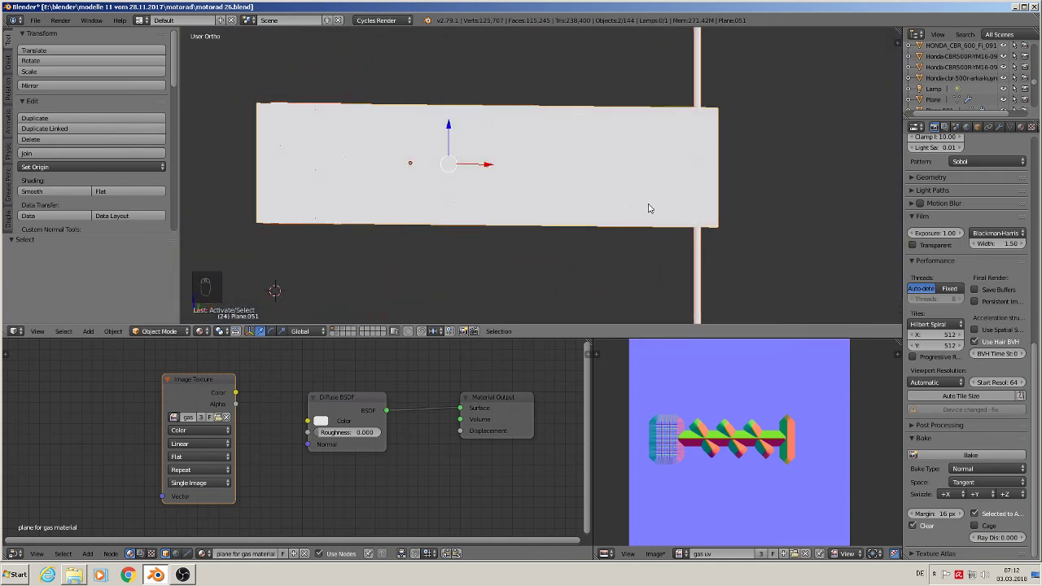
Delete the rectangular bake plane lying over the grip pattern.
{"action": "right_click", "coordinate": [470, 160]}
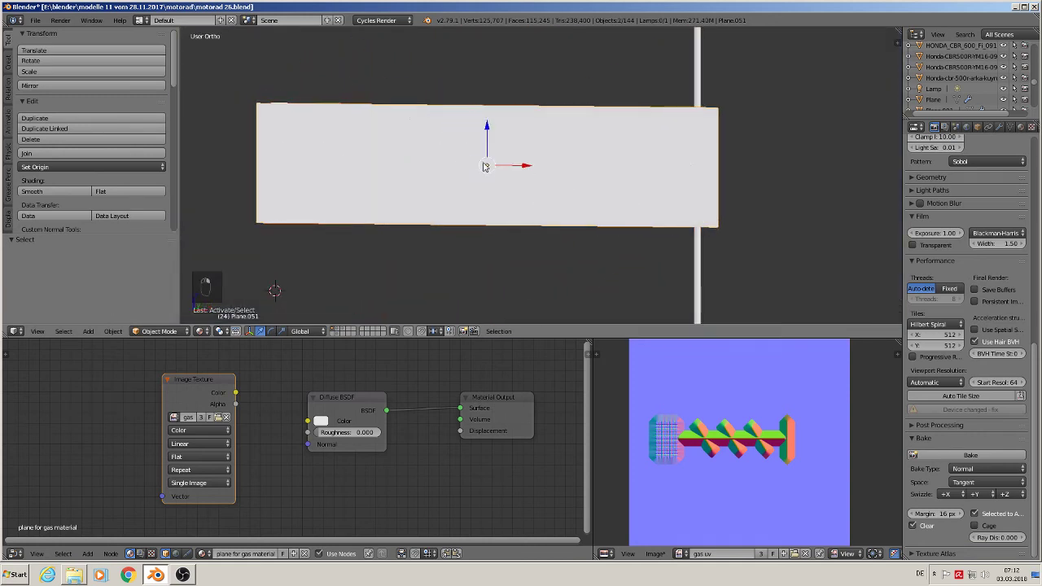
{"action": "middle_click_drag", "start_coordinate": [525, 205], "coordinate": [533, 201]}
{"action": "key", "text": "KP_1"}
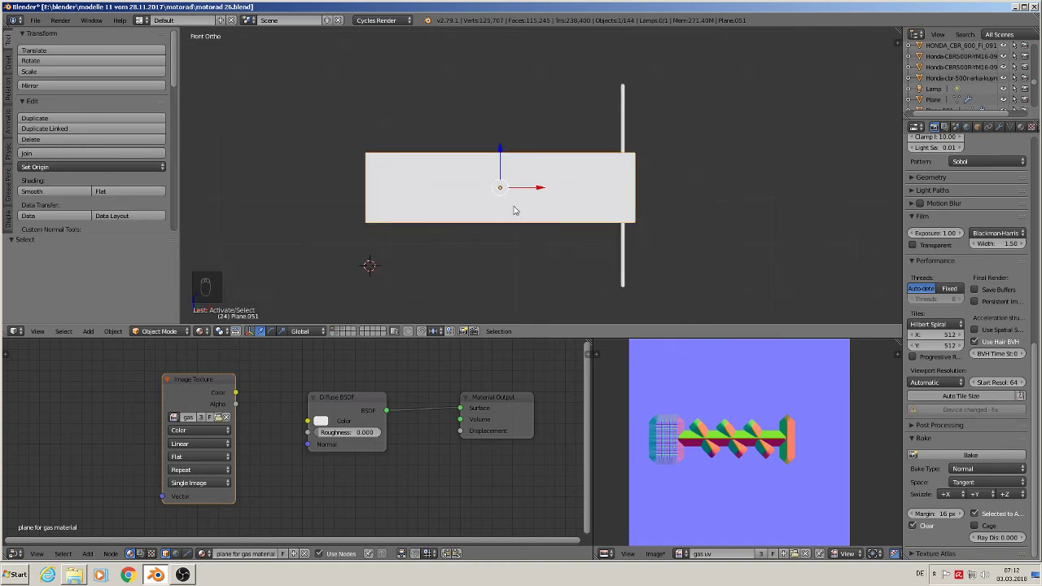
{"action": "key", "text": "x"}
{"action": "left_click", "coordinate": [513, 206]}
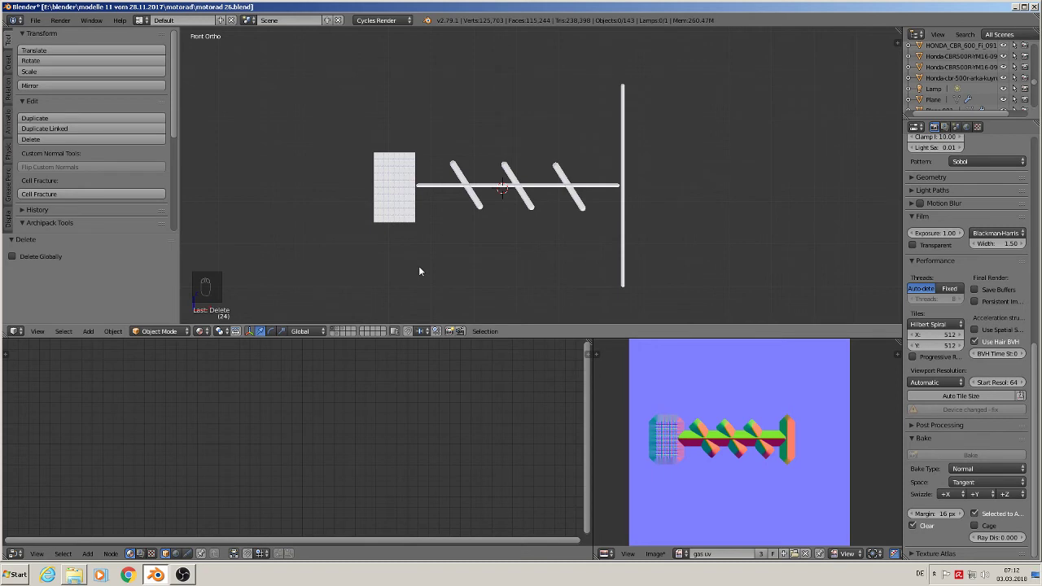
Add a new mesh plane at the grip pattern and rotate it 90 degrees about X.
{"action": "left_click", "coordinate": [88, 331]}
{"action": "mouse_move", "coordinate": [102, 317]}
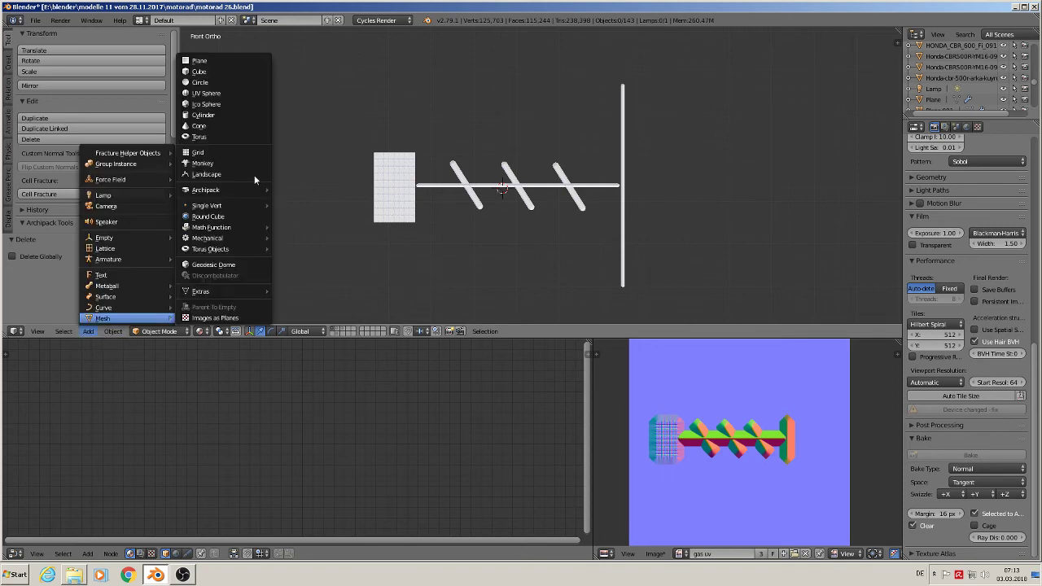
{"action": "left_click", "coordinate": [235, 60]}
{"action": "key", "text": "r"}
{"action": "key", "text": "x"}
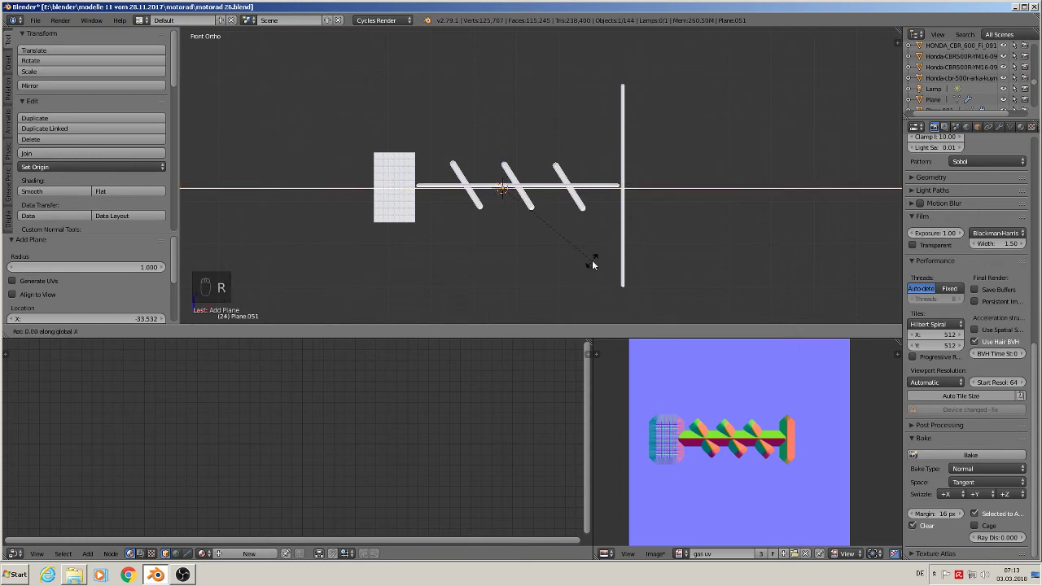
{"action": "key", "text": "9"}
{"action": "key", "text": "0"}
{"action": "key", "text": "Return"}
Scale the new plane down uniformly to about 0.32 and shift it slightly along X so it spans the pattern's width.
{"action": "key", "text": "s"}
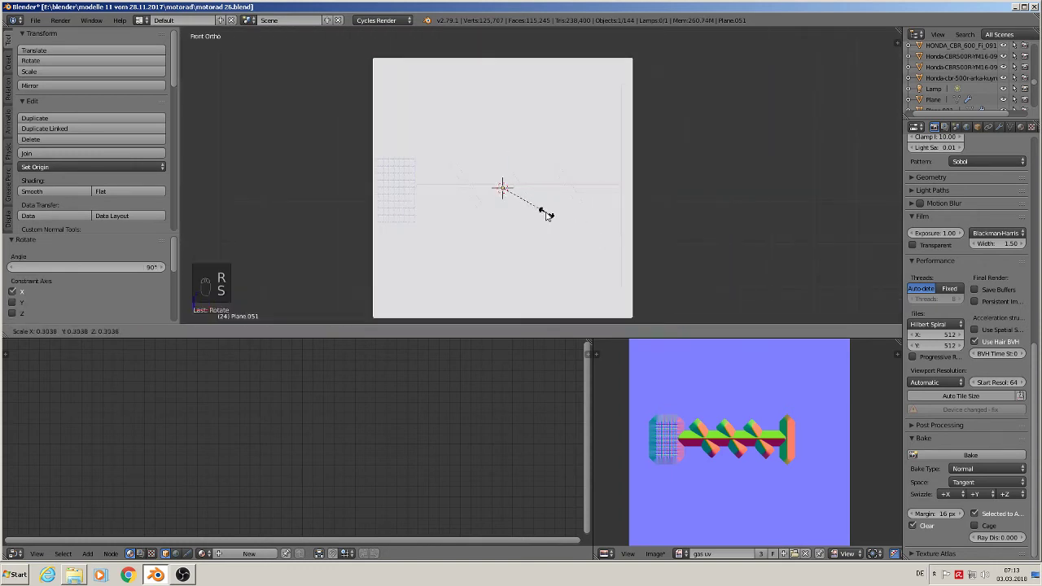
{"action": "left_click", "coordinate": [550, 216]}
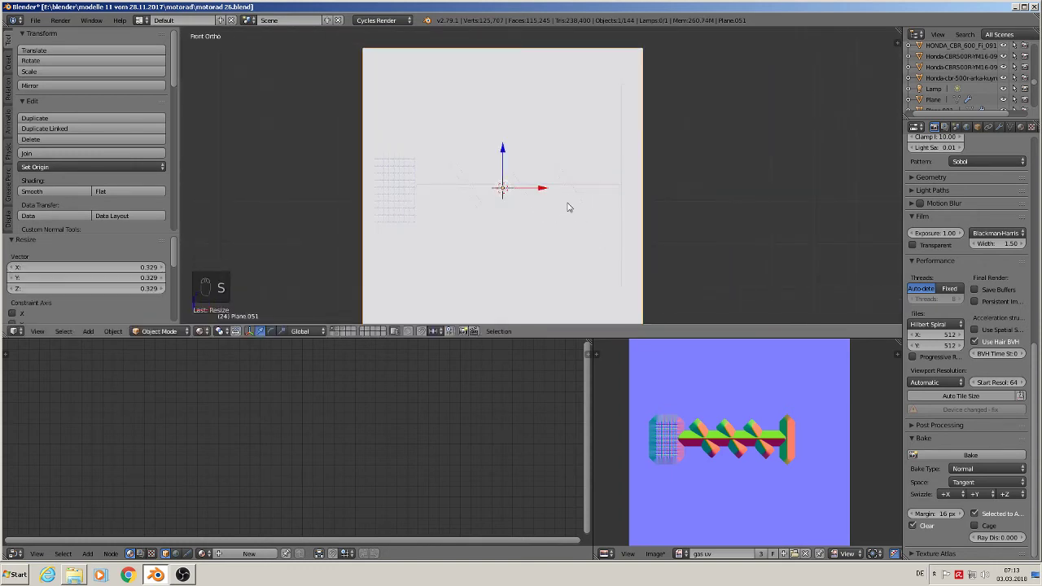
{"action": "key", "text": "s"}
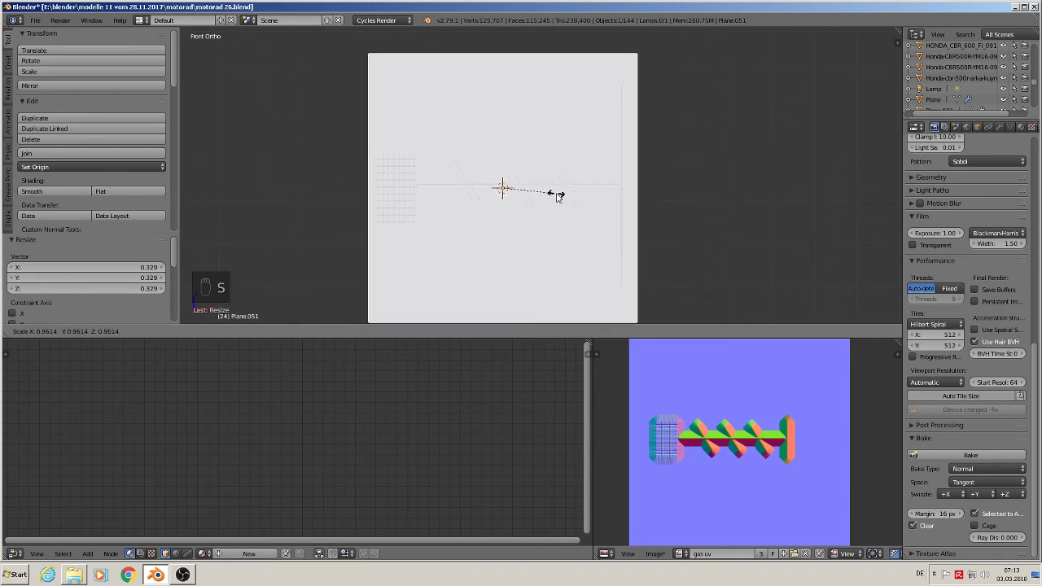
{"action": "left_click", "coordinate": [558, 195]}
{"action": "left_click_drag", "start_coordinate": [543, 190], "coordinate": [537, 193]}
Unwrap the square plane's face in the front view with Project From View.
{"action": "key", "text": "Tab"}
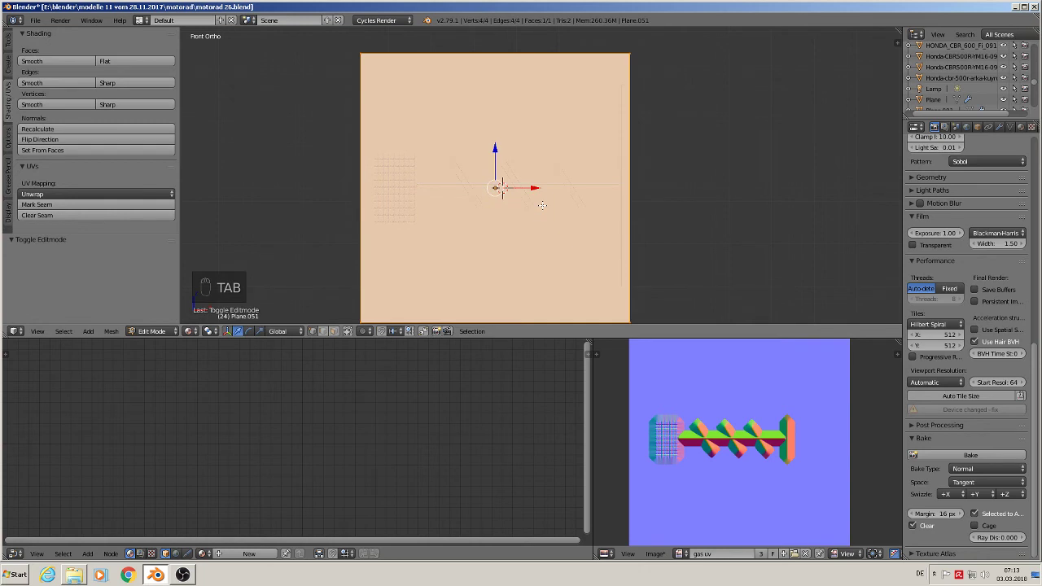
{"action": "key", "text": "u"}
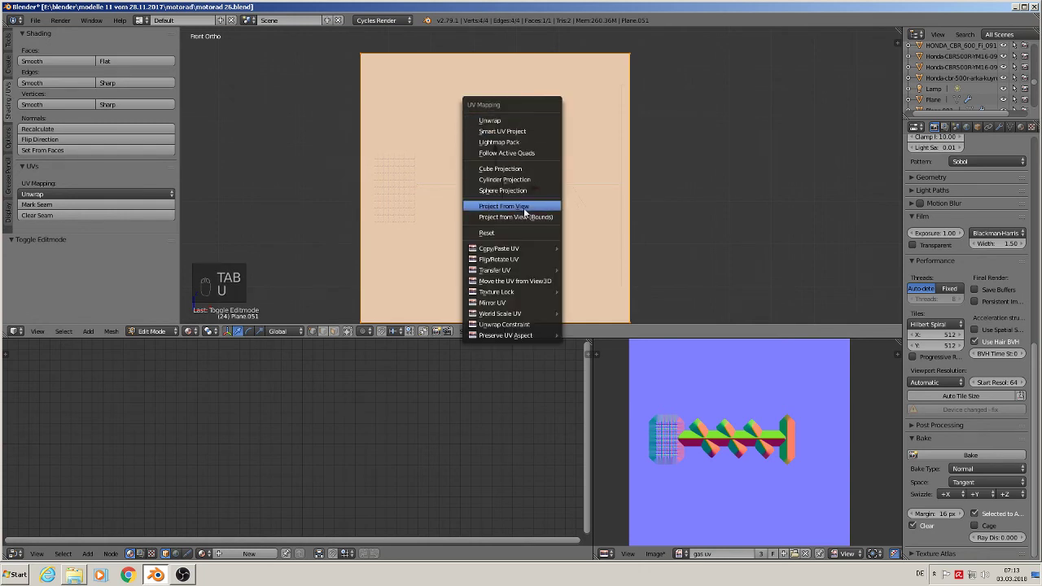
{"action": "left_click", "coordinate": [524, 208]}
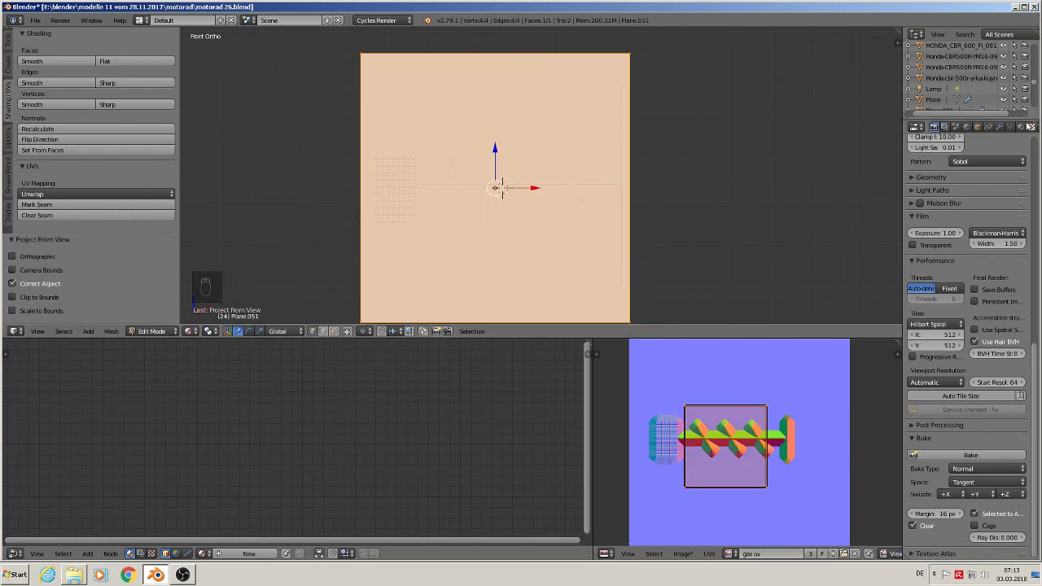
Assign the existing material "plane for gas material" to the square plane.
{"action": "left_click", "coordinate": [1011, 129]}
{"action": "left_click", "coordinate": [1020, 128]}
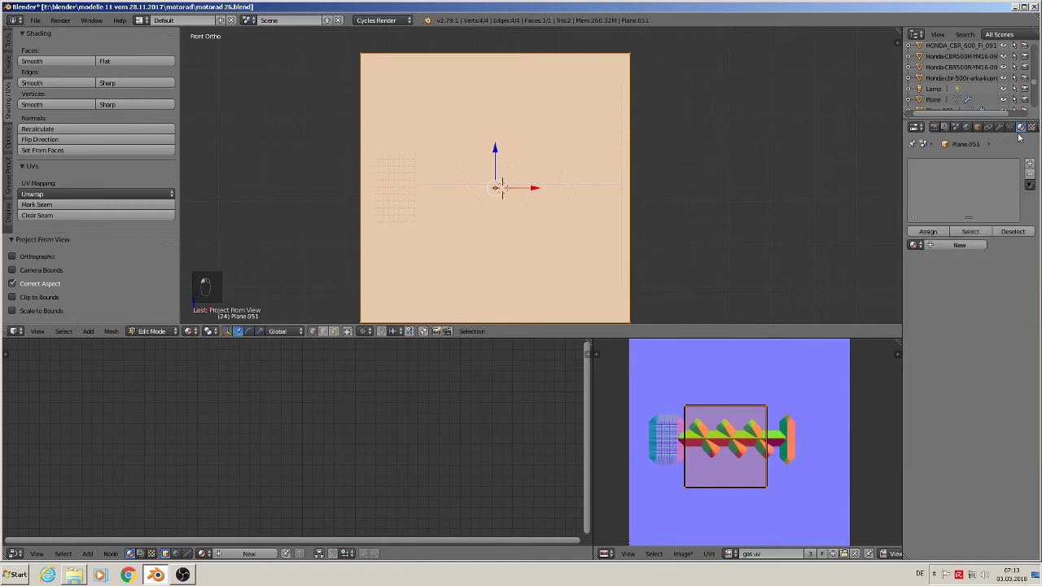
{"action": "left_click", "coordinate": [914, 245]}
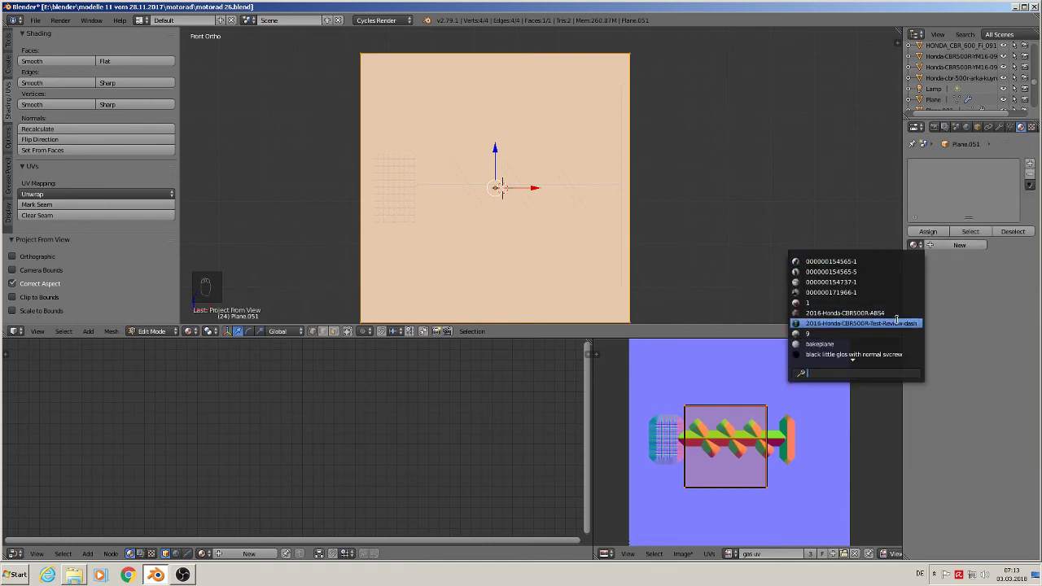
{"action": "type", "text": "pl"}
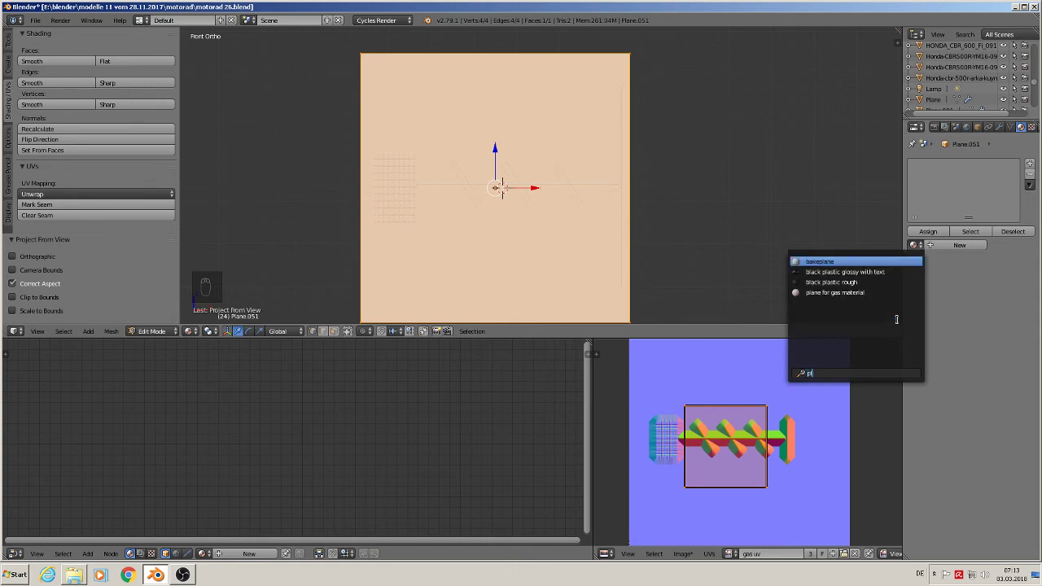
{"action": "left_click", "coordinate": [853, 292]}
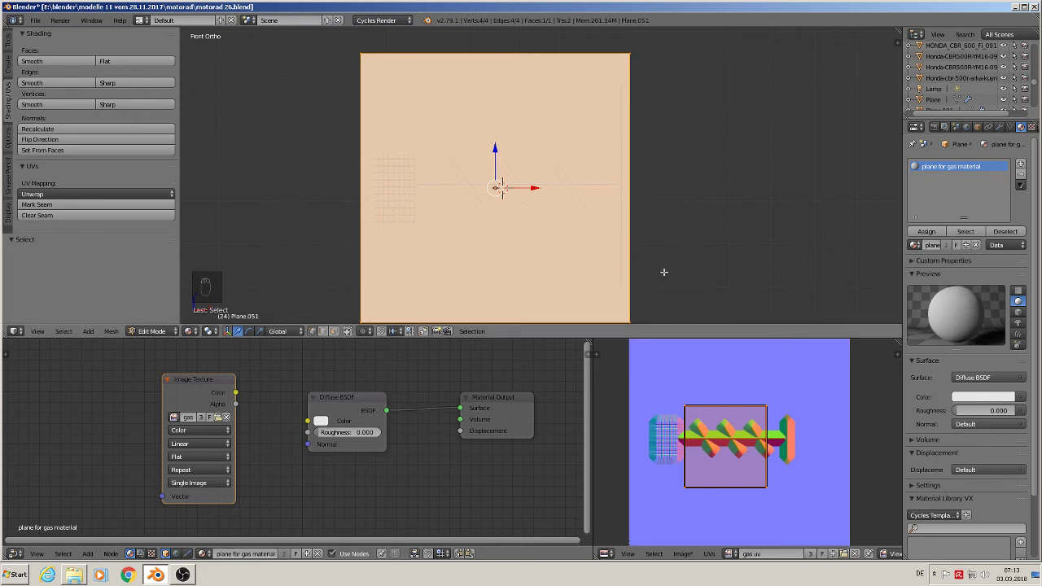
Move the plane about -0.005 along Y relative to the grip pattern, working in the top view.
{"action": "key", "text": "Tab"}
{"action": "middle_click_drag", "start_coordinate": [675, 274], "coordinate": [570, 296]}
{"action": "key", "text": "KP_7"}
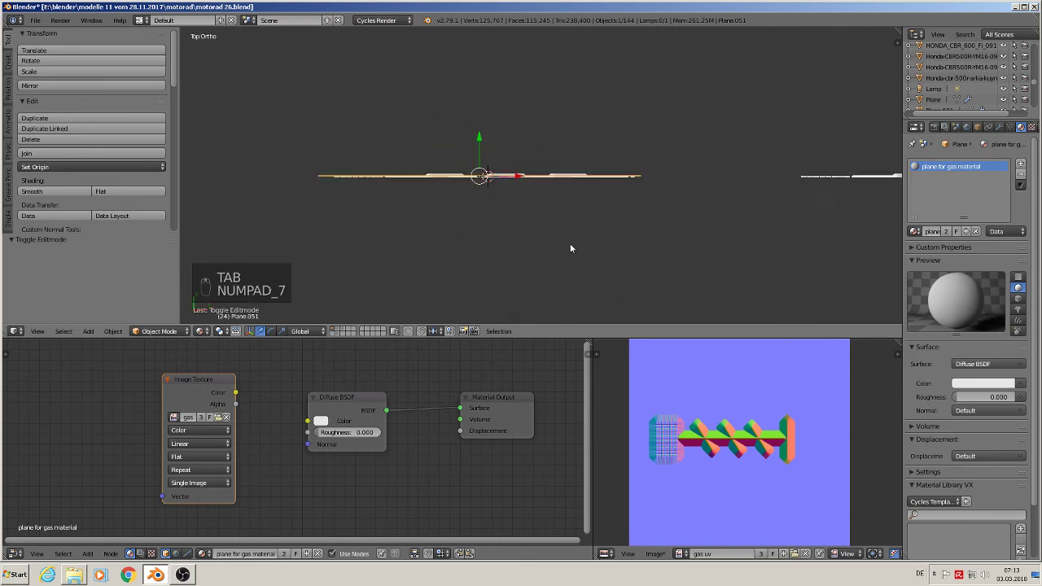
{"action": "left_click", "coordinate": [440, 112]}
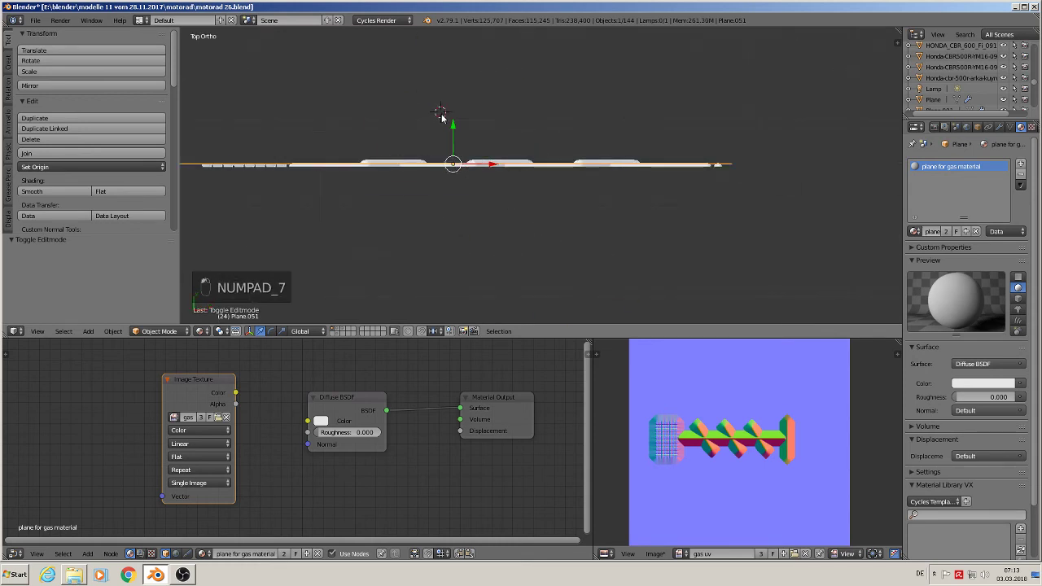
{"action": "key", "text": "g"}
{"action": "key", "text": "y"}
{"action": "left_click", "coordinate": [453, 128]}
Select the grip pattern object and recalculate the normals of its whole mesh.
{"action": "middle_click_drag", "start_coordinate": [454, 128], "coordinate": [436, 157]}
{"action": "right_click", "coordinate": [437, 158]}
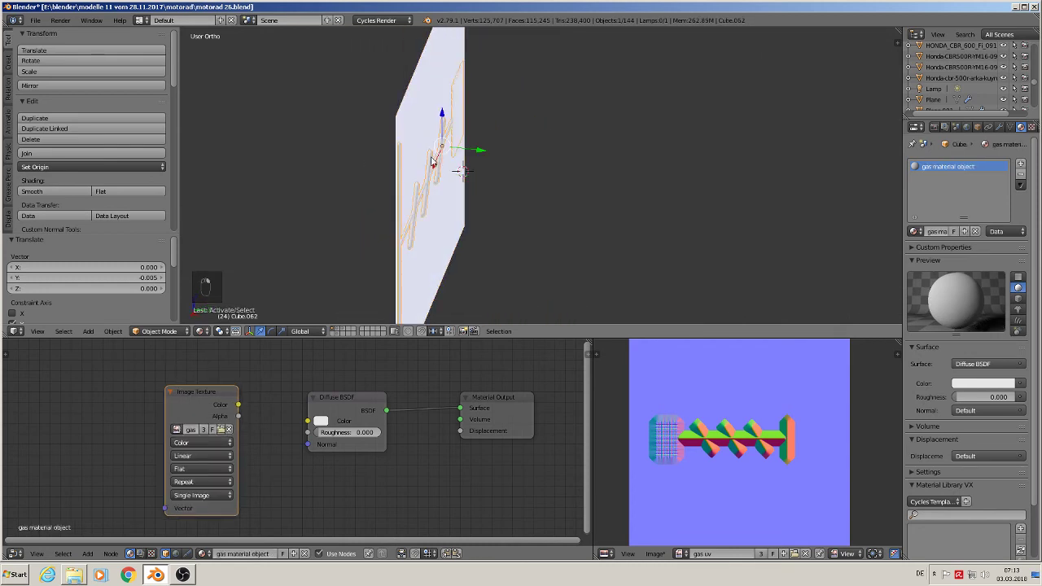
{"action": "right_click", "coordinate": [420, 119], "text": "shift"}
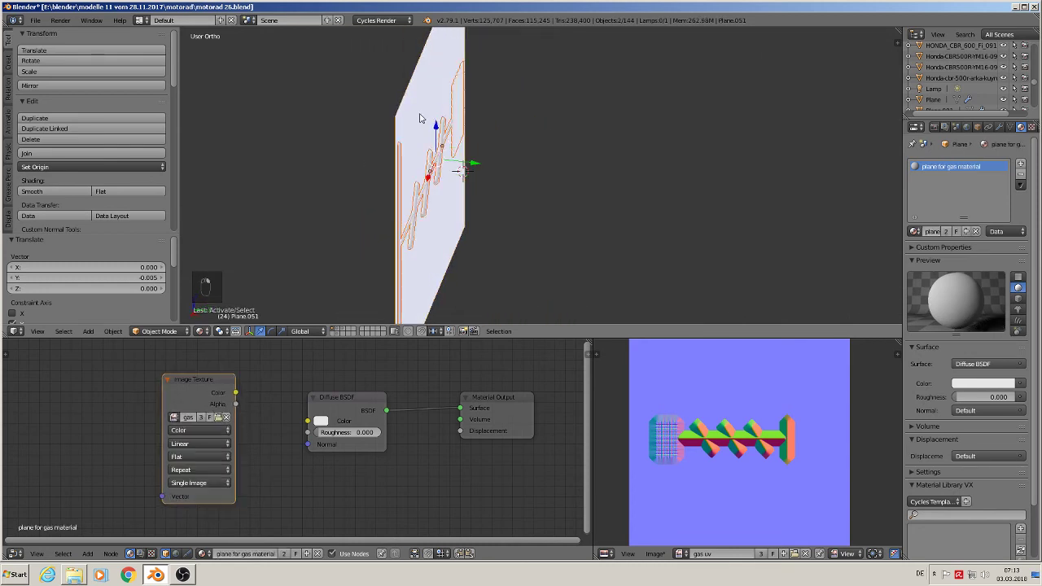
{"action": "scroll", "coordinate": [439, 167], "scroll_direction": "up", "scroll_amount": 4}
{"action": "right_click", "coordinate": [449, 147]}
{"action": "key", "text": "Tab"}
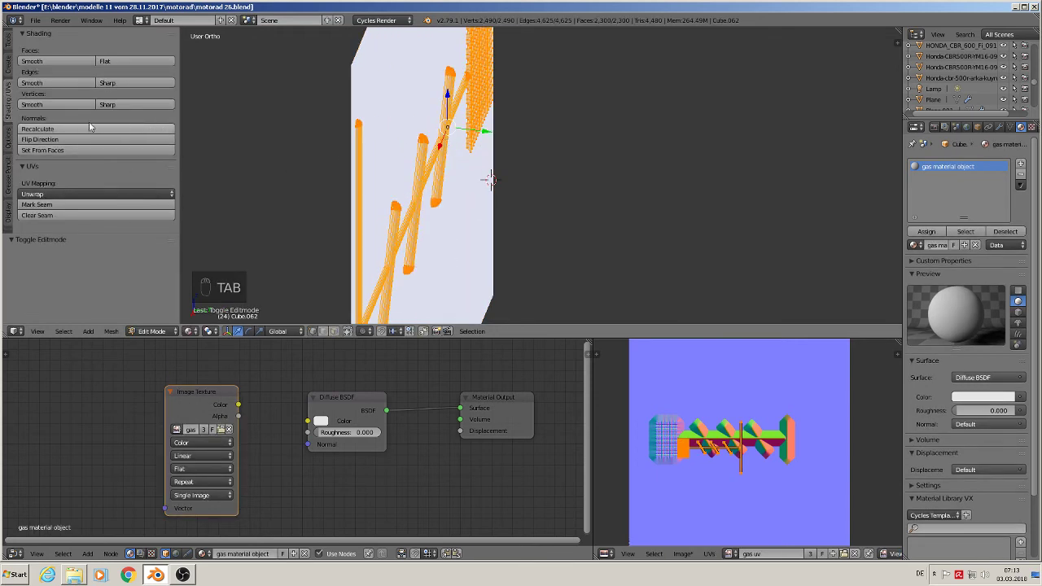
{"action": "mouse_move", "coordinate": [488, 177]}
{"action": "middle_mouse_down"}
{"action": "mouse_move", "coordinate": [450, 173]}
{"action": "mouse_move", "coordinate": [476, 172]}
{"action": "middle_mouse_up"}
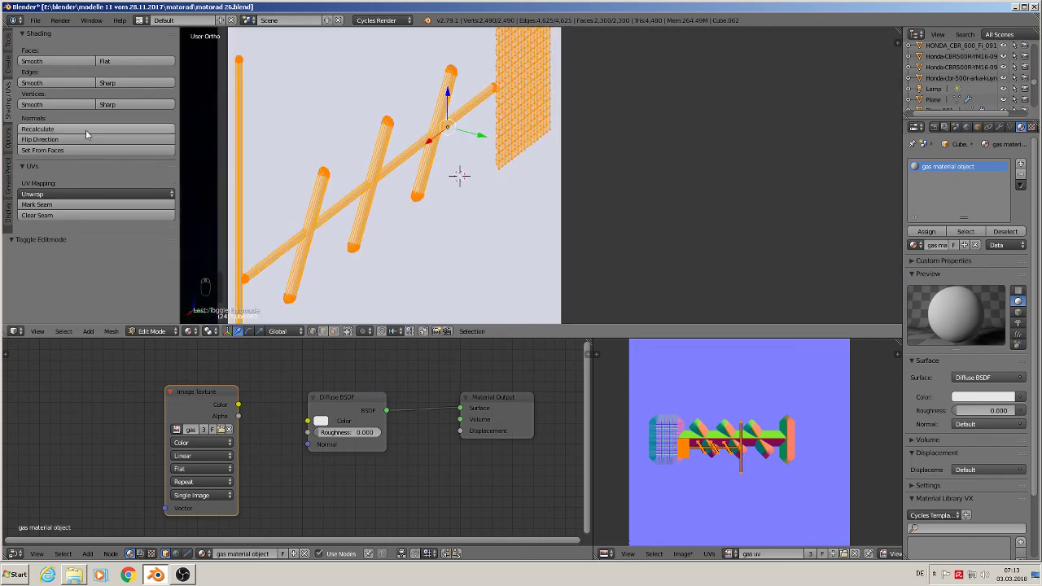
{"action": "left_click", "coordinate": [87, 130]}
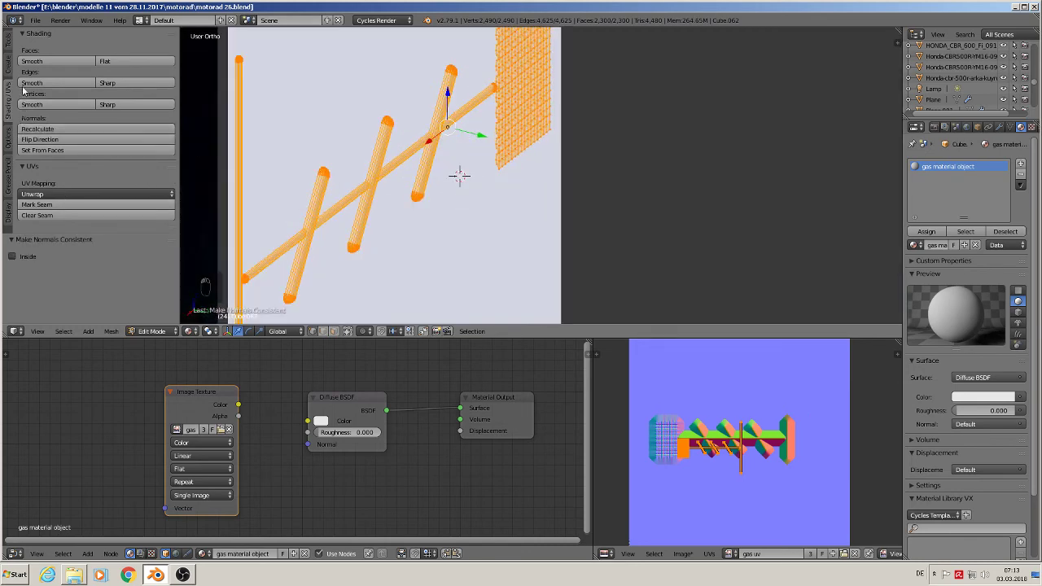
Remove the doubled vertices from the grip pattern's mesh and check the cleaned geometry.
{"action": "left_click", "coordinate": [7, 41]}
{"action": "scroll", "coordinate": [82, 131], "scroll_direction": "up", "scroll_amount": 2}
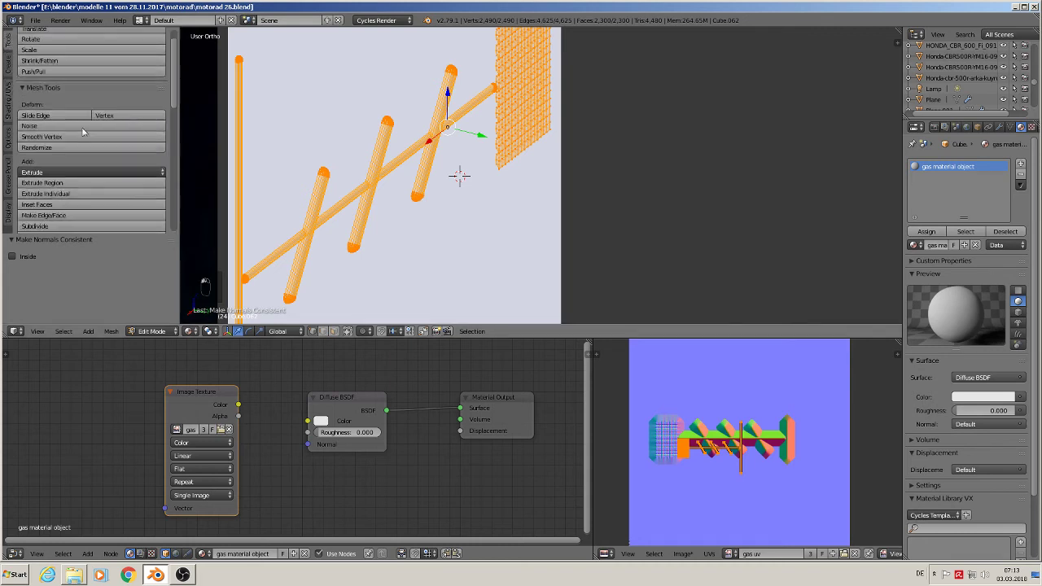
{"action": "scroll", "coordinate": [81, 138], "scroll_direction": "down", "scroll_amount": 6}
{"action": "left_click", "coordinate": [74, 153]}
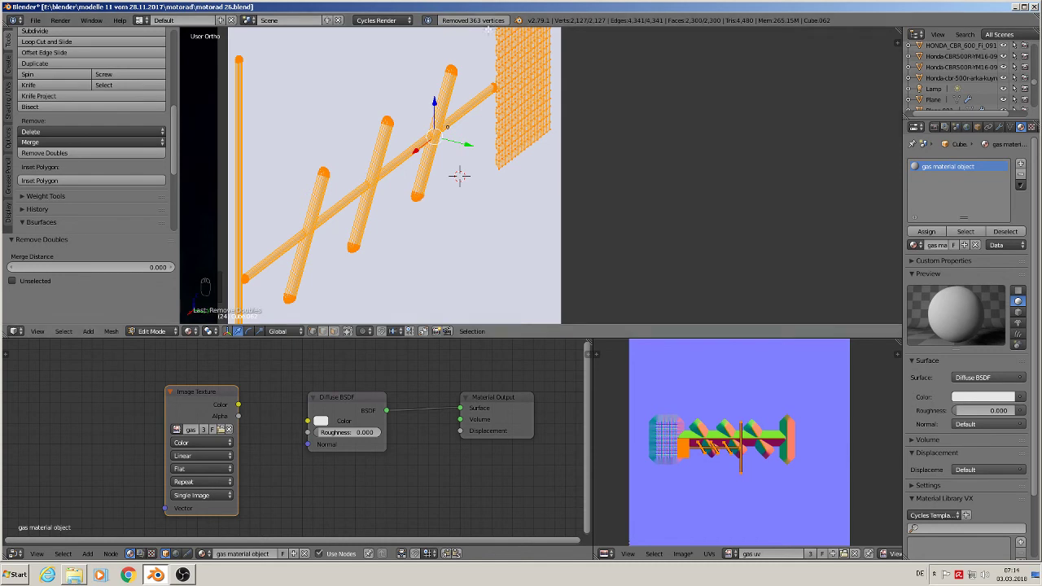
{"action": "key", "text": "space"}
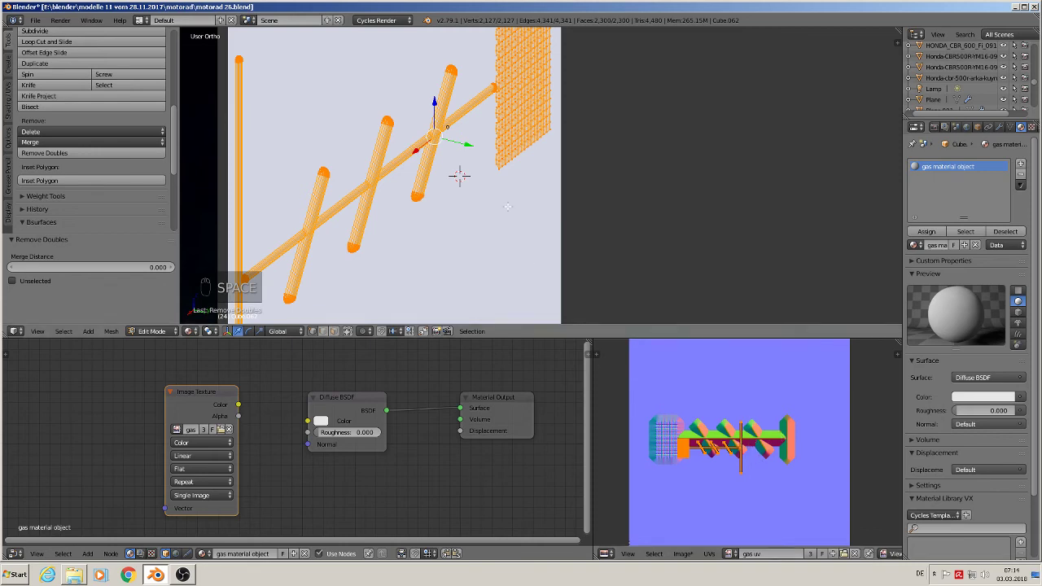
{"action": "middle_click_drag", "start_coordinate": [520, 209], "coordinate": [652, 224]}
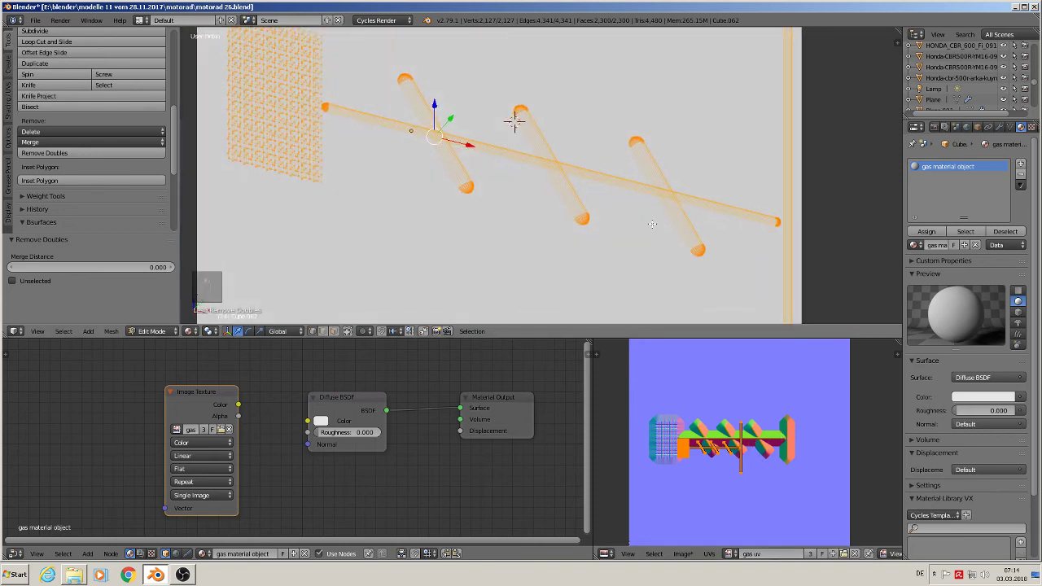
{"action": "middle_click_drag", "start_coordinate": [476, 240], "coordinate": [528, 224]}
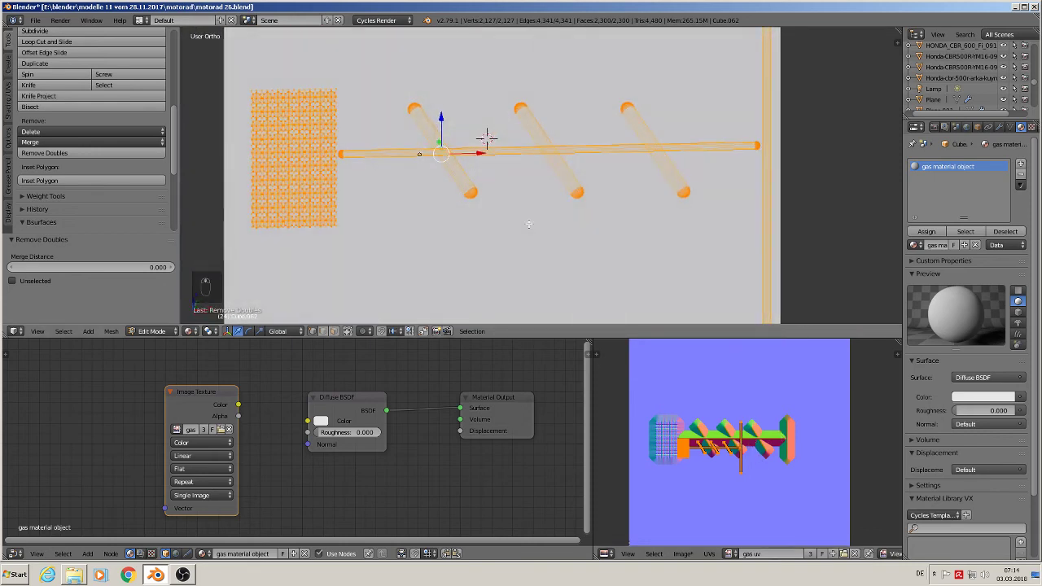
Leave mesh editing and apply rotation and scale to the grip pattern object.
{"action": "left_click", "coordinate": [113, 331]}
{"action": "key", "text": "Tab"}
{"action": "left_click", "coordinate": [113, 332]}
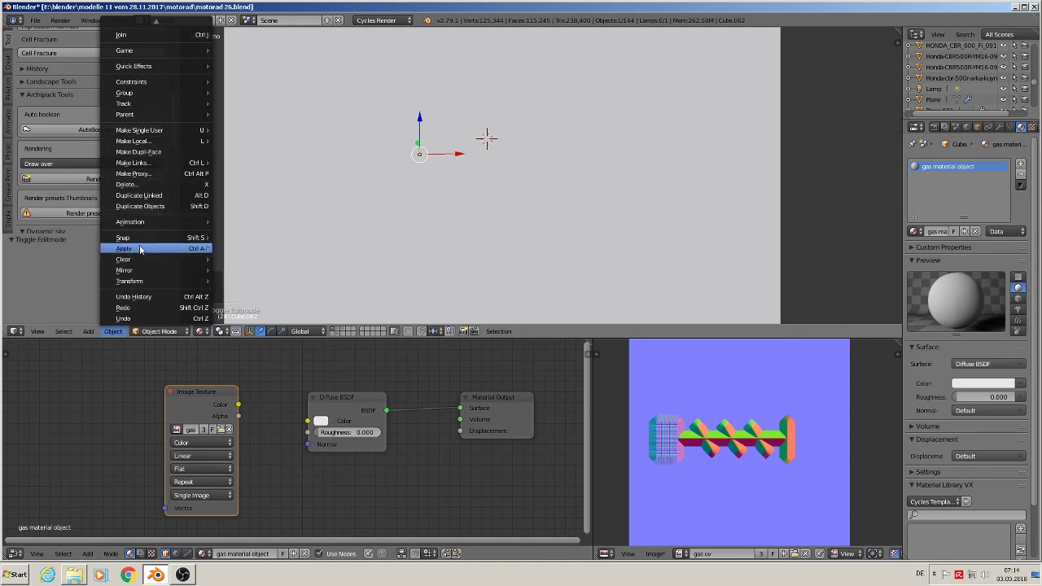
{"action": "mouse_move", "coordinate": [140, 250]}
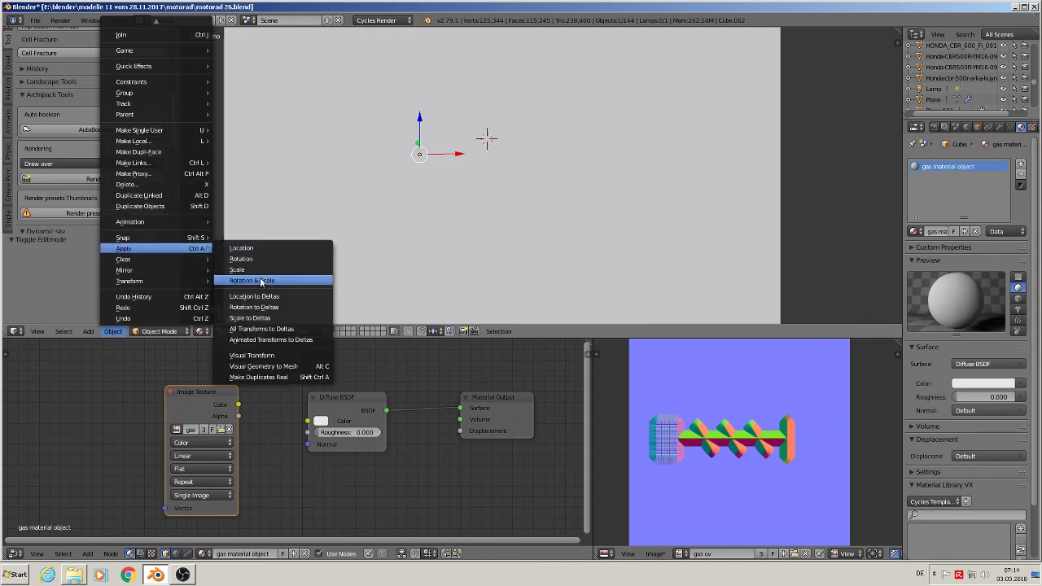
{"action": "left_click", "coordinate": [252, 280]}
Set the grip pattern's origin to its geometry.
{"action": "left_click", "coordinate": [113, 330]}
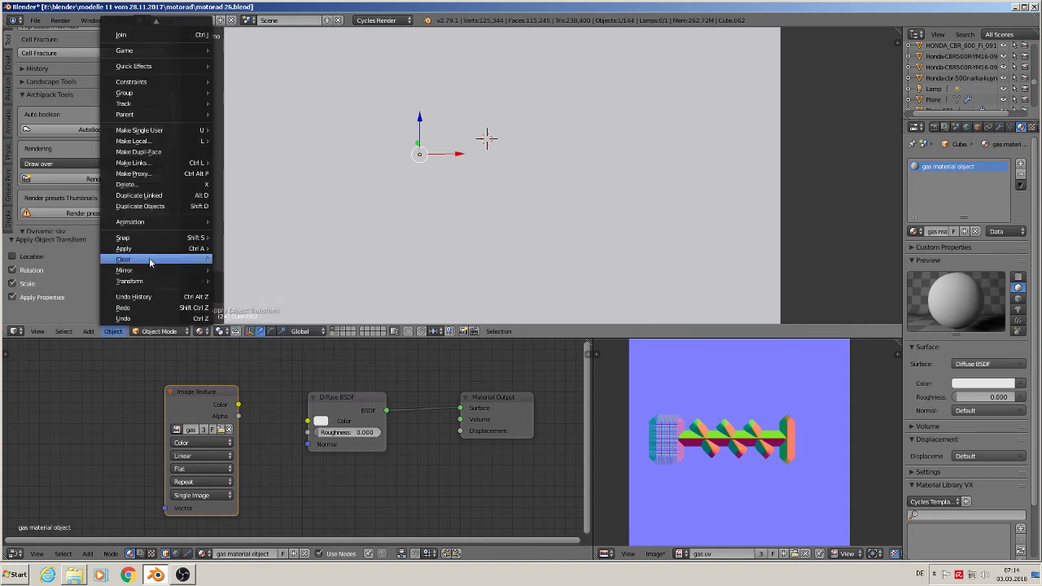
{"action": "mouse_move", "coordinate": [151, 261]}
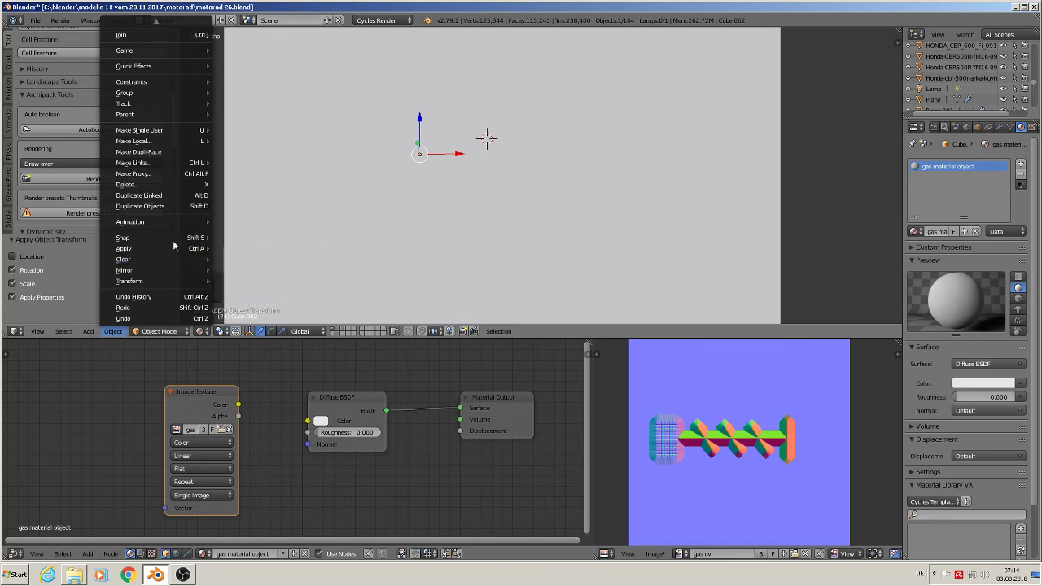
{"action": "scroll", "coordinate": [141, 110], "scroll_direction": "up", "scroll_amount": 4}
{"action": "scroll", "coordinate": [138, 112], "scroll_direction": "up", "scroll_amount": 3}
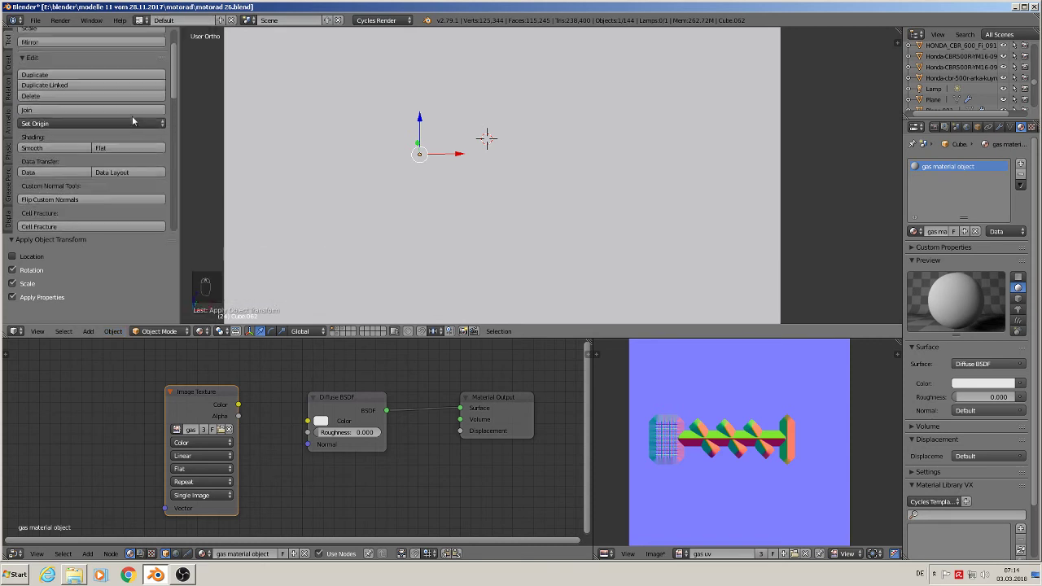
{"action": "left_click", "coordinate": [104, 143]}
{"action": "left_click", "coordinate": [129, 169]}
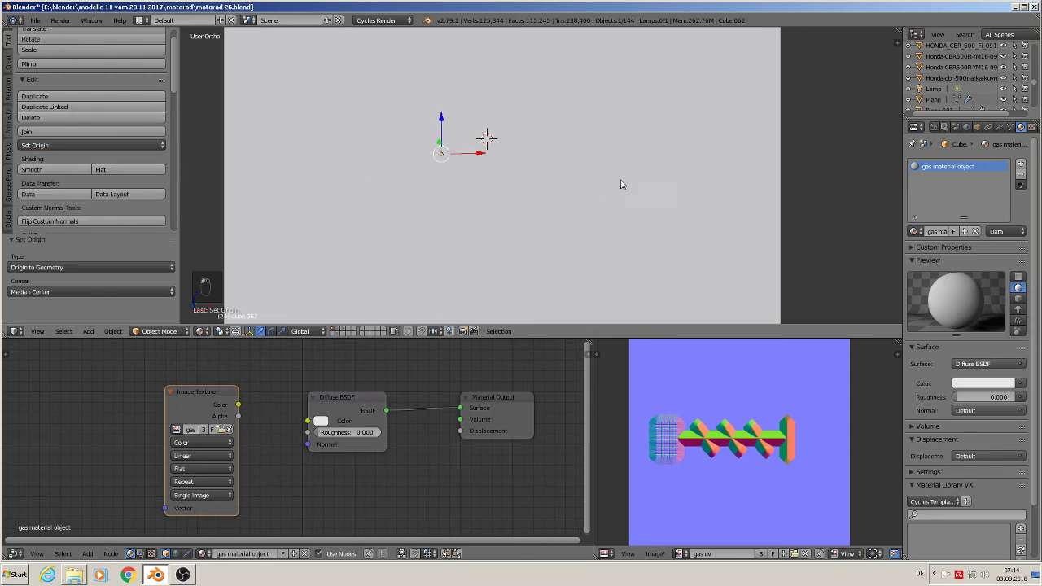
Add the square plane to the selection as bake target and bake the grip pattern's normals onto "gas uv".
{"action": "scroll", "coordinate": [623, 182], "scroll_direction": "down", "scroll_amount": 3}
{"action": "middle_click_drag", "start_coordinate": [628, 181], "coordinate": [457, 216]}
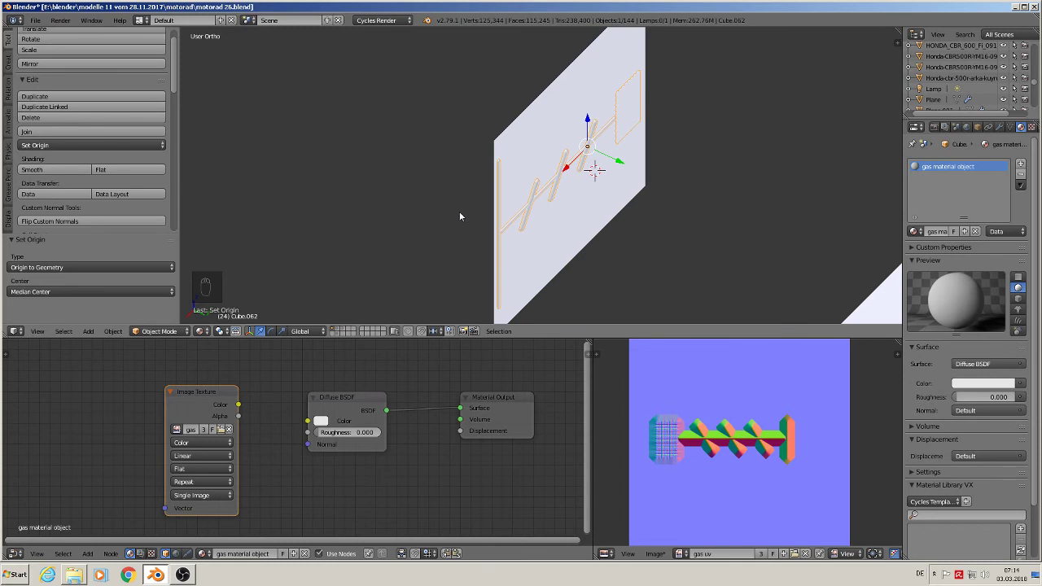
{"action": "scroll", "coordinate": [534, 202], "scroll_direction": "up", "scroll_amount": 2}
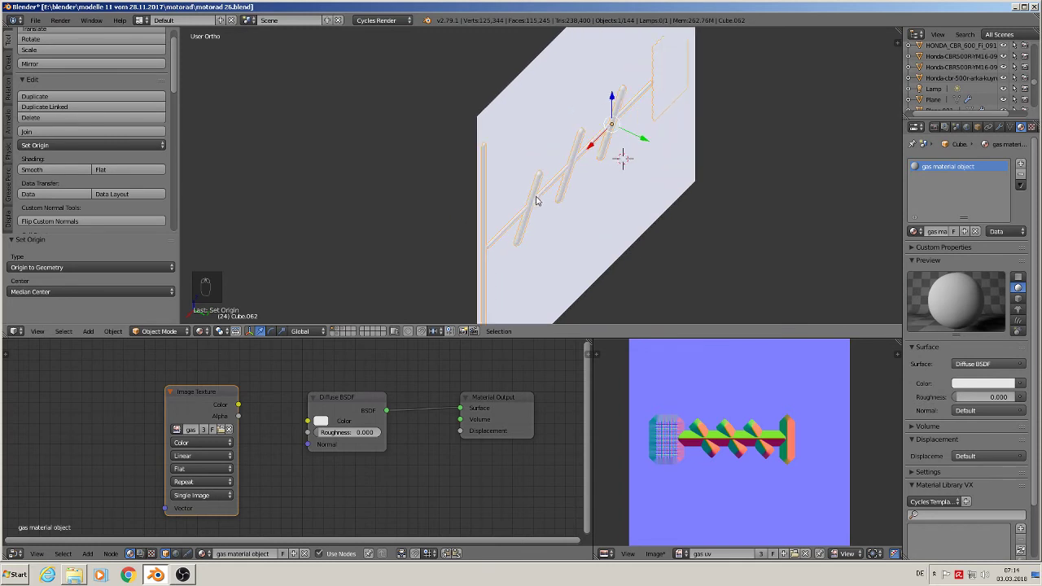
{"action": "middle_click_drag", "start_coordinate": [536, 201], "coordinate": [546, 198]}
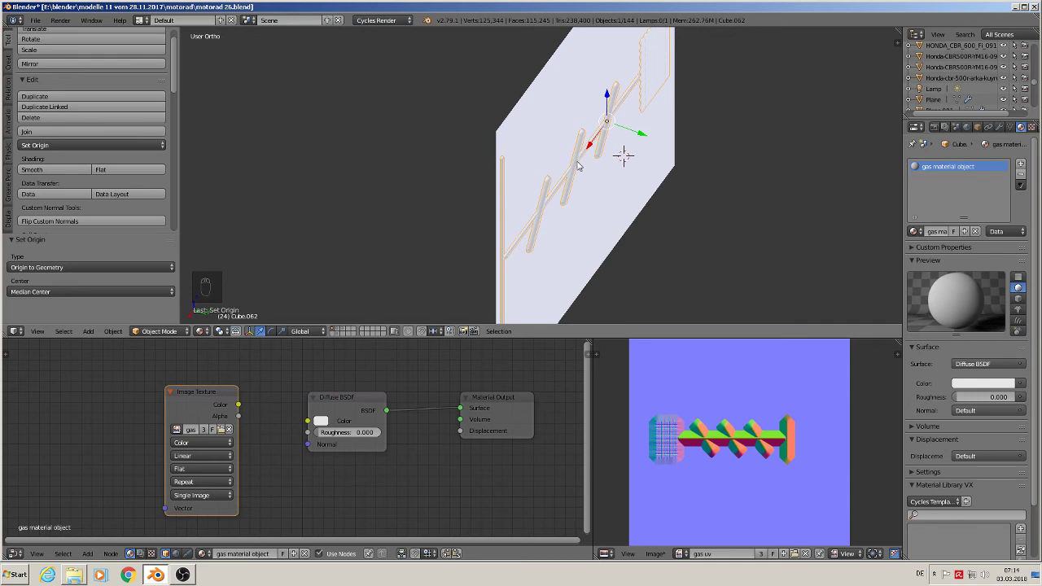
{"action": "right_click", "coordinate": [560, 101]}
{"action": "left_click", "coordinate": [915, 127]}
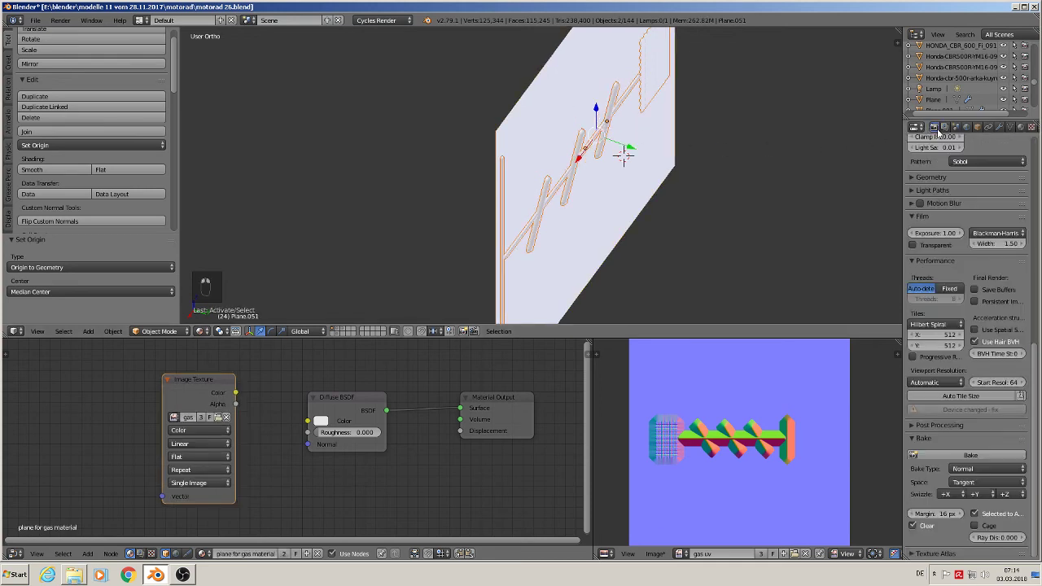
{"action": "left_click", "coordinate": [932, 454]}
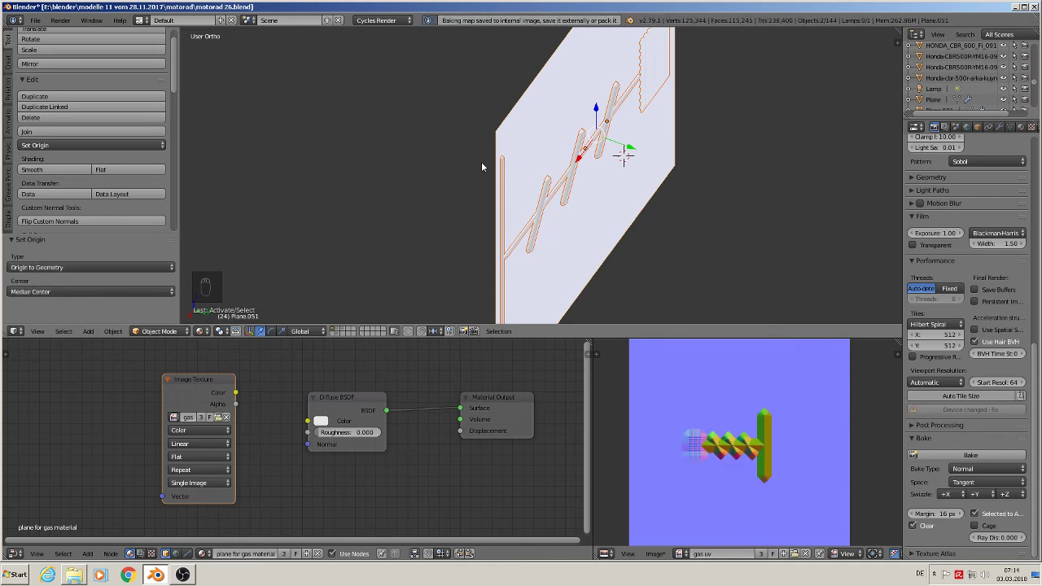
Set the bake ray distance to 1.000, rebake the normal map and examine the resulting image.
{"action": "scroll", "coordinate": [635, 263], "scroll_direction": "up", "scroll_amount": 2}
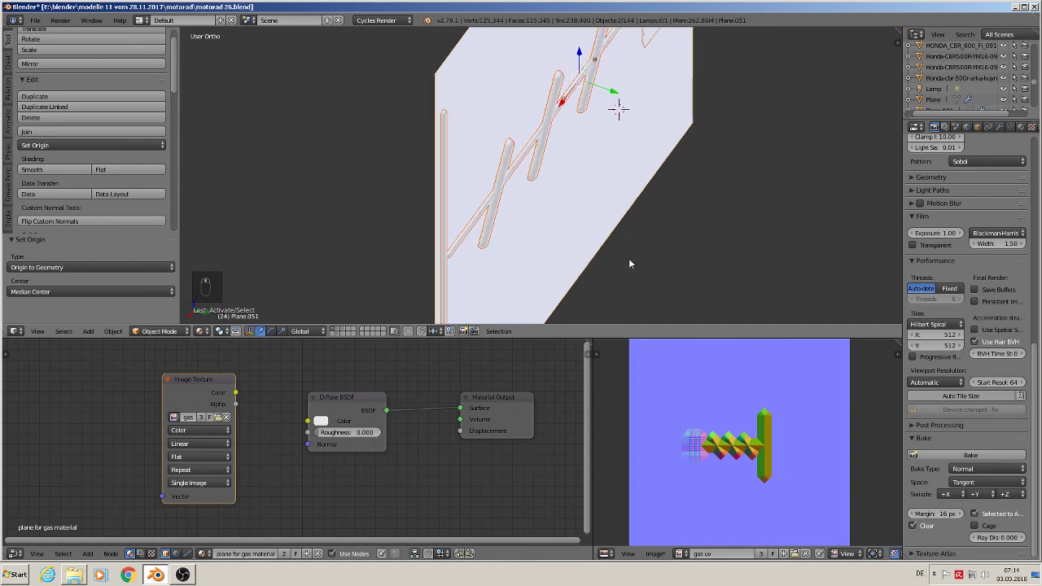
{"action": "scroll", "coordinate": [629, 258], "scroll_direction": "up", "scroll_amount": 5}
{"action": "scroll", "coordinate": [629, 258], "scroll_direction": "down", "scroll_amount": 4}
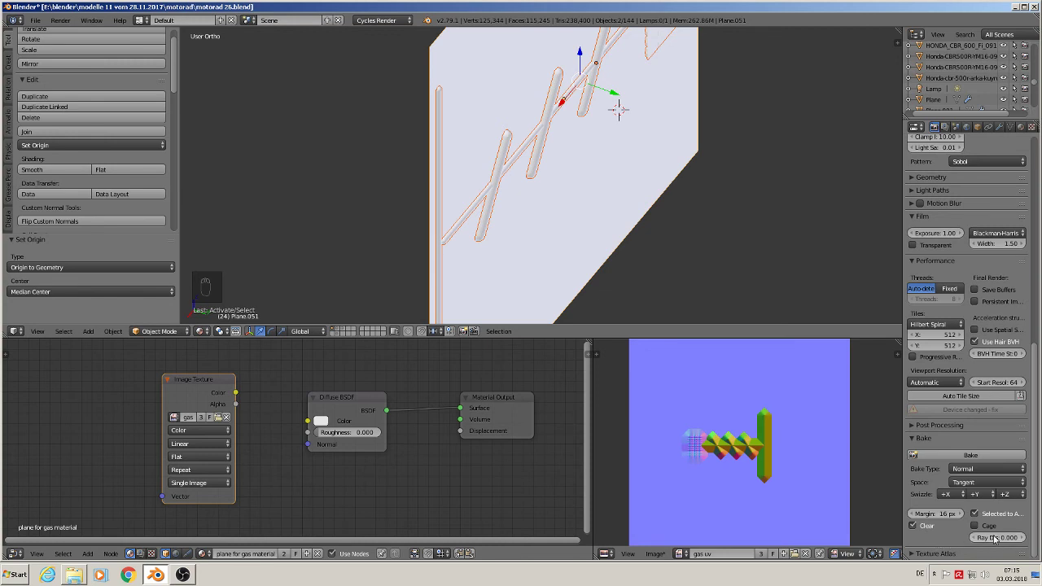
{"action": "left_click_drag", "start_coordinate": [994, 538], "coordinate": [1013, 538]}
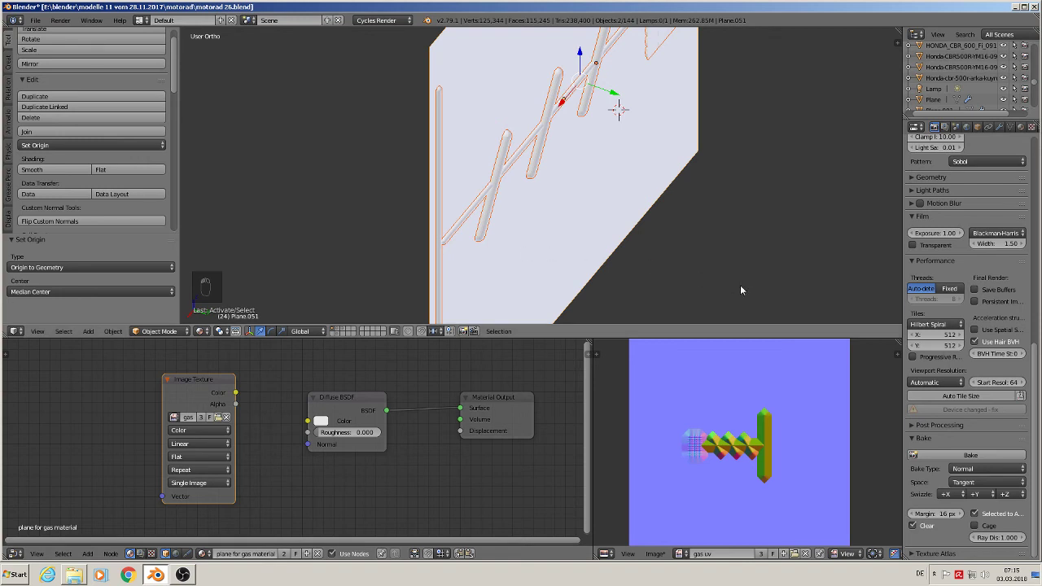
{"action": "left_click", "coordinate": [983, 456]}
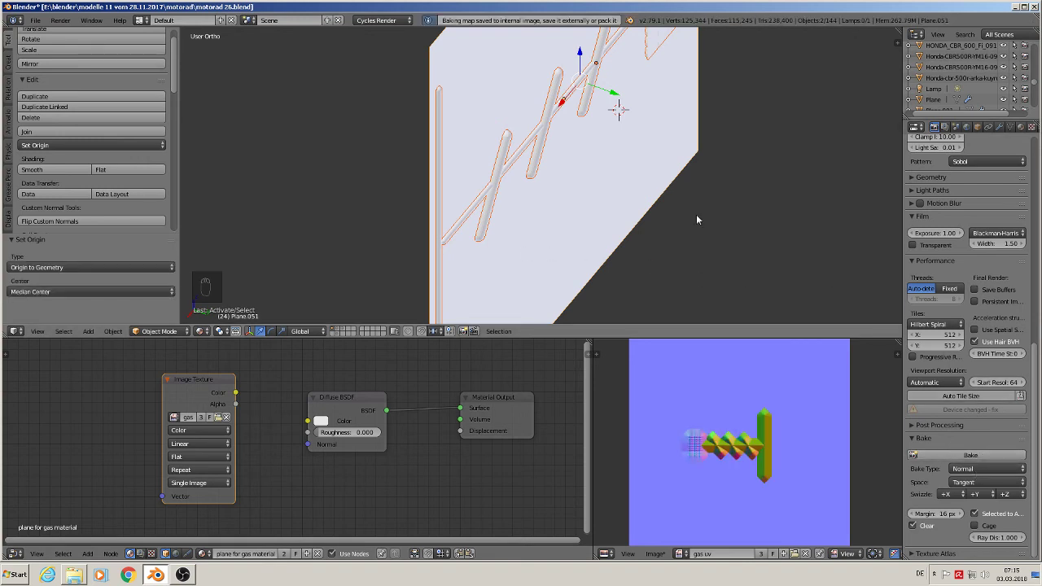
{"action": "scroll", "coordinate": [716, 405], "scroll_direction": "up", "scroll_amount": 2}
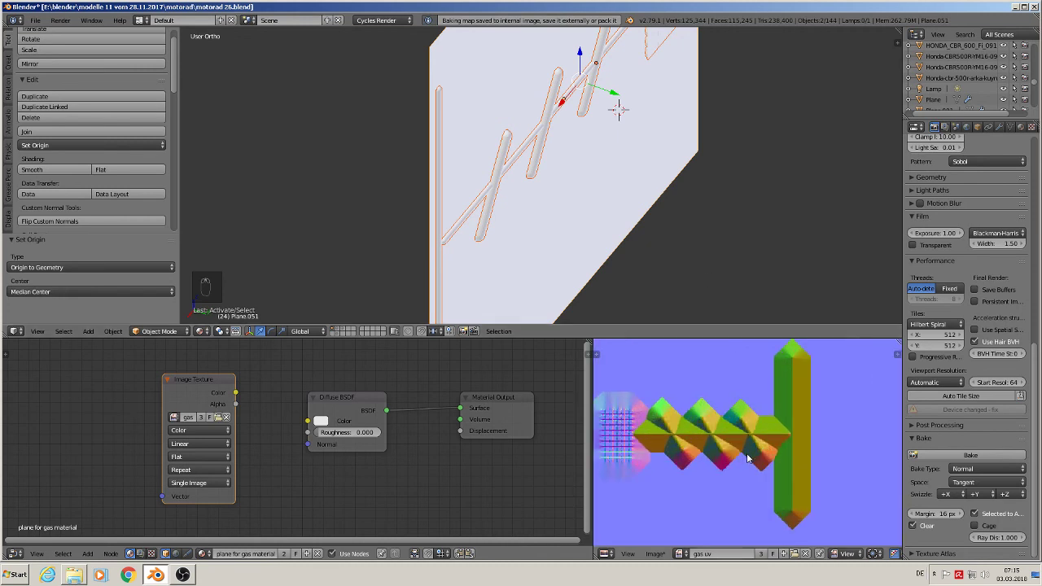
{"action": "scroll", "coordinate": [716, 404], "scroll_direction": "down", "scroll_amount": 1}
{"action": "scroll", "coordinate": [716, 405], "scroll_direction": "down", "scroll_amount": 3}
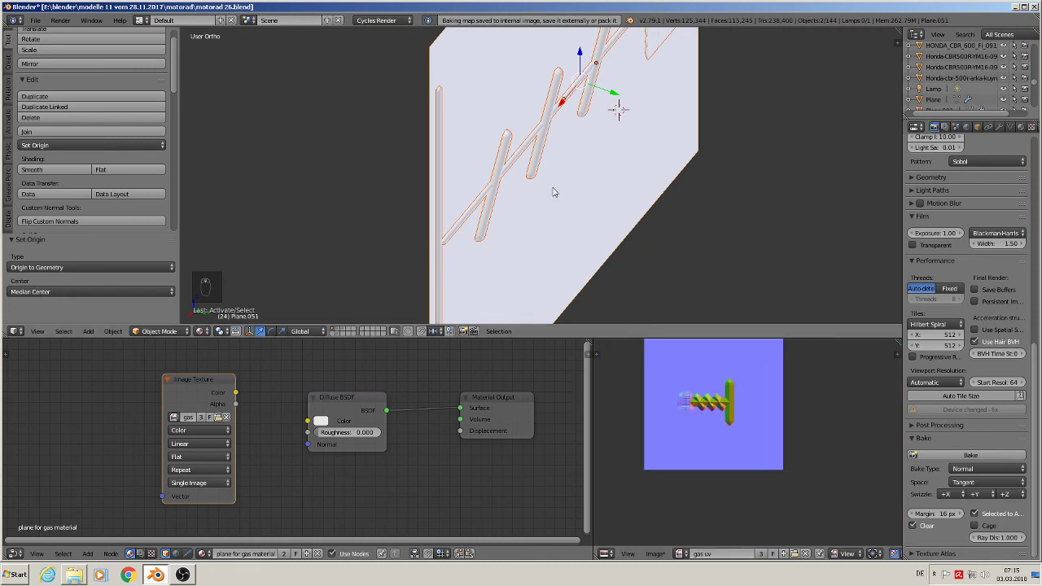
Unwrap the square plane from the front view with Project from View (Bounds) so it fills the whole UV space.
{"action": "key", "text": "Tab"}
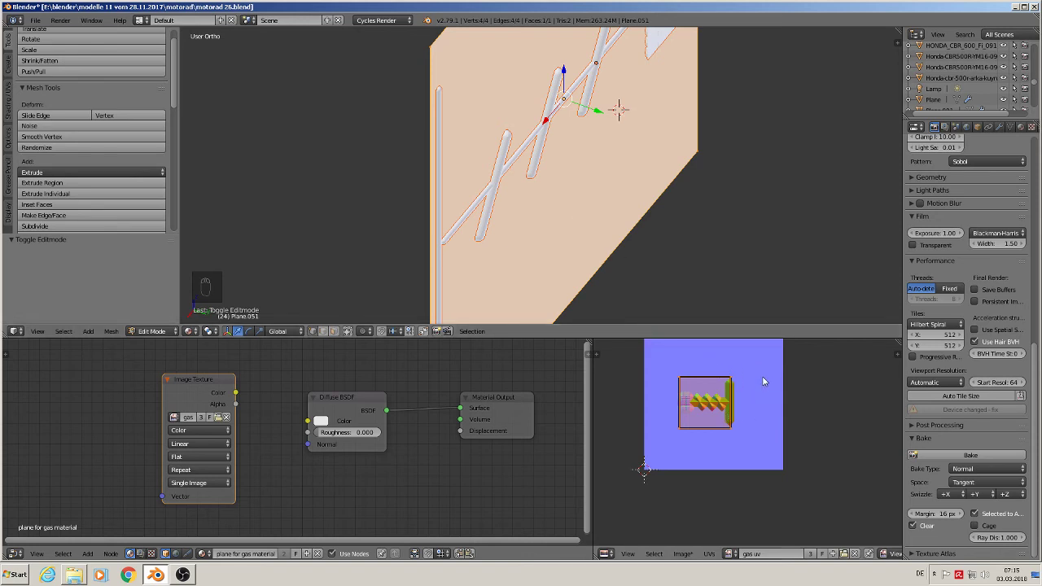
{"action": "key", "text": "KP_1"}
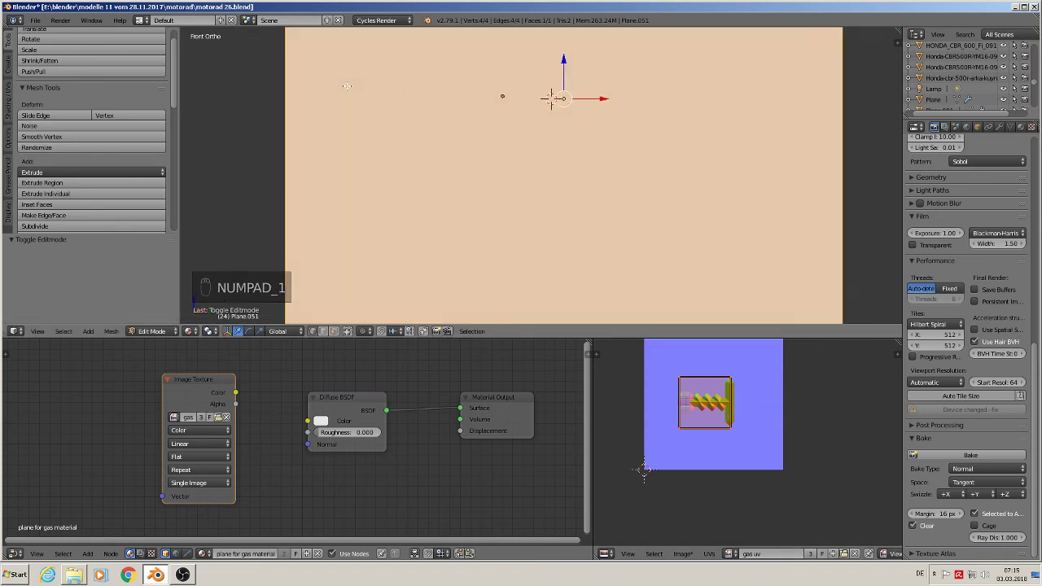
{"action": "key", "text": "u"}
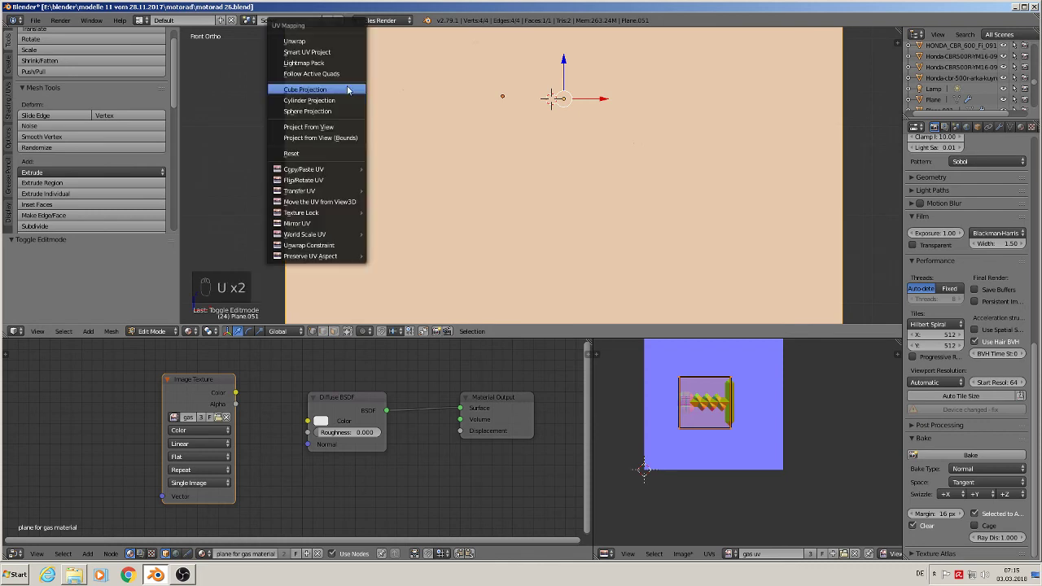
{"action": "left_click", "coordinate": [355, 140]}
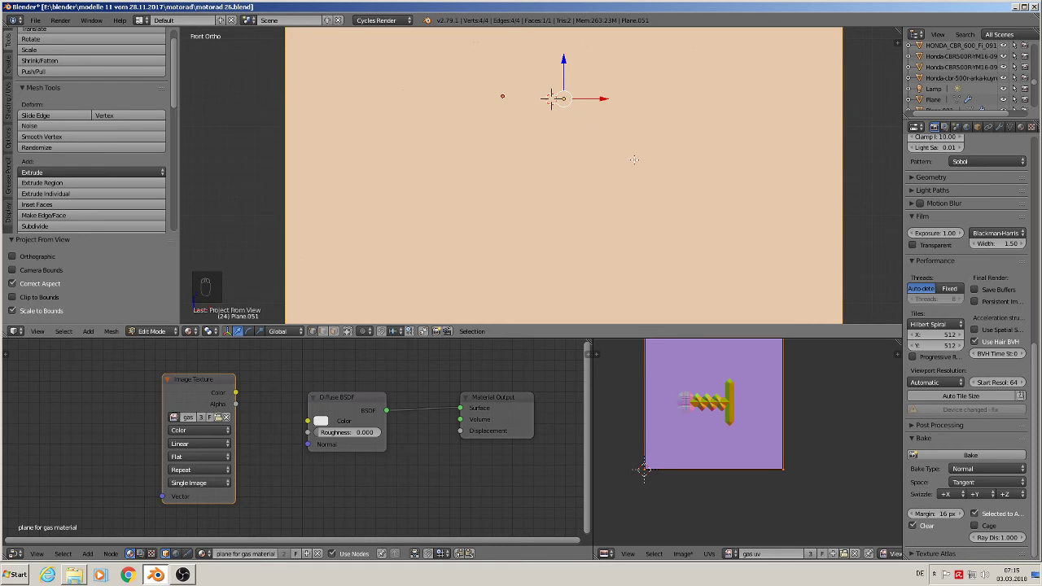
{"action": "key", "text": "Tab"}
Reselect the grip pattern with the plane as active target and bake the normal map using the new UVs.
{"action": "middle_click_drag", "start_coordinate": [675, 195], "coordinate": [510, 244]}
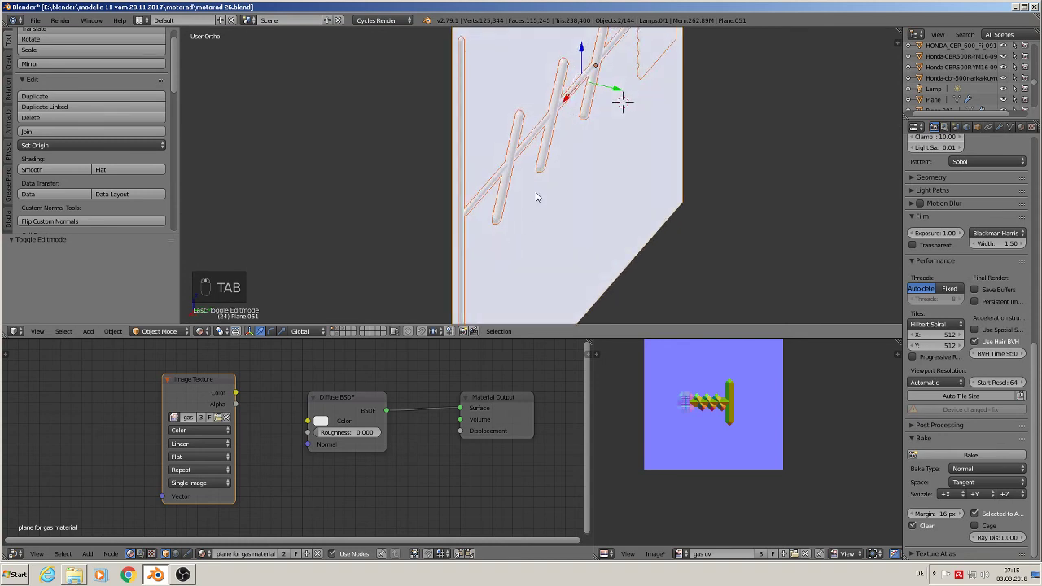
{"action": "right_click", "coordinate": [513, 144]}
{"action": "right_click", "coordinate": [507, 103], "text": "shift"}
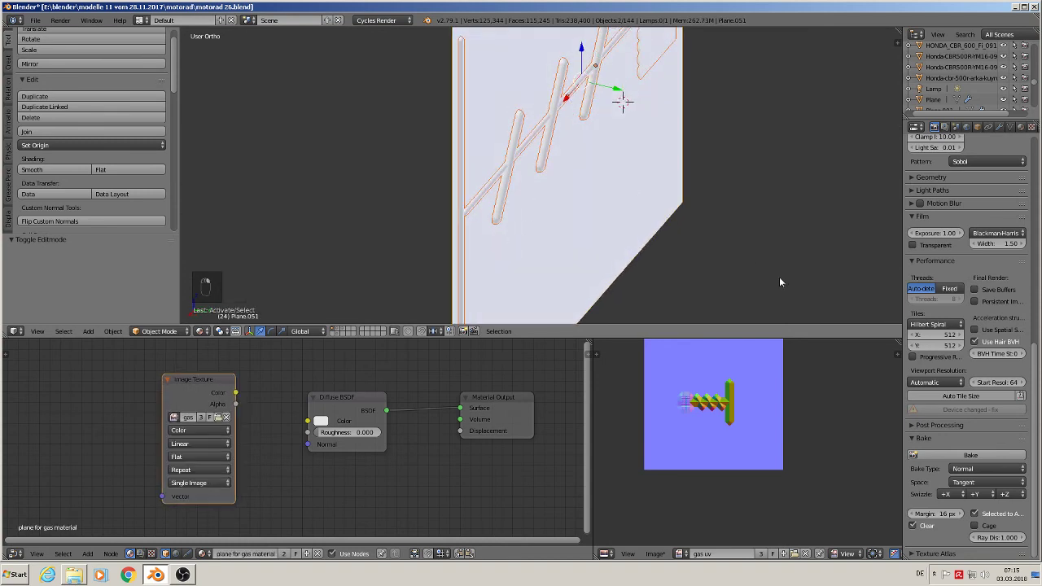
{"action": "left_click", "coordinate": [948, 454]}
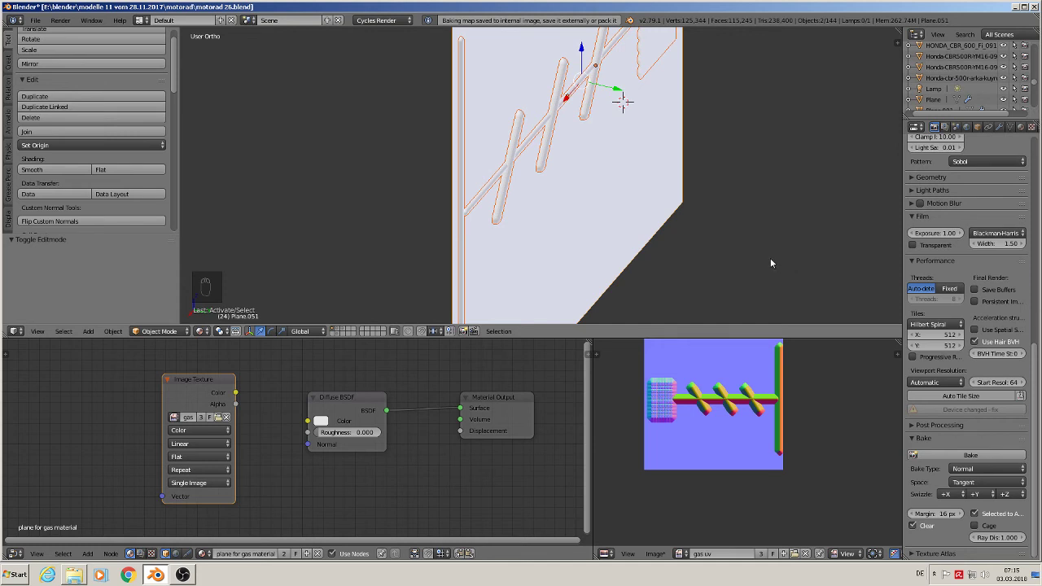
Select only the grip pattern and scale it uniformly to about 0.907 to leave a margin inside the plane.
{"action": "middle_click_drag", "start_coordinate": [730, 249], "coordinate": [676, 231], "text": "shift"}
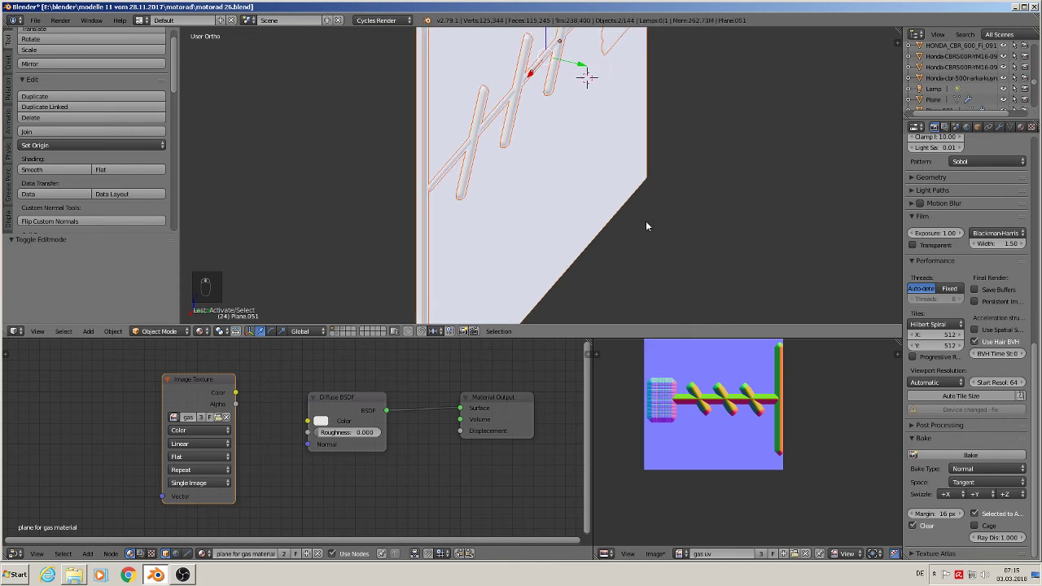
{"action": "right_click", "coordinate": [491, 120]}
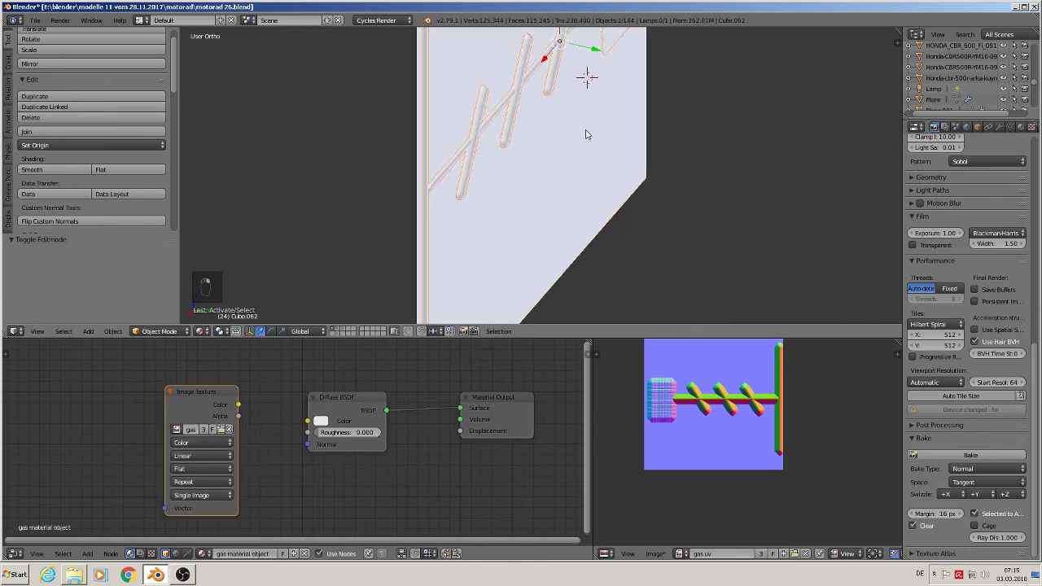
{"action": "key", "text": "s"}
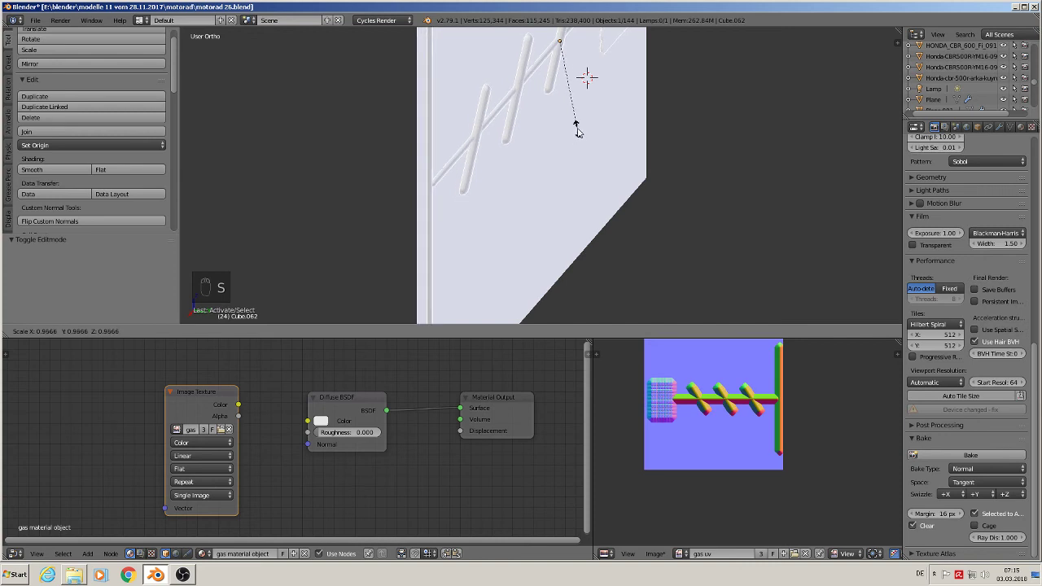
{"action": "left_click", "coordinate": [578, 126]}
{"action": "key", "text": "KP_Decimal"}
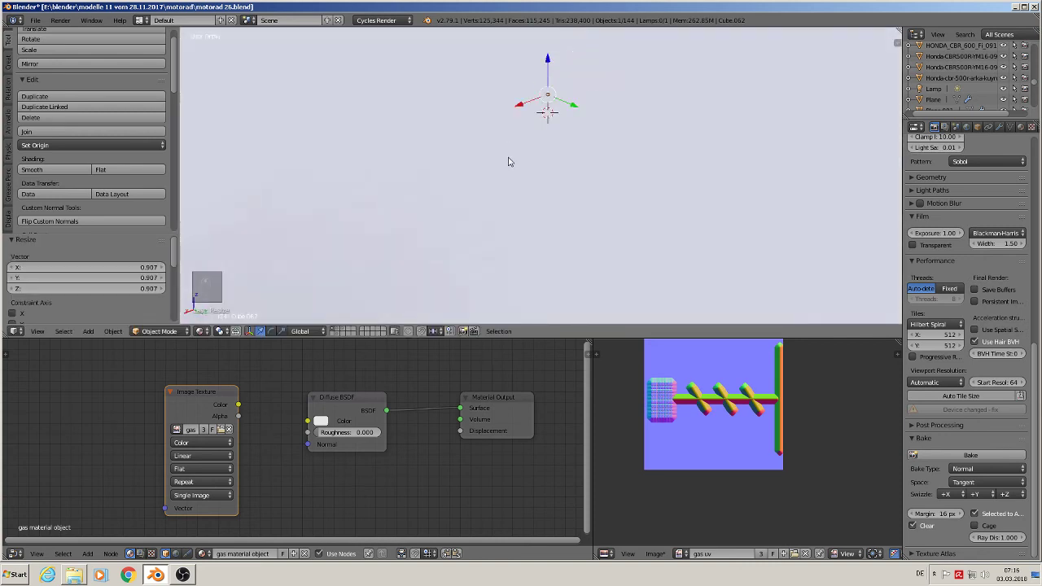
{"action": "middle_click_drag", "start_coordinate": [508, 161], "coordinate": [684, 167]}
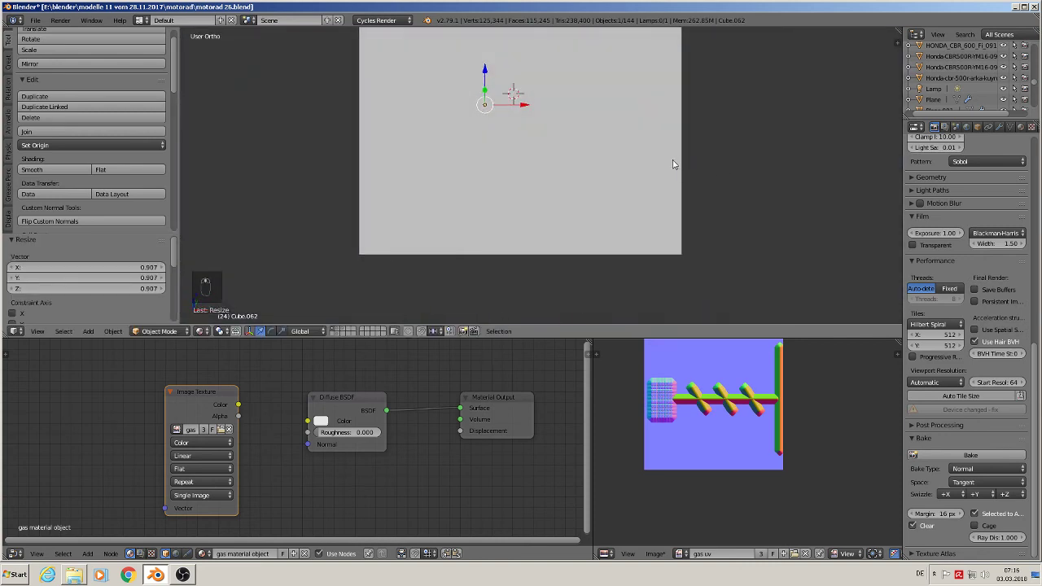
Show the objects in wireframe, add the plane as active target, rebake the normal map and inspect it closely.
{"action": "key", "text": "z"}
{"action": "key", "text": "Tab"}
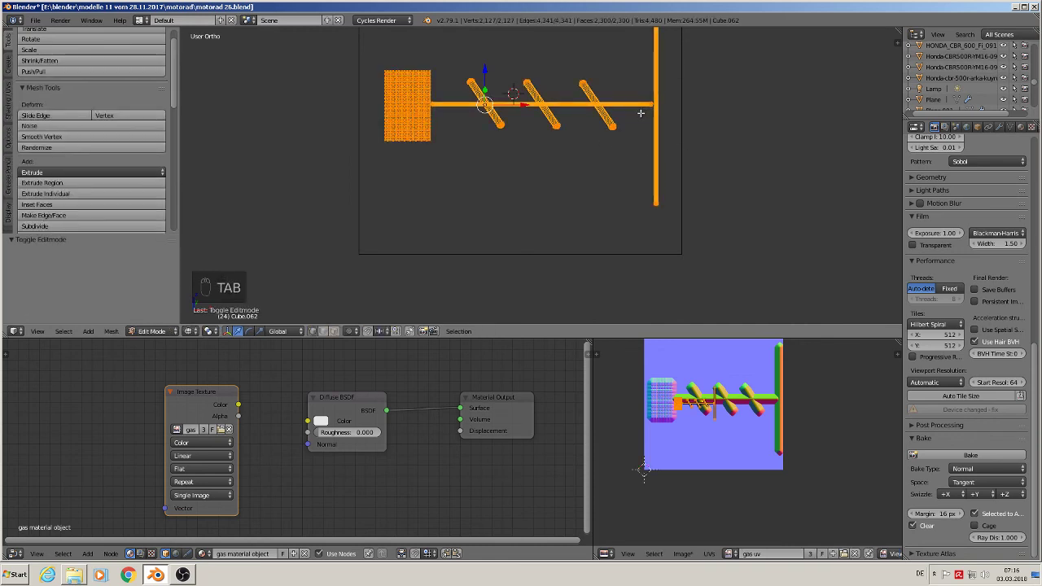
{"action": "key", "text": "Tab"}
{"action": "right_click", "coordinate": [686, 146], "text": "shift"}
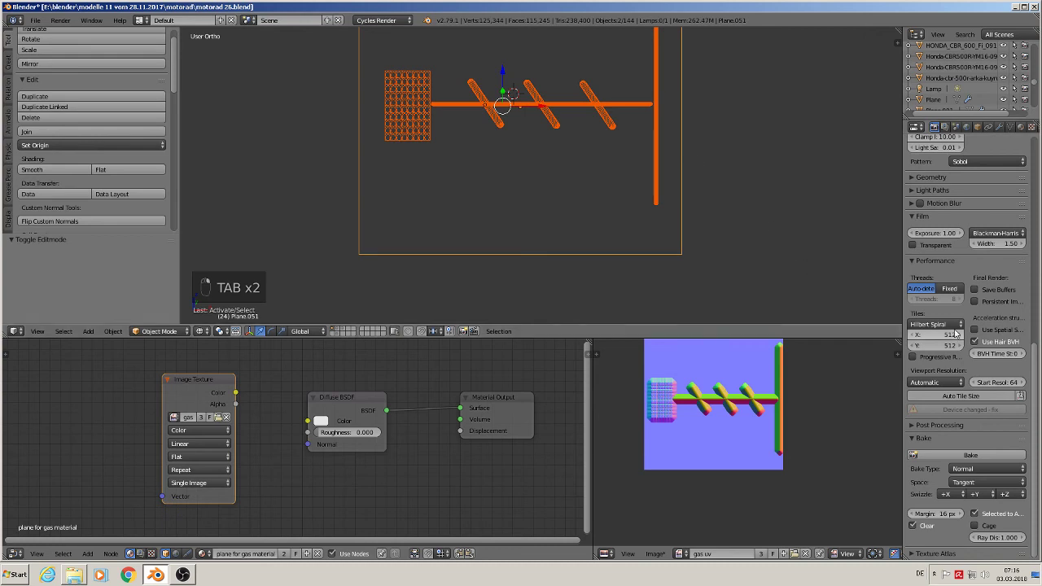
{"action": "left_click", "coordinate": [957, 457]}
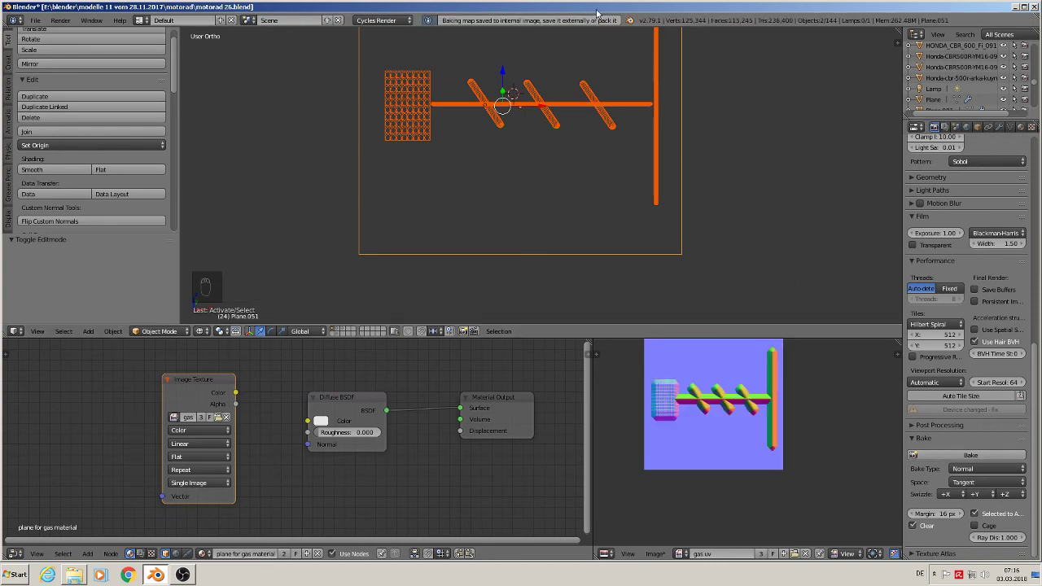
{"action": "scroll", "coordinate": [748, 409], "scroll_direction": "up", "scroll_amount": 2}
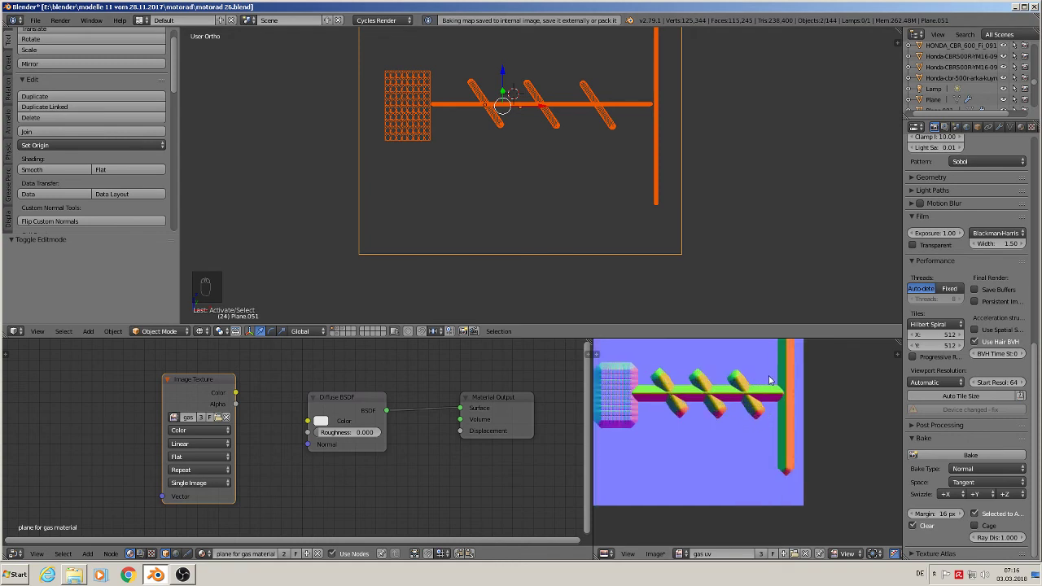
Apply rotation and scale to the grip pattern object and set its origin to geometry.
{"action": "key", "text": "Tab"}
{"action": "key", "text": "Tab"}
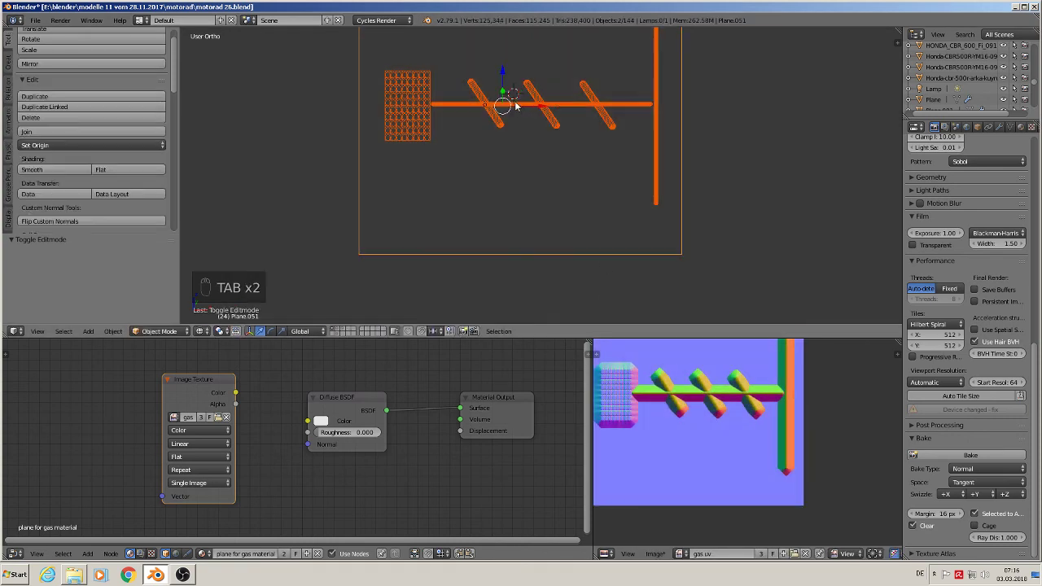
{"action": "right_click", "coordinate": [521, 108]}
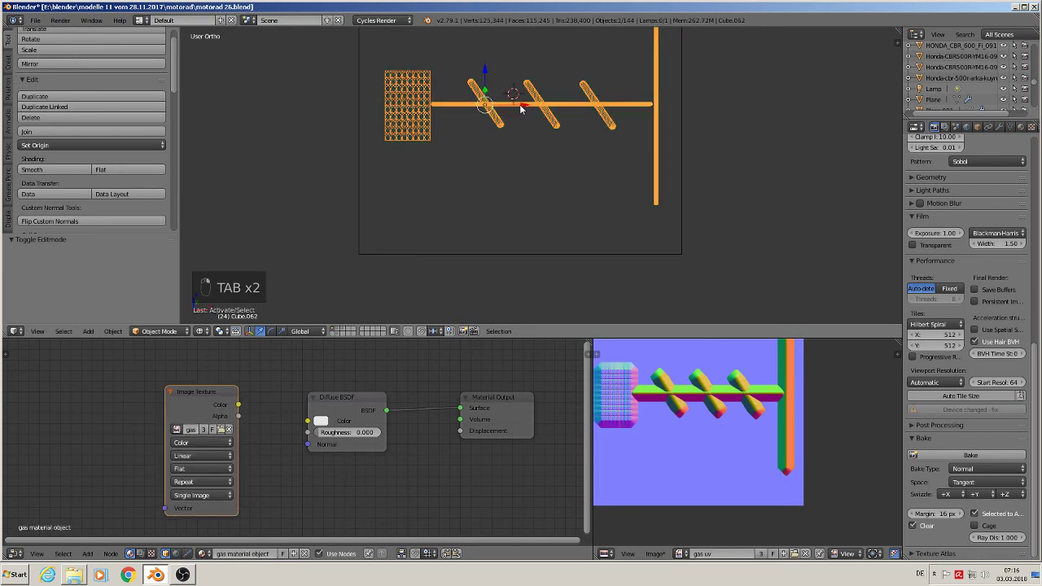
{"action": "left_click", "coordinate": [113, 332]}
{"action": "mouse_move", "coordinate": [140, 249]}
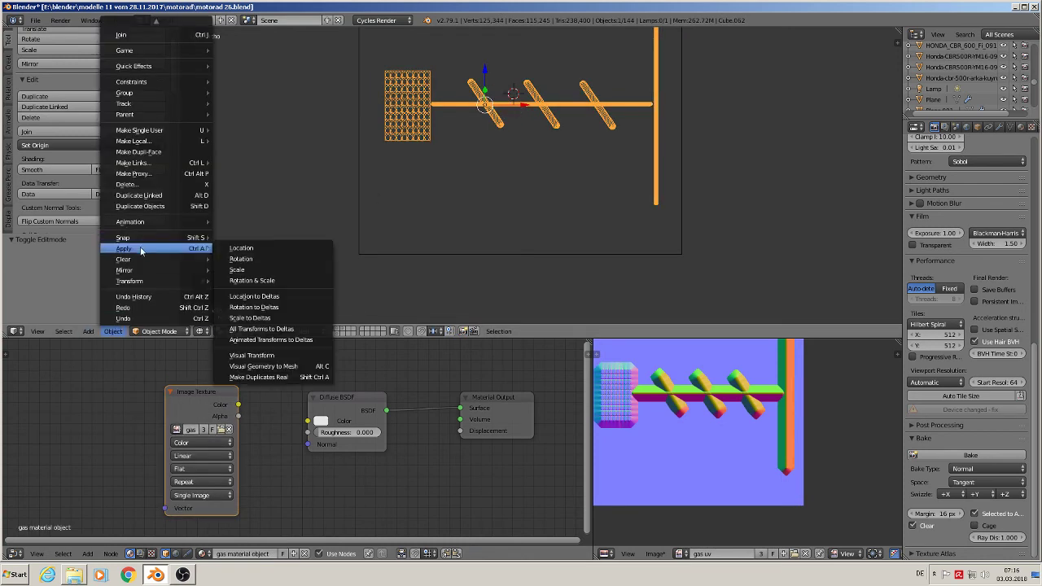
{"action": "left_click", "coordinate": [244, 280]}
{"action": "left_click", "coordinate": [76, 146]}
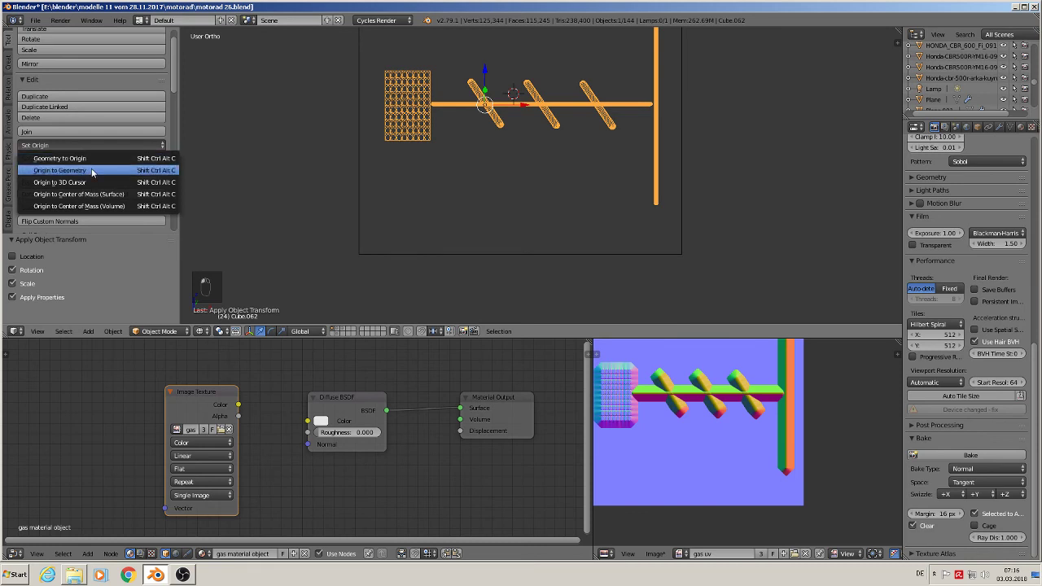
{"action": "left_click", "coordinate": [93, 170]}
Reselect the grip pattern with the square plane as active target and rebake the normal map.
{"action": "right_click", "coordinate": [512, 255]}
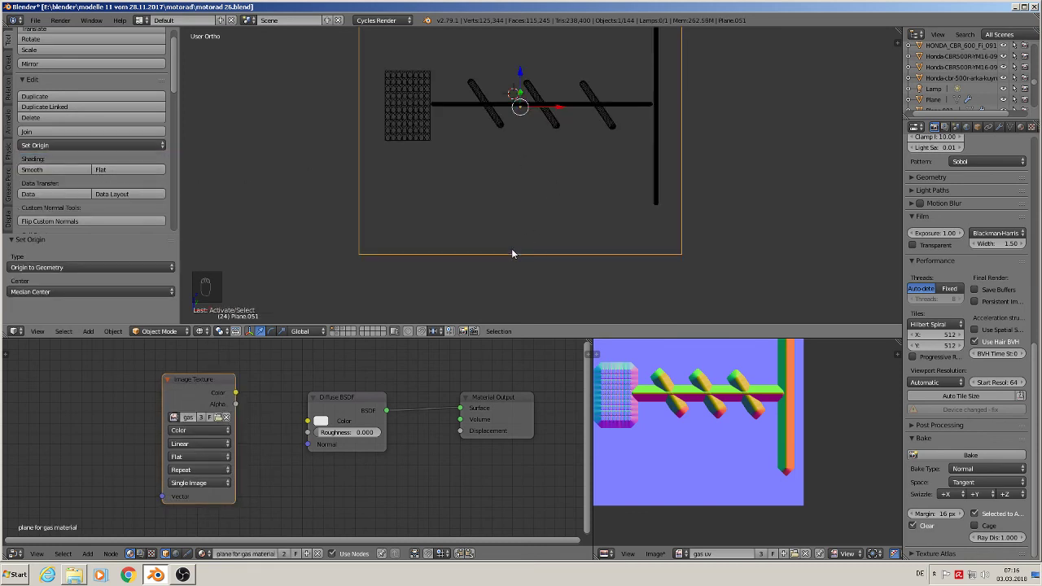
{"action": "right_click", "coordinate": [602, 119]}
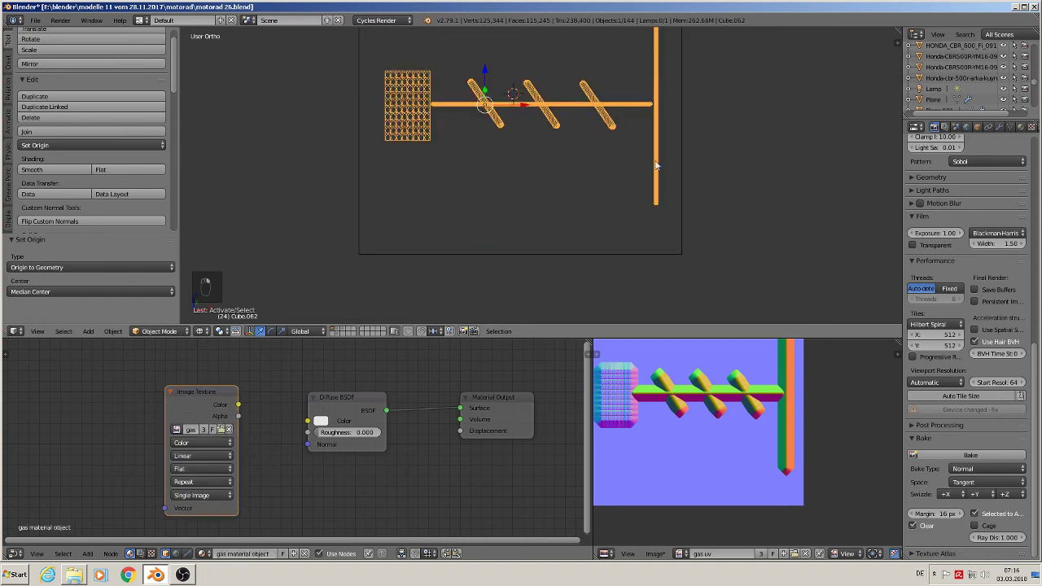
{"action": "right_click", "coordinate": [689, 218], "text": "shift"}
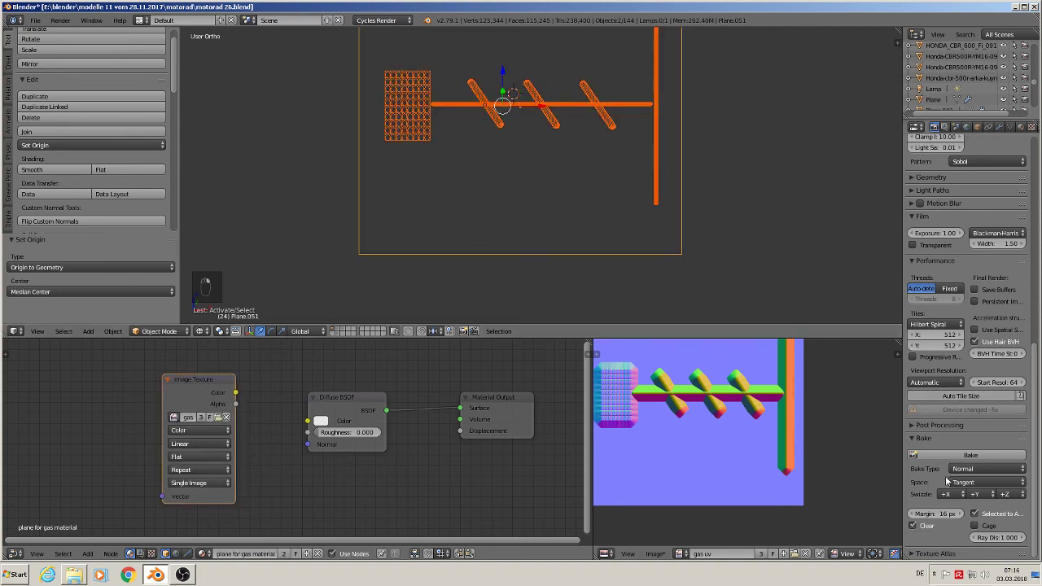
{"action": "left_click", "coordinate": [962, 456]}
Inspect the UV layouts of the grip pattern and the plane against the baked image.
{"action": "right_click", "coordinate": [623, 109]}
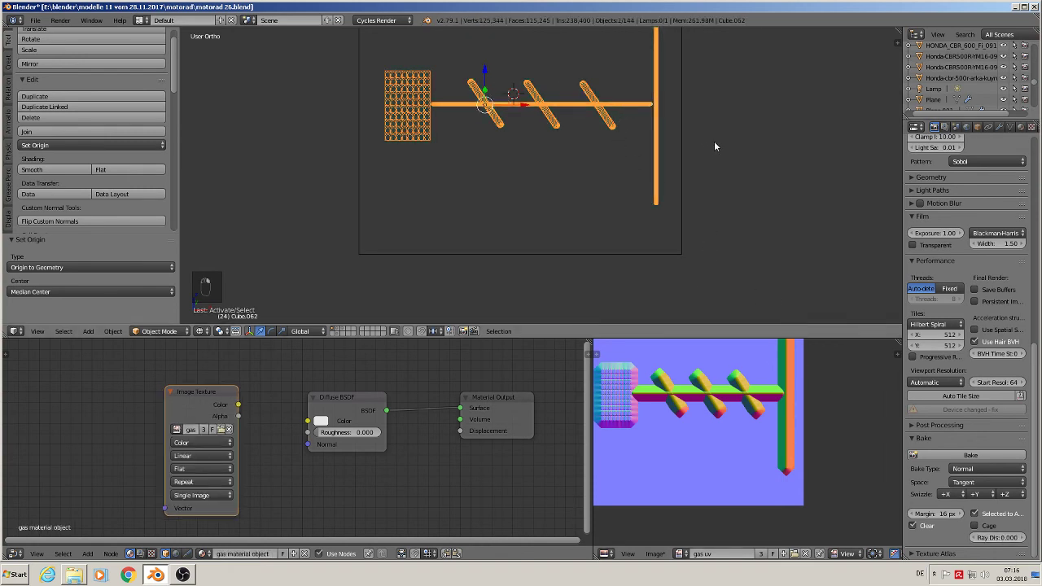
{"action": "key", "text": "Tab"}
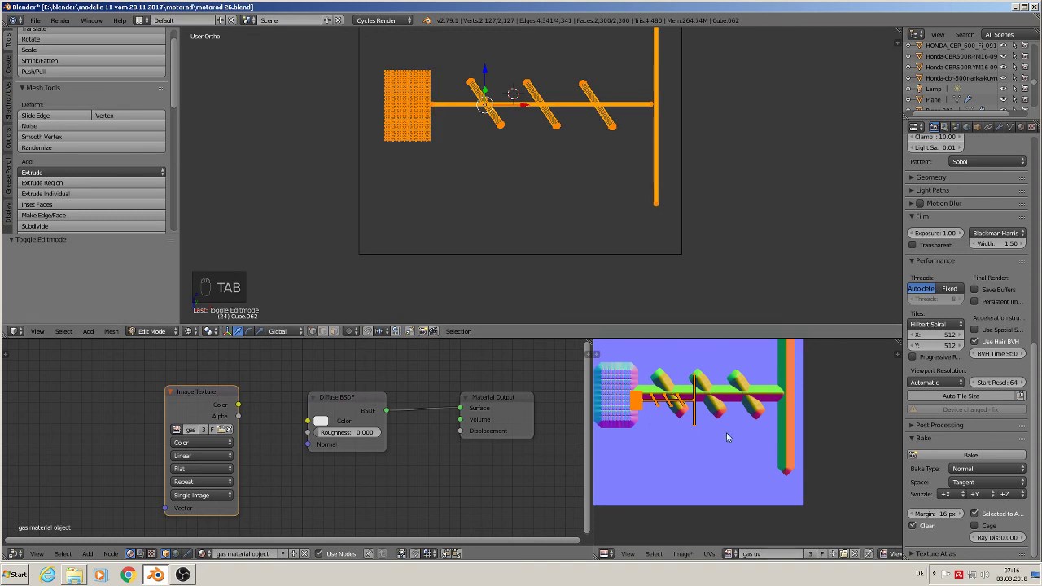
{"action": "scroll", "coordinate": [725, 416], "scroll_direction": "down", "scroll_amount": 1}
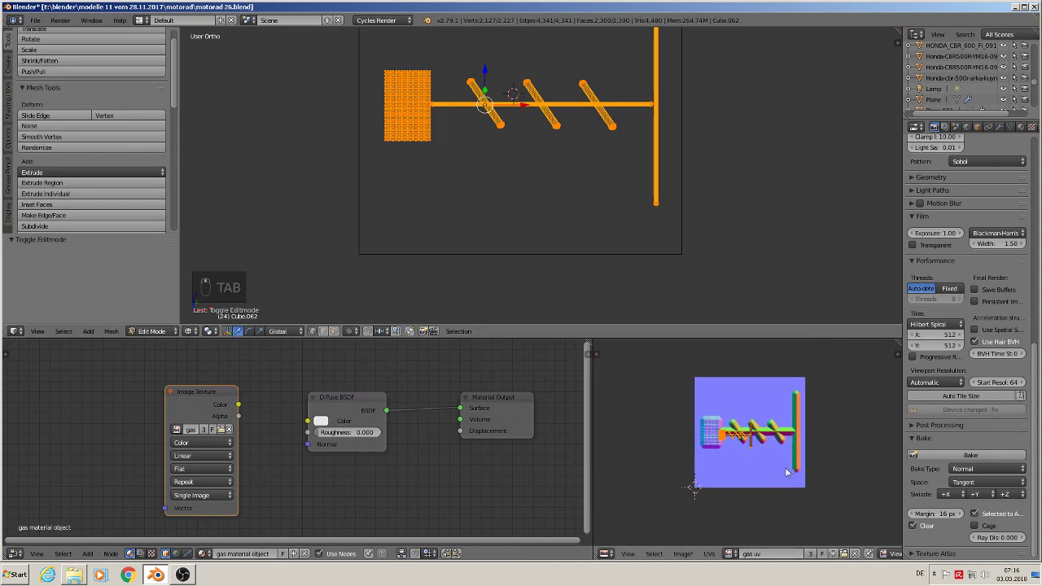
{"action": "scroll", "coordinate": [786, 460], "scroll_direction": "up", "scroll_amount": 2}
{"action": "key", "text": "Tab"}
{"action": "right_click", "coordinate": [681, 245]}
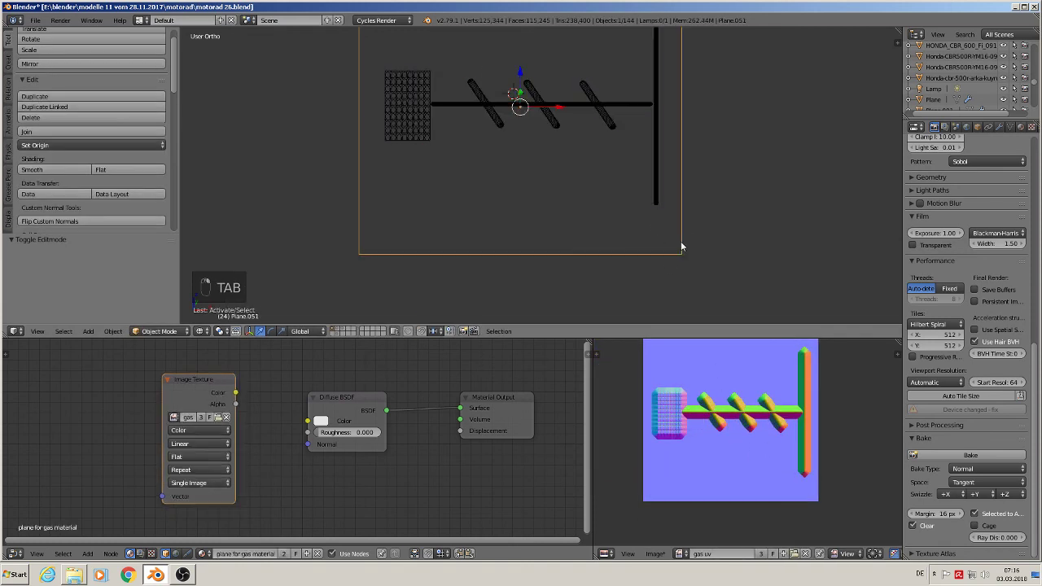
{"action": "key", "text": "Tab"}
{"action": "key", "text": "Tab"}
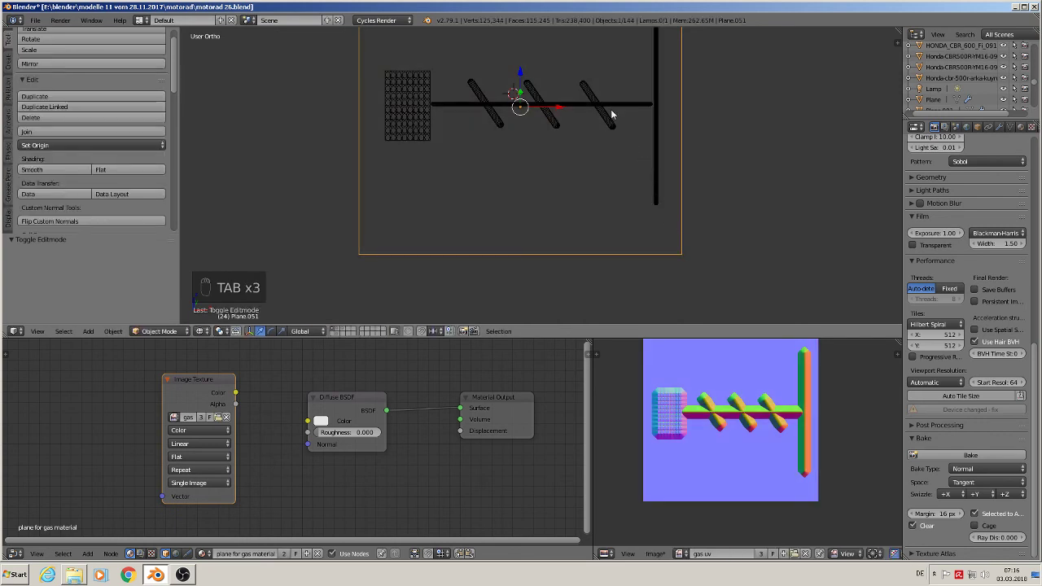
{"action": "key", "text": "l"}
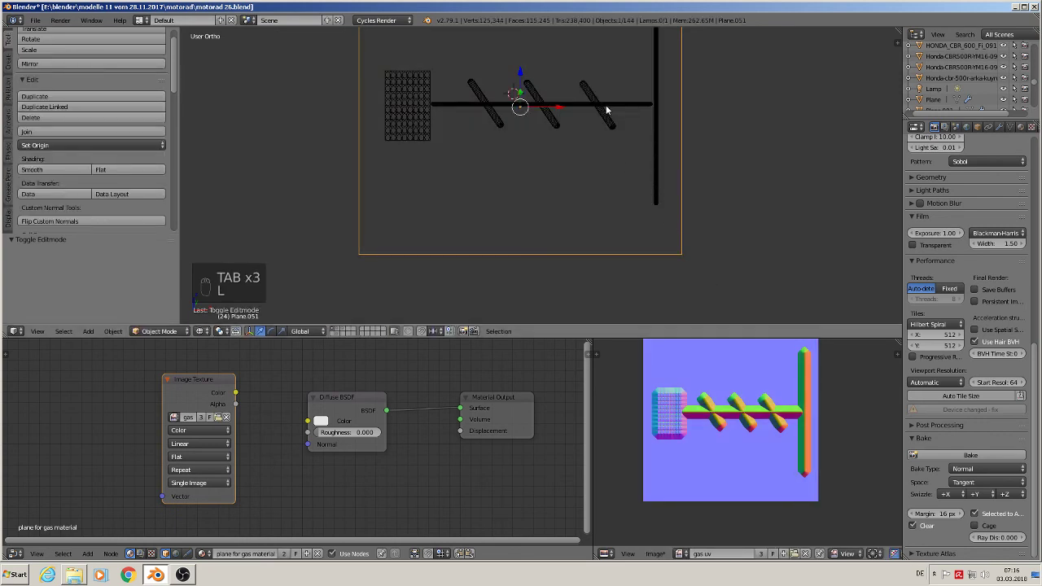
Scale the grip pattern's UVs by about 2.965 and move them about 0.130 in X and 0.025 in Y onto the baked pattern.
{"action": "right_click", "coordinate": [605, 109]}
{"action": "key", "text": "Tab"}
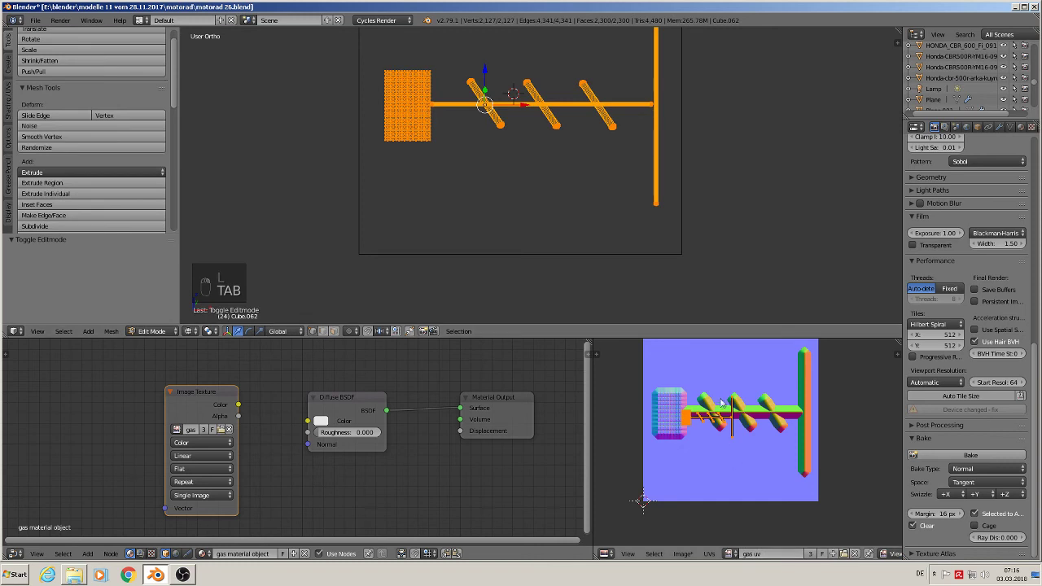
{"action": "key", "text": "s"}
{"action": "left_click", "coordinate": [604, 495]}
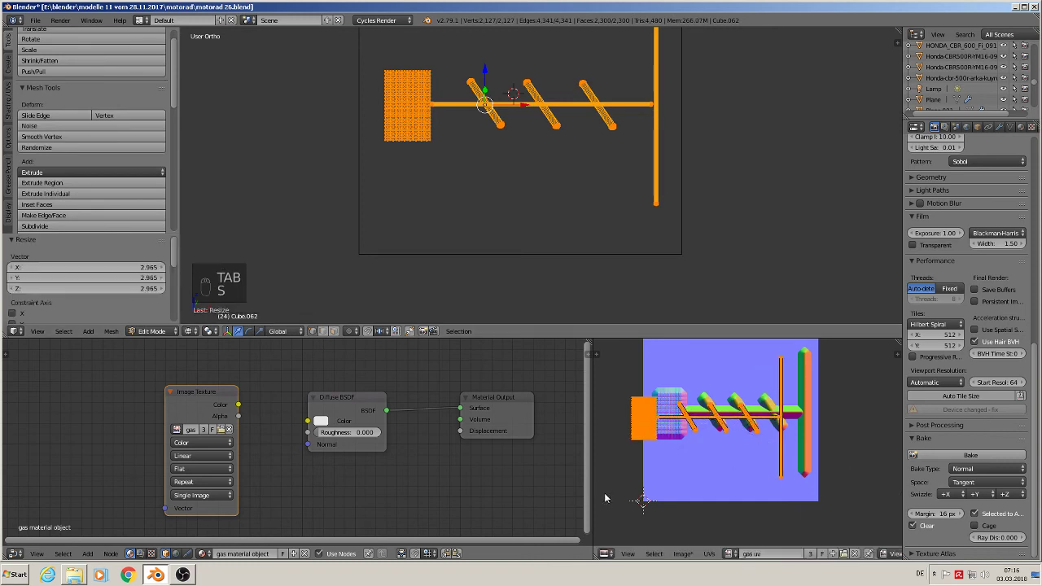
{"action": "key", "text": "g"}
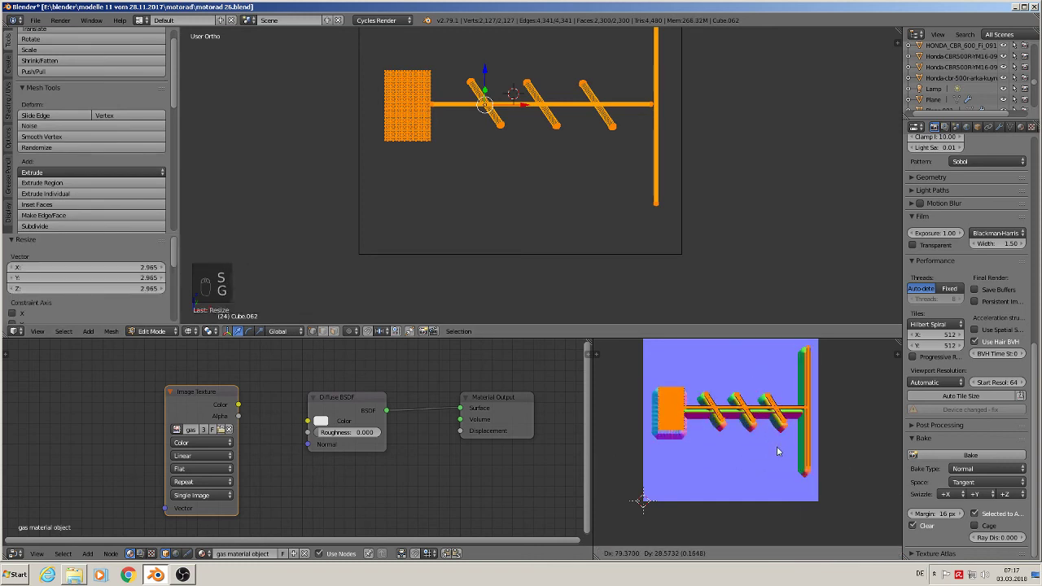
{"action": "left_click", "coordinate": [770, 452]}
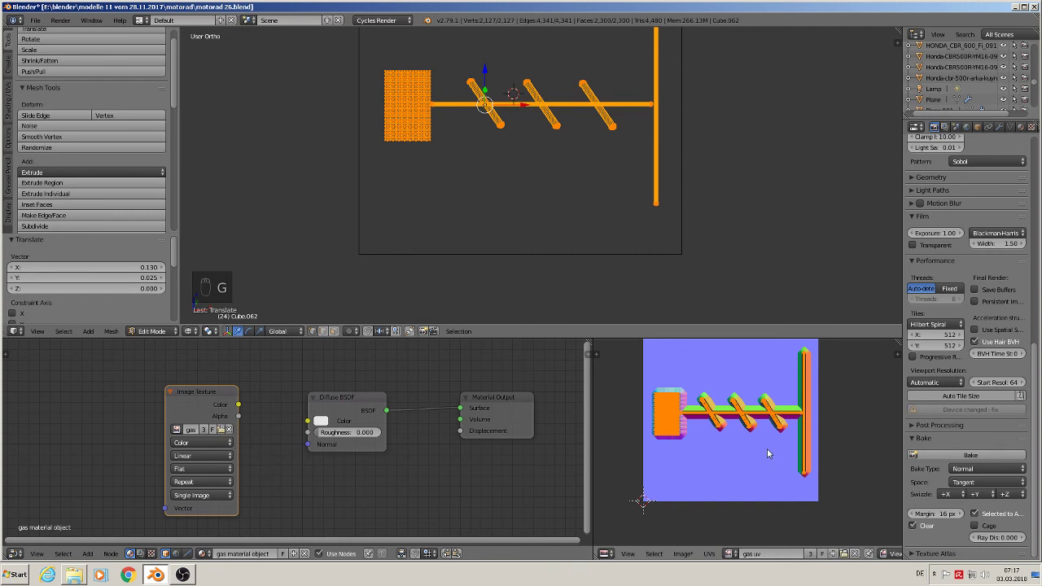
Add the square plane to the selection as active target and bake the normal map with the adjusted pattern UVs.
{"action": "key", "text": "Tab"}
{"action": "right_click", "coordinate": [685, 200]}
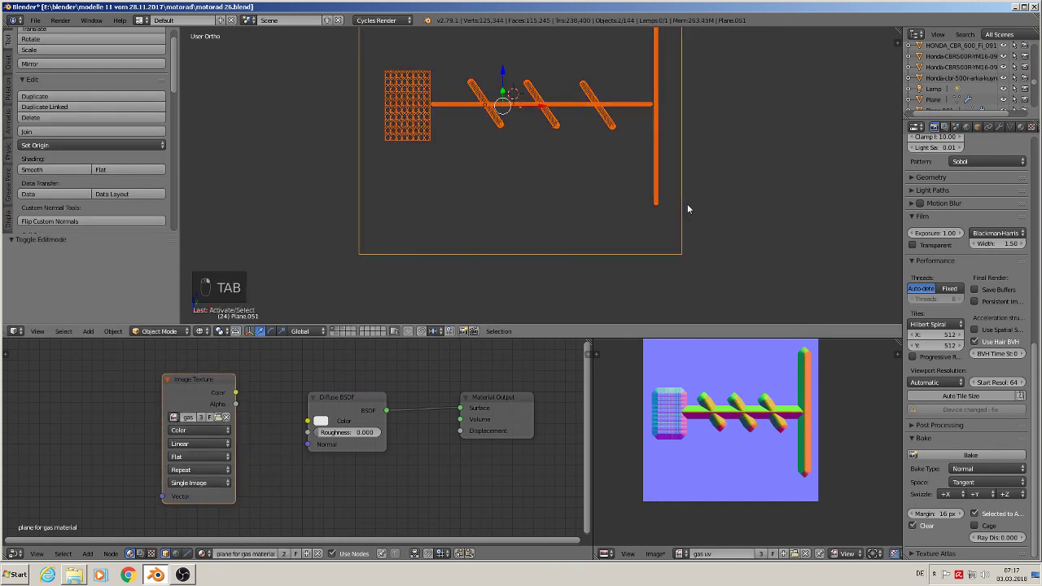
{"action": "left_click", "coordinate": [957, 455]}
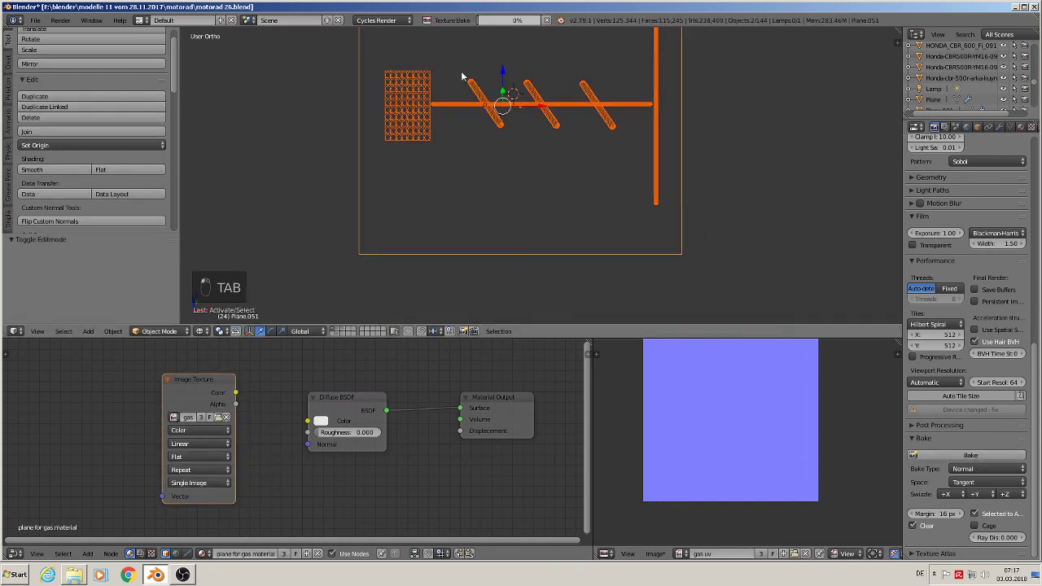
Set the bake margin to 0 px, rebake the normal map and inspect the pattern up close.
{"action": "left_click", "coordinate": [959, 514]}
{"action": "type", "text": "0"}
{"action": "key", "text": "Return"}
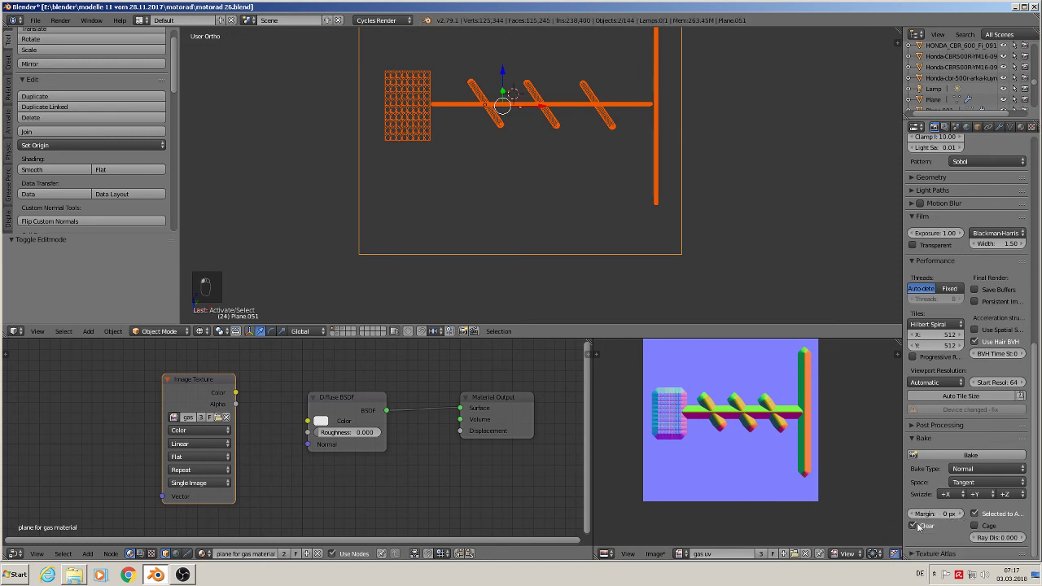
{"action": "left_click", "coordinate": [976, 455]}
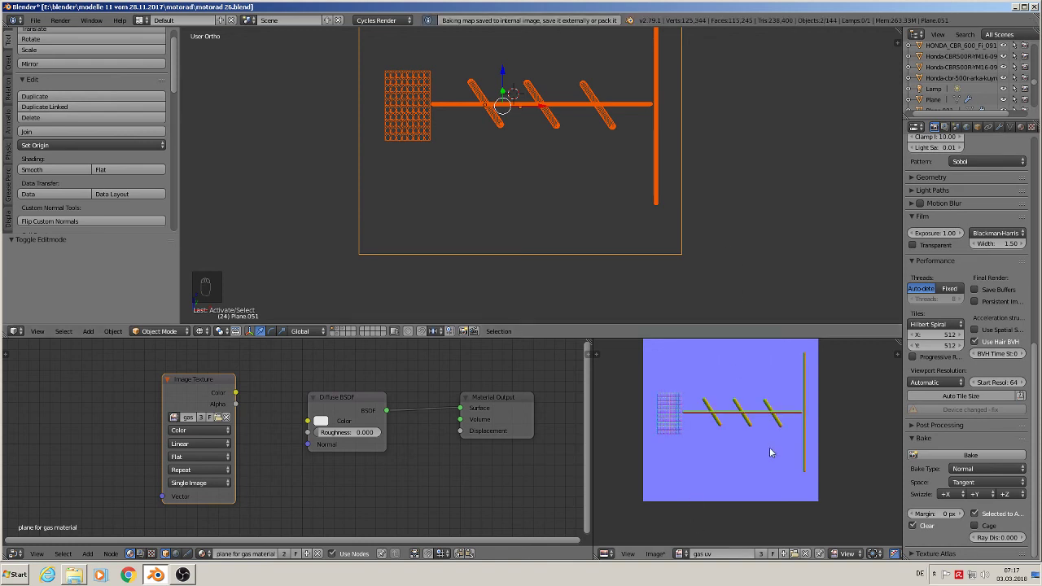
{"action": "scroll", "coordinate": [770, 447], "scroll_direction": "up", "scroll_amount": 1}
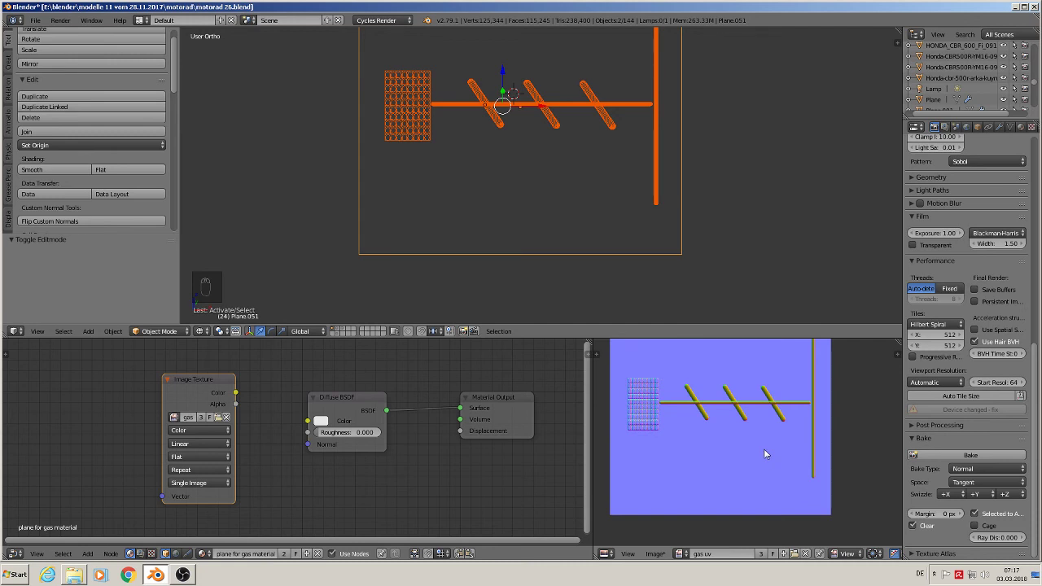
{"action": "scroll", "coordinate": [713, 468], "scroll_direction": "up", "scroll_amount": 1}
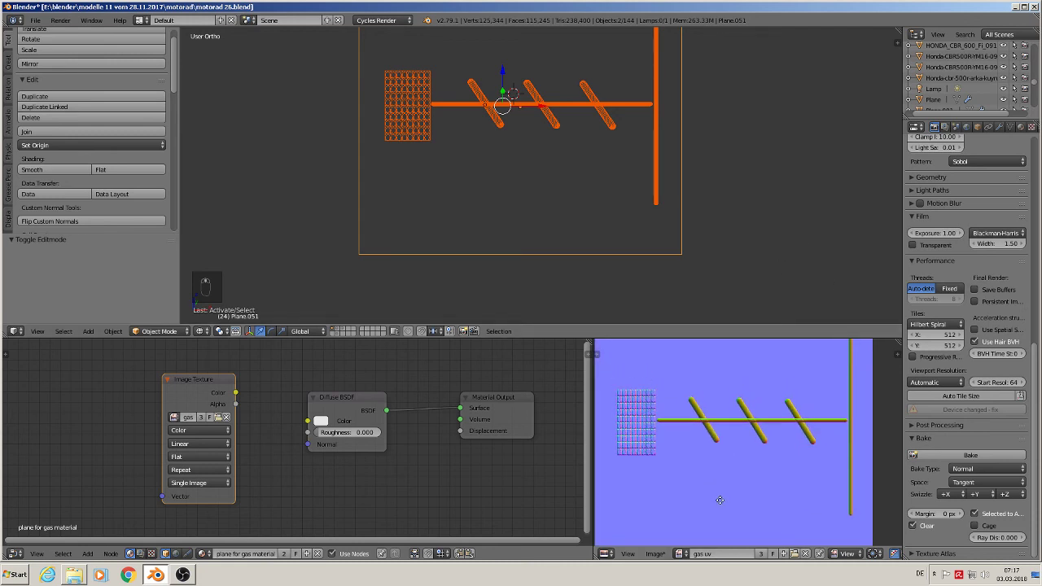
{"action": "scroll", "coordinate": [723, 500], "scroll_direction": "up", "scroll_amount": 1}
{"action": "middle_click_drag", "start_coordinate": [704, 470], "coordinate": [766, 449]}
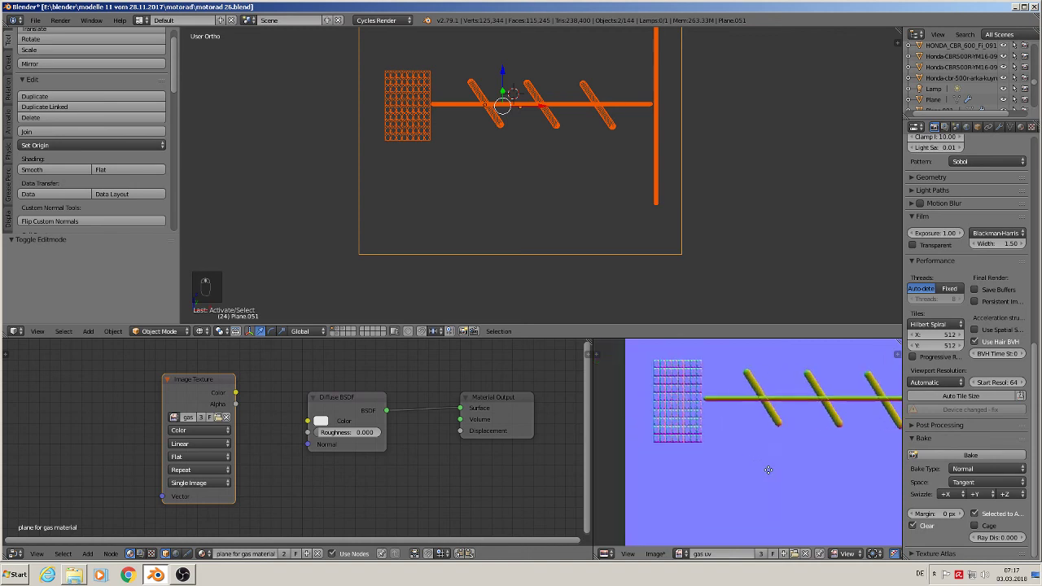
Save the baked normal map as "gas uv .jpg" in the textures folder, and save the Blender project.
{"action": "left_click", "coordinate": [648, 554]}
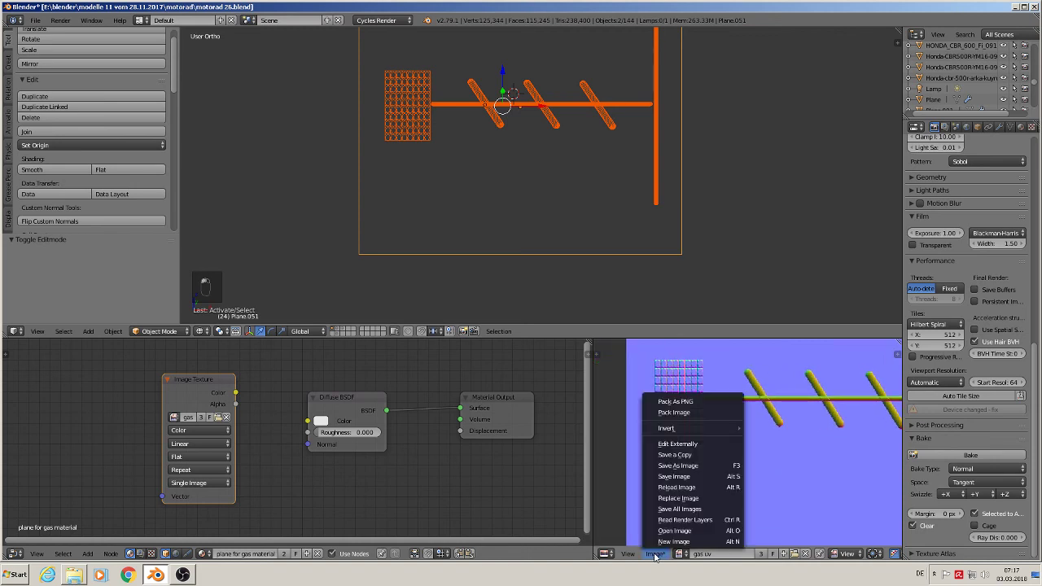
{"action": "left_click", "coordinate": [689, 467]}
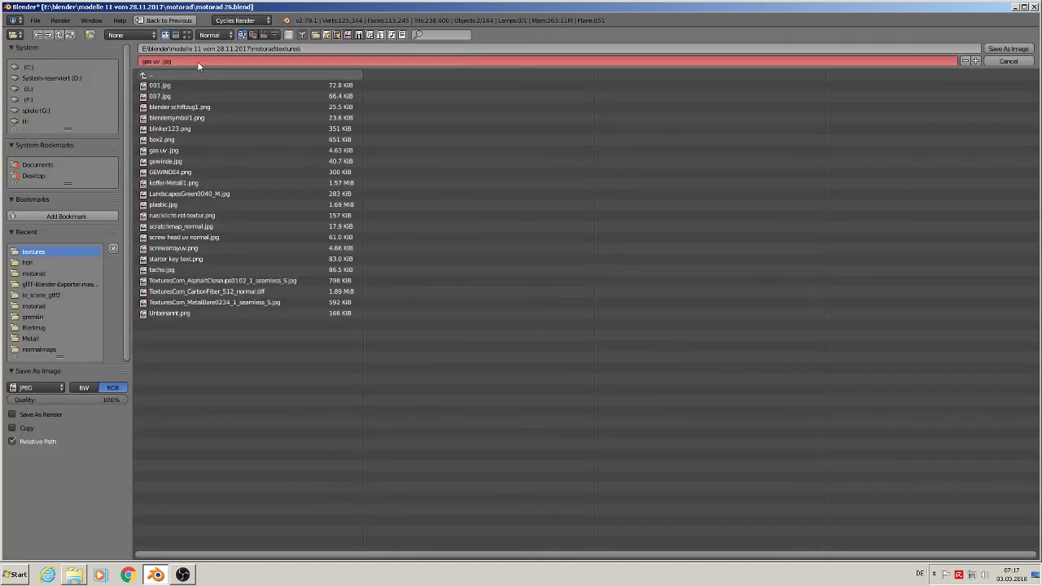
{"action": "left_click", "coordinate": [1008, 49]}
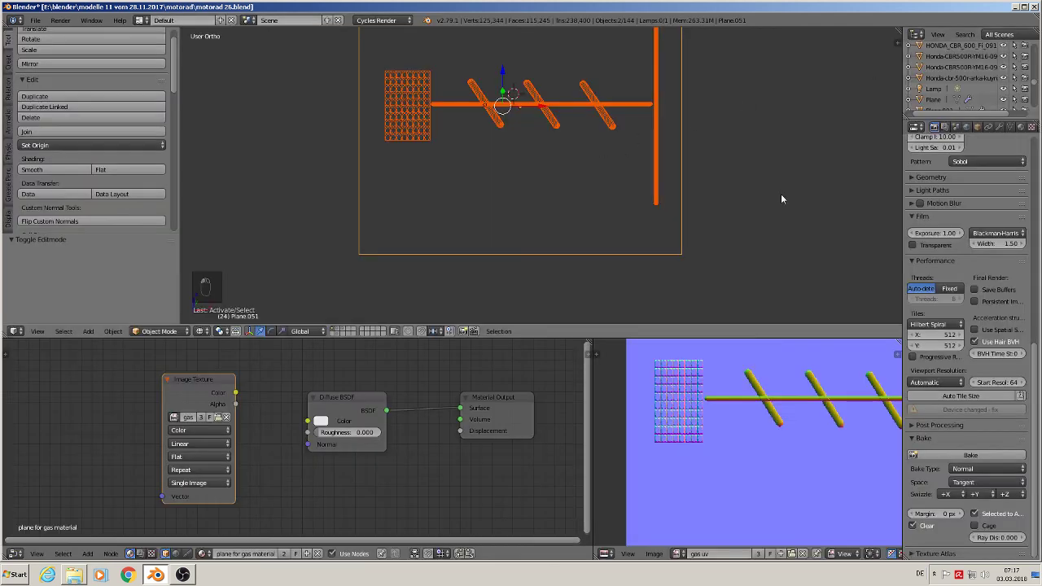
{"action": "left_click", "coordinate": [35, 20]}
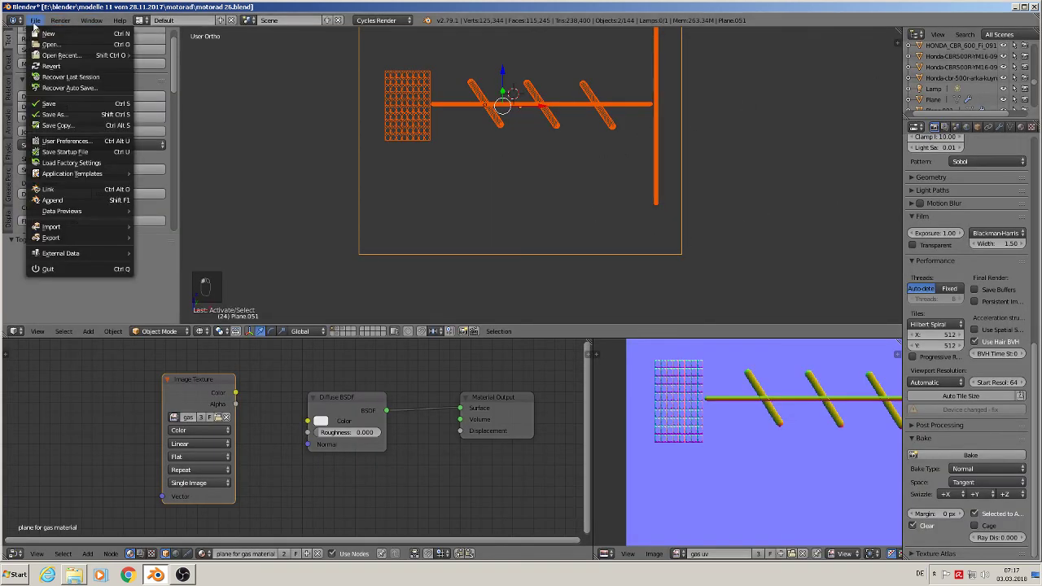
{"action": "left_click", "coordinate": [50, 104]}
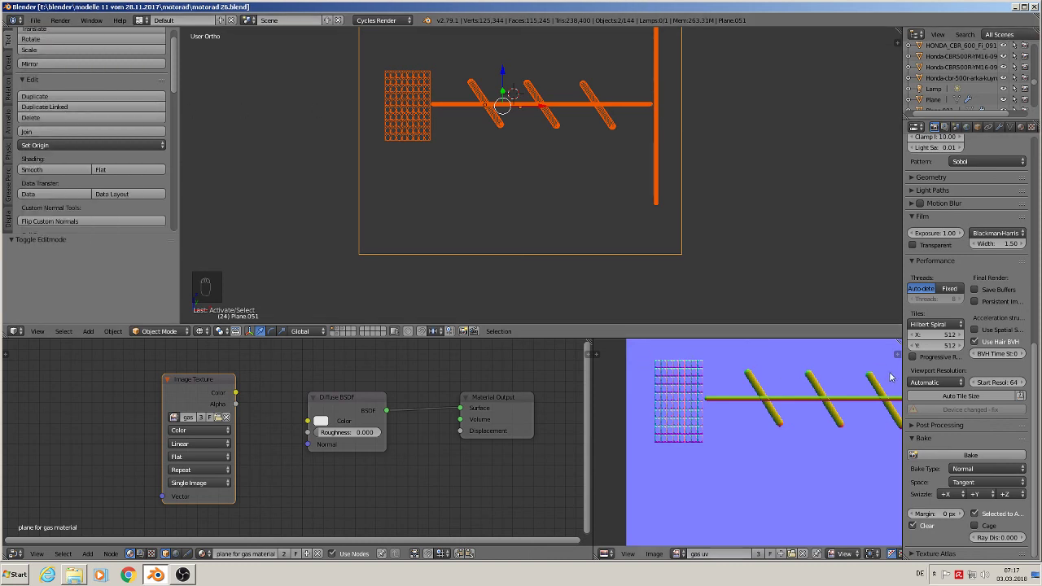
Minimize the open windows to reach the desktop and launch GIMP 2.
{"action": "left_click", "coordinate": [1017, 9]}
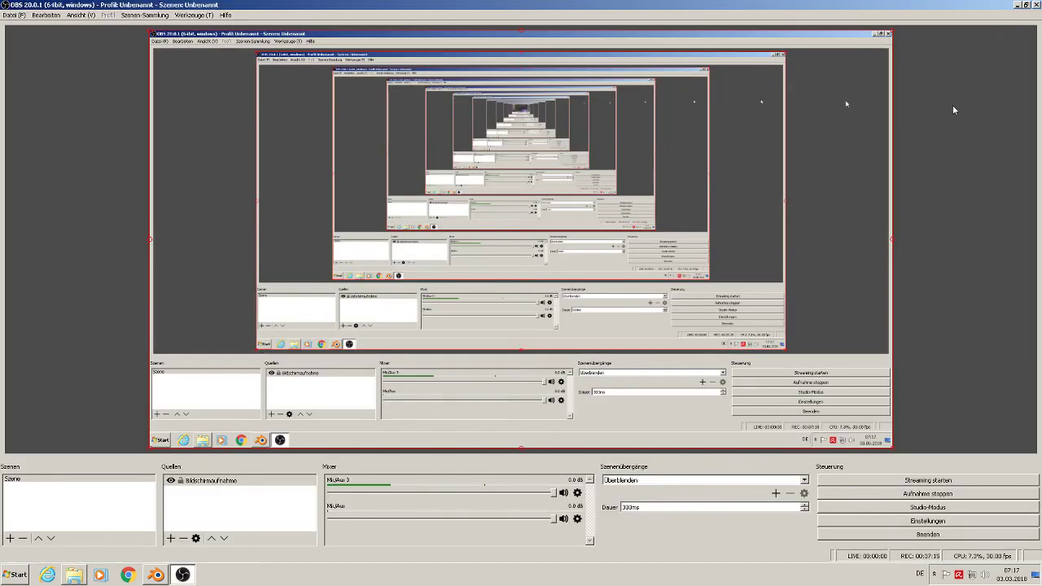
{"action": "left_click", "coordinate": [1018, 5]}
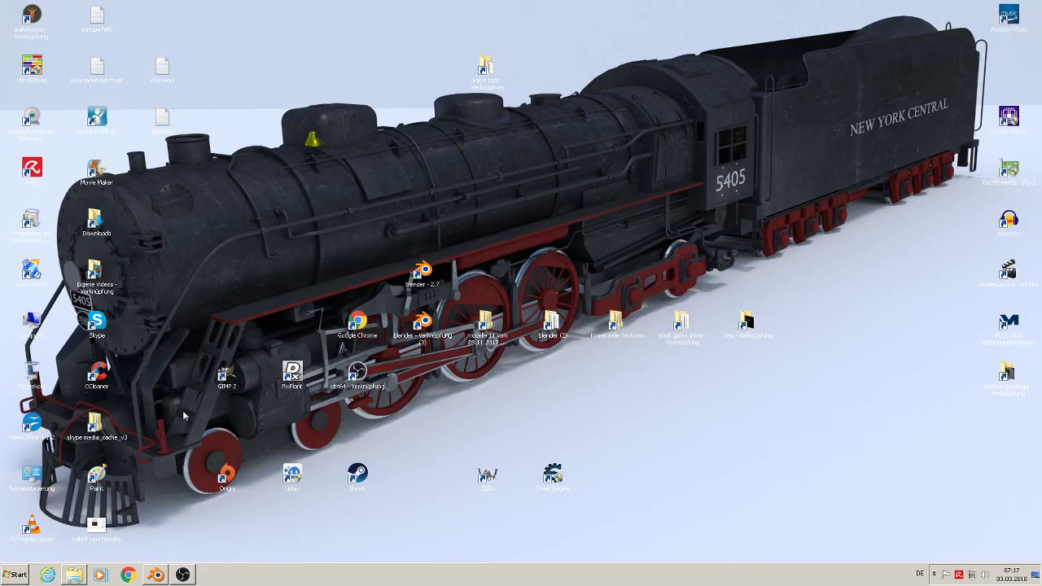
{"action": "left_click", "coordinate": [225, 376]}
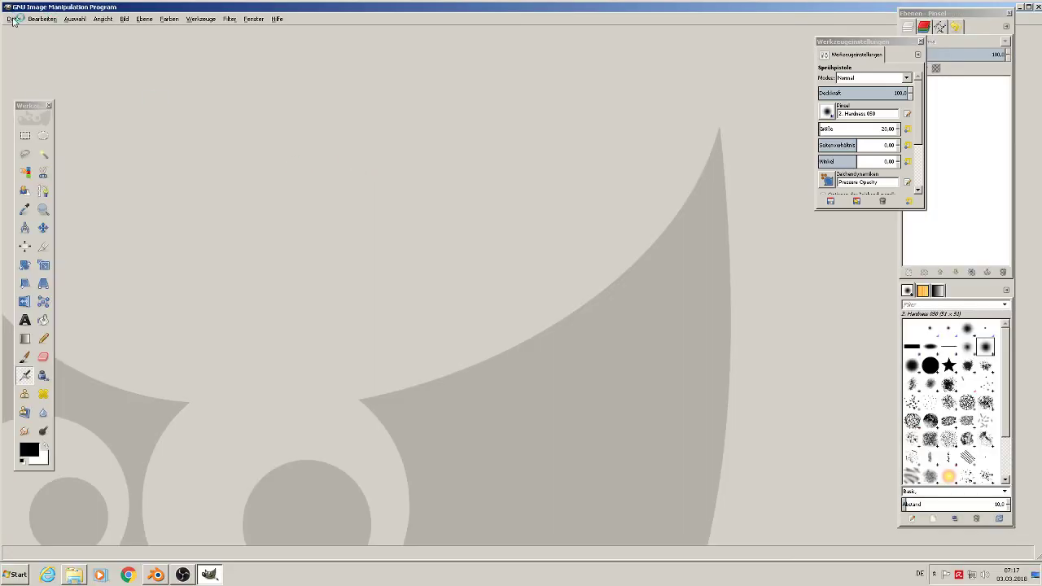
Open "gas uv .jpg" from blender\modelle 11 vom 28.11.2017\motorad\textures on drive E:.
{"action": "left_click", "coordinate": [13, 19]}
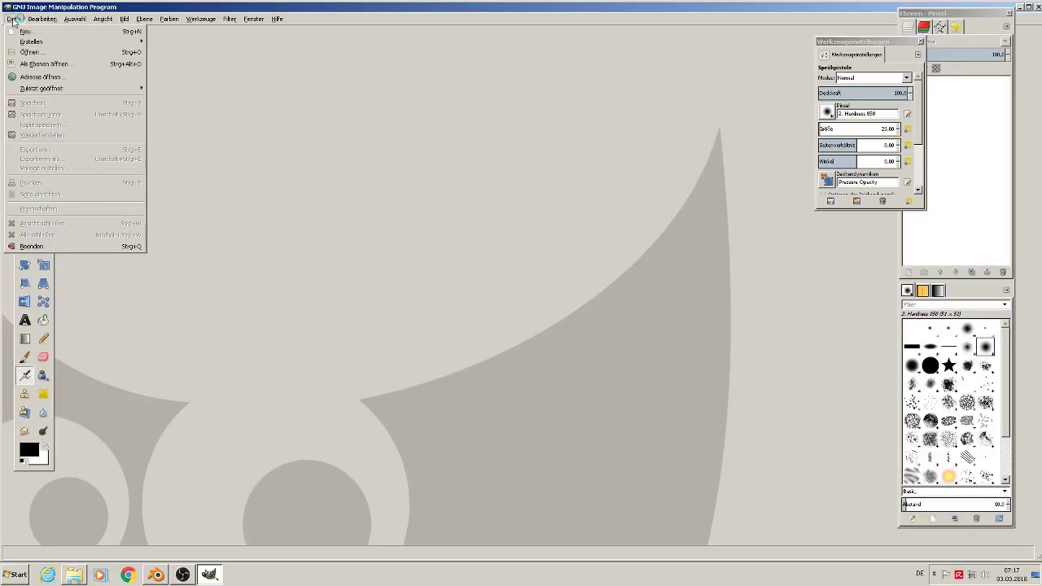
{"action": "left_click", "coordinate": [40, 53]}
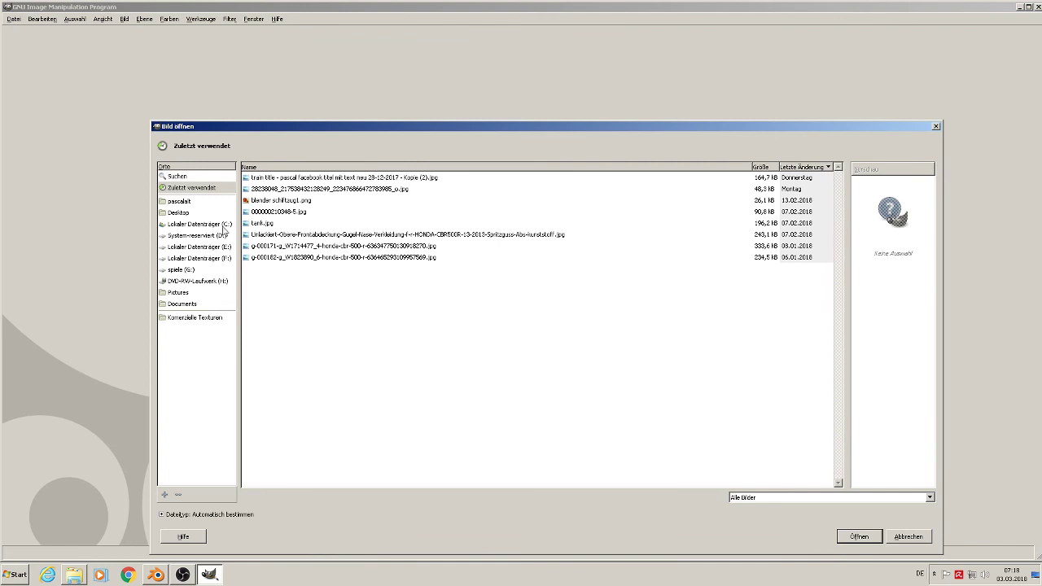
{"action": "left_click", "coordinate": [198, 247]}
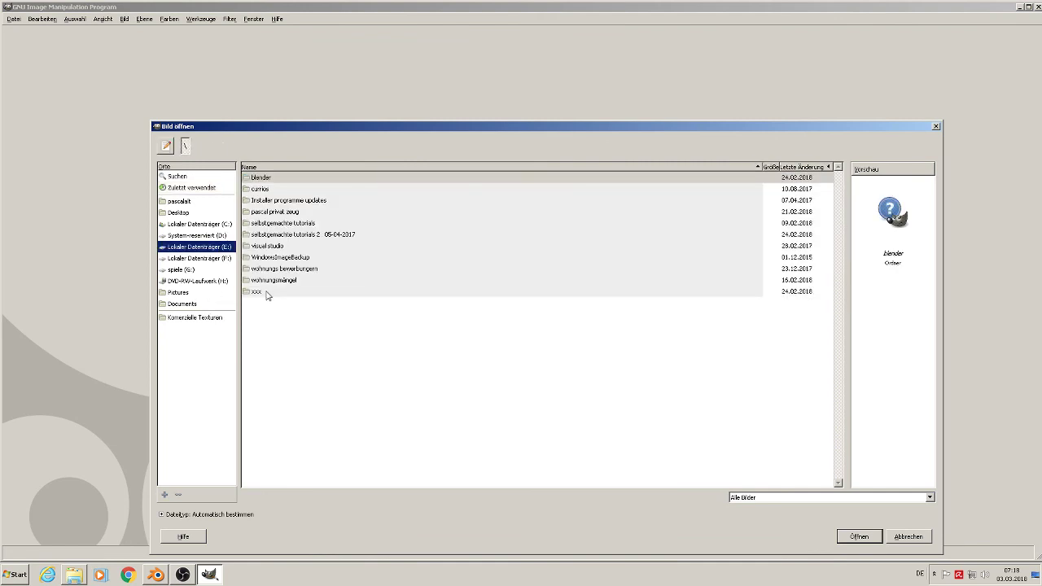
{"action": "double_click", "coordinate": [279, 179]}
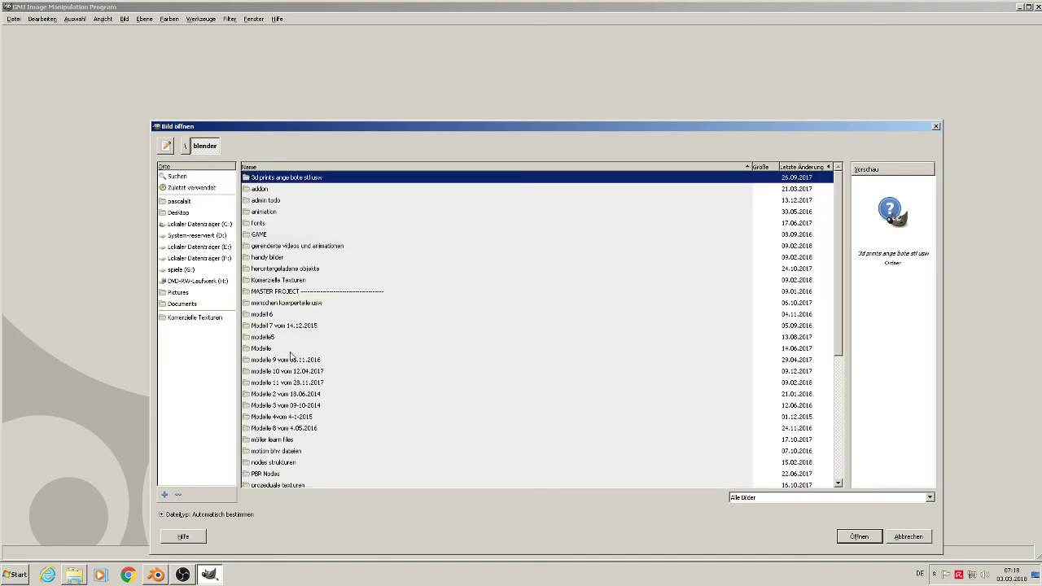
{"action": "double_click", "coordinate": [307, 383]}
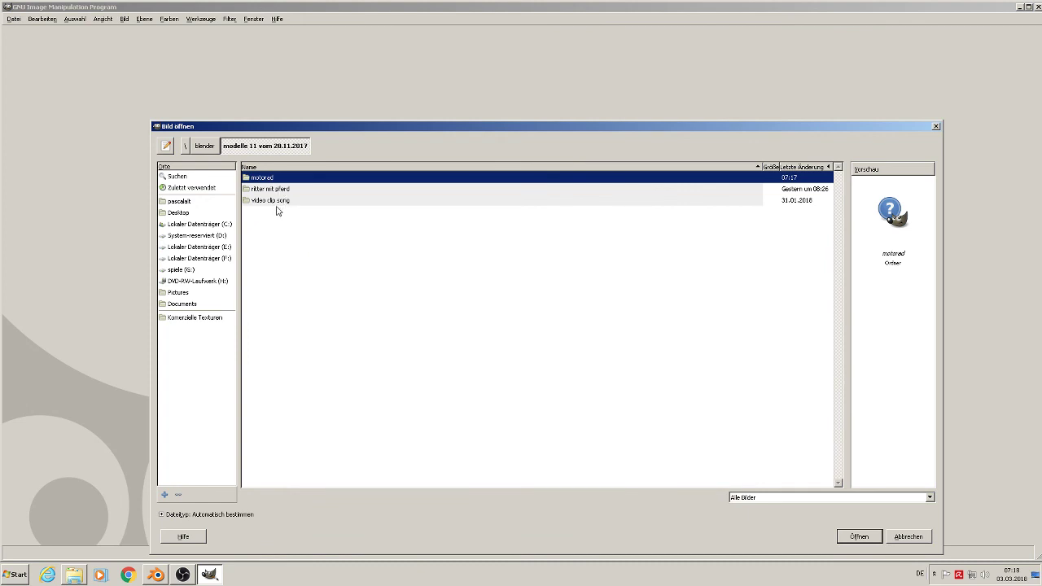
{"action": "double_click", "coordinate": [272, 178]}
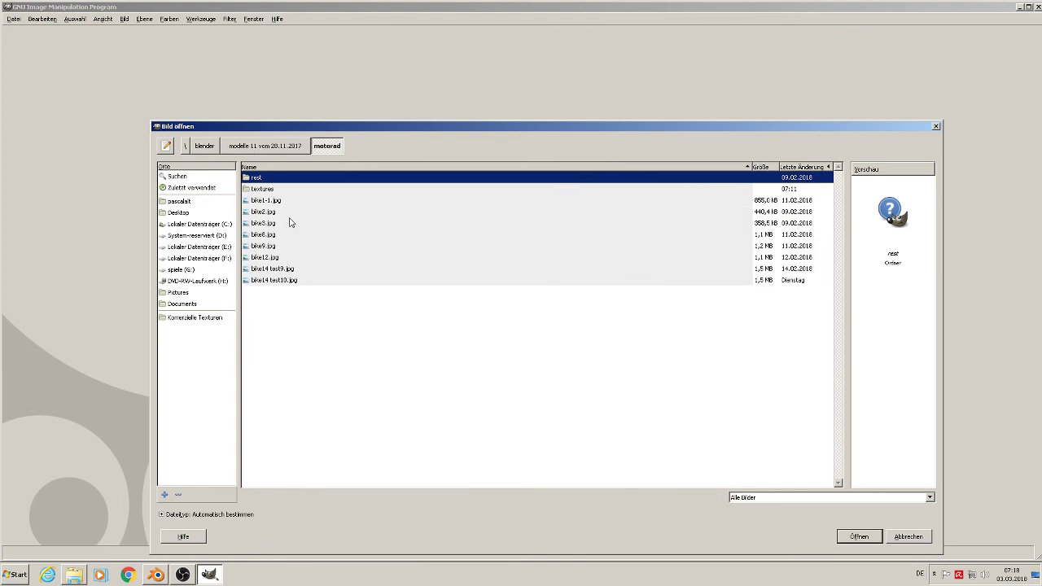
{"action": "left_click", "coordinate": [270, 189]}
{"action": "double_click", "coordinate": [271, 189]}
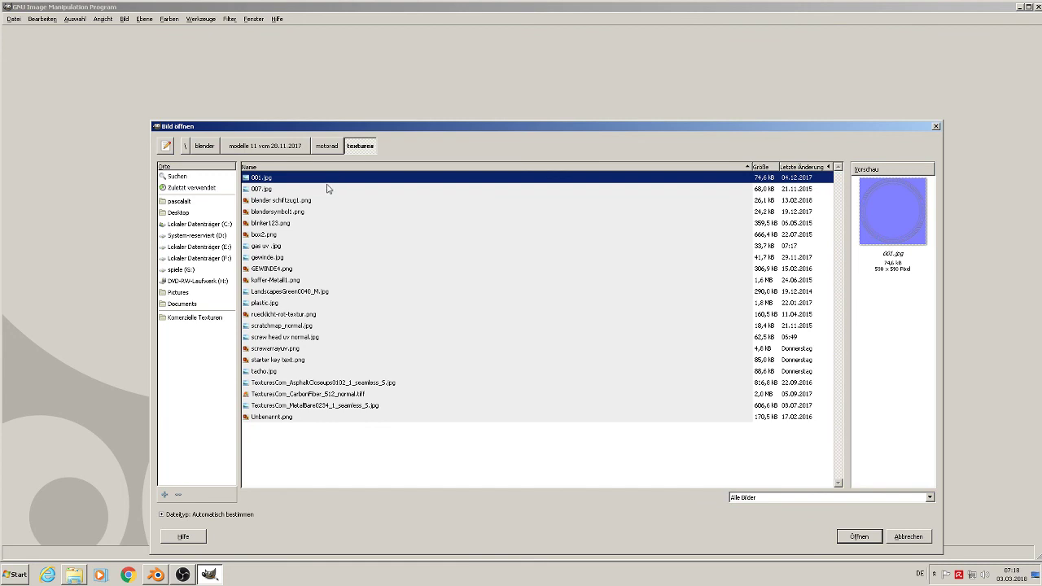
{"action": "left_click", "coordinate": [281, 246]}
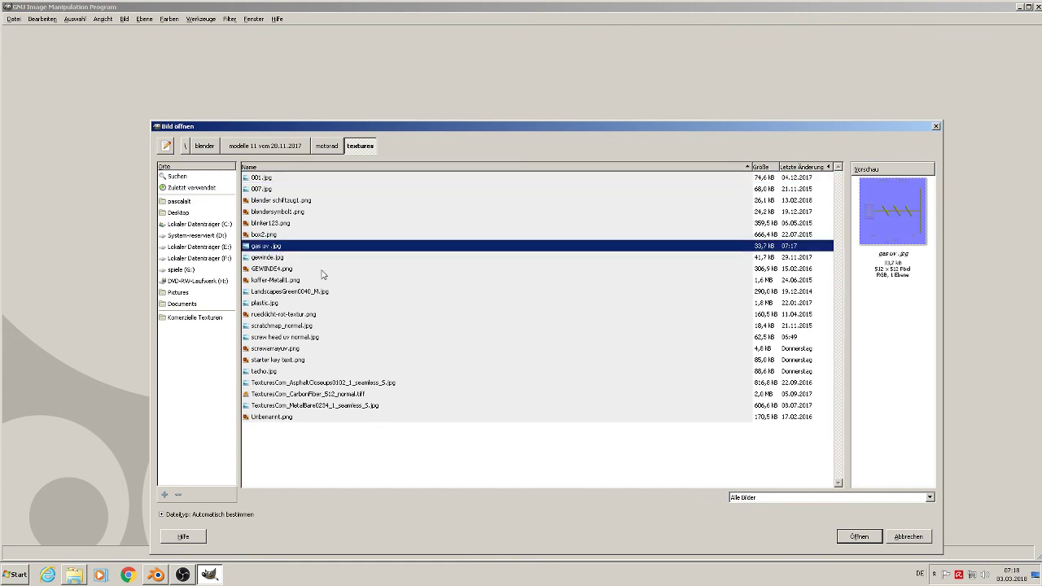
{"action": "left_click", "coordinate": [859, 537]}
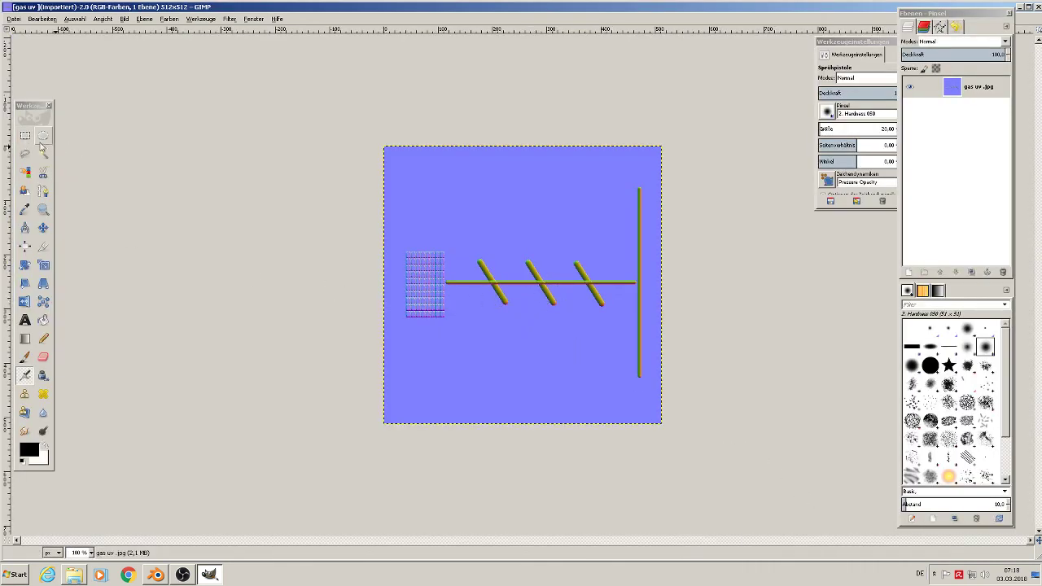
Make a rectangular selection of about 448 × 123 px around the grid and diagonal bars, including the middle of the long vertical bar.
{"action": "key", "text": "ctrl"}
{"action": "scroll", "coordinate": [567, 307], "scroll_direction": "up", "scroll_amount": 2, "text": "ctrl"}
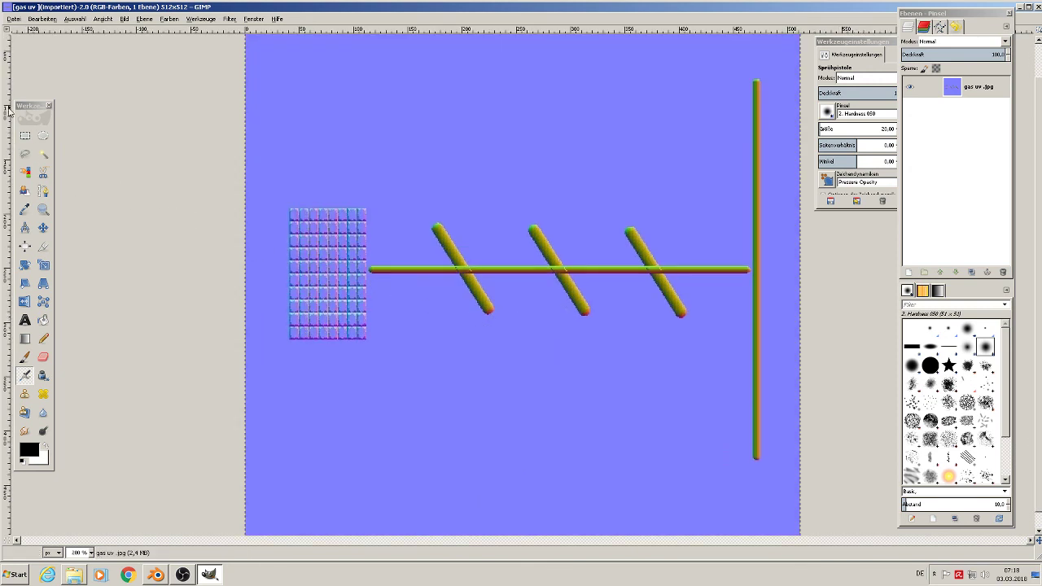
{"action": "left_click", "coordinate": [25, 135]}
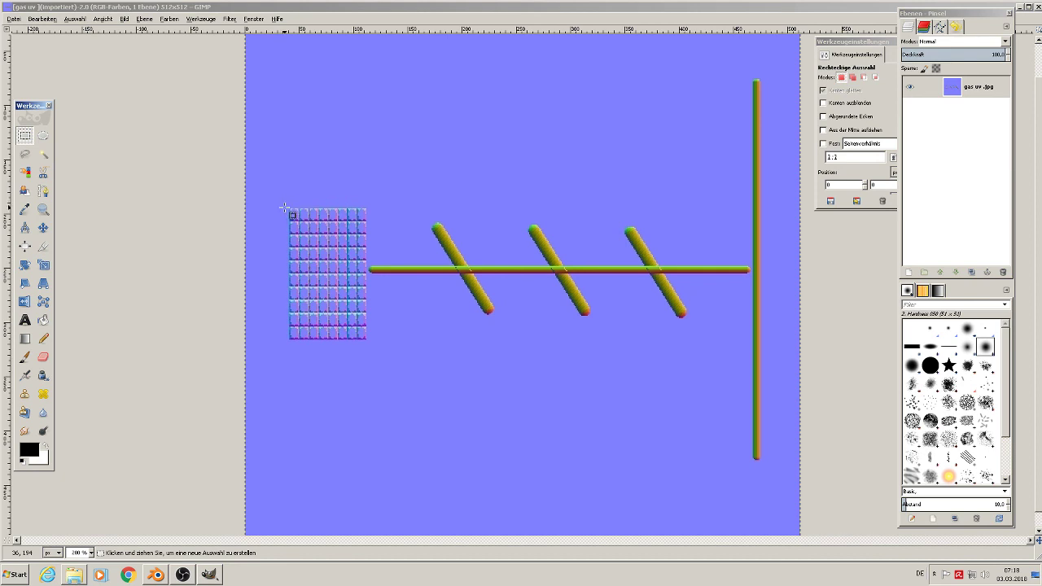
{"action": "left_click_drag", "start_coordinate": [285, 209], "coordinate": [773, 337]}
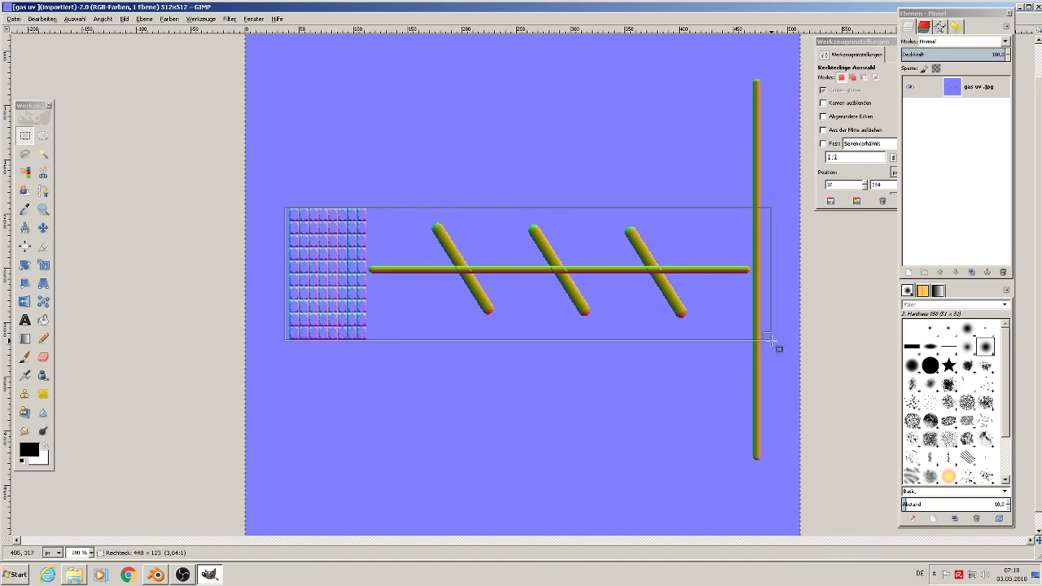
{"action": "left_click_drag", "start_coordinate": [779, 348], "coordinate": [777, 348]}
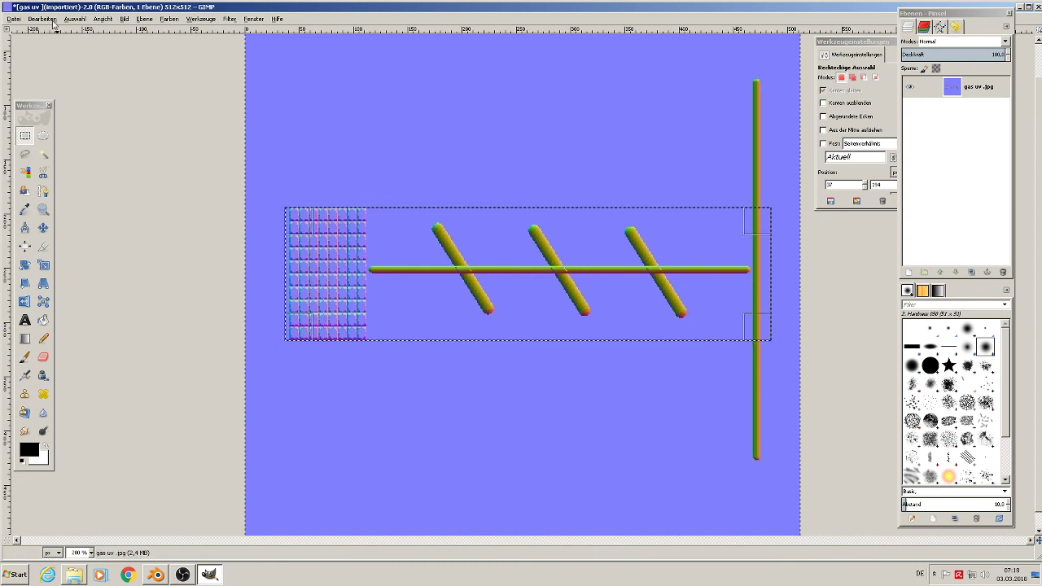
Cut the selected pattern area and paste it as a new image.
{"action": "left_click", "coordinate": [47, 20]}
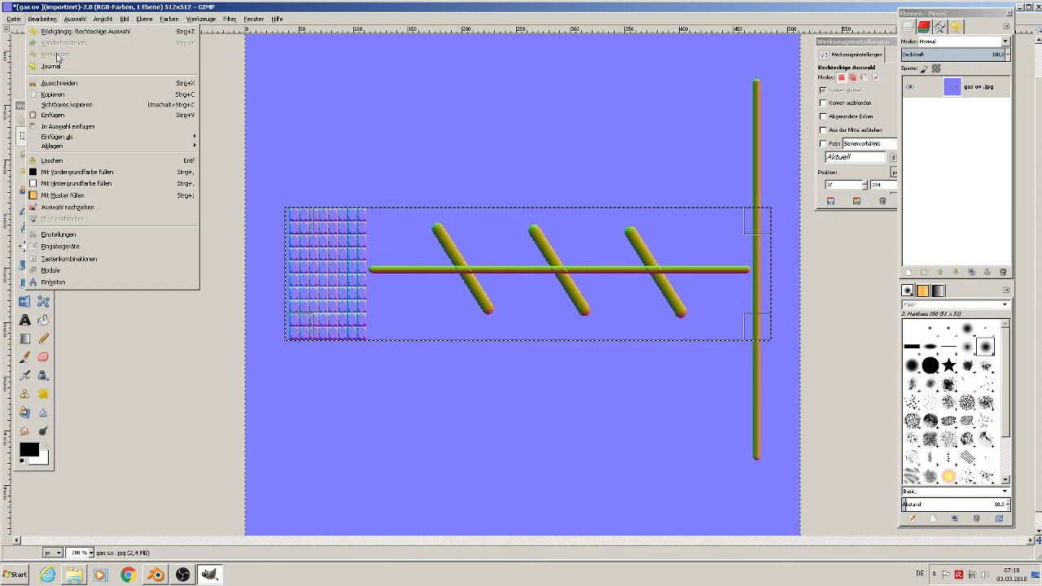
{"action": "left_click", "coordinate": [72, 85]}
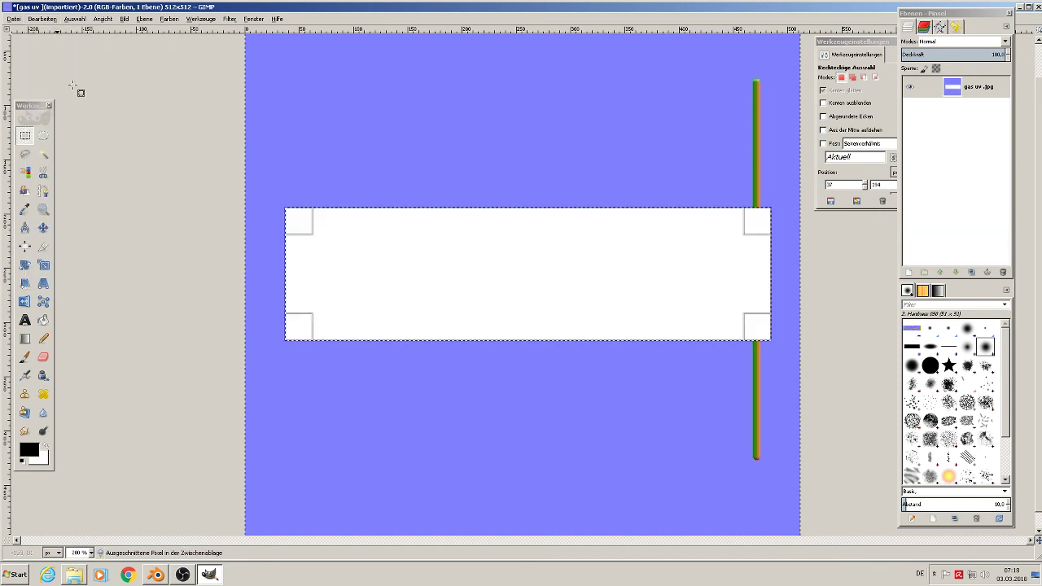
{"action": "left_click", "coordinate": [47, 19]}
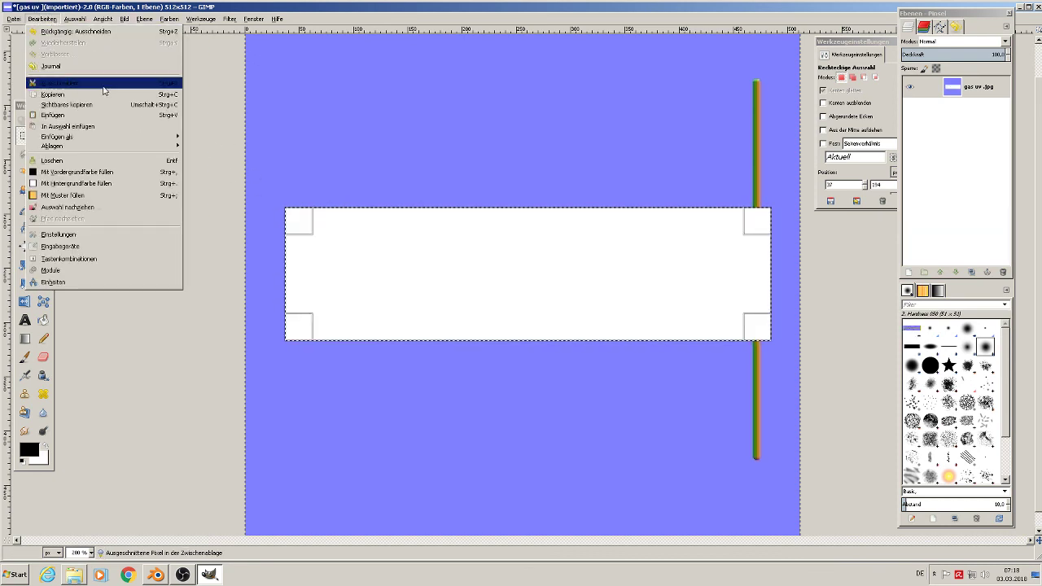
{"action": "mouse_move", "coordinate": [93, 140]}
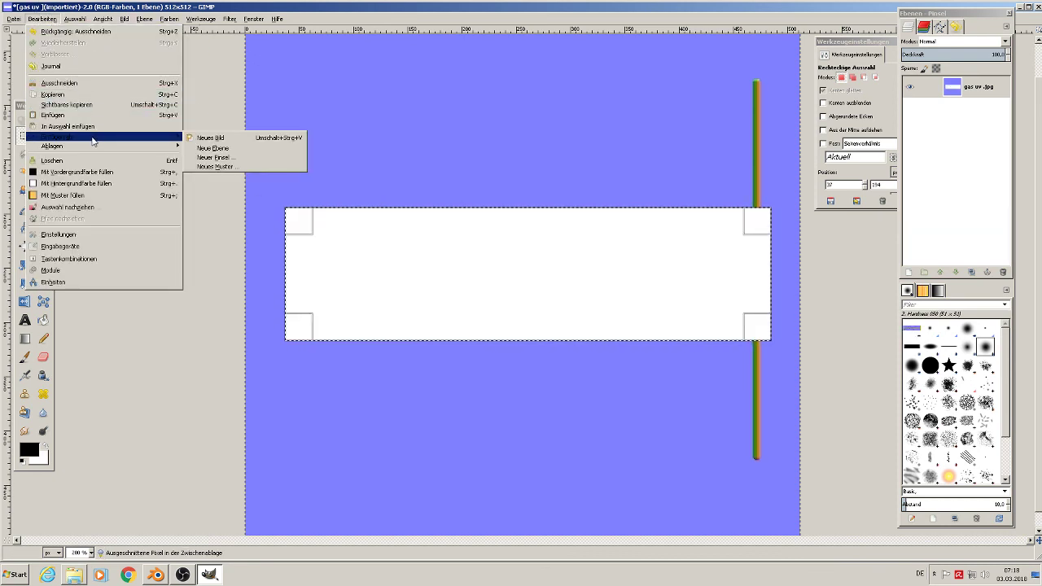
{"action": "left_click", "coordinate": [212, 138]}
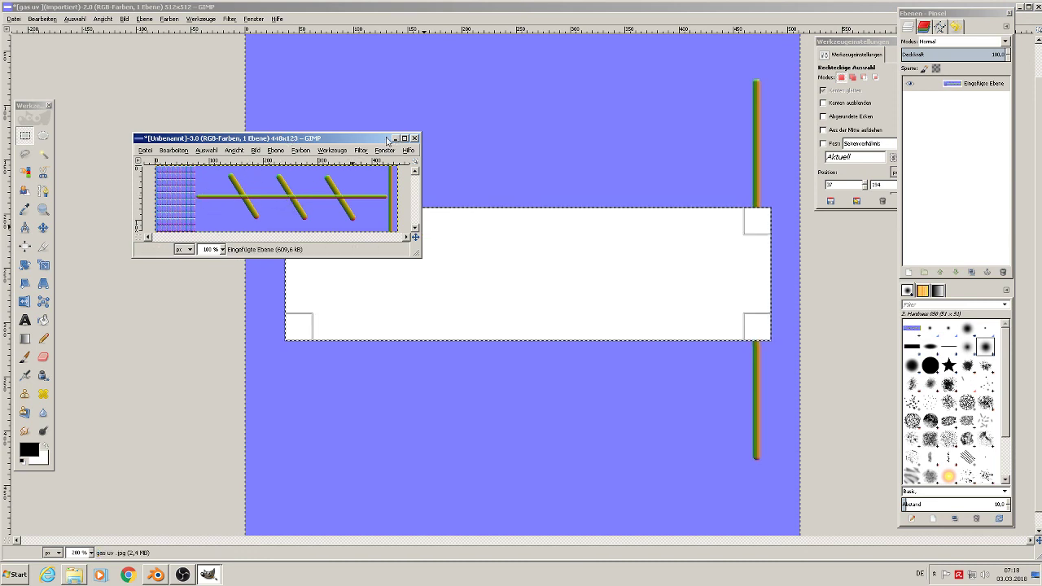
Start exporting the new image and choose blender\modelle 11 vom 28.11.2017\motorad\textures on drive E: as the destination folder.
{"action": "left_click", "coordinate": [145, 150]}
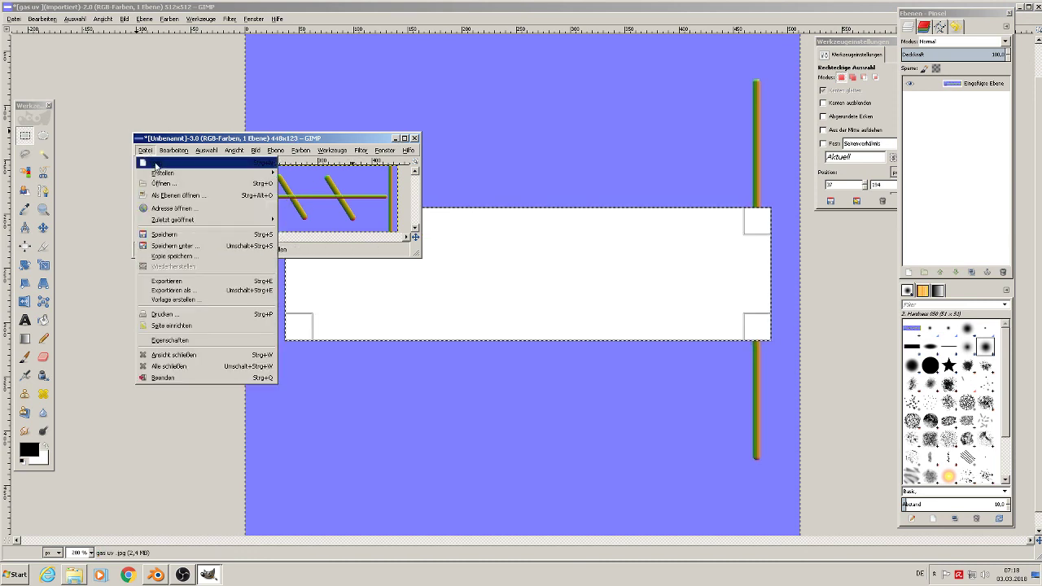
{"action": "left_click", "coordinate": [172, 290]}
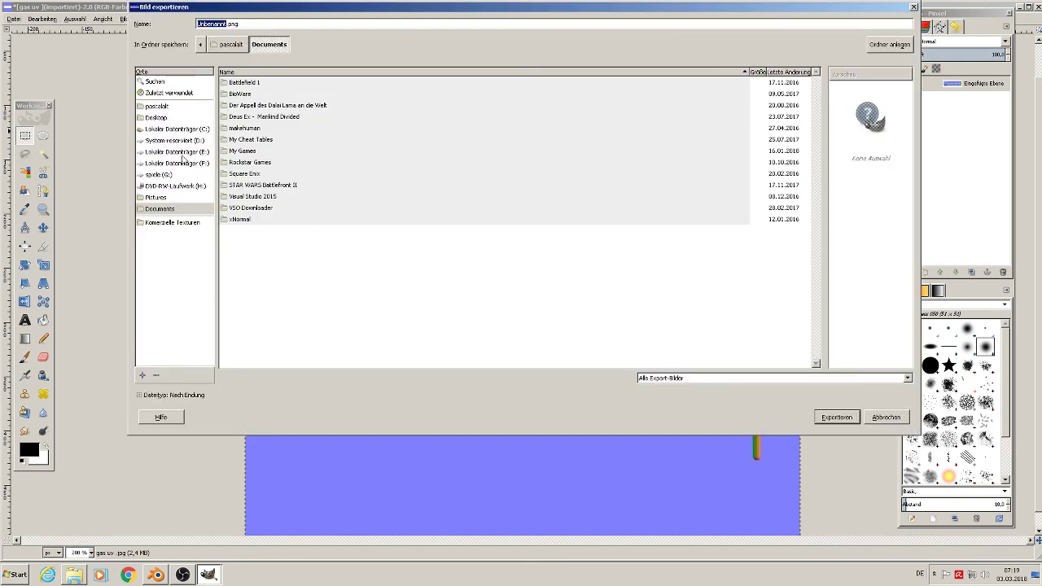
{"action": "left_click", "coordinate": [195, 142]}
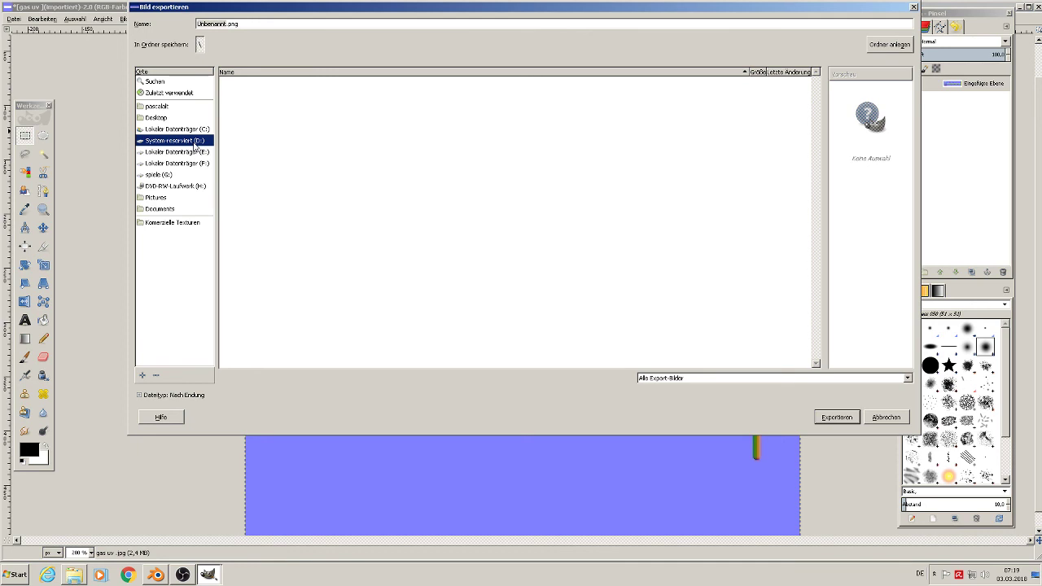
{"action": "left_click", "coordinate": [199, 152]}
{"action": "double_click", "coordinate": [260, 86]}
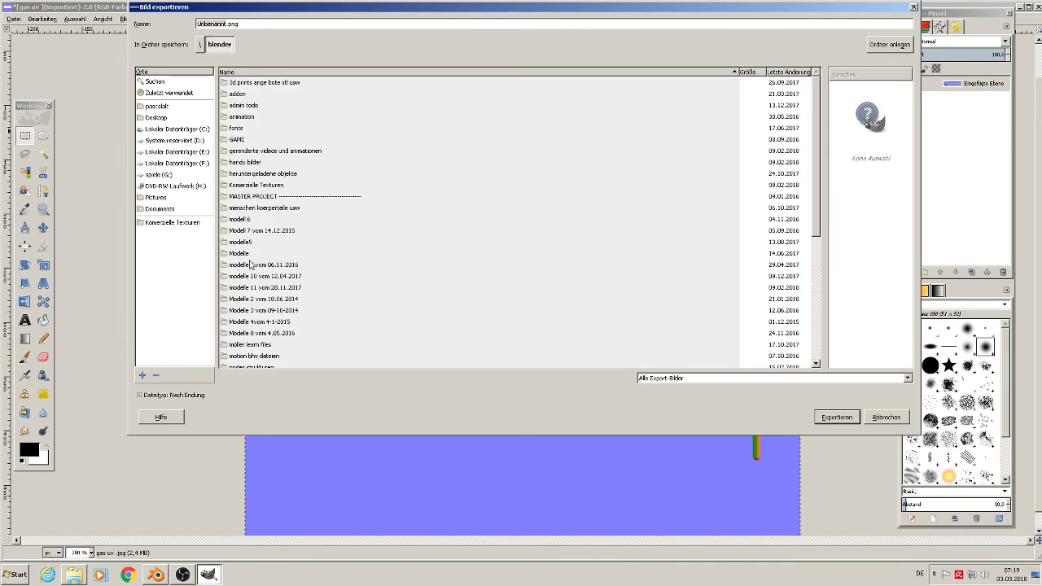
{"action": "double_click", "coordinate": [268, 289]}
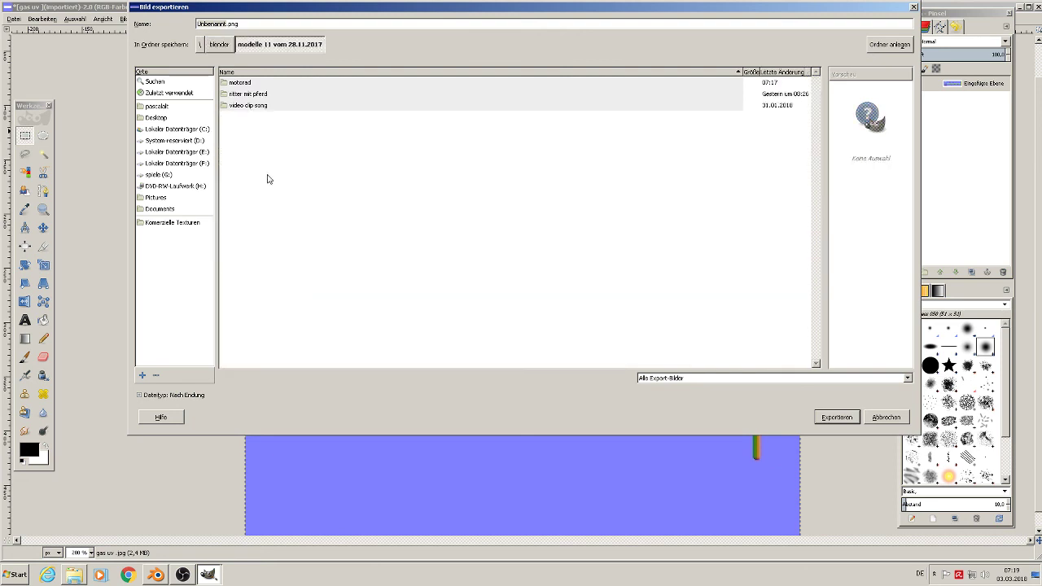
{"action": "double_click", "coordinate": [244, 83]}
{"action": "left_click", "coordinate": [246, 94]}
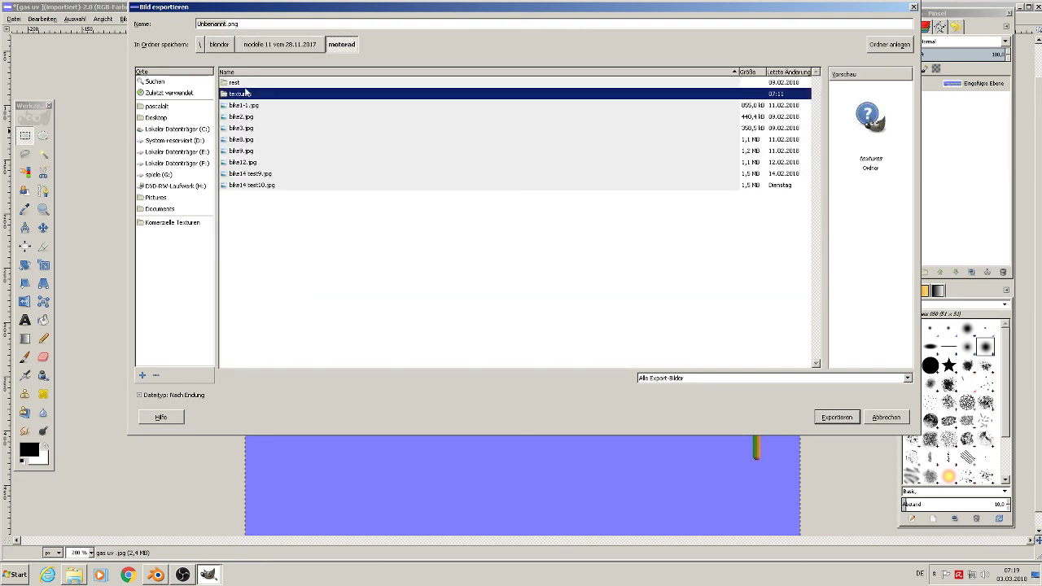
{"action": "double_click", "coordinate": [246, 94]}
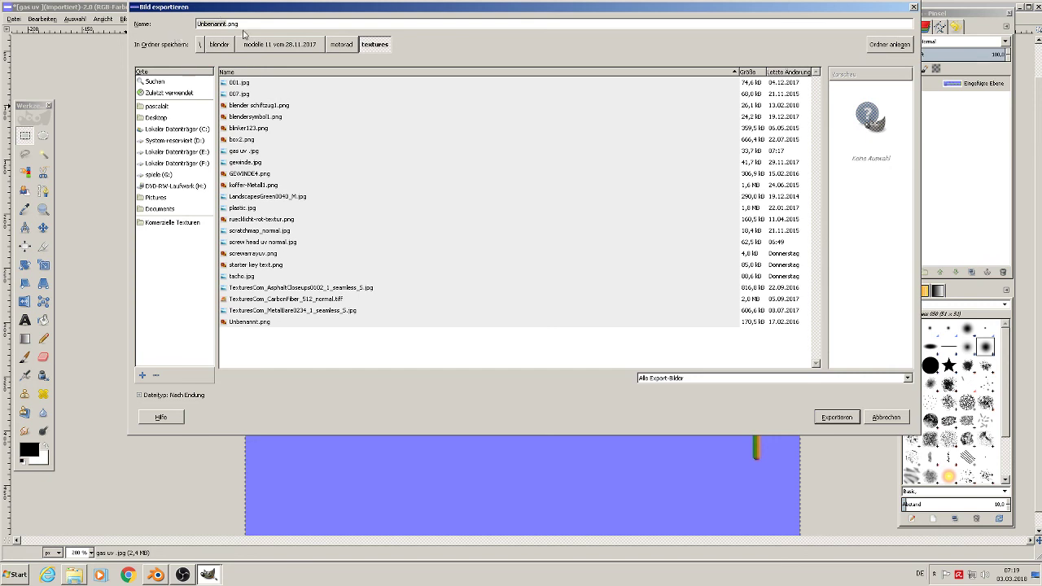
Name the export "edited uv gas normal.jpg" and export it as a JPEG at quality 90.
{"action": "type", "text": "new uv"}
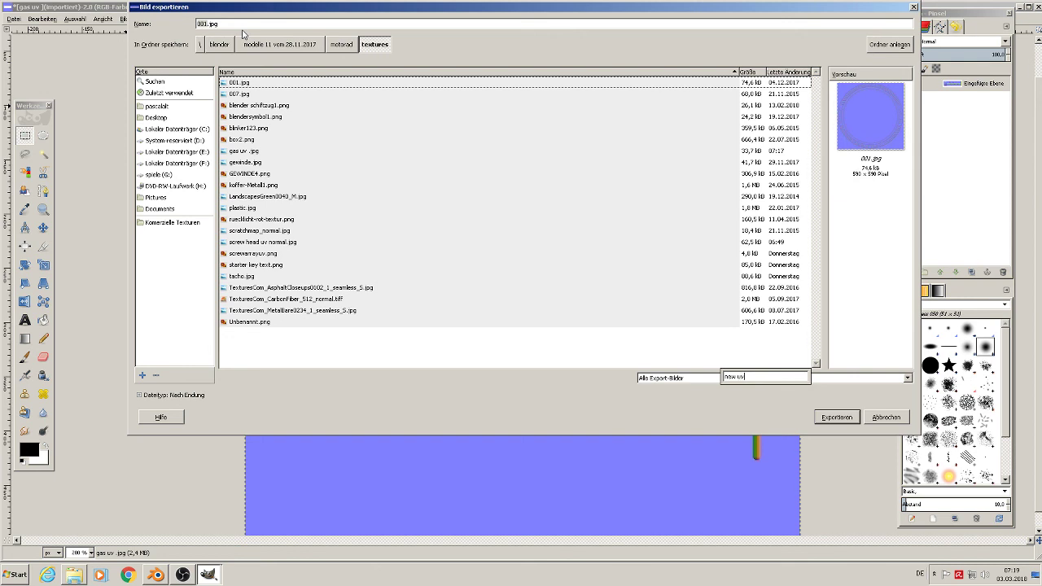
{"action": "left_click", "coordinate": [206, 24]}
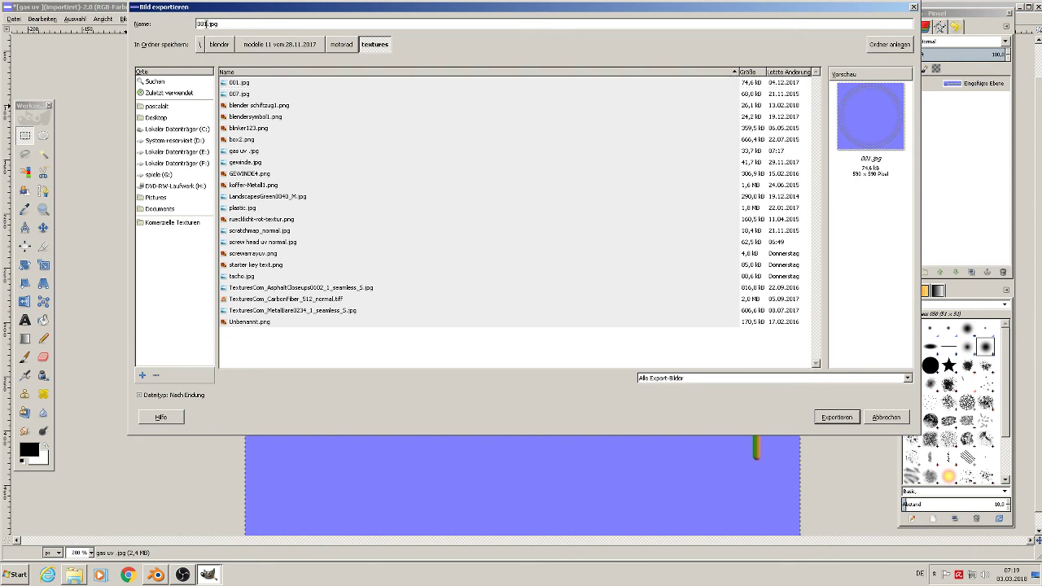
{"action": "key", "text": "BackSpace"}
{"action": "key", "text": "BackSpace"}
{"action": "key", "text": "BackSpace"}
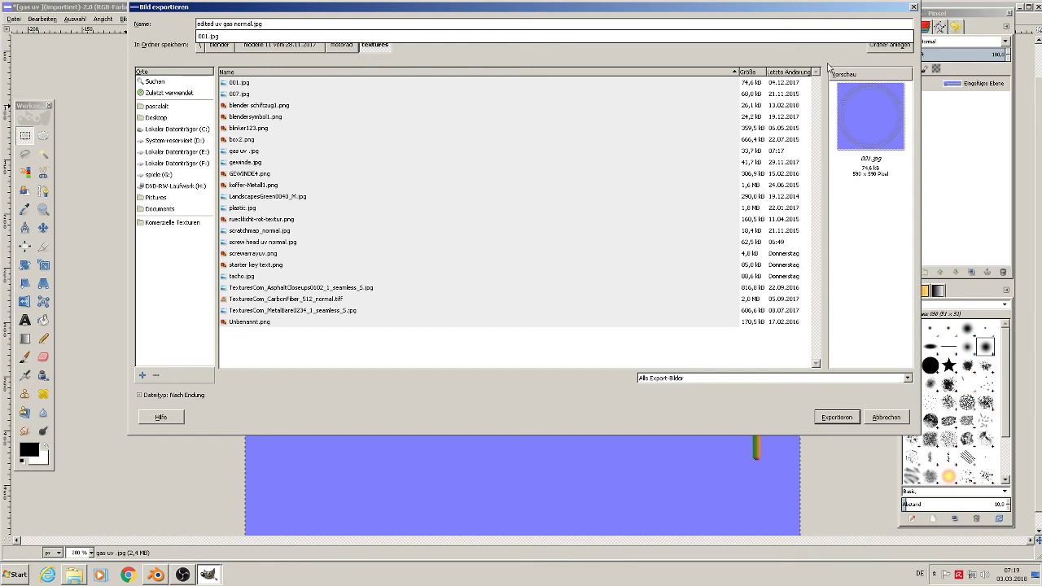
{"action": "left_click", "coordinate": [835, 423]}
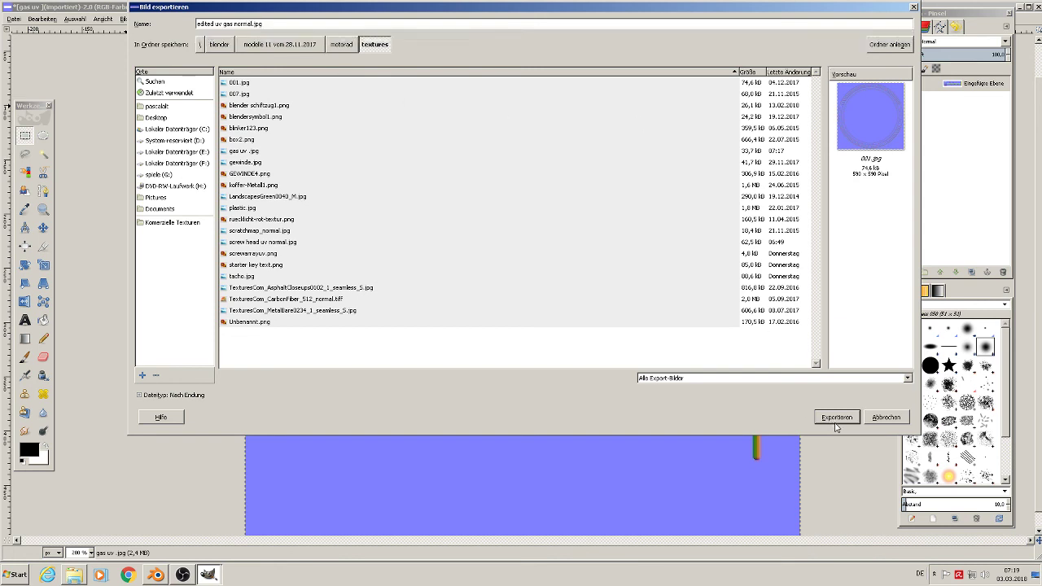
{"action": "left_click", "coordinate": [841, 419]}
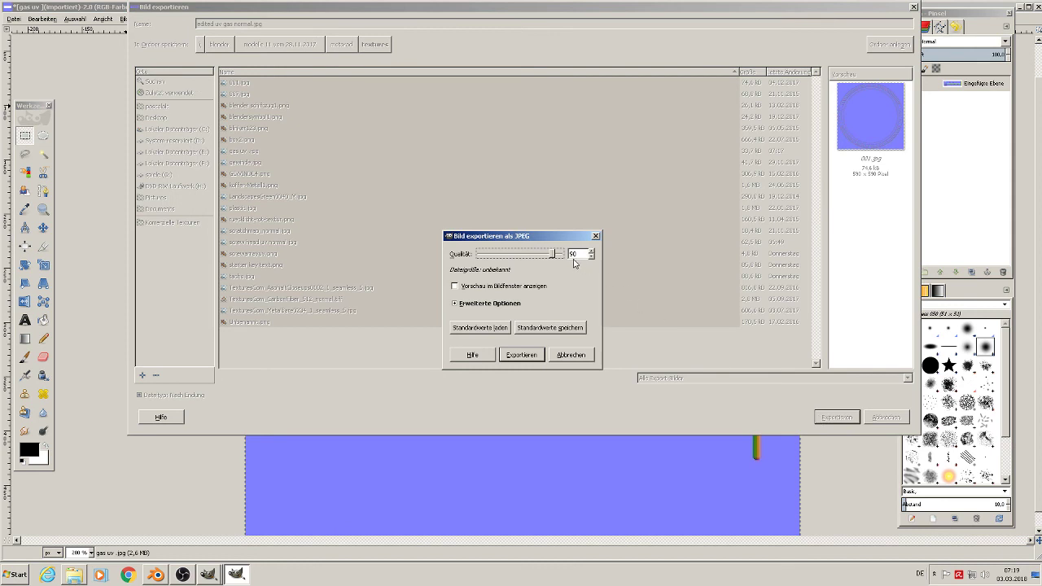
{"action": "left_click", "coordinate": [521, 355]}
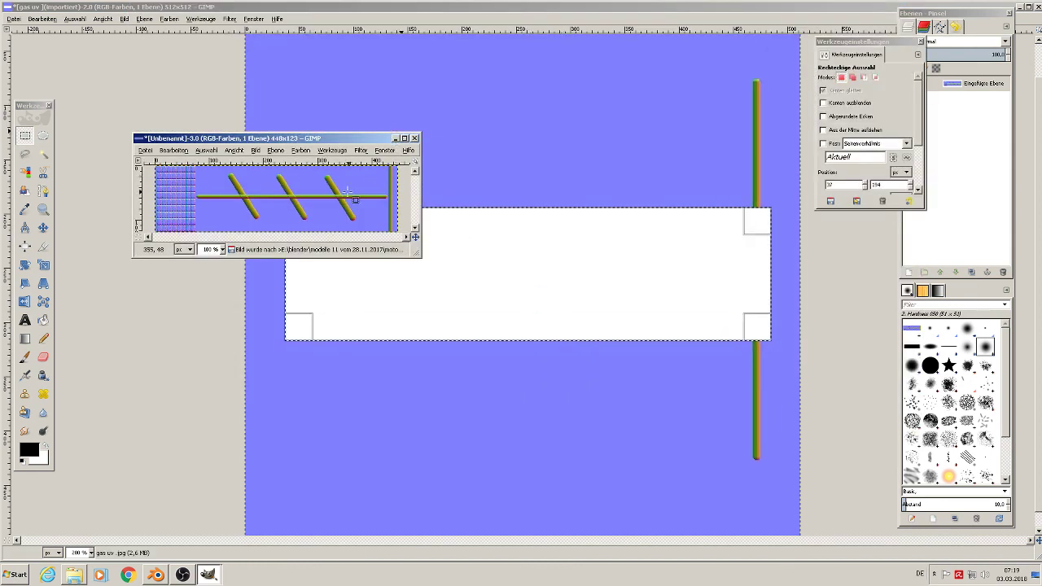
Close the cropped image and the original "gas uv" image without saving changes, and quit GIMP.
{"action": "left_click", "coordinate": [414, 138]}
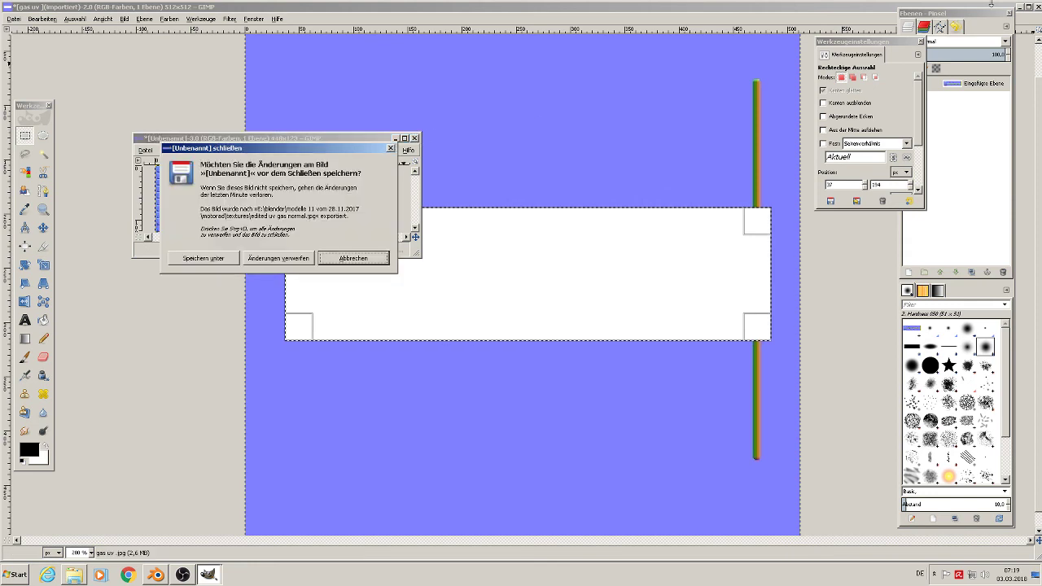
{"action": "left_click", "coordinate": [297, 261]}
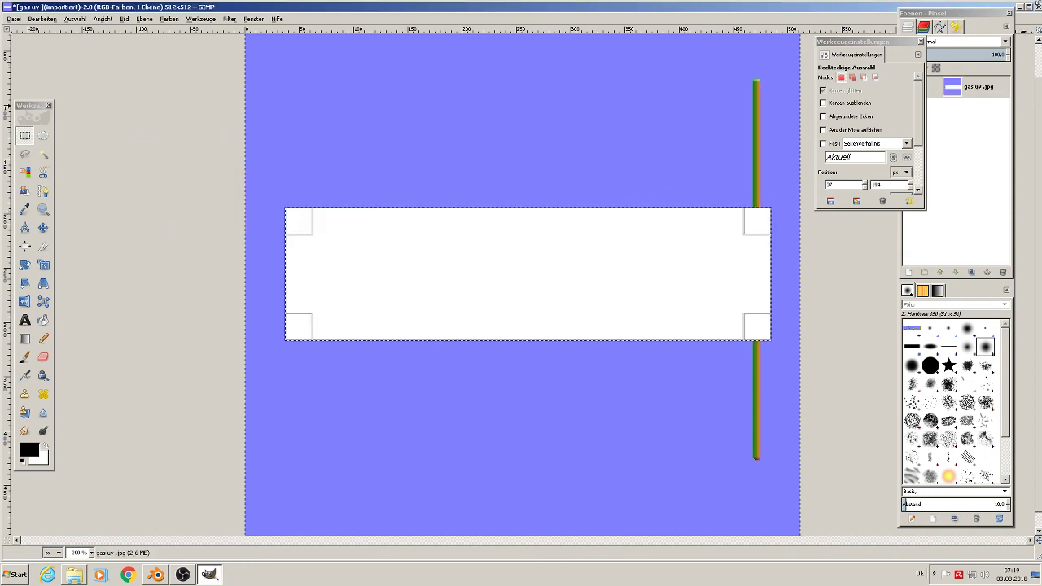
{"action": "left_click", "coordinate": [1037, 7]}
{"action": "left_click", "coordinate": [525, 337]}
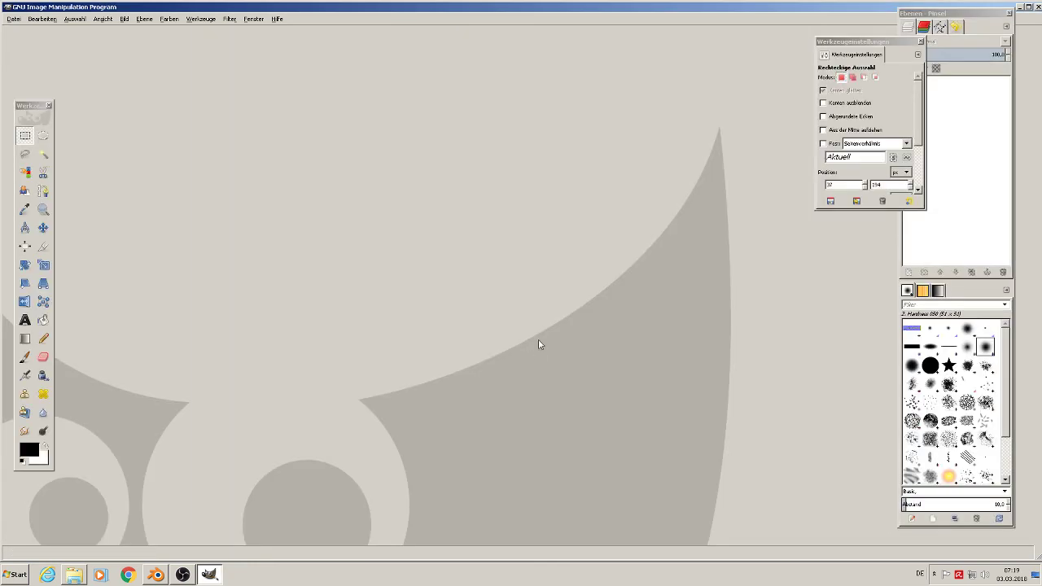
{"action": "left_click", "coordinate": [1035, 6]}
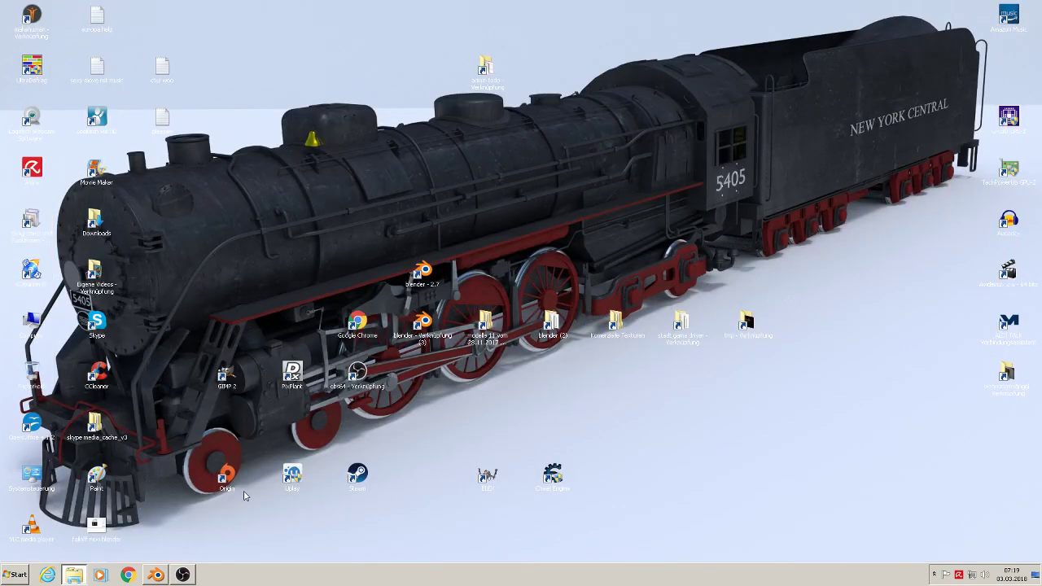
Switch to Blender and set the 3D viewport shading to Material.
{"action": "left_click", "coordinate": [155, 575]}
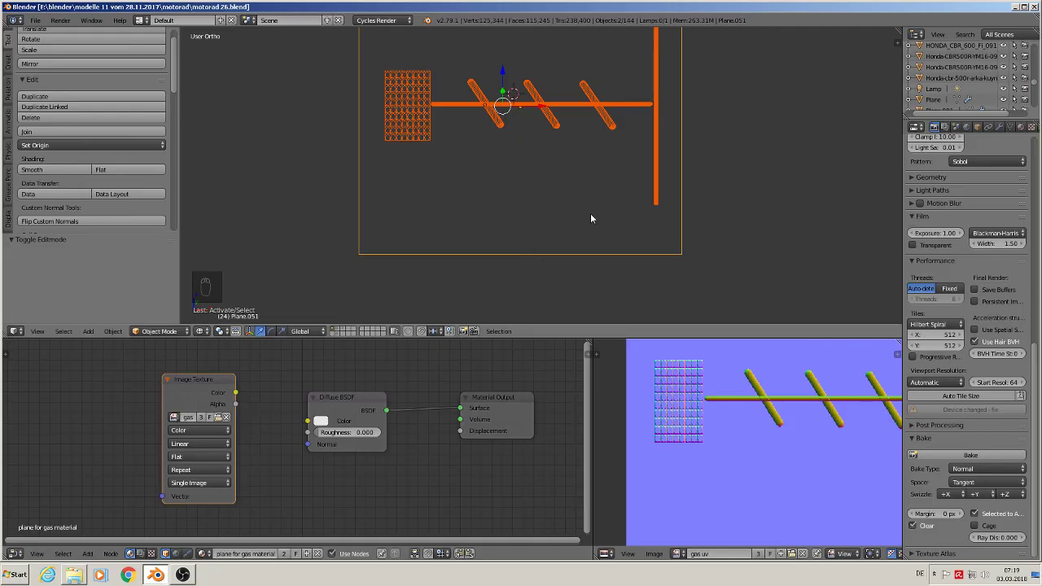
{"action": "scroll", "coordinate": [633, 235], "scroll_direction": "down", "scroll_amount": 6}
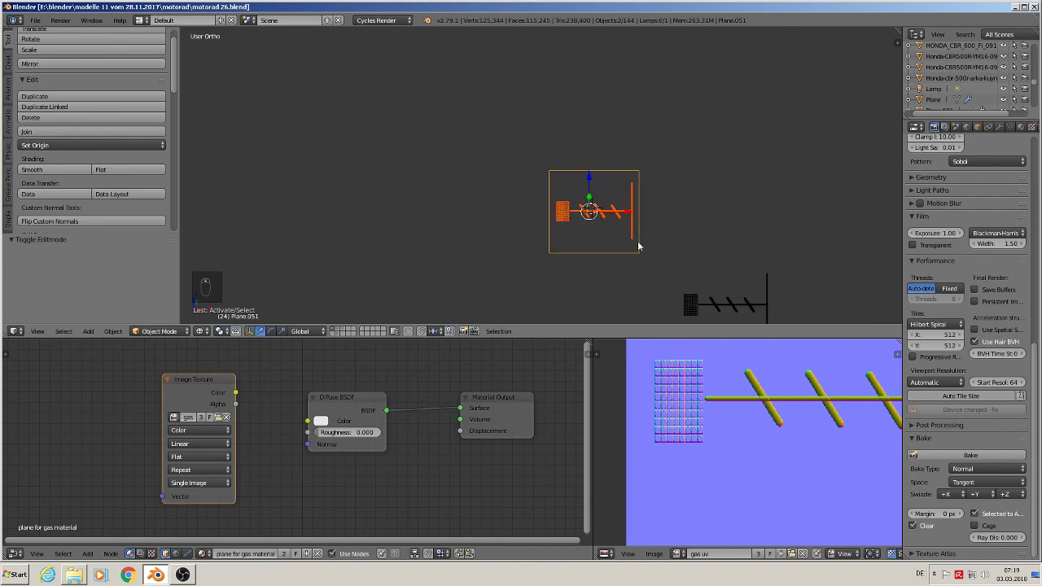
{"action": "left_click", "coordinate": [202, 331]}
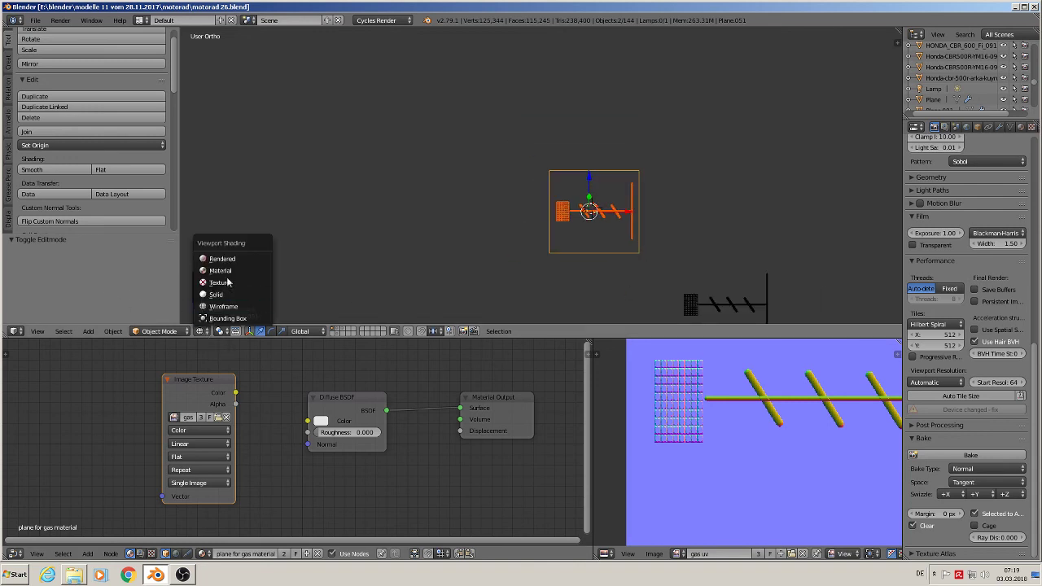
{"action": "left_click", "coordinate": [237, 274]}
{"action": "middle_click_drag", "start_coordinate": [785, 253], "coordinate": [535, 164], "text": "shift"}
{"action": "scroll", "coordinate": [550, 197], "scroll_direction": "down", "scroll_amount": 5}
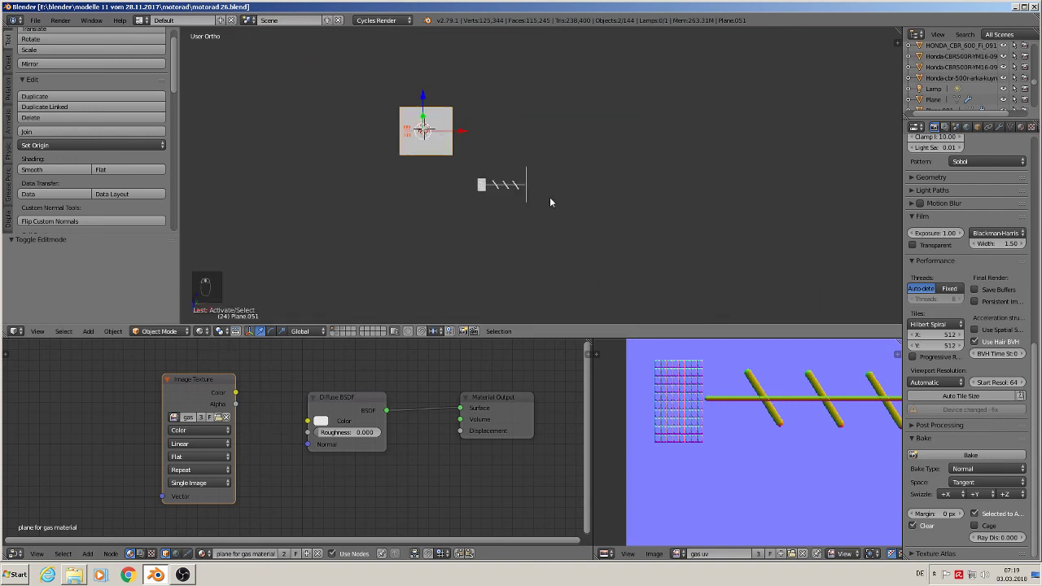
Add the separate pattern object beside the plane to the selection and move all selected objects to the second layer.
{"action": "scroll", "coordinate": [550, 209], "scroll_direction": "up", "scroll_amount": 3}
{"action": "scroll", "coordinate": [547, 208], "scroll_direction": "up", "scroll_amount": 1}
{"action": "left_click", "coordinate": [507, 178], "text": "shift"}
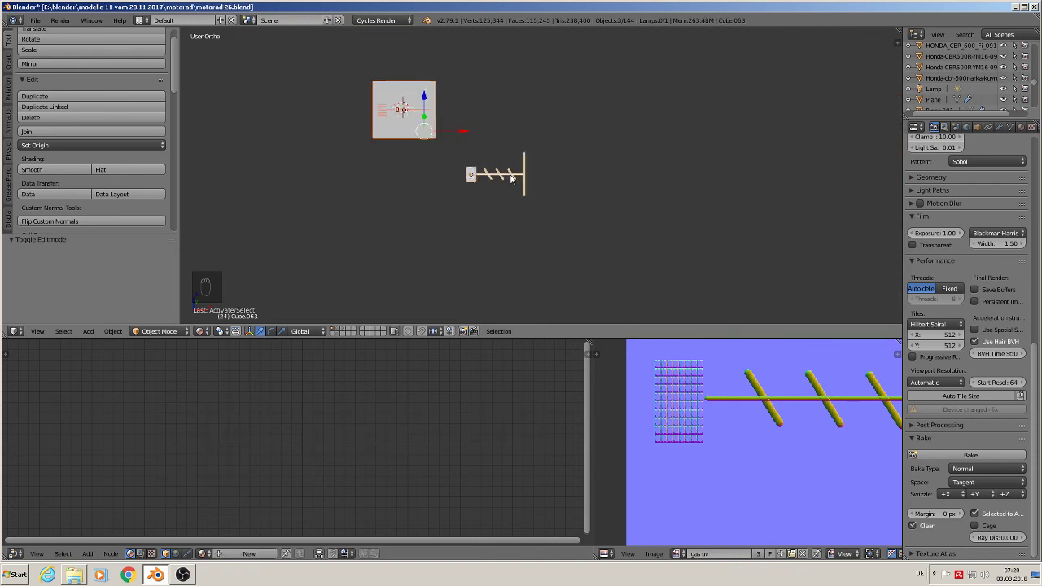
{"action": "key", "text": "m"}
{"action": "left_click", "coordinate": [608, 199]}
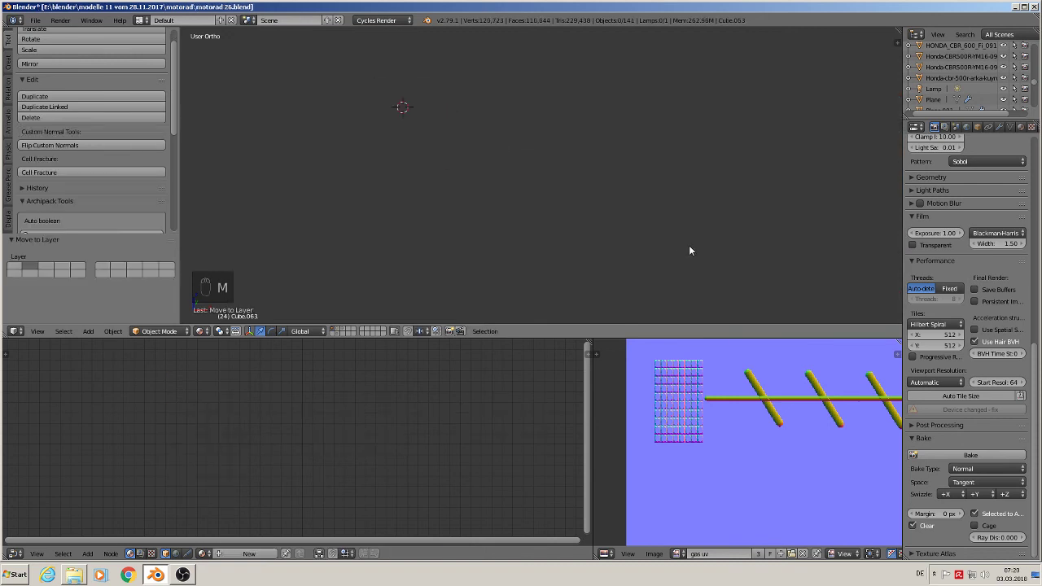
Examine the motorcycle grip model below the reference photos up close in front view.
{"action": "scroll", "coordinate": [751, 241], "scroll_direction": "down", "scroll_amount": 5}
{"action": "middle_click_drag", "start_coordinate": [806, 232], "coordinate": [602, 133], "text": "shift"}
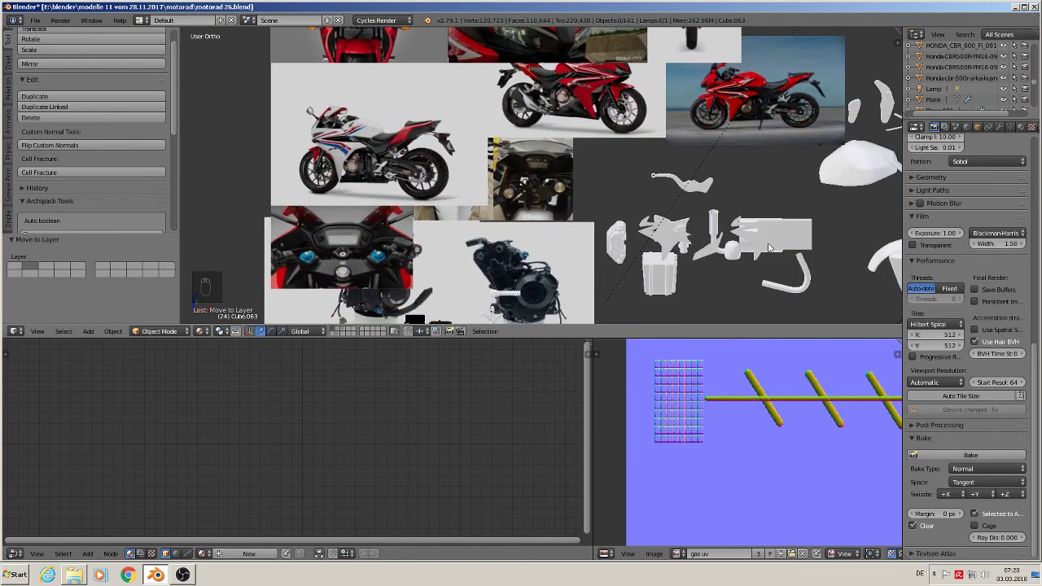
{"action": "key", "text": "KP_1"}
{"action": "middle_click_drag", "start_coordinate": [669, 283], "coordinate": [632, 69], "text": "shift"}
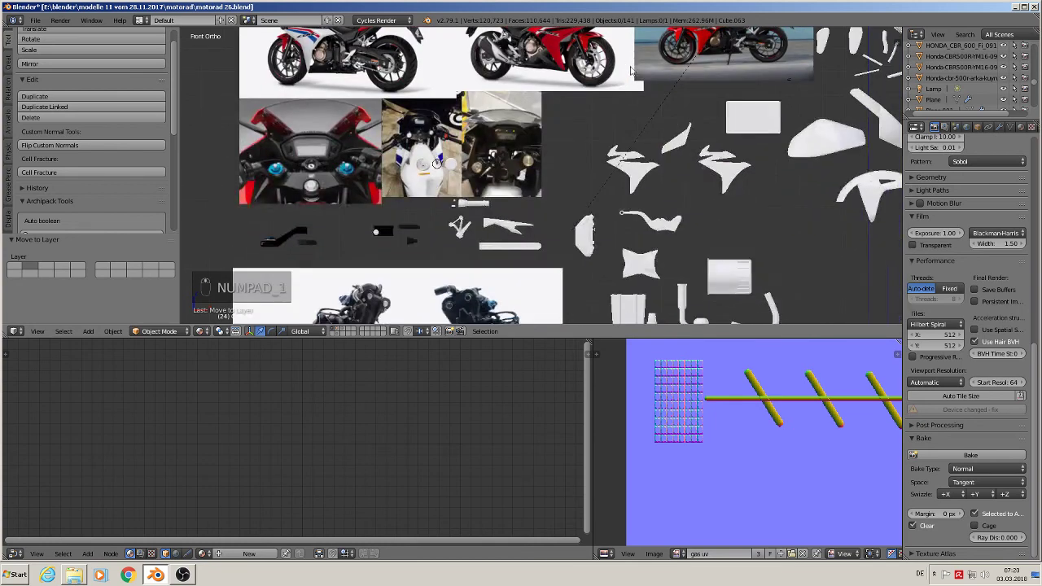
{"action": "scroll", "coordinate": [526, 156], "scroll_direction": "up", "scroll_amount": 2}
{"action": "scroll", "coordinate": [496, 216], "scroll_direction": "up", "scroll_amount": 5}
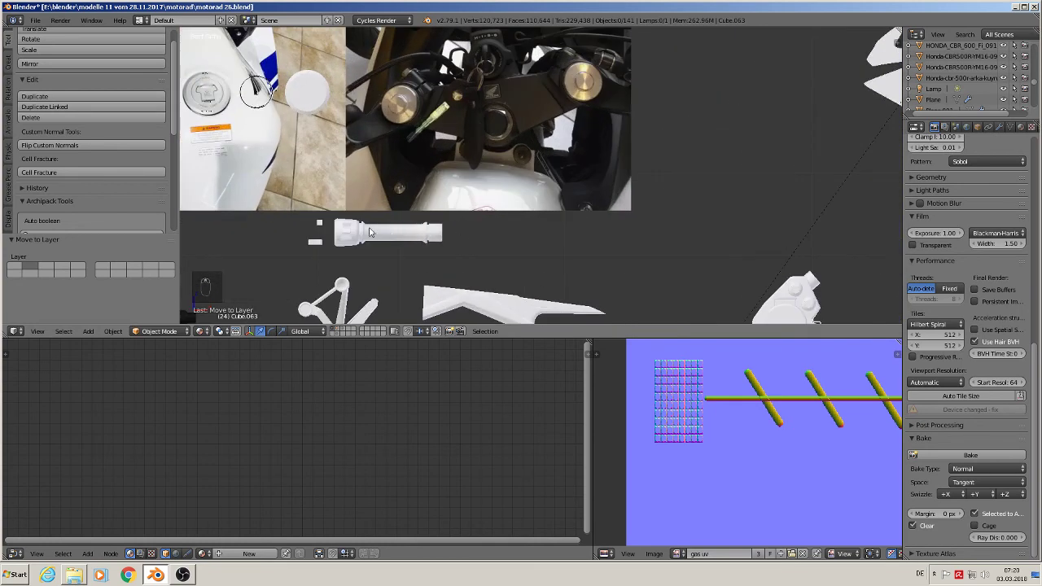
{"action": "middle_click_drag", "start_coordinate": [413, 236], "coordinate": [571, 234], "text": "shift"}
{"action": "scroll", "coordinate": [638, 177], "scroll_direction": "up", "scroll_amount": 3}
{"action": "scroll", "coordinate": [571, 234], "scroll_direction": "up", "scroll_amount": 2}
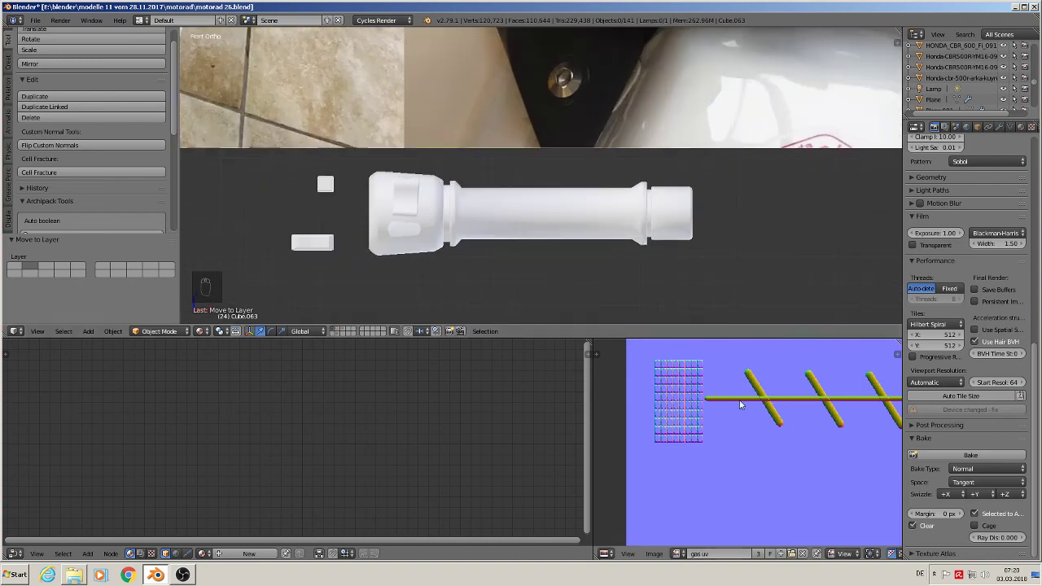
Save the current Blender file "motorad 26.blend".
{"action": "left_click", "coordinate": [34, 21]}
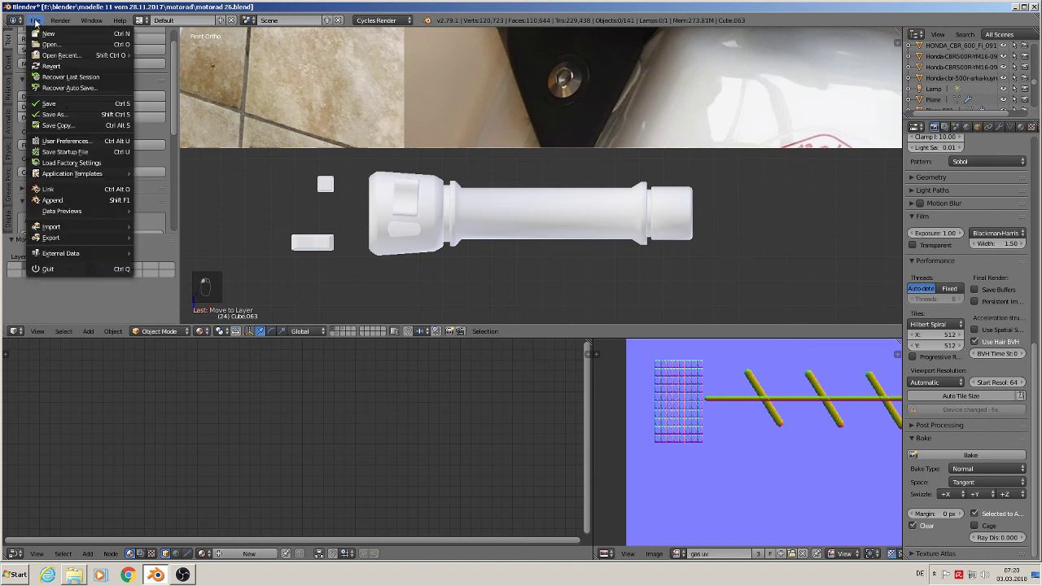
{"action": "left_click", "coordinate": [62, 103]}
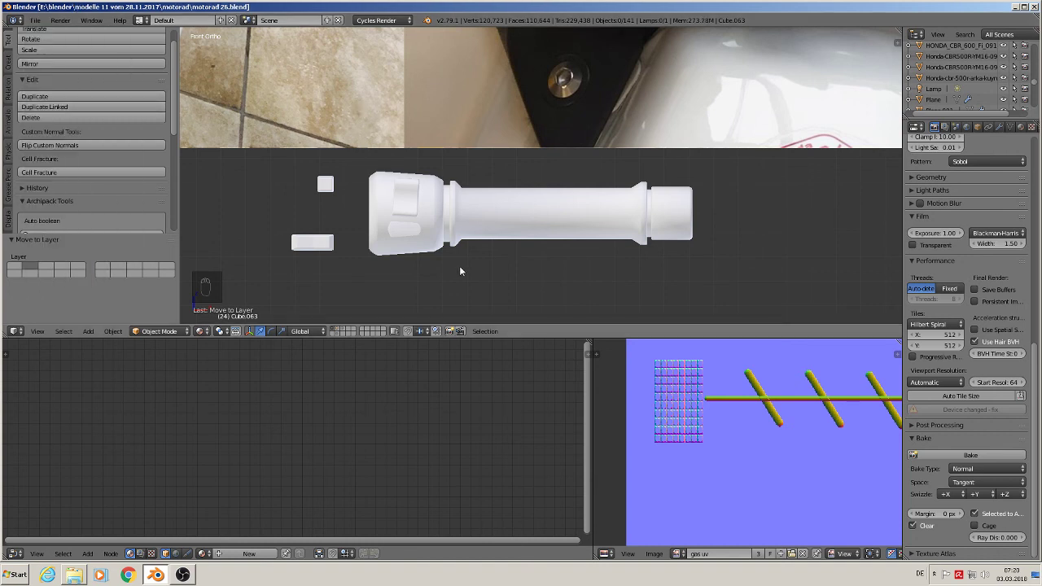
{"action": "left_click", "coordinate": [184, 575]}
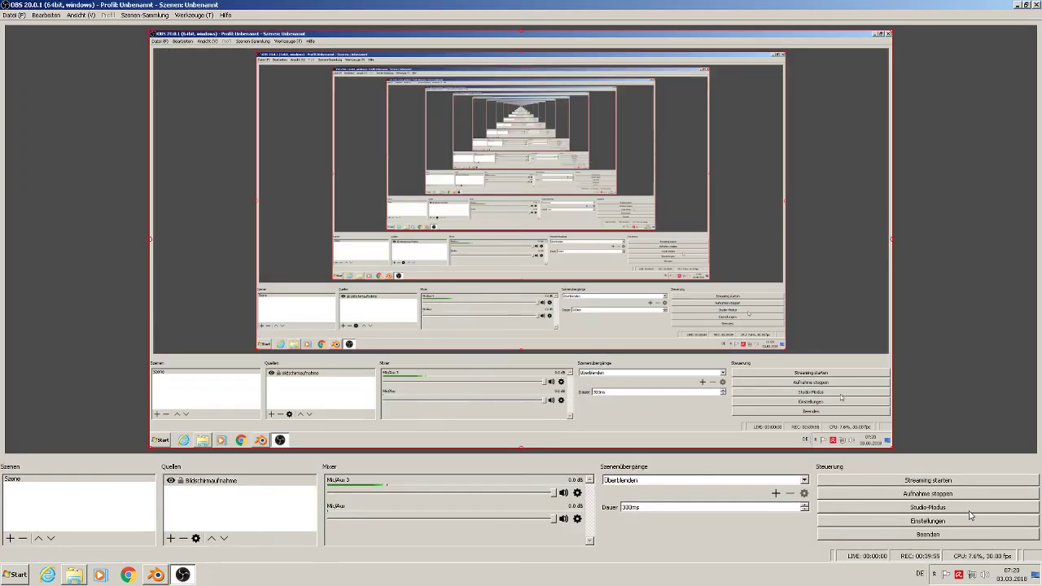